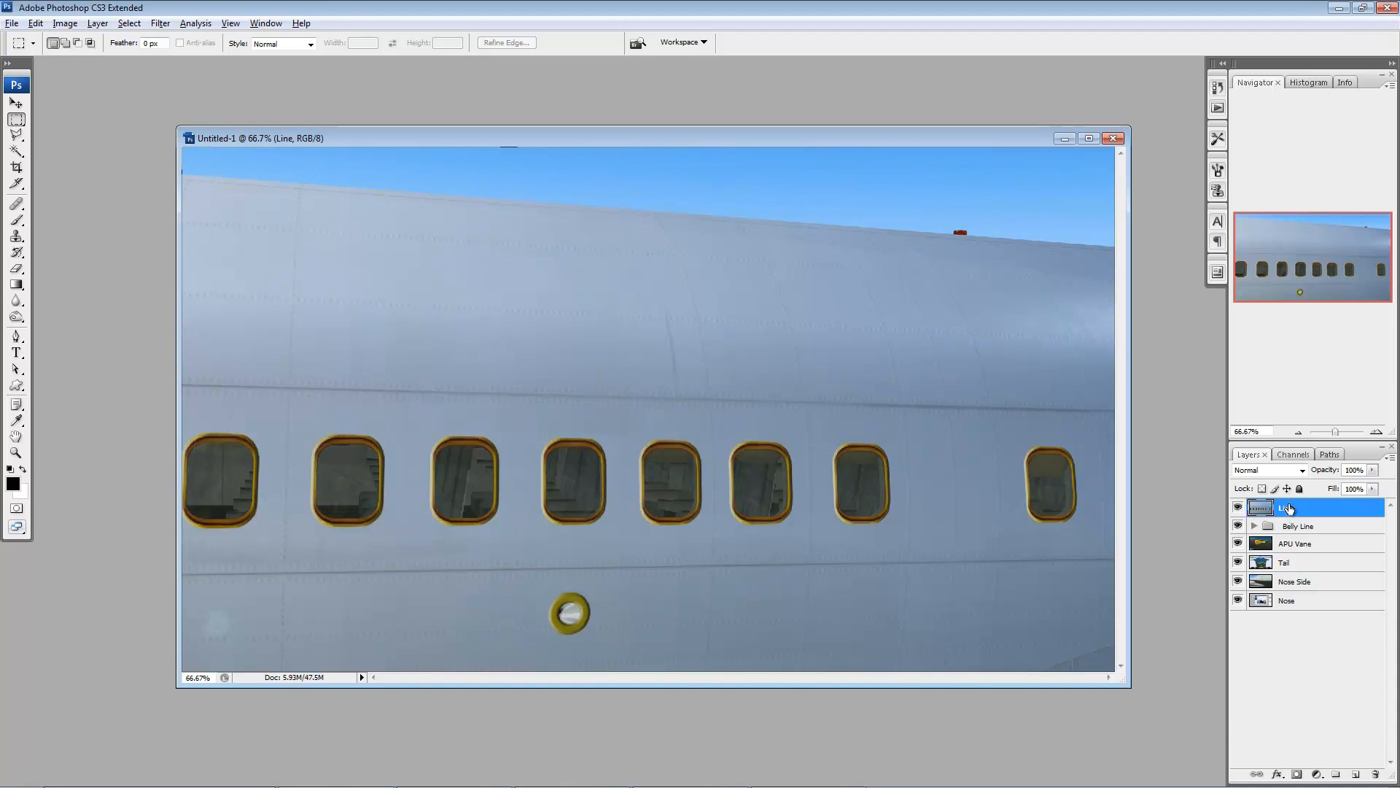
- Rename the Line layer to Line FR
{"action": "double_click", "coordinate": [1290, 508]}
{"action": "type", "text": "Fr"}
{"action": "key", "text": "Return"}
- Add large white text reading FWD and R, widely spaced, across the upper fuselage, and delete that text layer
{"action": "key", "text": "t"}
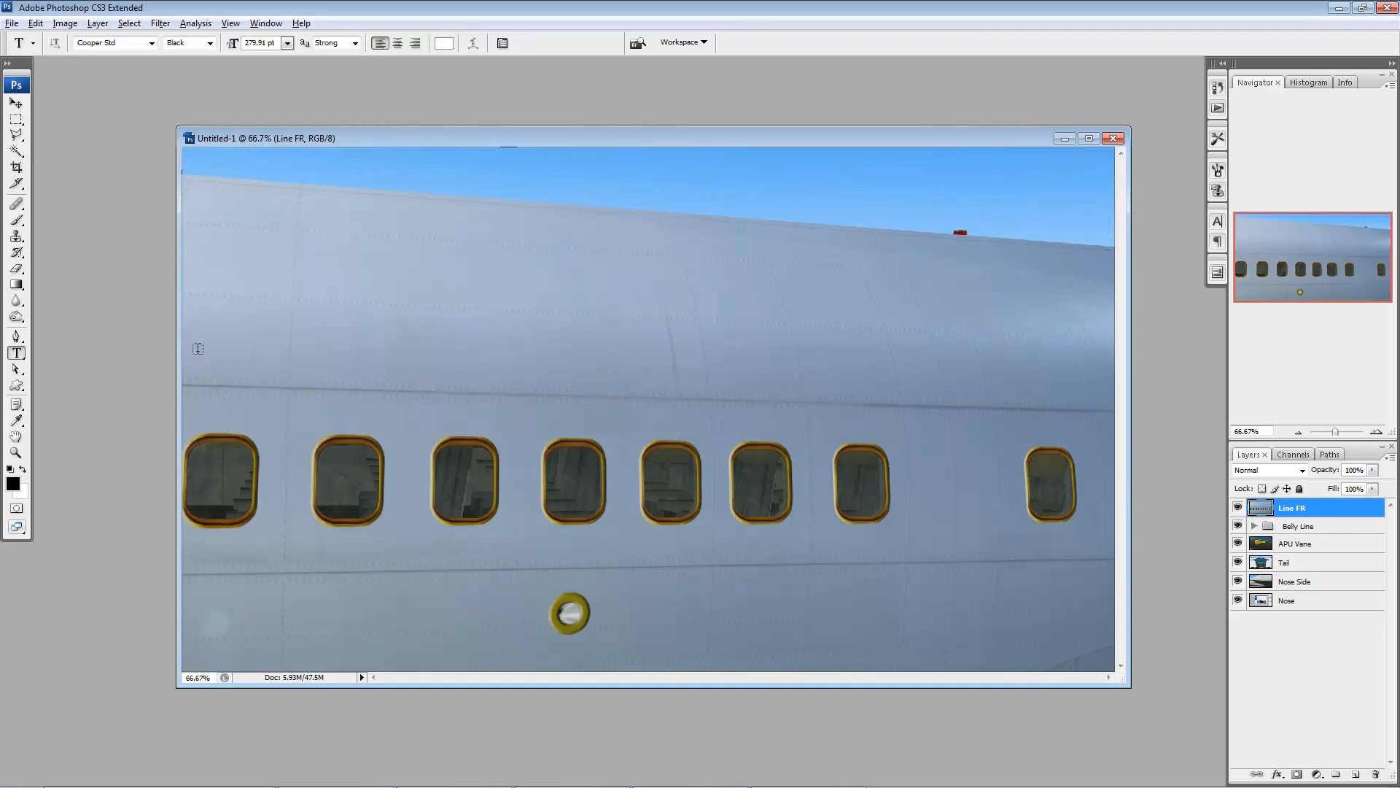
{"action": "left_click", "coordinate": [198, 350]}
{"action": "type", "text": "FWD"}
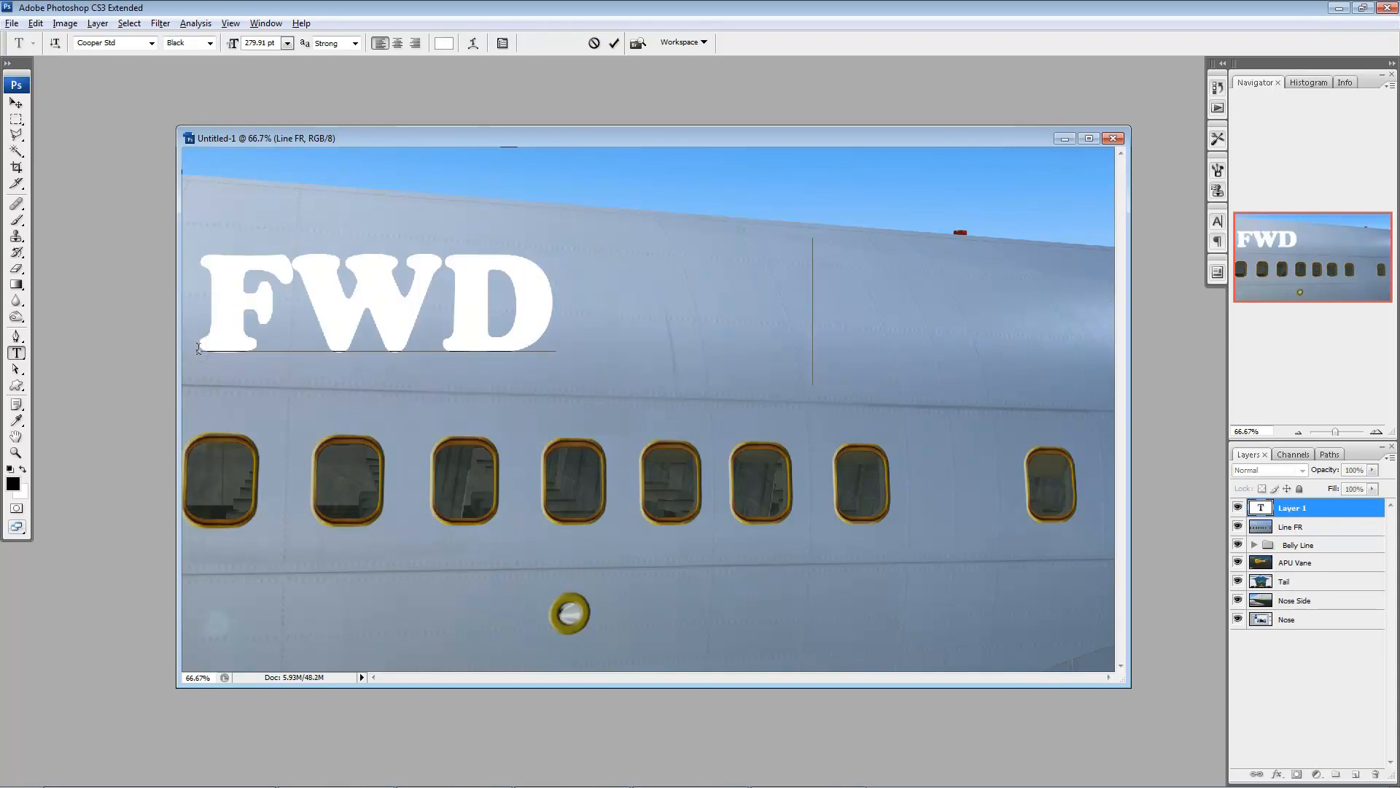
{"action": "type", "text": "          R"}
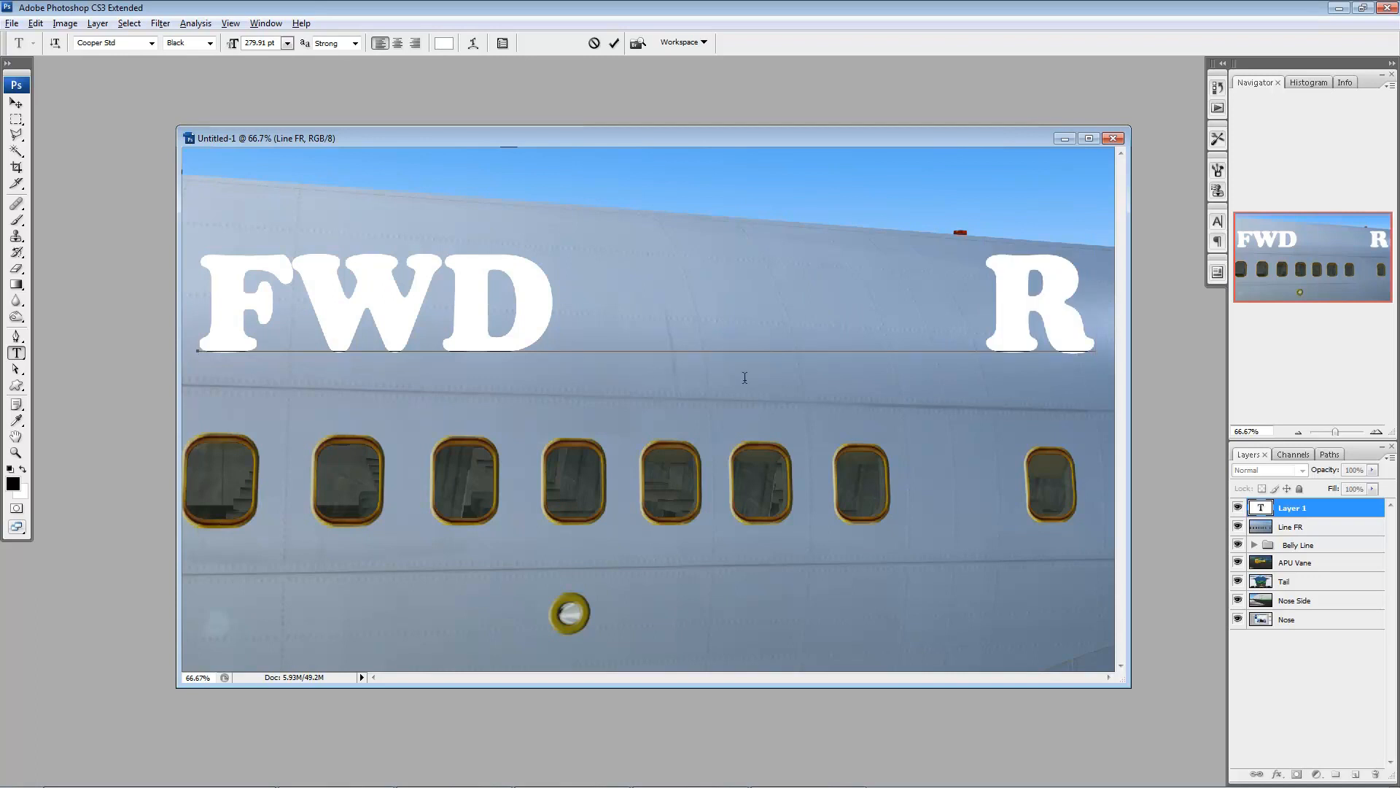
{"action": "left_click", "coordinate": [1266, 514]}
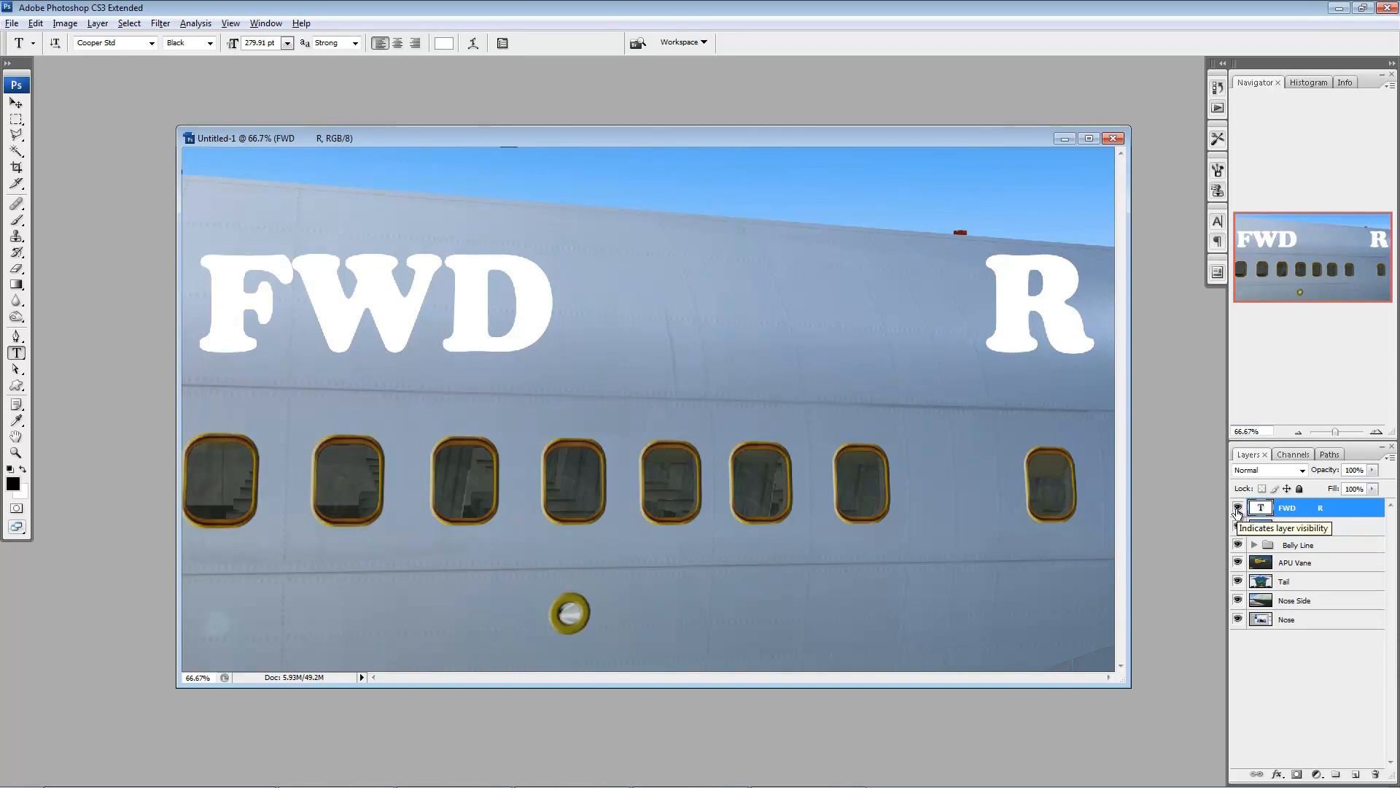
{"action": "key", "text": "v"}
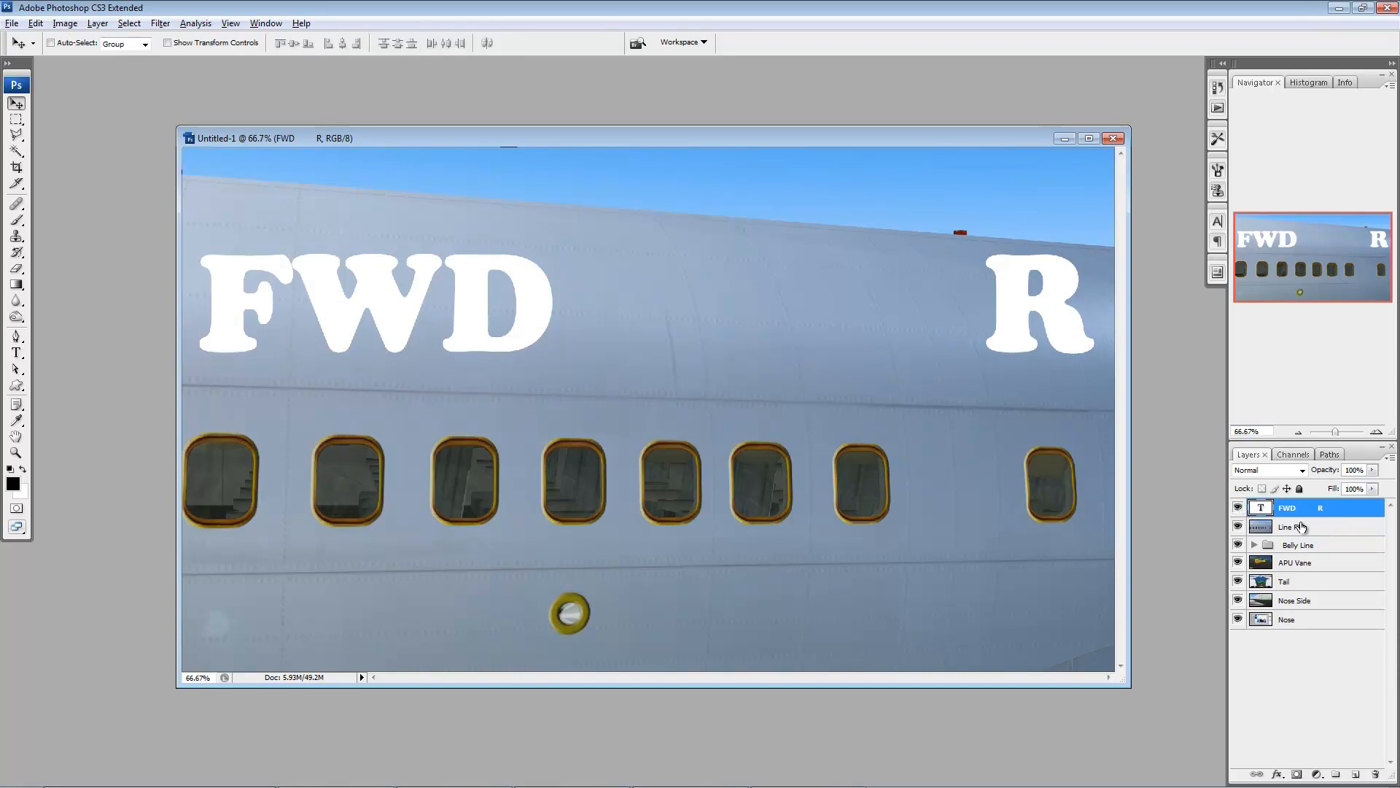
{"action": "key", "text": "Delete"}
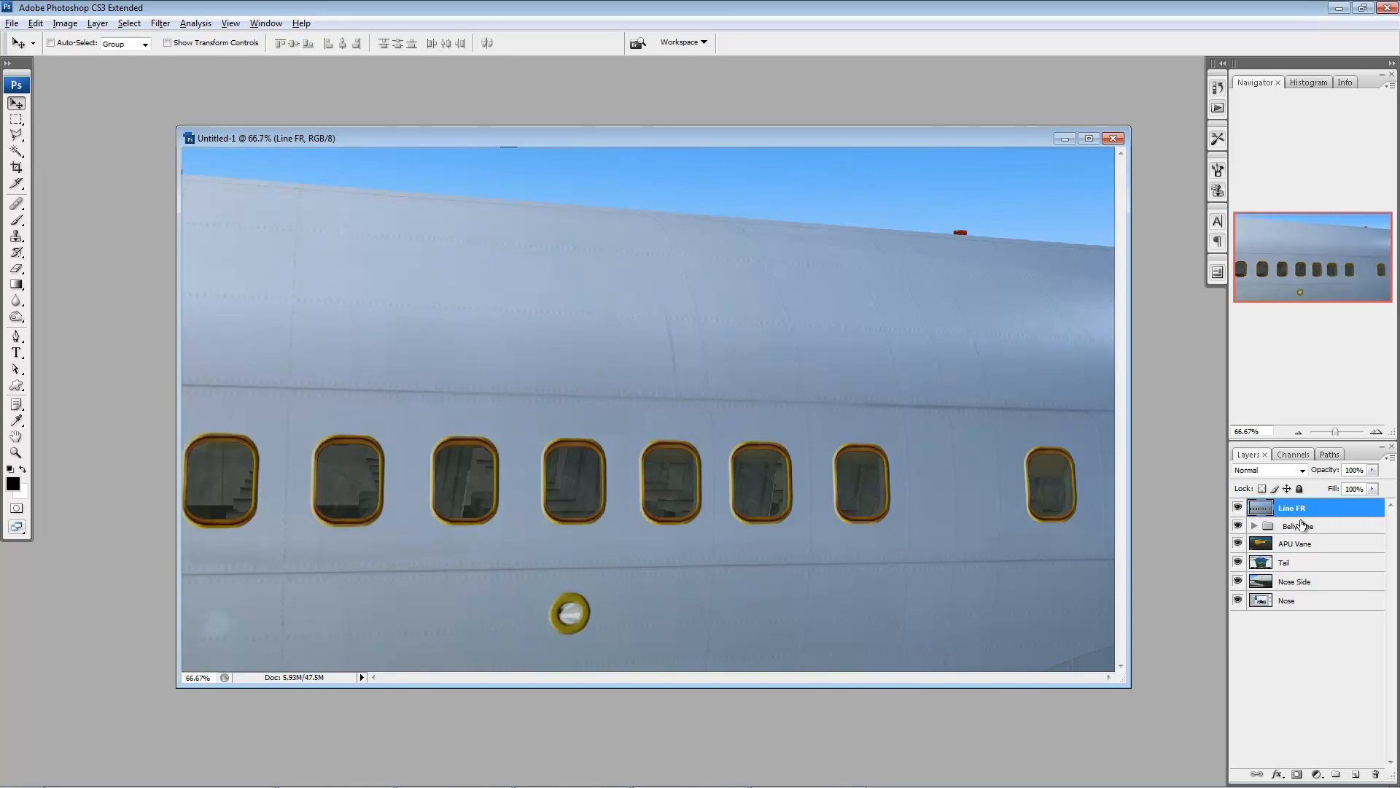
- Open pmdg_737NGX_fuselage_1.psd and pmdg_737NGX_fuselage_2.psd together from the DA Clean folder
{"action": "key", "text": "m"}
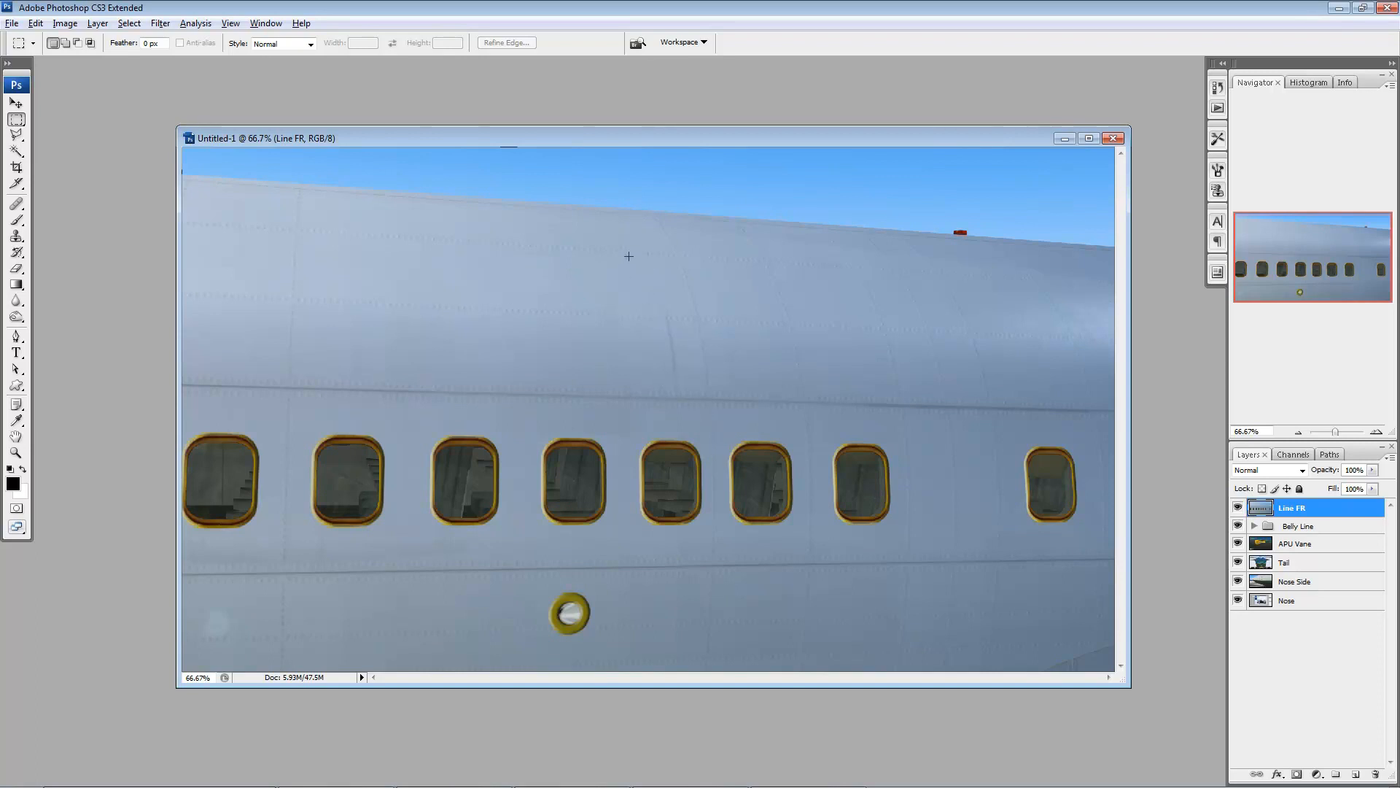
{"action": "double_click", "coordinate": [111, 299]}
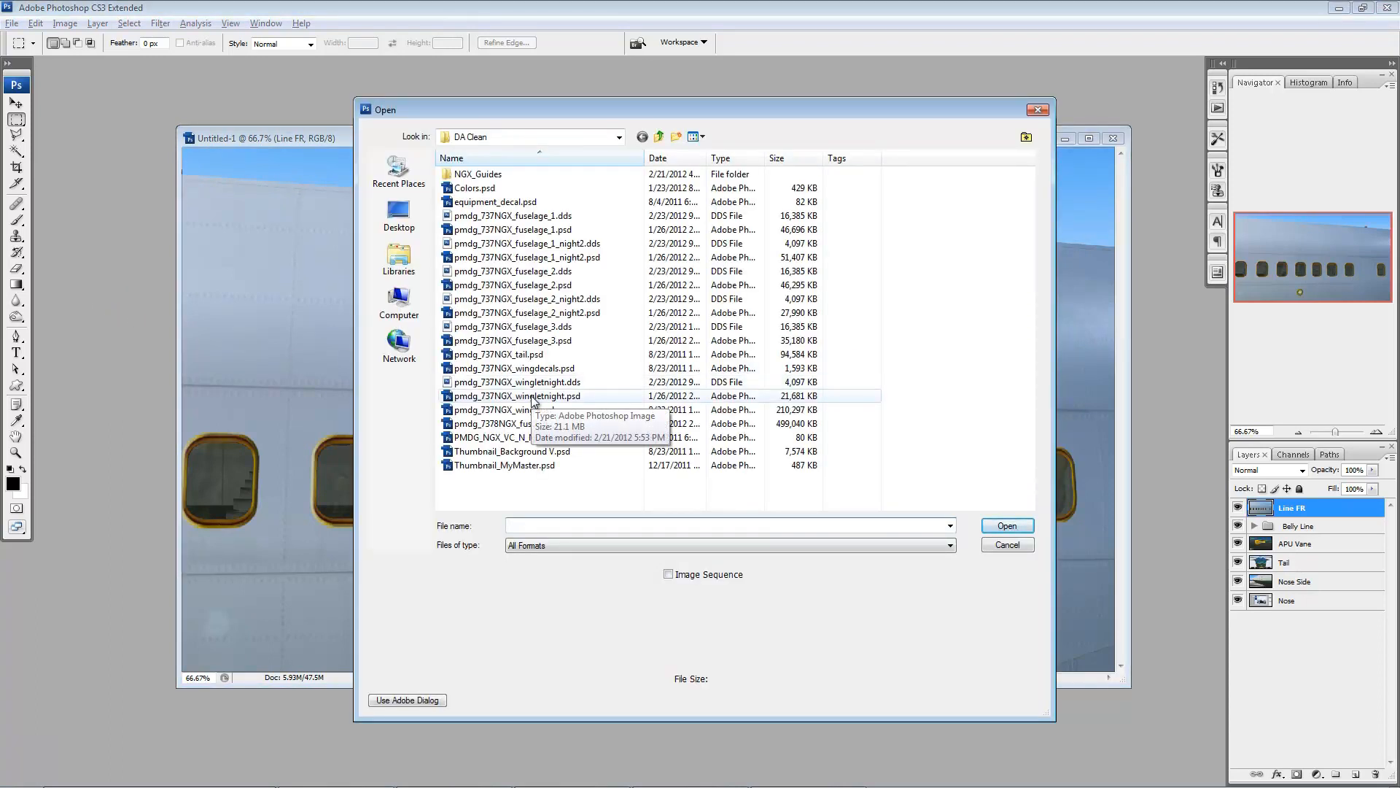
{"action": "left_click", "coordinate": [557, 234]}
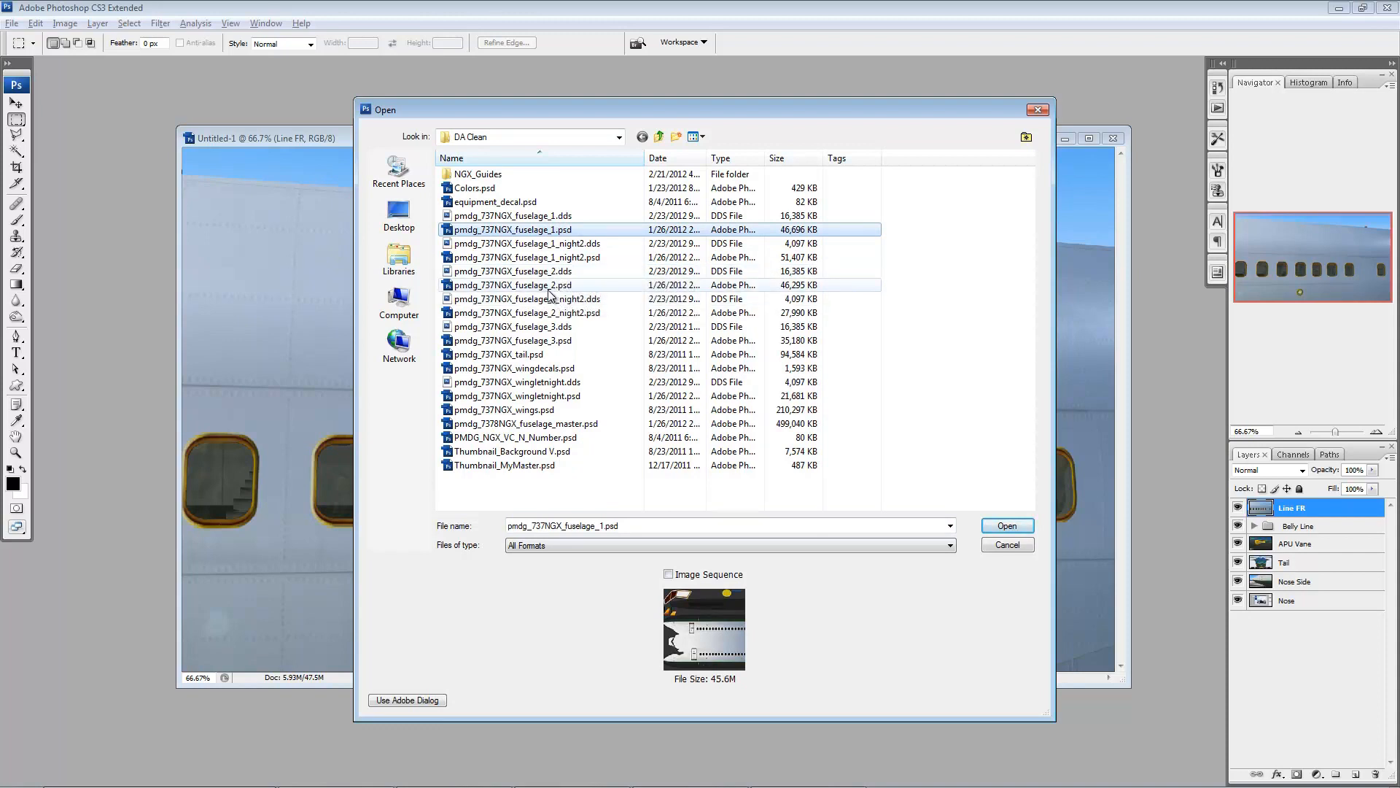
{"action": "left_click", "coordinate": [546, 286], "text": "ctrl"}
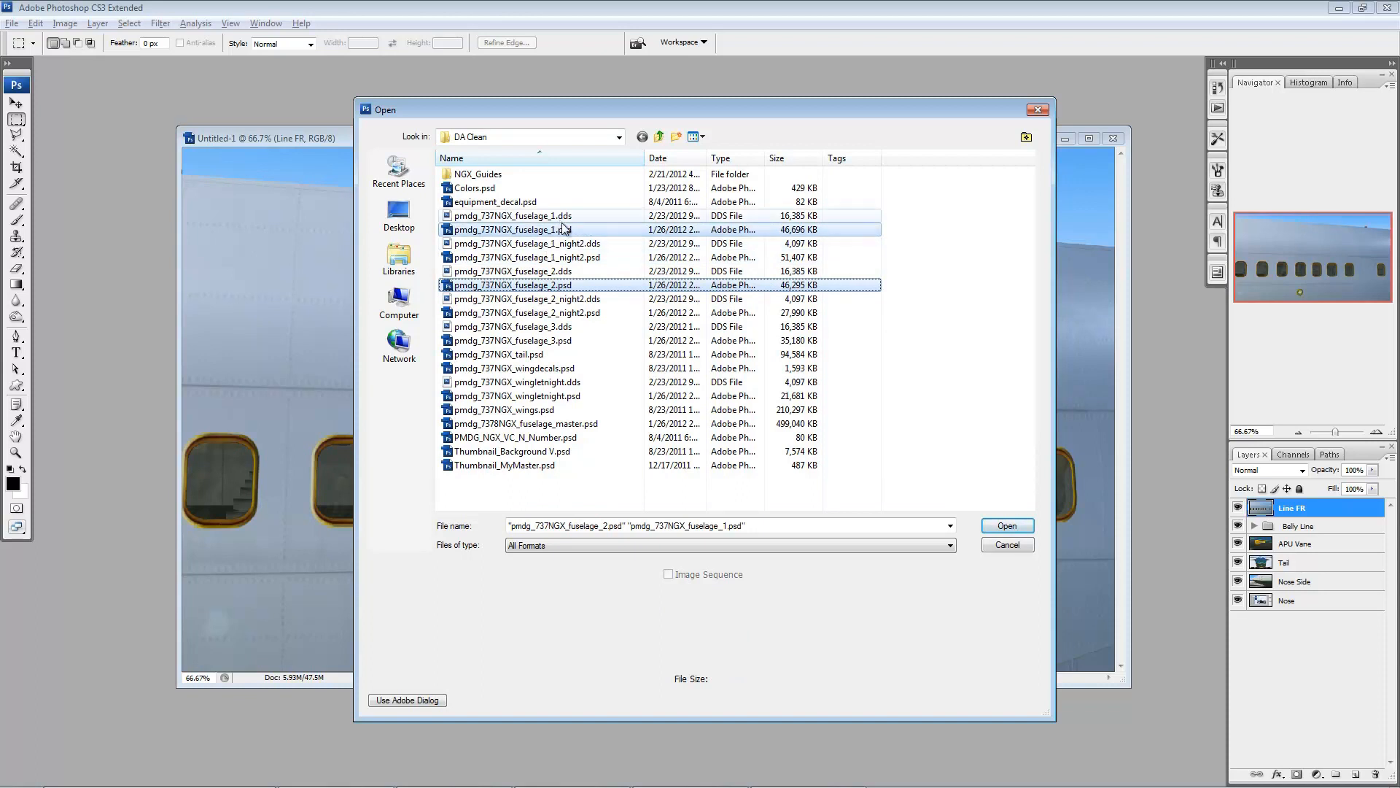
{"action": "left_click", "coordinate": [1007, 526]}
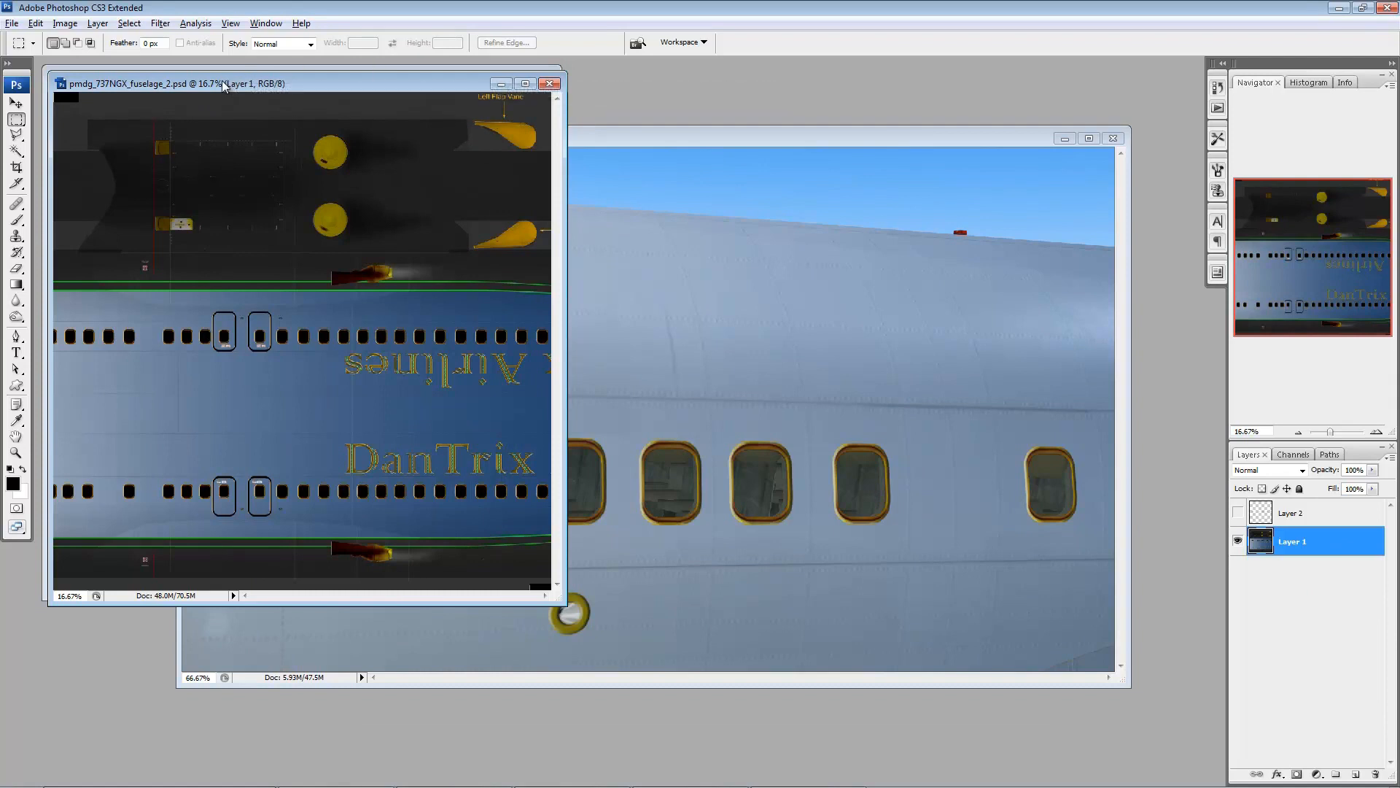
- Arrange the documents with fuselage_2 beside fuselage_1 and the Untitled-1 reference photo placed lower down
{"action": "left_click_drag", "start_coordinate": [233, 83], "coordinate": [716, 77]}
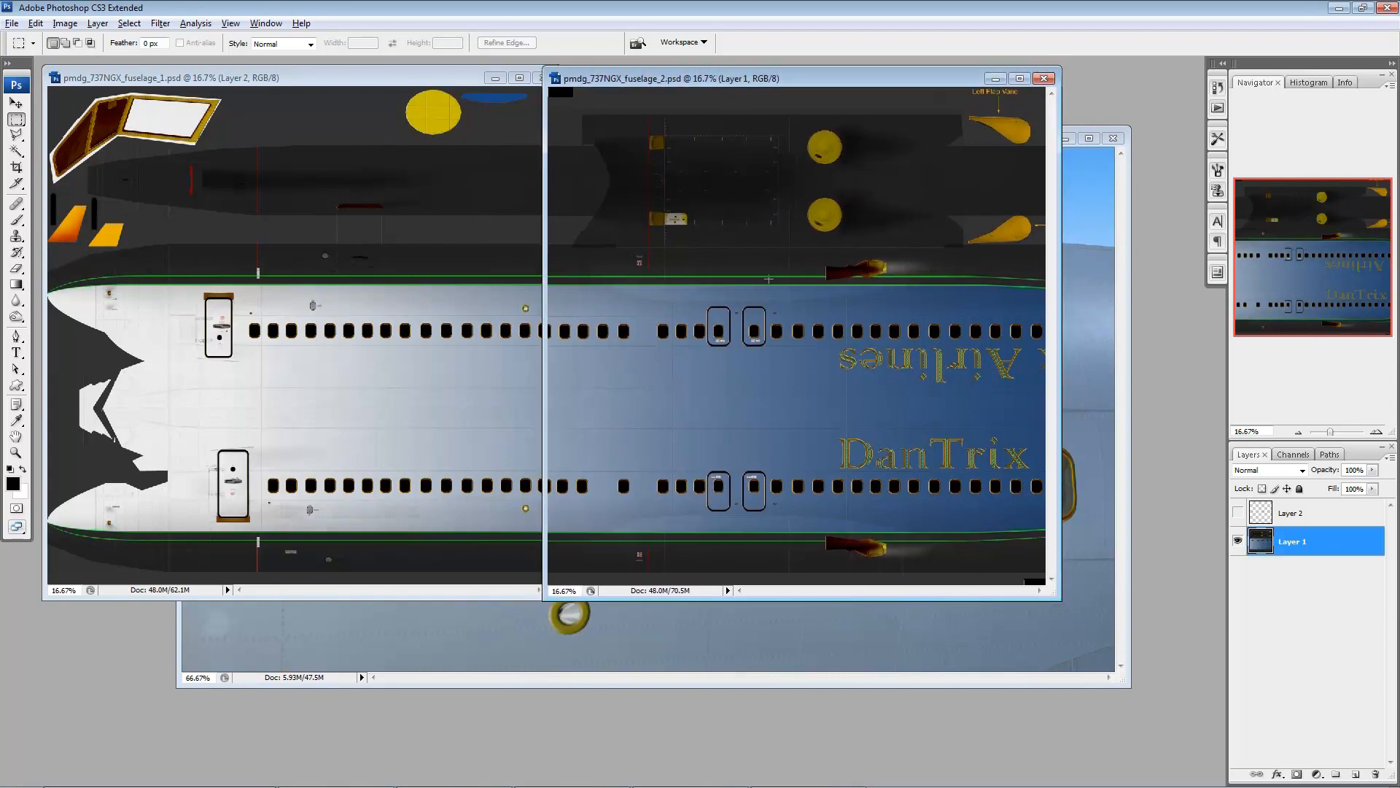
{"action": "left_click", "coordinate": [1127, 213]}
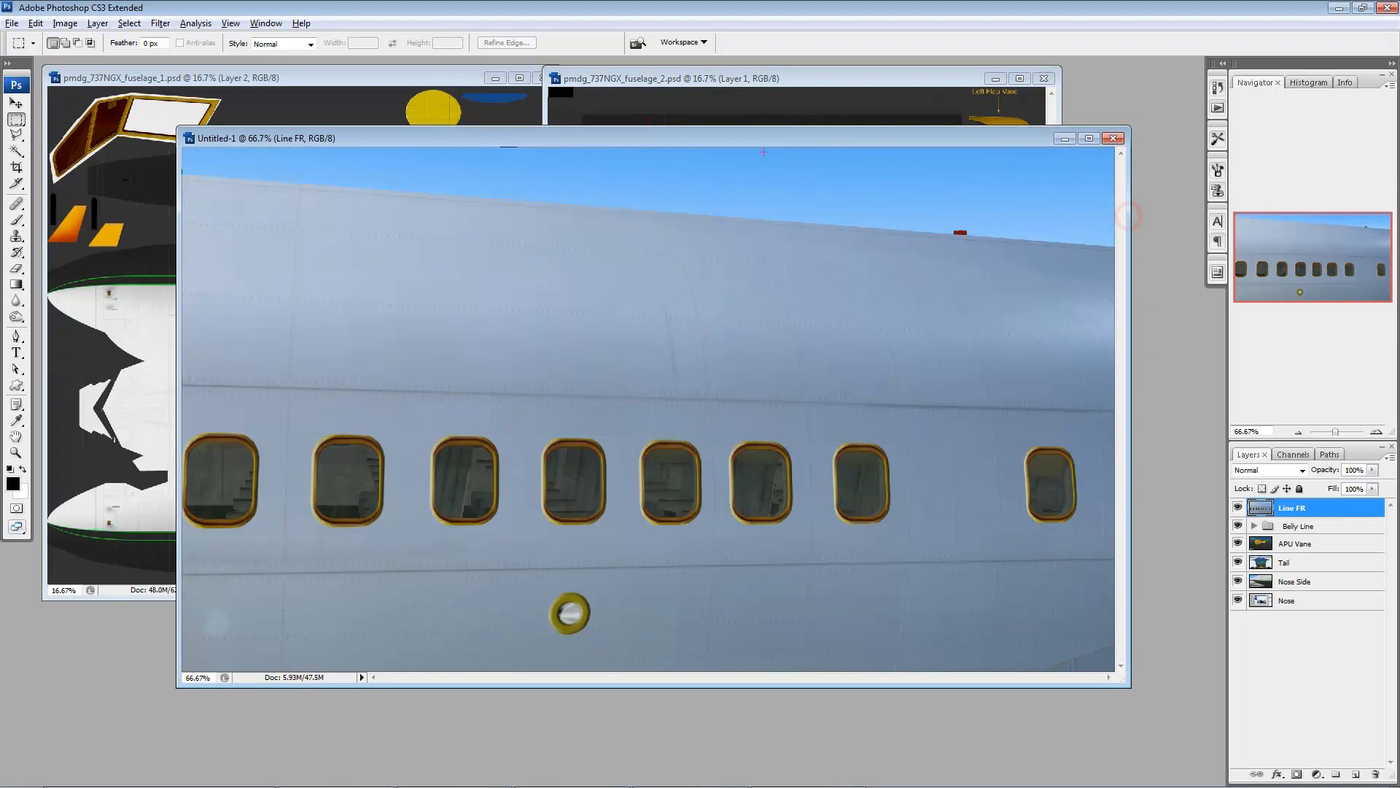
{"action": "left_click_drag", "start_coordinate": [722, 136], "coordinate": [791, 254]}
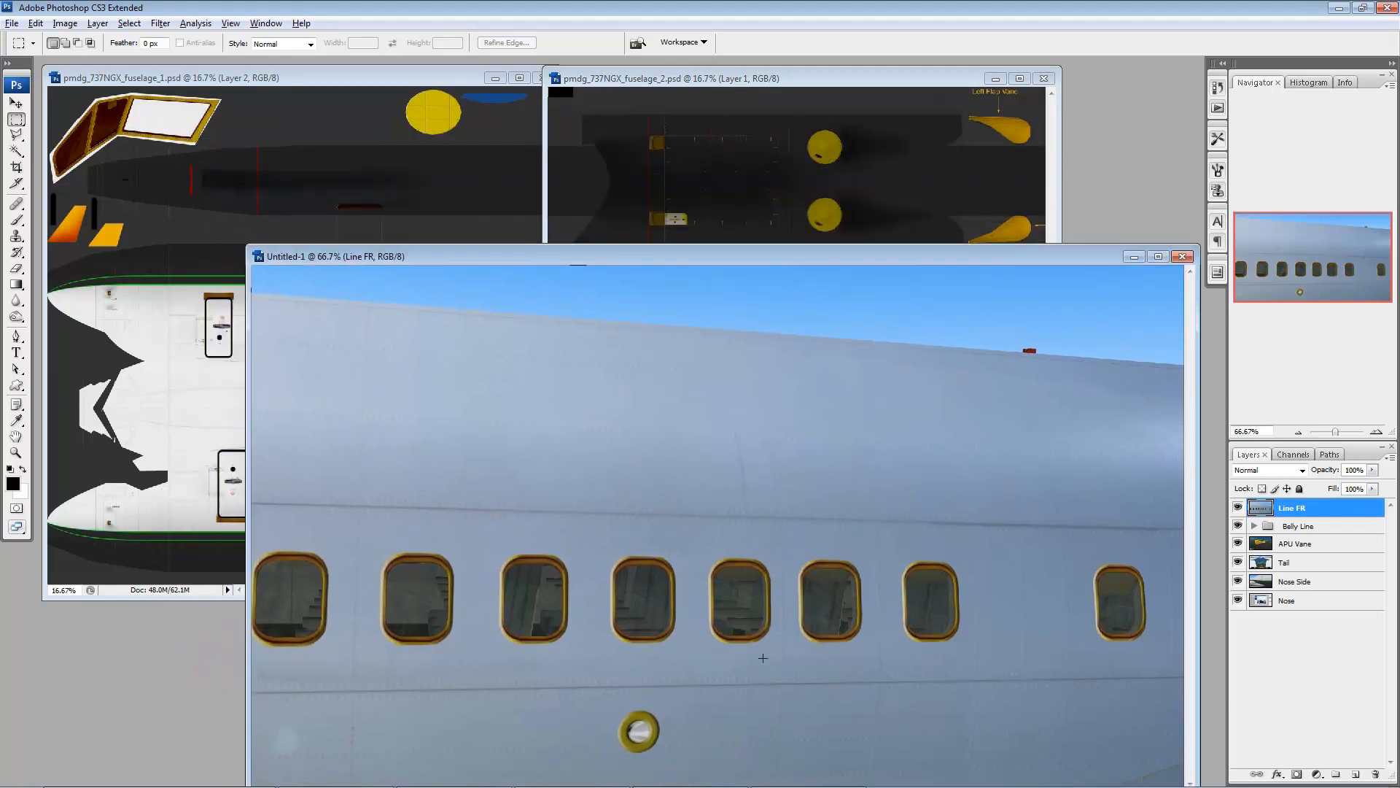
- Enlarge fuselage_1 to 100% around the lower window row at its aft edge, including the round yellow-ringed fitting
{"action": "left_click", "coordinate": [436, 77]}
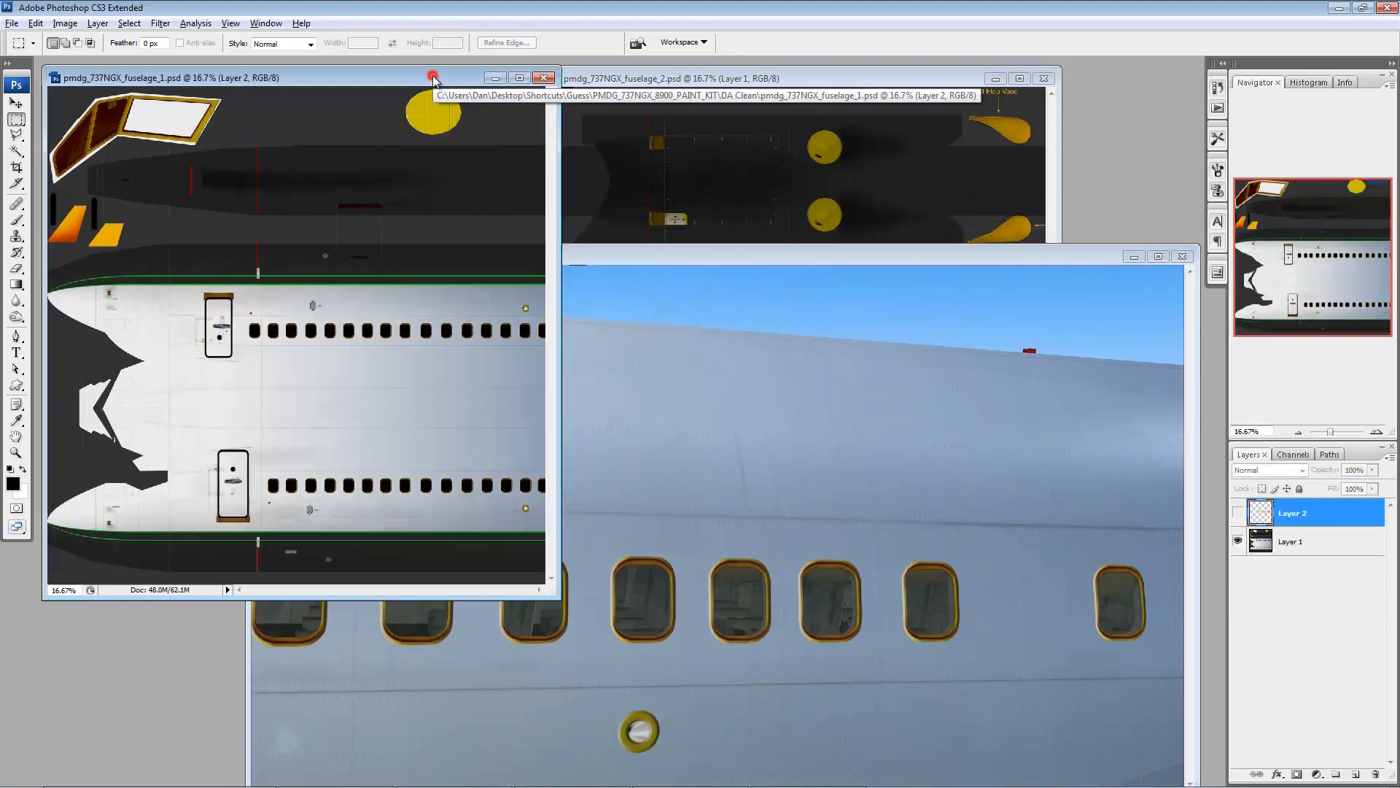
{"action": "left_click", "coordinate": [535, 472], "text": "ctrl+space"}
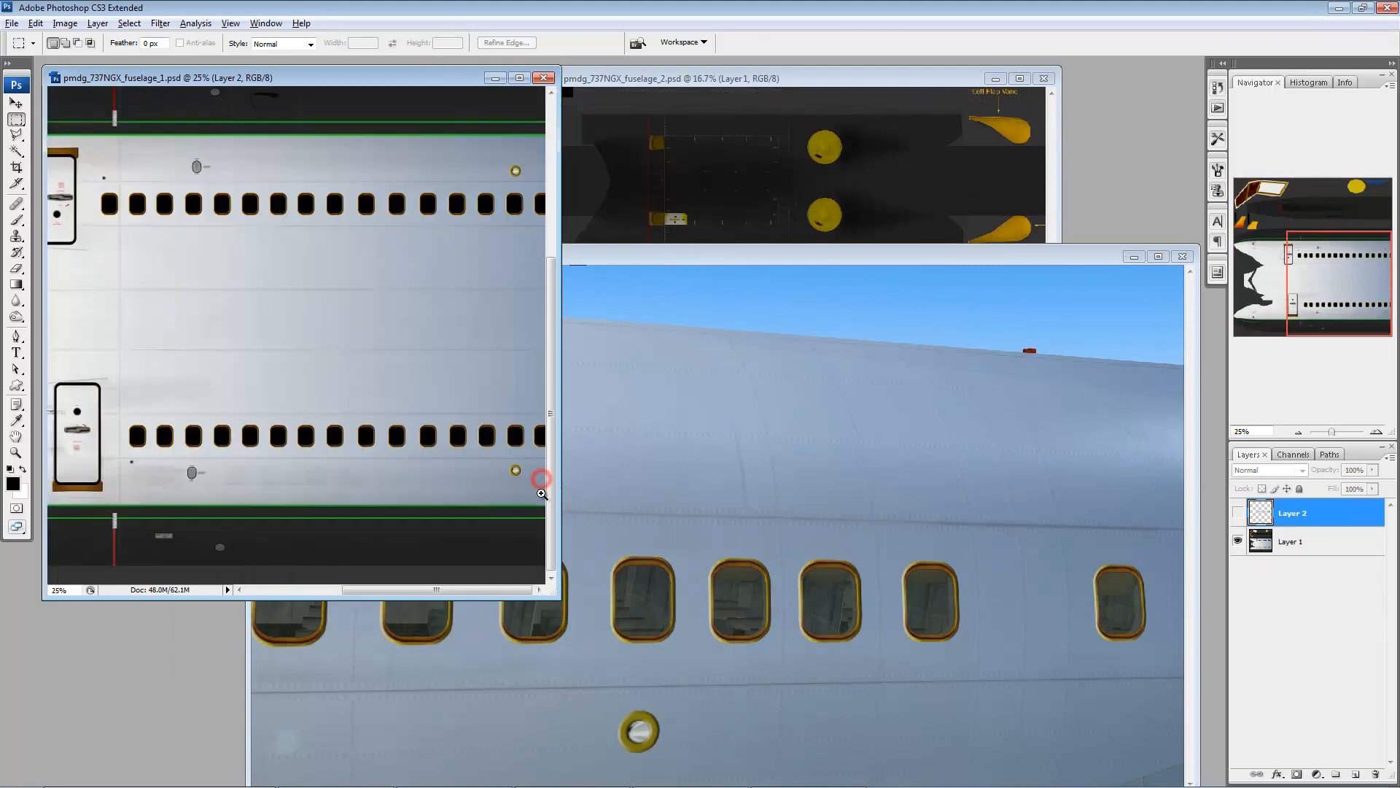
{"action": "left_click", "coordinate": [525, 447], "text": "ctrl+space"}
{"action": "left_click", "coordinate": [532, 390], "text": "ctrl+space"}
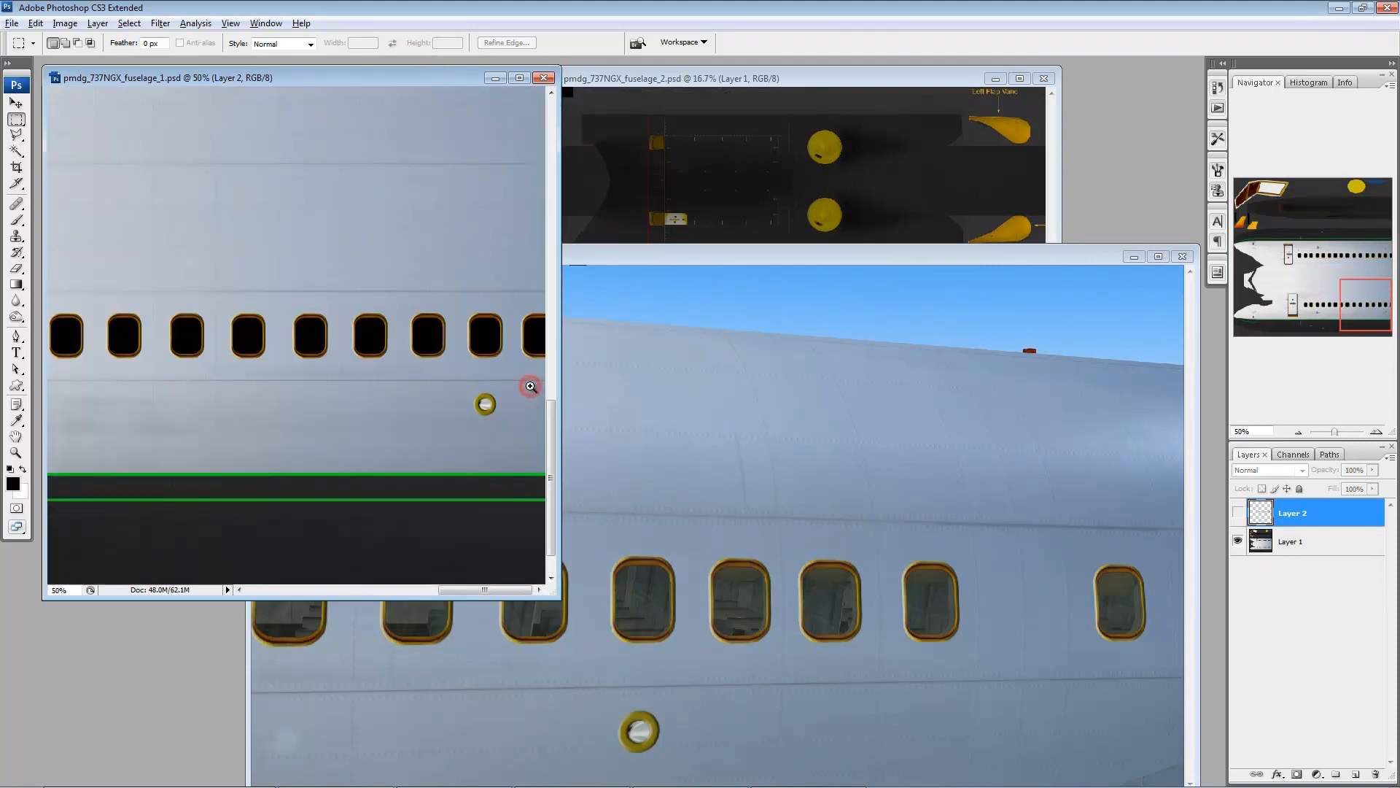
{"action": "left_click", "coordinate": [514, 281], "text": "ctrl+space"}
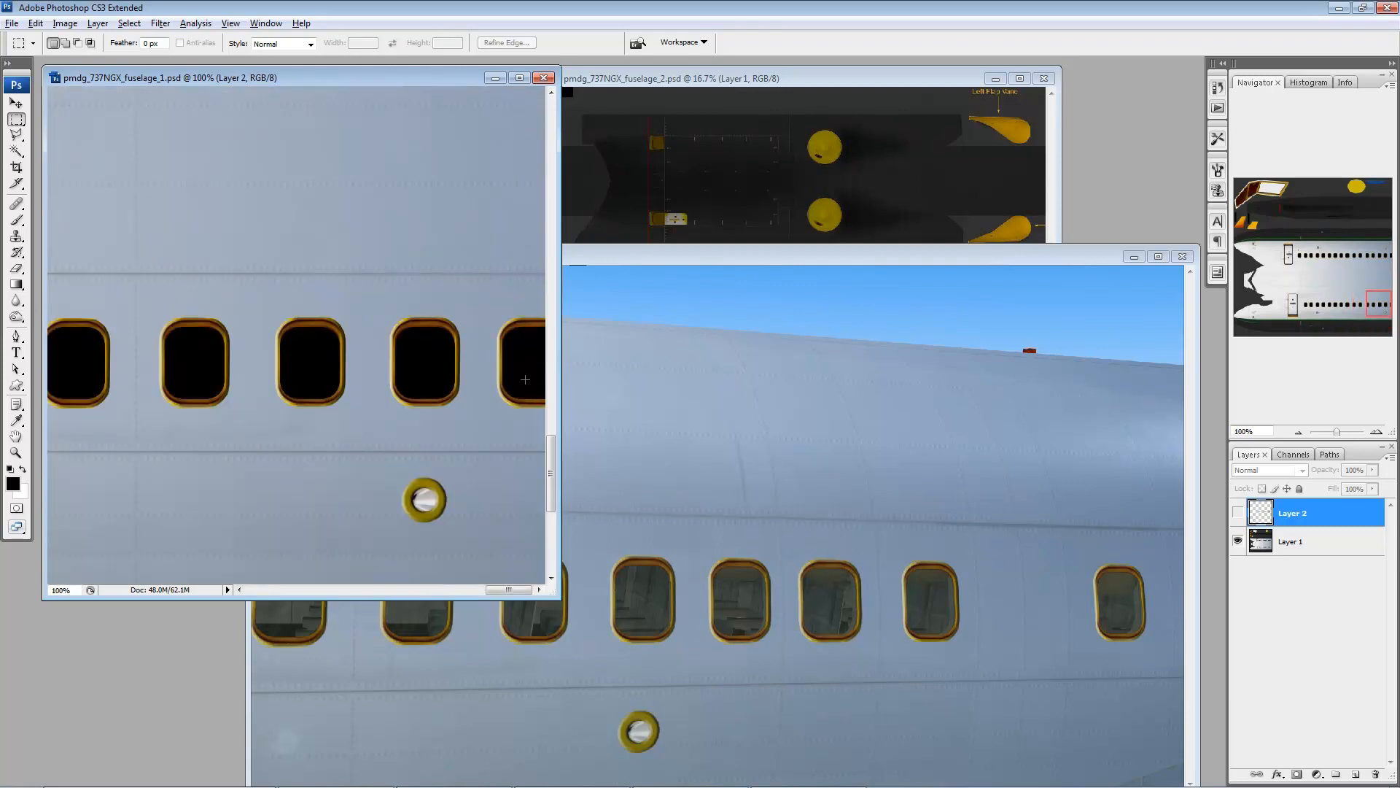
- Enlarge the forward edge of fuselage_2 to 100% and line up its lower window row with the fuselage_1 view
{"action": "left_click", "coordinate": [671, 79]}
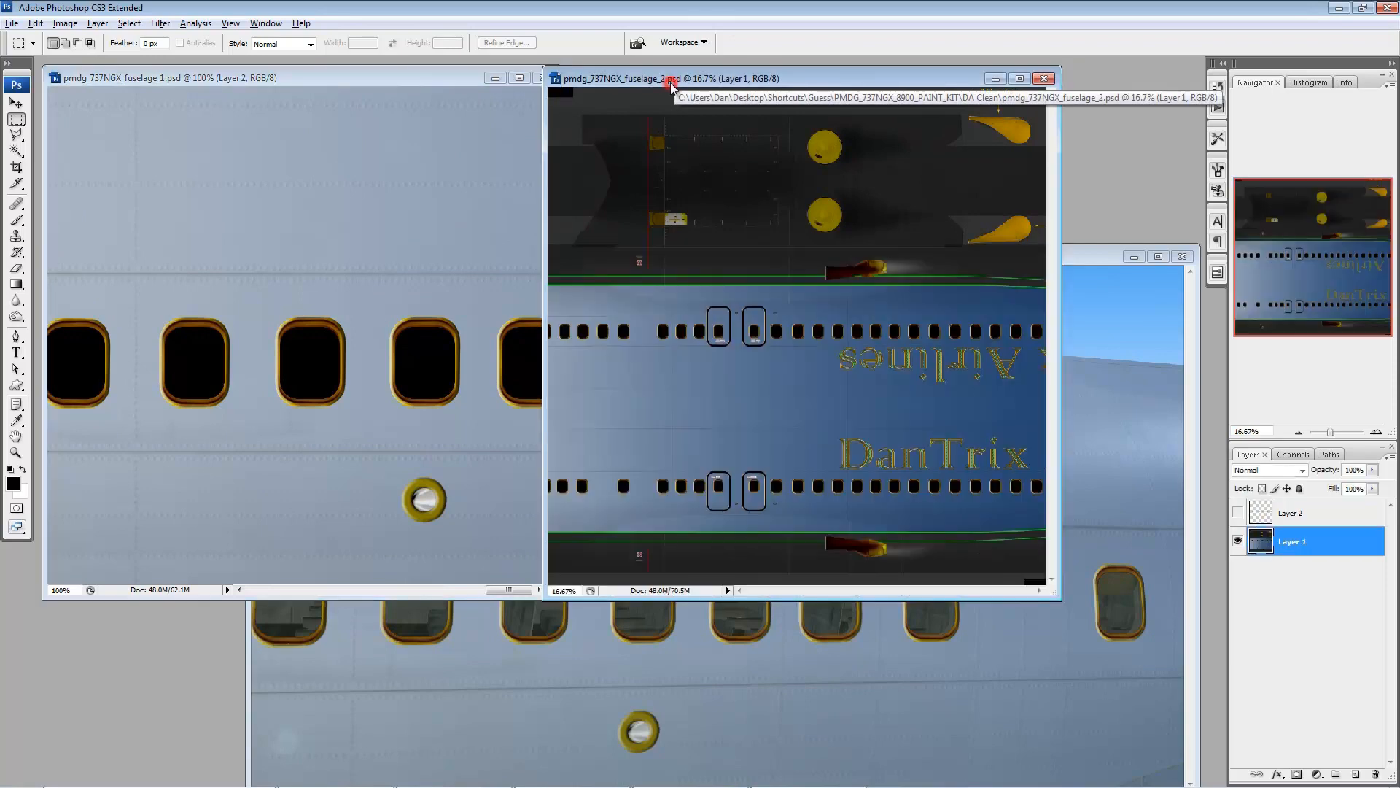
{"action": "left_click", "coordinate": [555, 485], "text": "ctrl+space"}
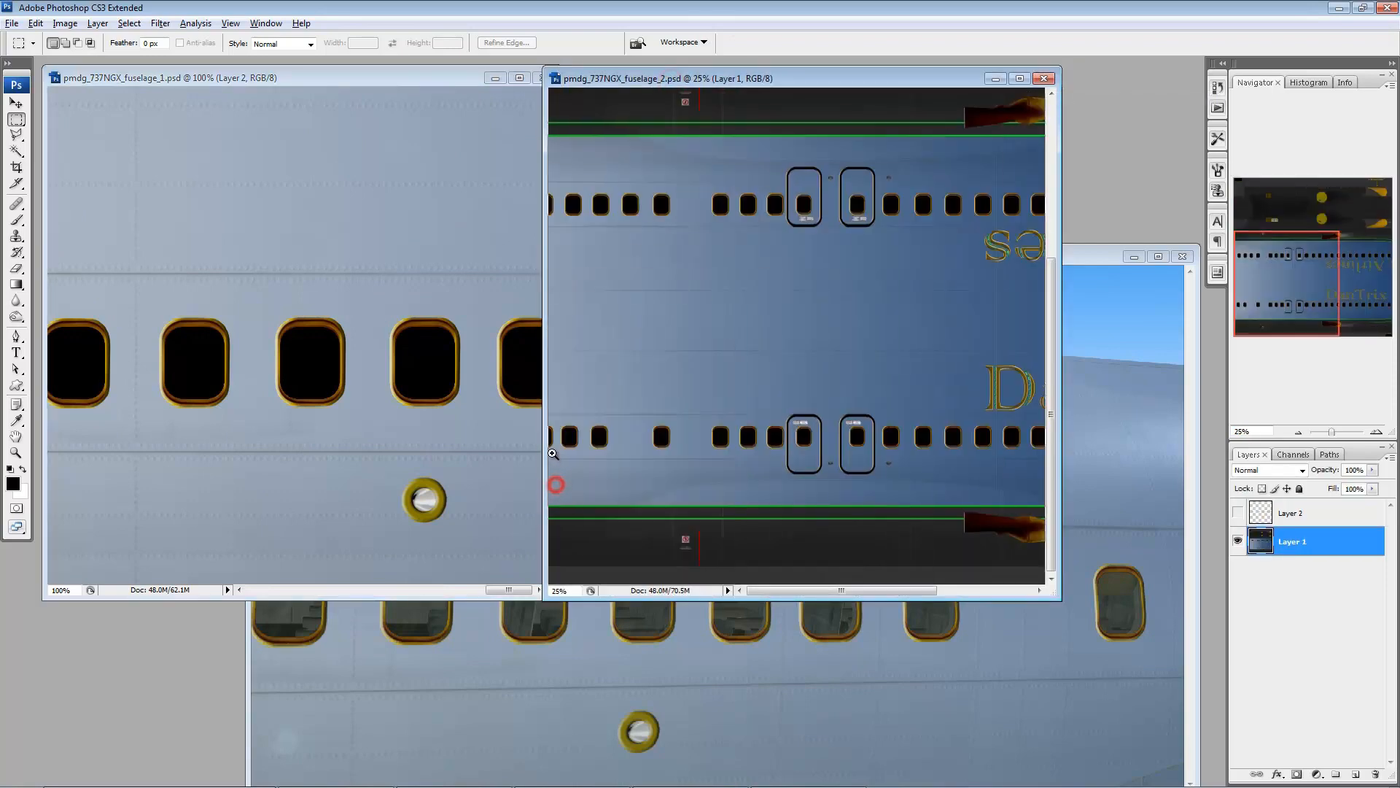
{"action": "left_click", "coordinate": [556, 484], "text": "ctrl+space"}
{"action": "left_click", "coordinate": [565, 422], "text": "ctrl+space"}
{"action": "left_click", "coordinate": [563, 286], "text": "ctrl+space"}
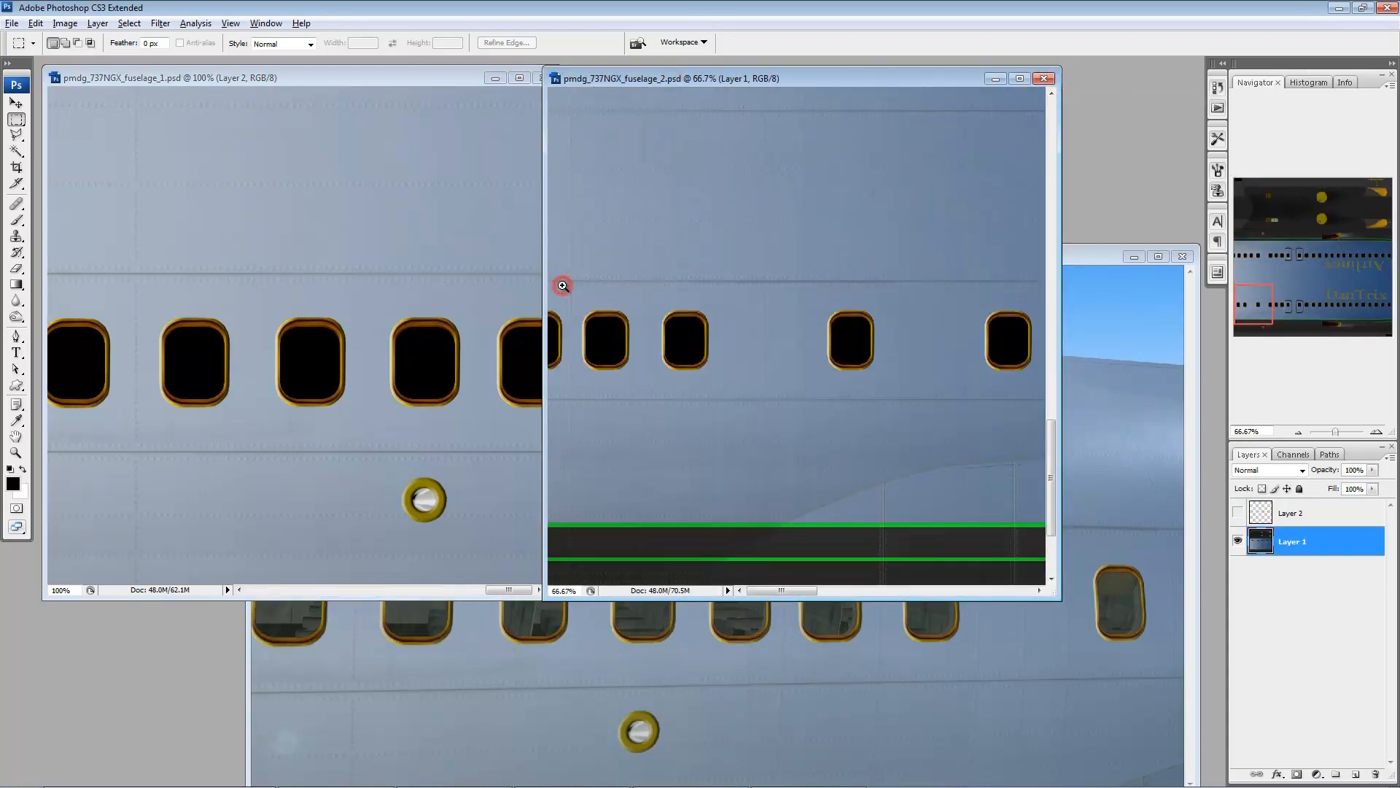
{"action": "left_click", "coordinate": [563, 285], "text": "ctrl+space"}
{"action": "left_click_drag", "start_coordinate": [578, 359], "coordinate": [672, 306]}
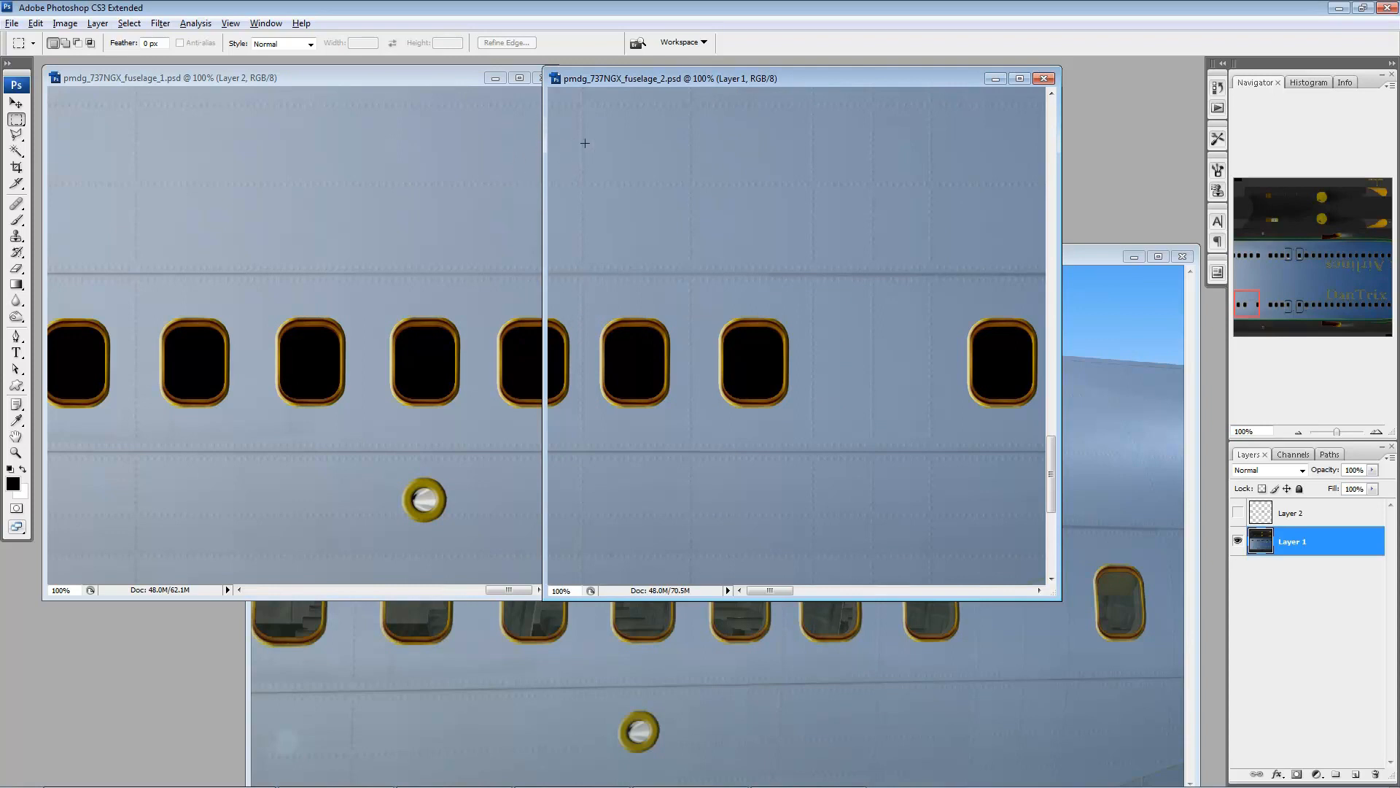
{"action": "left_click_drag", "start_coordinate": [599, 82], "coordinate": [616, 79]}
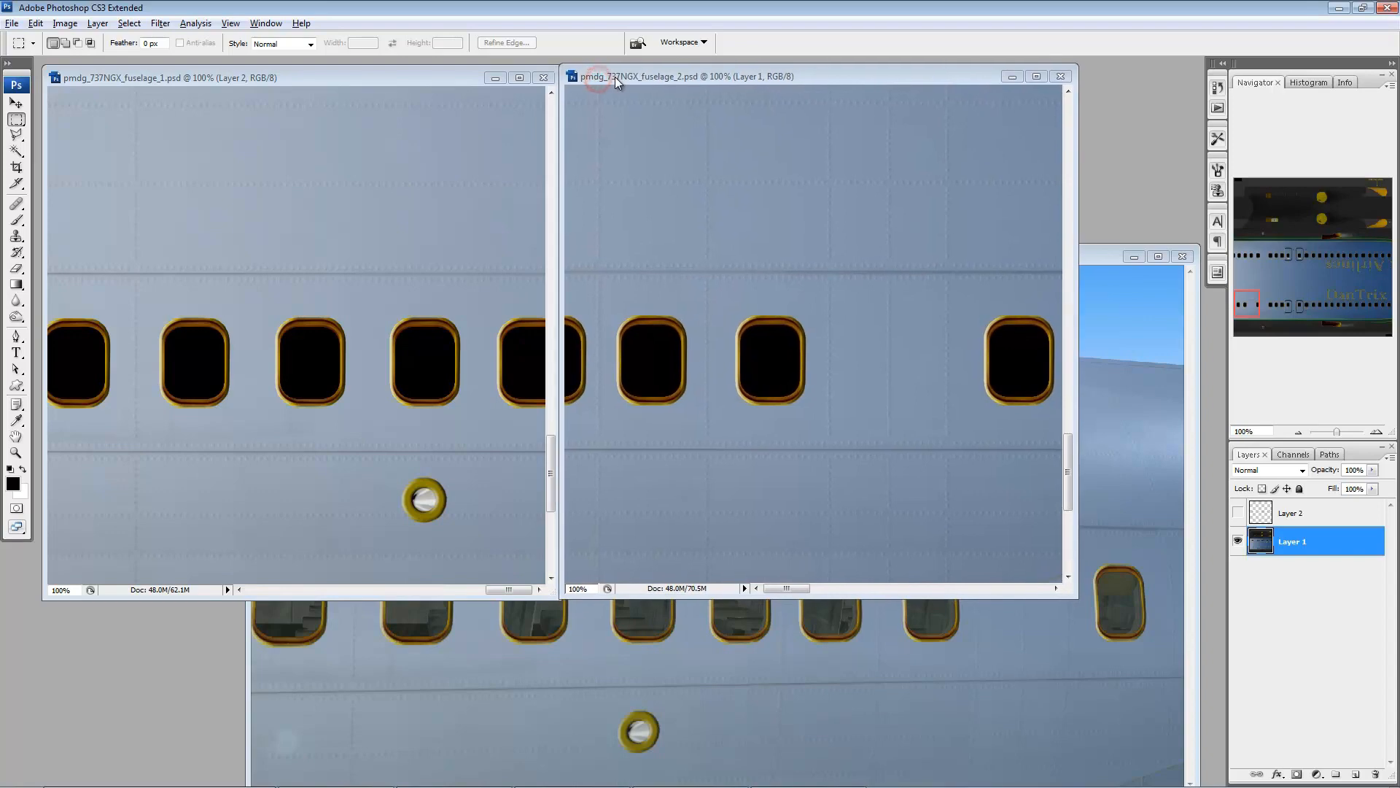
- Examine the cut-off window and panel lines along fuselage_2's forward edge at 200% in full-screen view
{"action": "key", "text": "f"}
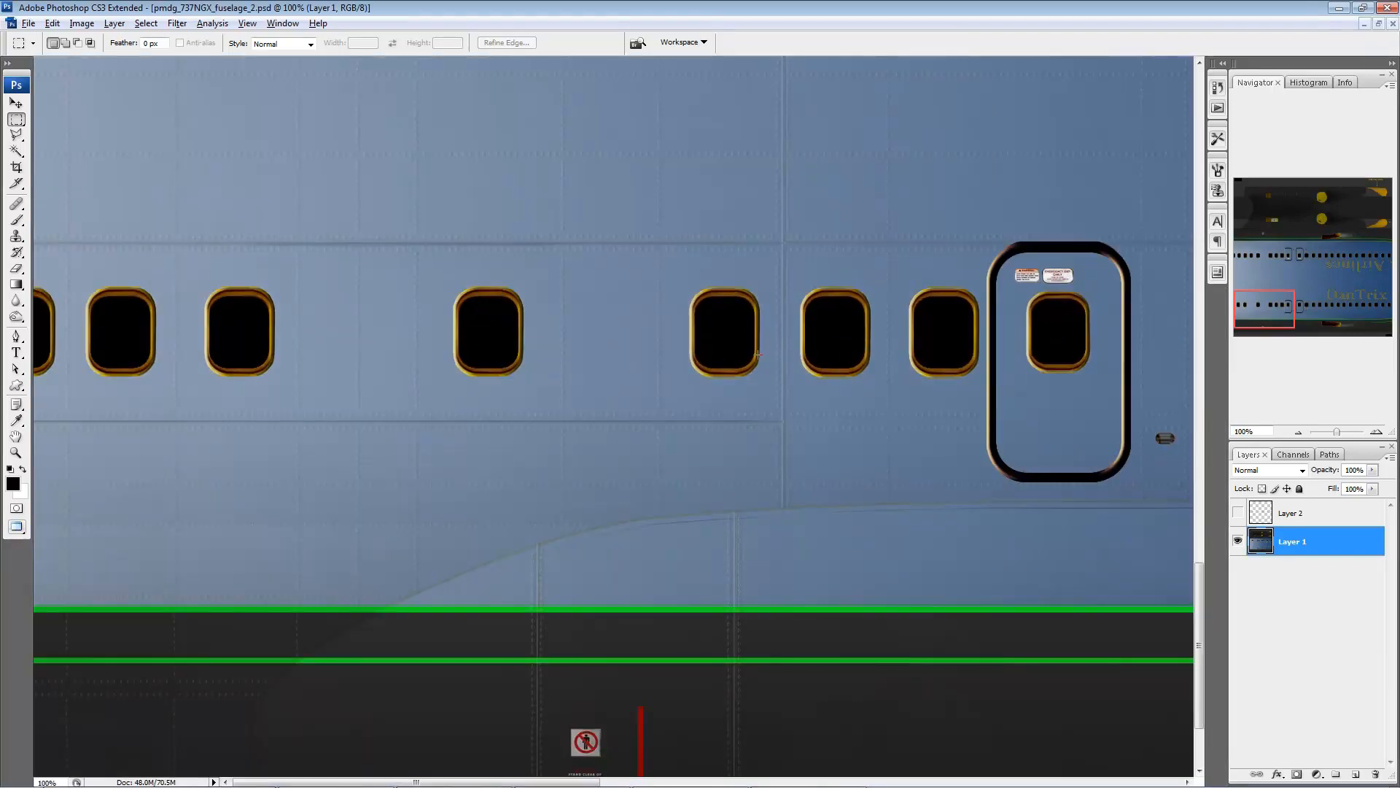
{"action": "left_click_drag", "start_coordinate": [282, 152], "coordinate": [566, 240]}
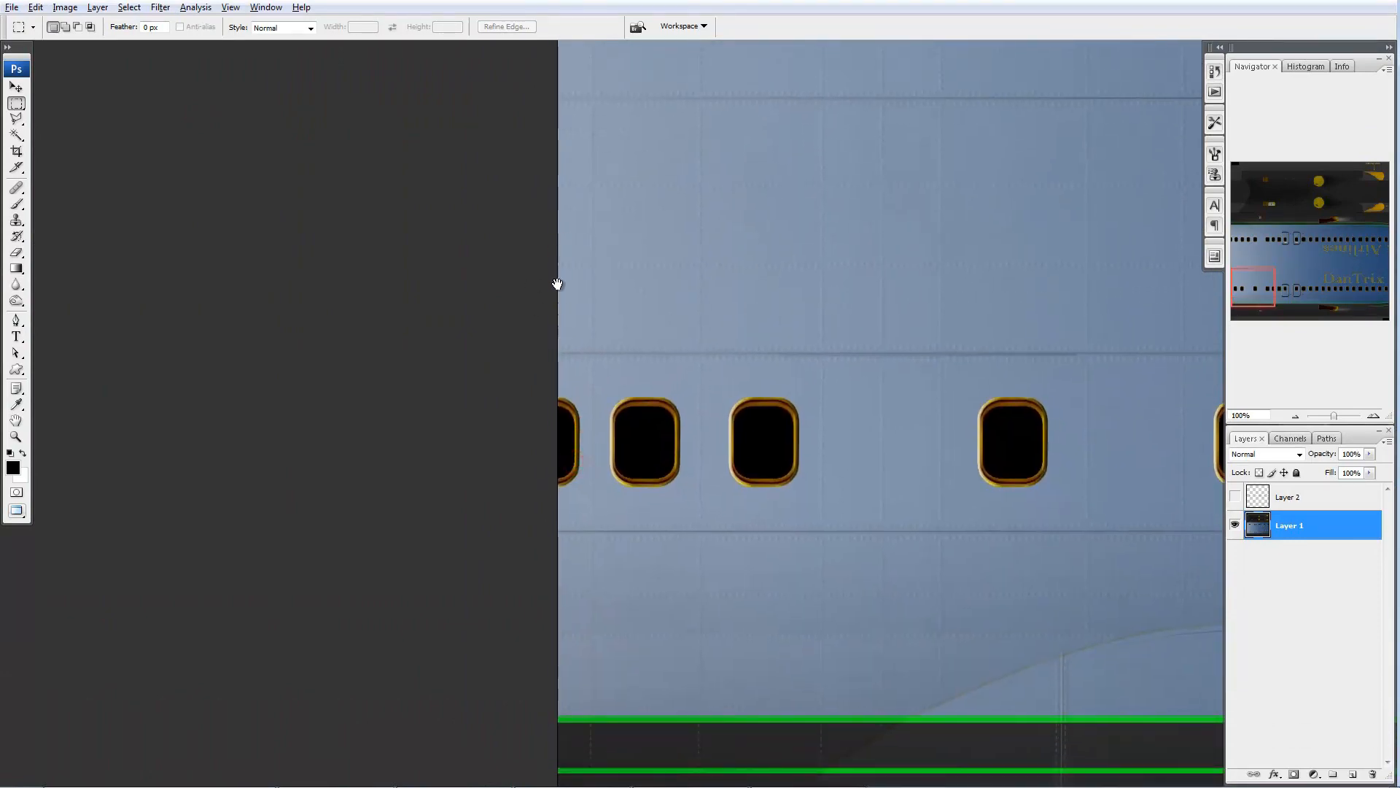
{"action": "left_click", "coordinate": [551, 330], "text": "ctrl"}
{"action": "left_click_drag", "start_coordinate": [1016, 477], "coordinate": [619, 244]}
{"action": "left_click_drag", "start_coordinate": [660, 527], "coordinate": [591, 350]}
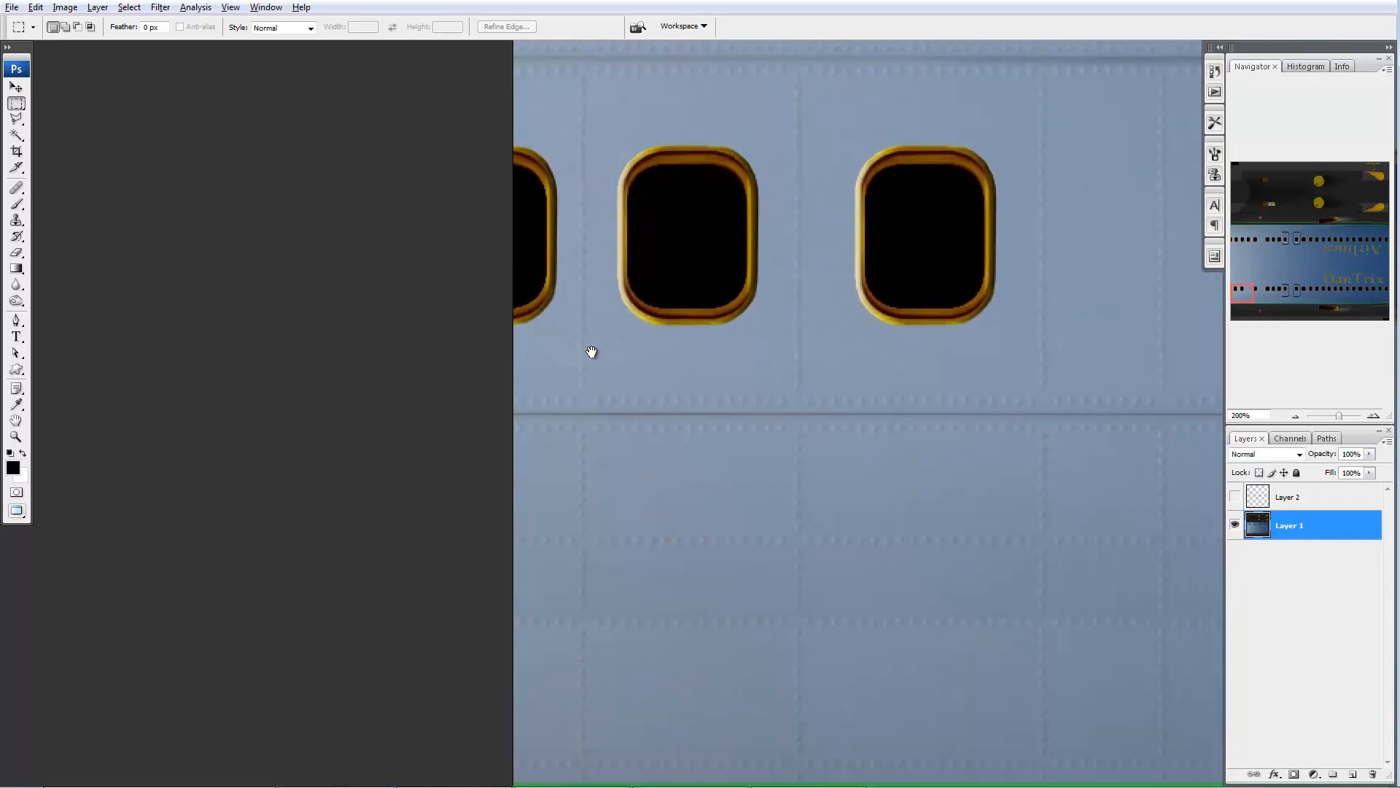
{"action": "left_click_drag", "start_coordinate": [531, 117], "coordinate": [481, 252]}
{"action": "left_click_drag", "start_coordinate": [488, 109], "coordinate": [510, 519]}
{"action": "left_click_drag", "start_coordinate": [528, 161], "coordinate": [539, 347]}
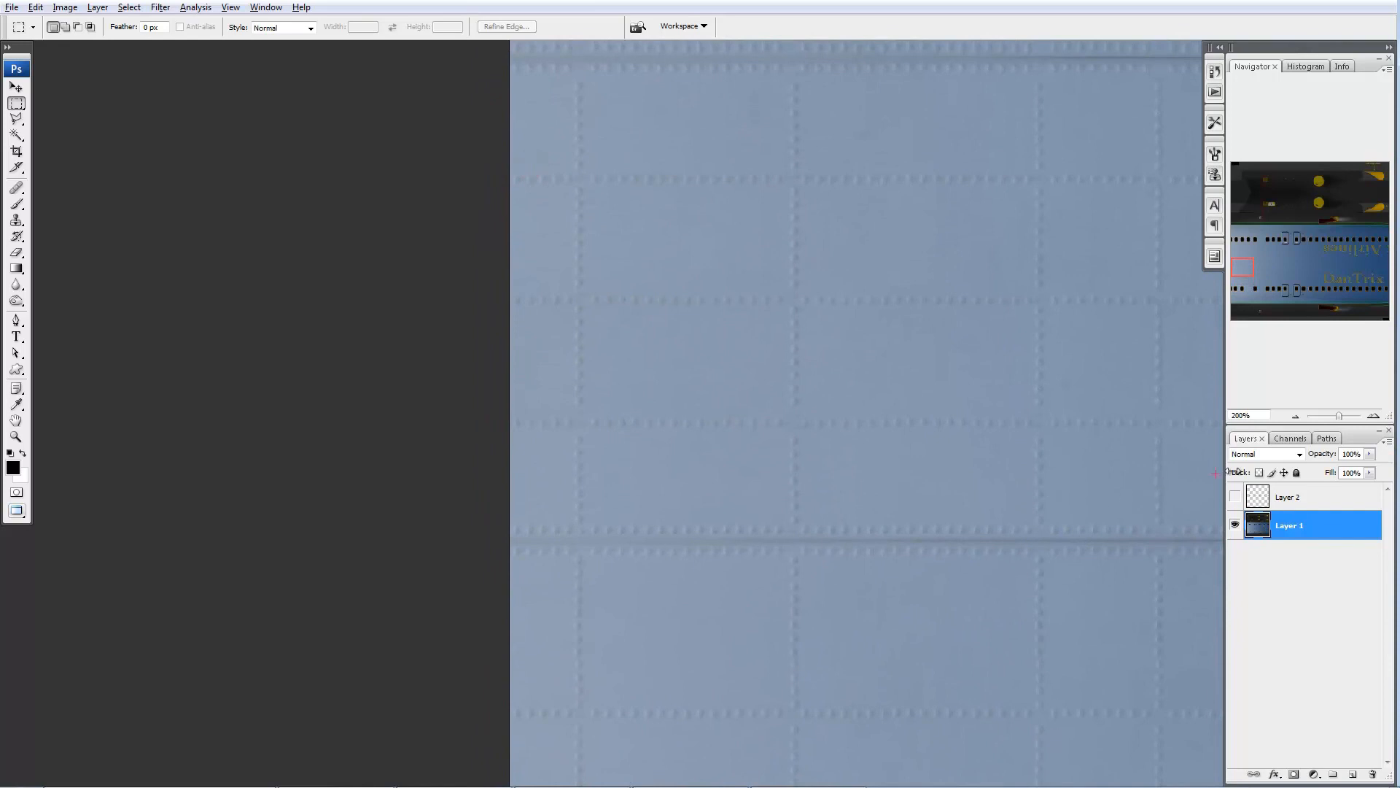
- Show only the Alpha 1 channel of fuselage_2
{"action": "left_click", "coordinate": [1287, 438]}
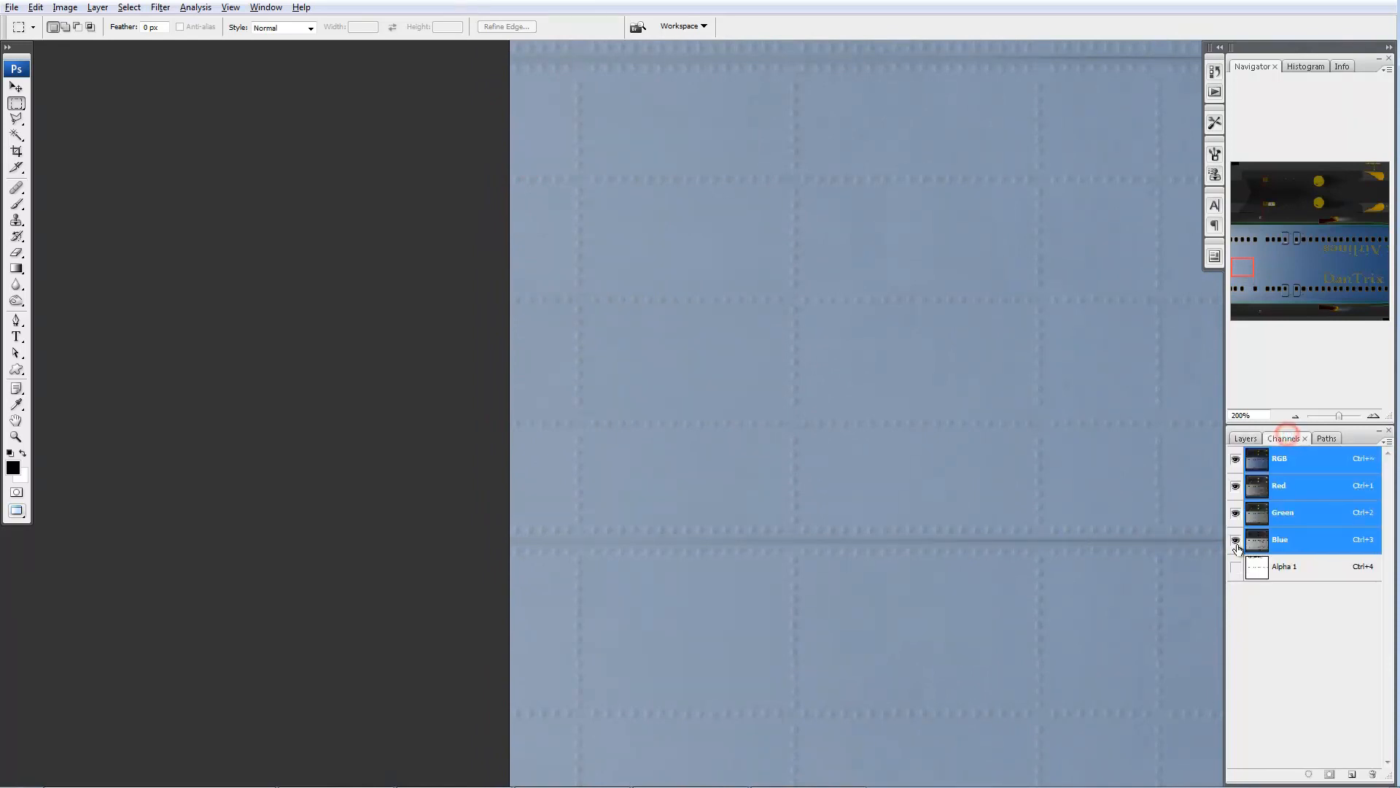
{"action": "left_click", "coordinate": [1235, 567]}
{"action": "left_click", "coordinate": [1265, 568]}
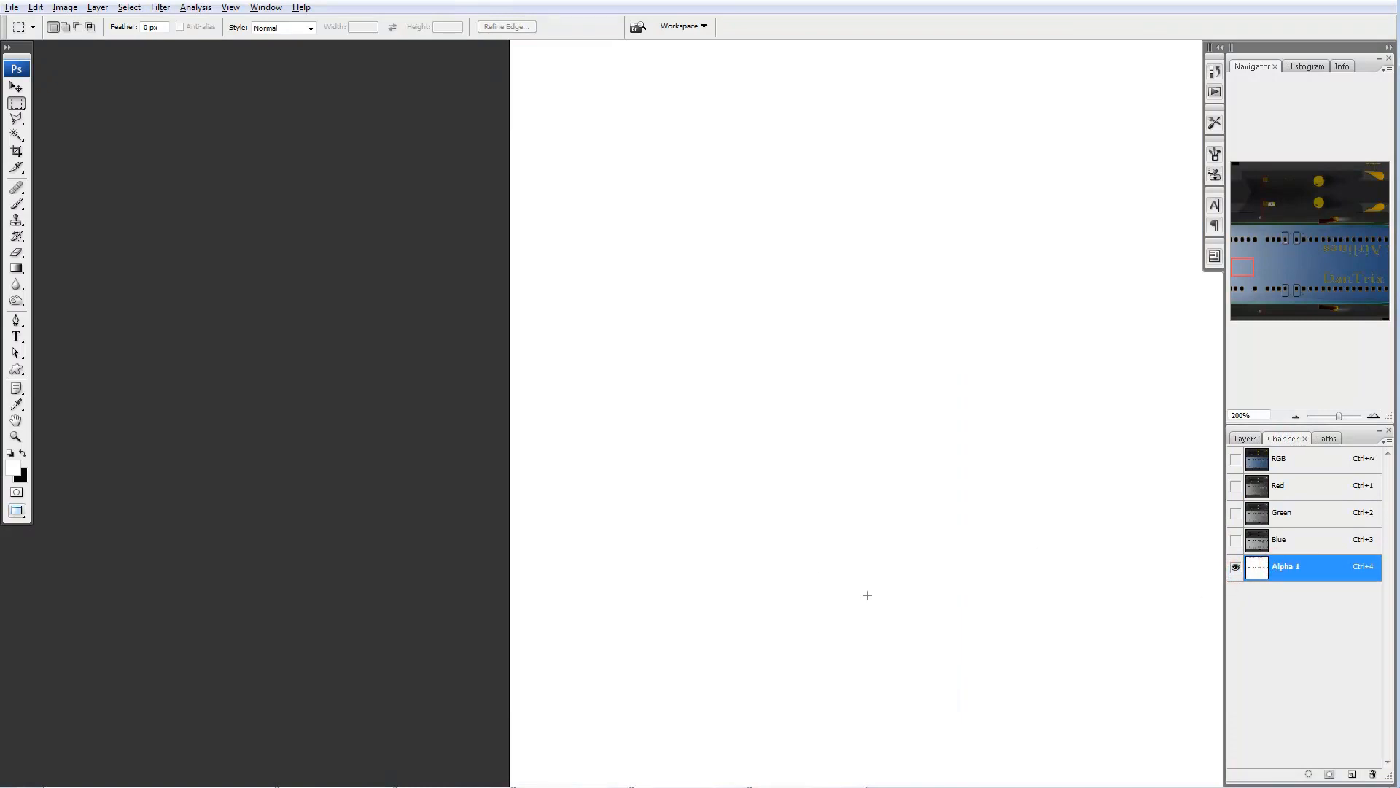
- Inspect the upper and lower rows of black window shapes along the forward edge of the alpha channel
{"action": "left_click_drag", "start_coordinate": [534, 115], "coordinate": [559, 331]}
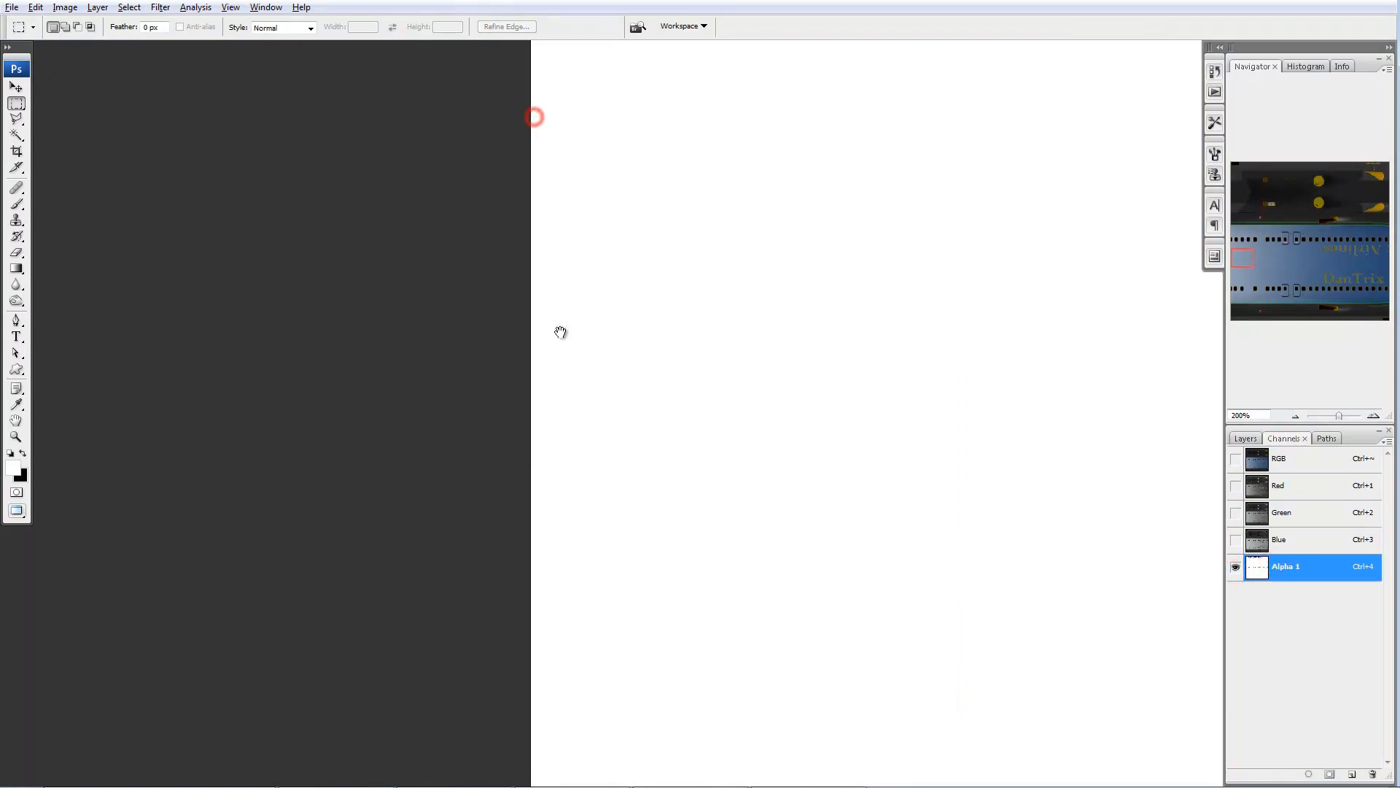
{"action": "left_click_drag", "start_coordinate": [550, 200], "coordinate": [534, 409]}
{"action": "left_click_drag", "start_coordinate": [533, 144], "coordinate": [540, 426]}
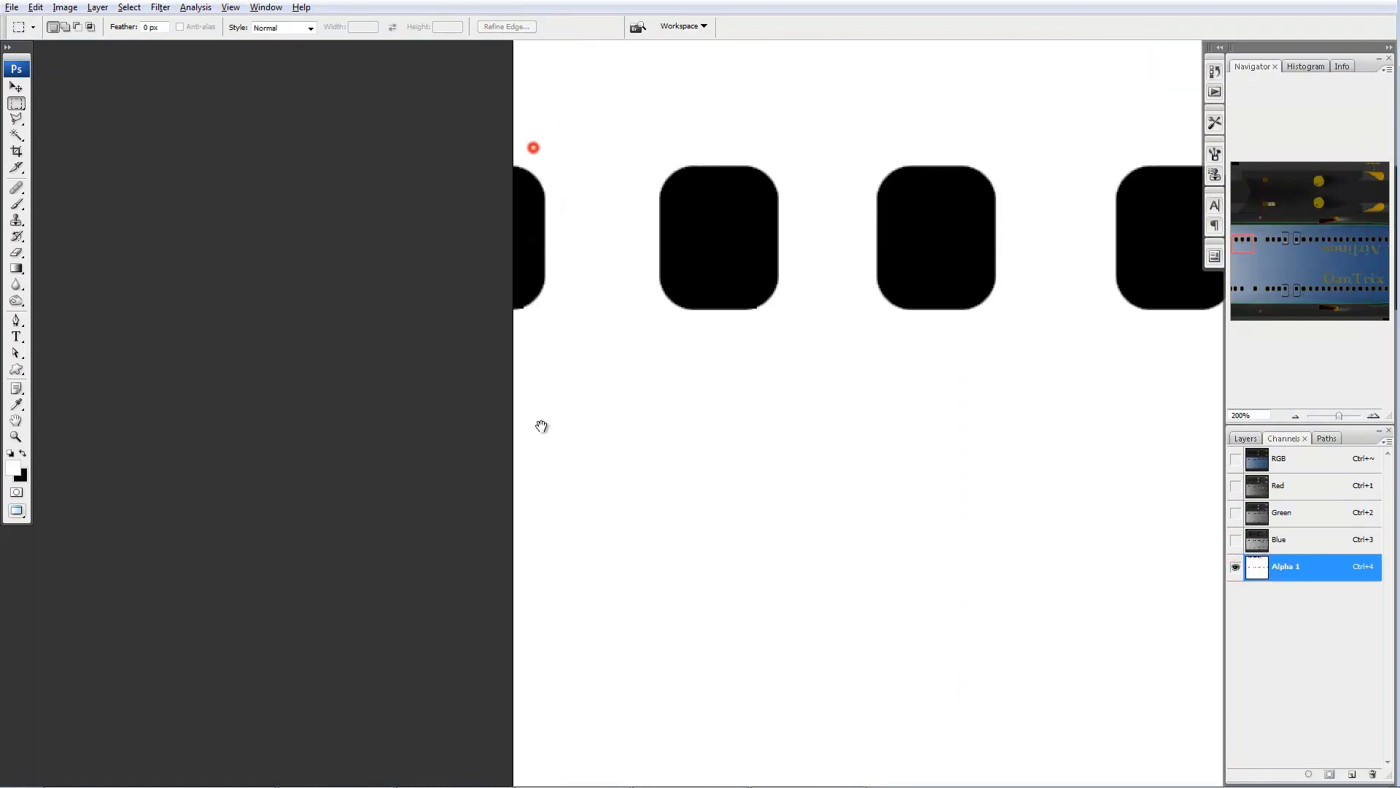
{"action": "left_click_drag", "start_coordinate": [554, 186], "coordinate": [559, 435]}
{"action": "left_click_drag", "start_coordinate": [531, 242], "coordinate": [526, 151]}
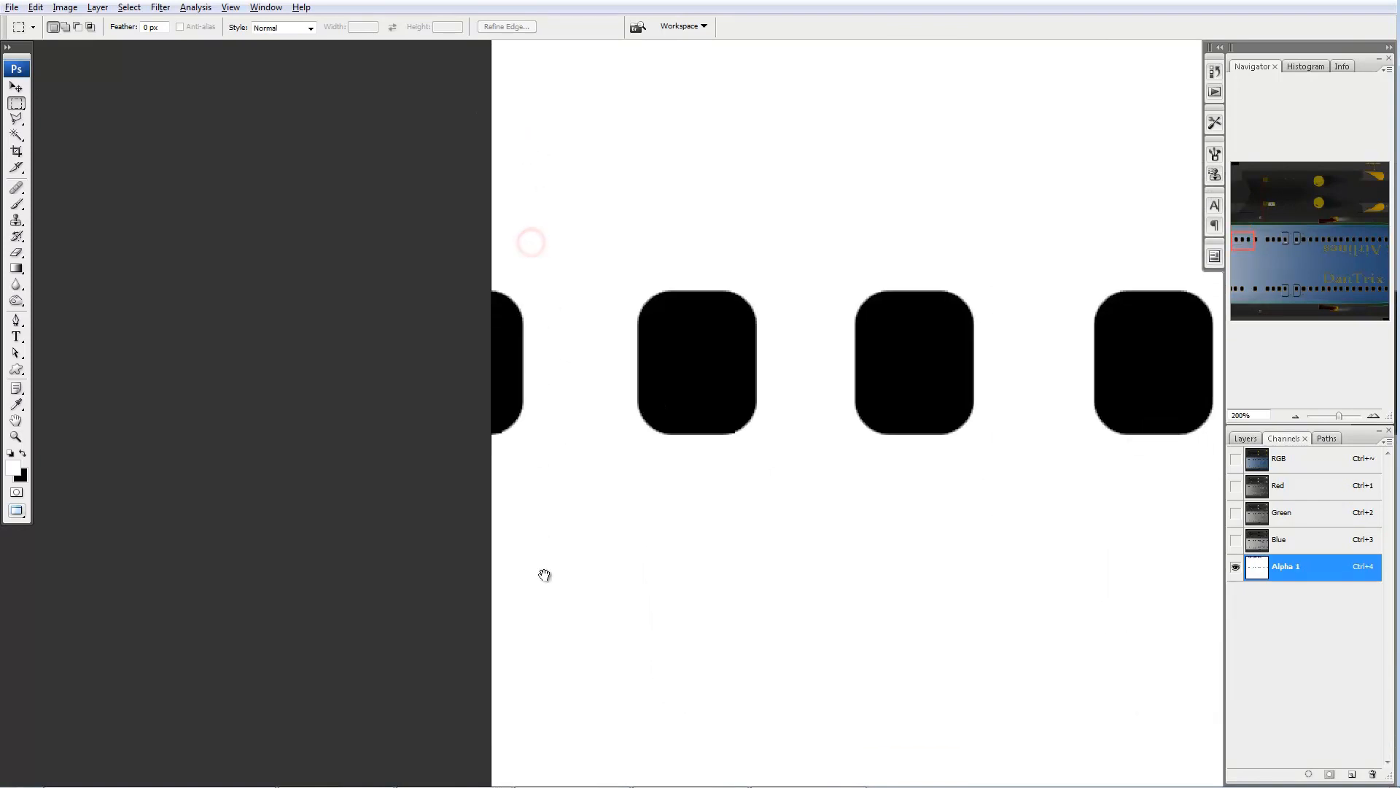
{"action": "left_click_drag", "start_coordinate": [549, 641], "coordinate": [537, 233]}
{"action": "left_click_drag", "start_coordinate": [535, 523], "coordinate": [583, 182]}
{"action": "left_click_drag", "start_coordinate": [539, 457], "coordinate": [560, 288]}
{"action": "left_click_drag", "start_coordinate": [563, 394], "coordinate": [587, 216]}
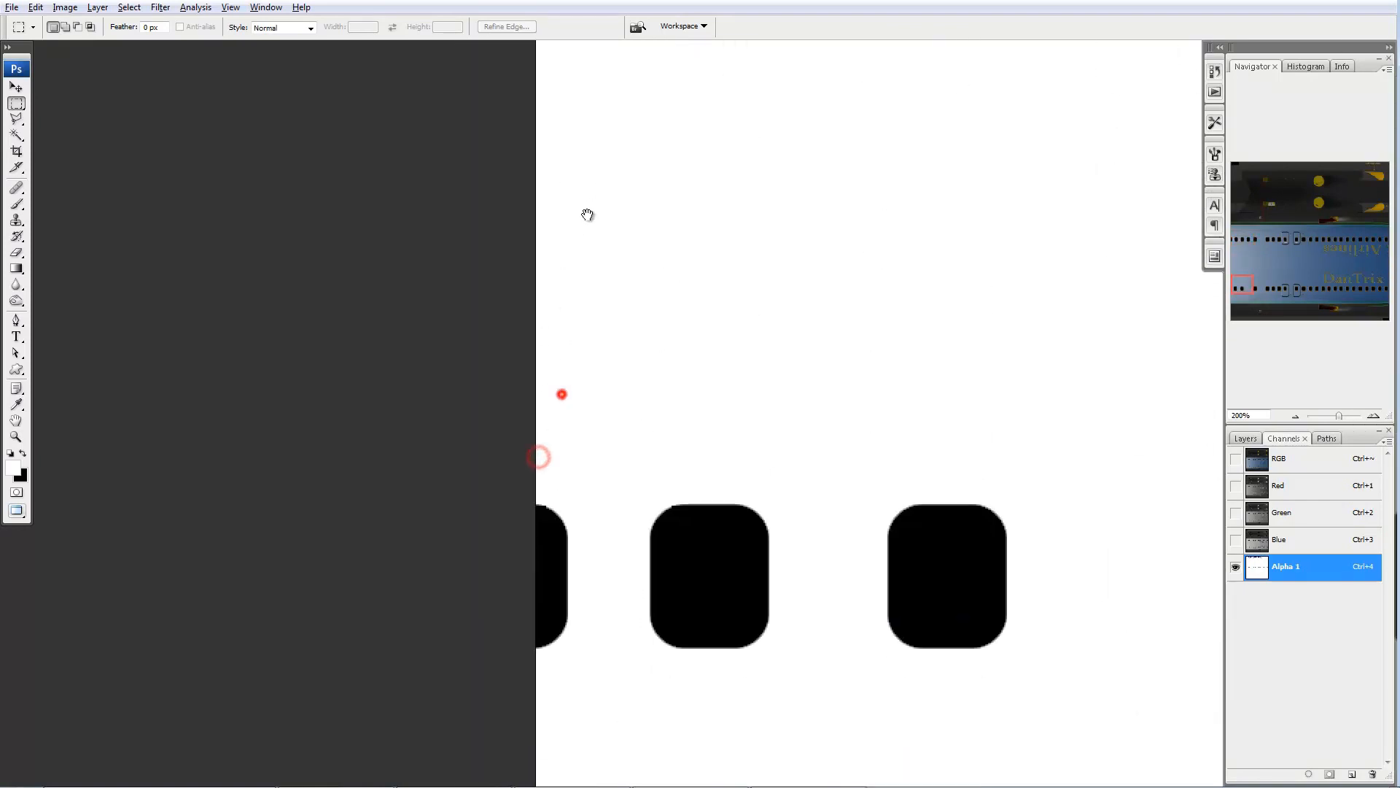
{"action": "left_click_drag", "start_coordinate": [575, 437], "coordinate": [598, 228]}
- Return fuselage_2 to its floating window and make the fuselage_1 document active
{"action": "key", "text": "f"}
{"action": "key", "text": "f"}
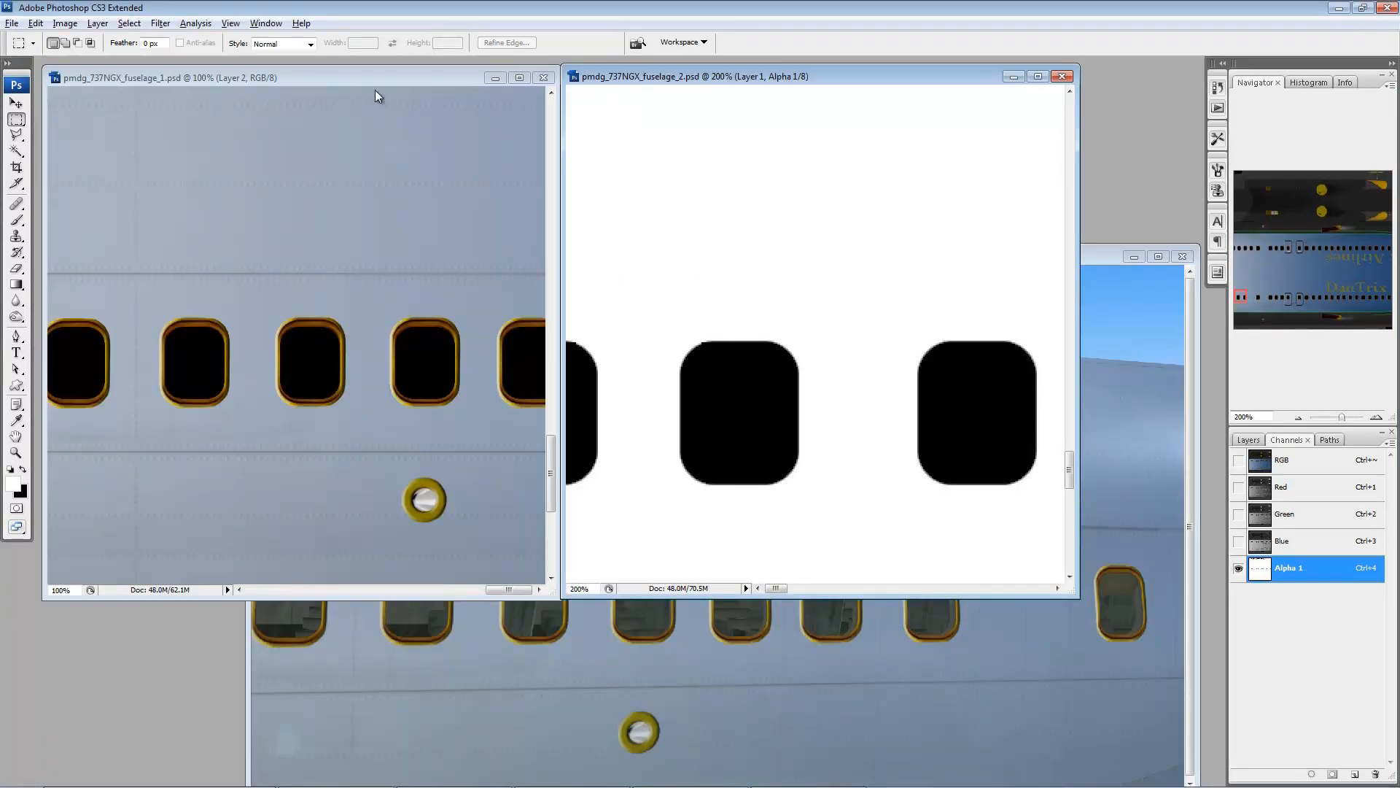
{"action": "left_click", "coordinate": [379, 71]}
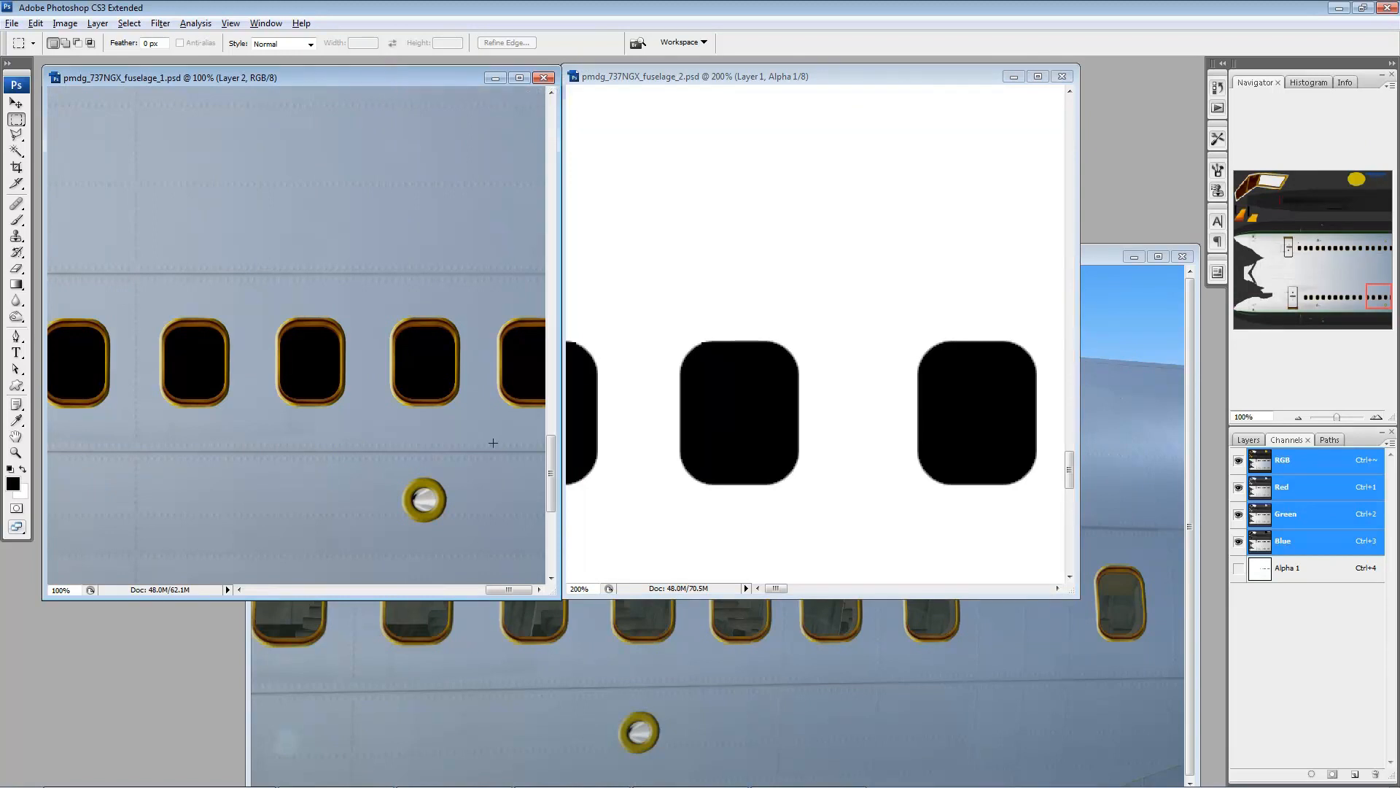
- Examine the cut-off window and rivet line at fuselage_1's aft edge up close in full-screen view
{"action": "key", "text": "f"}
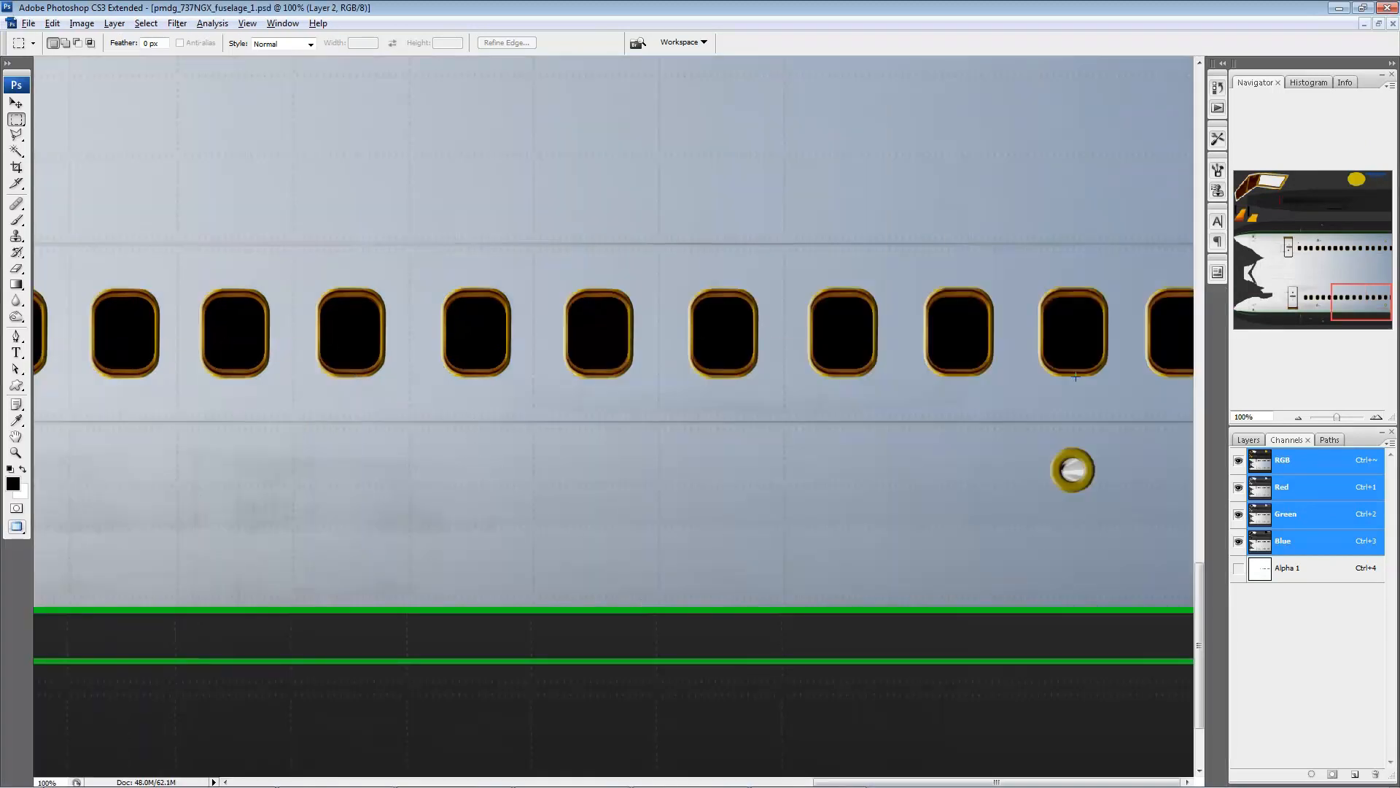
{"action": "key", "text": "f"}
{"action": "left_click_drag", "start_coordinate": [1065, 216], "coordinate": [1192, 436]}
{"action": "left_click_drag", "start_coordinate": [832, 308], "coordinate": [637, 393]}
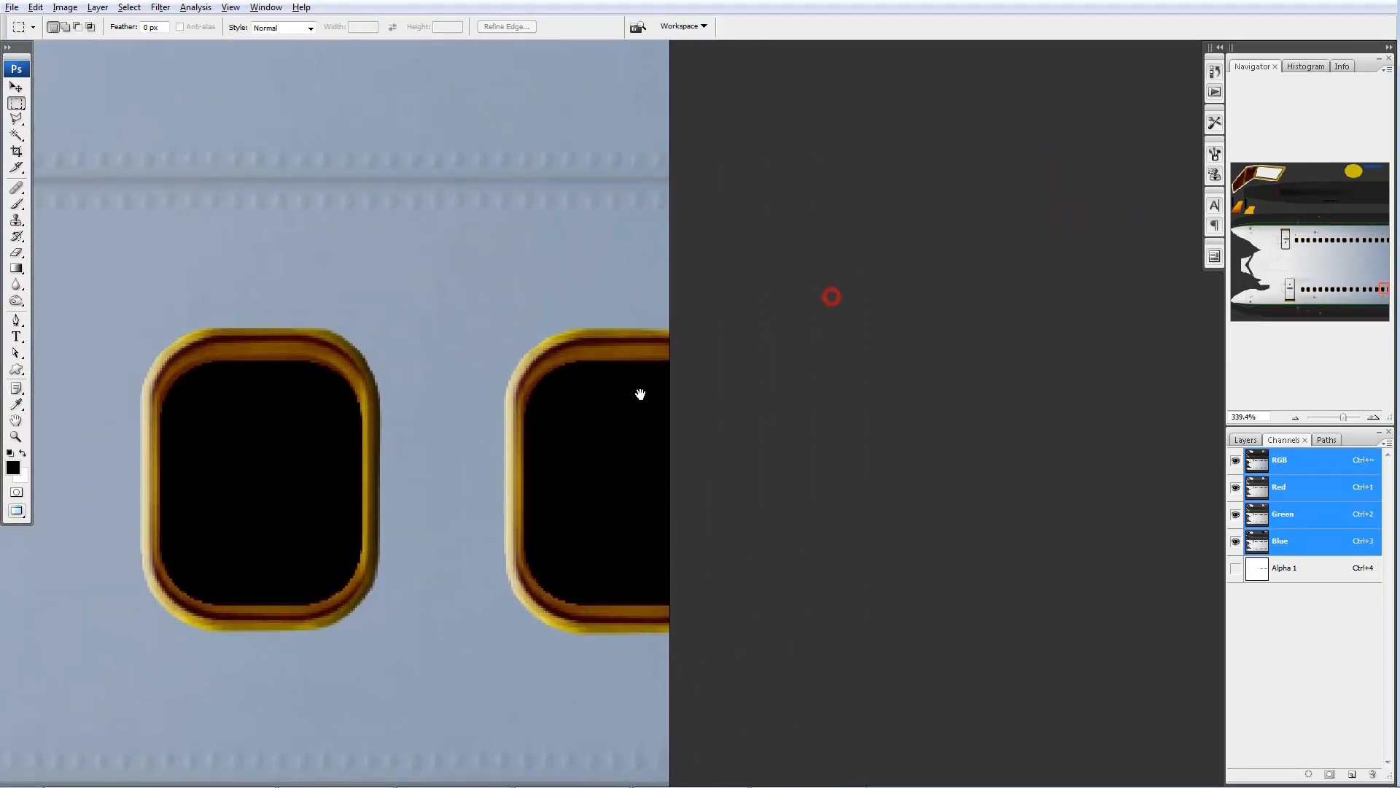
{"action": "left_click_drag", "start_coordinate": [655, 311], "coordinate": [648, 462]}
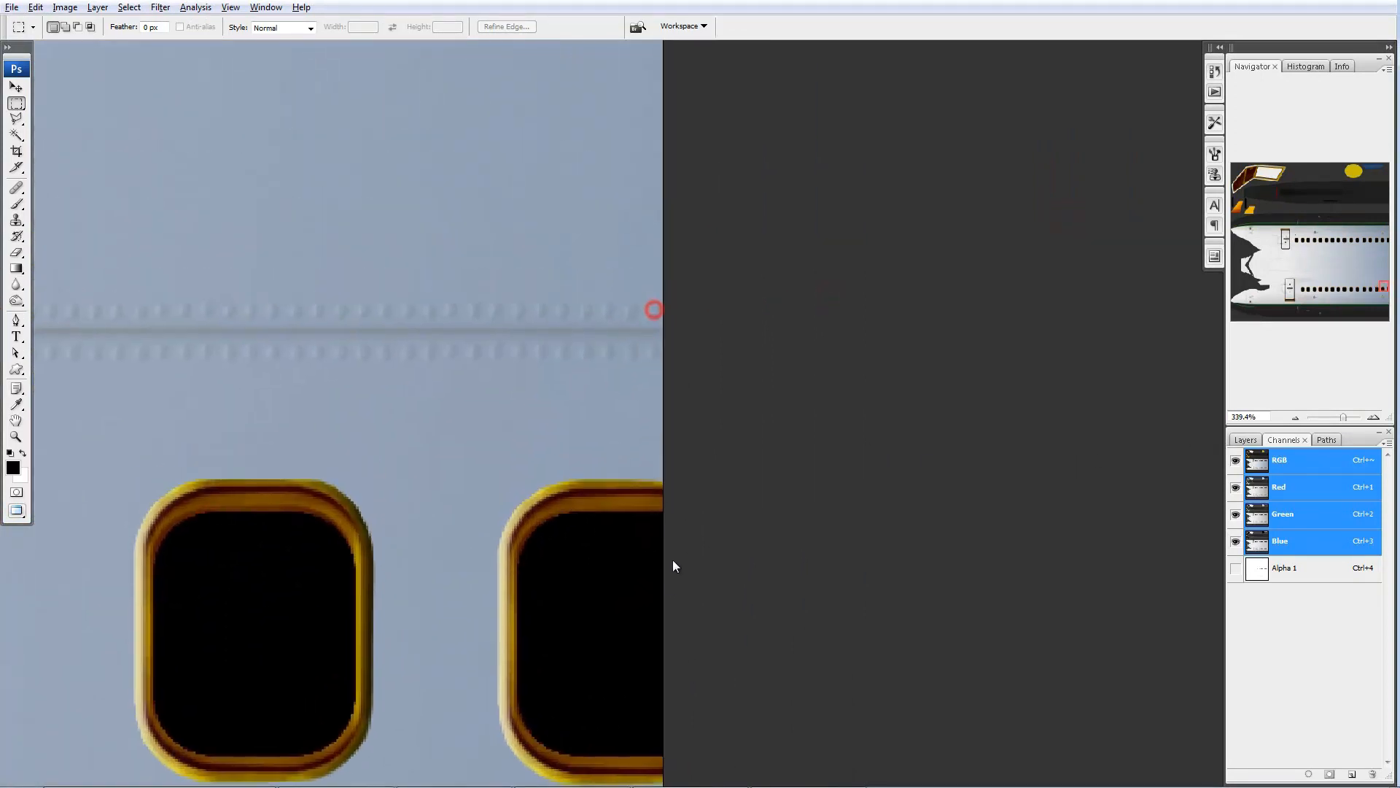
{"action": "left_click_drag", "start_coordinate": [657, 529], "coordinate": [656, 519]}
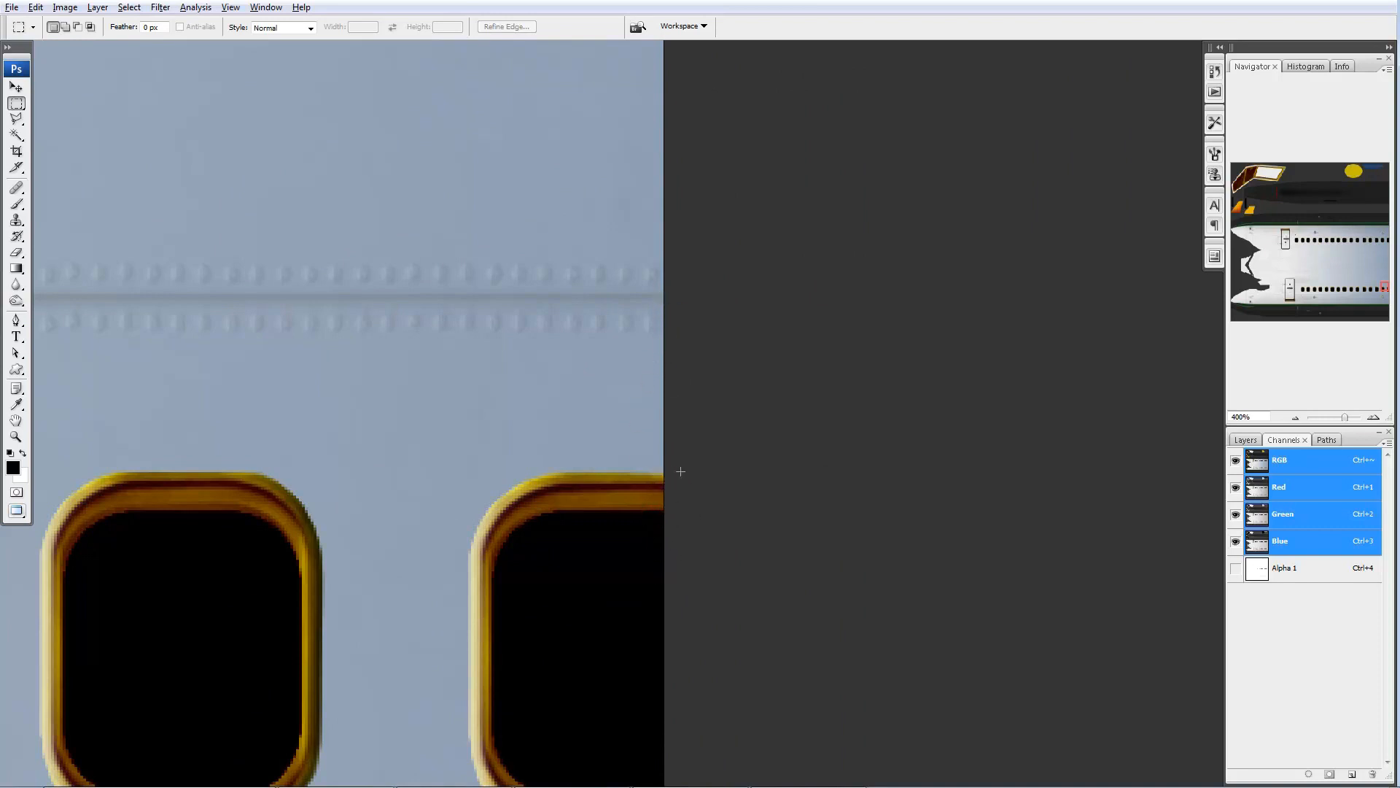
- Inspect the panel and rivet lines along fuselage_1's aft edge between the two window rows at 400%, ending at 100%
{"action": "left_click_drag", "start_coordinate": [628, 153], "coordinate": [605, 545]}
{"action": "left_click_drag", "start_coordinate": [632, 322], "coordinate": [604, 656]}
{"action": "left_click_drag", "start_coordinate": [616, 347], "coordinate": [625, 751]}
{"action": "left_click_drag", "start_coordinate": [615, 428], "coordinate": [654, 654]}
{"action": "left_click_drag", "start_coordinate": [667, 532], "coordinate": [609, 715]}
{"action": "left_click_drag", "start_coordinate": [587, 494], "coordinate": [574, 617]}
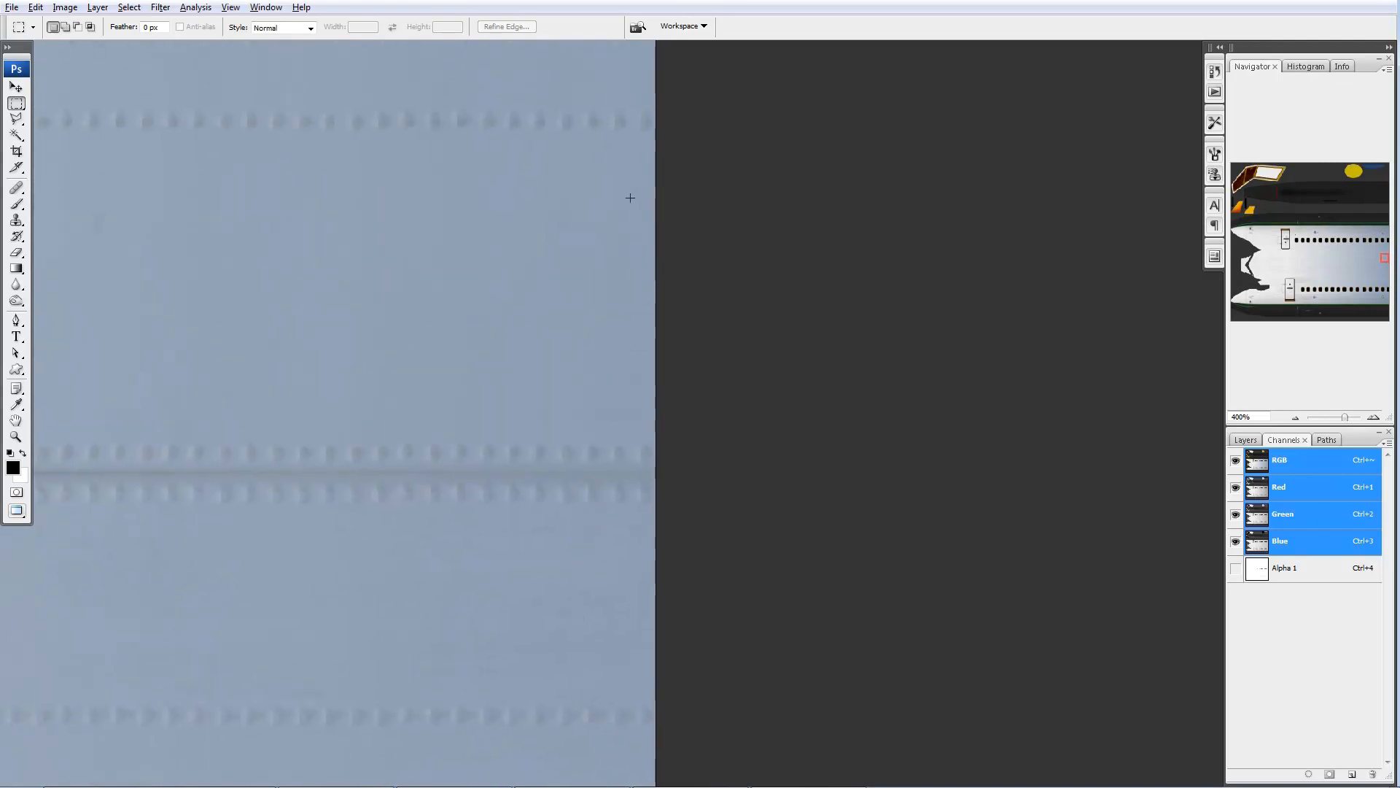
{"action": "left_click_drag", "start_coordinate": [576, 702], "coordinate": [602, 267]}
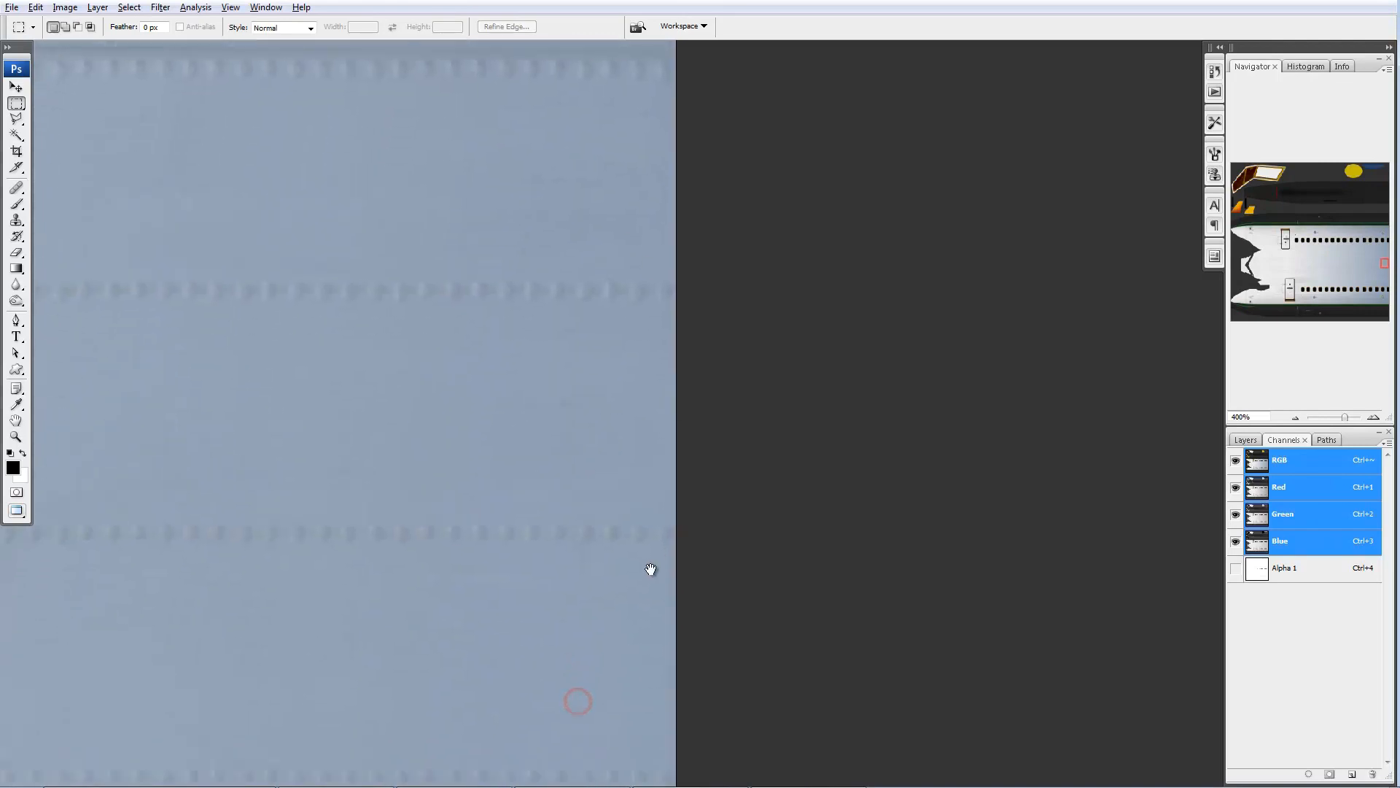
{"action": "left_click_drag", "start_coordinate": [574, 639], "coordinate": [561, 375]}
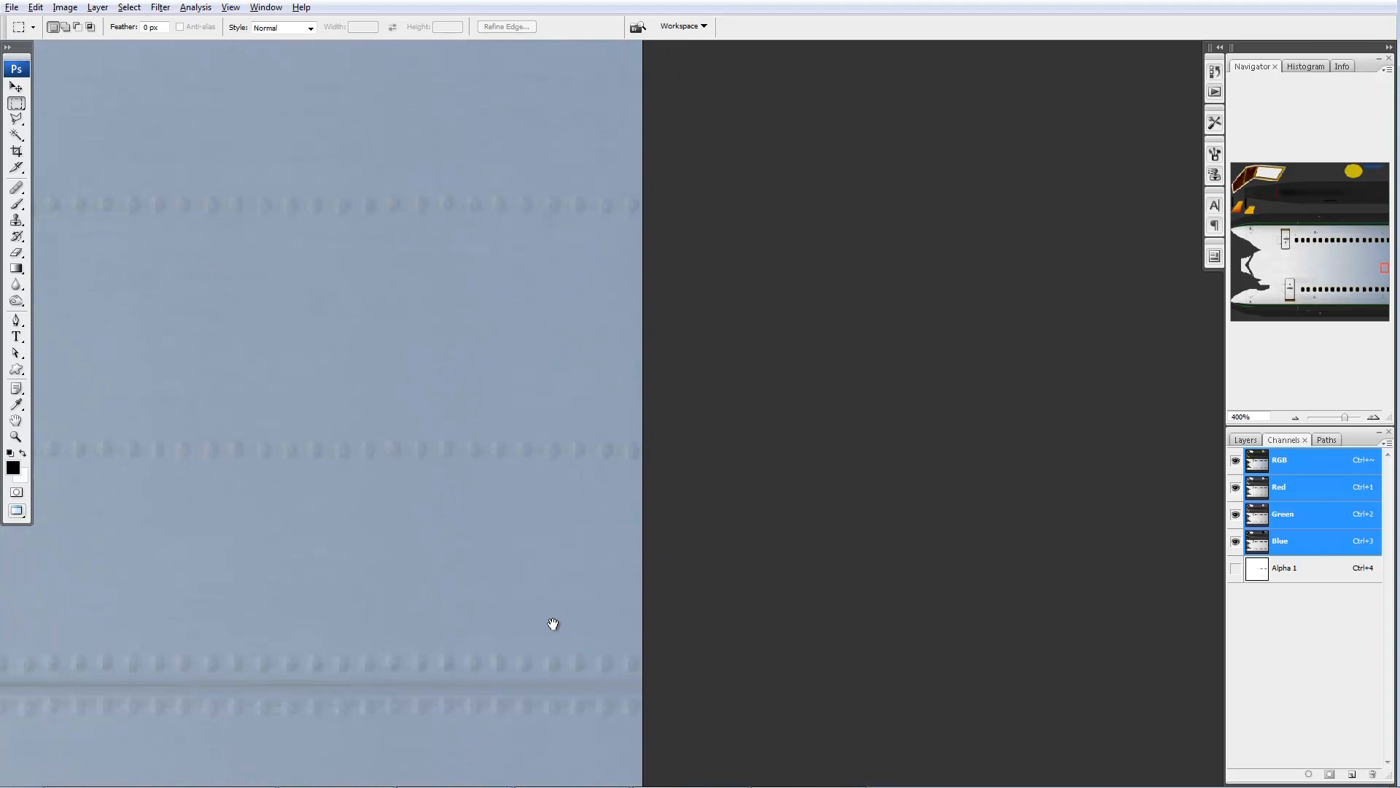
{"action": "left_click_drag", "start_coordinate": [581, 650], "coordinate": [600, 387]}
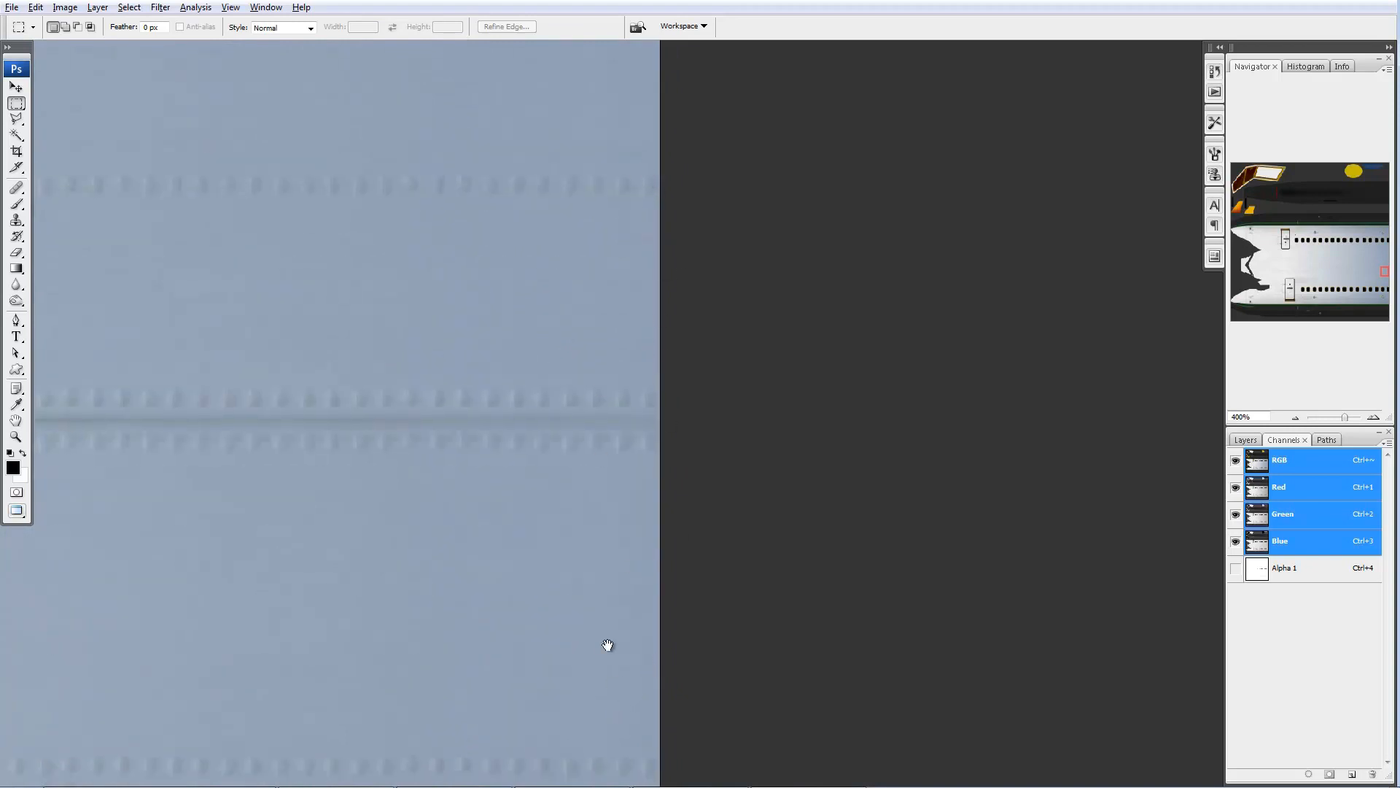
{"action": "left_click_drag", "start_coordinate": [606, 639], "coordinate": [697, 256]}
{"action": "left_click_drag", "start_coordinate": [627, 549], "coordinate": [644, 321]}
{"action": "left_click", "coordinate": [672, 472], "text": "alt"}
{"action": "left_click", "coordinate": [641, 506], "text": "alt"}
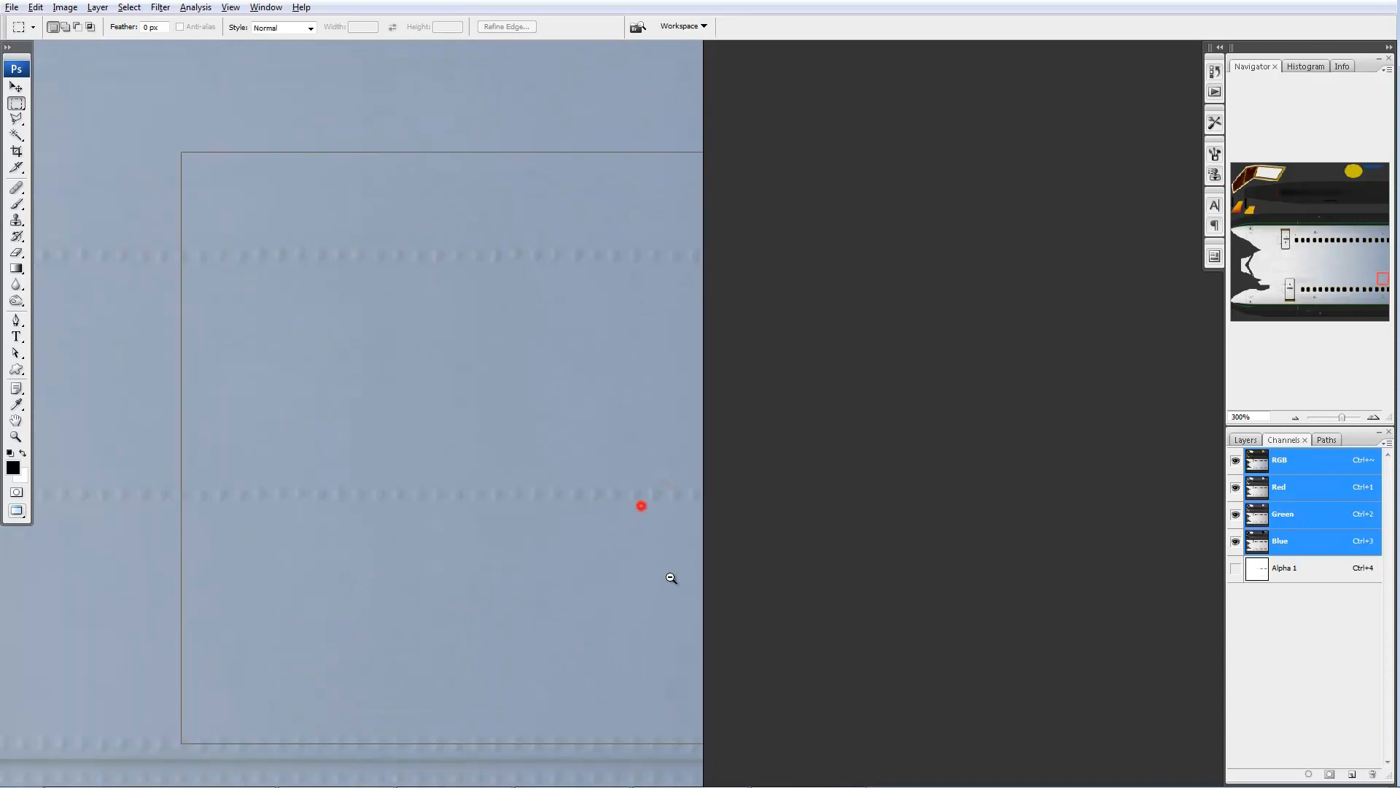
{"action": "left_click", "coordinate": [615, 604], "text": "alt"}
{"action": "left_click_drag", "start_coordinate": [682, 511], "coordinate": [711, 450]}
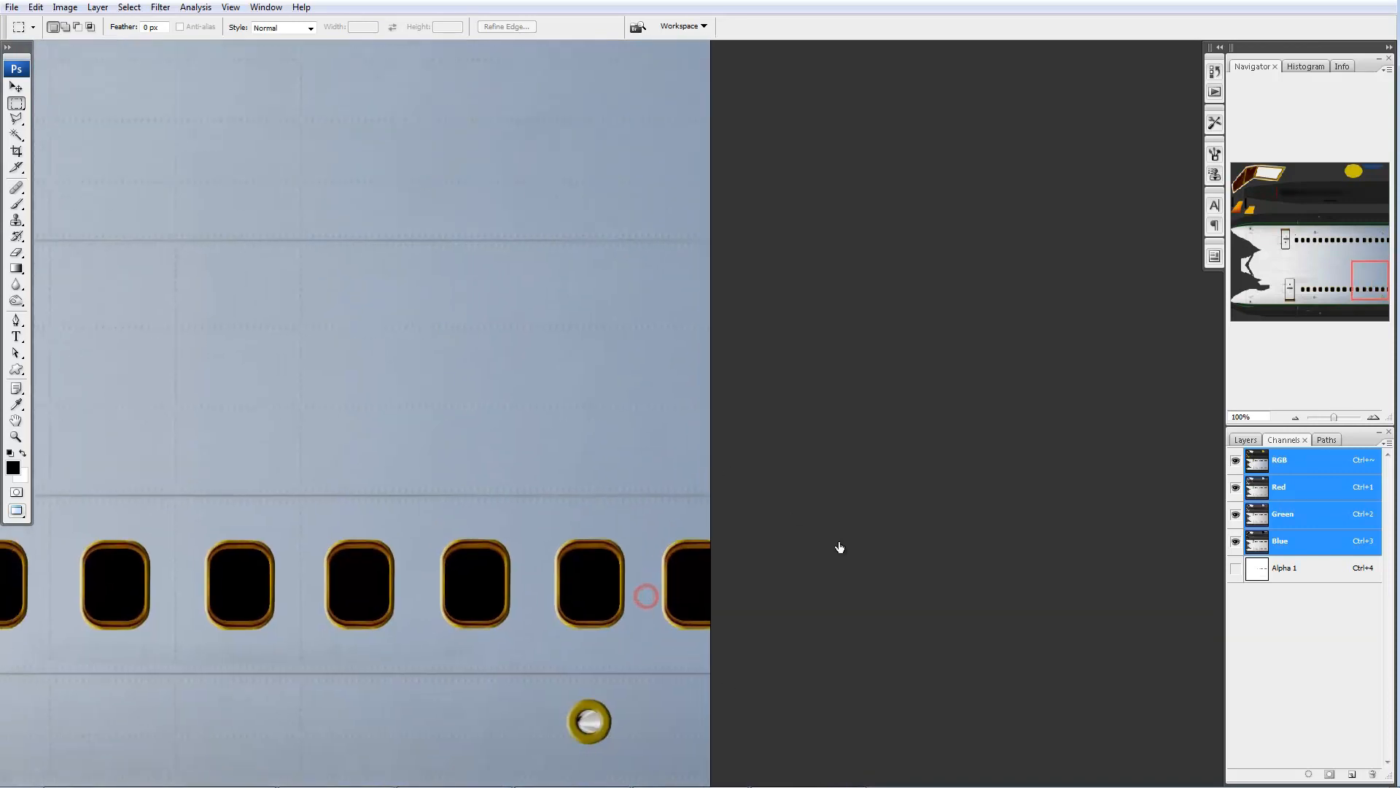
- Show only fuselage_1's Alpha 1 channel and inspect both rows of window shapes along the aft edge
{"action": "left_click", "coordinate": [1287, 576]}
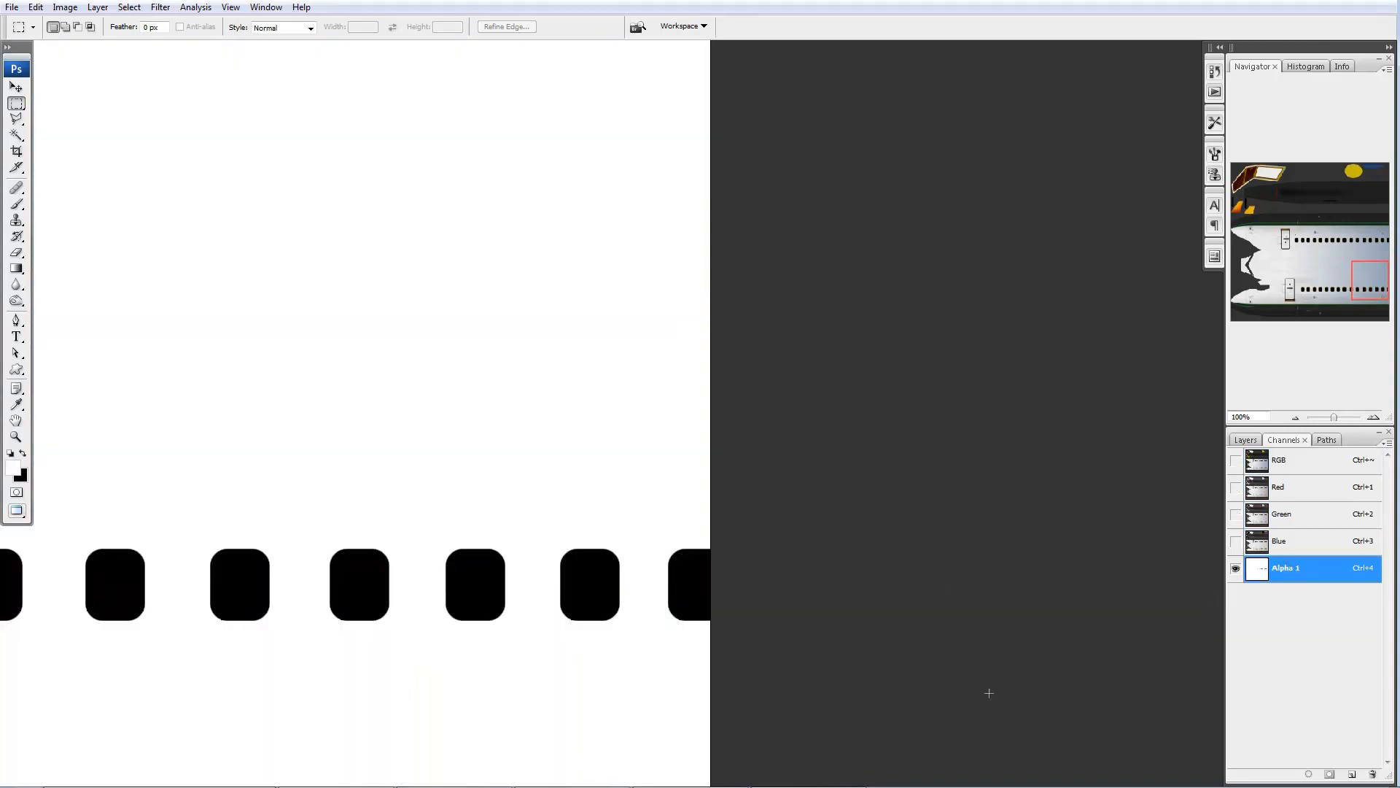
{"action": "left_click_drag", "start_coordinate": [744, 178], "coordinate": [754, 537]}
{"action": "left_click_drag", "start_coordinate": [731, 306], "coordinate": [709, 547]}
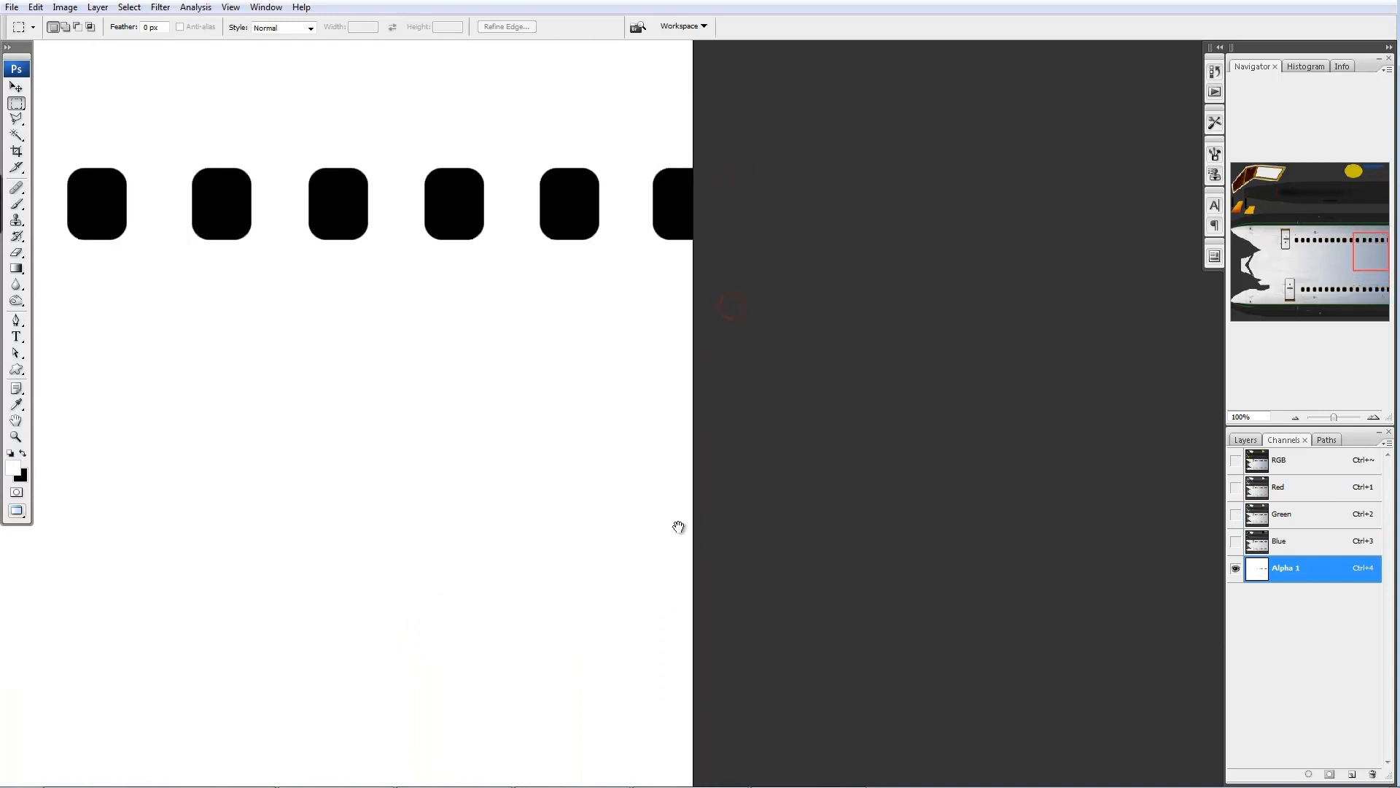
{"action": "left_click_drag", "start_coordinate": [689, 236], "coordinate": [668, 509]}
{"action": "left_click_drag", "start_coordinate": [647, 303], "coordinate": [628, 584]}
{"action": "left_click_drag", "start_coordinate": [641, 353], "coordinate": [763, 297]}
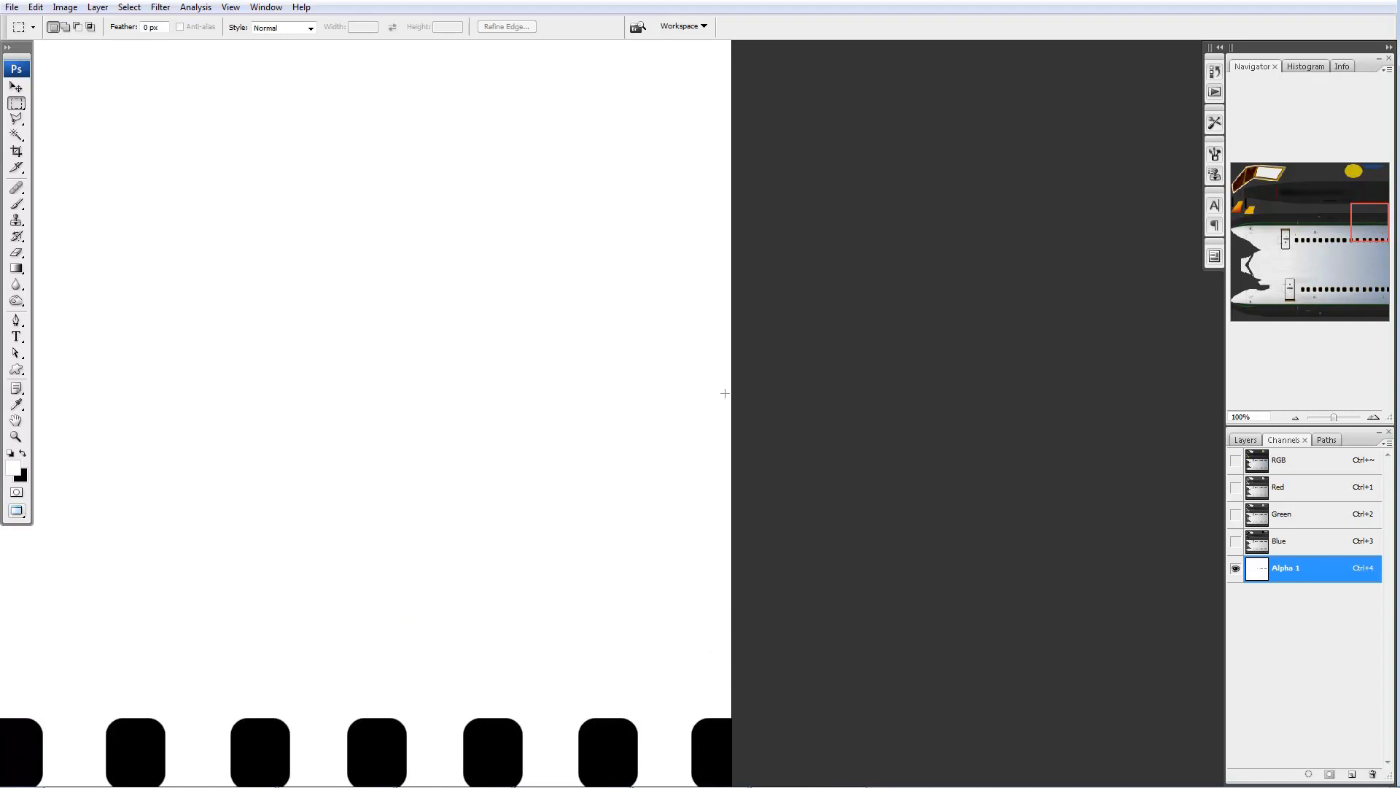
- Return fuselage_1 to its floating window and show its whole texture in RGB at 16.67%
{"action": "key", "text": "f"}
{"action": "key", "text": "f"}
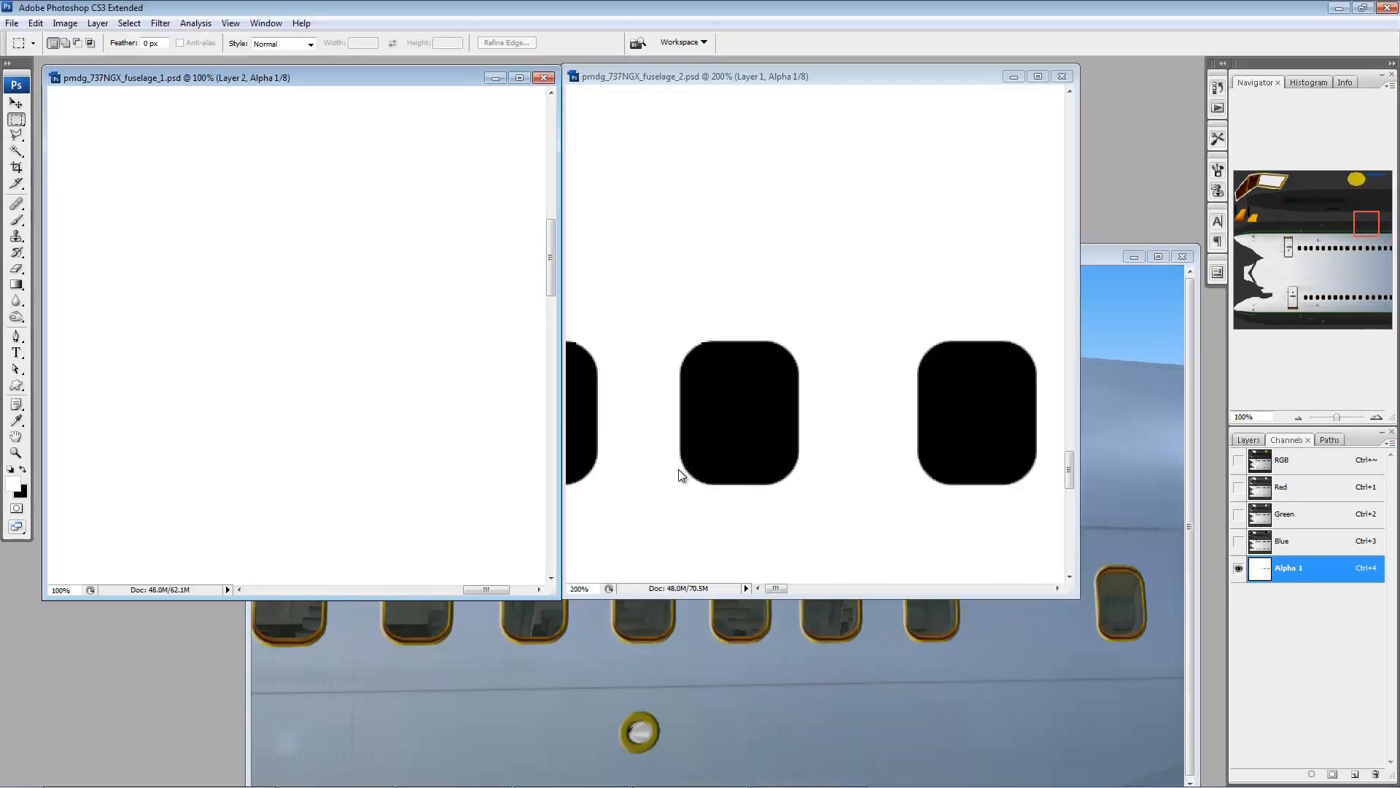
{"action": "left_click", "coordinate": [1326, 465]}
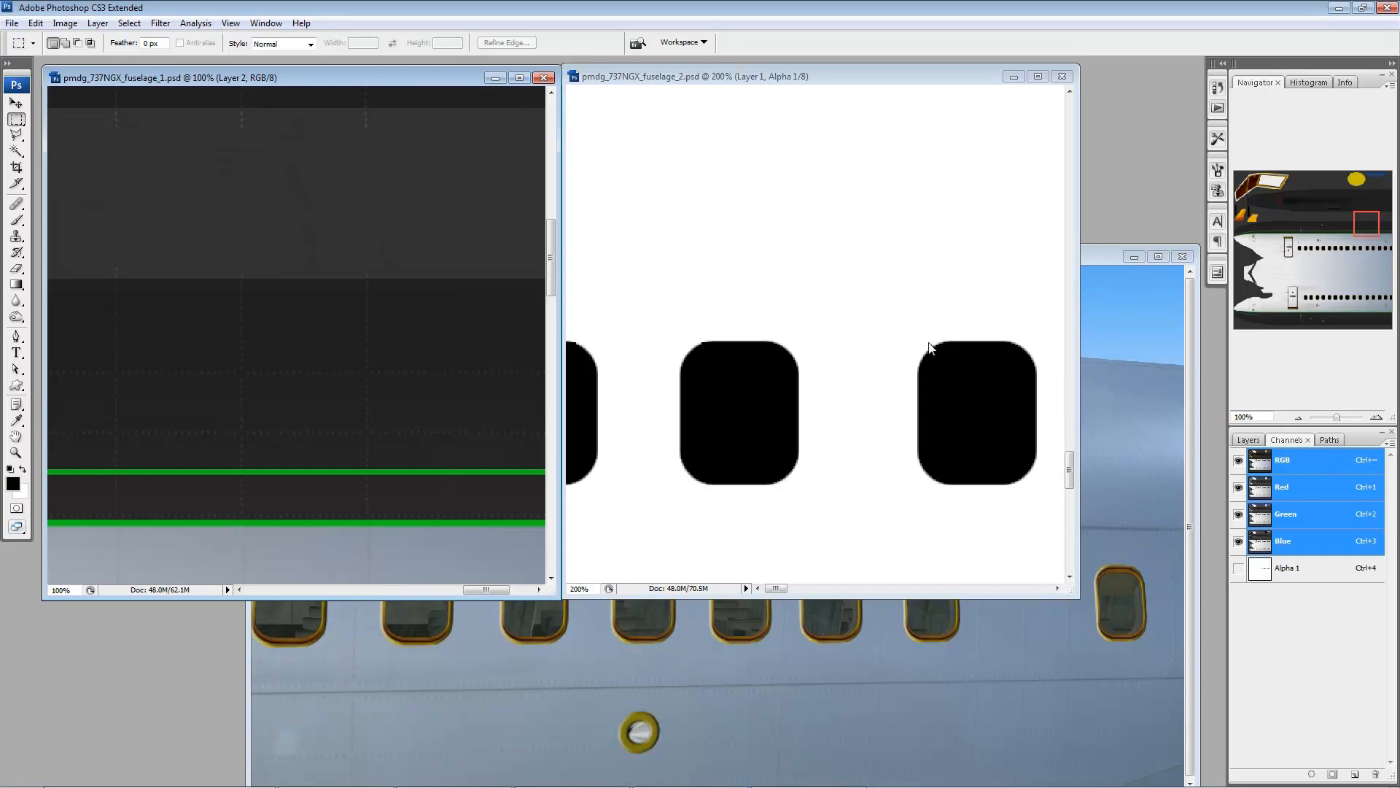
{"action": "left_click", "coordinate": [394, 328], "text": "alt"}
{"action": "left_click", "coordinate": [391, 331], "text": "alt"}
{"action": "left_click", "coordinate": [390, 339], "text": "alt"}
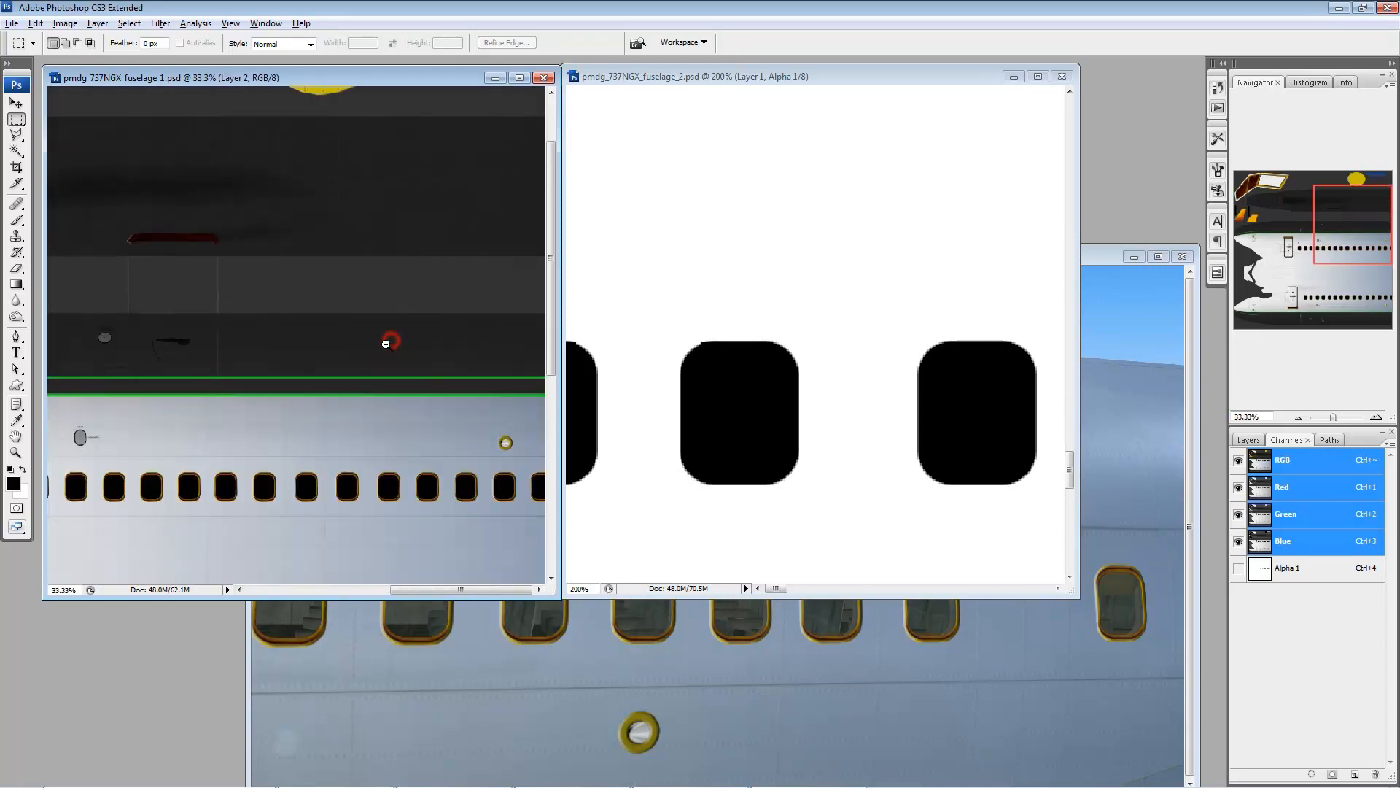
{"action": "left_click", "coordinate": [387, 344], "text": "alt"}
{"action": "left_click", "coordinate": [385, 343], "text": "alt"}
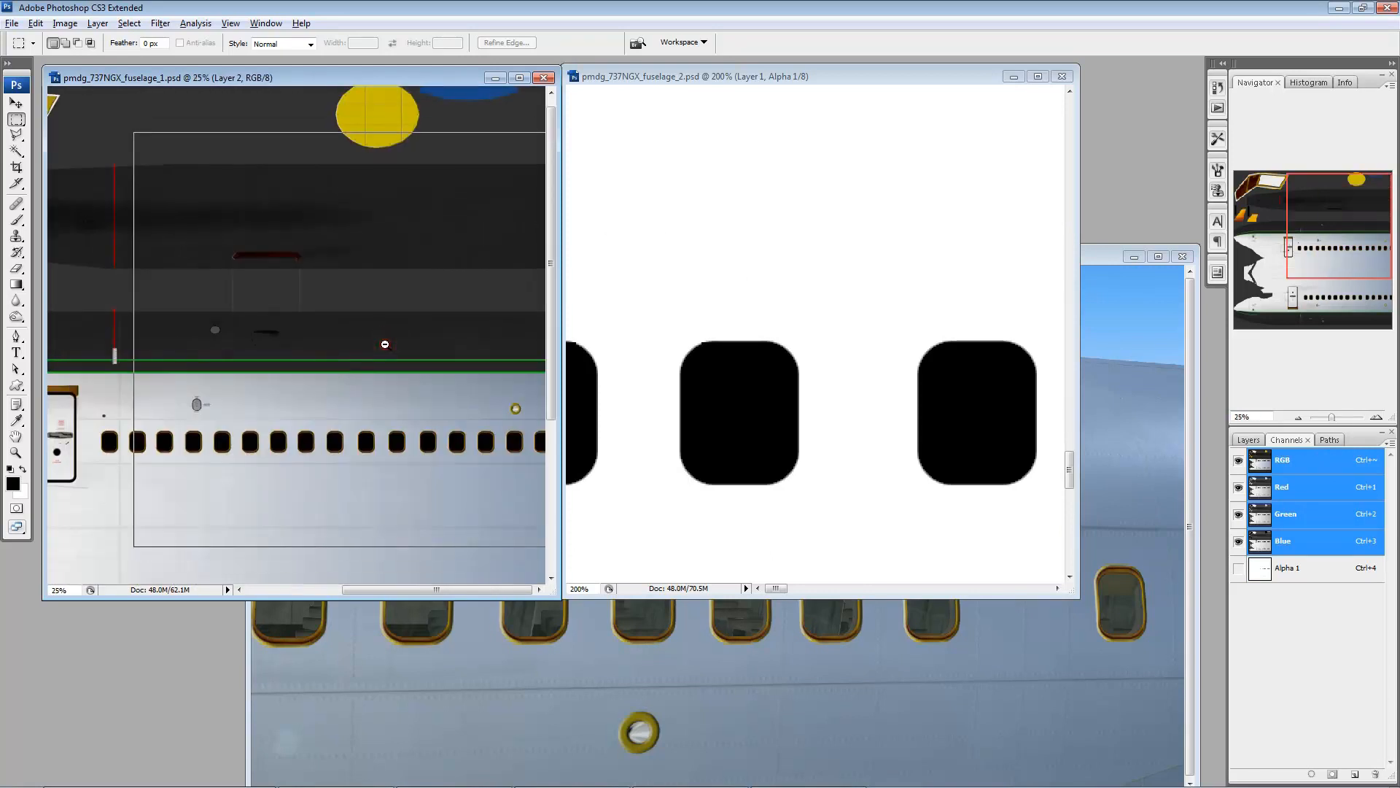
- Show fuselage_2's whole texture in RGB at 16.67% beside fuselage_1
{"action": "left_click", "coordinate": [722, 76]}
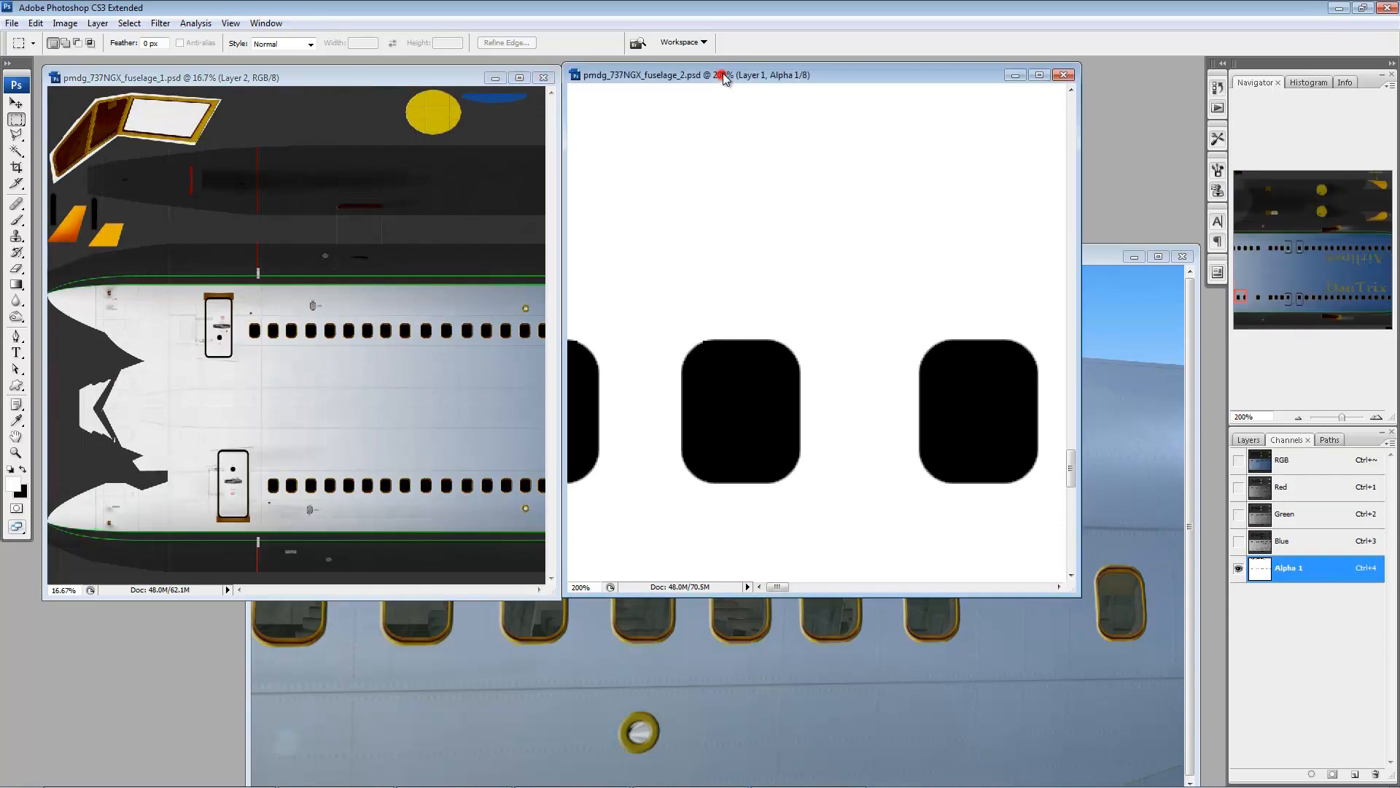
{"action": "left_click", "coordinate": [1320, 459]}
{"action": "left_click", "coordinate": [850, 325], "text": "alt"}
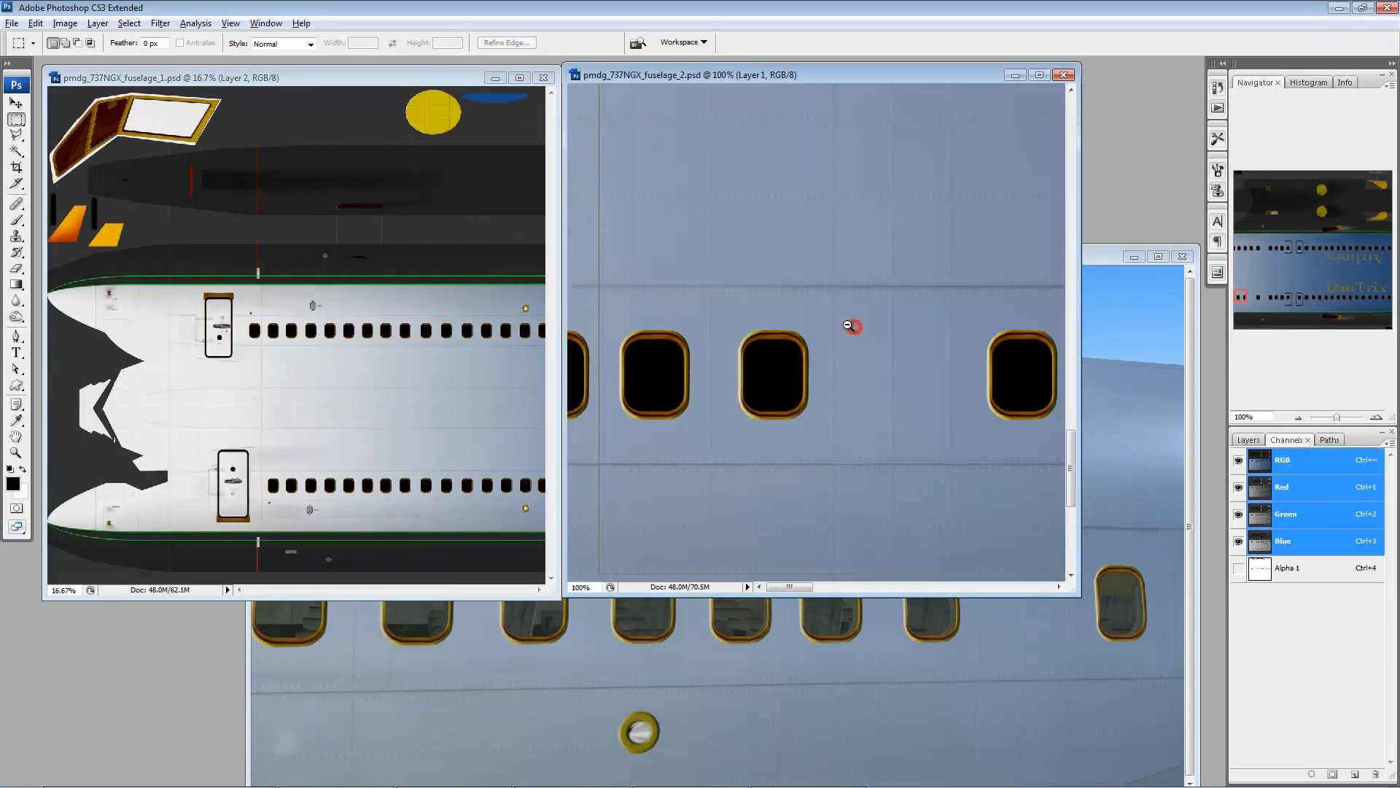
{"action": "left_click", "coordinate": [838, 315], "text": "alt"}
{"action": "left_click", "coordinate": [831, 313], "text": "alt"}
{"action": "left_click", "coordinate": [833, 317], "text": "alt"}
{"action": "left_click", "coordinate": [832, 316], "text": "alt"}
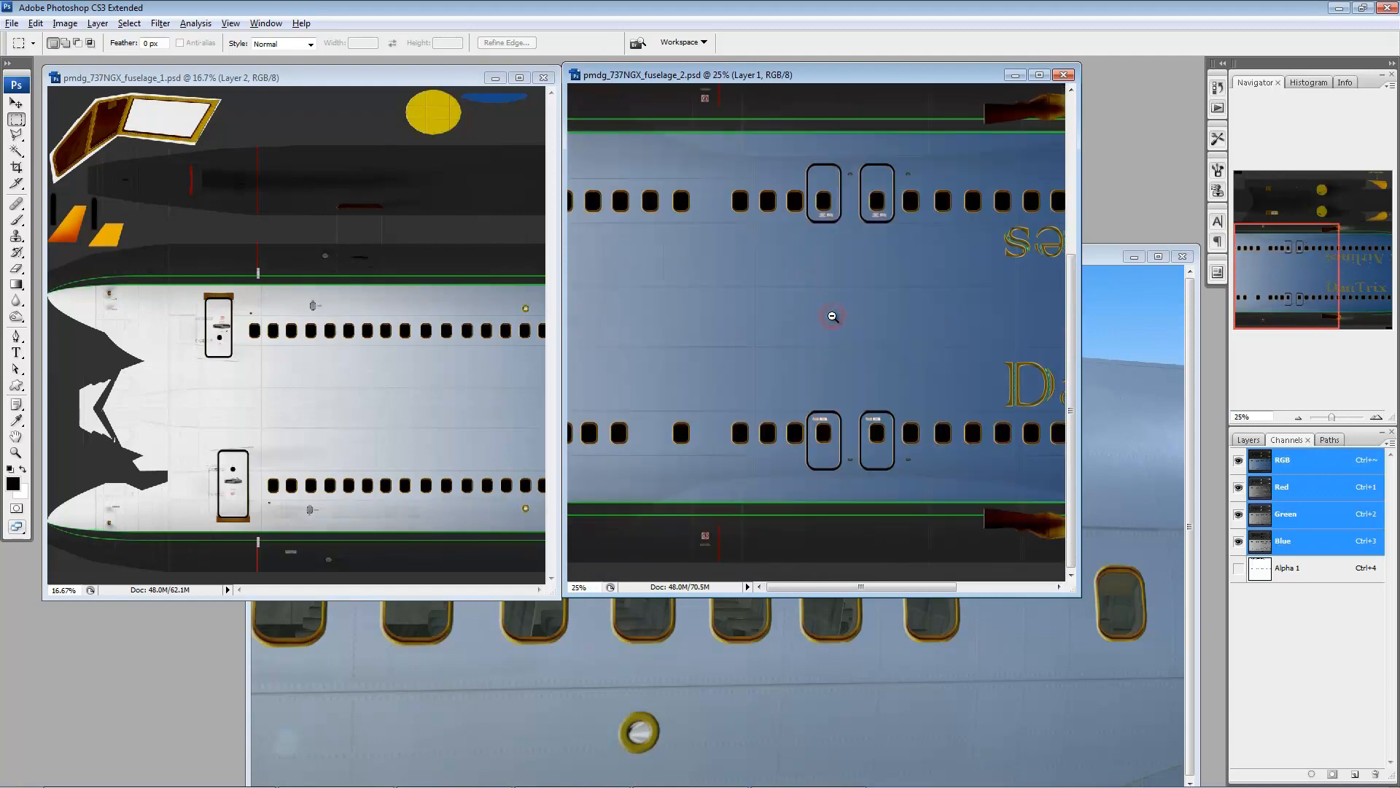
{"action": "left_click", "coordinate": [831, 315], "text": "alt"}
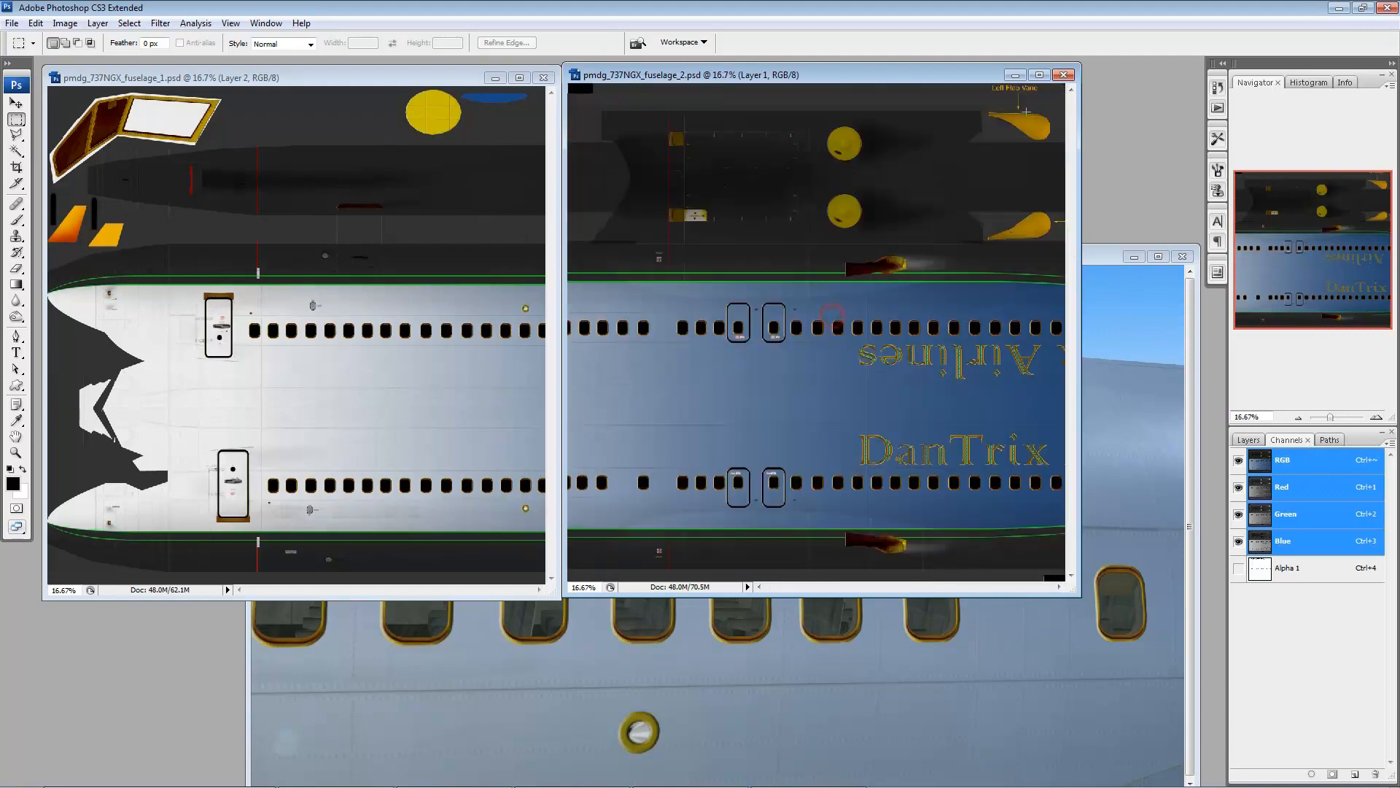
- Minimize the fuselage_2 and fuselage_1 PSD windows
{"action": "left_click", "coordinate": [1015, 75]}
{"action": "left_click", "coordinate": [495, 78]}
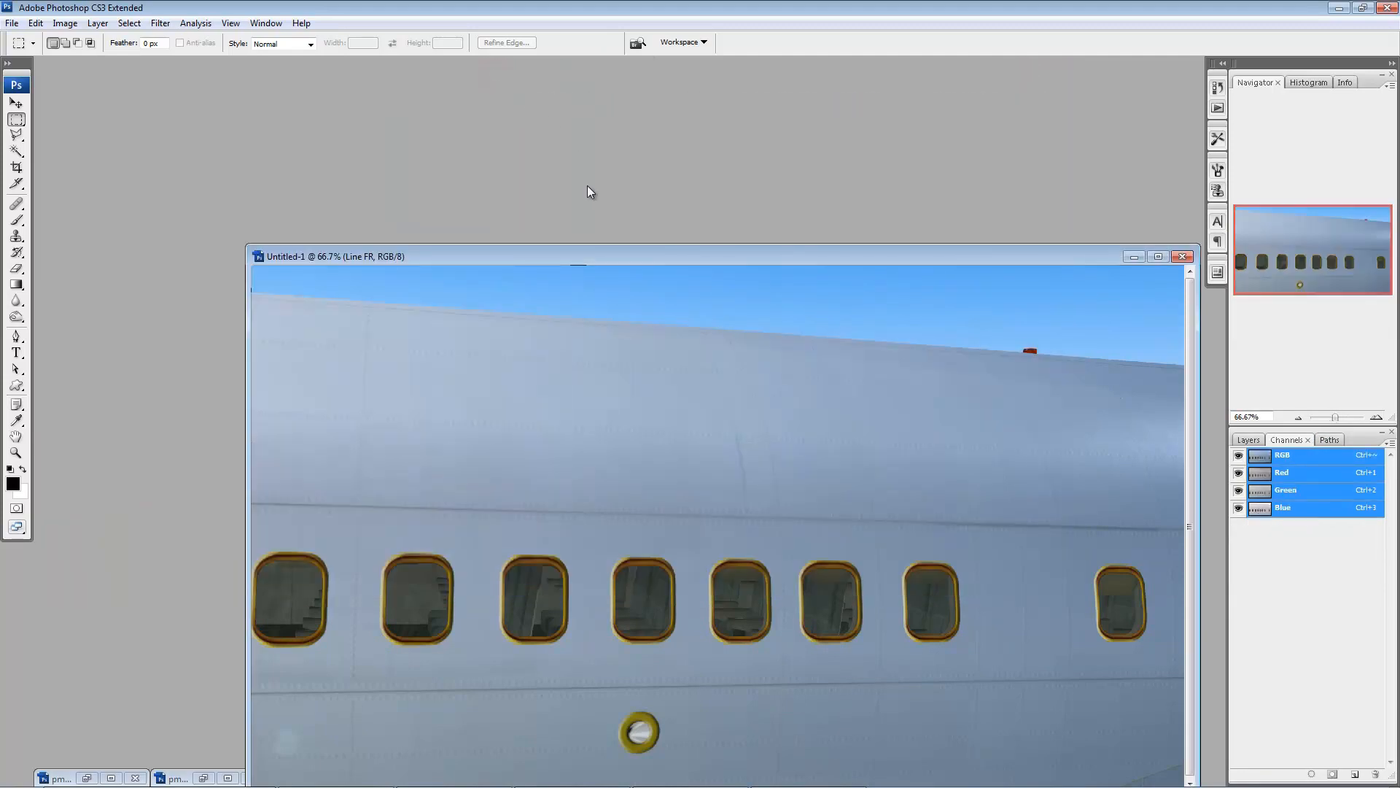
- Open pmdg_737NGX_fuselage_1.dds and pmdg_737NGX_fuselage_2.dds from the DA Clean folder and place fuselage_2.dds directly aft of fuselage_1.dds
{"action": "double_click", "coordinate": [331, 181]}
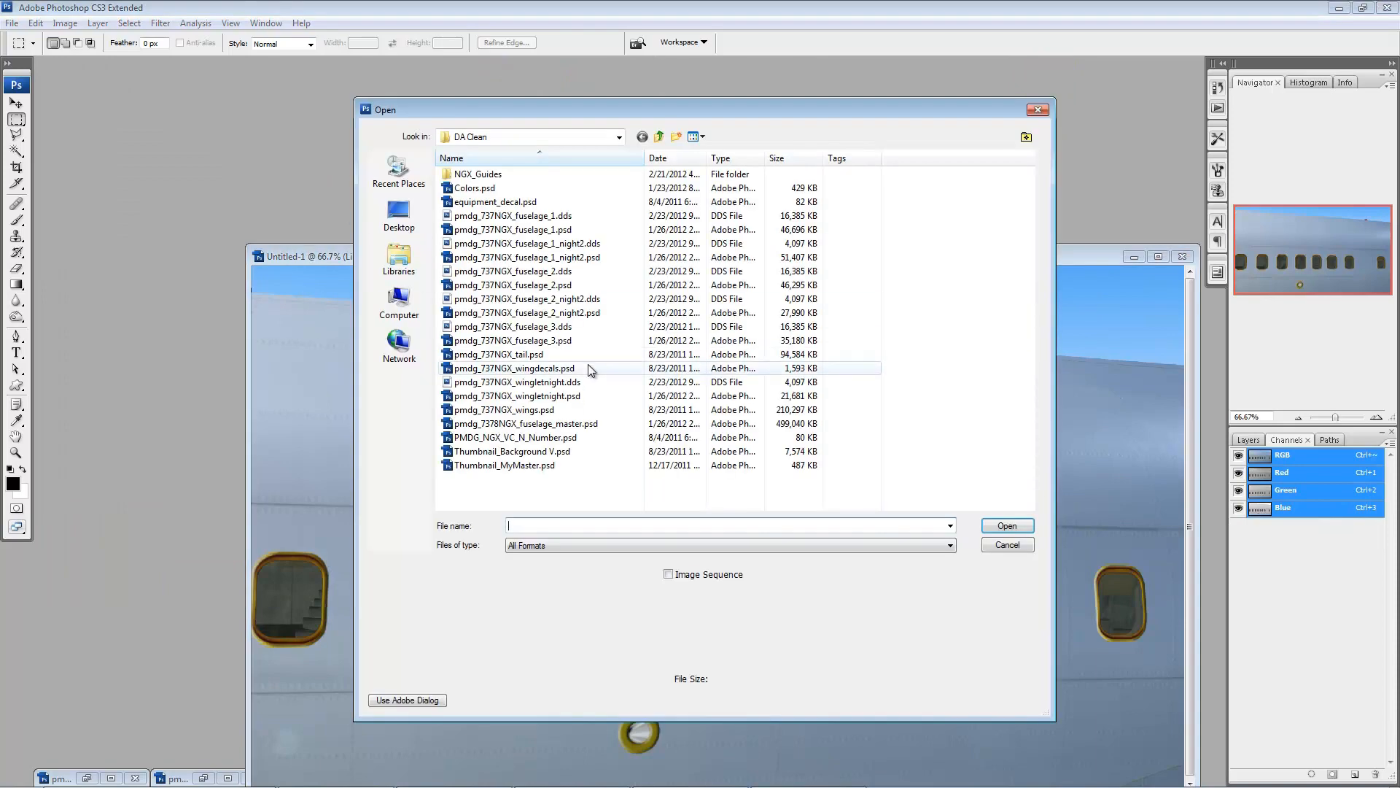
{"action": "left_click", "coordinate": [498, 218]}
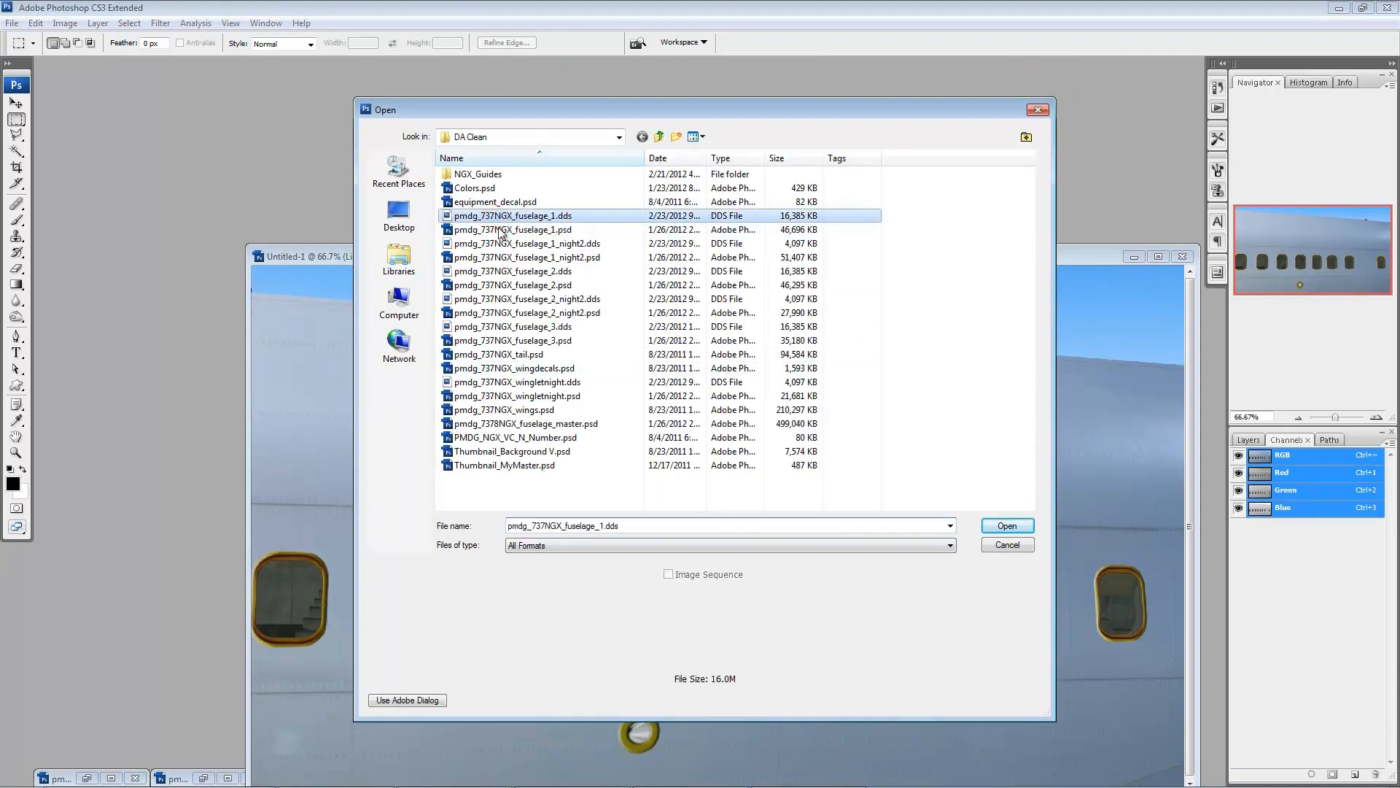
{"action": "left_click", "coordinate": [501, 272], "text": "ctrl"}
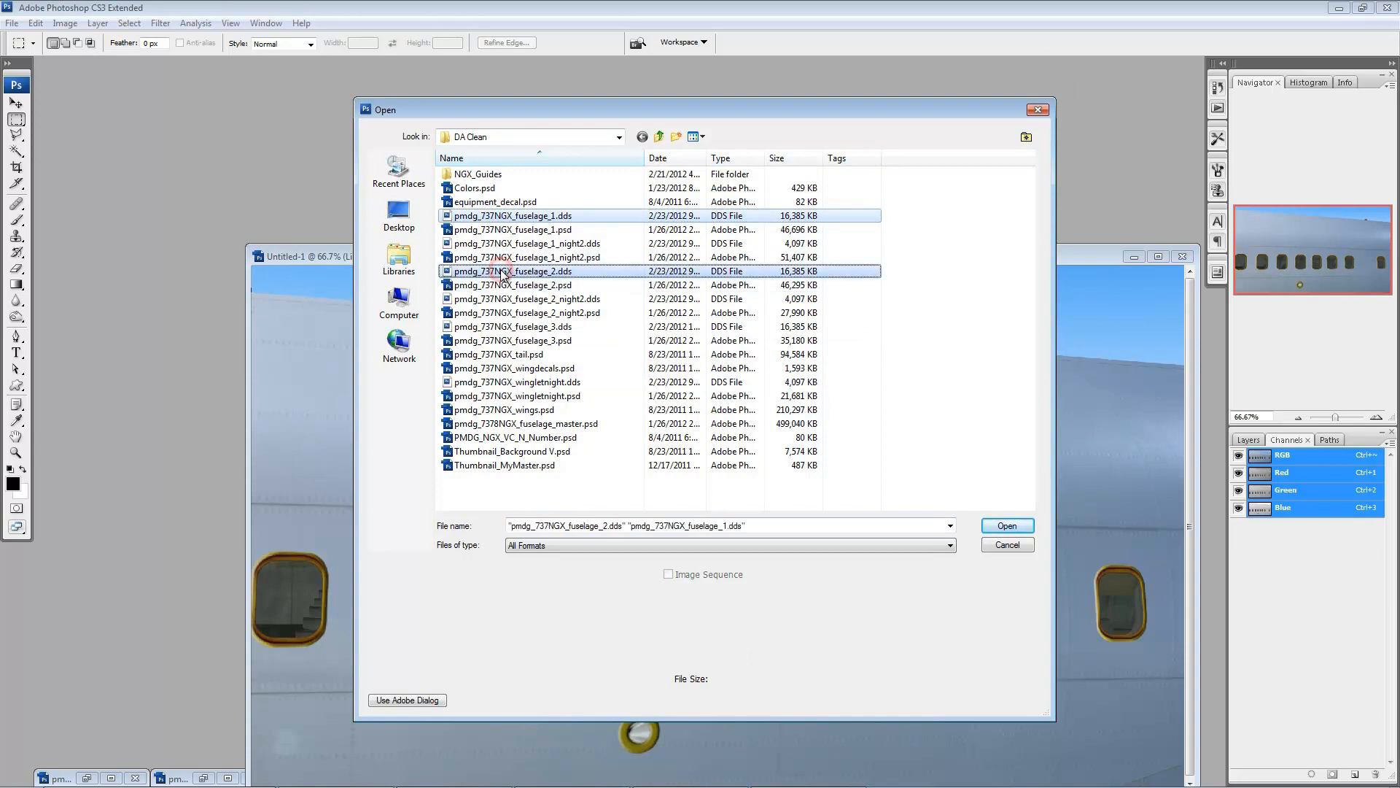
{"action": "left_click", "coordinate": [1000, 526]}
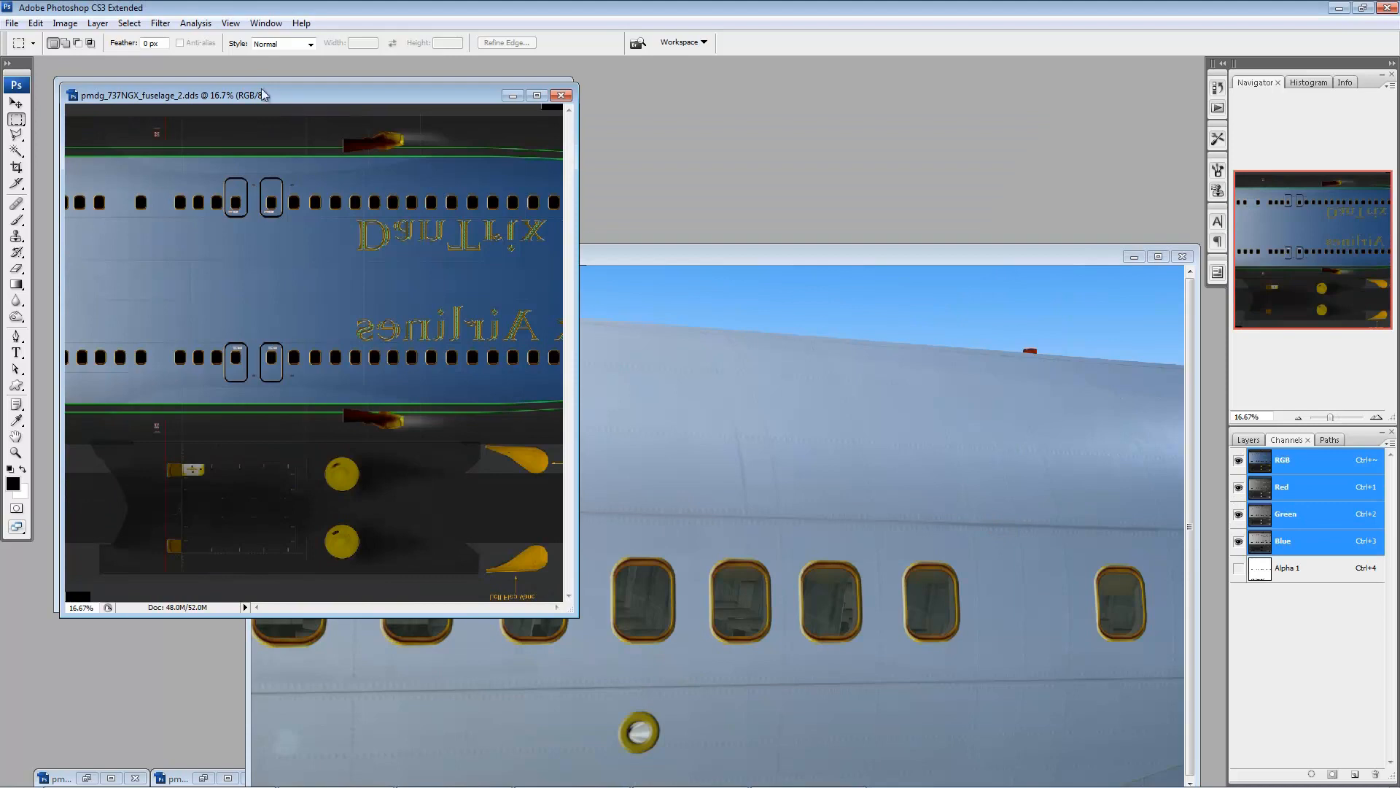
{"action": "left_click_drag", "start_coordinate": [263, 94], "coordinate": [730, 89]}
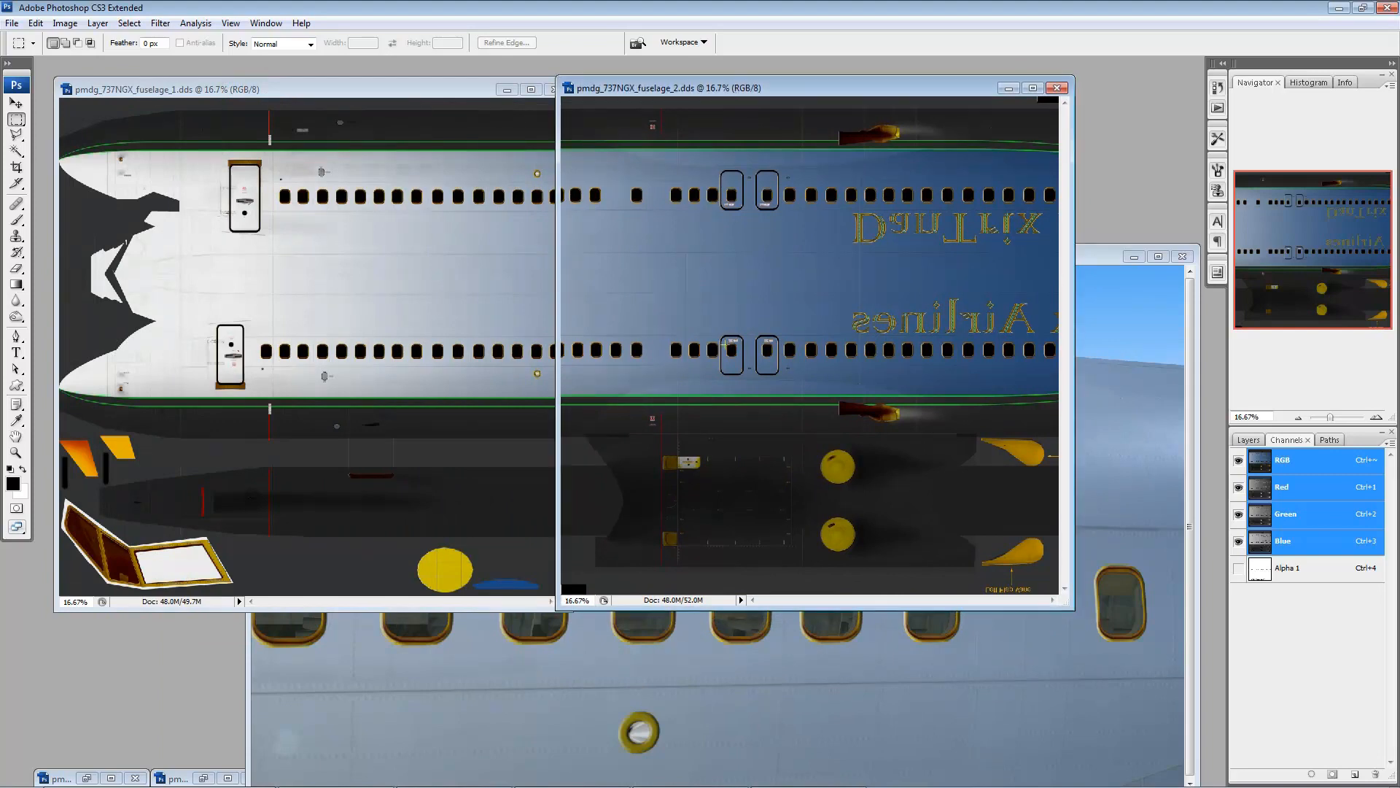
- Examine the cut-off window and panel lines at fuselage_2.dds's forward edge at 200% in full-screen view
{"action": "key", "text": "f"}
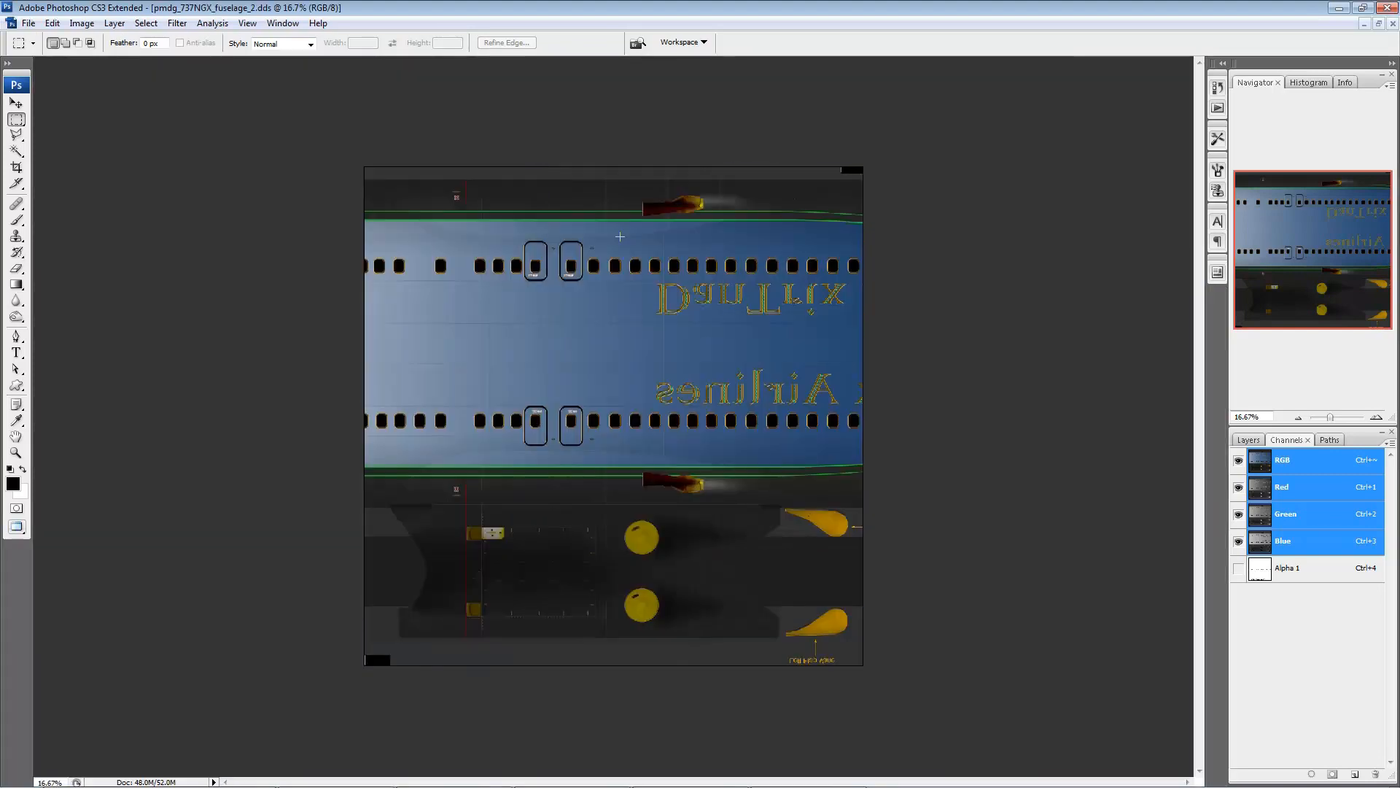
{"action": "left_click", "coordinate": [373, 239]}
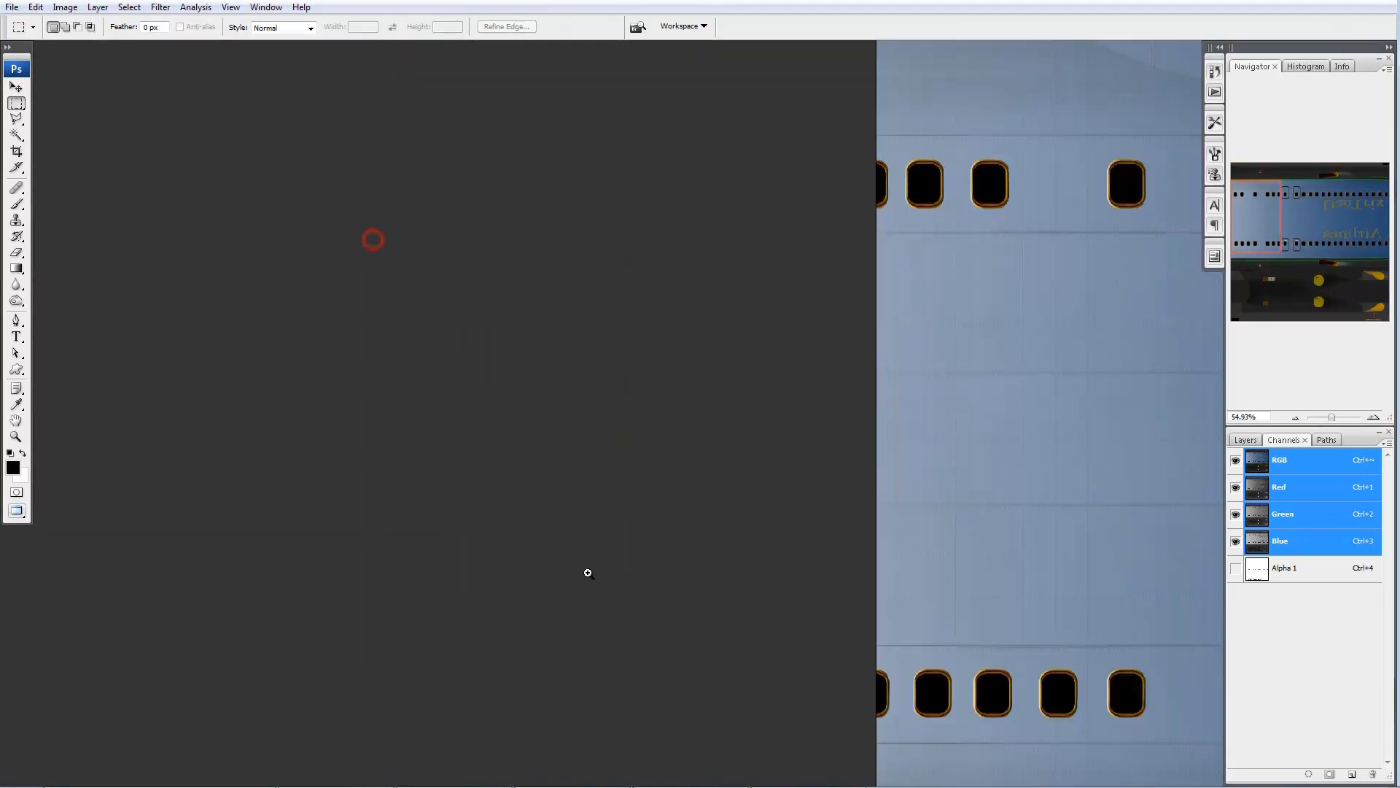
{"action": "left_click_drag", "start_coordinate": [919, 600], "coordinate": [635, 475]}
{"action": "left_click", "coordinate": [614, 521]}
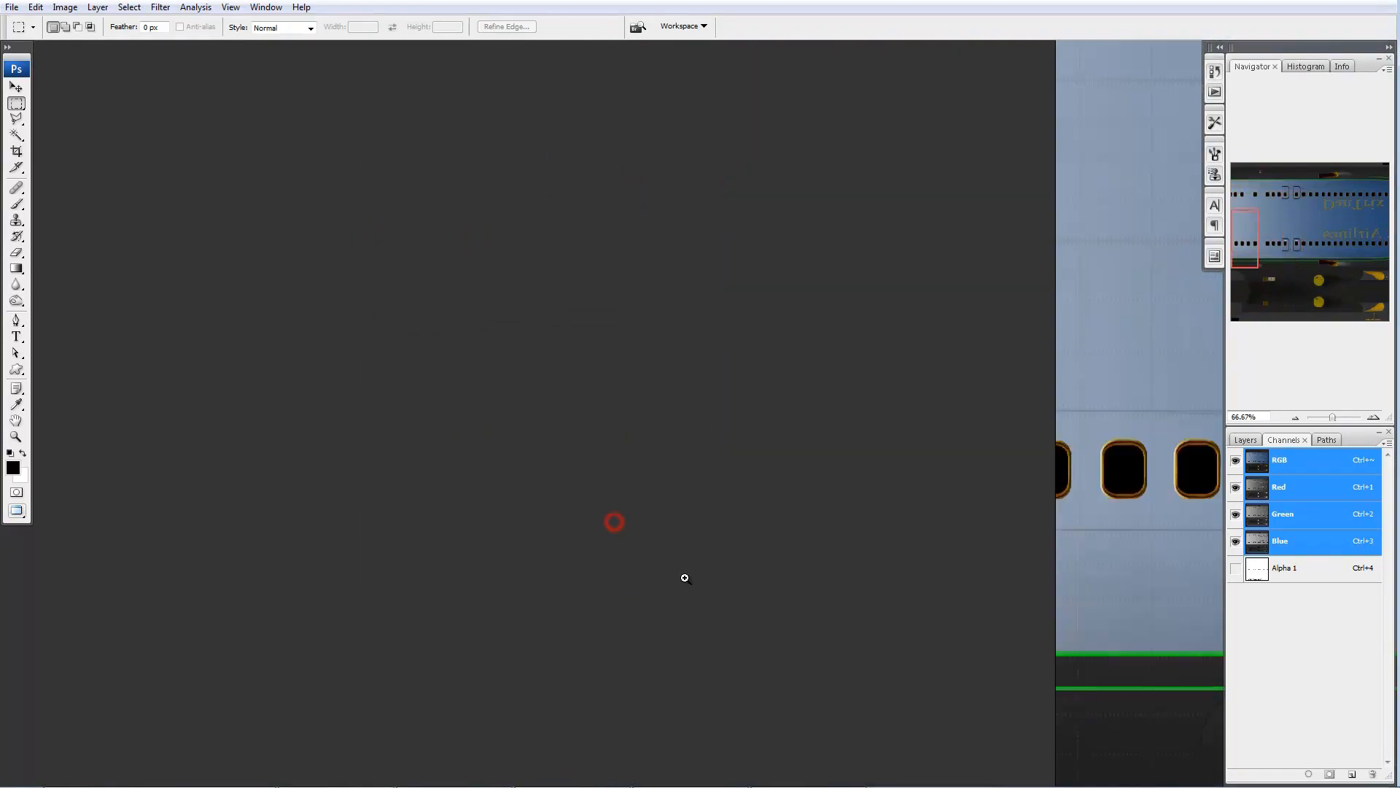
{"action": "left_click", "coordinate": [1070, 553]}
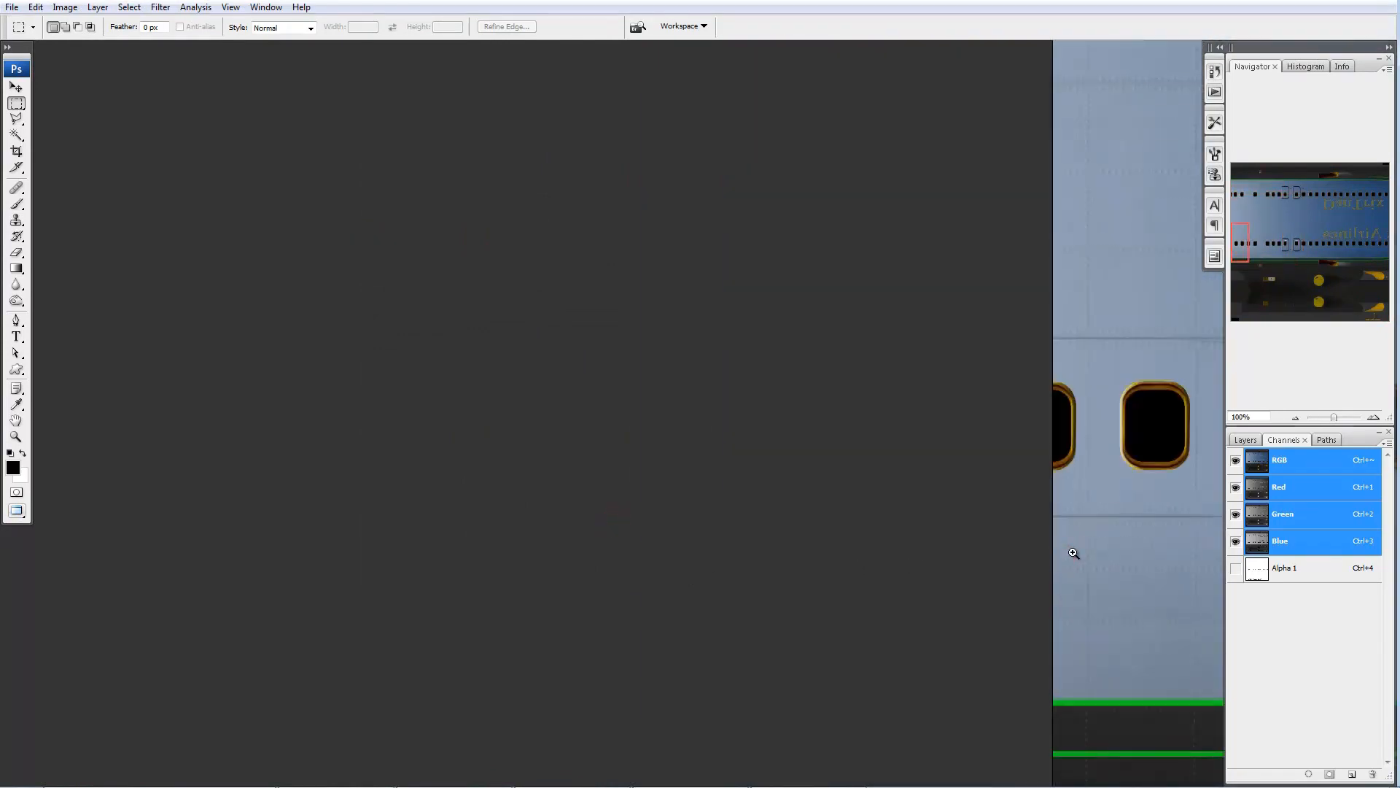
{"action": "left_click", "coordinate": [1049, 406], "text": "ctrl"}
{"action": "left_click_drag", "start_coordinate": [1107, 363], "coordinate": [506, 544]}
{"action": "left_click_drag", "start_coordinate": [484, 381], "coordinate": [616, 526]}
{"action": "left_click_drag", "start_coordinate": [540, 628], "coordinate": [581, 454]}
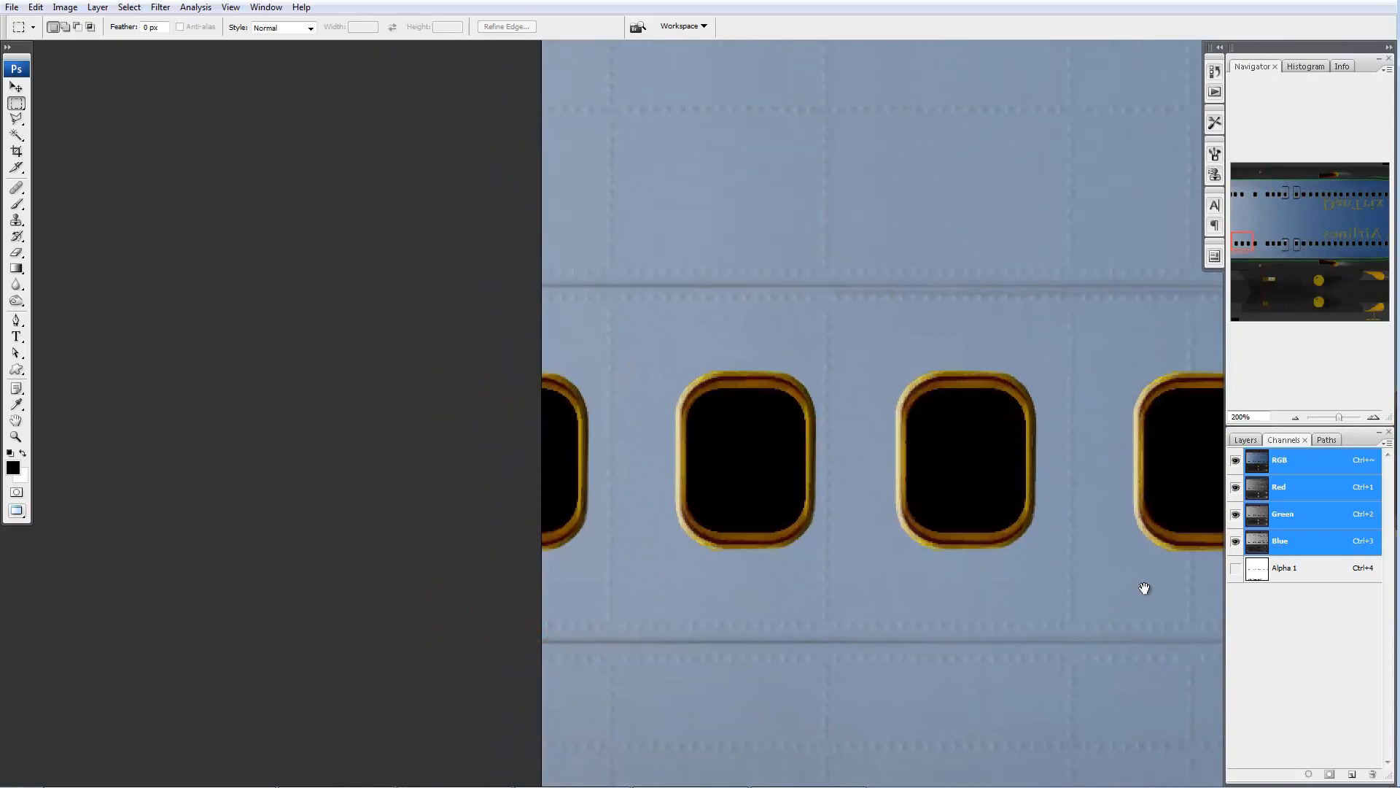
- Inspect the window shapes at fuselage_2.dds's forward edge in the Alpha 1 channel alone, and restore the RGB view
{"action": "left_click", "coordinate": [1277, 569]}
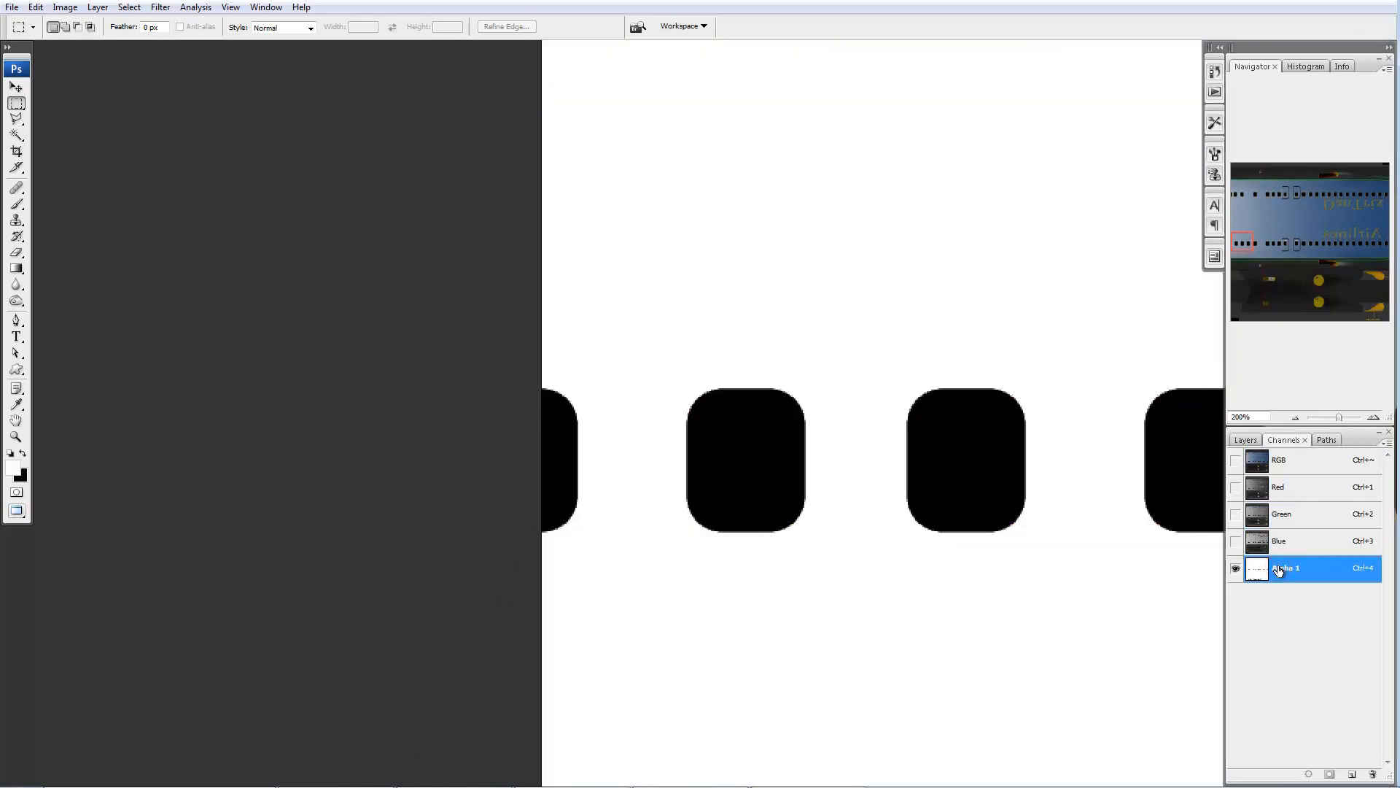
{"action": "left_click_drag", "start_coordinate": [753, 146], "coordinate": [715, 435]}
{"action": "left_click_drag", "start_coordinate": [693, 232], "coordinate": [693, 488]}
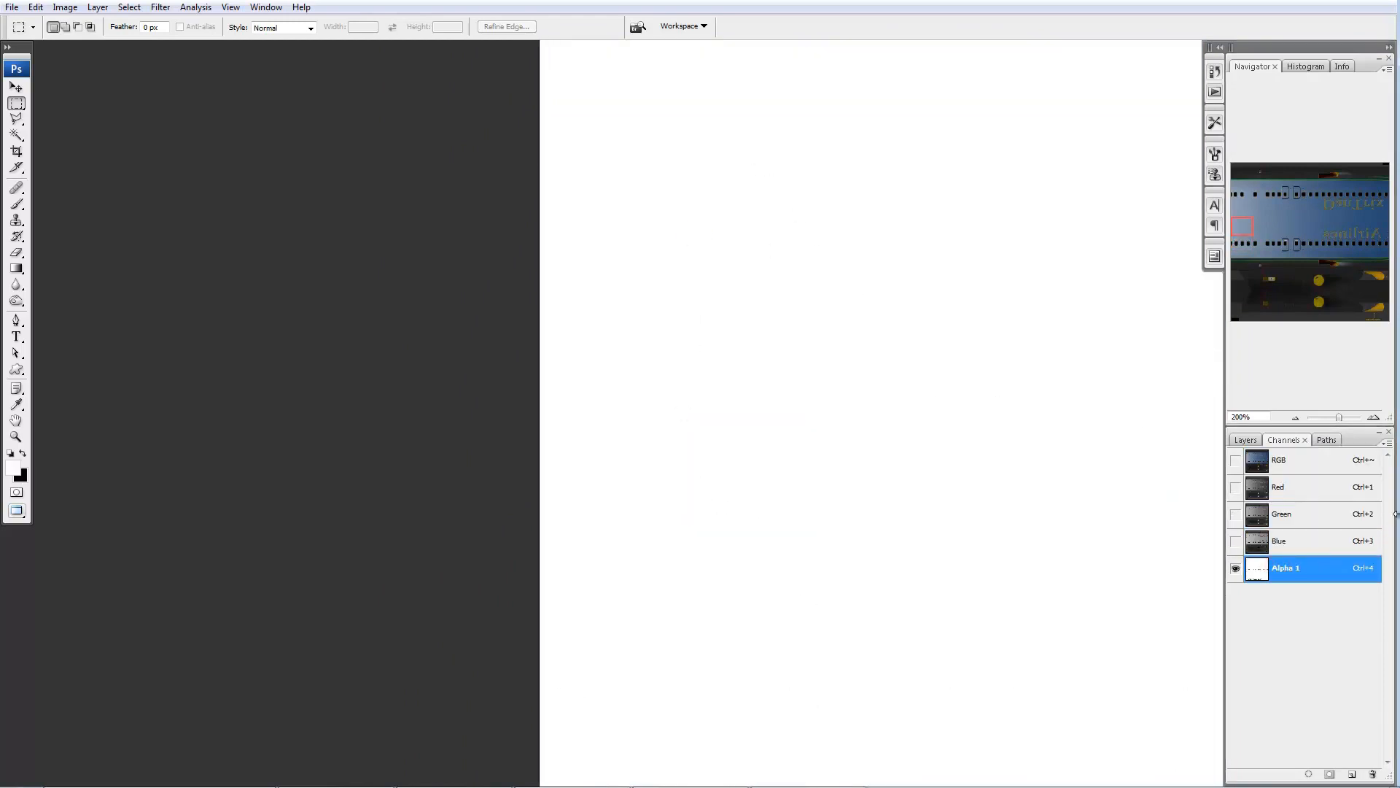
{"action": "left_click", "coordinate": [1316, 461]}
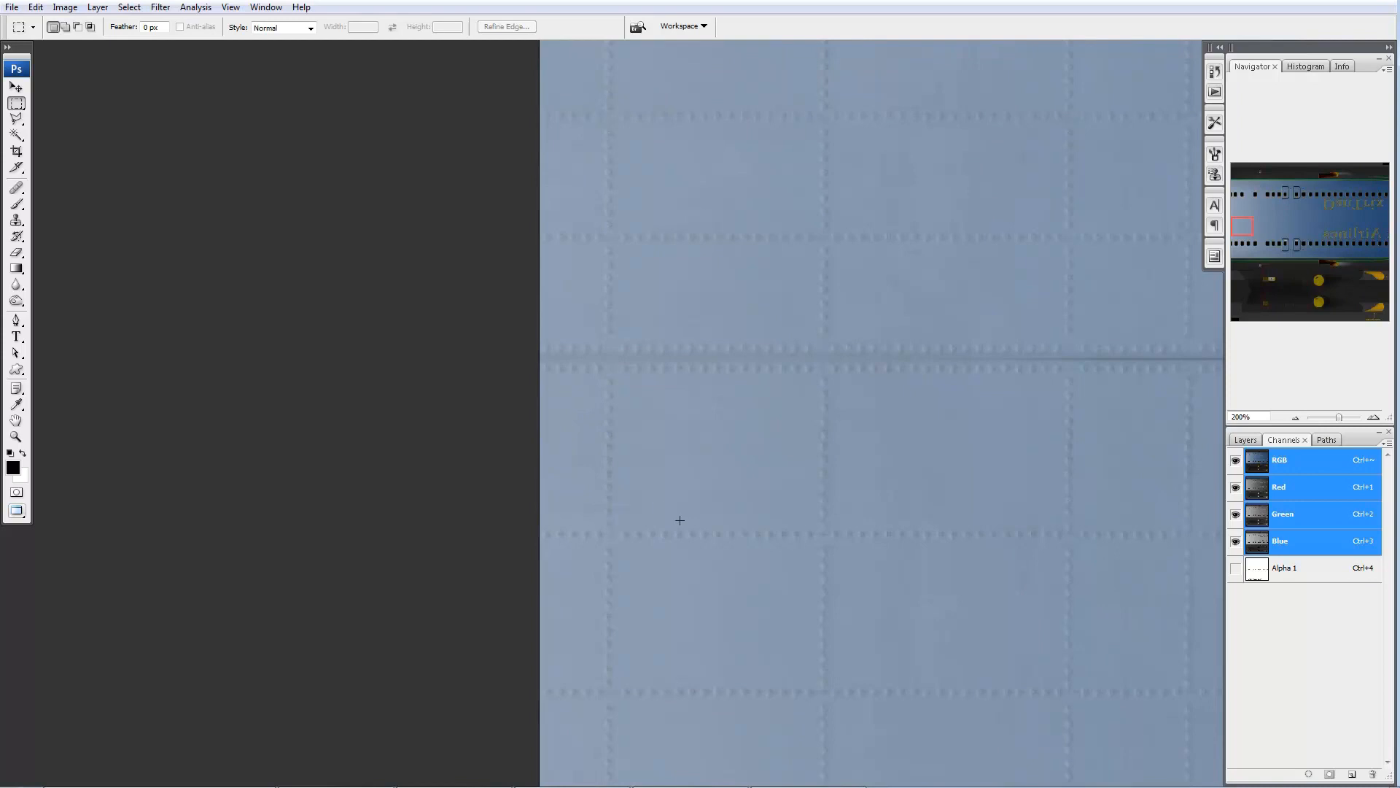
- Inspect the cut-off window at fuselage_1.dds's aft edge at 100% in full-screen view
{"action": "key", "text": "f"}
{"action": "key", "text": "f"}
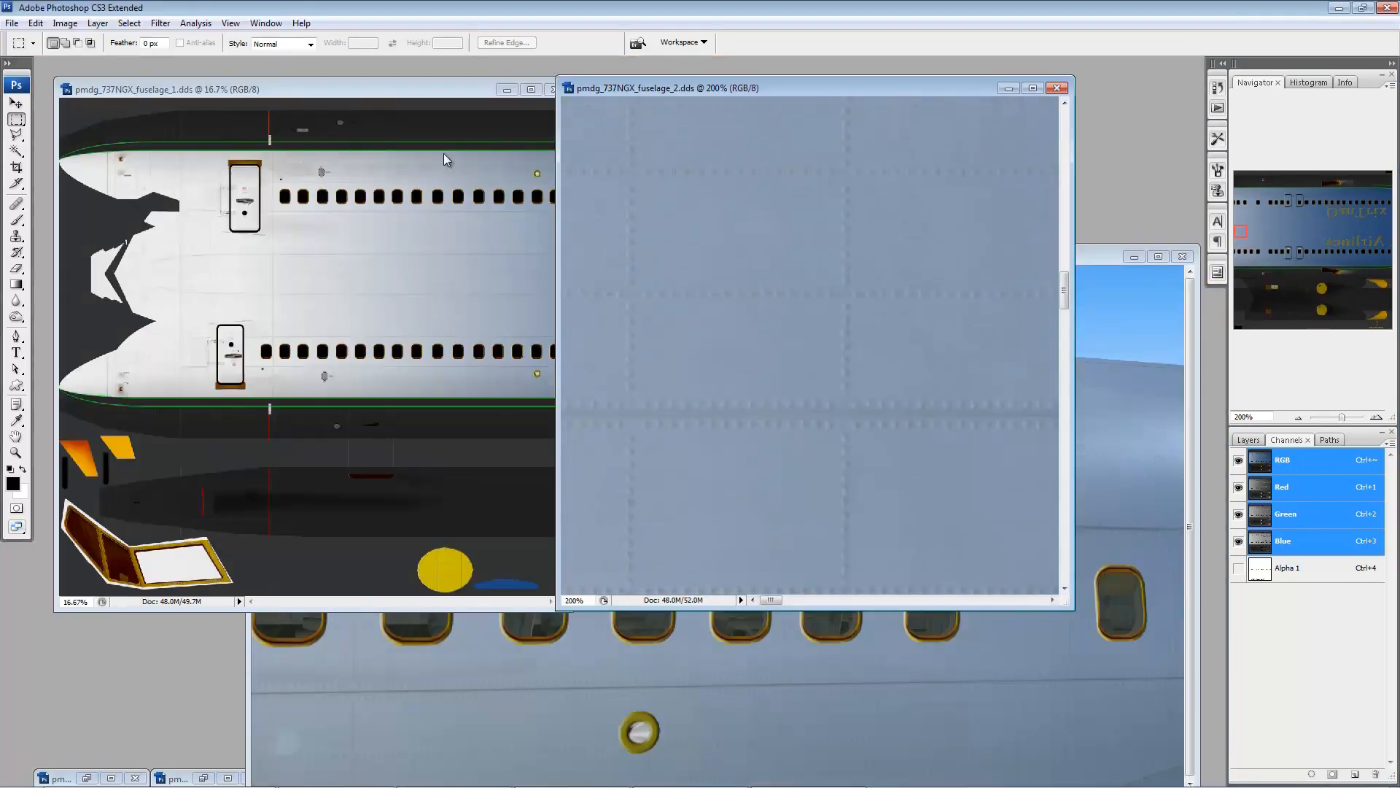
{"action": "left_click", "coordinate": [404, 97]}
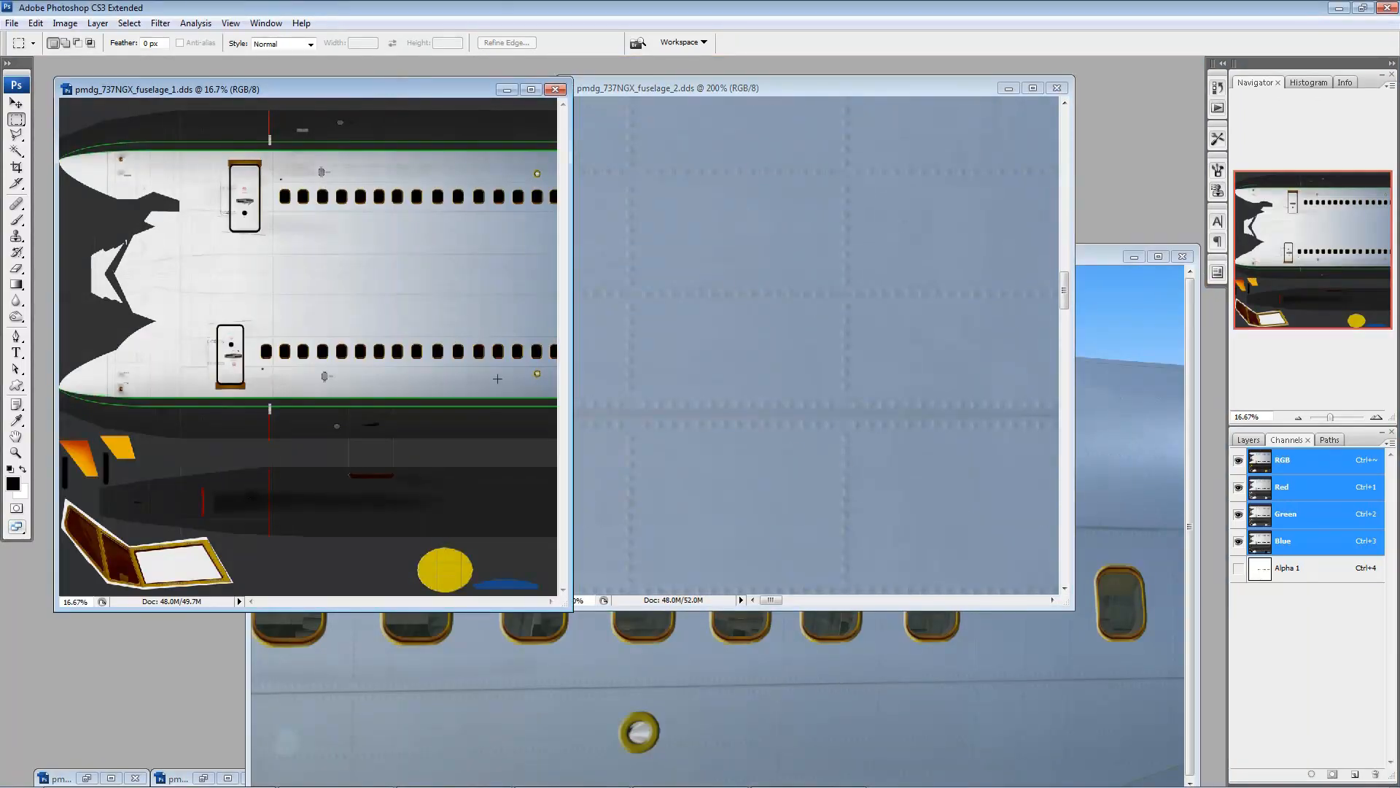
{"action": "key", "text": "f"}
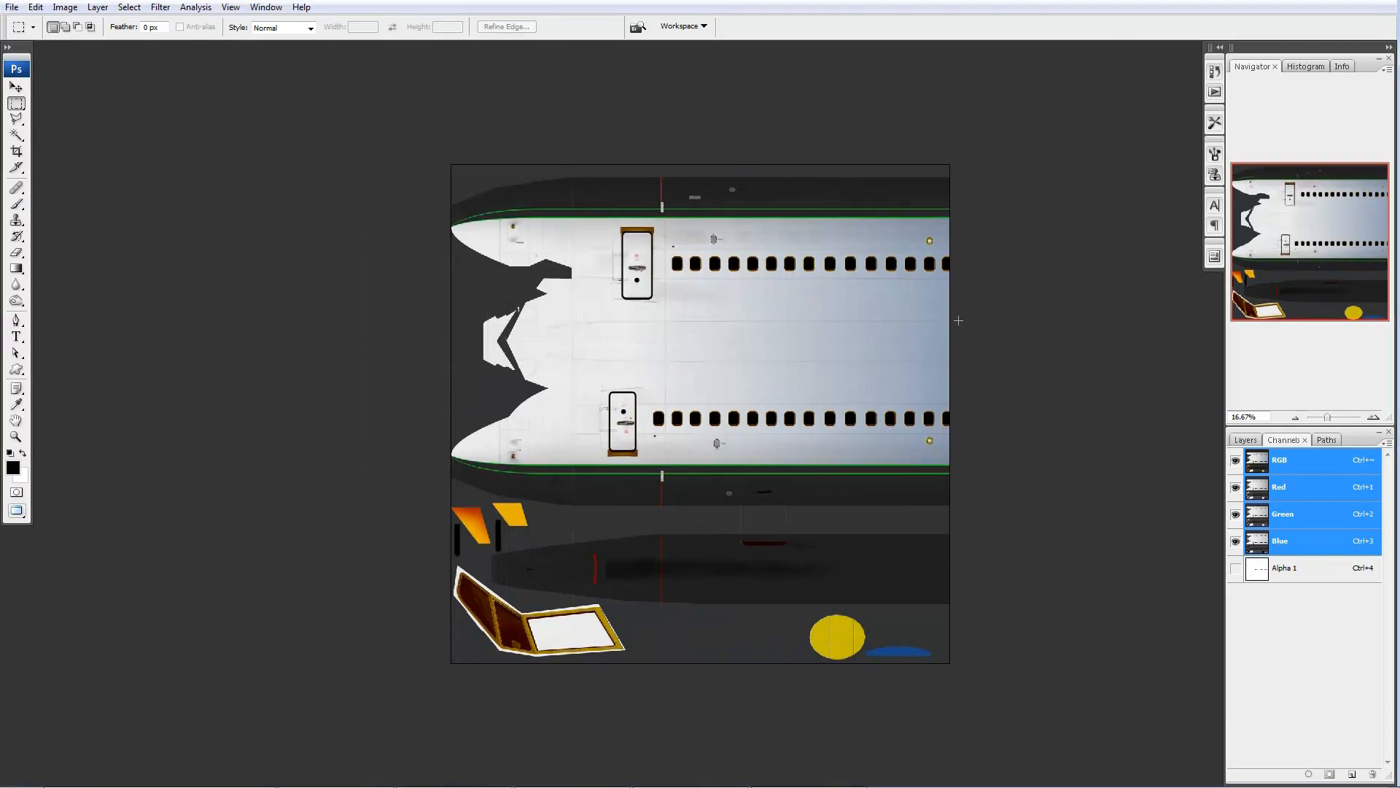
{"action": "left_click_drag", "start_coordinate": [894, 362], "coordinate": [1003, 501]}
{"action": "left_click", "coordinate": [1056, 385], "text": "ctrl"}
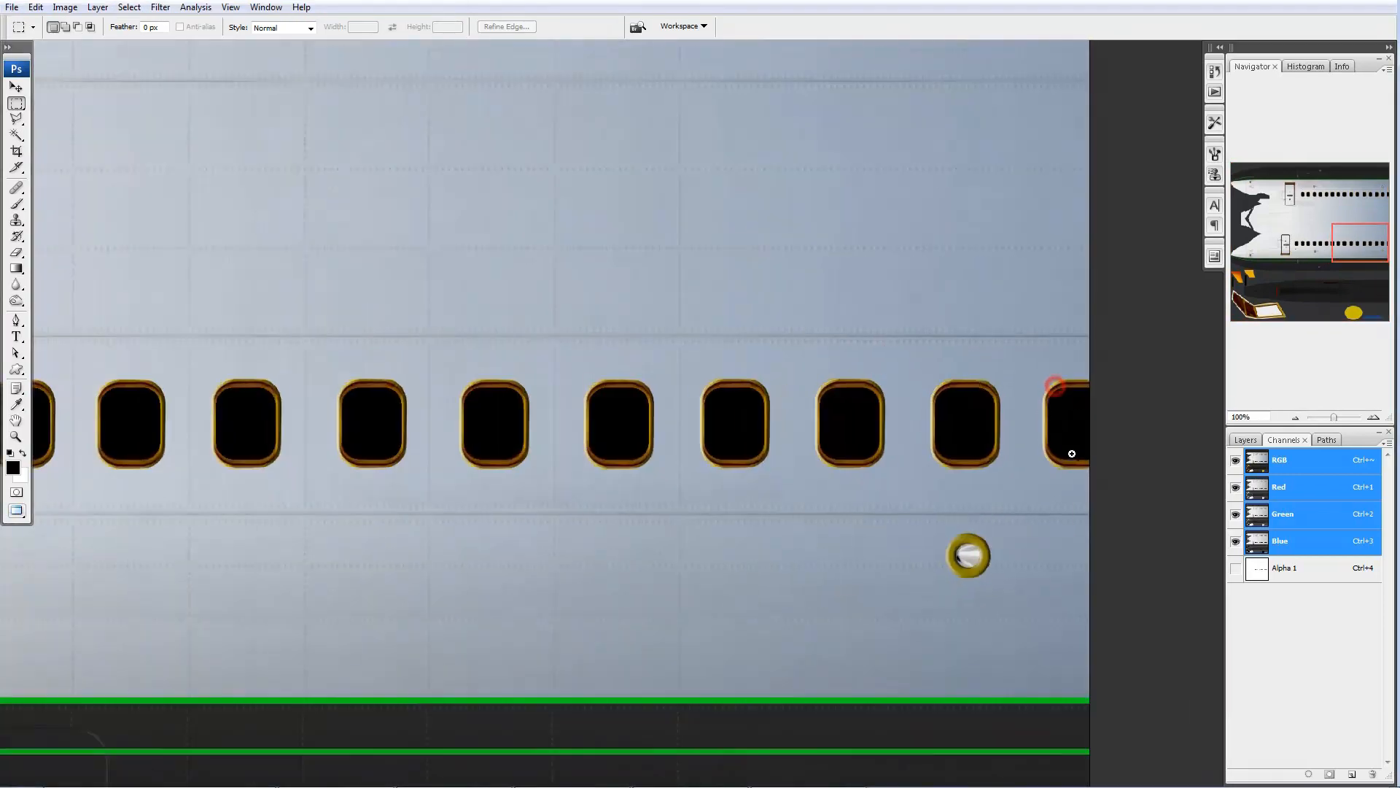
{"action": "left_click_drag", "start_coordinate": [1043, 428], "coordinate": [1046, 441]}
{"action": "right_click", "coordinate": [689, 362]}
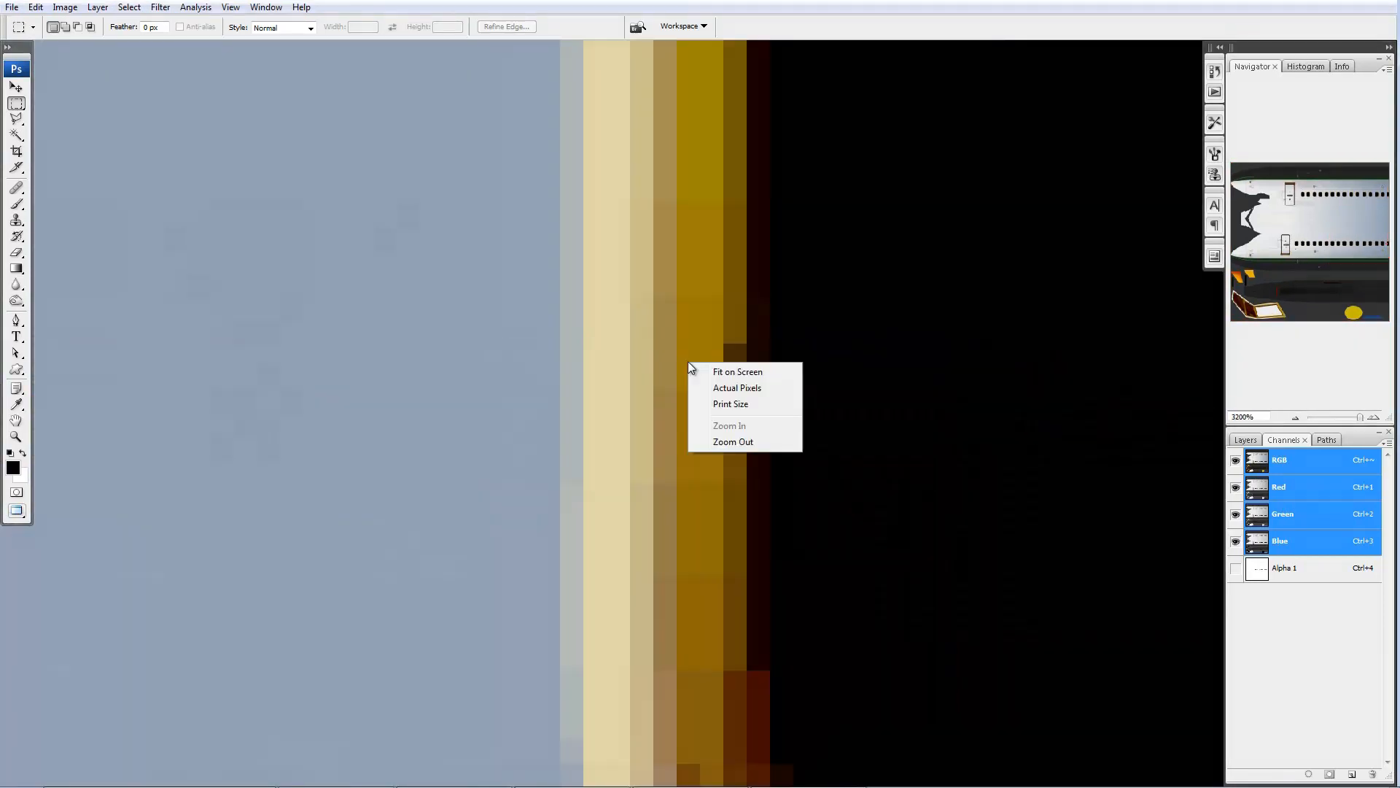
{"action": "left_click", "coordinate": [730, 387]}
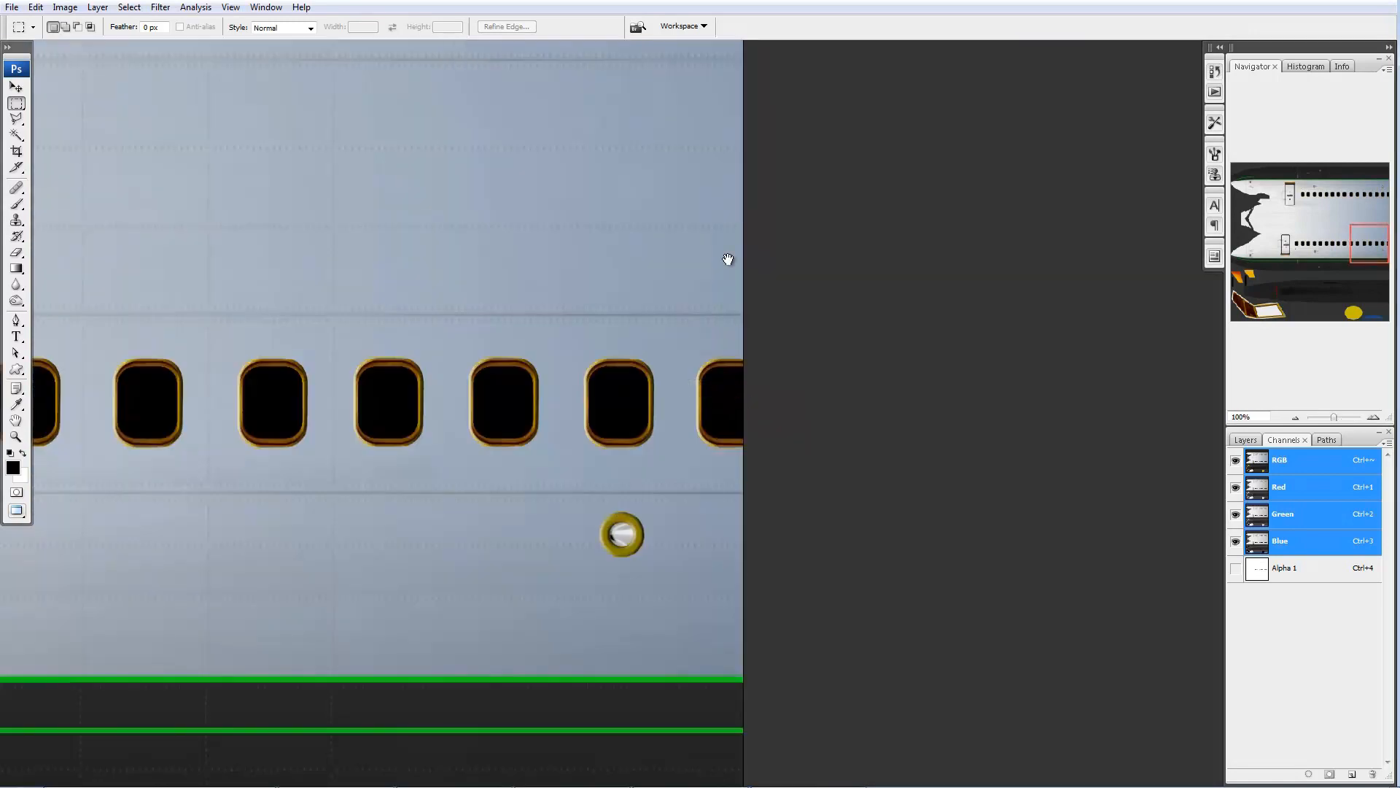
- Examine the panel and rivet lines along fuselage_1.dds's aft edge at 200%, and return to the windowed view
{"action": "left_click_drag", "start_coordinate": [726, 258], "coordinate": [708, 566]}
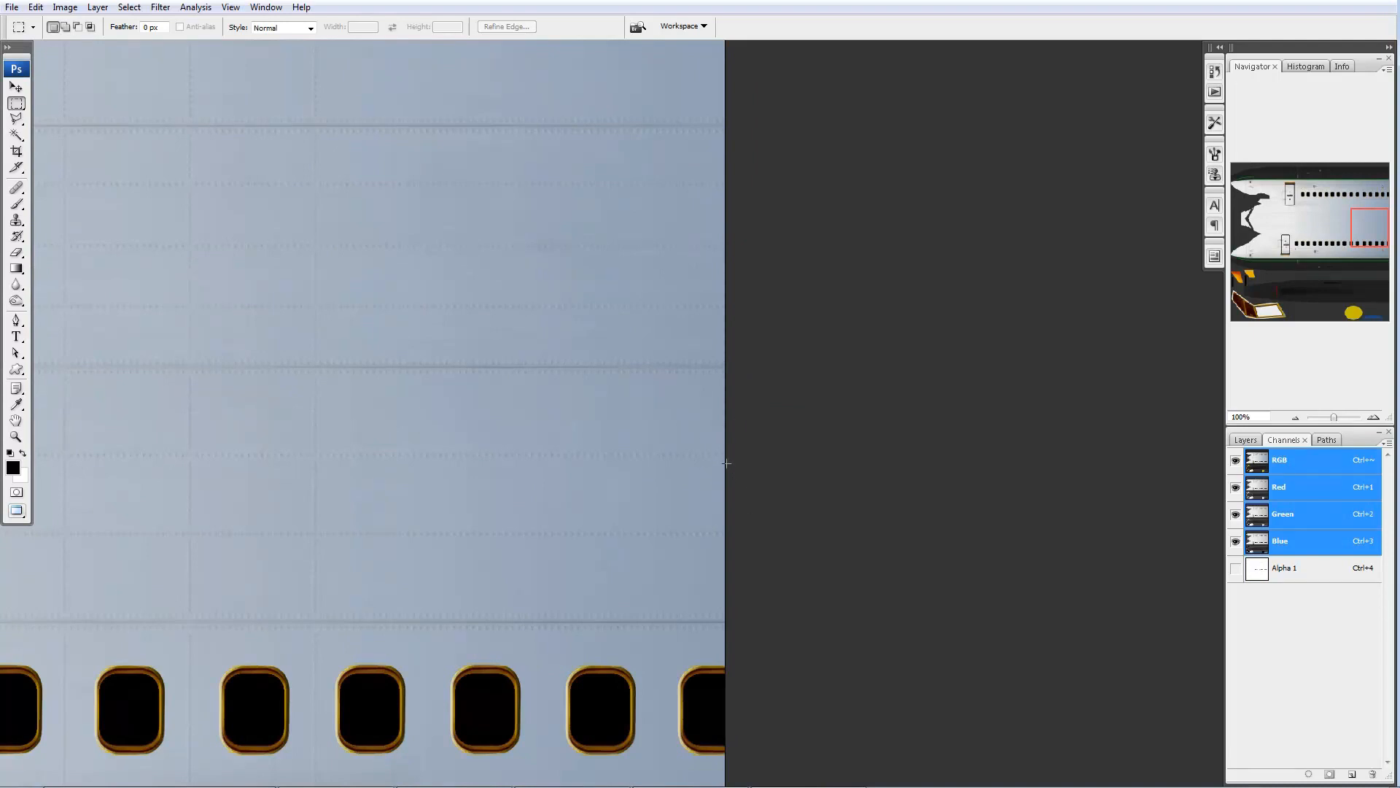
{"action": "left_click", "coordinate": [729, 416]}
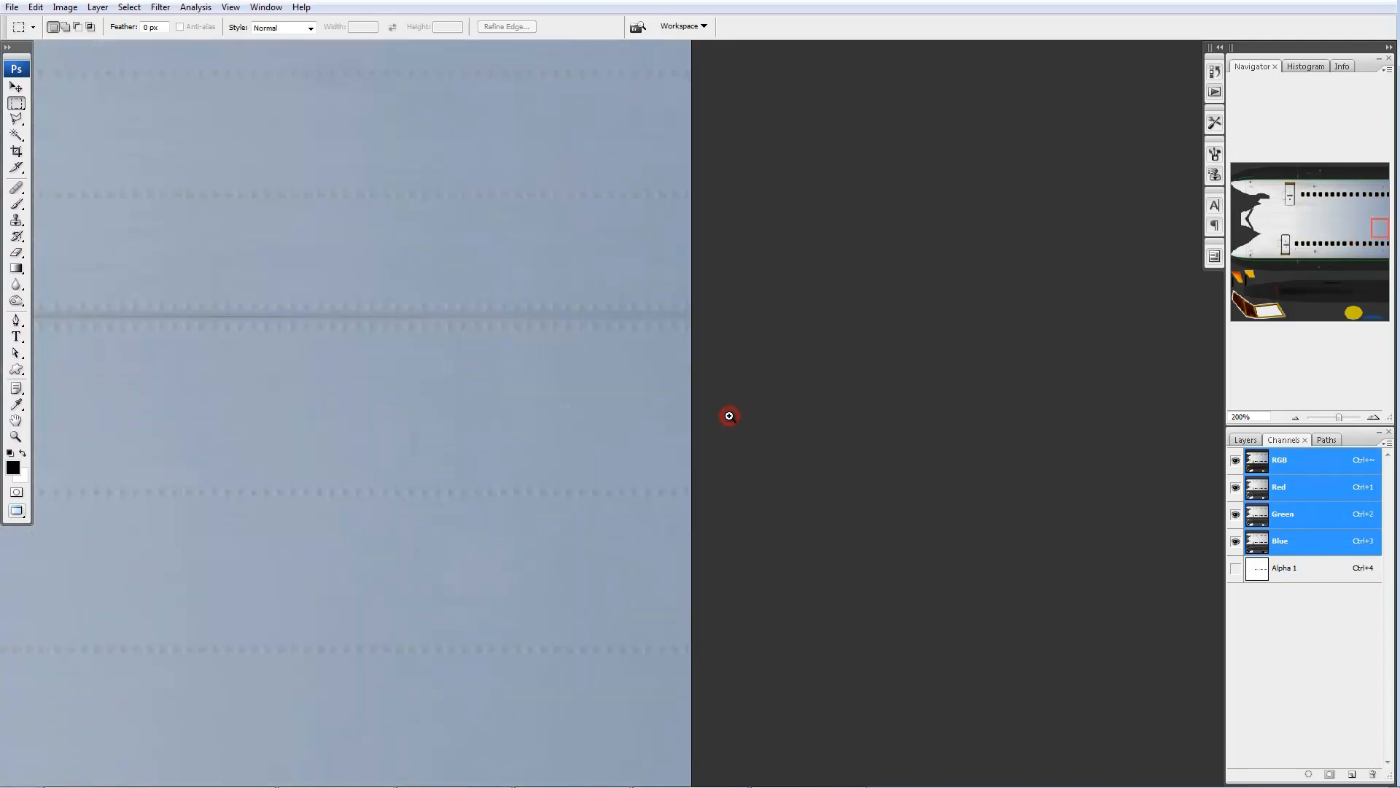
{"action": "mouse_move", "coordinate": [656, 506]}
{"action": "left_mouse_down"}
{"action": "mouse_move", "coordinate": [604, 730]}
{"action": "mouse_move", "coordinate": [653, 496]}
{"action": "left_mouse_up"}
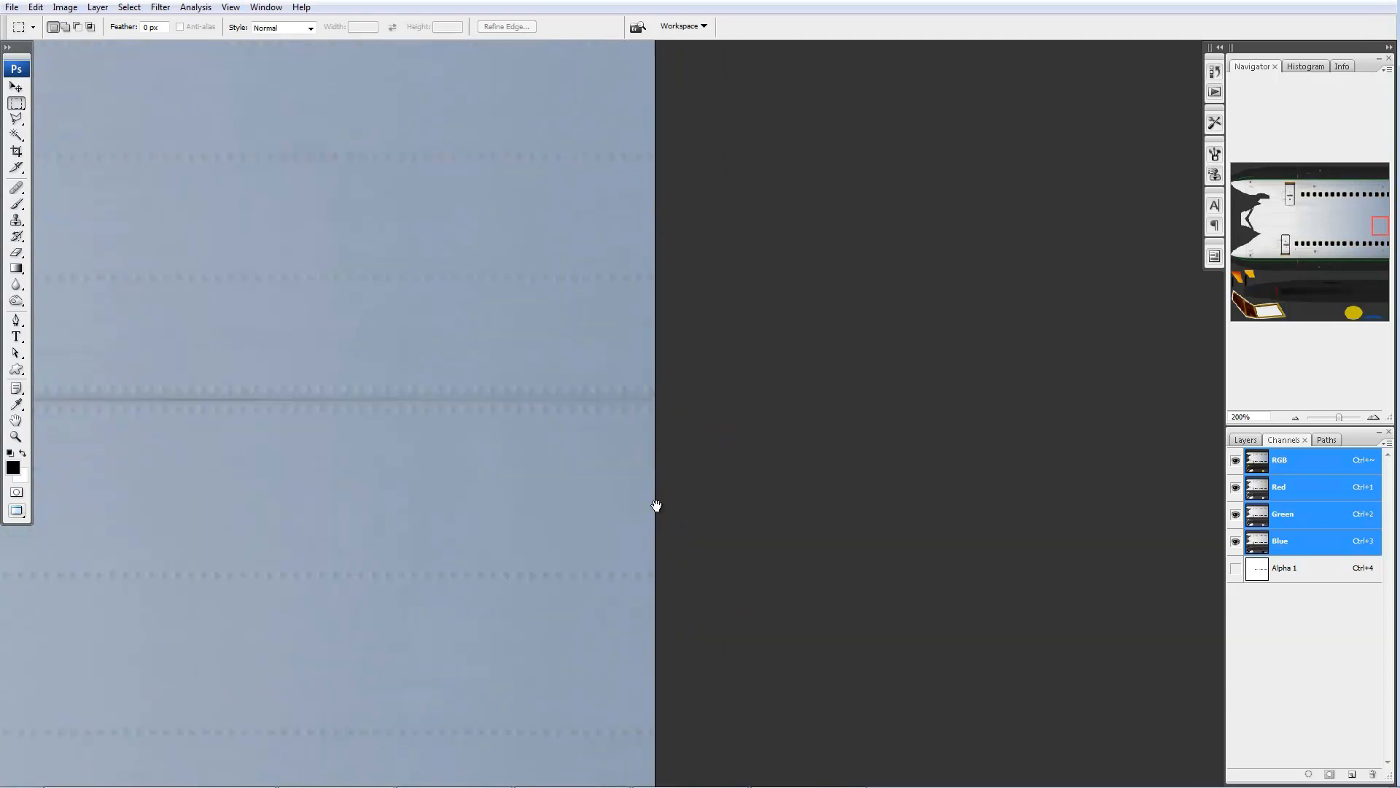
{"action": "left_click_drag", "start_coordinate": [593, 606], "coordinate": [579, 182]}
{"action": "left_click_drag", "start_coordinate": [586, 781], "coordinate": [523, 663]}
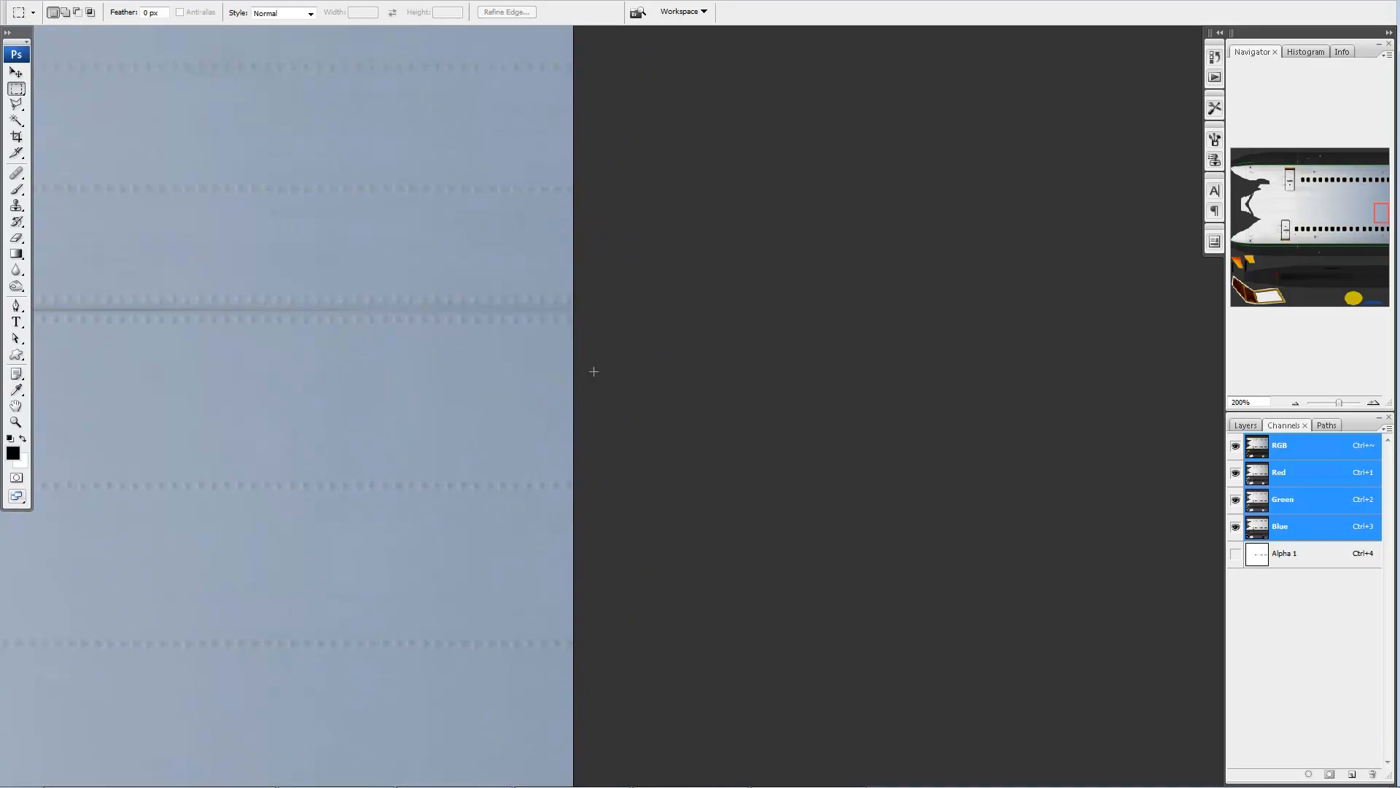
{"action": "key", "text": "f"}
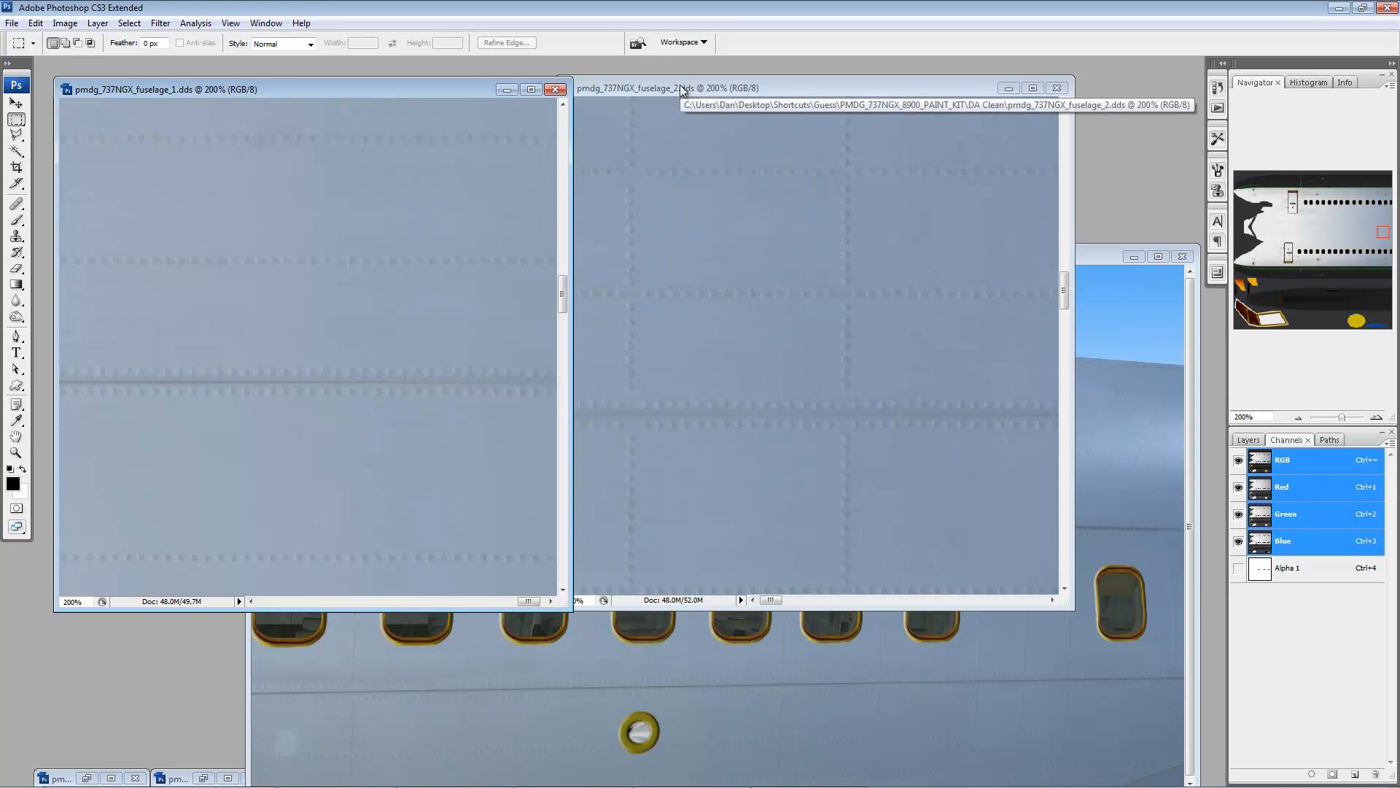
- Set the canvas width of pmdg_737NGX_fuselage_2.dds to 8192 pixels, keeping the centre anchor
{"action": "mouse_move", "coordinate": [680, 85]}
{"action": "left_mouse_down"}
{"action": "mouse_move", "coordinate": [678, 220]}
{"action": "mouse_move", "coordinate": [760, 102]}
{"action": "mouse_move", "coordinate": [687, 79]}
{"action": "mouse_move", "coordinate": [688, 92]}
{"action": "left_mouse_up"}
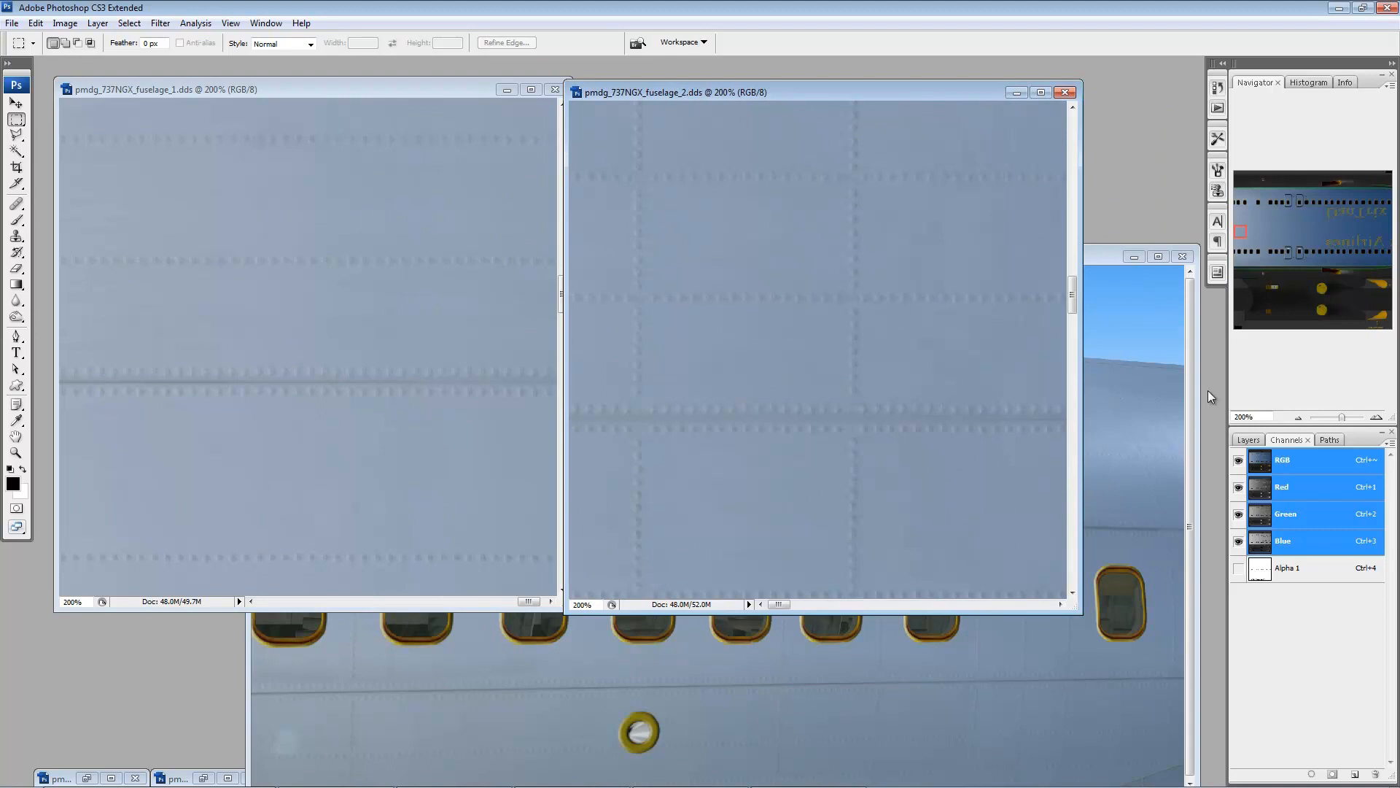
{"action": "left_click", "coordinate": [1246, 441]}
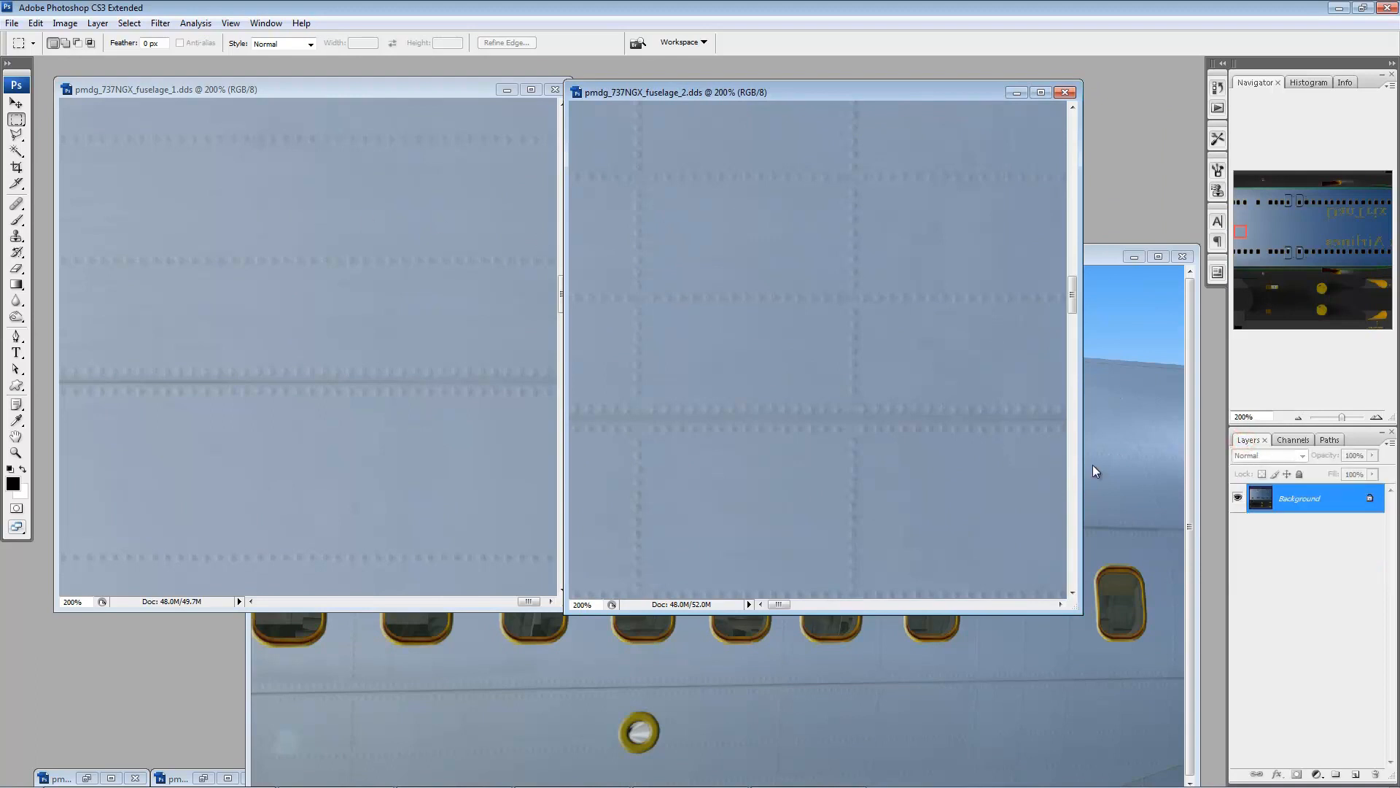
{"action": "left_click", "coordinate": [64, 26]}
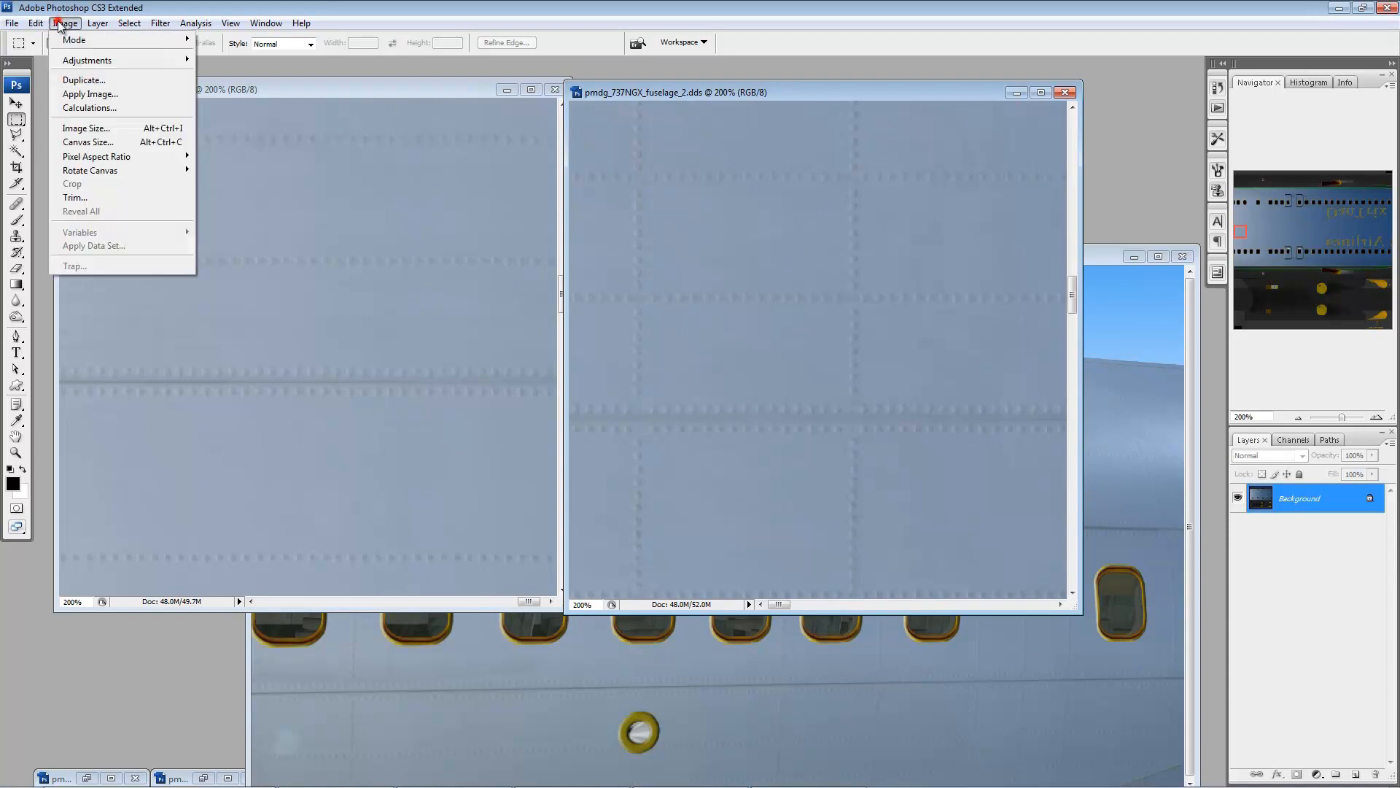
{"action": "left_click", "coordinate": [119, 142]}
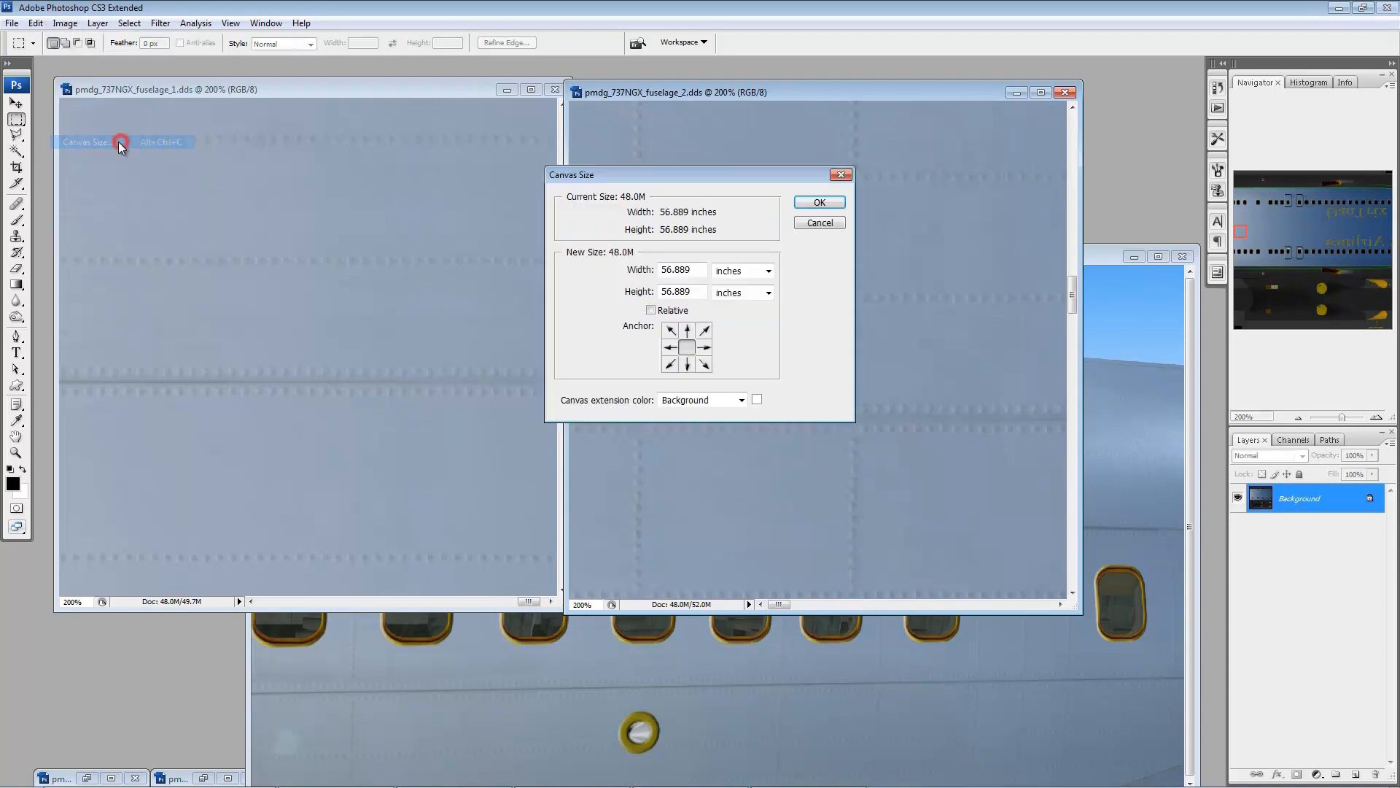
{"action": "left_click", "coordinate": [769, 272]}
{"action": "left_click", "coordinate": [751, 284]}
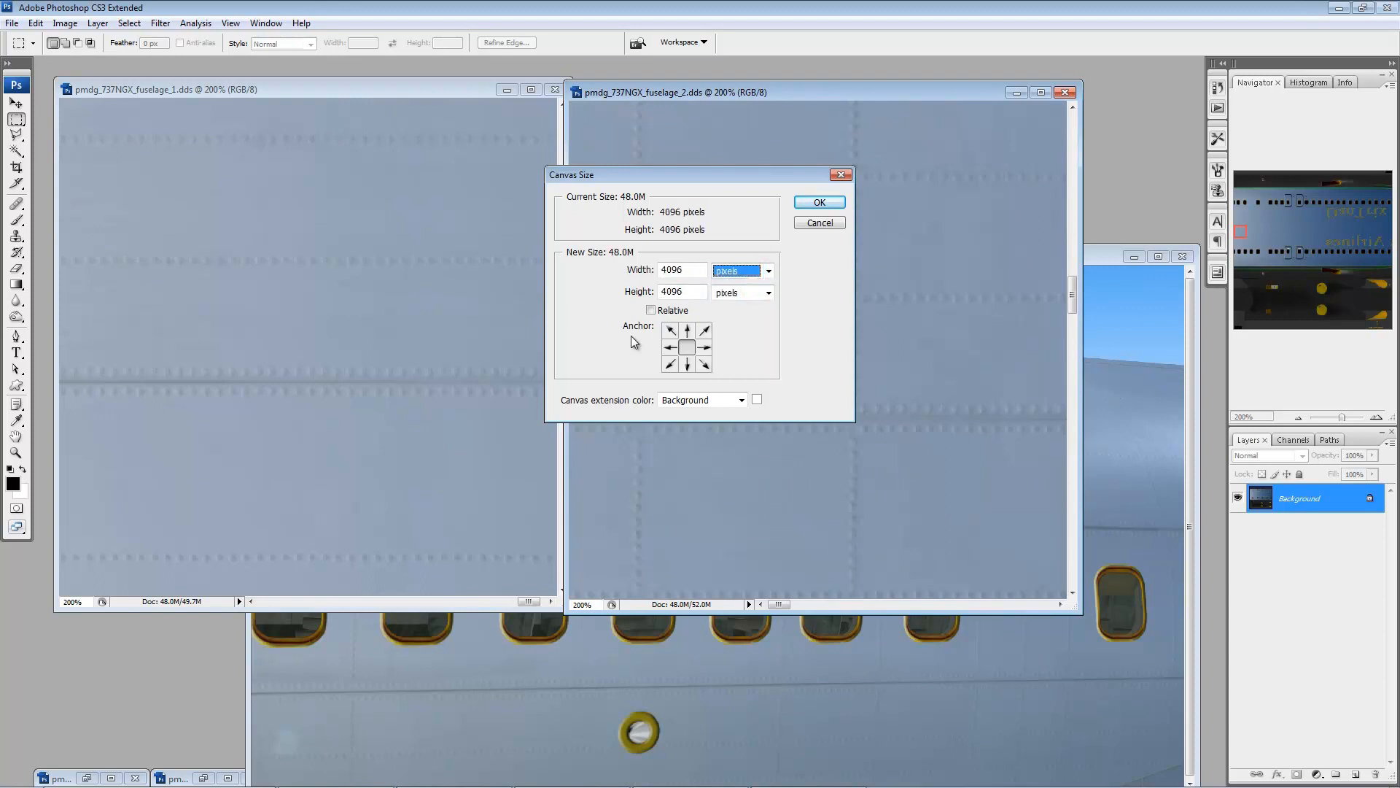
{"action": "double_click", "coordinate": [691, 268]}
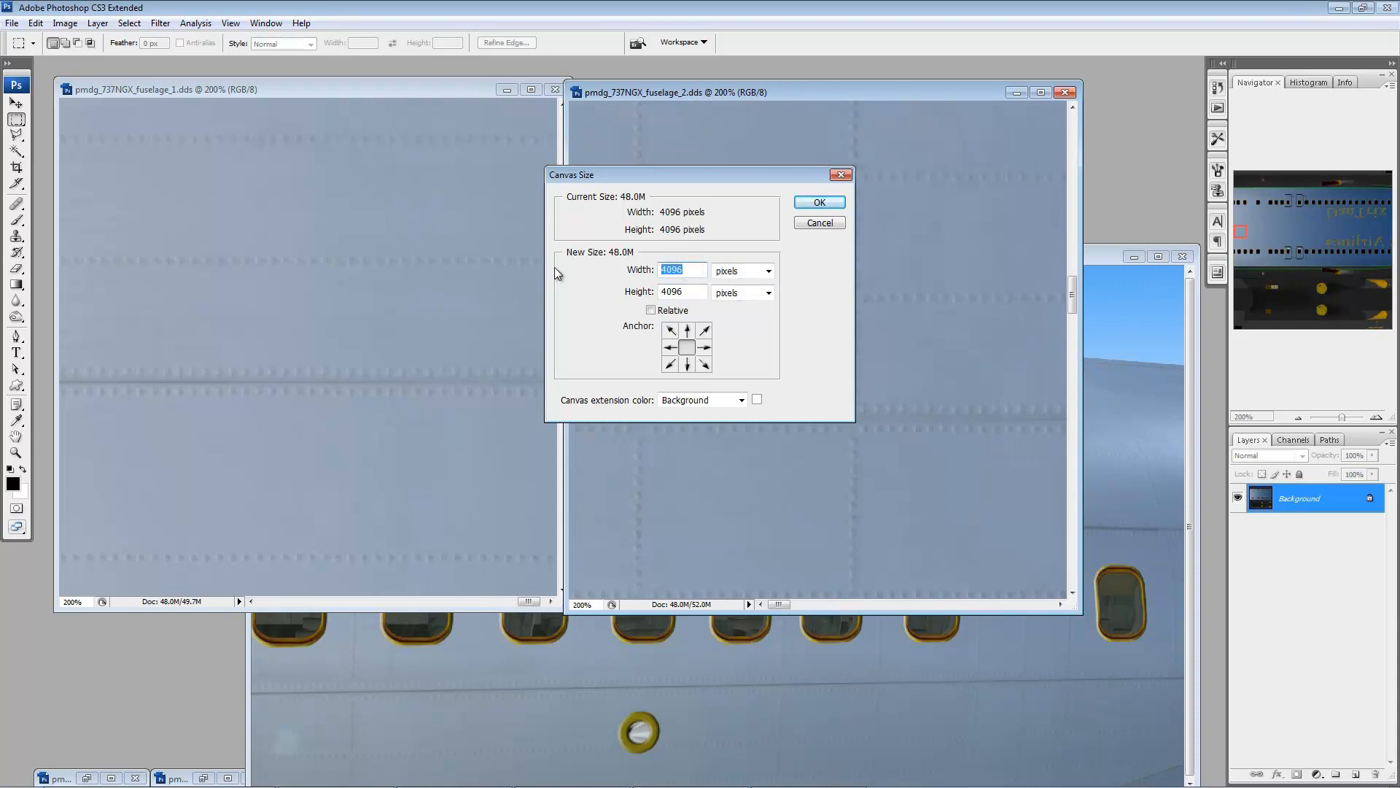
{"action": "type", "text": "8192"}
{"action": "key", "text": "Return"}
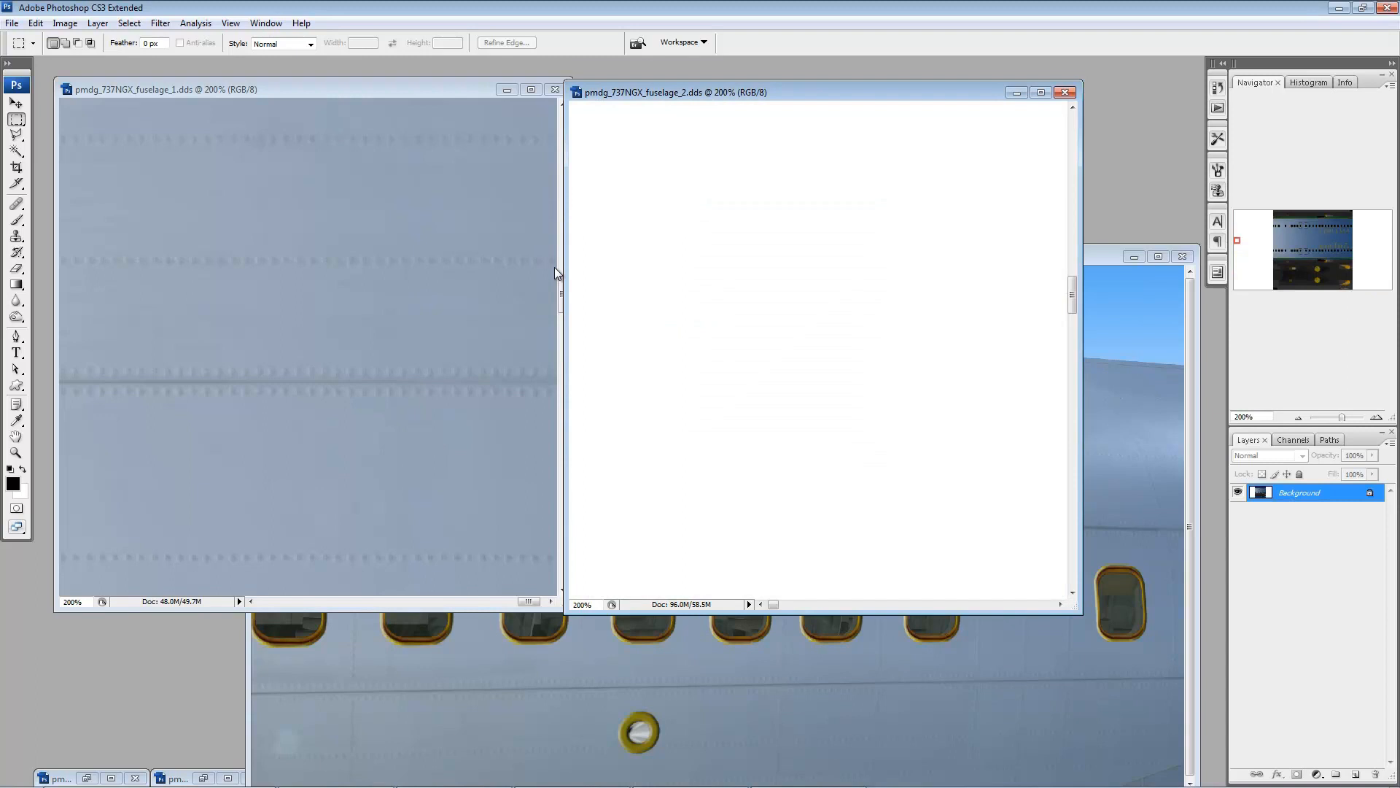
- Unlock fuselage_2.dds's background layer and move its fuselage artwork to the right end of the widened canvas
{"action": "left_click", "coordinate": [801, 287], "text": "alt"}
{"action": "left_click", "coordinate": [800, 288], "text": "alt"}
{"action": "left_click", "coordinate": [801, 288], "text": "alt"}
{"action": "left_click", "coordinate": [803, 288], "text": "alt"}
{"action": "left_click", "coordinate": [803, 315], "text": "alt"}
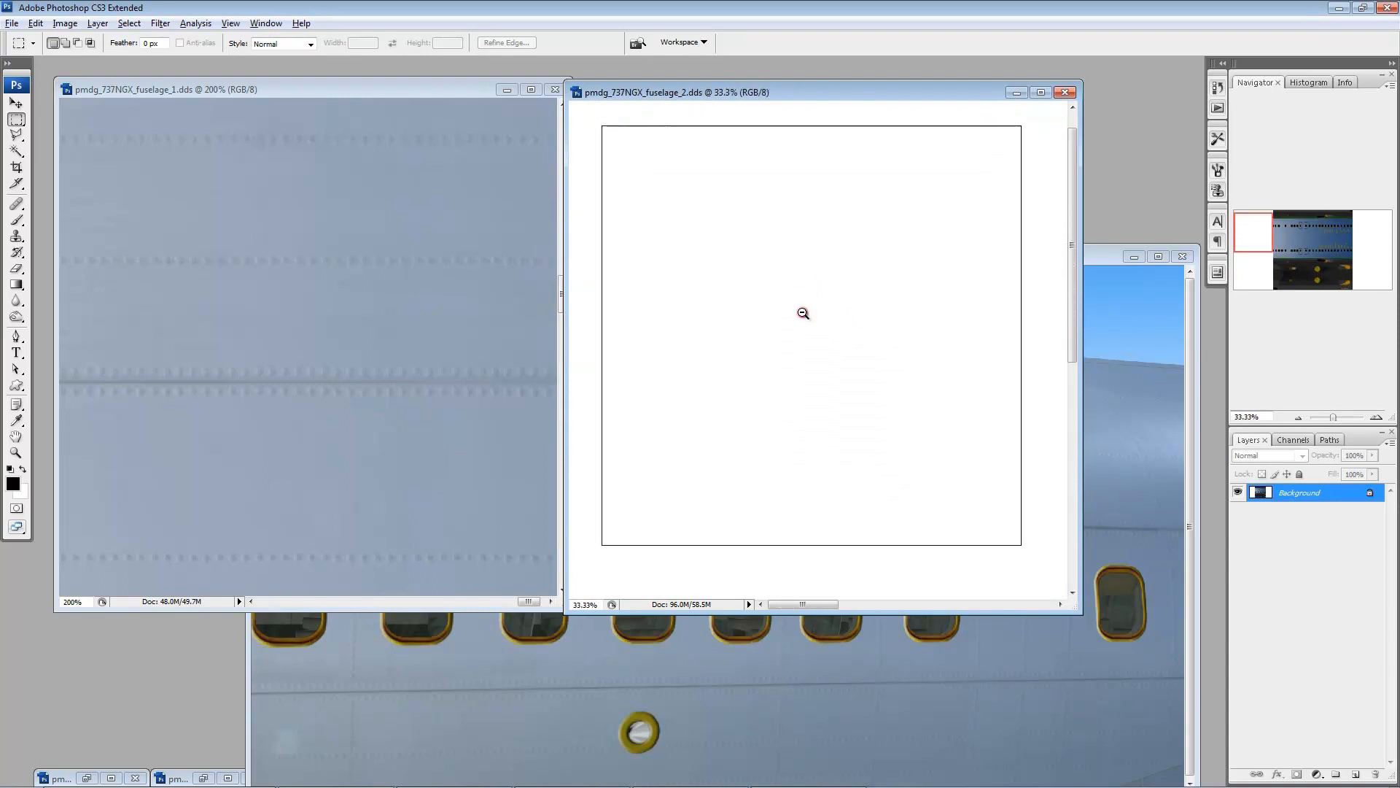
{"action": "left_click", "coordinate": [803, 315], "text": "alt"}
{"action": "left_click", "coordinate": [803, 315], "text": "alt"}
{"action": "left_click", "coordinate": [802, 316], "text": "alt"}
{"action": "left_click", "coordinate": [802, 315], "text": "alt"}
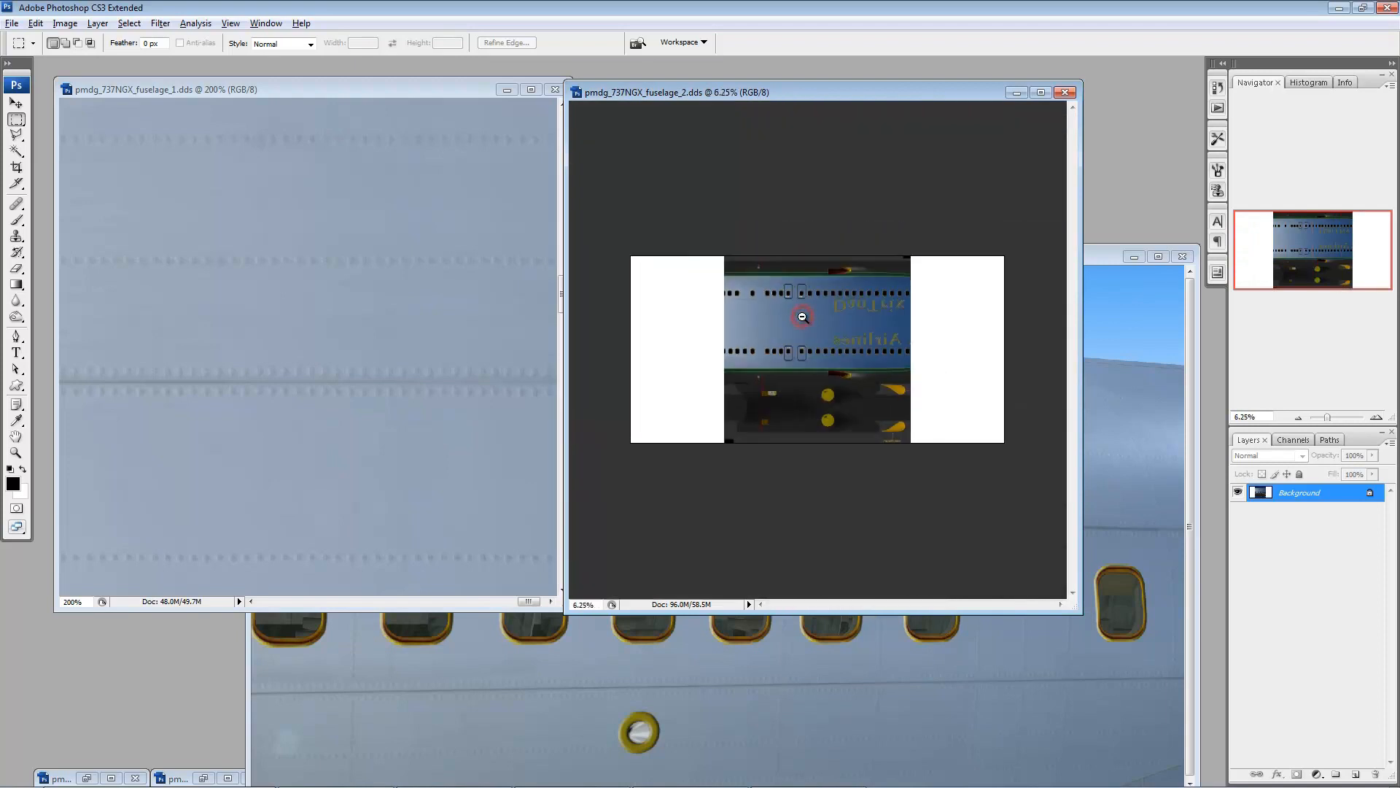
{"action": "key", "text": "v"}
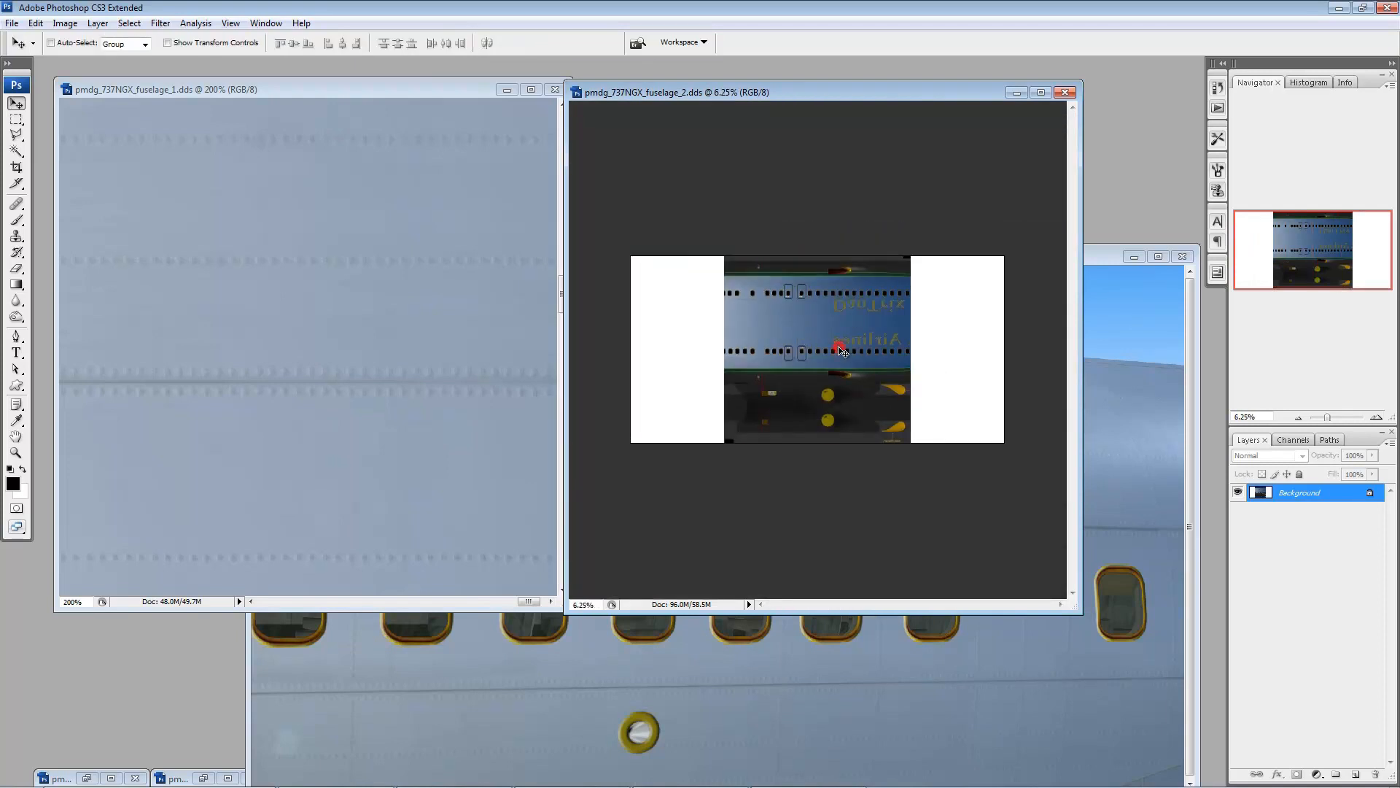
{"action": "left_click", "coordinate": [766, 347]}
{"action": "left_click", "coordinate": [712, 303]}
{"action": "double_click", "coordinate": [1253, 493], "text": "alt"}
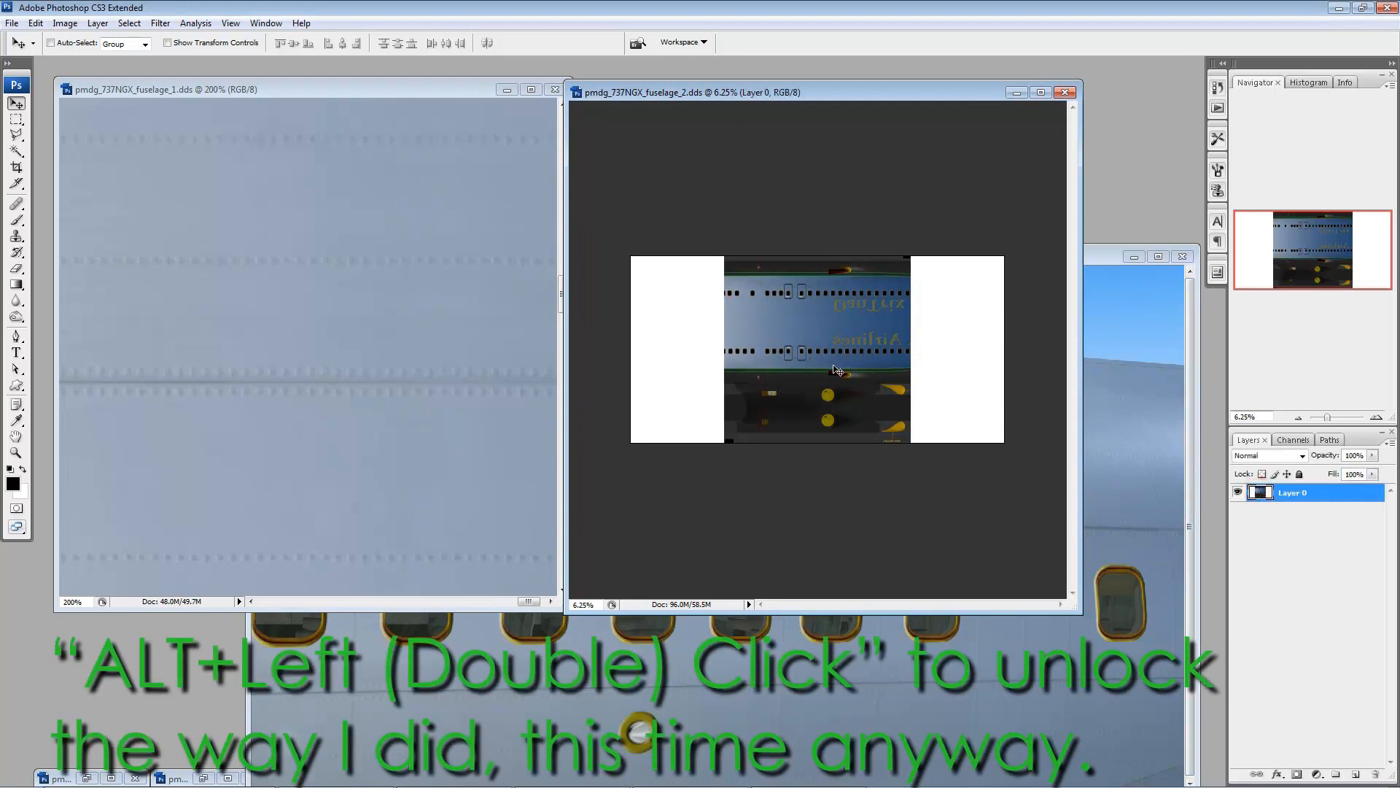
{"action": "left_click_drag", "start_coordinate": [837, 370], "coordinate": [932, 373]}
- Copy the fuselage_1.dds background into fuselage_2.dds as a new layer and place it directly forward of the fuselage_2 artwork
{"action": "left_click", "coordinate": [443, 88]}
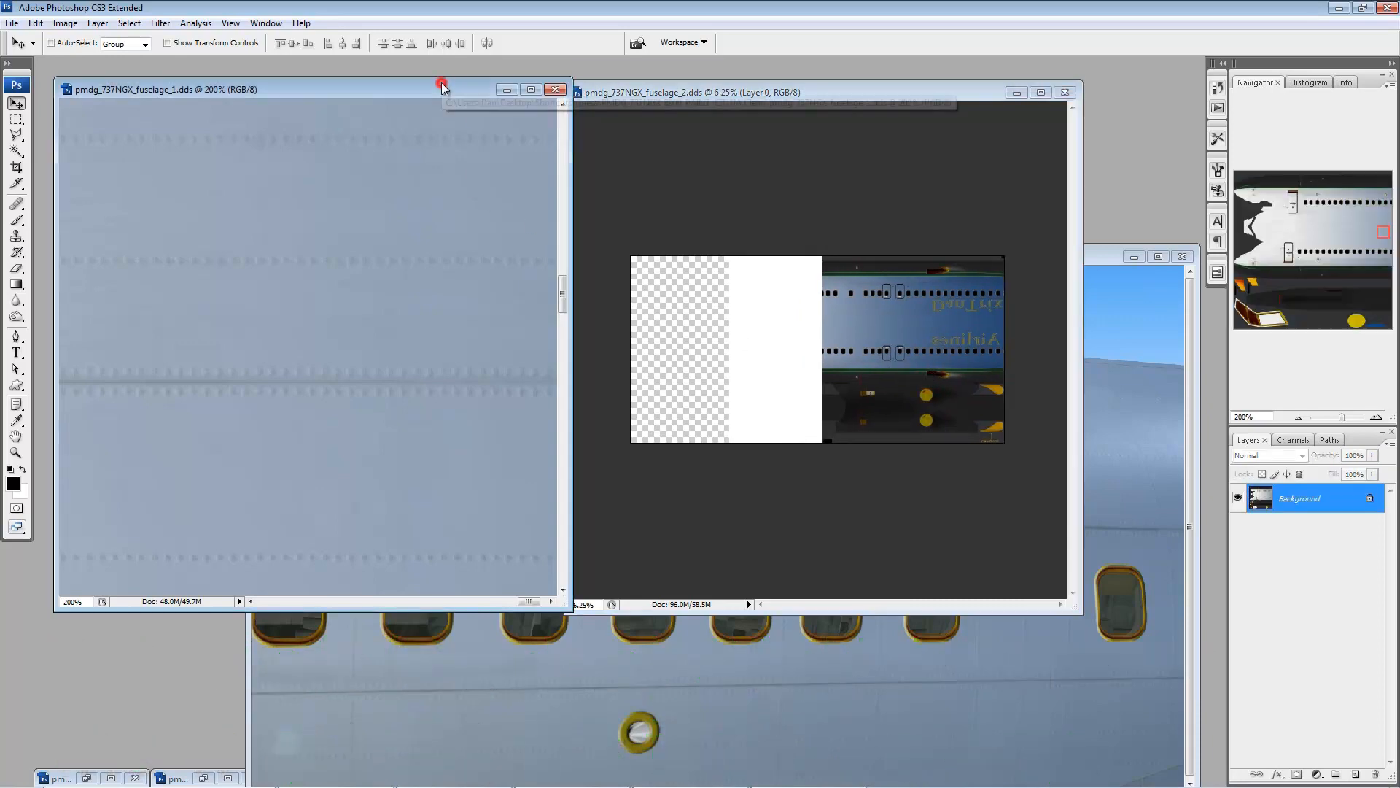
{"action": "left_click_drag", "start_coordinate": [1271, 503], "coordinate": [815, 366]}
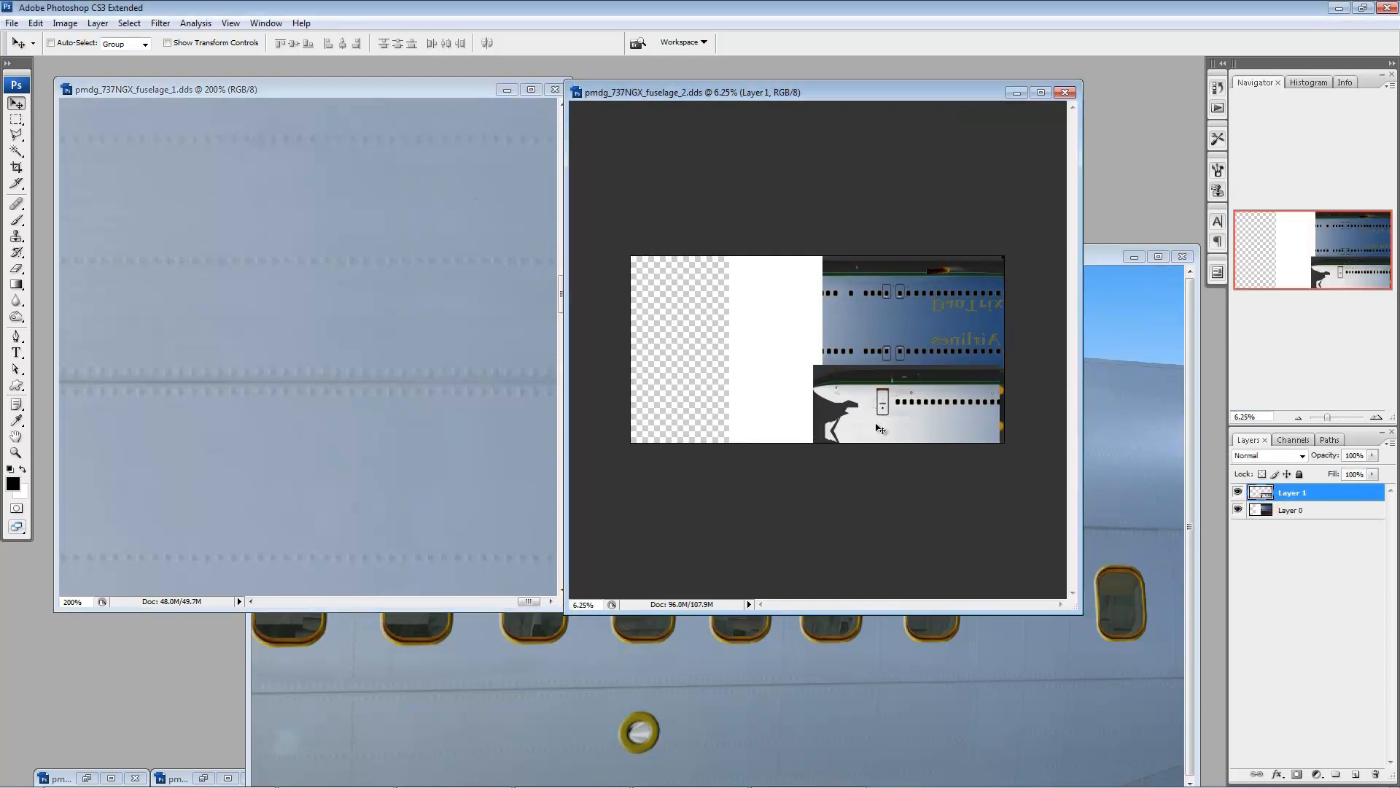
{"action": "left_click_drag", "start_coordinate": [932, 430], "coordinate": [757, 324]}
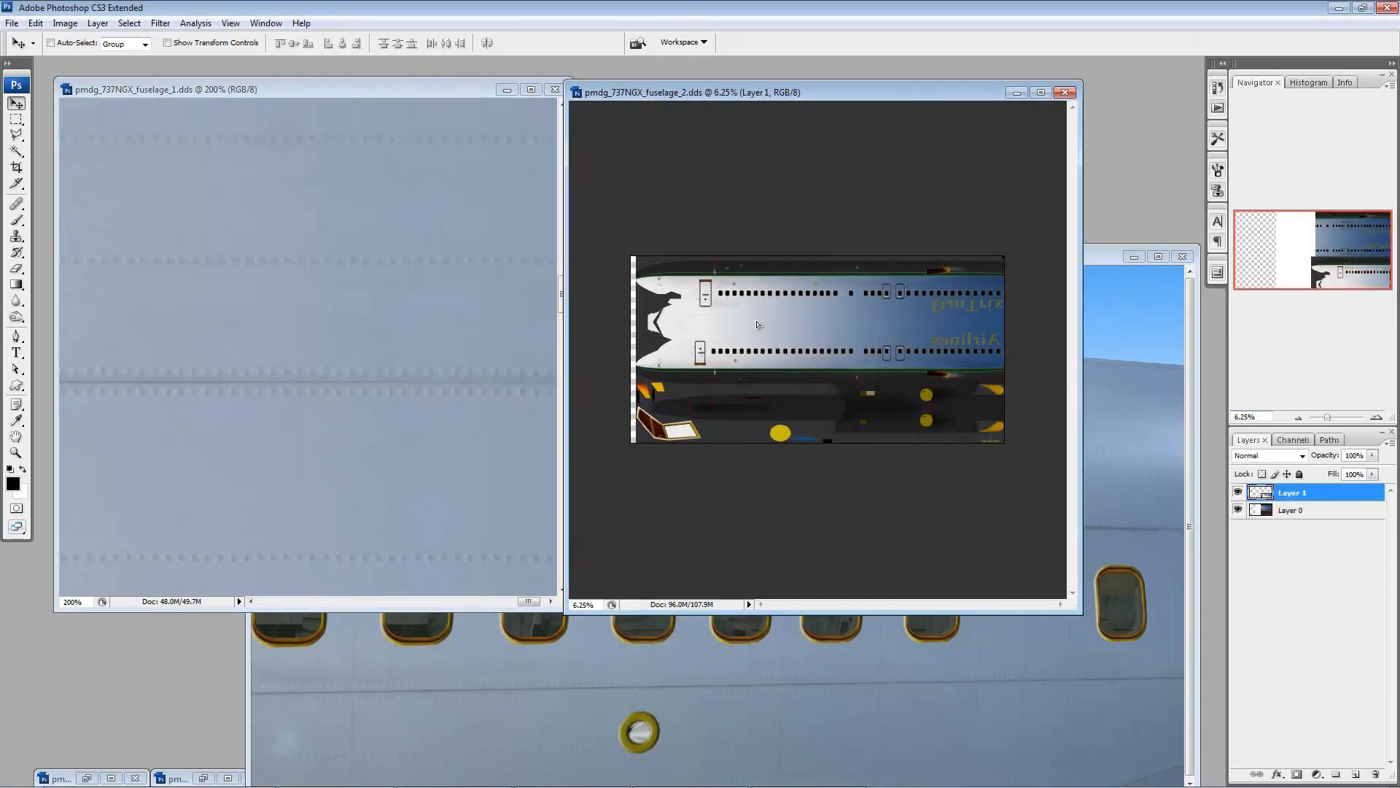
- Mark the join with a selection of Layer 1's outline and inspect the windows crossing it in maximized view
{"action": "left_click_drag", "start_coordinate": [786, 279], "coordinate": [921, 452]}
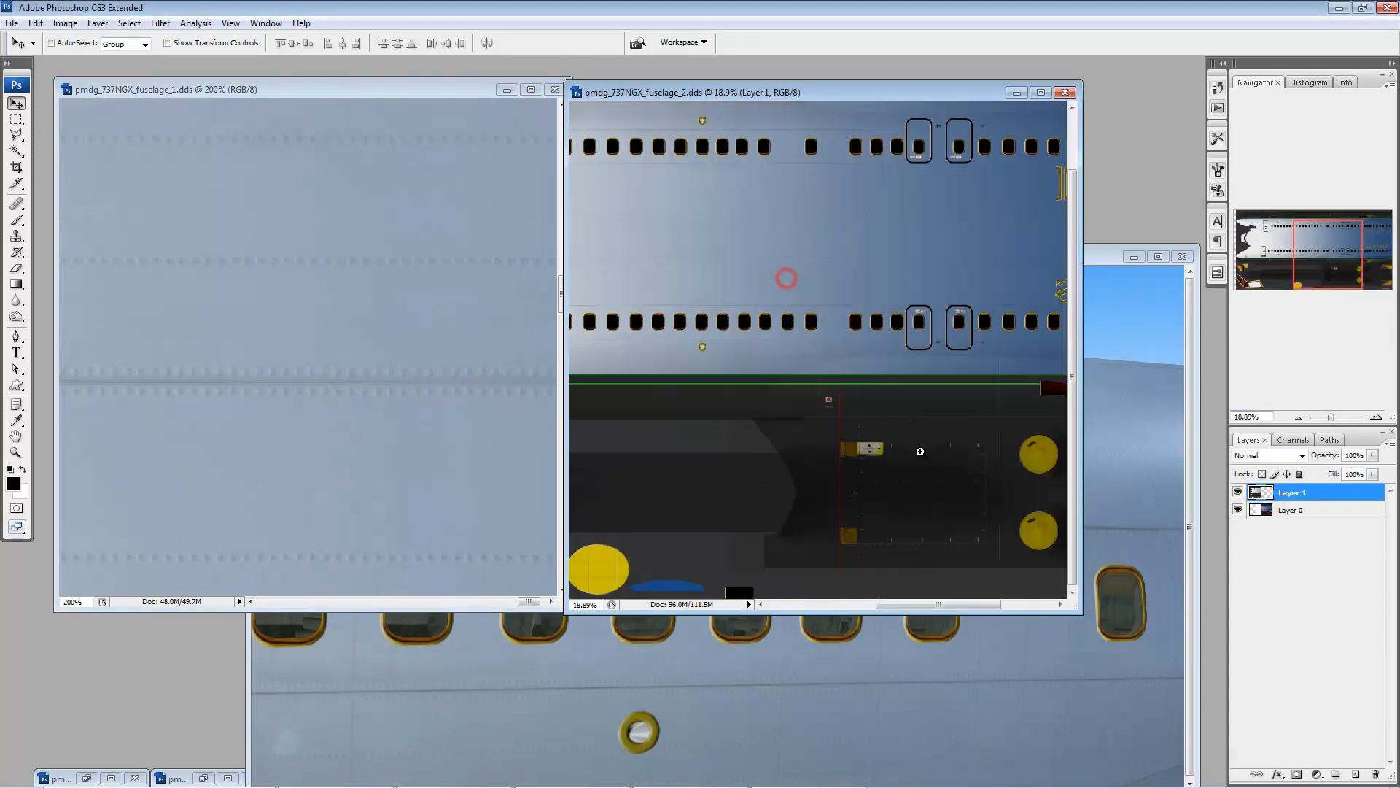
{"action": "left_click_drag", "start_coordinate": [750, 111], "coordinate": [929, 398]}
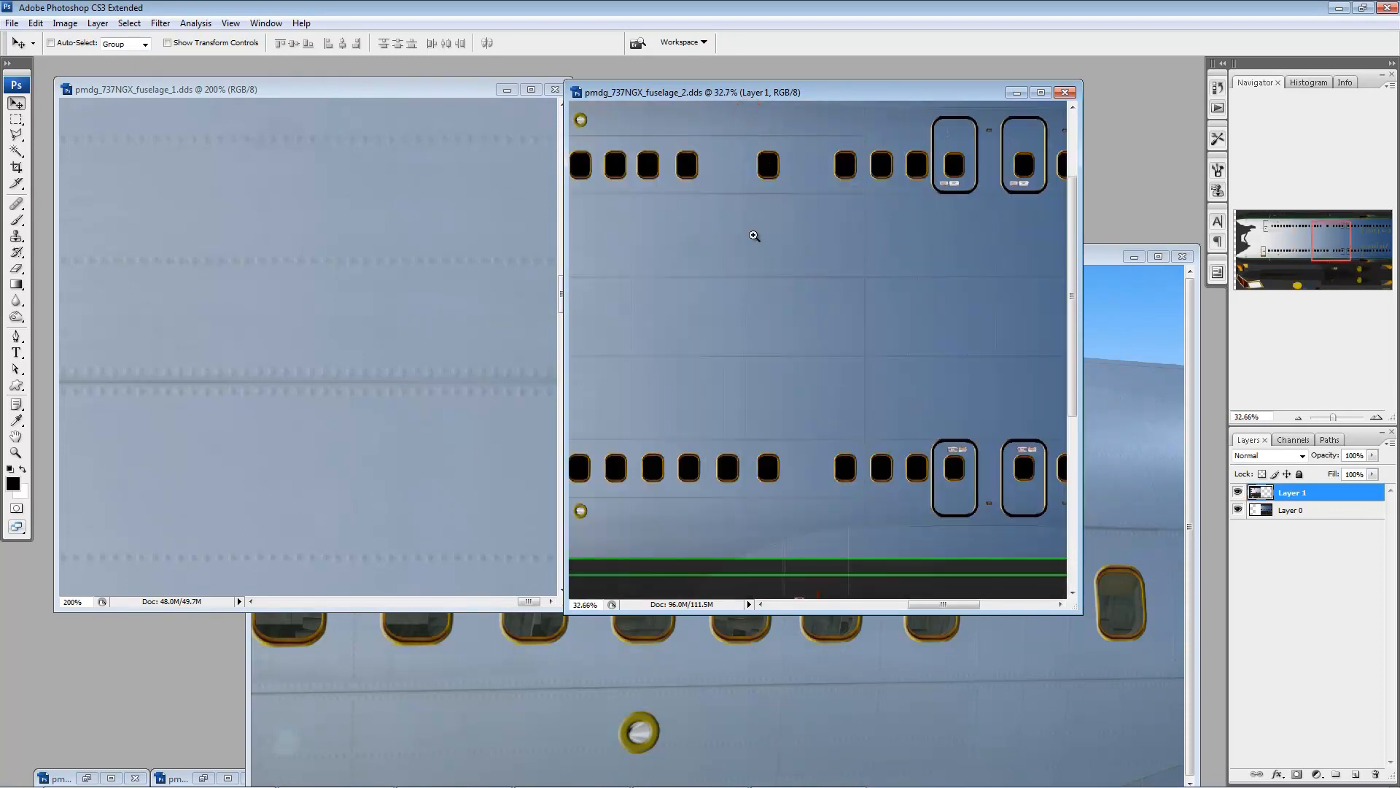
{"action": "left_click_drag", "start_coordinate": [738, 193], "coordinate": [934, 434]}
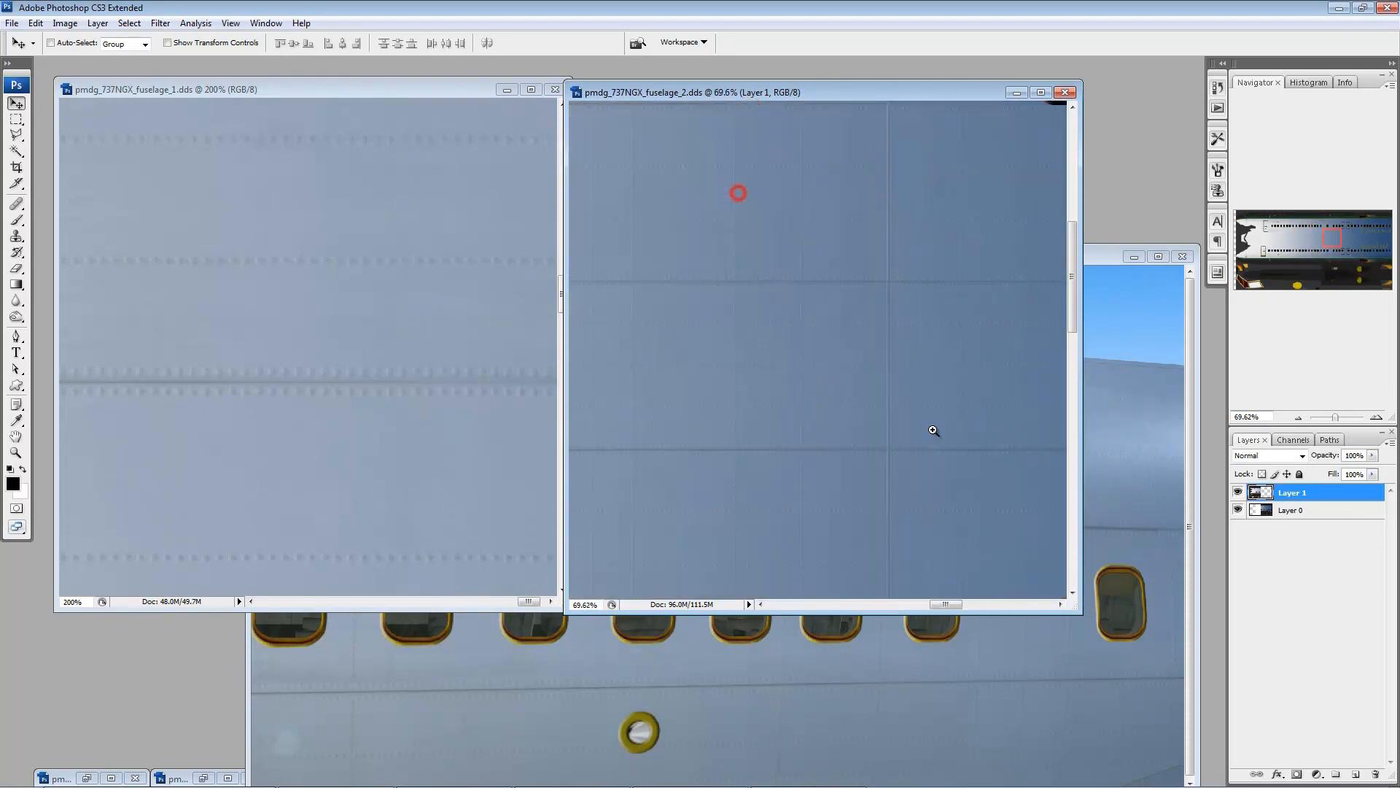
{"action": "left_click", "coordinate": [1258, 497], "text": "ctrl"}
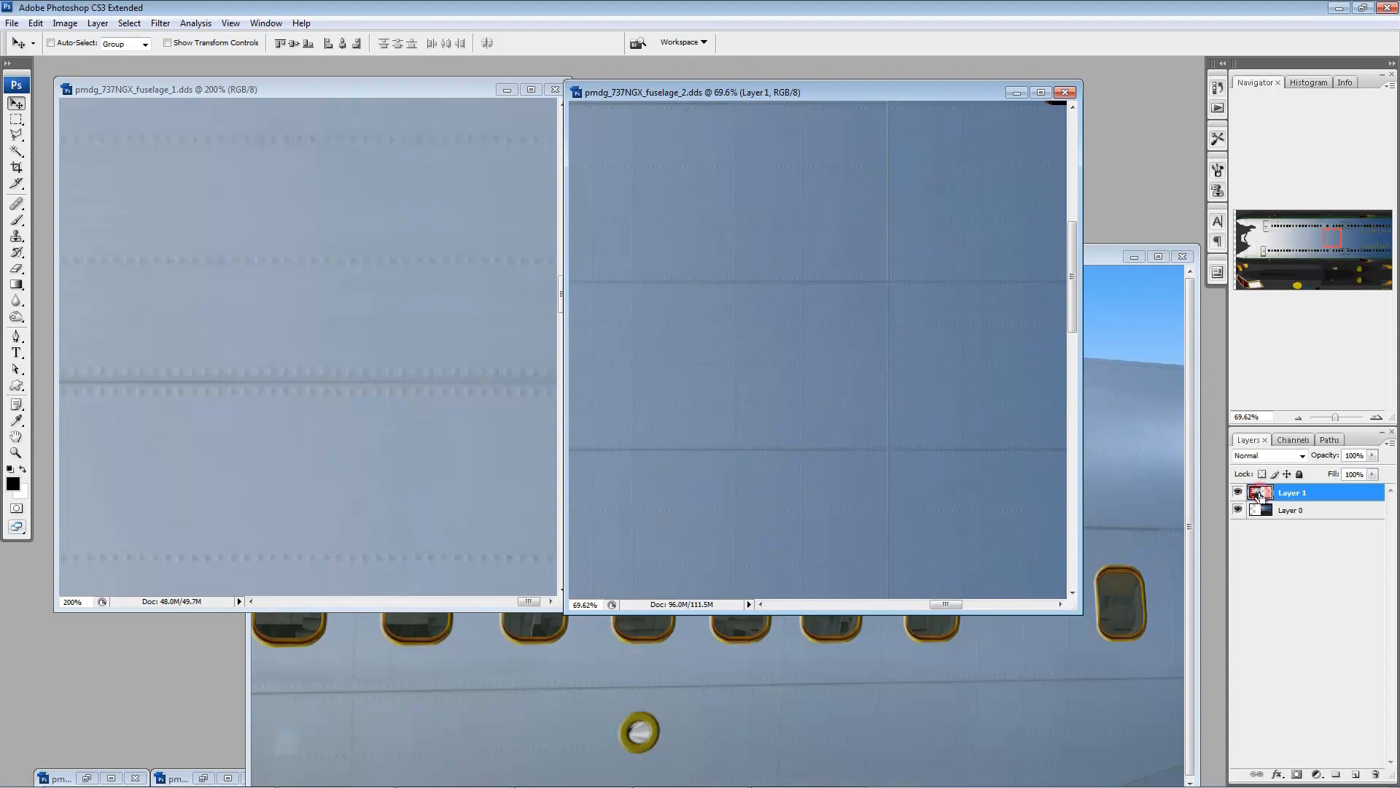
{"action": "left_click_drag", "start_coordinate": [694, 303], "coordinate": [928, 328]}
{"action": "left_click_drag", "start_coordinate": [725, 346], "coordinate": [865, 352]}
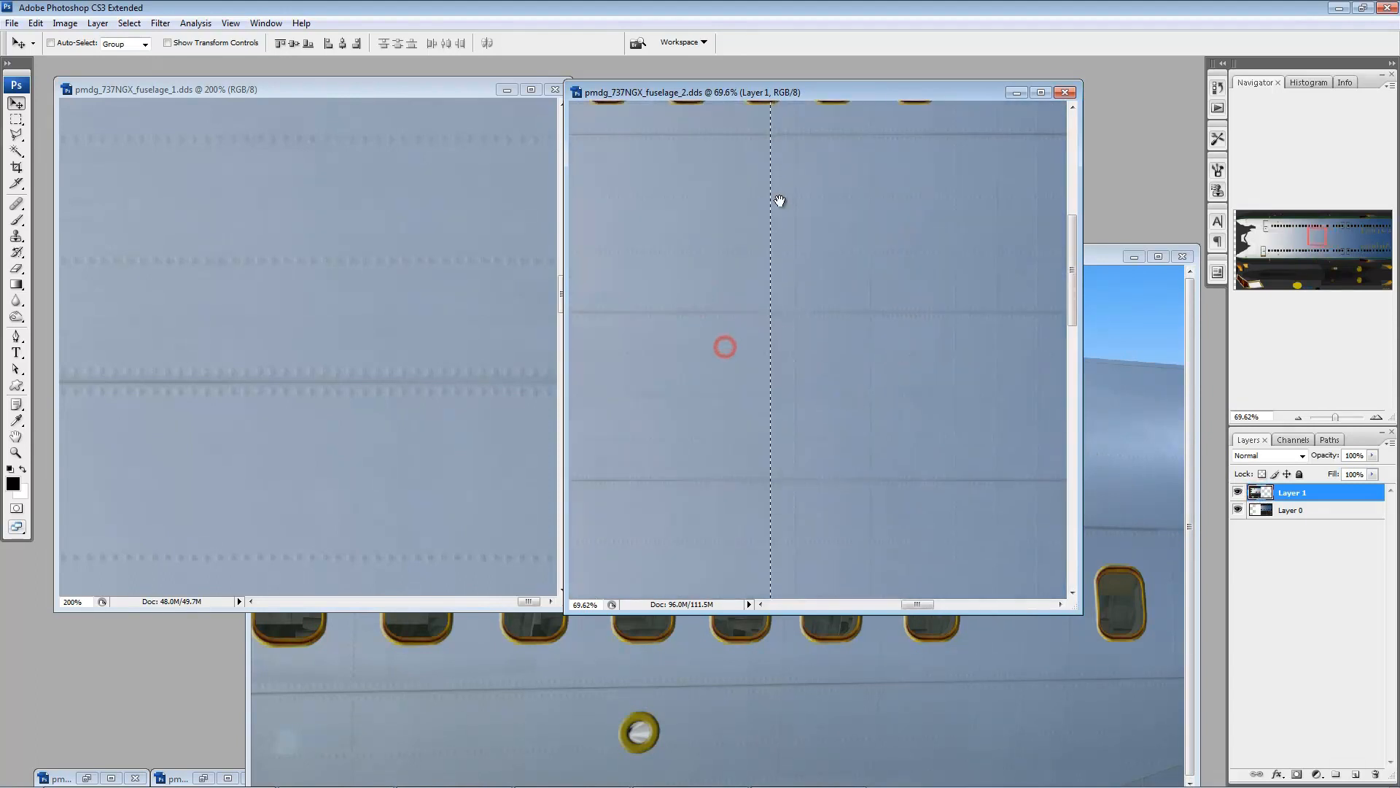
{"action": "left_click_drag", "start_coordinate": [781, 204], "coordinate": [811, 379]}
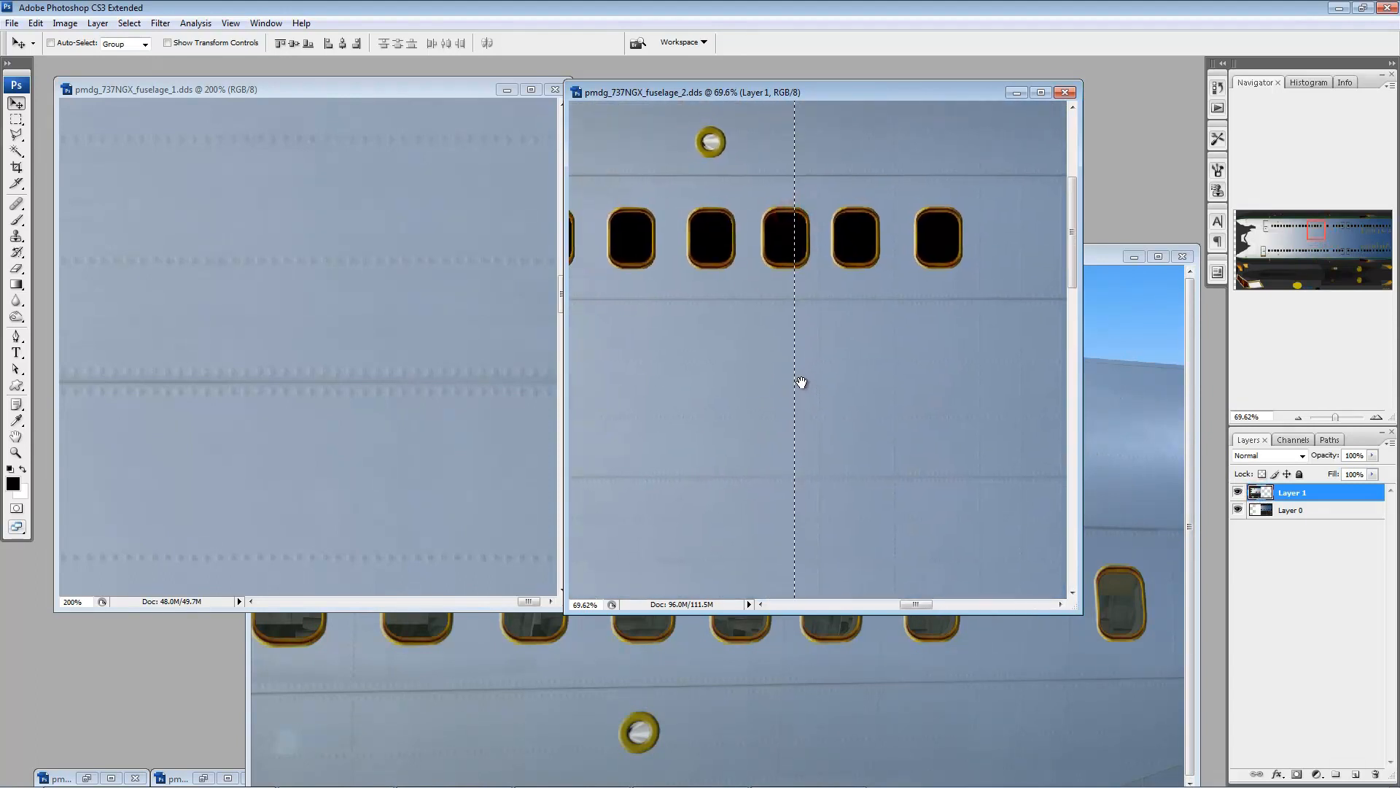
{"action": "key", "text": "f"}
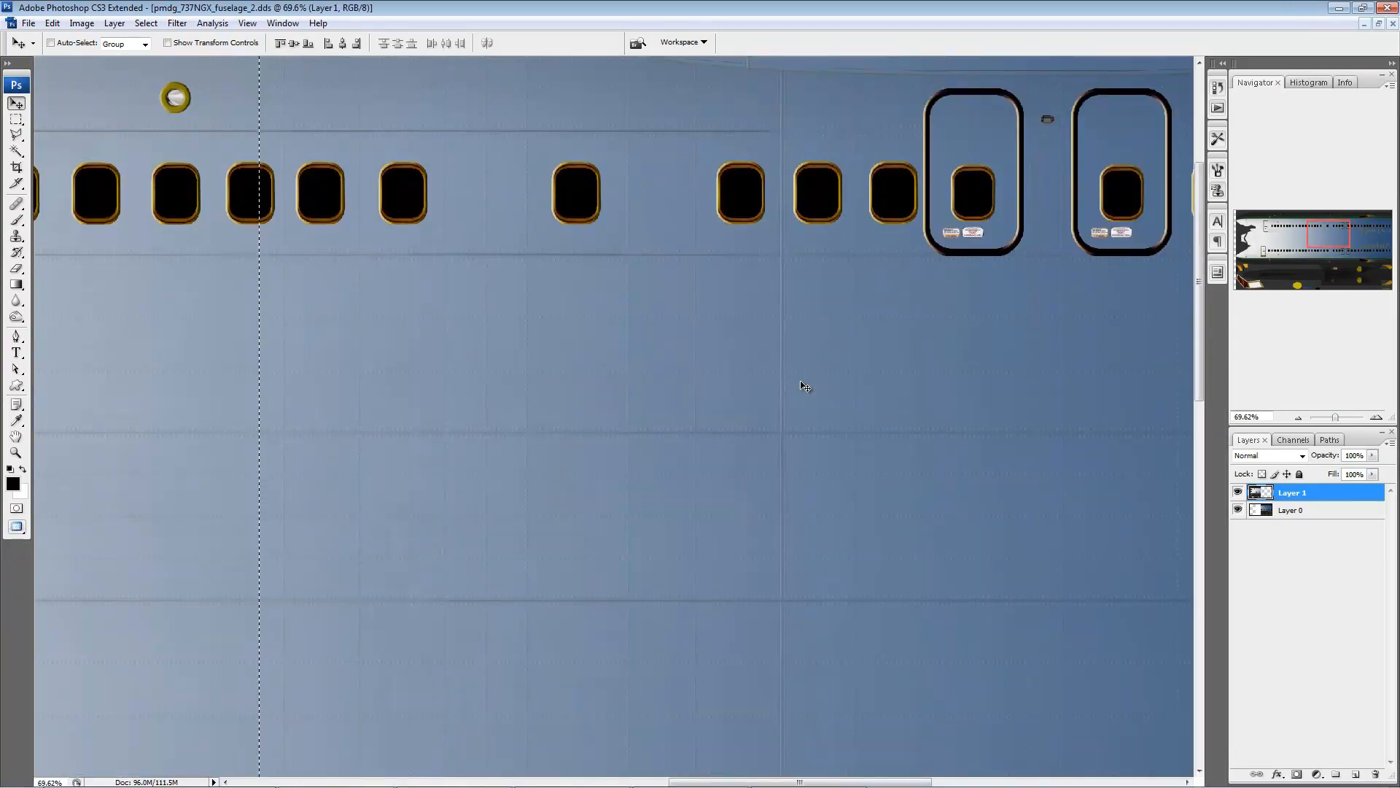
{"action": "left_click_drag", "start_coordinate": [347, 383], "coordinate": [824, 386]}
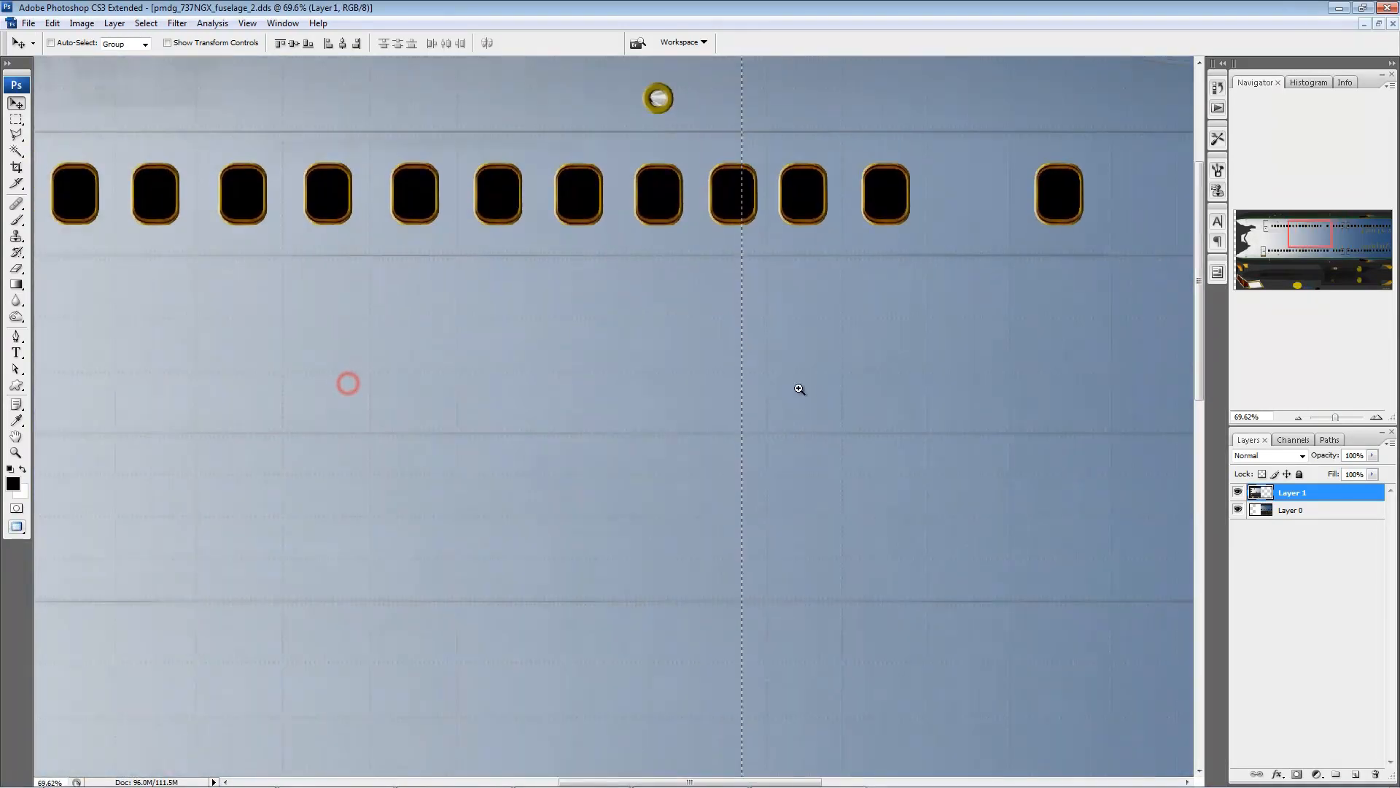
- Examine the panel and rivet lines across the join at 200%, clearing the selection for an unobstructed view
{"action": "left_click", "coordinate": [727, 395], "text": "ctrl"}
{"action": "left_click", "coordinate": [593, 366], "text": "ctrl"}
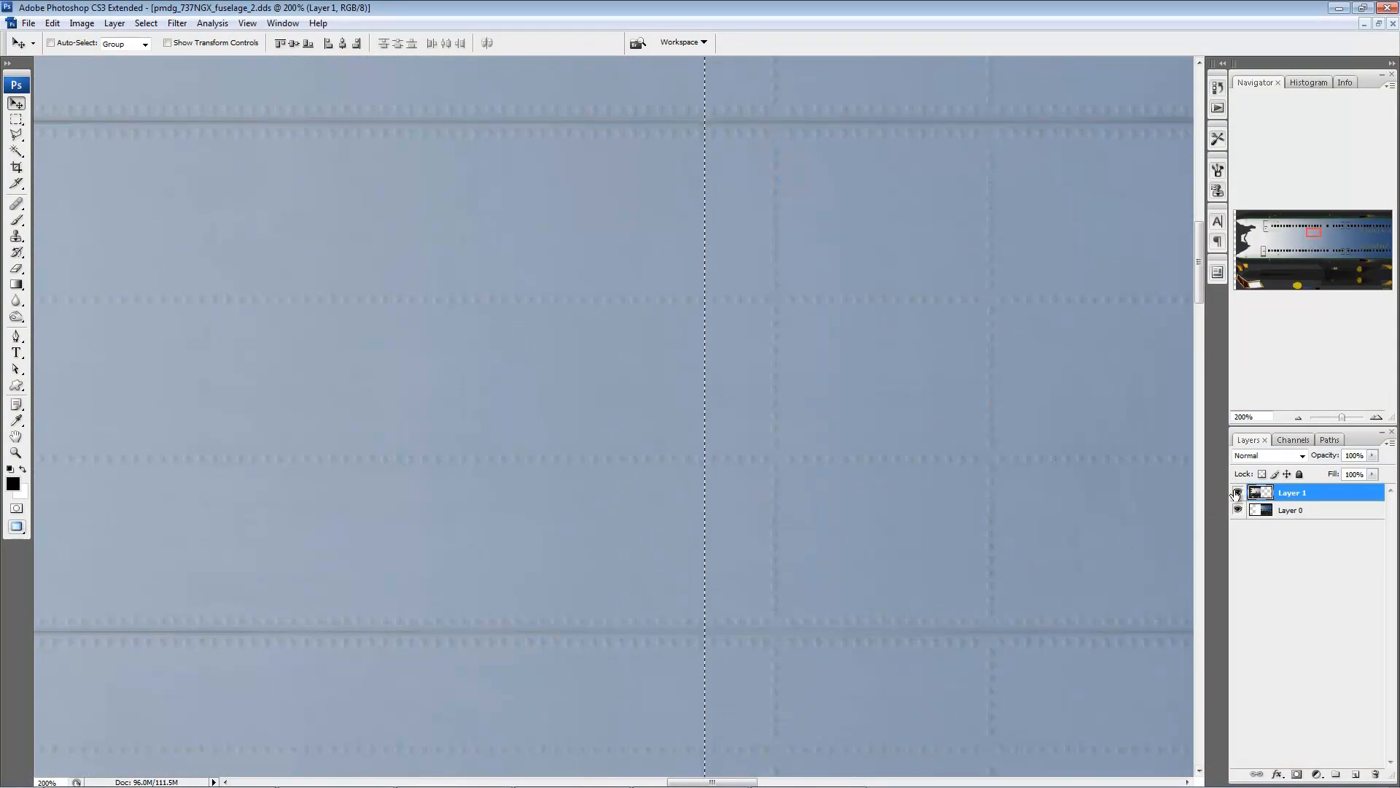
{"action": "key", "text": "ctrl+d"}
{"action": "left_click_drag", "start_coordinate": [727, 583], "coordinate": [743, 235]}
{"action": "left_click_drag", "start_coordinate": [778, 540], "coordinate": [788, 398]}
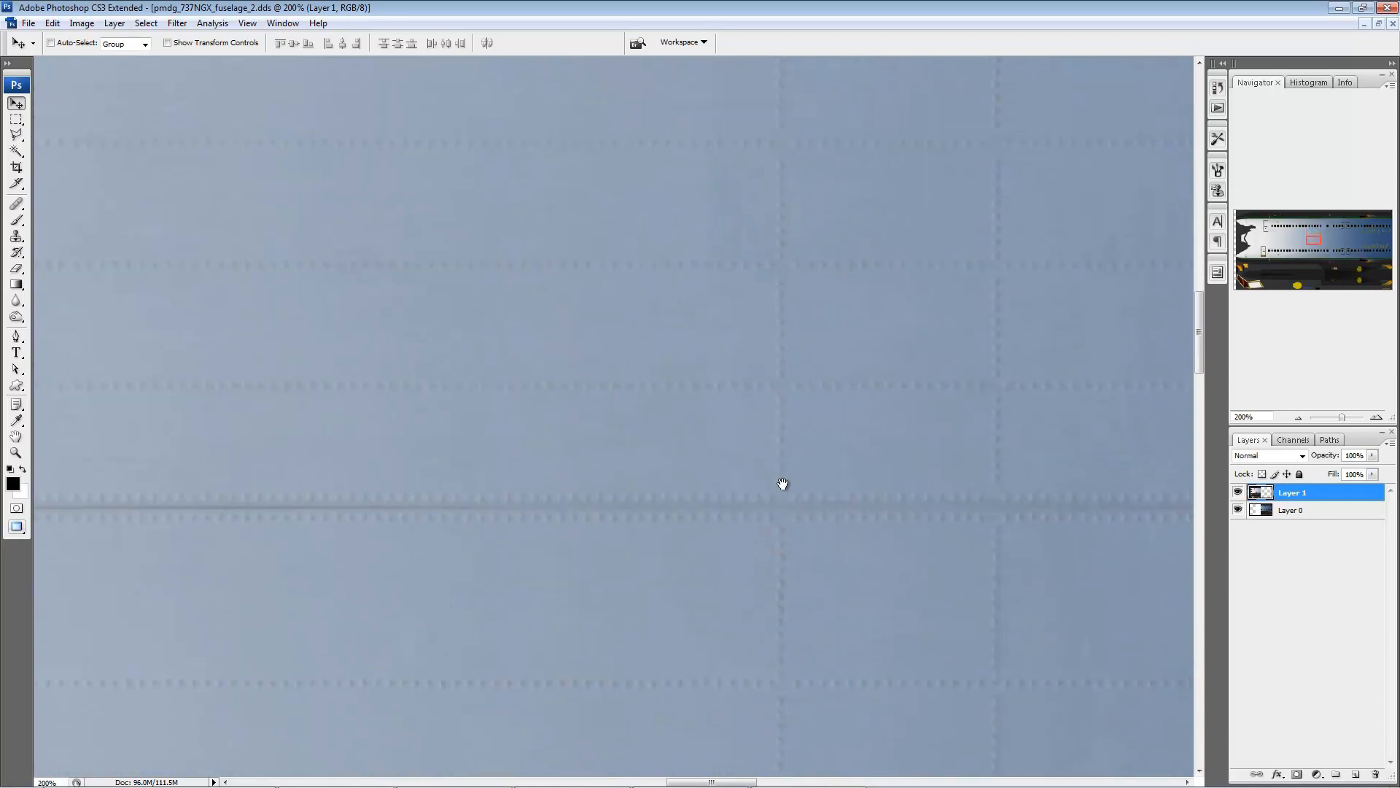
- Nudge Layer 1 forward and back into place repeatedly to expose where the two fuselage sections join
{"action": "key", "text": "Left"}
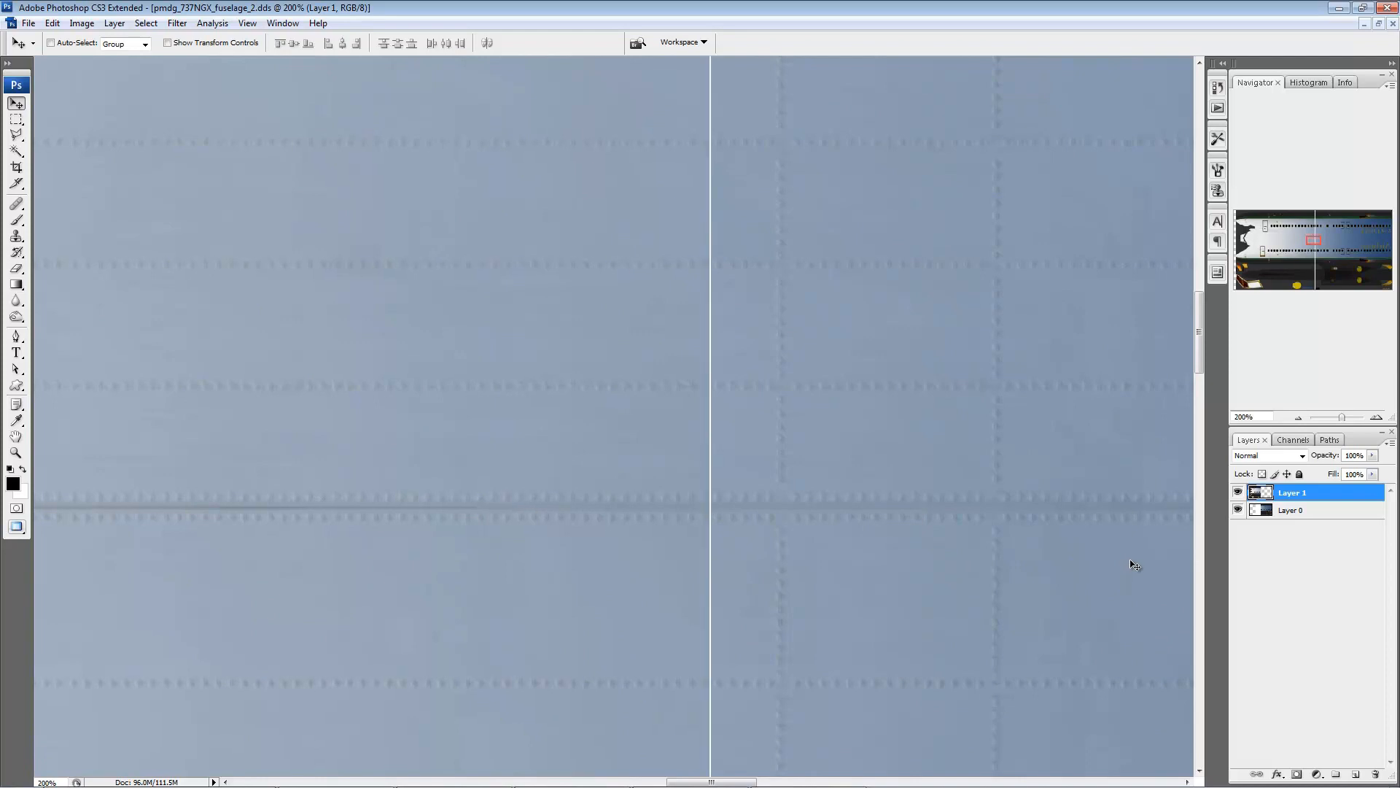
{"action": "key", "text": "Right"}
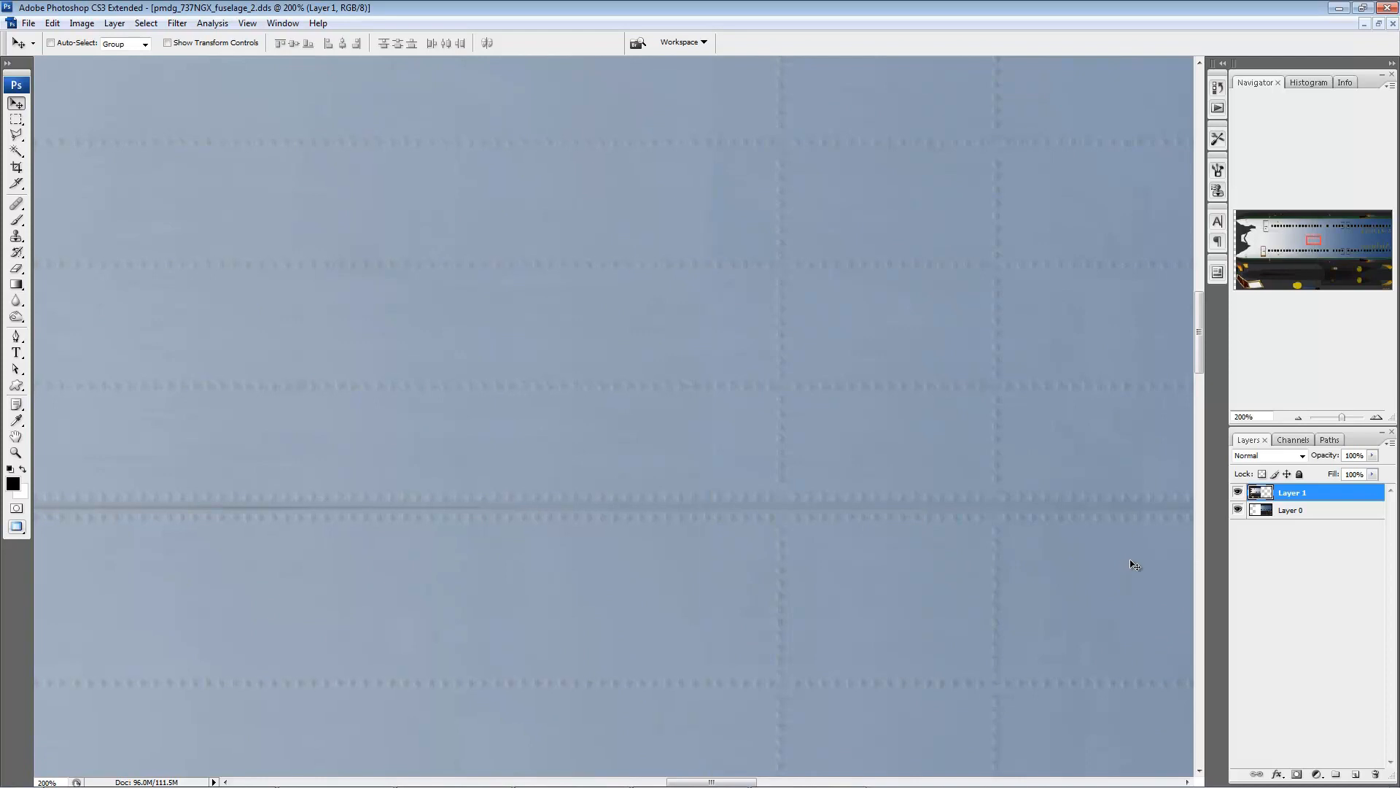
{"action": "key", "text": "Left"}
{"action": "key", "text": "Right"}
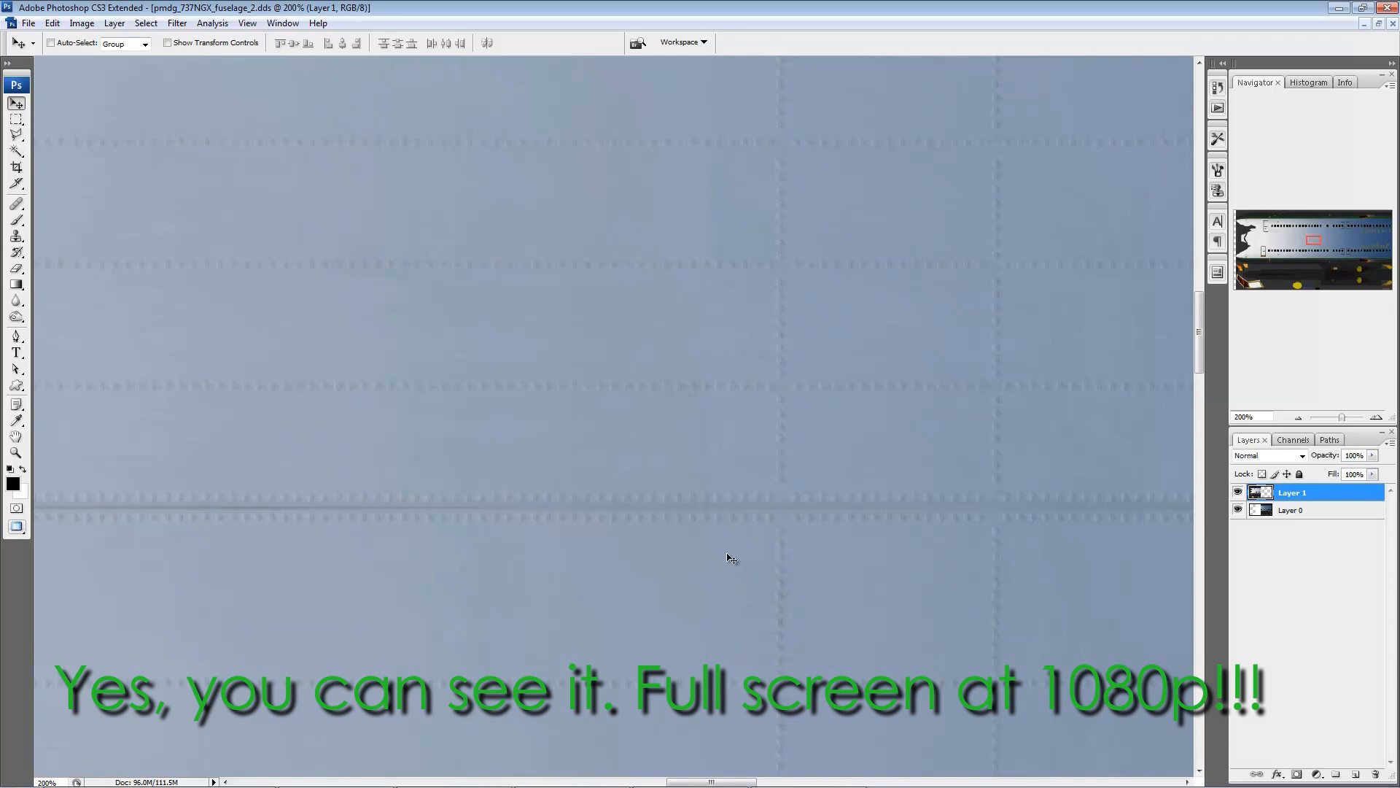
- Examine the join at 200% from the crown past the lower window row and green cheatlines to the dark belly
{"action": "left_click_drag", "start_coordinate": [762, 679], "coordinate": [672, 151]}
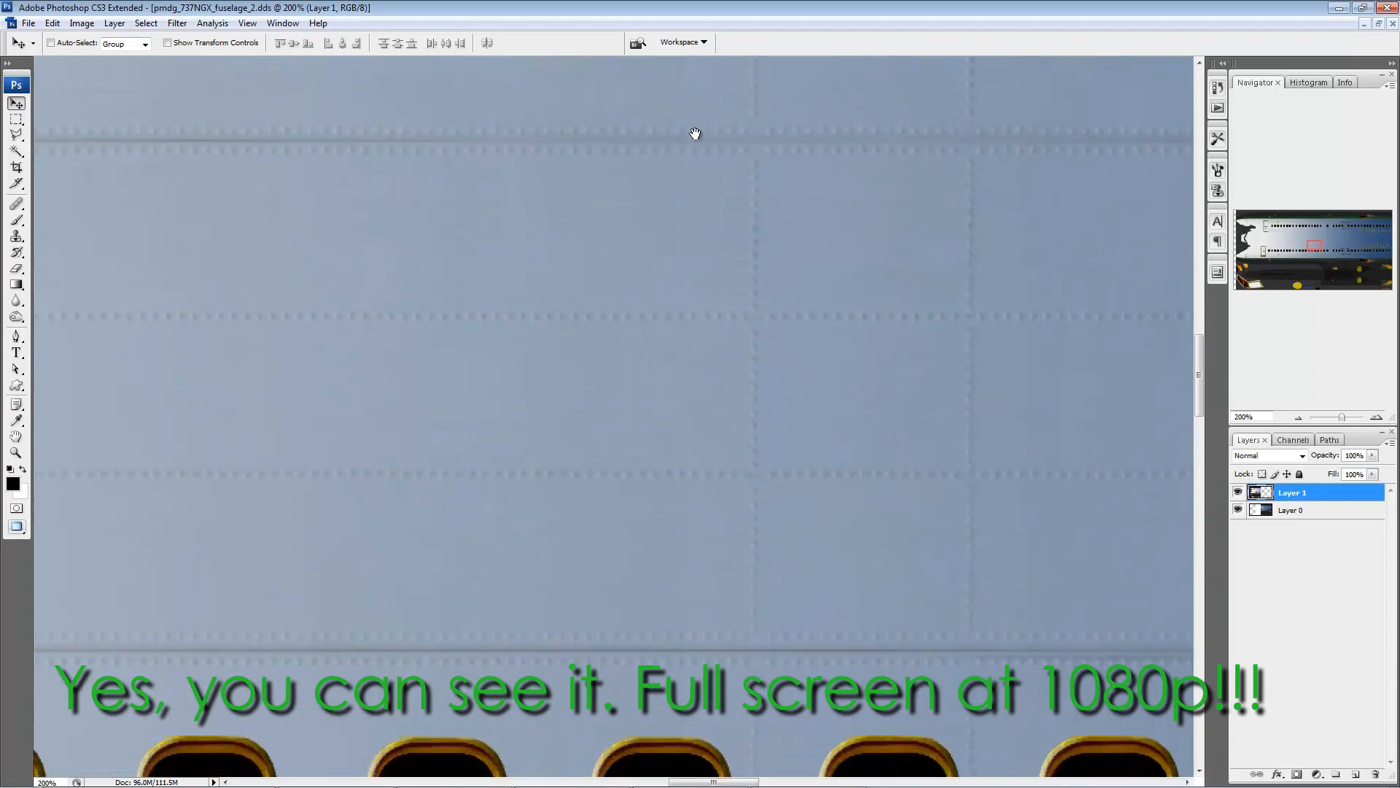
{"action": "left_click_drag", "start_coordinate": [703, 603], "coordinate": [687, 303]}
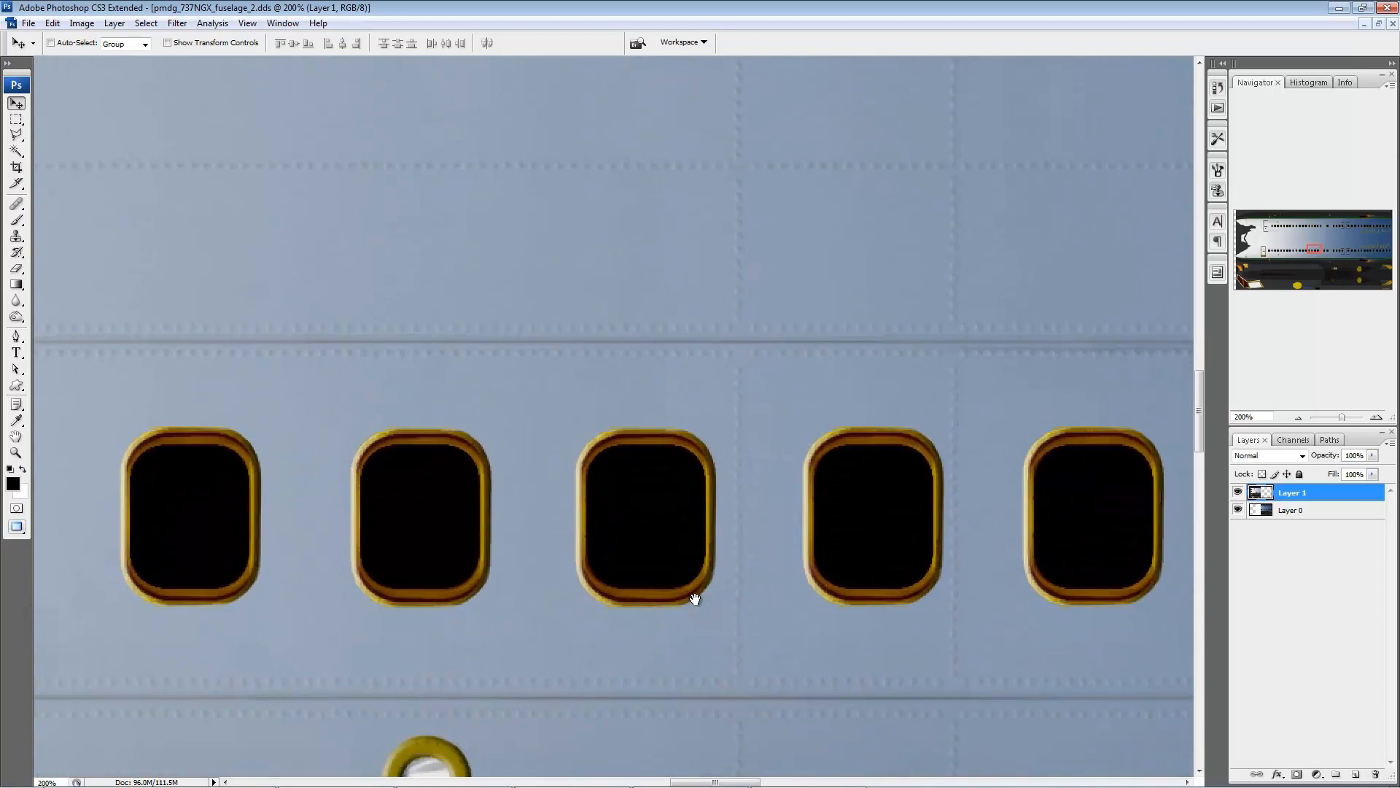
{"action": "left_click_drag", "start_coordinate": [700, 616], "coordinate": [716, 313]}
{"action": "left_click_drag", "start_coordinate": [746, 651], "coordinate": [763, 447]}
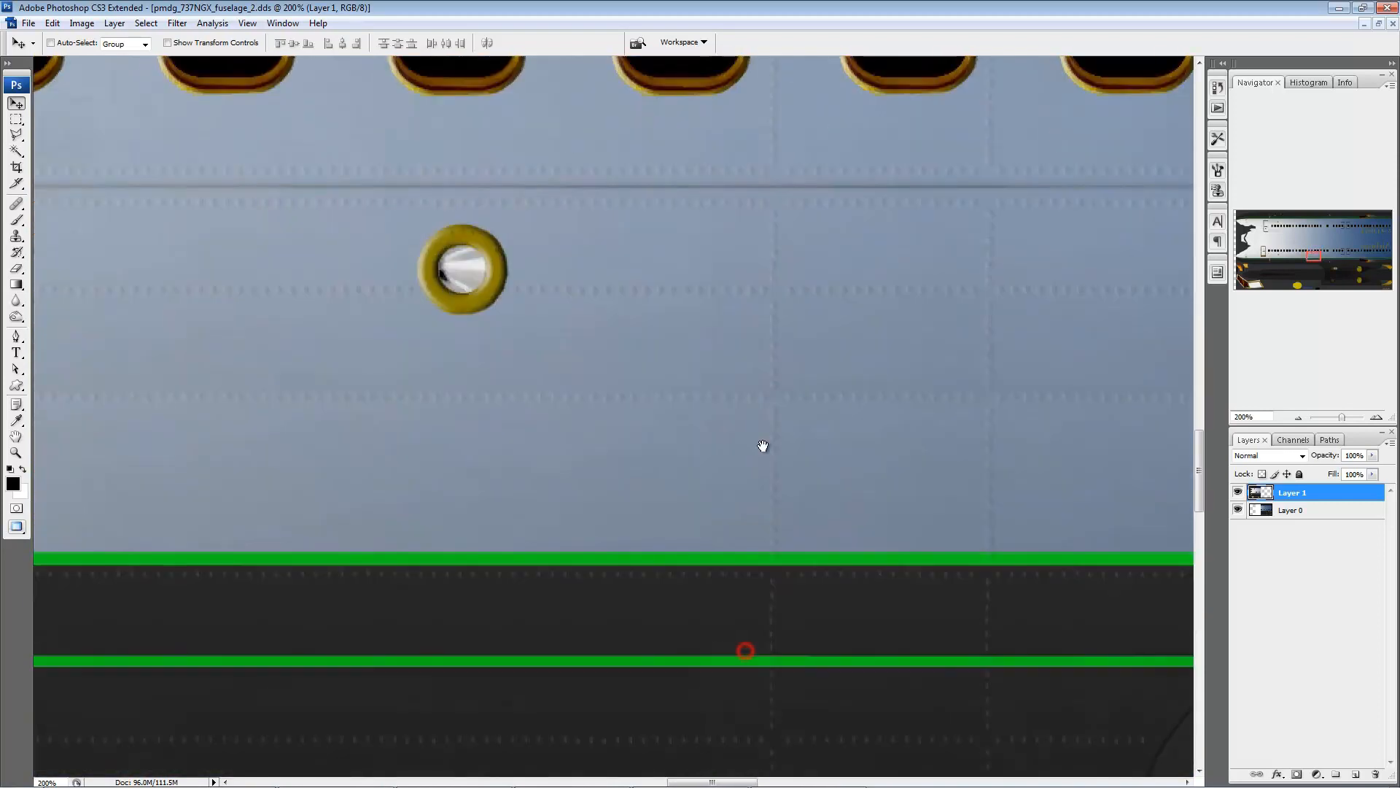
{"action": "left_click_drag", "start_coordinate": [753, 619], "coordinate": [728, 431]}
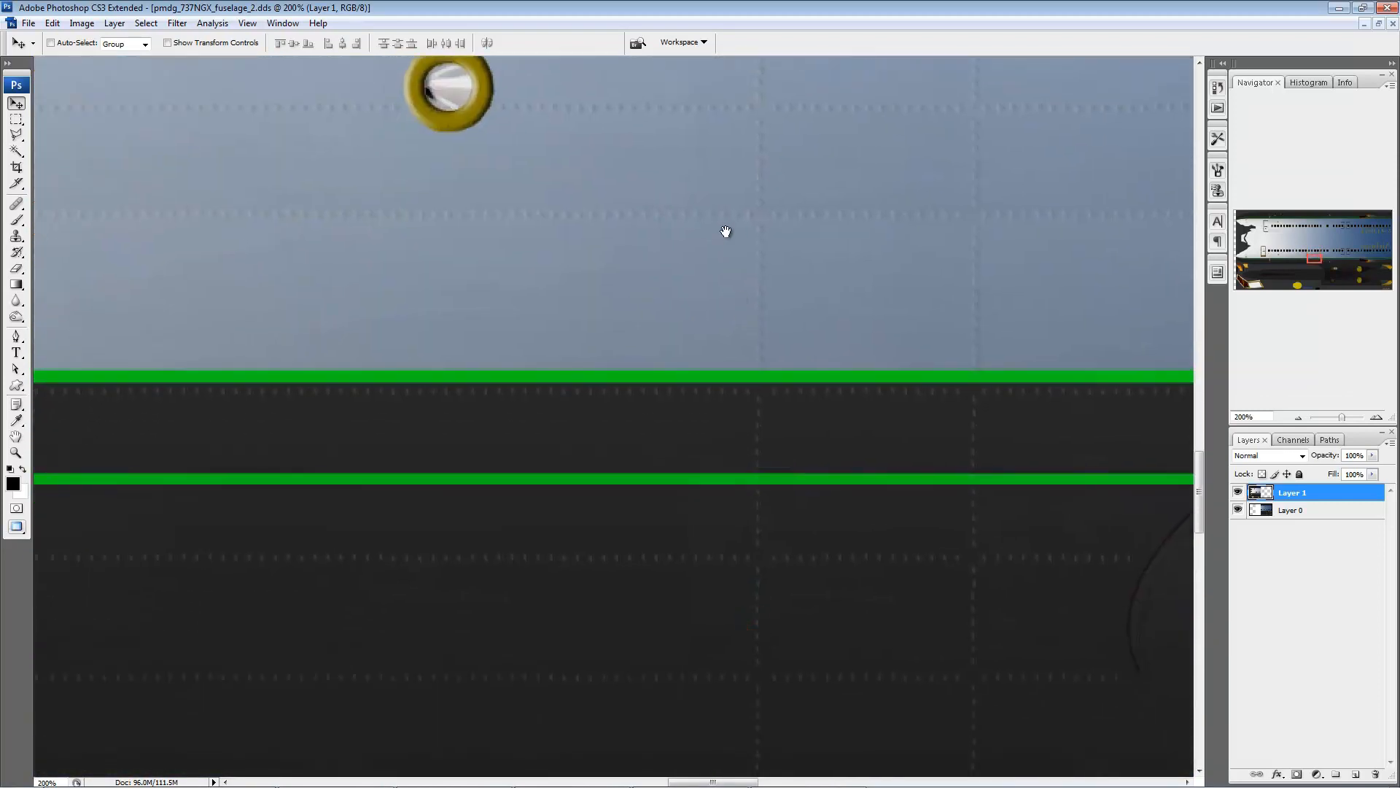
{"action": "left_click_drag", "start_coordinate": [713, 222], "coordinate": [705, 240]}
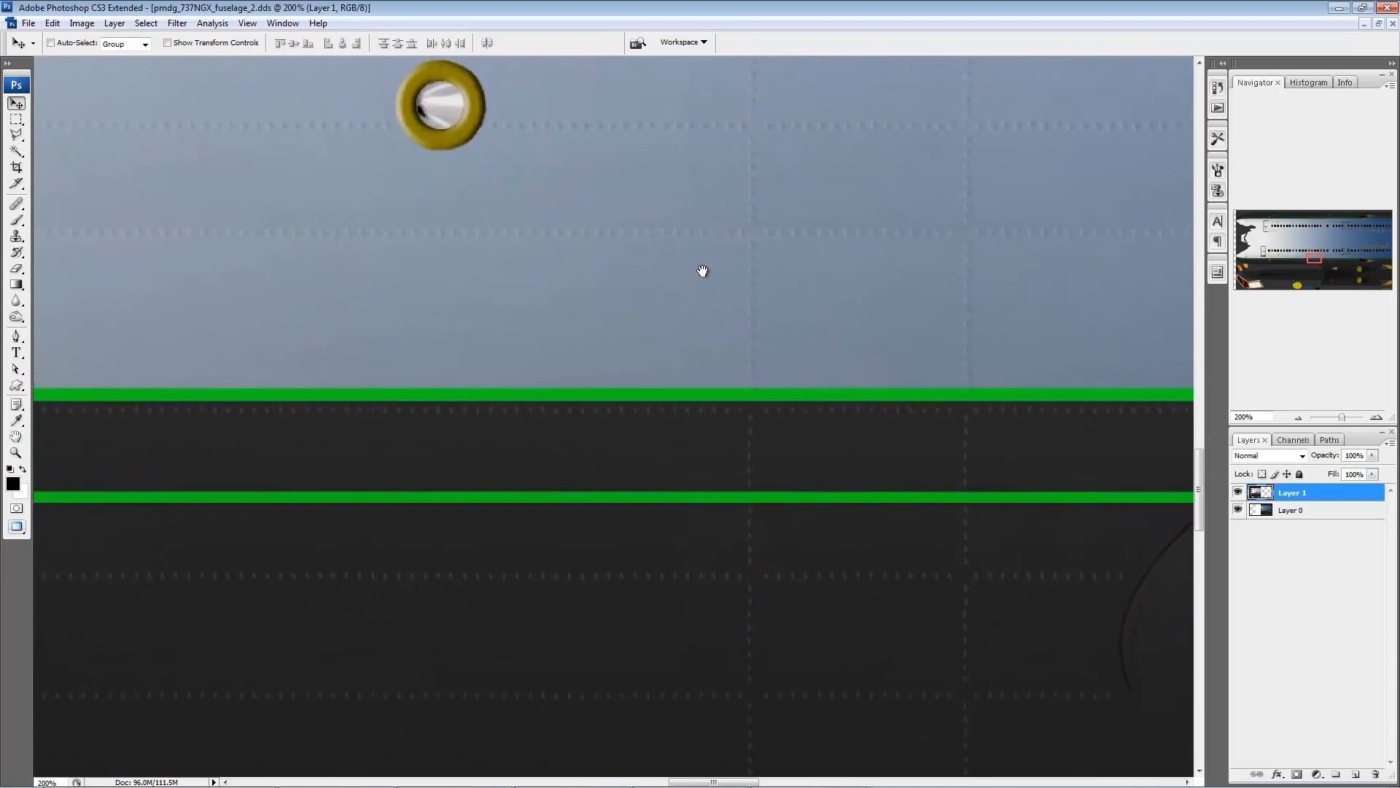
{"action": "left_click_drag", "start_coordinate": [733, 475], "coordinate": [707, 231]}
{"action": "left_click_drag", "start_coordinate": [743, 584], "coordinate": [765, 312]}
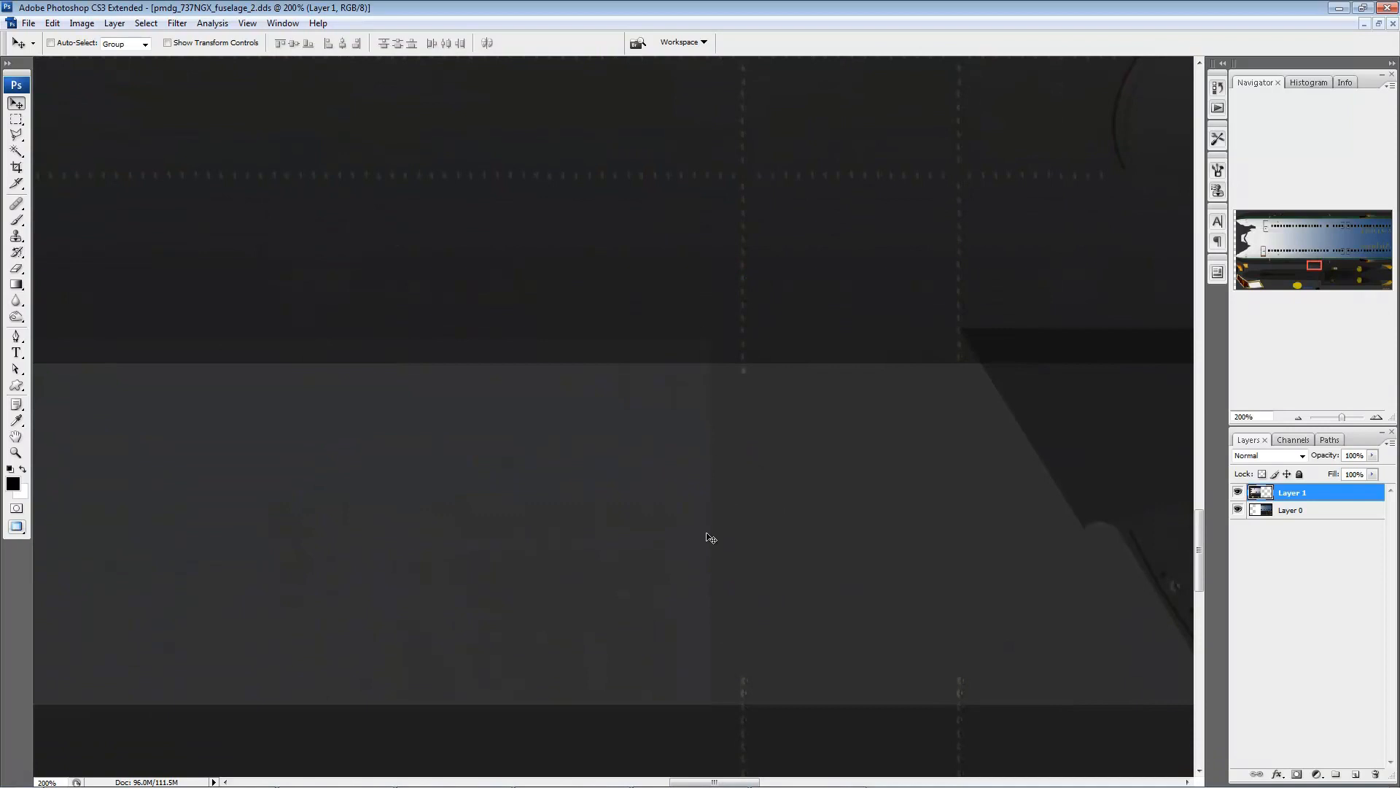
- Return to floating windows, bring the Untitled-1 document forward, and view the Line FR screenshot's upper fuselage at 100%
{"action": "key", "text": "f"}
{"action": "key", "text": "f"}
{"action": "key", "text": "f"}
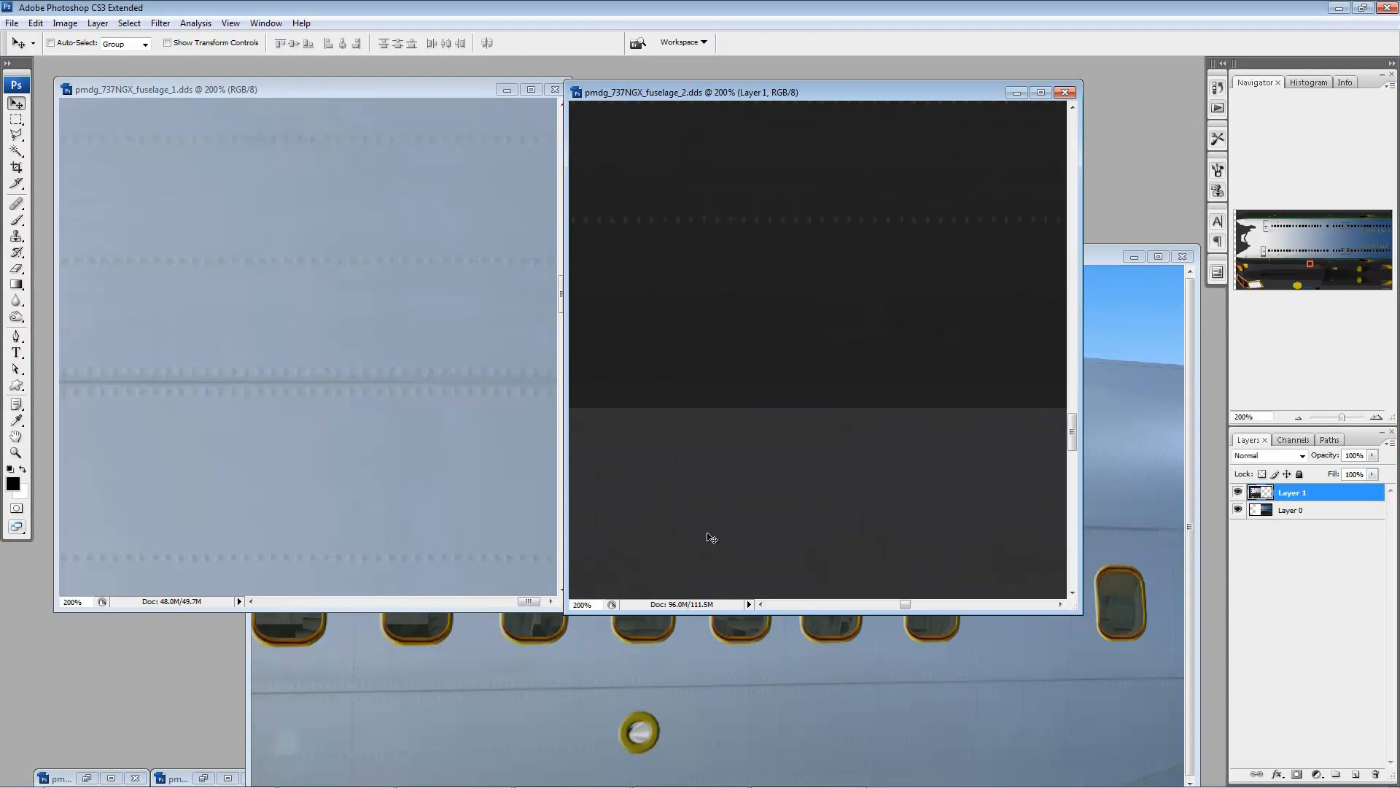
{"action": "left_click", "coordinate": [1102, 257]}
{"action": "key", "text": "m"}
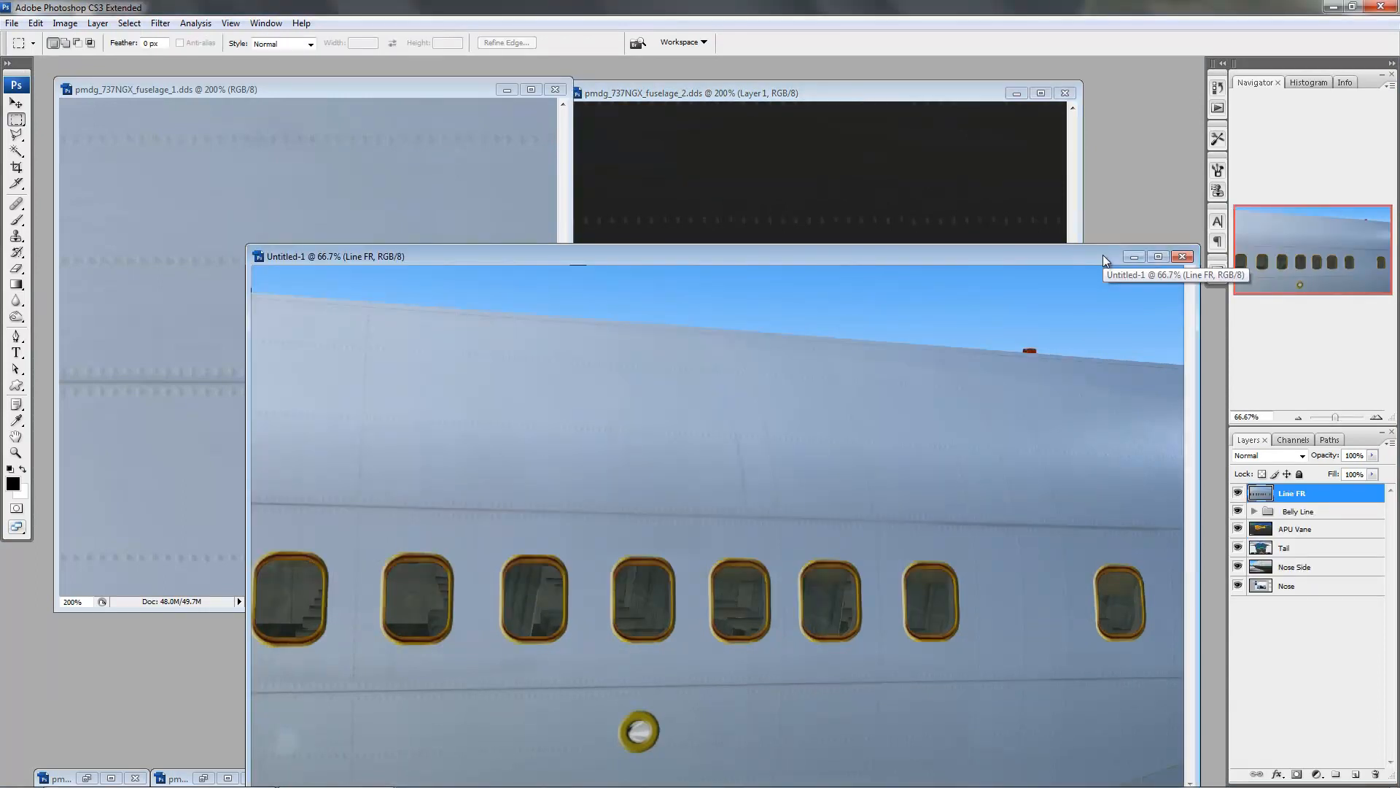
{"action": "left_click_drag", "start_coordinate": [1102, 256], "coordinate": [1072, 202]}
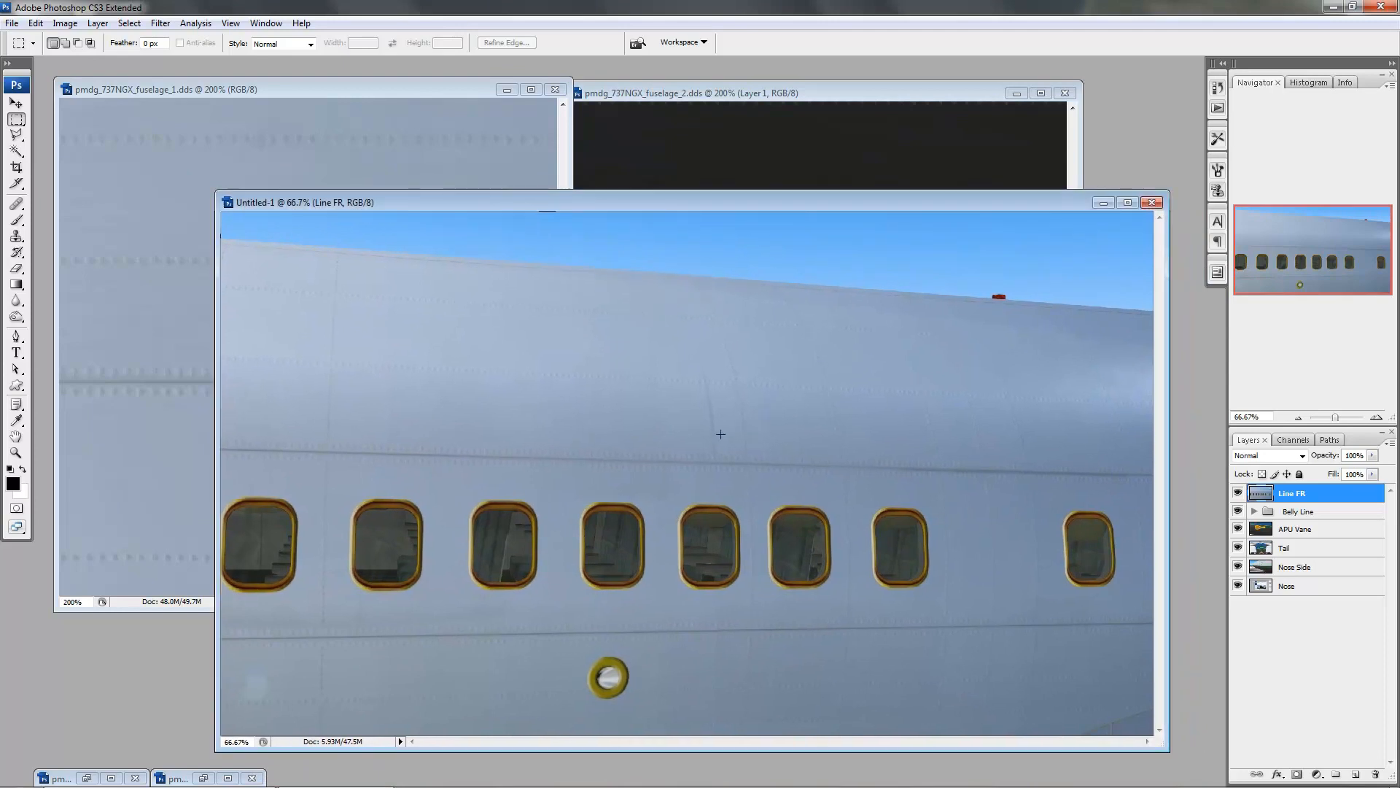
{"action": "left_click", "coordinate": [703, 415], "text": "ctrl"}
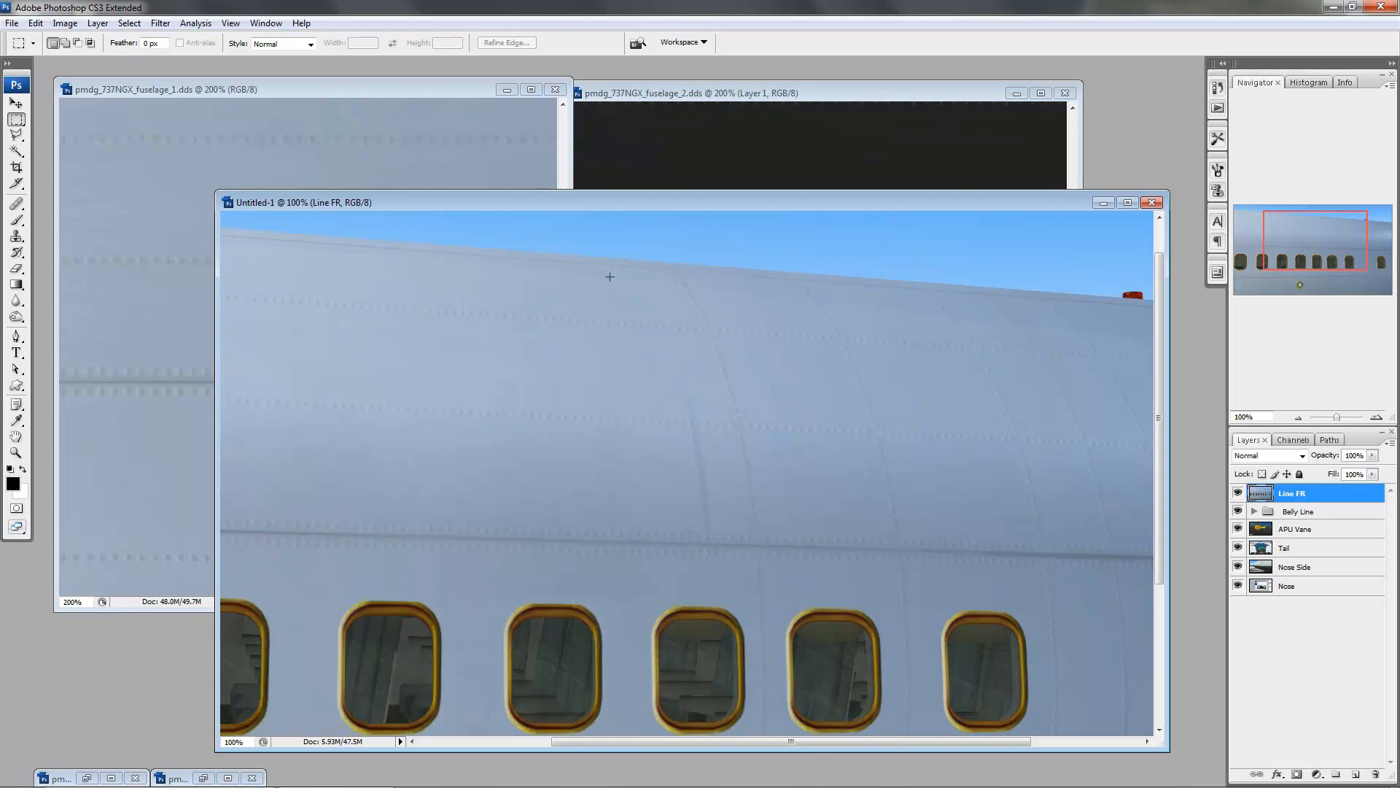
- Open pmdg_7378NGX_fuselage_master.psd from the DA Clean folder and show it in full-screen mode
{"action": "key", "text": "ctrl+o"}
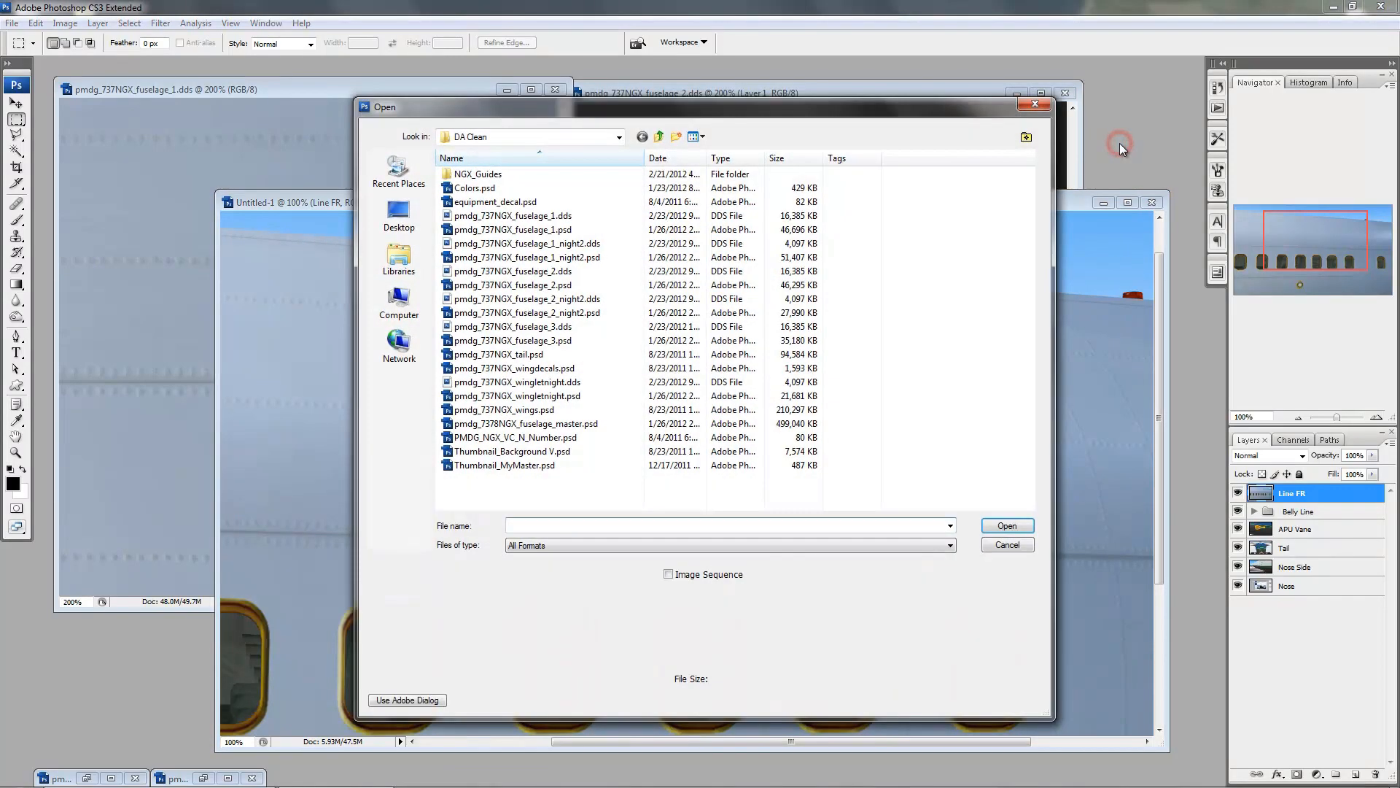
{"action": "left_click", "coordinate": [546, 423]}
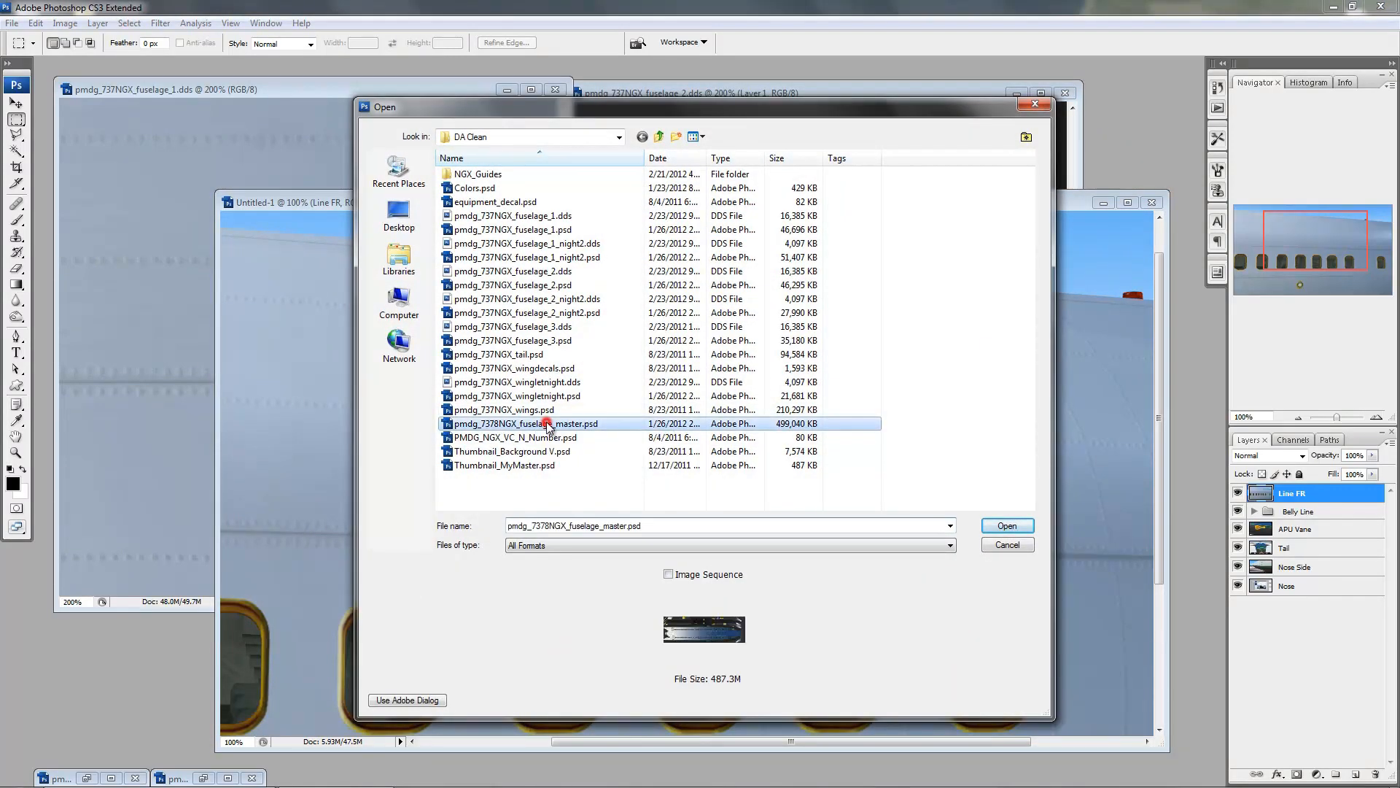
{"action": "left_click", "coordinate": [1006, 525]}
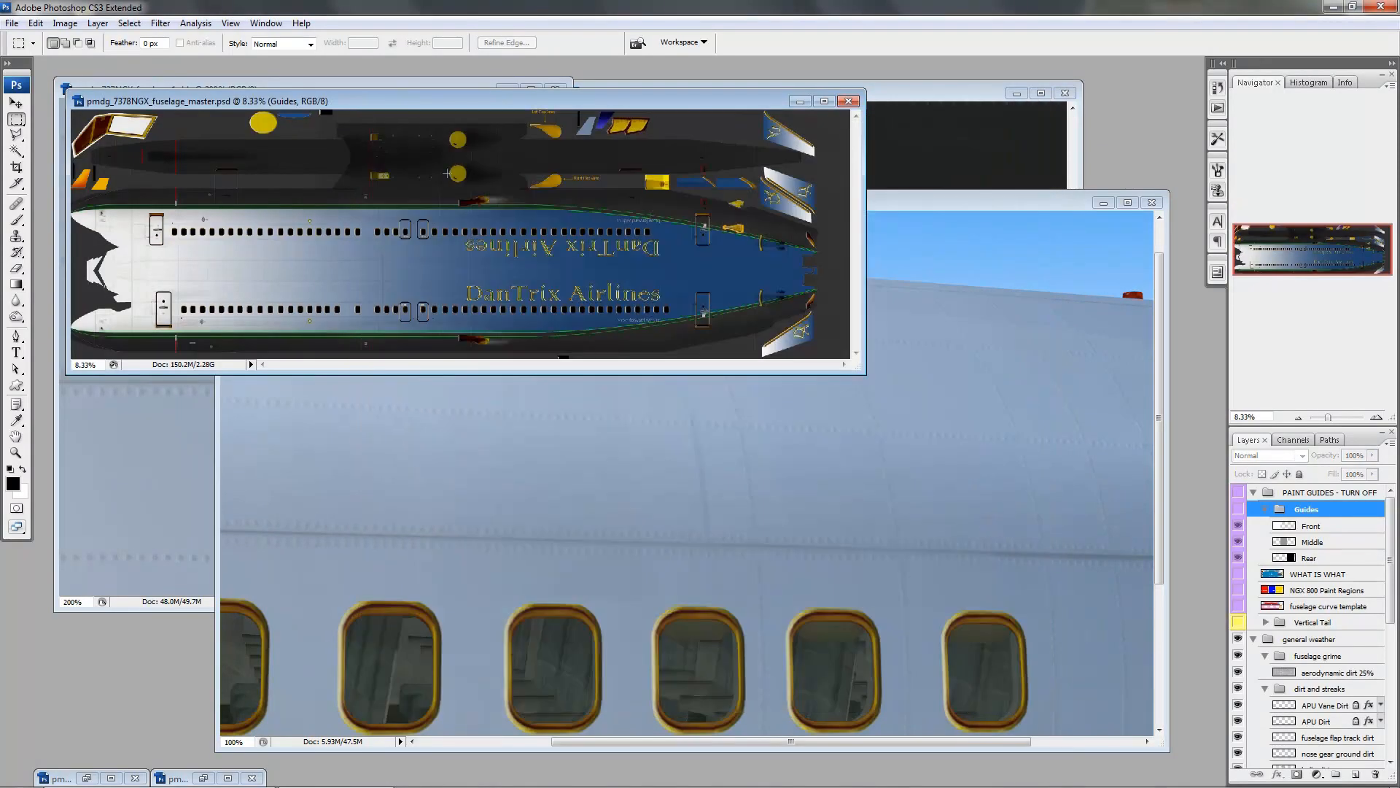
{"action": "left_click_drag", "start_coordinate": [427, 100], "coordinate": [611, 237]}
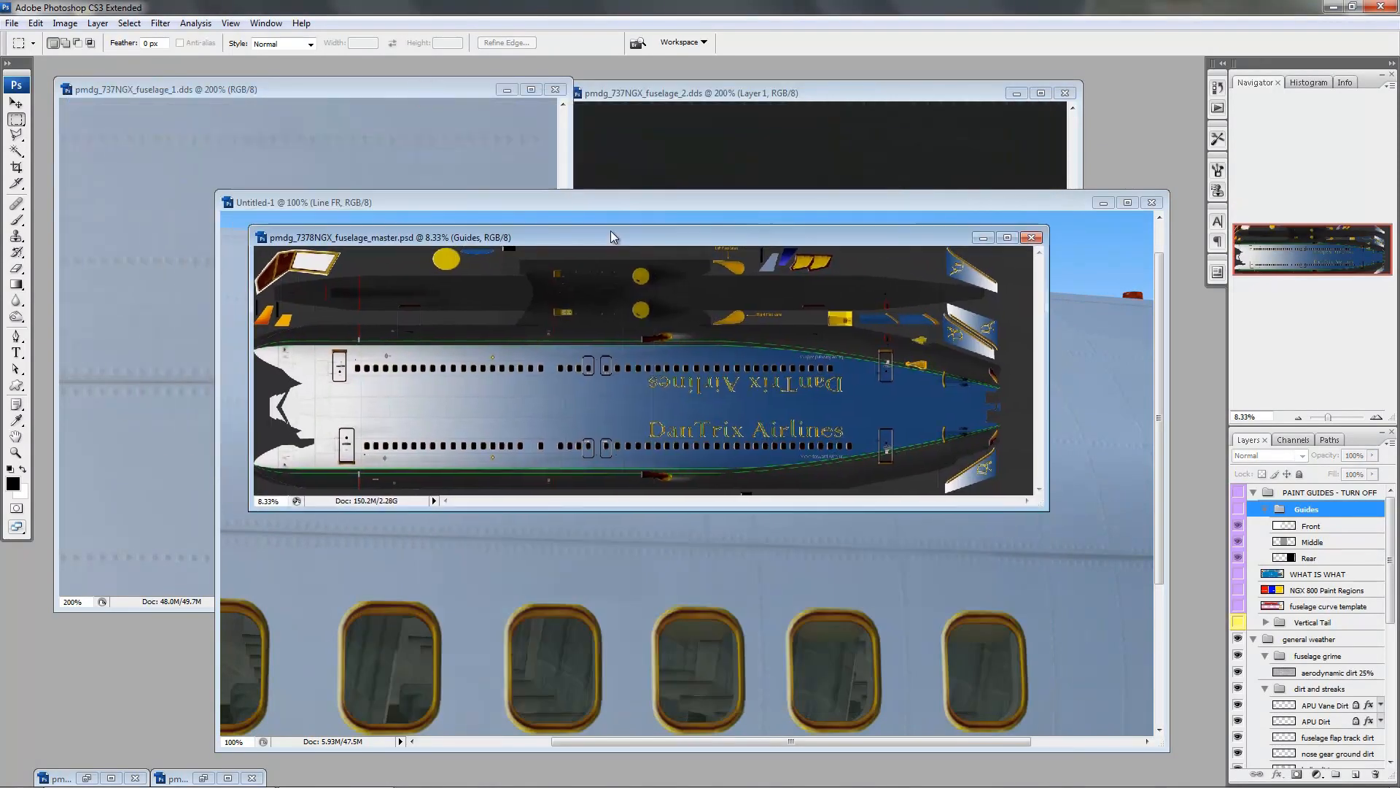
{"action": "key", "text": "f"}
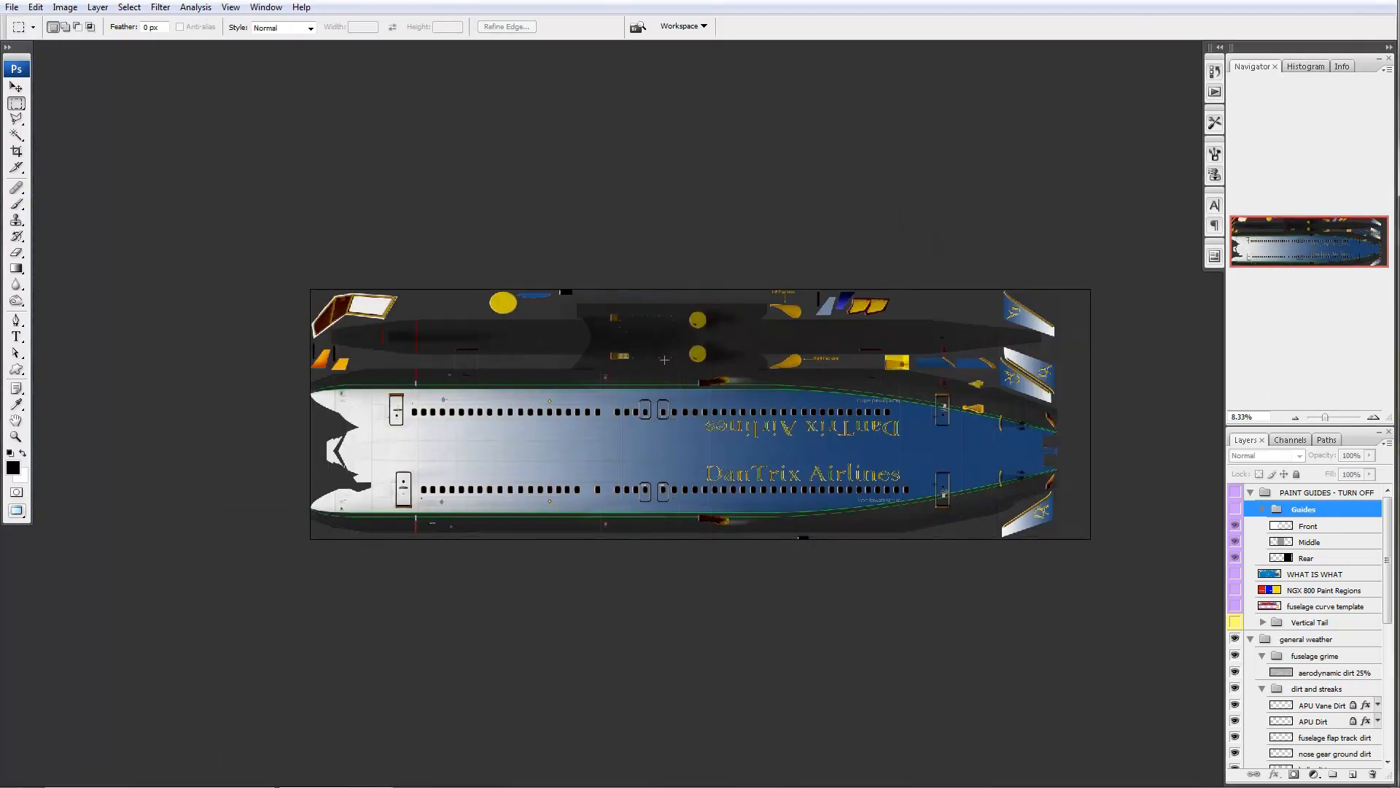
- Load the Front guide layer's outline as a selection and inspect the front-to-middle section boundary at 200%
{"action": "left_click", "coordinate": [1283, 530], "text": "ctrl"}
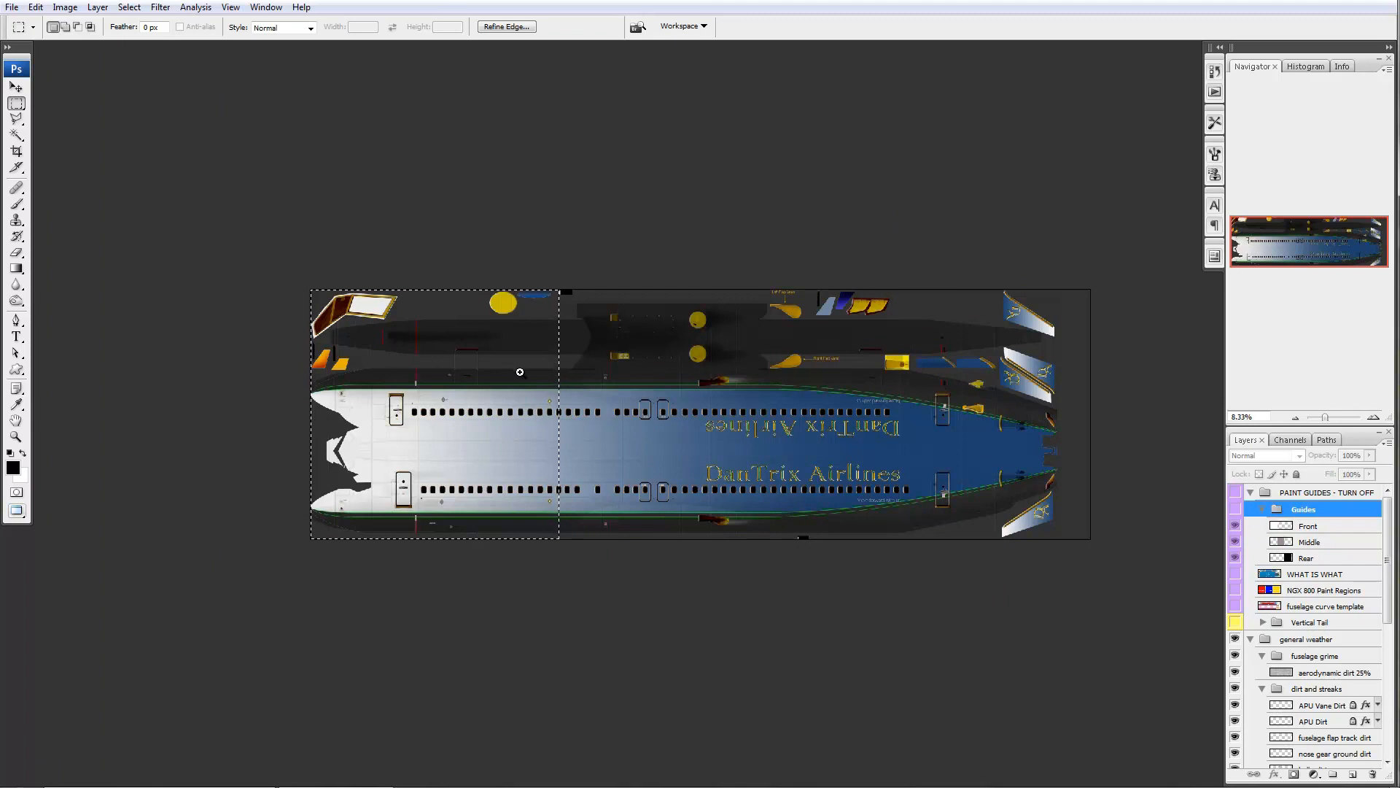
{"action": "left_click_drag", "start_coordinate": [514, 361], "coordinate": [608, 524]}
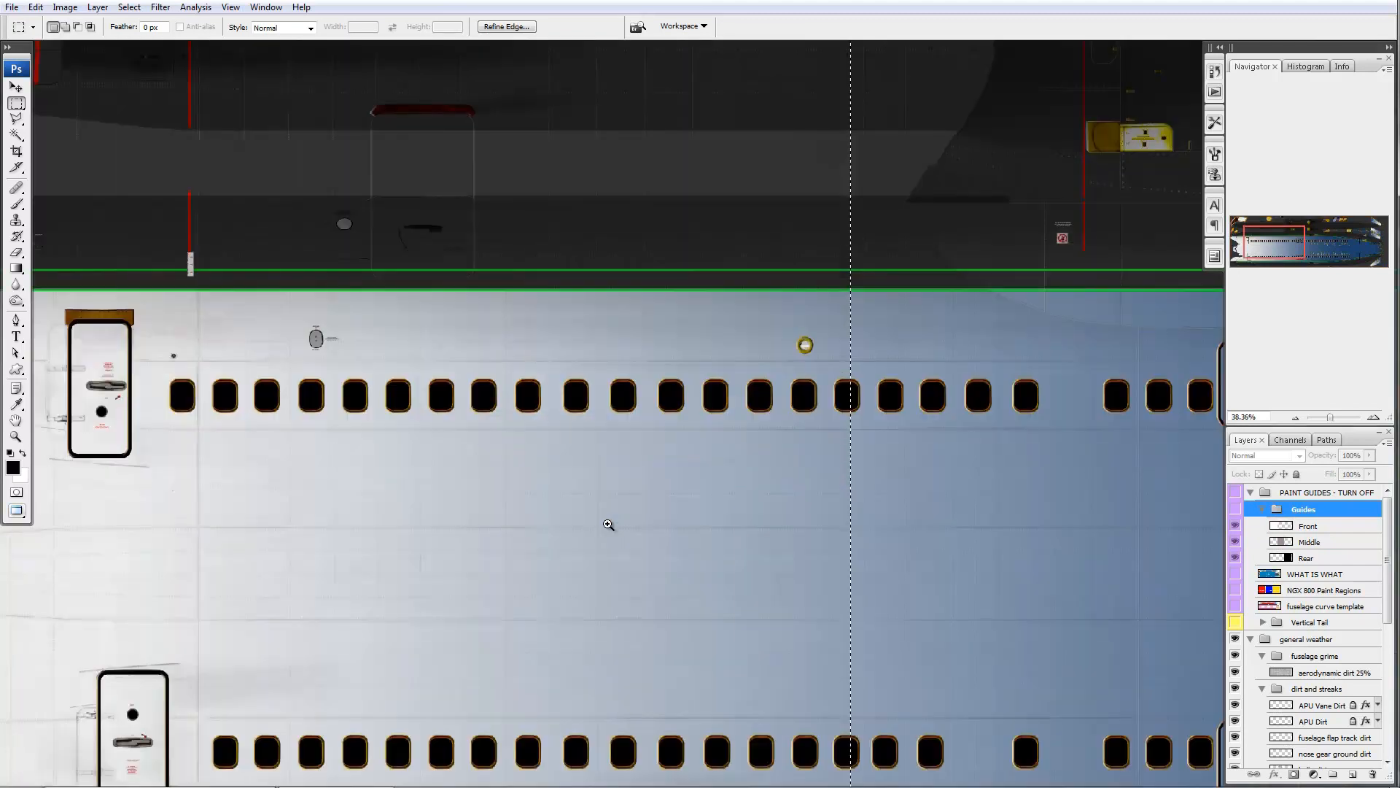
{"action": "left_click", "coordinate": [846, 534]}
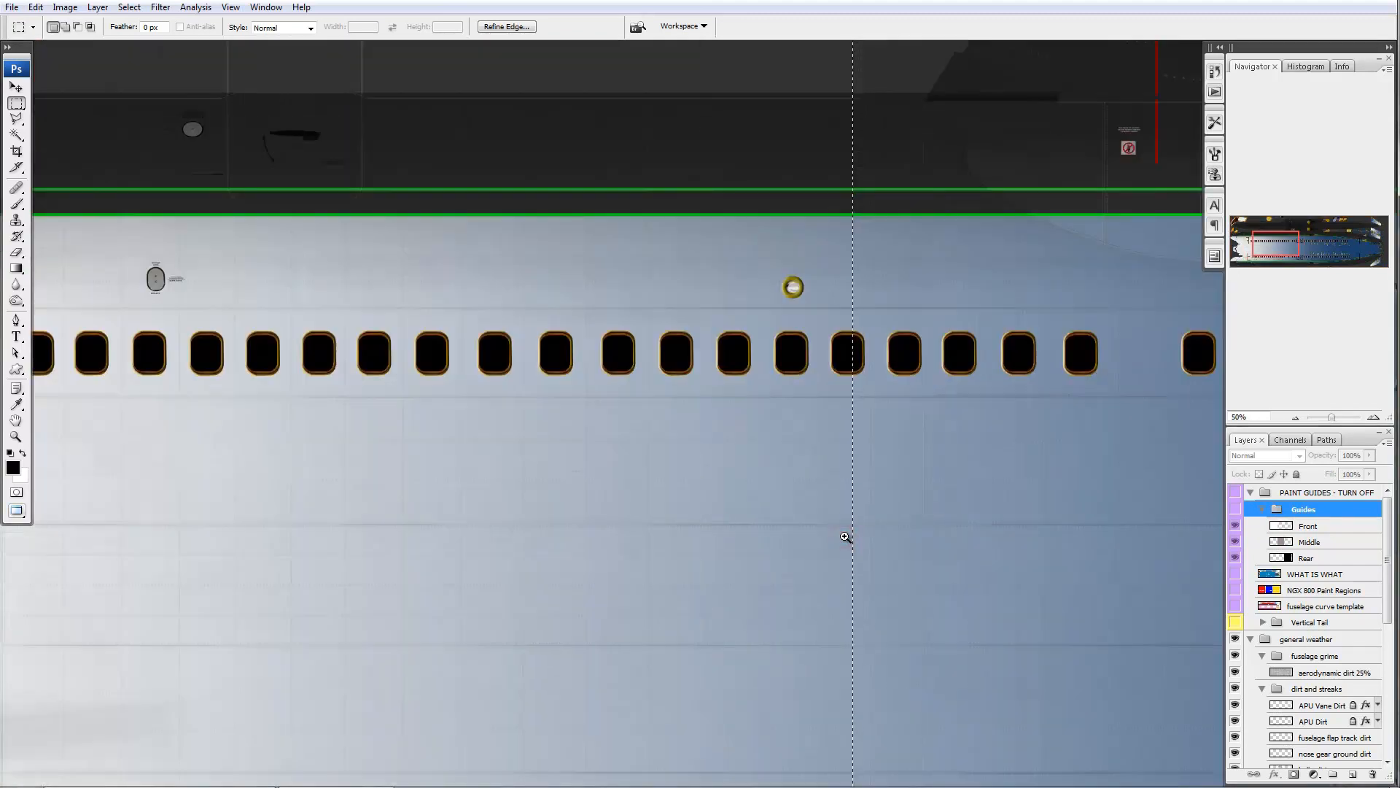
{"action": "left_click", "coordinate": [860, 539]}
{"action": "left_click", "coordinate": [860, 536]}
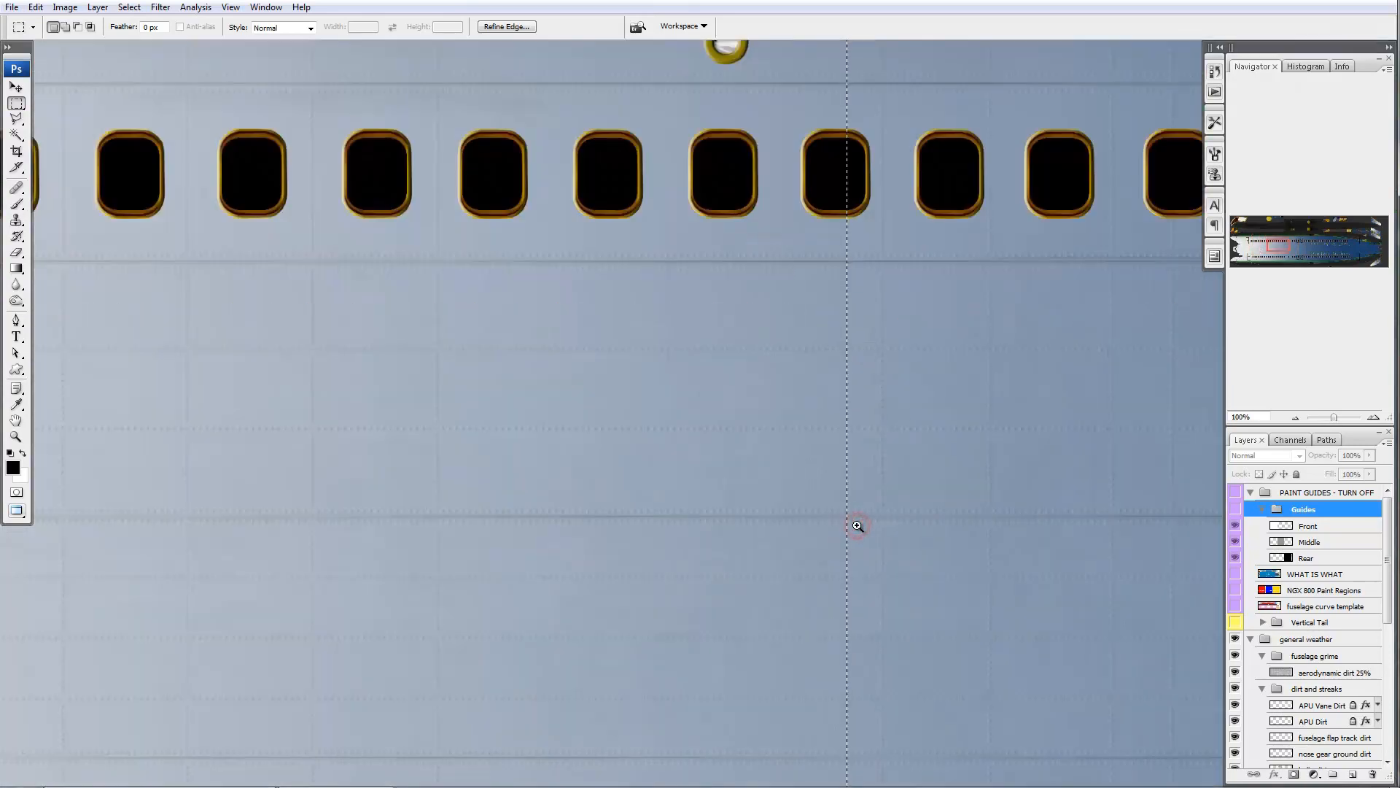
{"action": "left_click", "coordinate": [856, 525]}
{"action": "left_click_drag", "start_coordinate": [872, 553], "coordinate": [731, 287]}
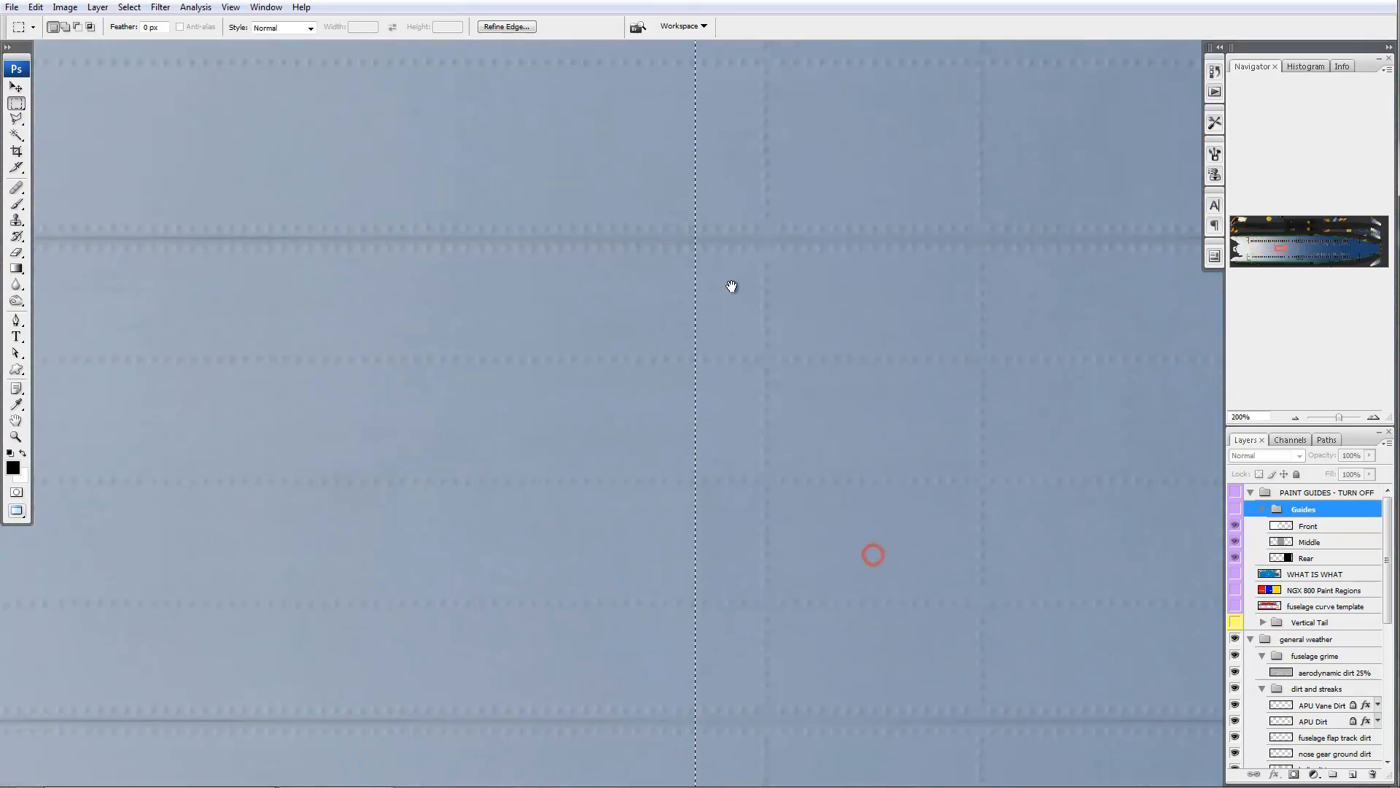
{"action": "left_click", "coordinate": [846, 527]}
- With the selection cleared, examine the master's section boundary down through the windows and green stripes to the belly
{"action": "left_click_drag", "start_coordinate": [703, 694], "coordinate": [679, 248]}
{"action": "left_click_drag", "start_coordinate": [672, 575], "coordinate": [668, 324]}
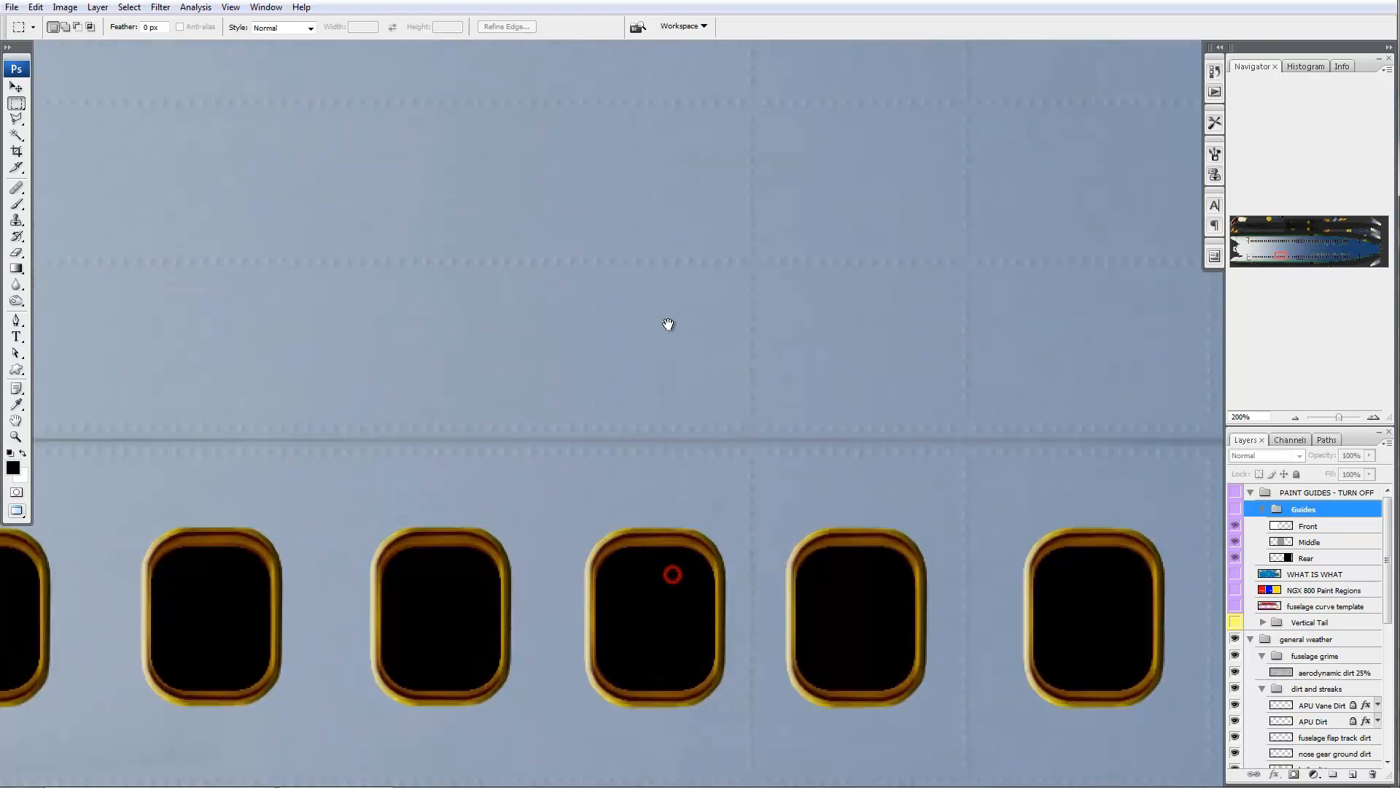
{"action": "left_click_drag", "start_coordinate": [699, 475], "coordinate": [713, 212]}
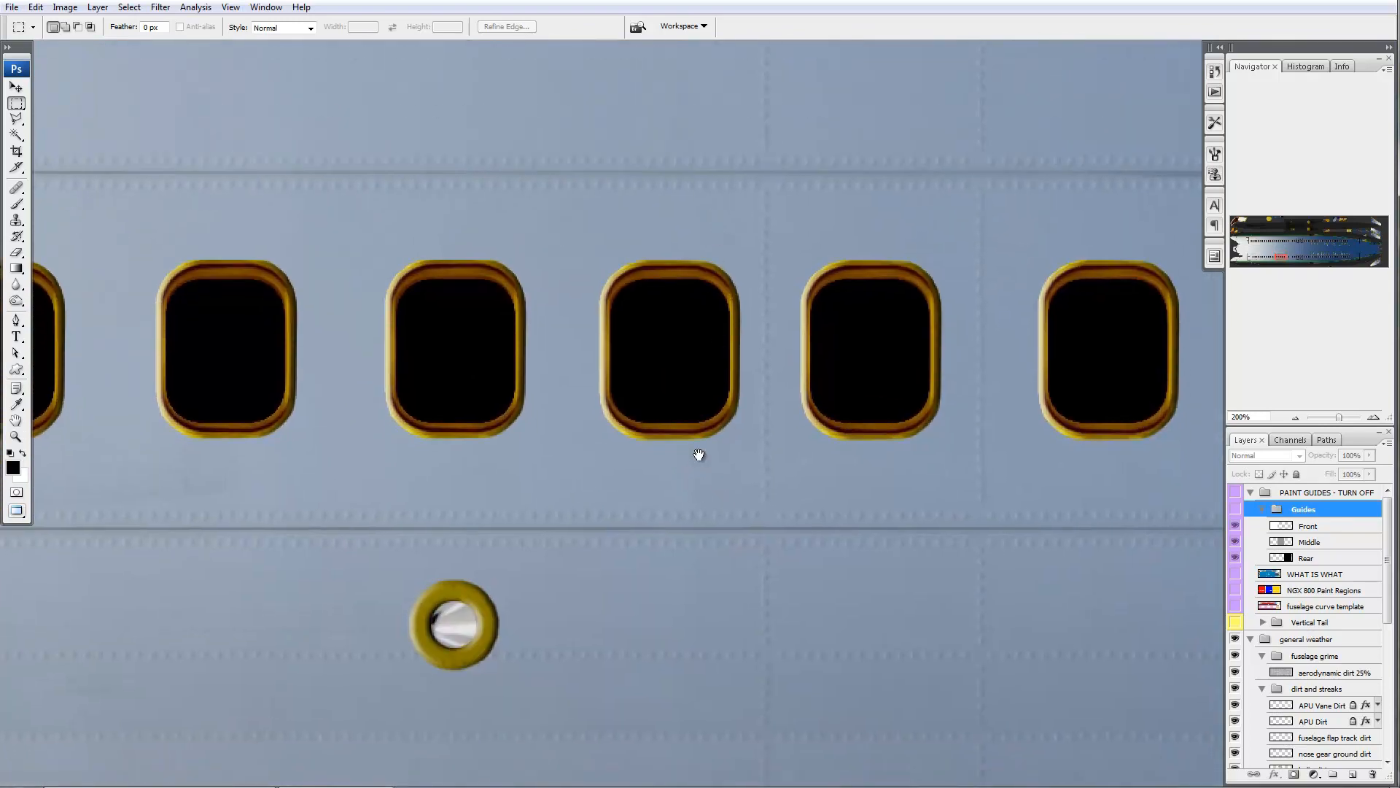
{"action": "left_click_drag", "start_coordinate": [692, 678], "coordinate": [666, 375]}
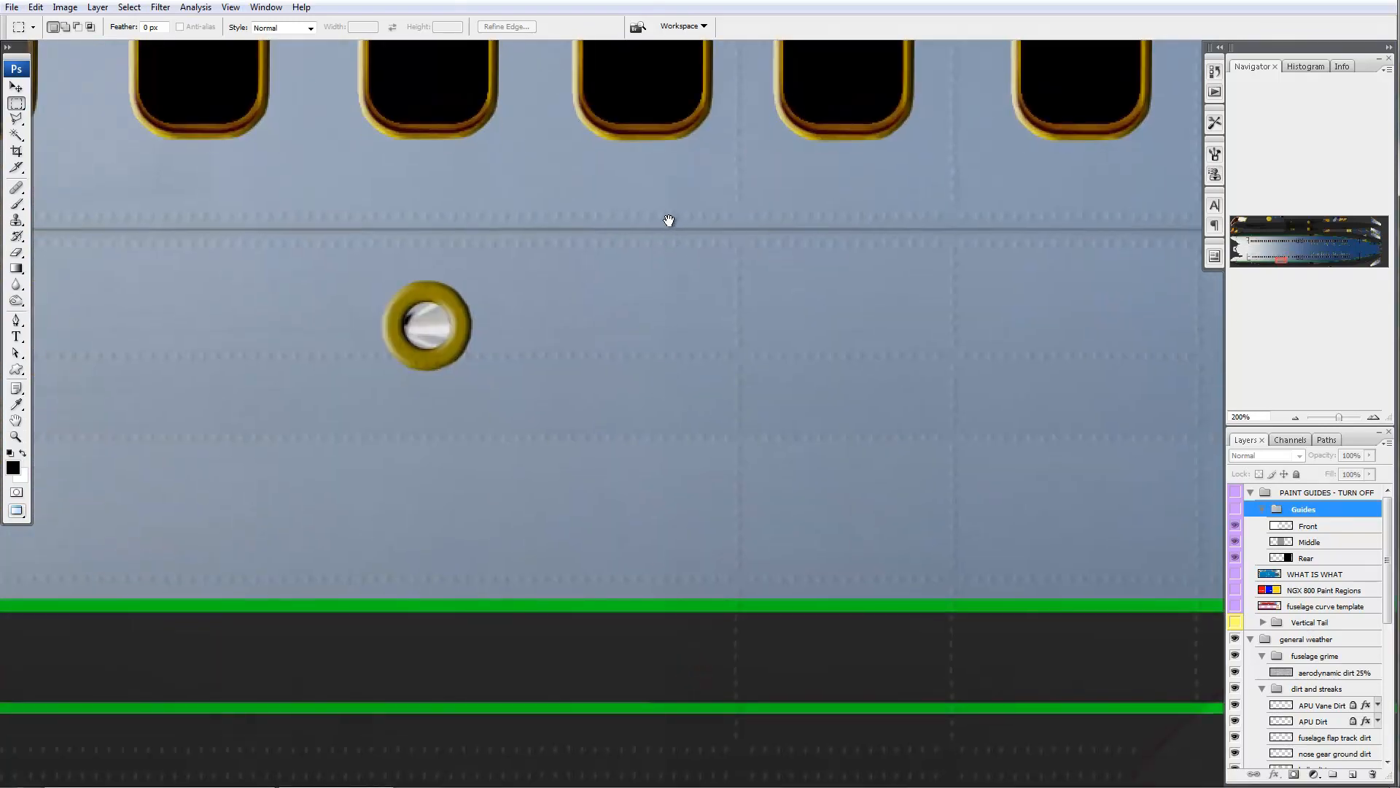
{"action": "left_click_drag", "start_coordinate": [668, 219], "coordinate": [662, 140]}
{"action": "left_click_drag", "start_coordinate": [689, 470], "coordinate": [707, 245]}
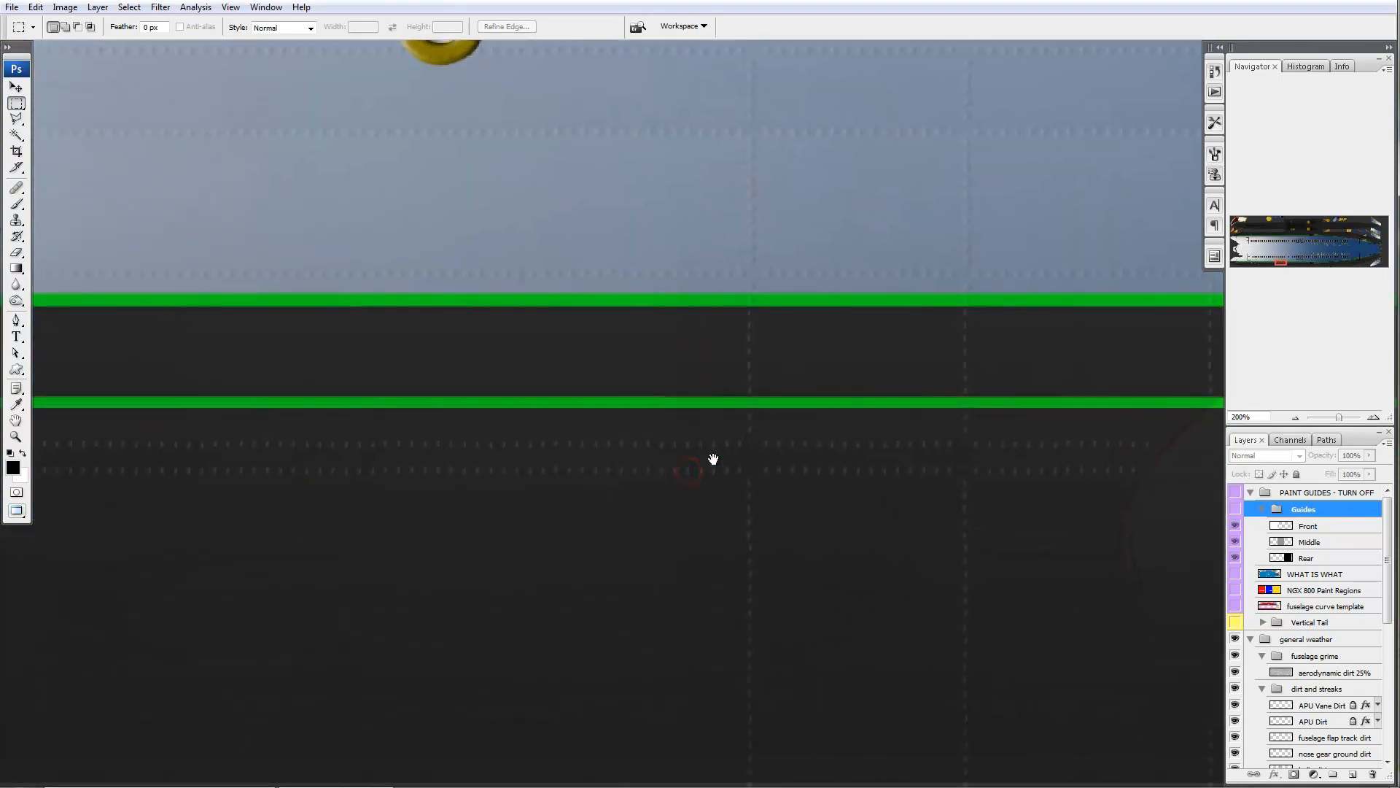
{"action": "left_click_drag", "start_coordinate": [691, 519], "coordinate": [713, 431]}
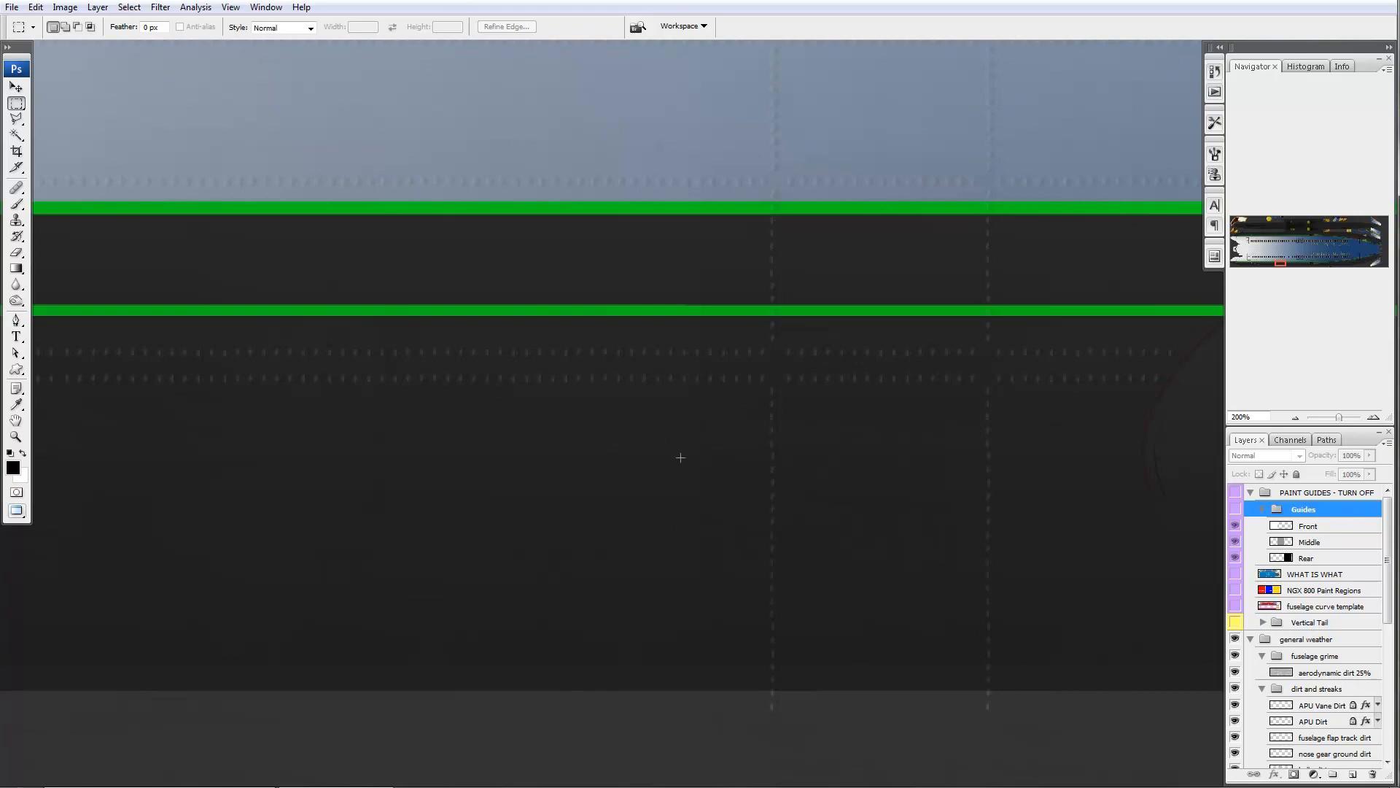
- Recheck the panel lines and rivet rows crossing the section boundary on the master's upper fuselage
{"action": "scroll", "coordinate": [775, 131], "scroll_direction": "up", "scroll_amount": 15}
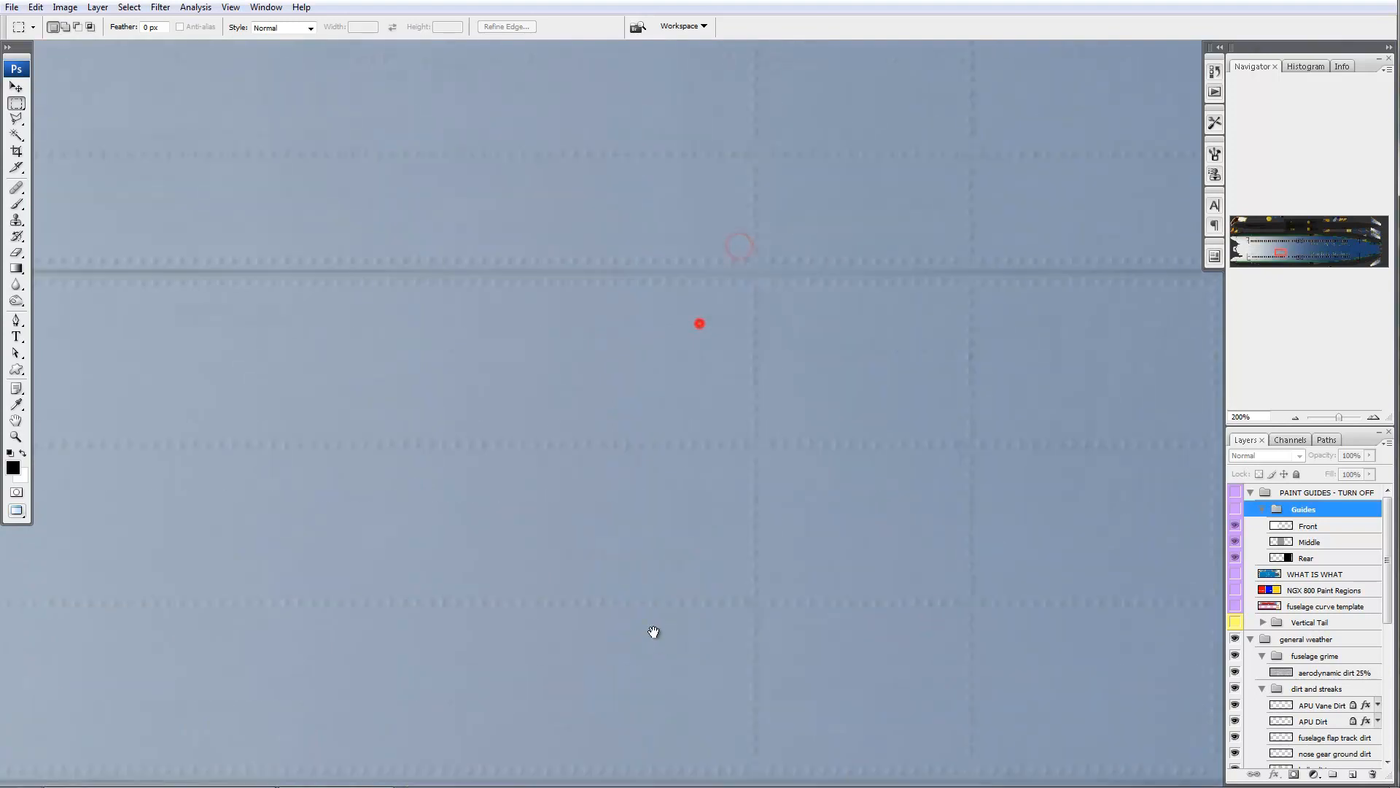
{"action": "left_click_drag", "start_coordinate": [656, 415], "coordinate": [653, 653]}
{"action": "left_click_drag", "start_coordinate": [662, 352], "coordinate": [644, 576]}
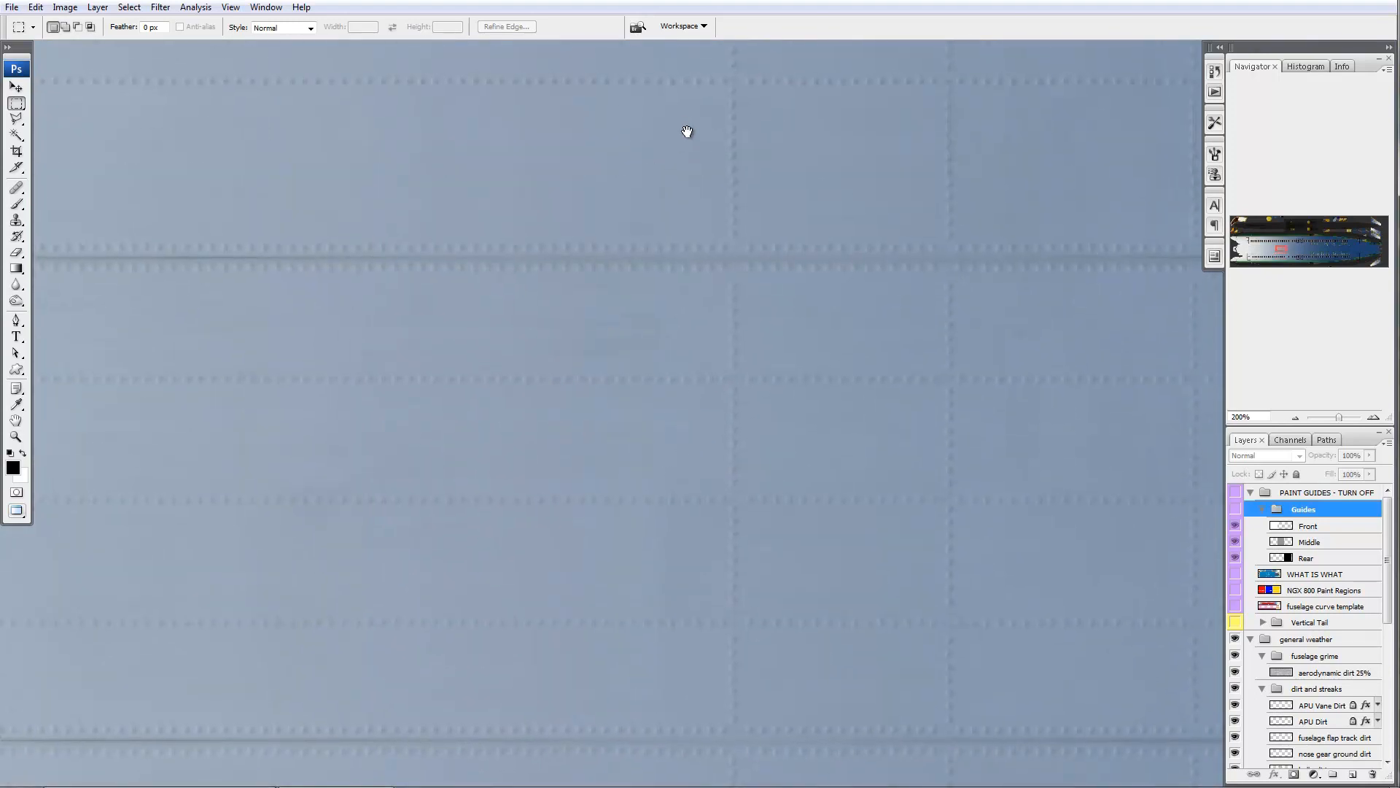
{"action": "left_click_drag", "start_coordinate": [685, 128], "coordinate": [664, 331]}
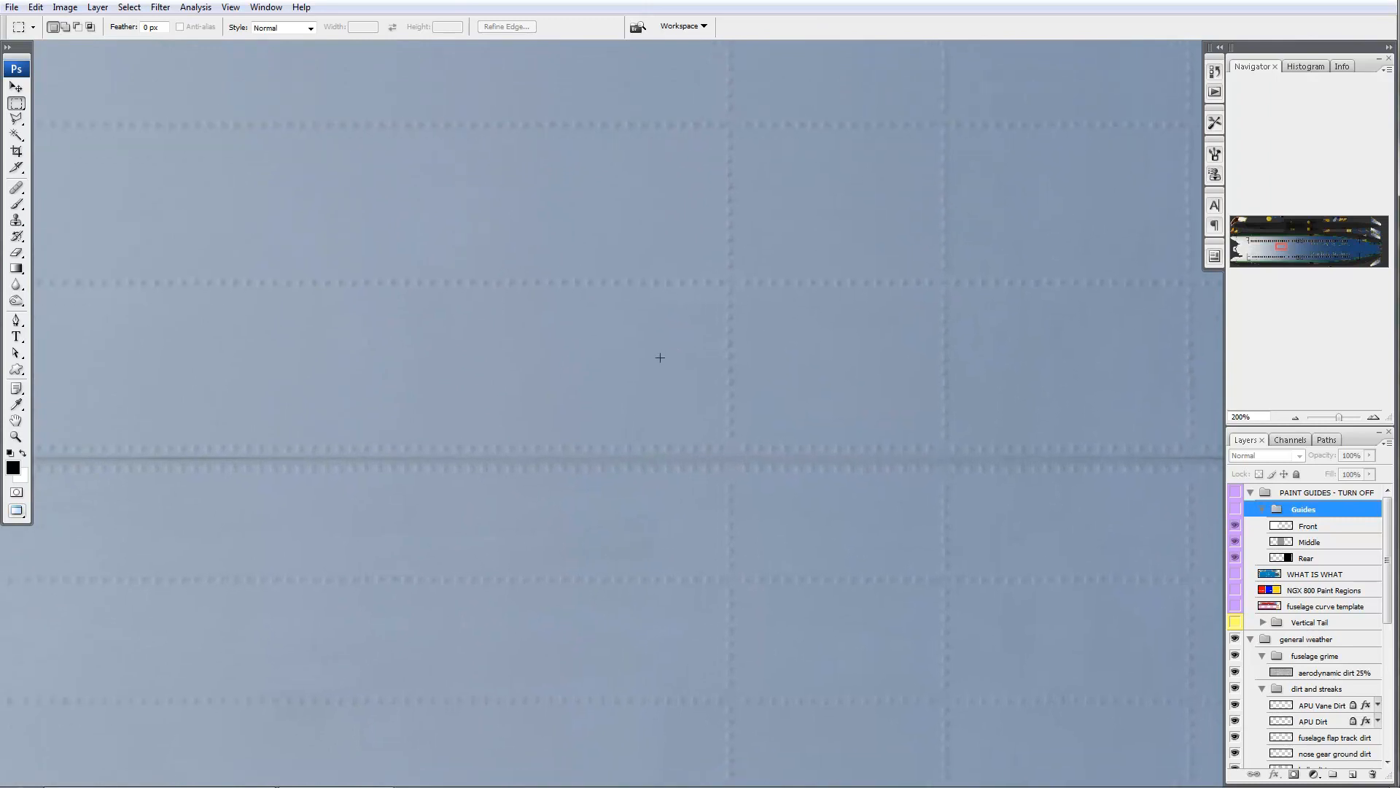
{"action": "left_click_drag", "start_coordinate": [714, 633], "coordinate": [656, 256]}
{"action": "left_click_drag", "start_coordinate": [612, 506], "coordinate": [681, 287]}
{"action": "left_click_drag", "start_coordinate": [684, 436], "coordinate": [702, 282]}
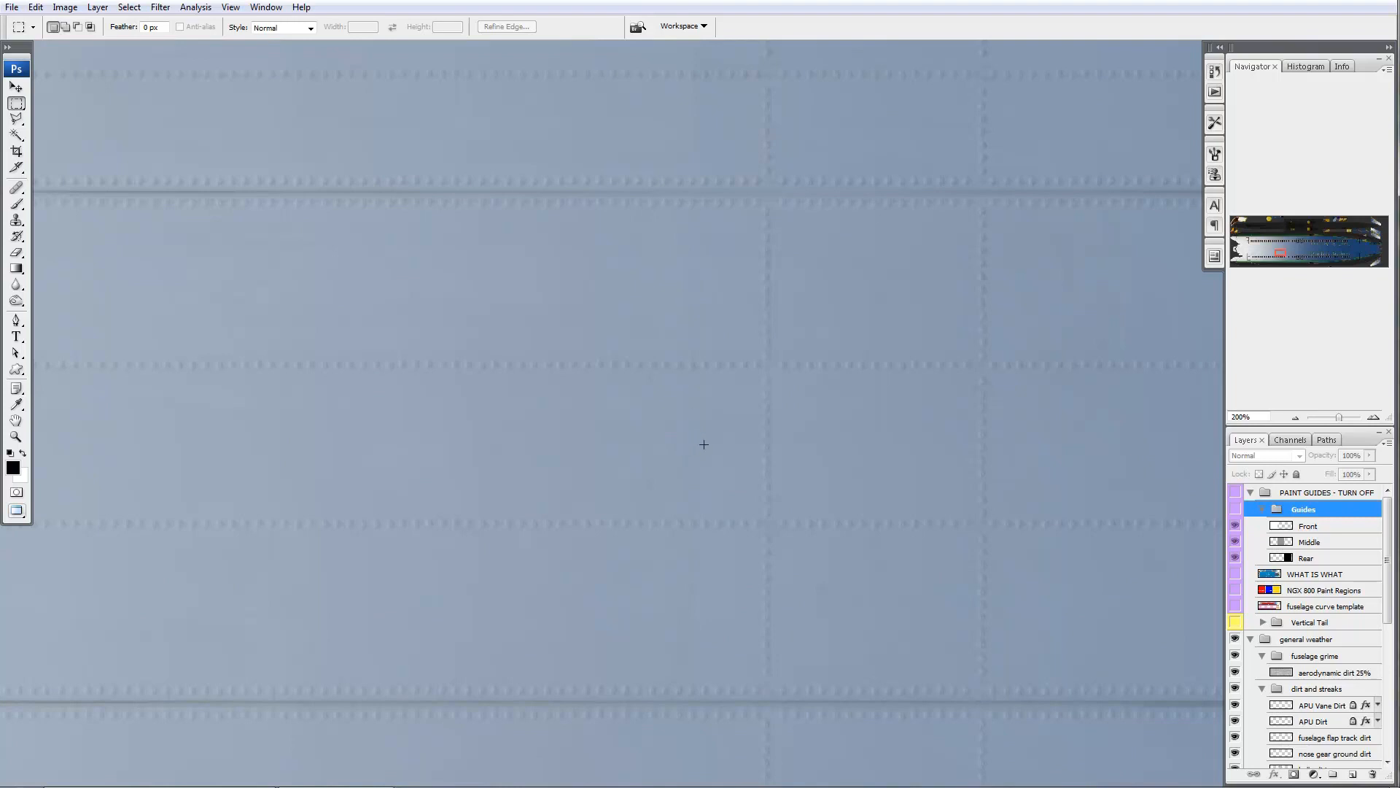
- Set the aerodynamic dirt layer's opacity to 100% and inspect the dirt across the section boundary down to the belly
{"action": "left_click", "coordinate": [1328, 675]}
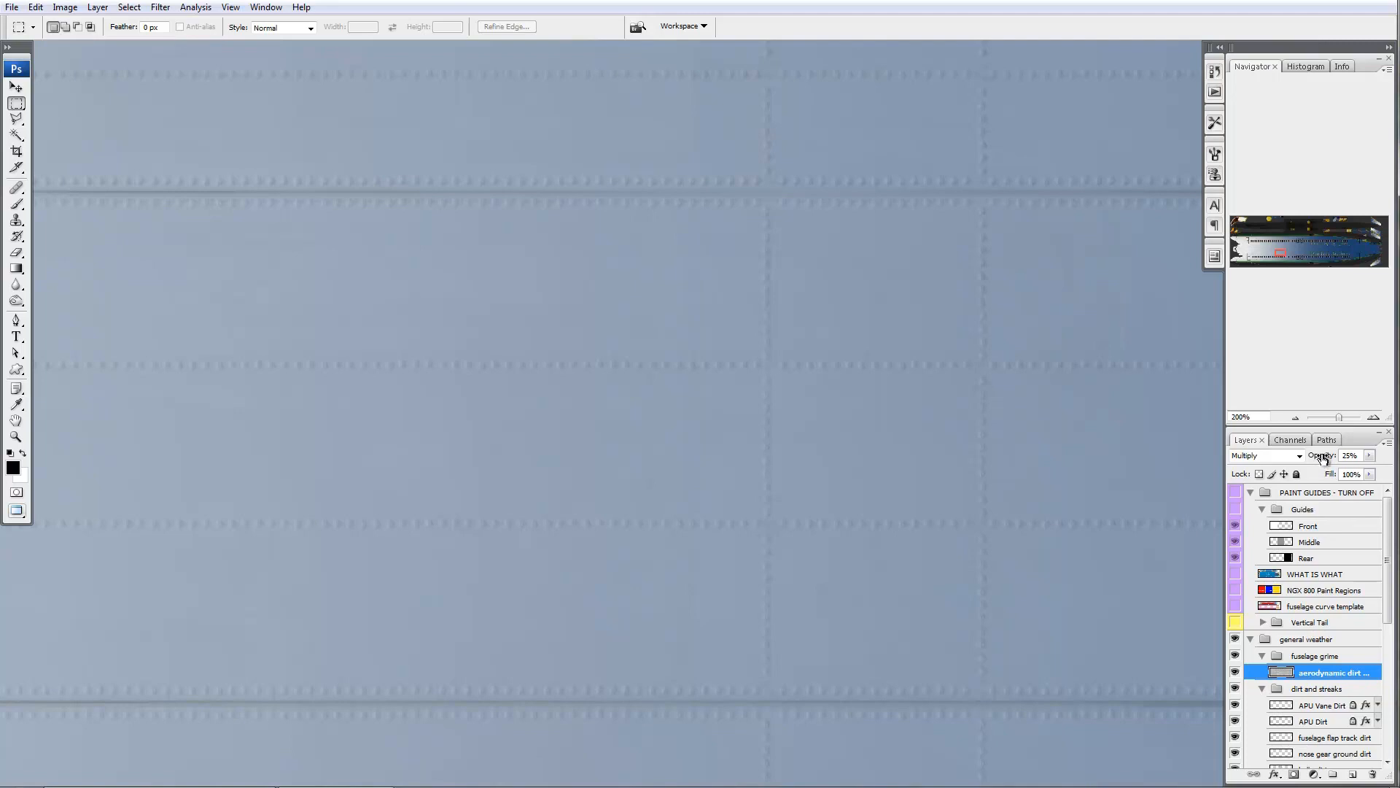
{"action": "left_click_drag", "start_coordinate": [1317, 451], "coordinate": [1393, 448]}
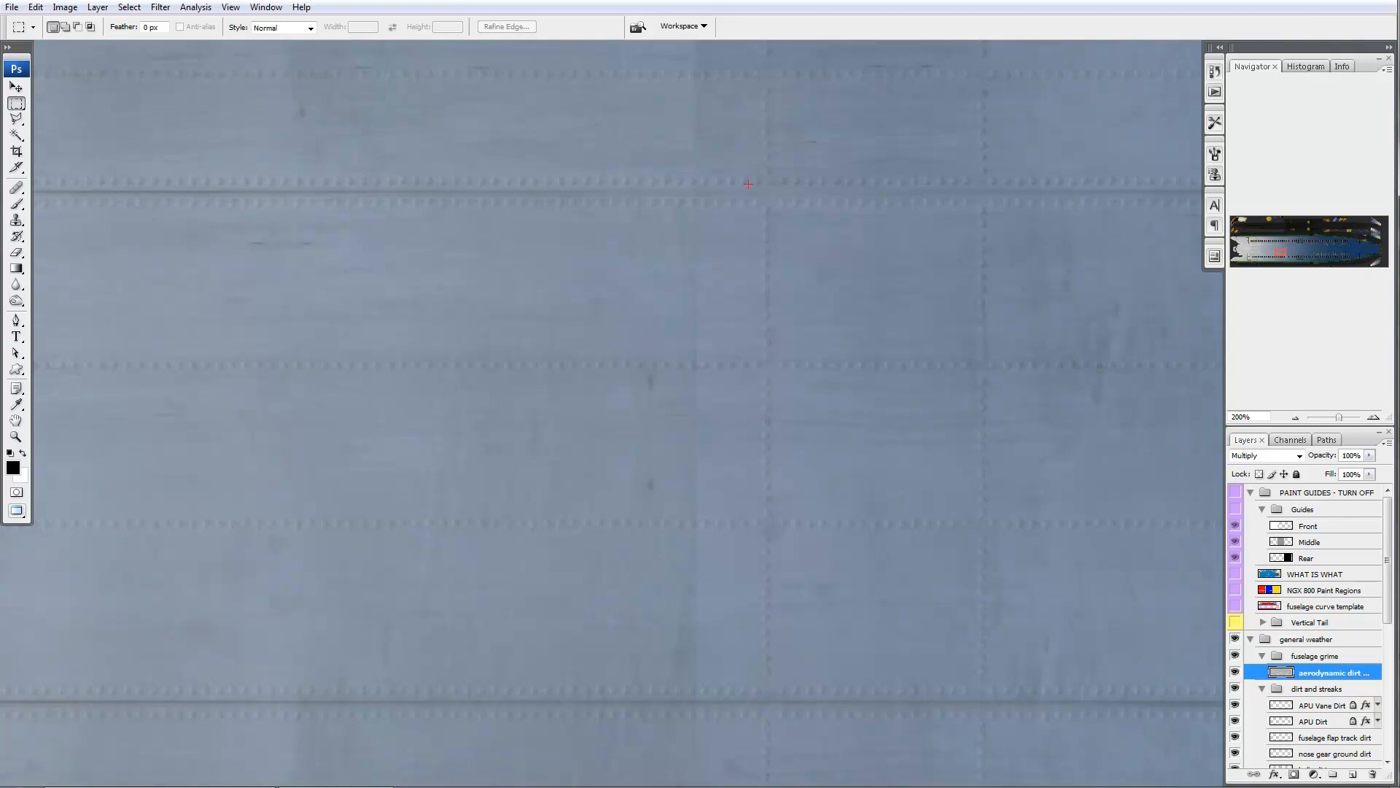
{"action": "left_click_drag", "start_coordinate": [738, 584], "coordinate": [729, 260]}
{"action": "left_click_drag", "start_coordinate": [729, 516], "coordinate": [768, 180]}
{"action": "left_click_drag", "start_coordinate": [772, 487], "coordinate": [716, 331]}
{"action": "left_click_drag", "start_coordinate": [715, 556], "coordinate": [694, 403]}
{"action": "left_click_drag", "start_coordinate": [694, 578], "coordinate": [708, 332]}
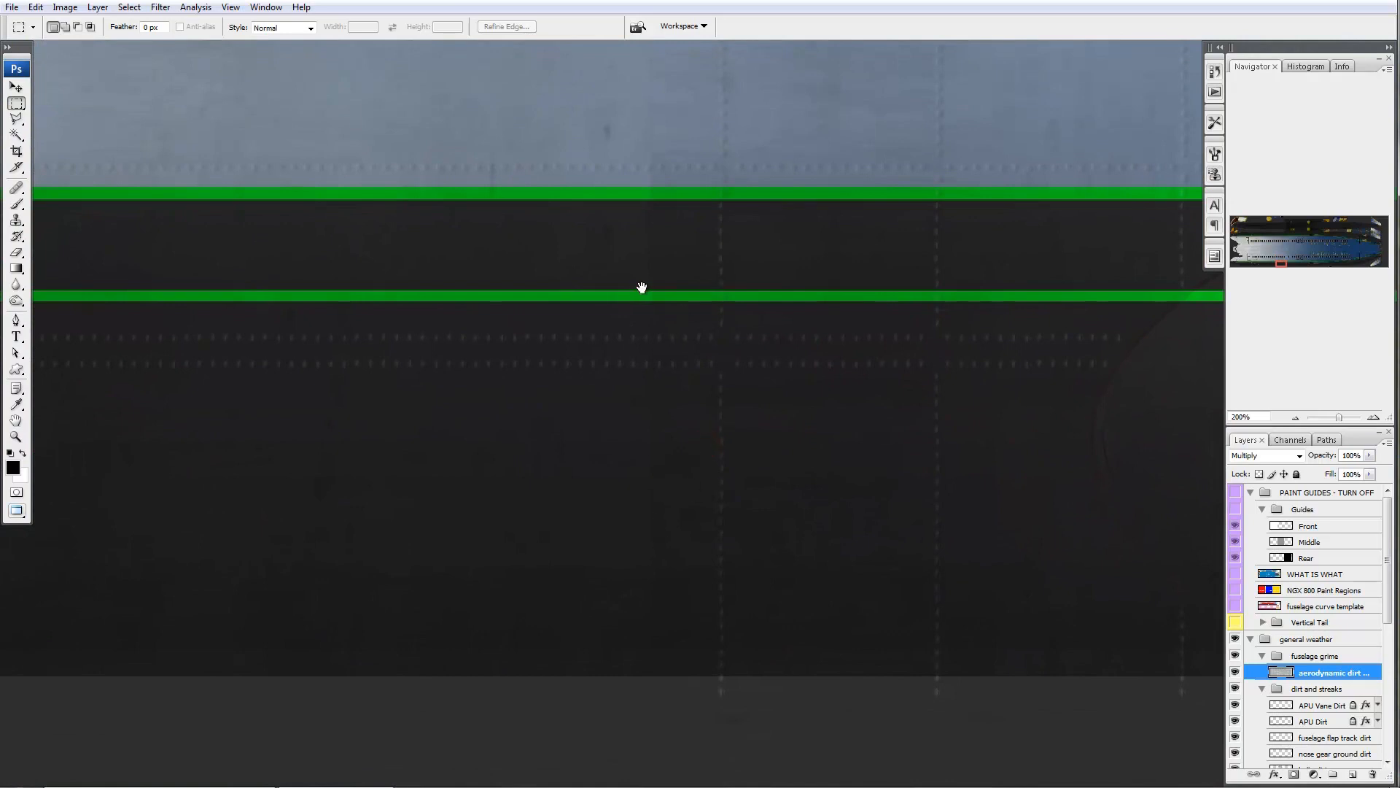
- Inspect the dirt across the front-to-middle section boundary from the belly up past the windows and over the upper fuselage
{"action": "left_click_drag", "start_coordinate": [672, 215], "coordinate": [690, 434]}
{"action": "left_click_drag", "start_coordinate": [694, 260], "coordinate": [694, 467]}
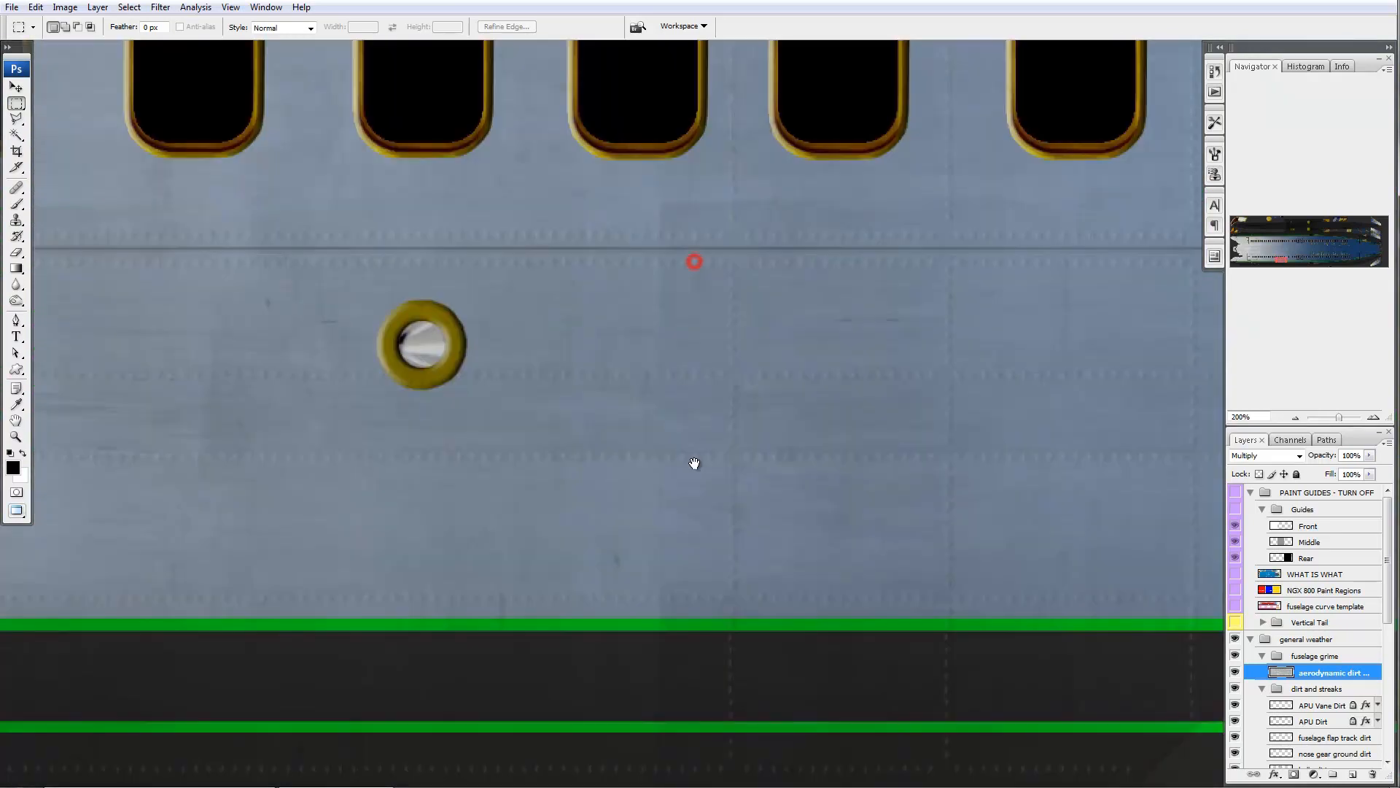
{"action": "left_click_drag", "start_coordinate": [679, 174], "coordinate": [685, 350]}
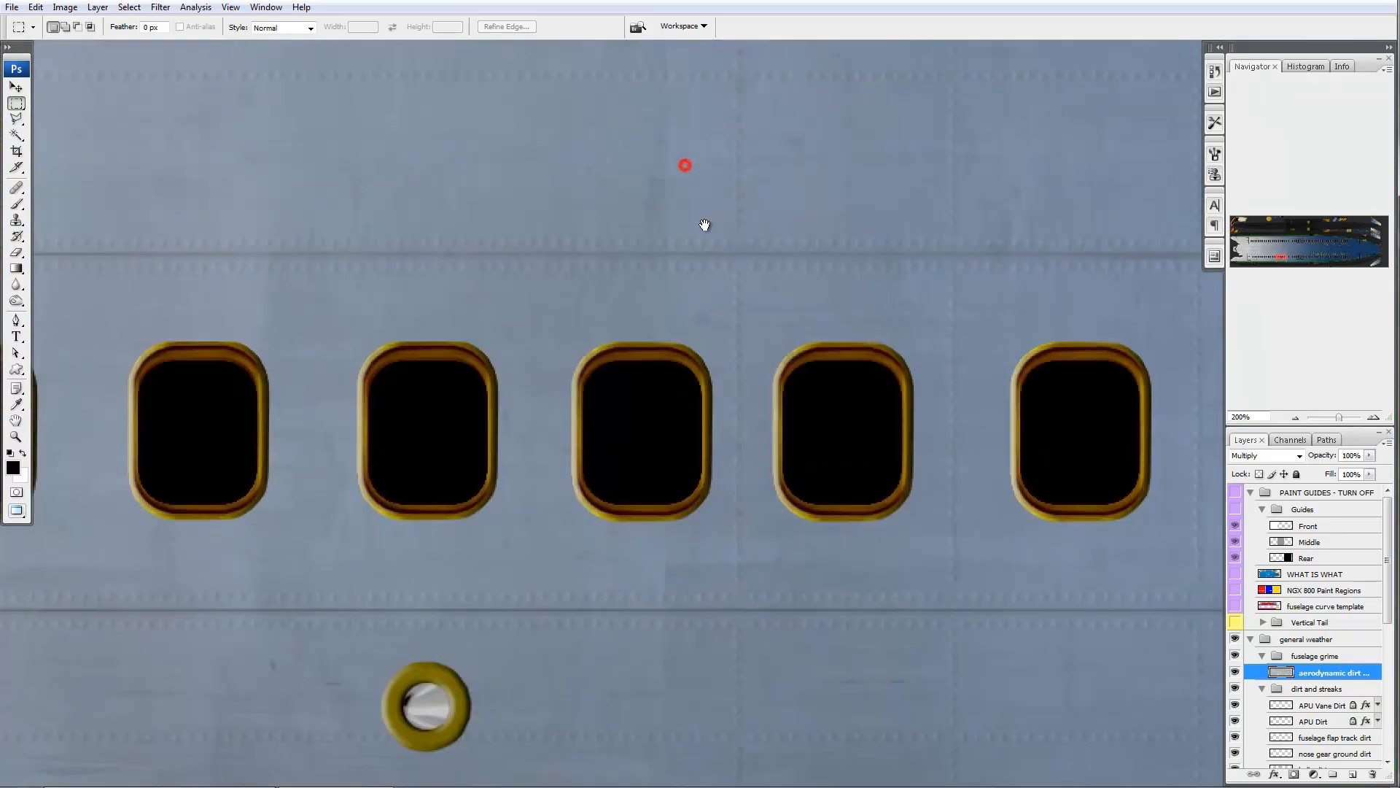
{"action": "left_click_drag", "start_coordinate": [689, 199], "coordinate": [693, 389]}
{"action": "left_click_drag", "start_coordinate": [678, 222], "coordinate": [681, 428]}
{"action": "left_click_drag", "start_coordinate": [712, 146], "coordinate": [706, 304]}
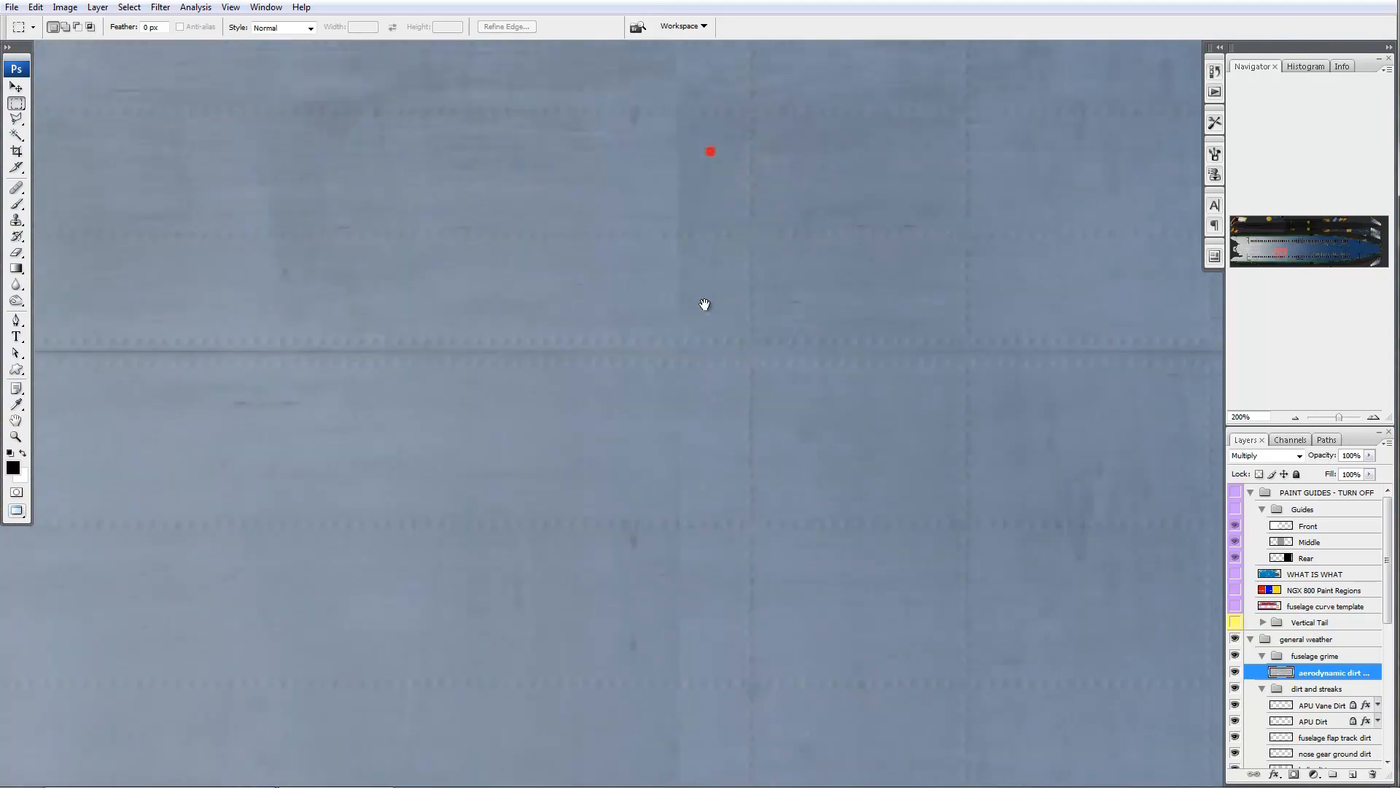
{"action": "left_click_drag", "start_coordinate": [701, 195], "coordinate": [689, 440]}
{"action": "left_click_drag", "start_coordinate": [681, 231], "coordinate": [666, 467]}
{"action": "left_click_drag", "start_coordinate": [635, 235], "coordinate": [637, 298]}
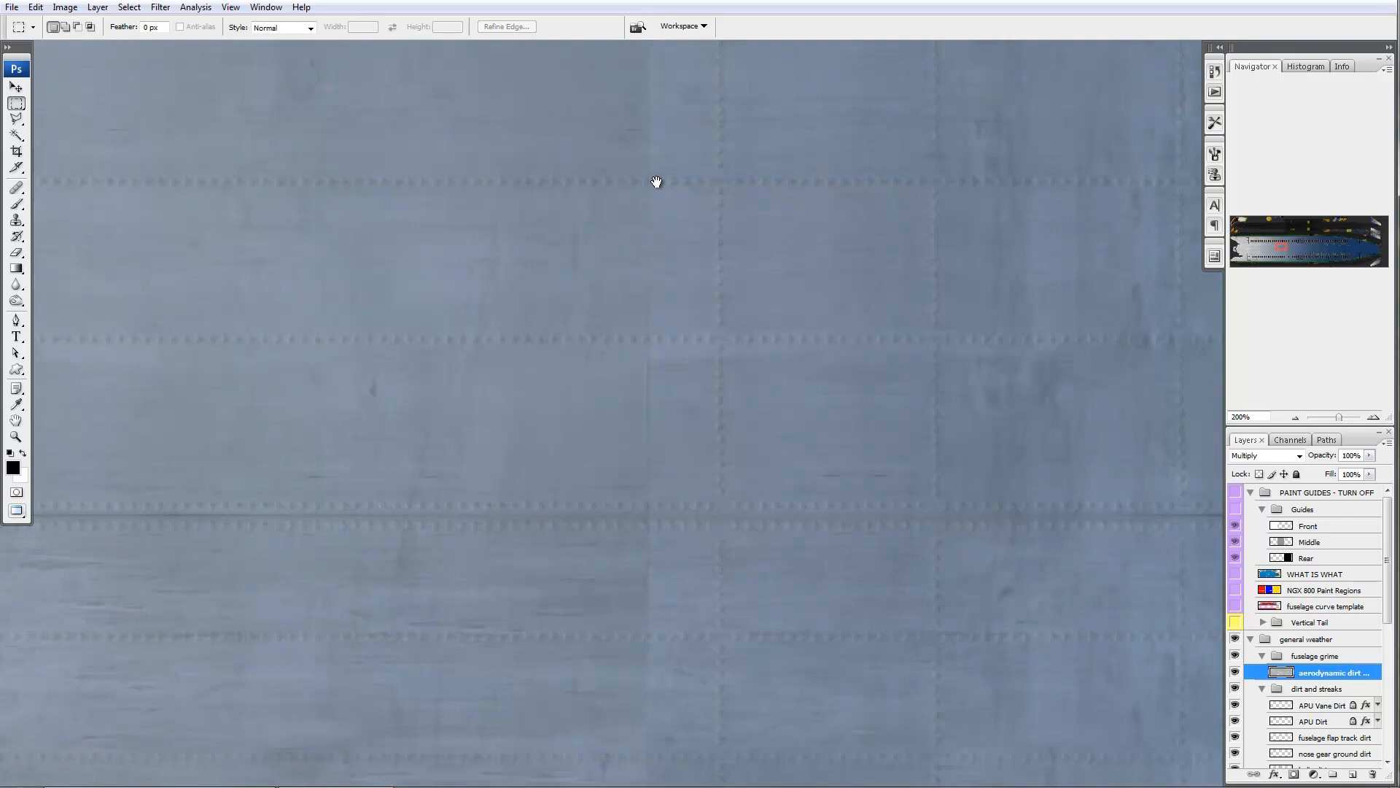
{"action": "mouse_move", "coordinate": [668, 401]}
{"action": "left_mouse_down"}
{"action": "mouse_move", "coordinate": [684, 248]}
{"action": "mouse_move", "coordinate": [677, 407]}
{"action": "left_mouse_up"}
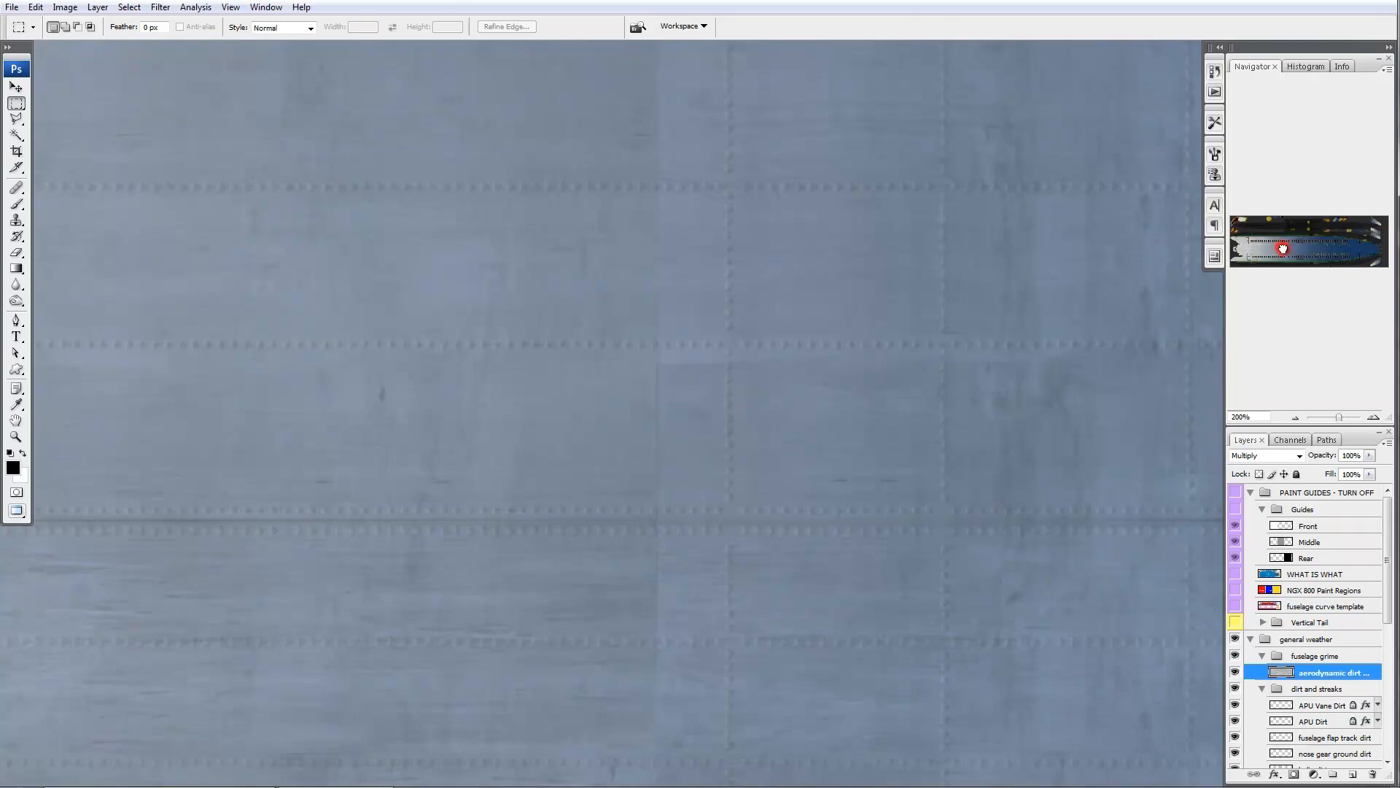
- Select a small rectangular area at the texture's front edge ahead of the nose, and return to the section boundary
{"action": "left_click_drag", "start_coordinate": [1282, 249], "coordinate": [1238, 248]}
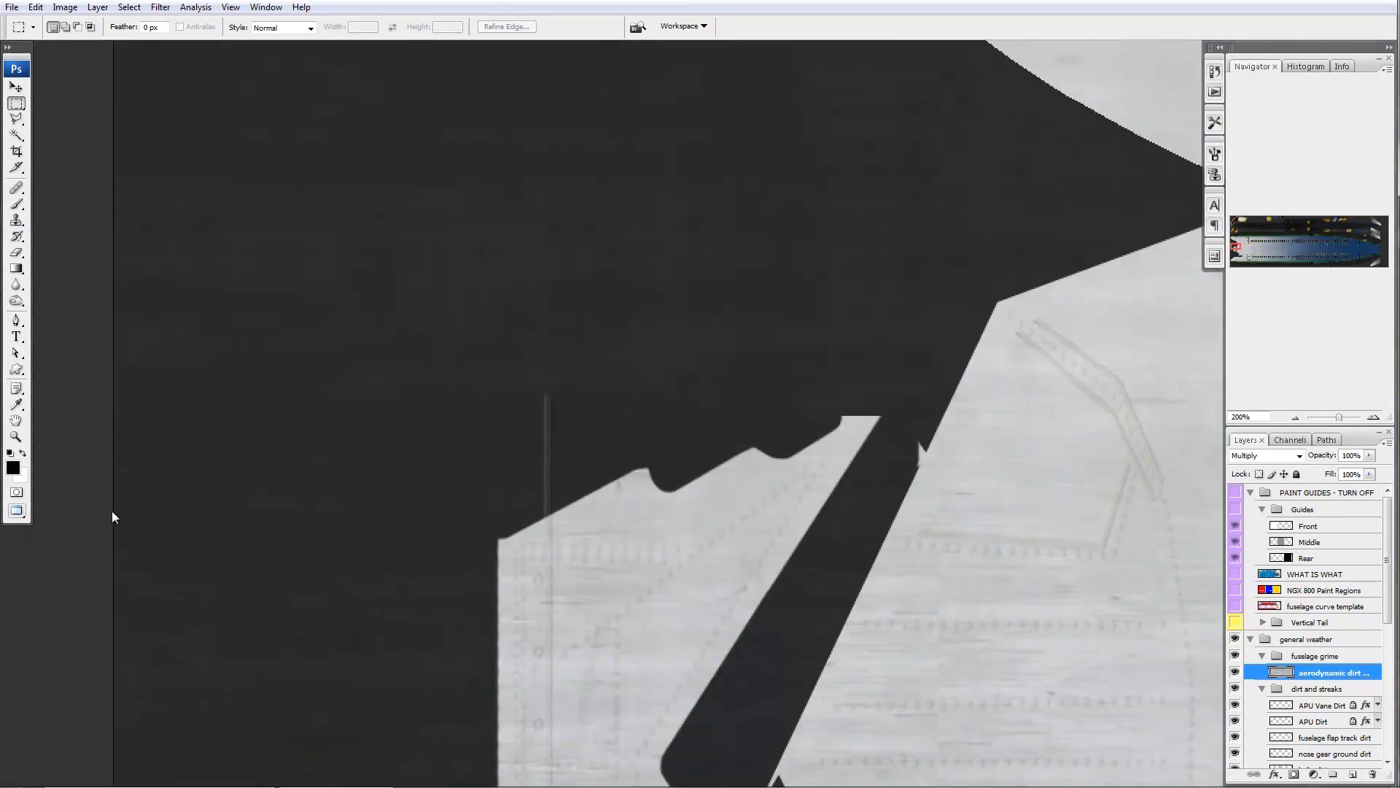
{"action": "left_click_drag", "start_coordinate": [85, 511], "coordinate": [283, 741]}
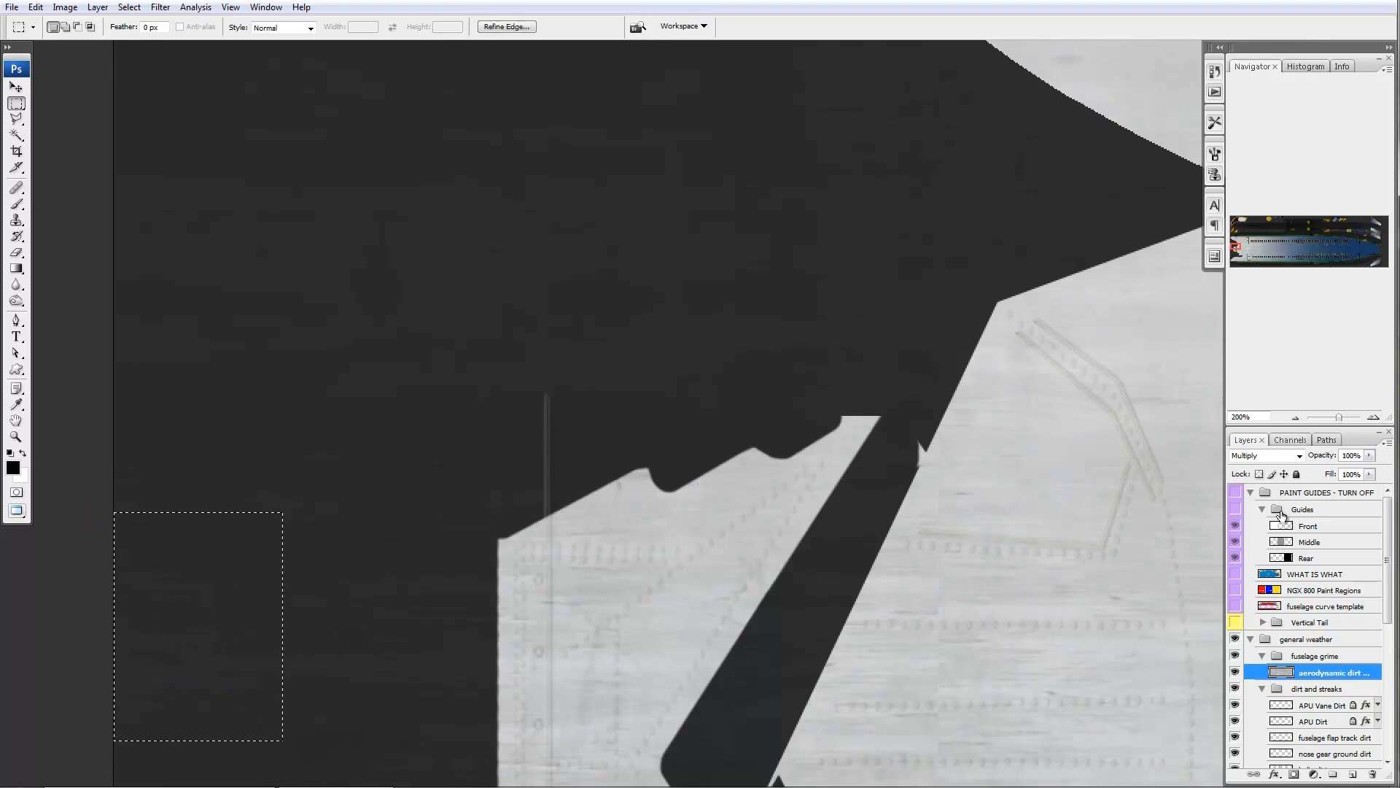
{"action": "left_click", "coordinate": [1283, 252]}
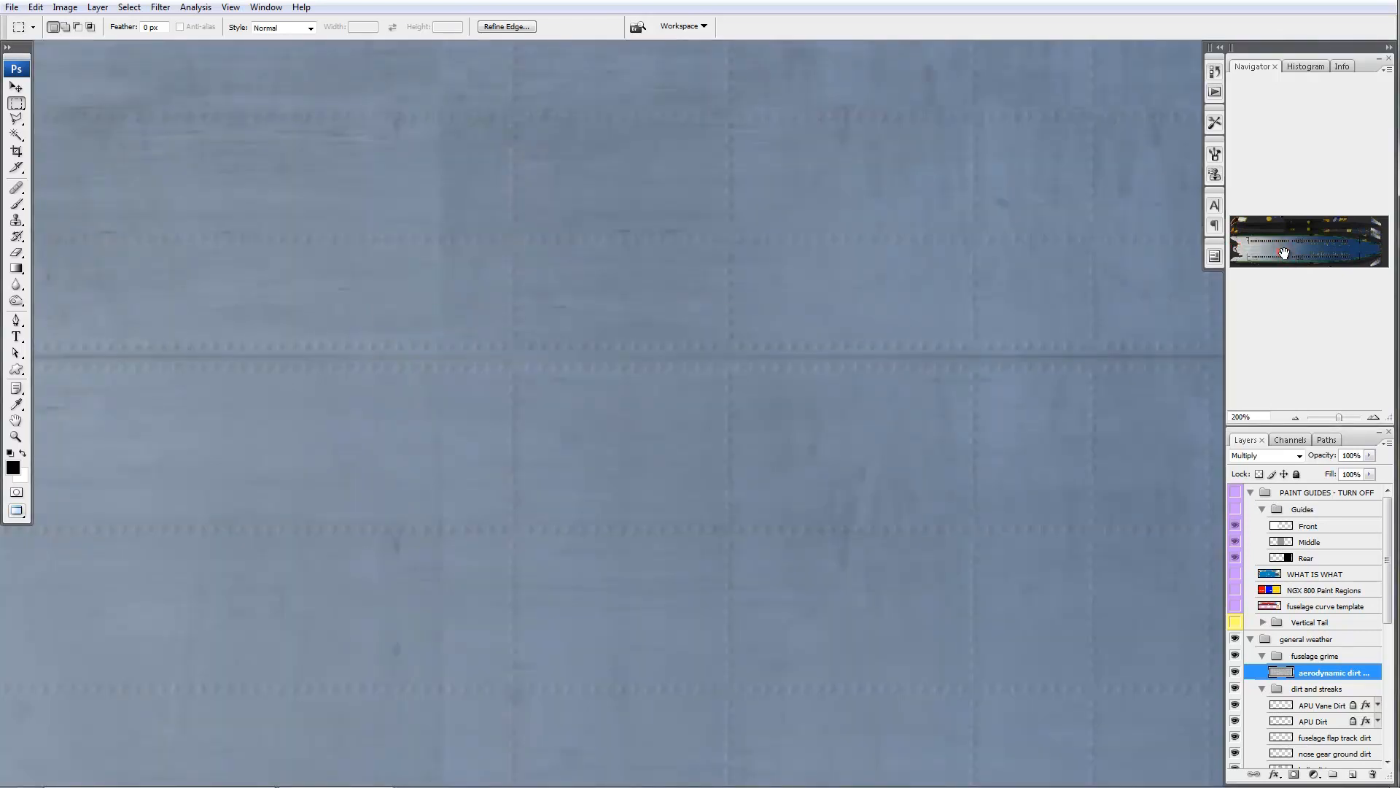
- Try to soften the dirt seam along the section boundary using the Blur tool with an 80 px brush
{"action": "left_click_drag", "start_coordinate": [475, 134], "coordinate": [754, 557]}
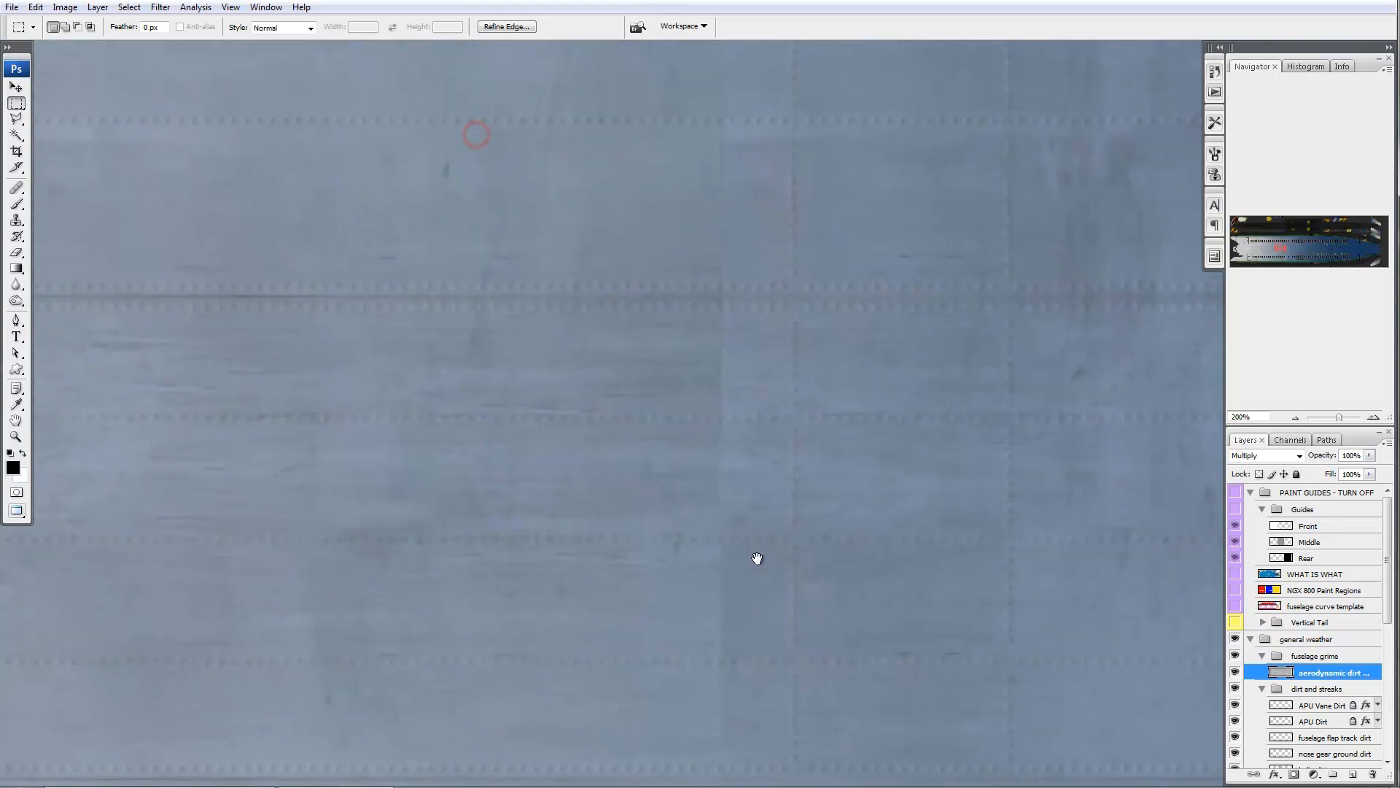
{"action": "left_click_drag", "start_coordinate": [751, 233], "coordinate": [753, 450]}
{"action": "left_click_drag", "start_coordinate": [763, 257], "coordinate": [760, 557]}
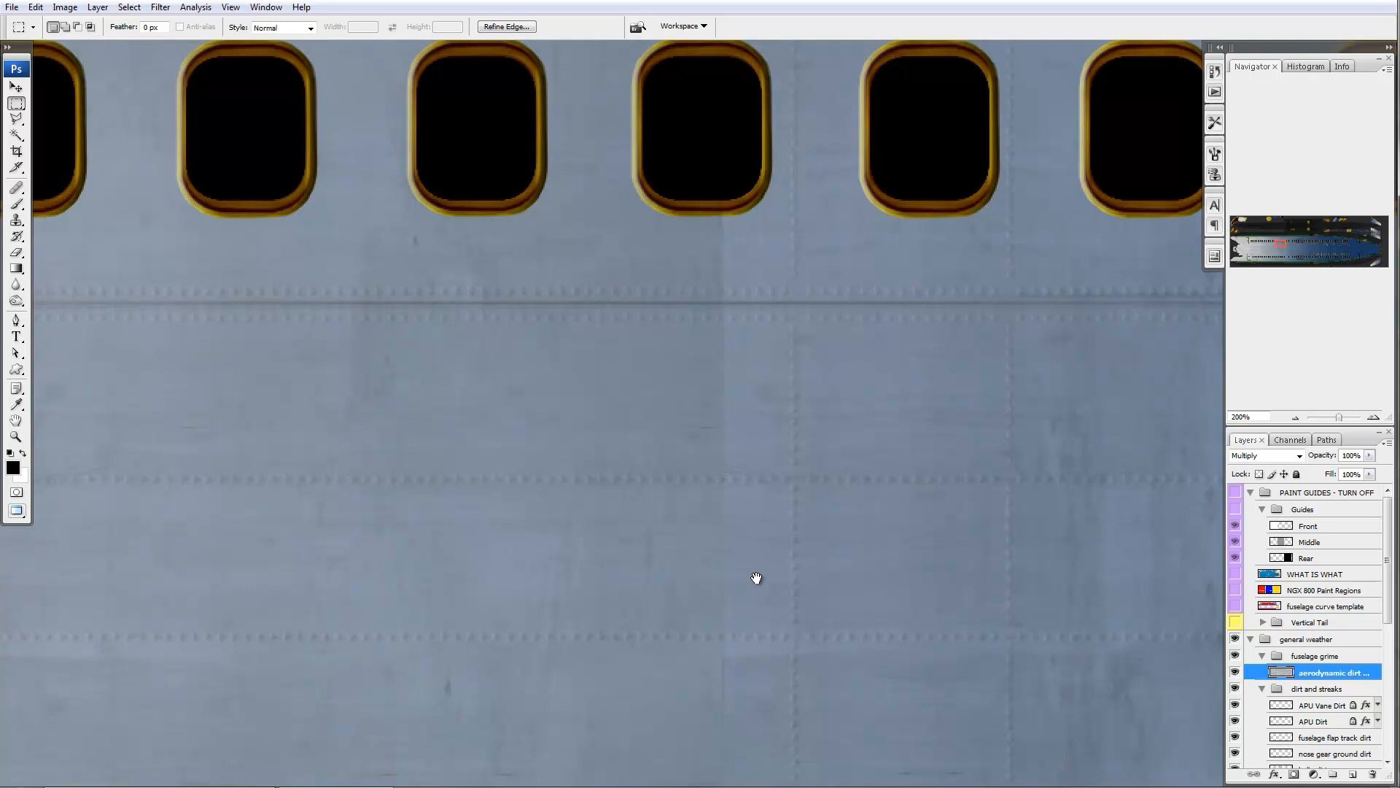
{"action": "key", "text": "r"}
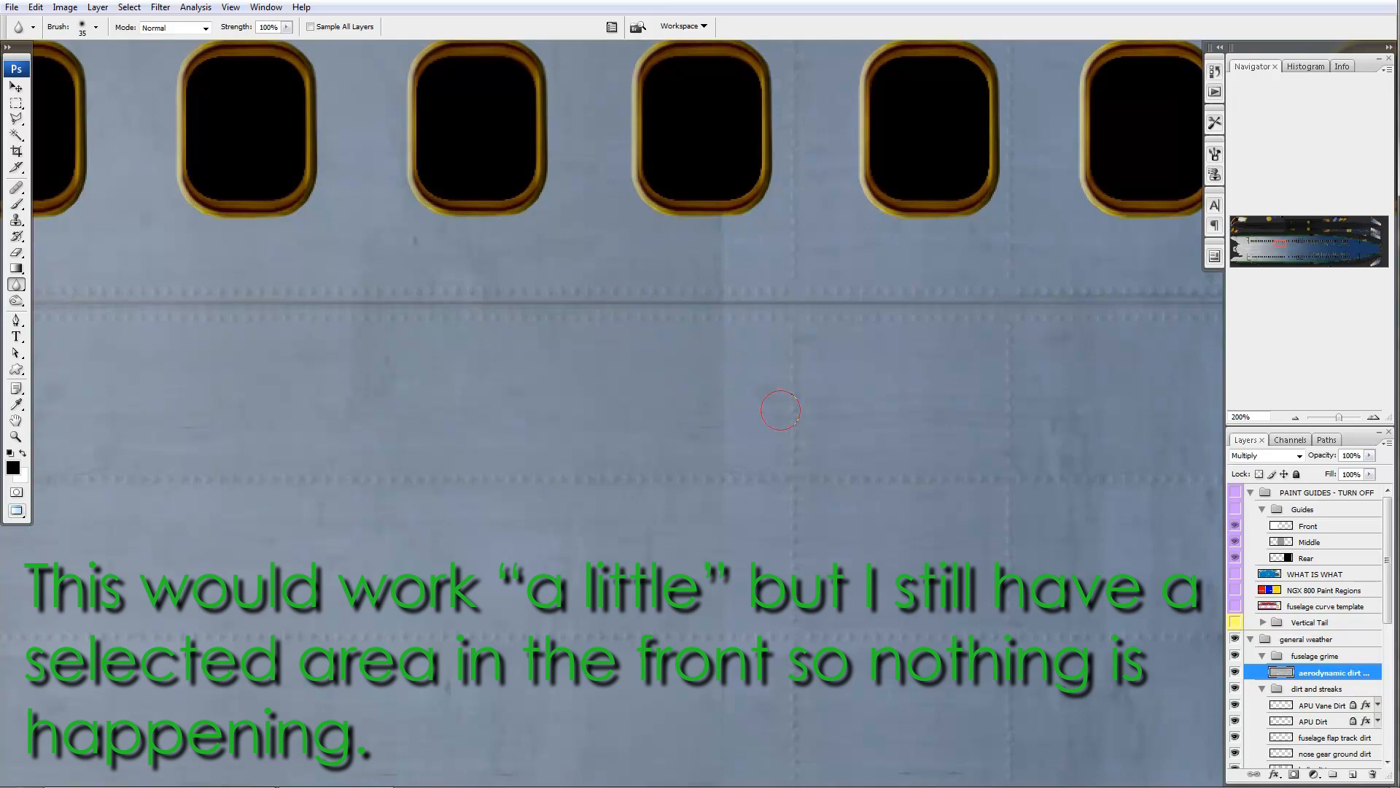
{"action": "key", "text": "bracketright"}
{"action": "key", "text": "bracketright"}
{"action": "key", "text": "bracketright"}
{"action": "key", "text": "bracketright"}
{"action": "key", "text": "bracketright"}
{"action": "left_click_drag", "start_coordinate": [669, 687], "coordinate": [577, 232]}
{"action": "left_click_drag", "start_coordinate": [668, 530], "coordinate": [653, 308]}
{"action": "left_click_drag", "start_coordinate": [637, 493], "coordinate": [651, 174]}
{"action": "left_click_drag", "start_coordinate": [660, 475], "coordinate": [683, 209]}
{"action": "left_click_drag", "start_coordinate": [687, 362], "coordinate": [696, 554]}
{"action": "left_click_drag", "start_coordinate": [691, 306], "coordinate": [688, 394]}
{"action": "left_click_drag", "start_coordinate": [794, 304], "coordinate": [594, 610]}
{"action": "left_click_drag", "start_coordinate": [714, 371], "coordinate": [652, 301]}
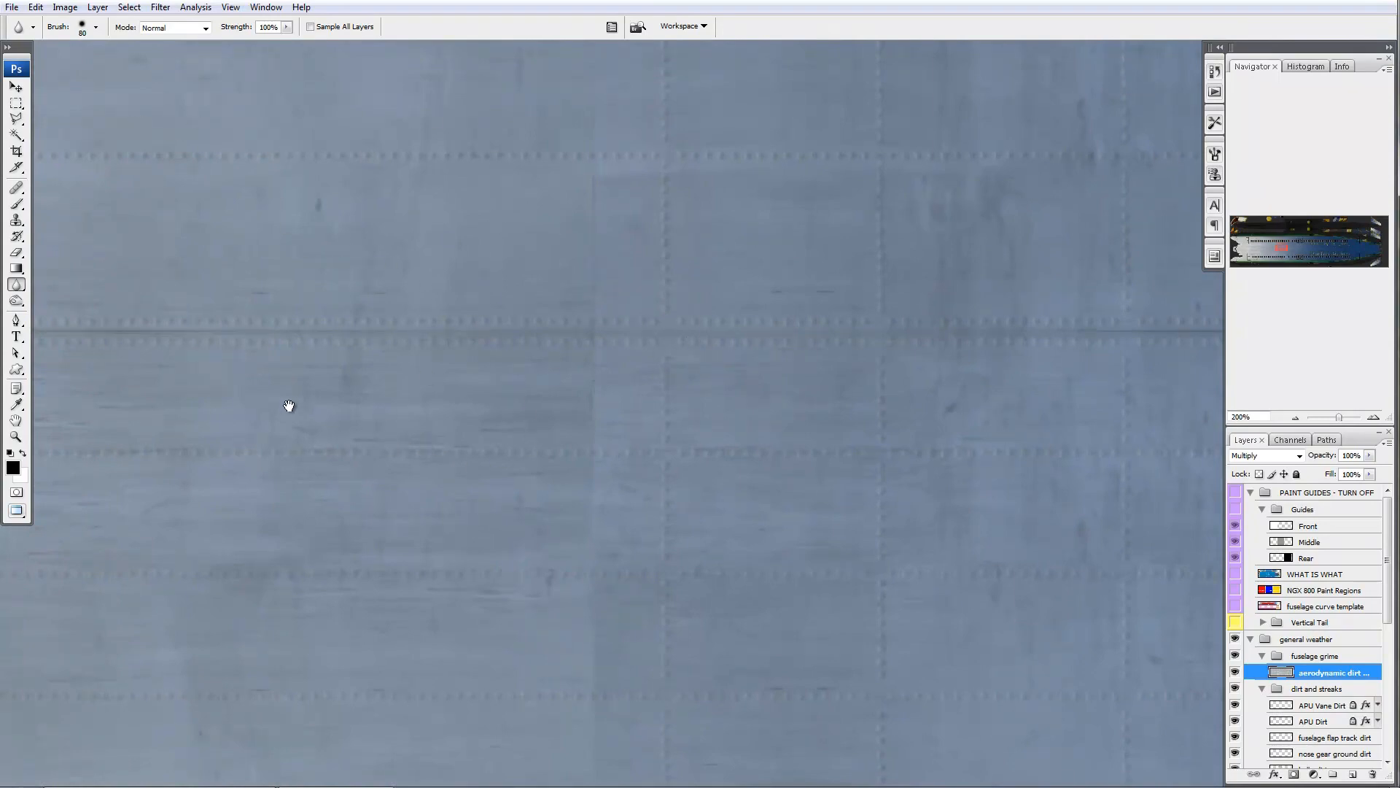
- Select the front part of the fuselage texture with a rectangular marquee and cut its aerodynamic dirt to a new layer
{"action": "left_click", "coordinate": [540, 361], "text": "alt"}
{"action": "left_click", "coordinate": [551, 390], "text": "alt"}
{"action": "left_click", "coordinate": [551, 391], "text": "alt"}
{"action": "left_click", "coordinate": [551, 390], "text": "alt"}
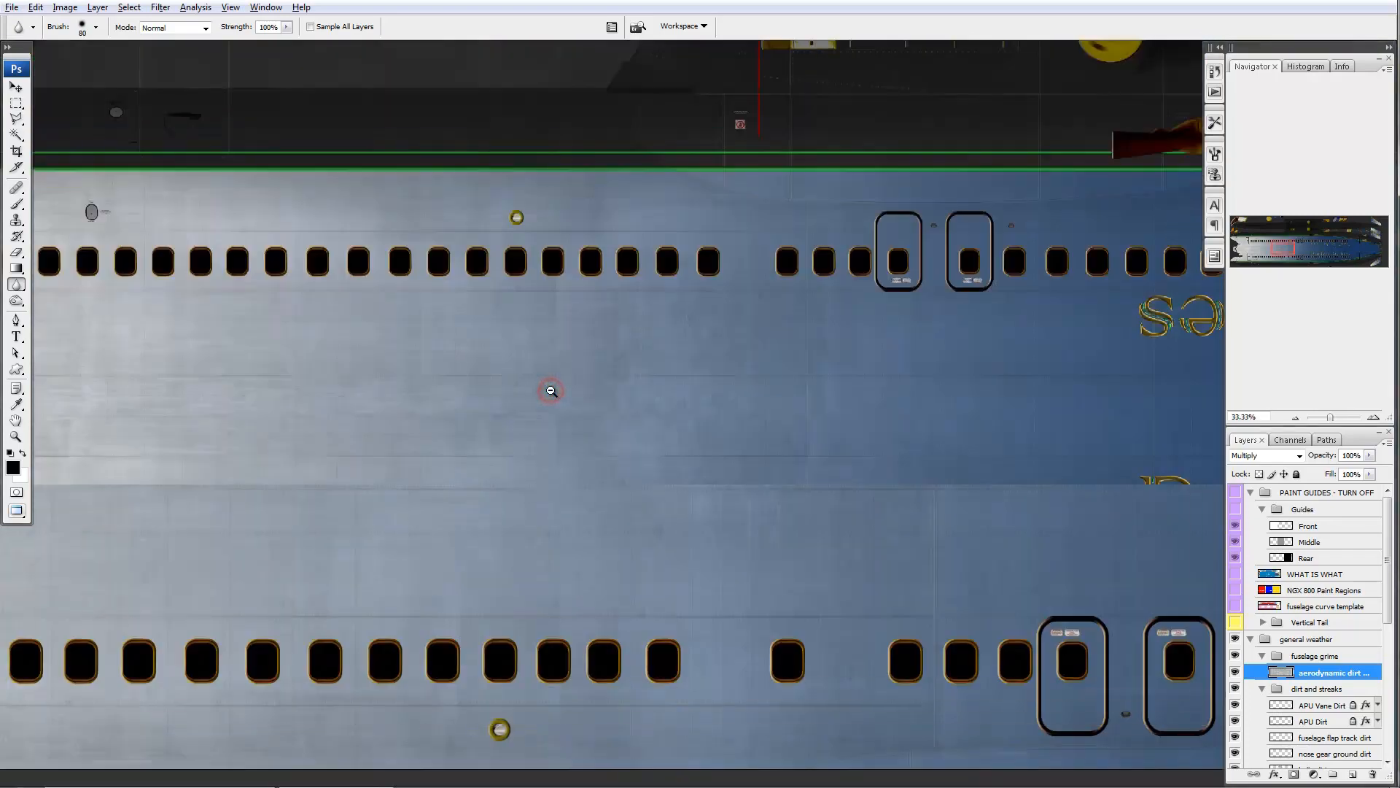
{"action": "left_click", "coordinate": [551, 390], "text": "alt"}
{"action": "left_click", "coordinate": [550, 390], "text": "alt"}
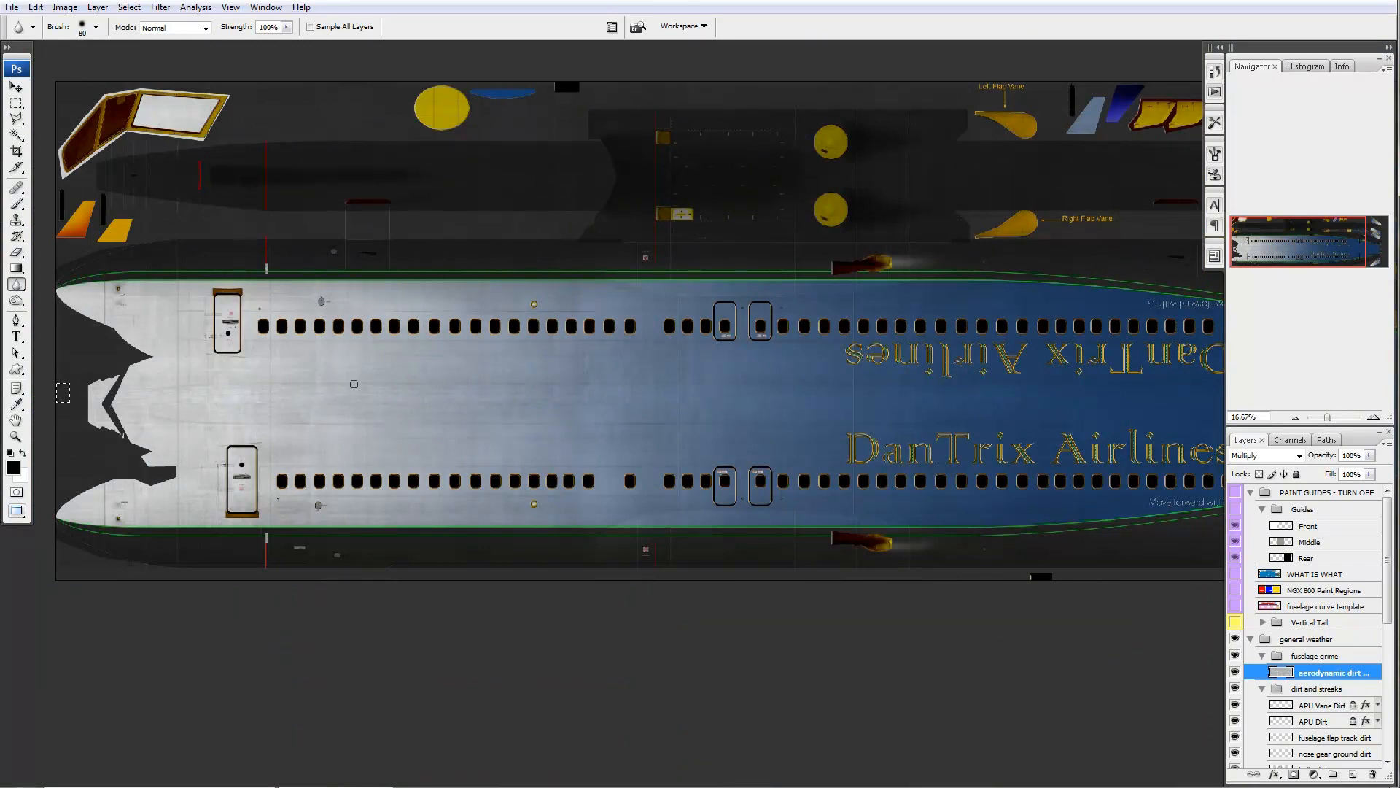
{"action": "key", "text": "m"}
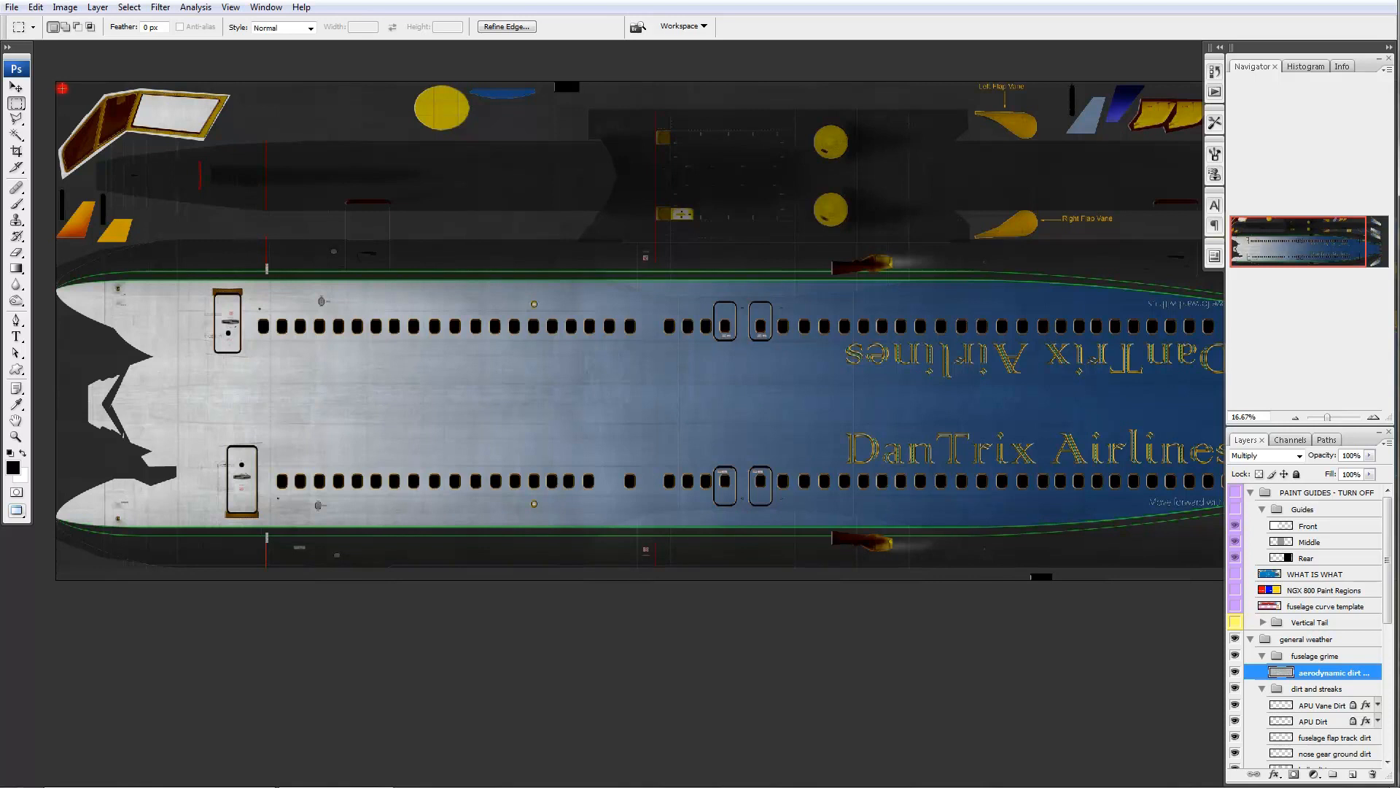
{"action": "left_click_drag", "start_coordinate": [62, 88], "coordinate": [304, 330]}
{"action": "left_click_drag", "start_coordinate": [601, 403], "coordinate": [541, 575]}
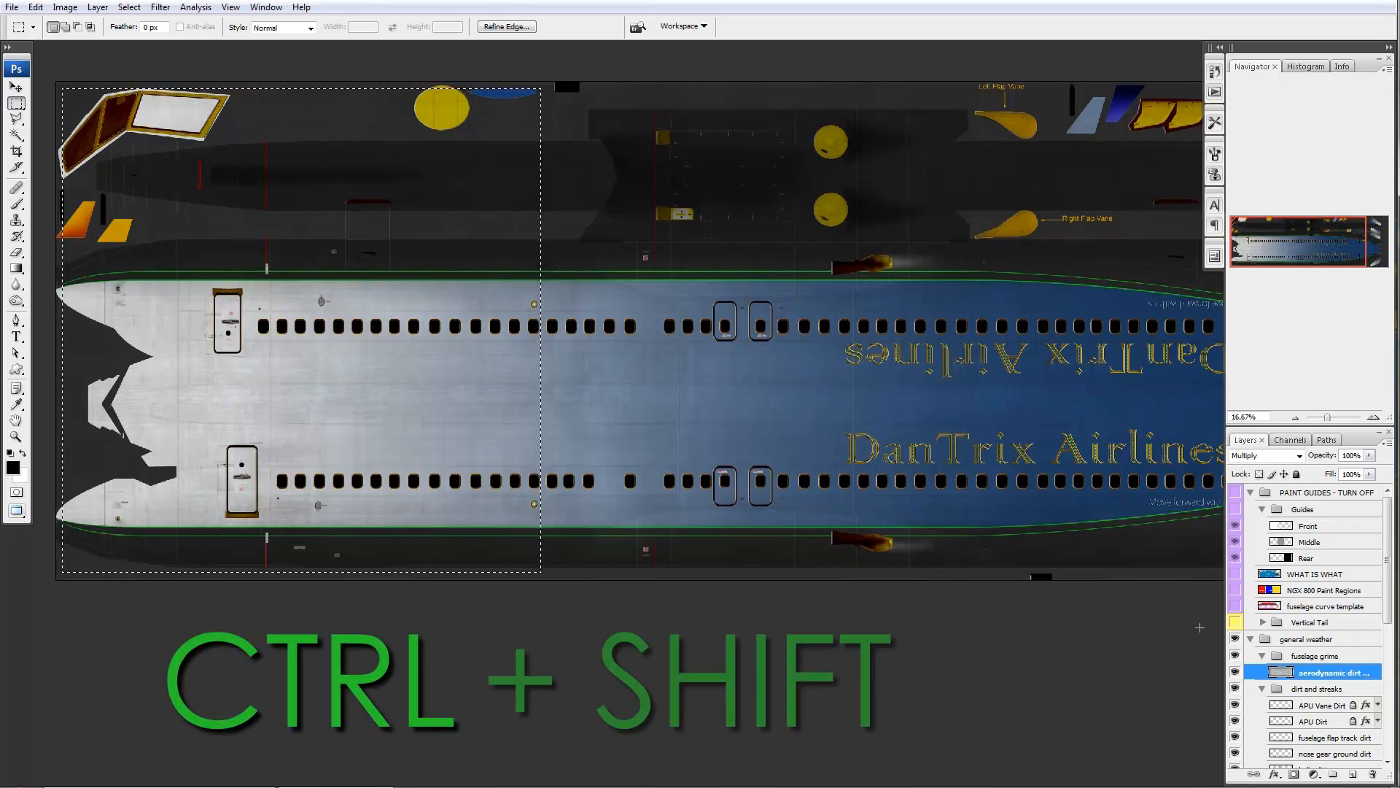
{"action": "key", "text": "ctrl+shift+j"}
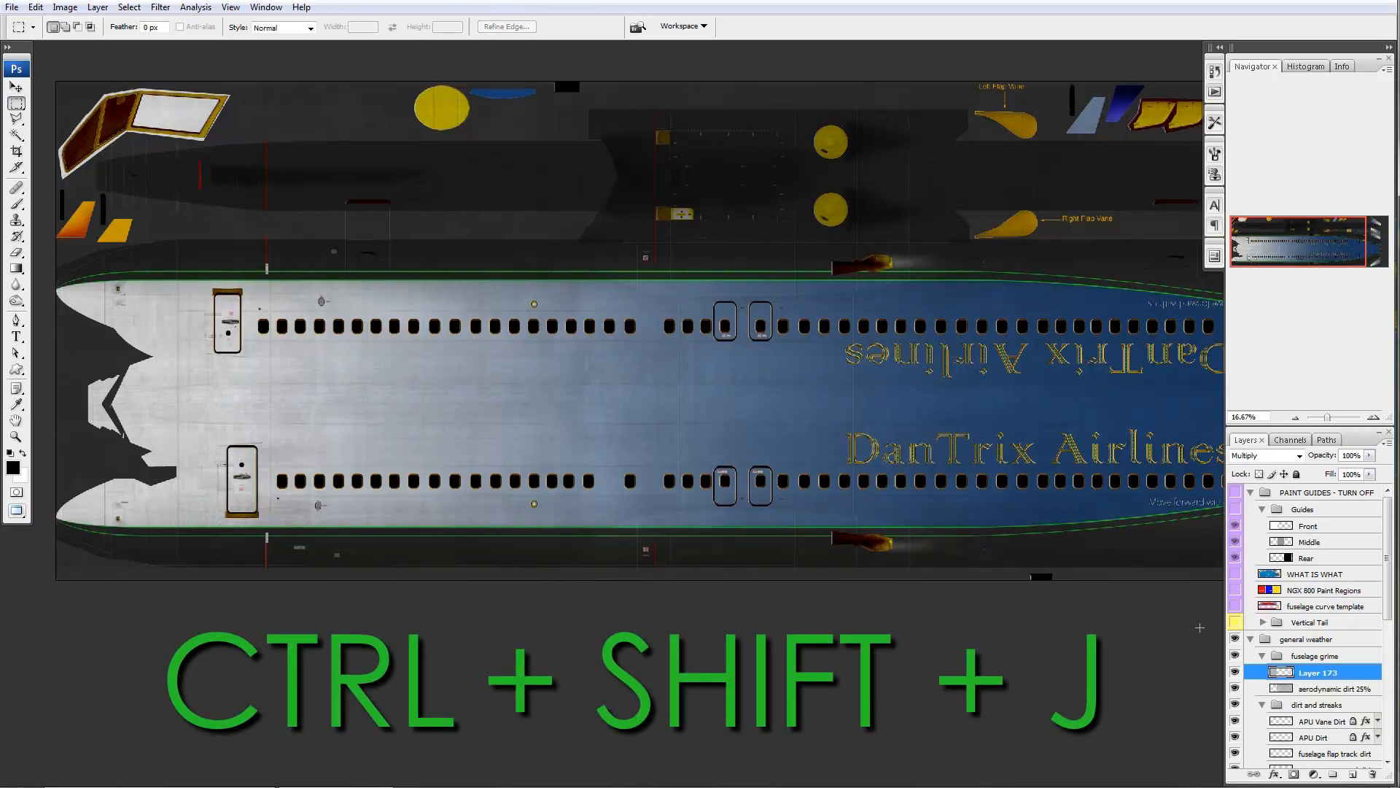
- Hide the original aerodynamic dirt layer and compare the fuselage with the cut-out dirt layer off and on
{"action": "left_click", "coordinate": [1234, 690]}
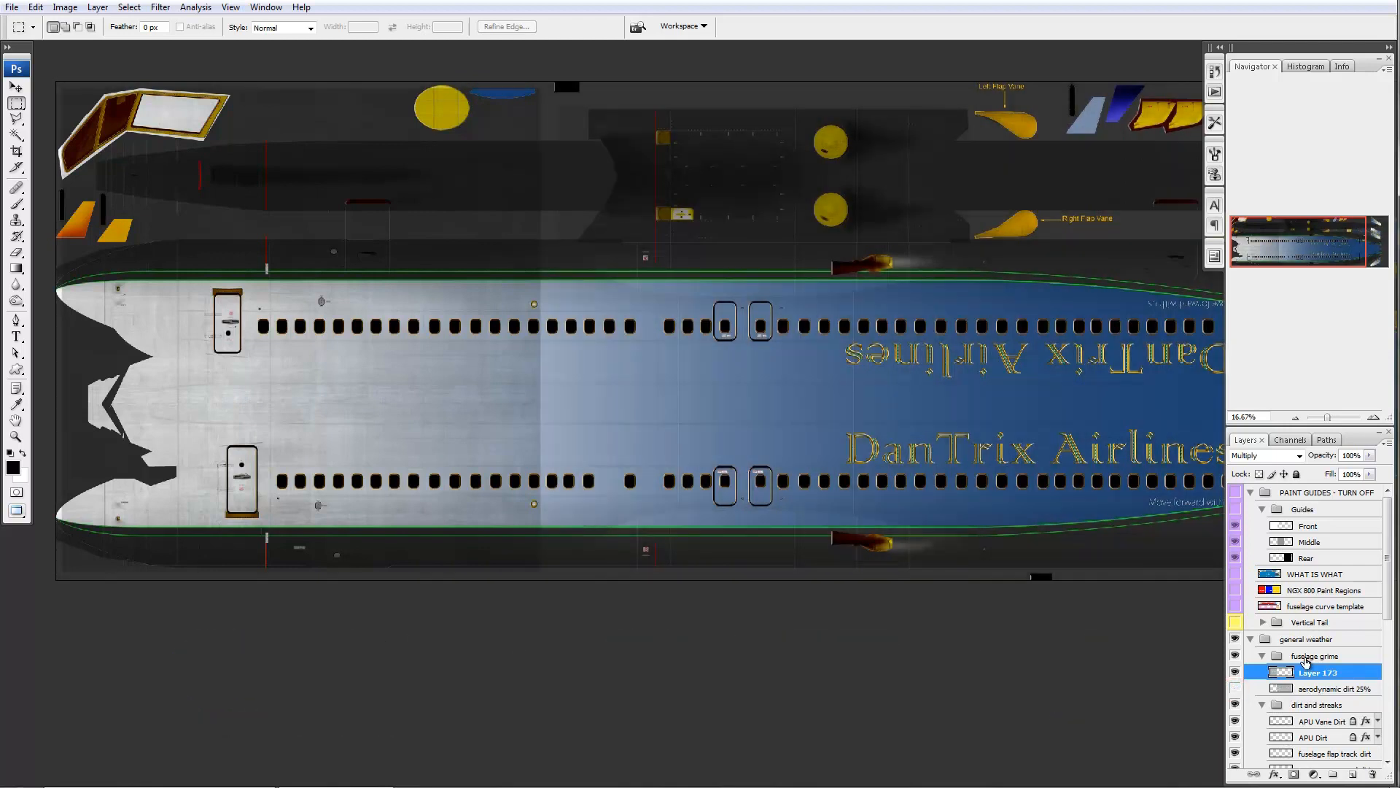
{"action": "left_click", "coordinate": [1234, 674]}
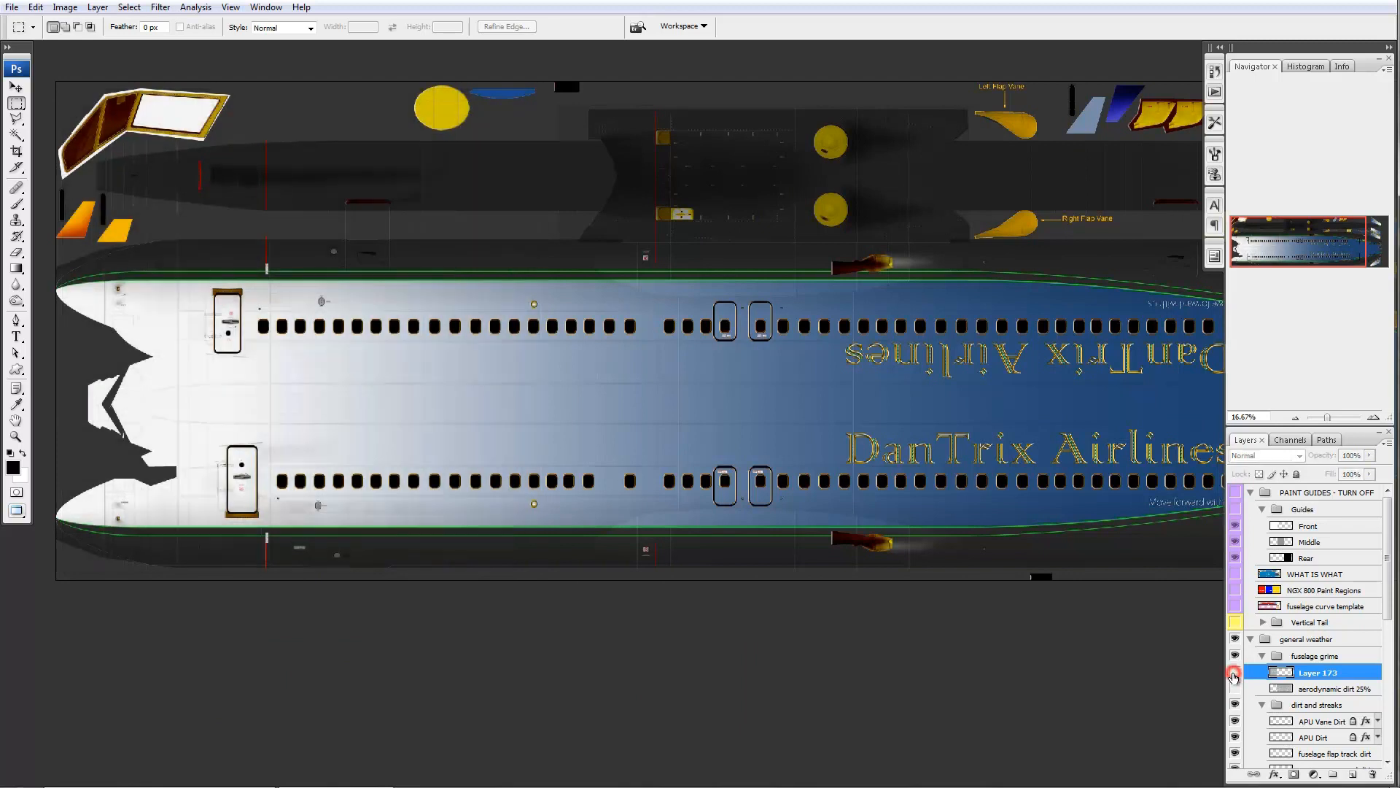
{"action": "left_click", "coordinate": [1234, 674]}
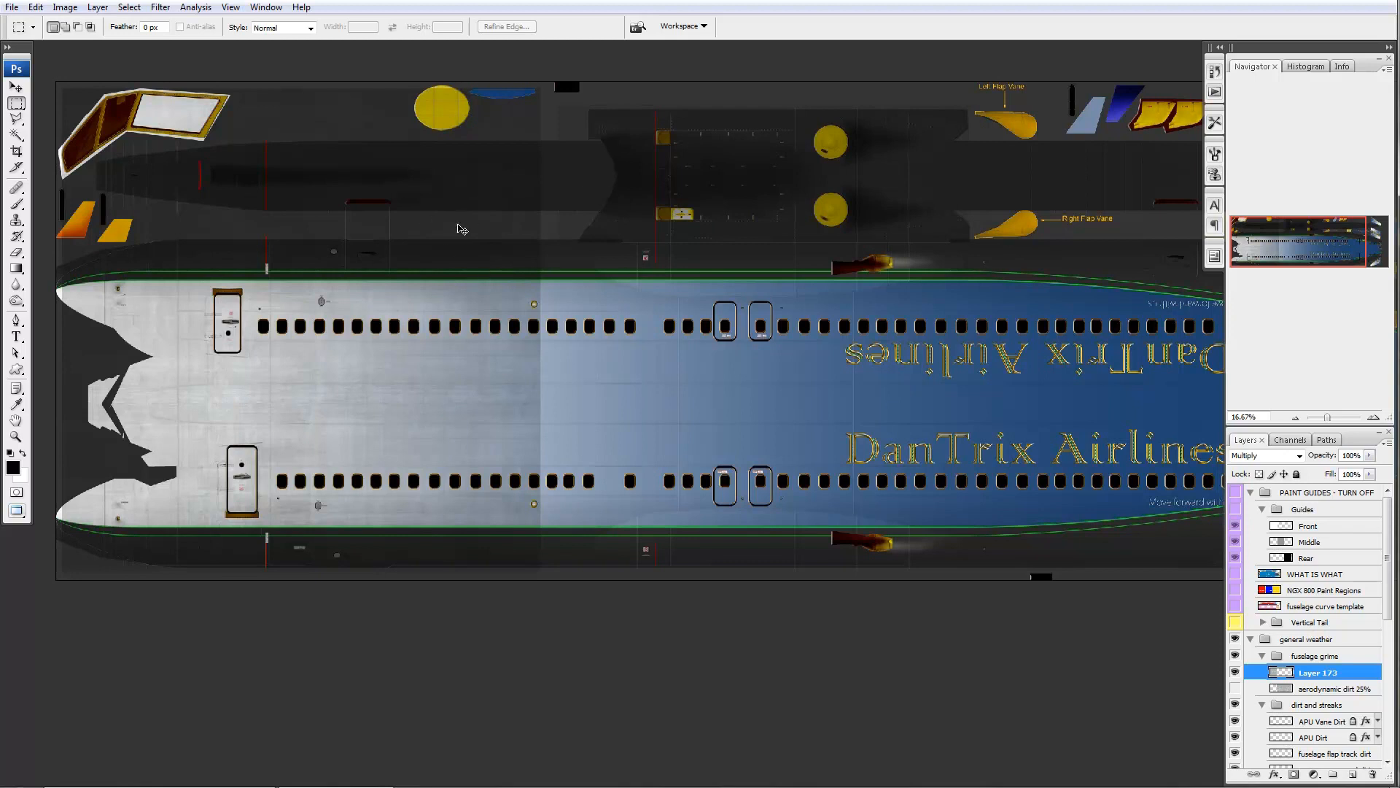
- Stretch the cut-out dirt layer to cover the whole texture from nose to tail, about 314.5% wide and 102.4% high
{"action": "key", "text": "ctrl+t"}
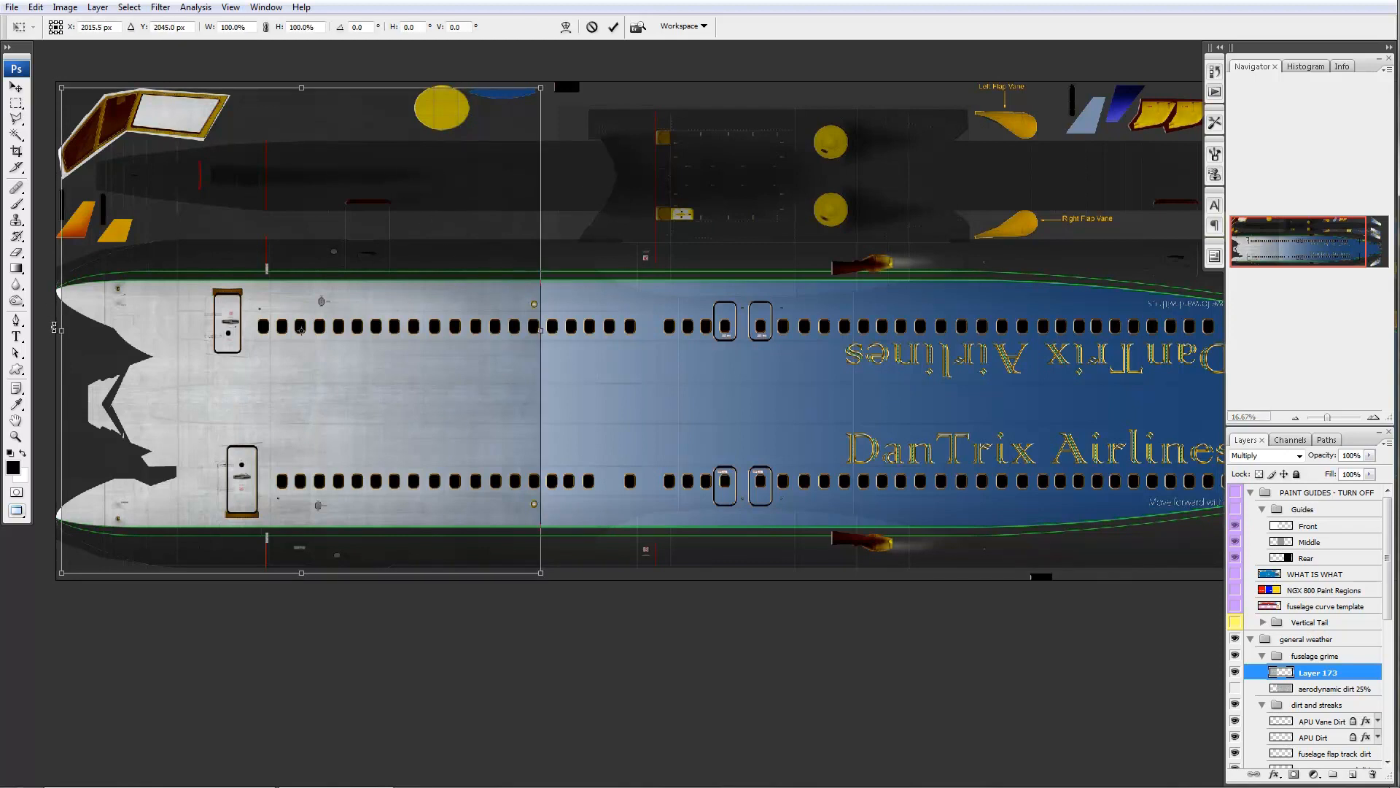
{"action": "left_click_drag", "start_coordinate": [59, 331], "coordinate": [55, 331]}
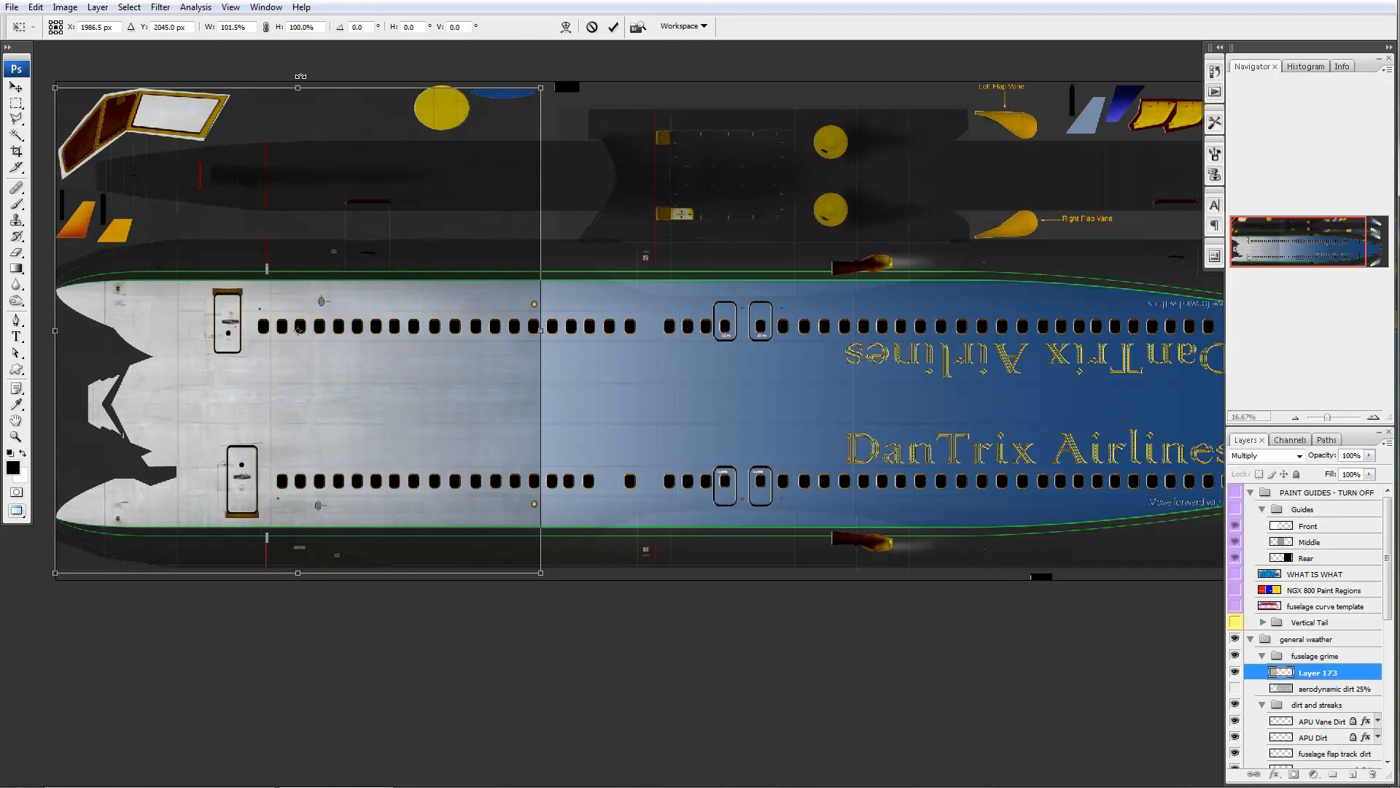
{"action": "left_click_drag", "start_coordinate": [297, 86], "coordinate": [295, 83]}
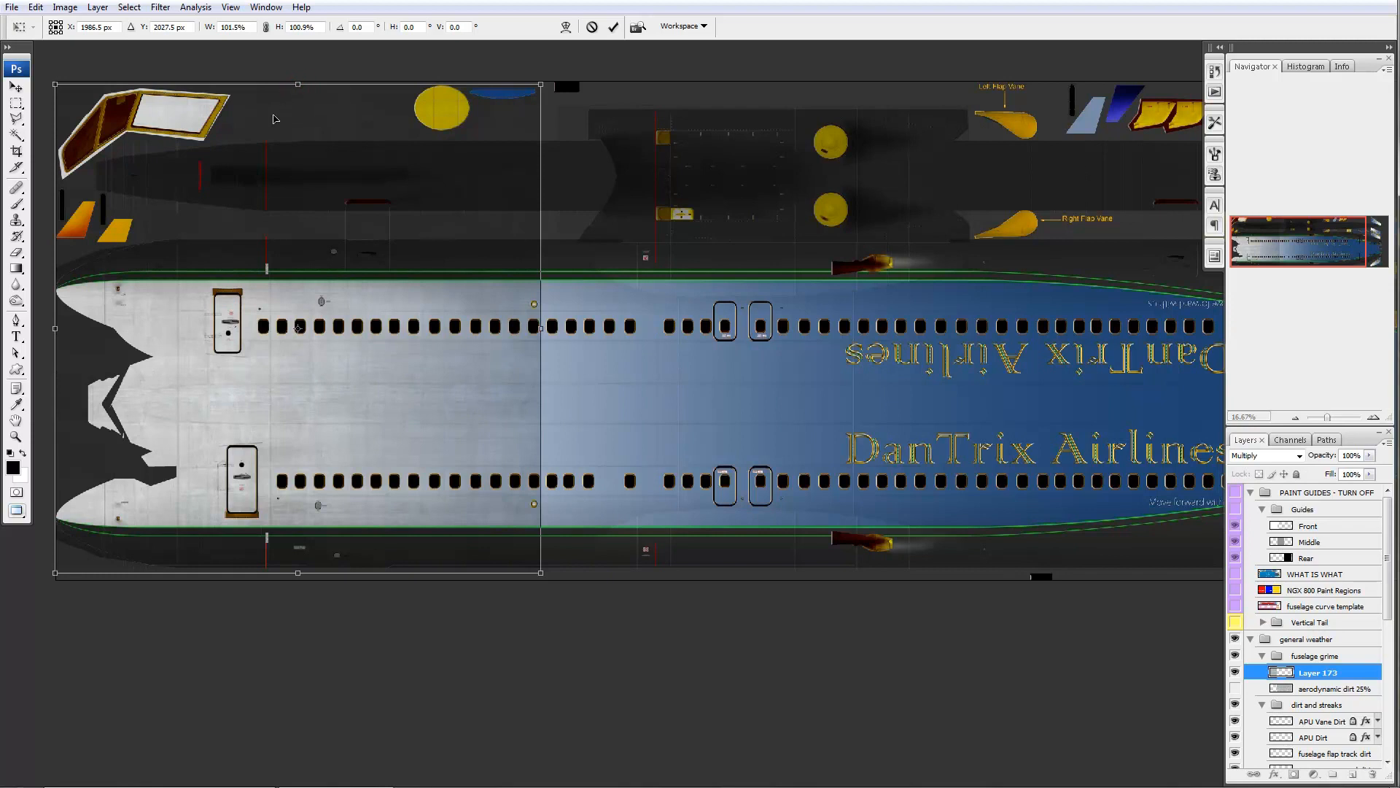
{"action": "left_click_drag", "start_coordinate": [300, 573], "coordinate": [298, 581]}
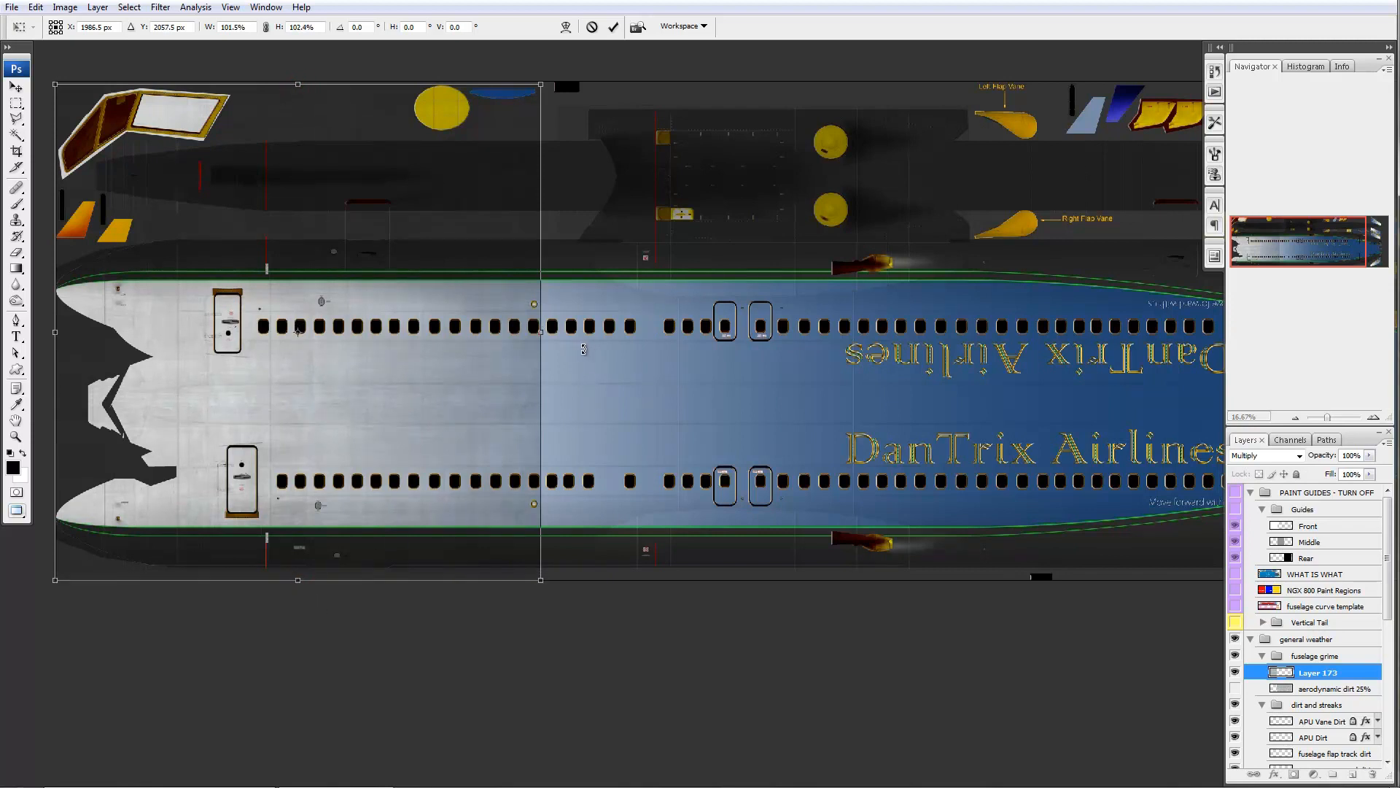
{"action": "left_click_drag", "start_coordinate": [542, 330], "coordinate": [1144, 334]}
{"action": "scroll", "coordinate": [988, 421], "scroll_direction": "right", "scroll_amount": 5}
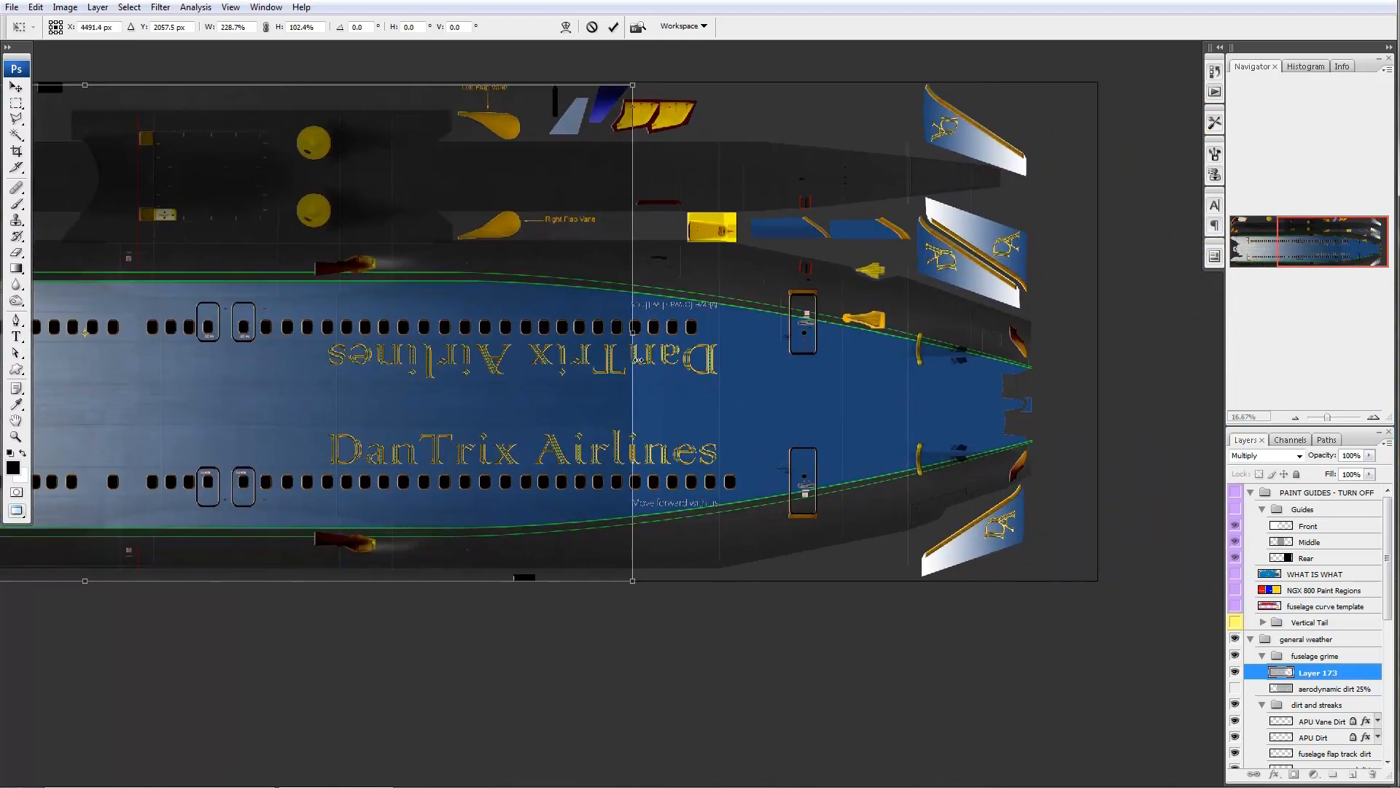
{"action": "left_click_drag", "start_coordinate": [628, 333], "coordinate": [1043, 369]}
{"action": "left_click_drag", "start_coordinate": [325, 536], "coordinate": [740, 486]}
{"action": "left_click_drag", "start_coordinate": [502, 501], "coordinate": [670, 599]}
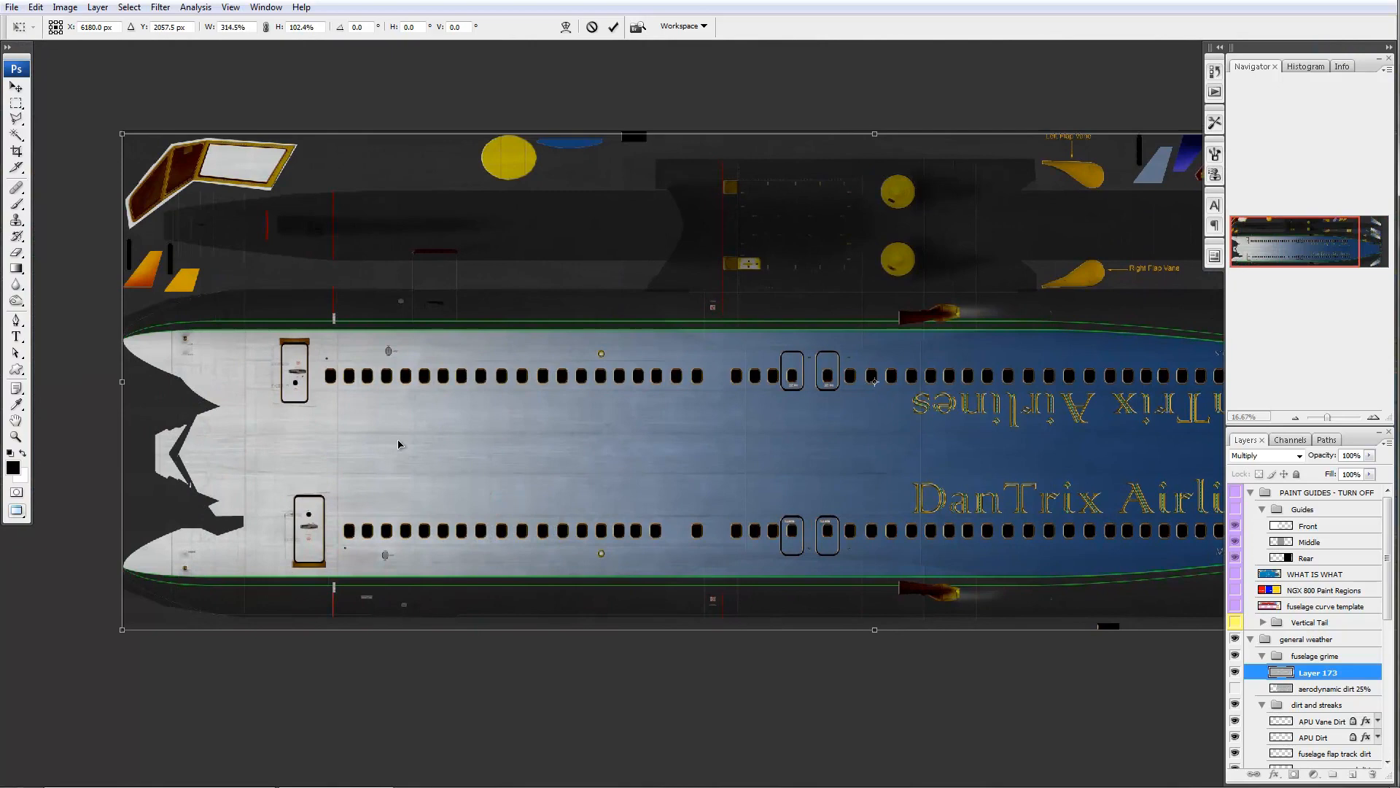
{"action": "key", "text": "Return"}
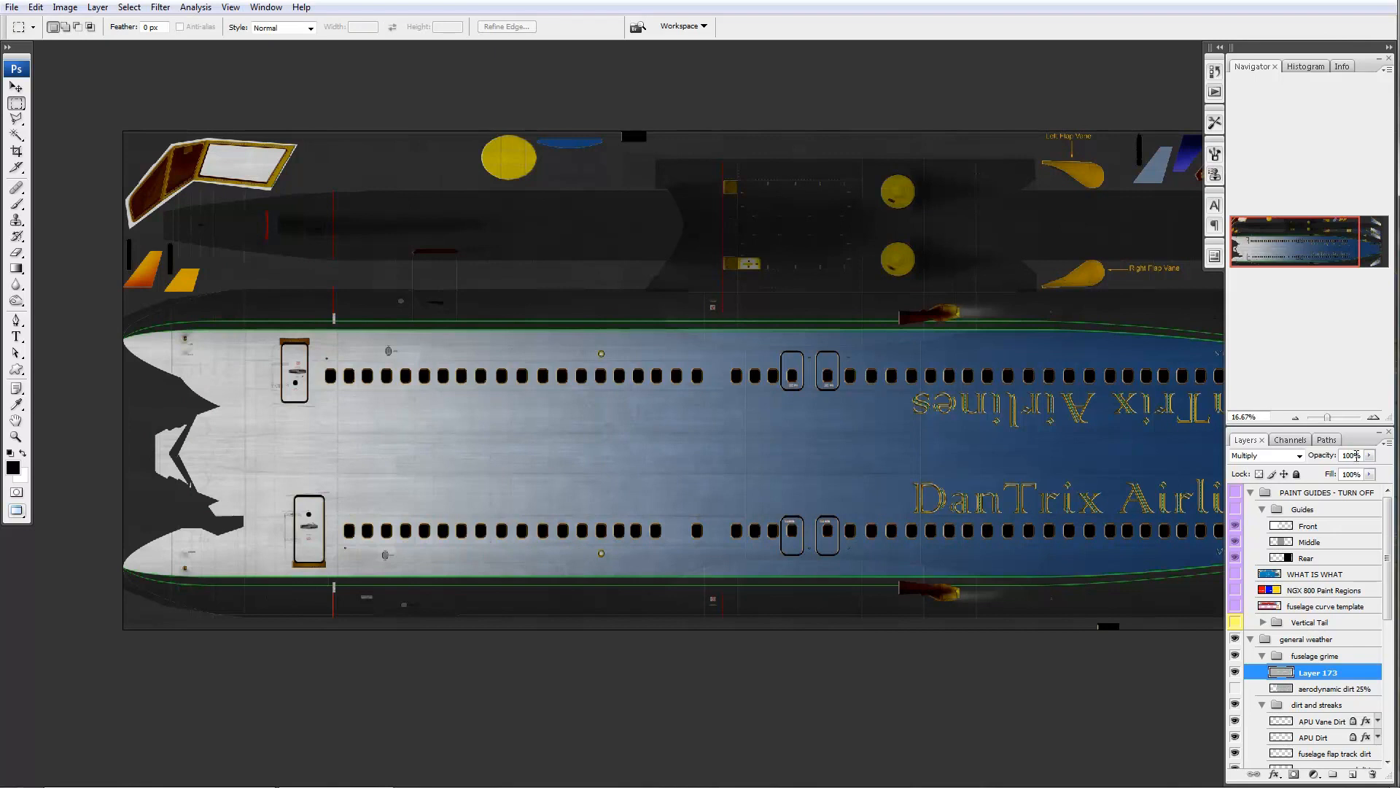
- Set the stretched dirt layer's opacity to 25%
{"action": "left_click", "coordinate": [1353, 455]}
{"action": "type", "text": "25"}
{"action": "key", "text": "Return"}
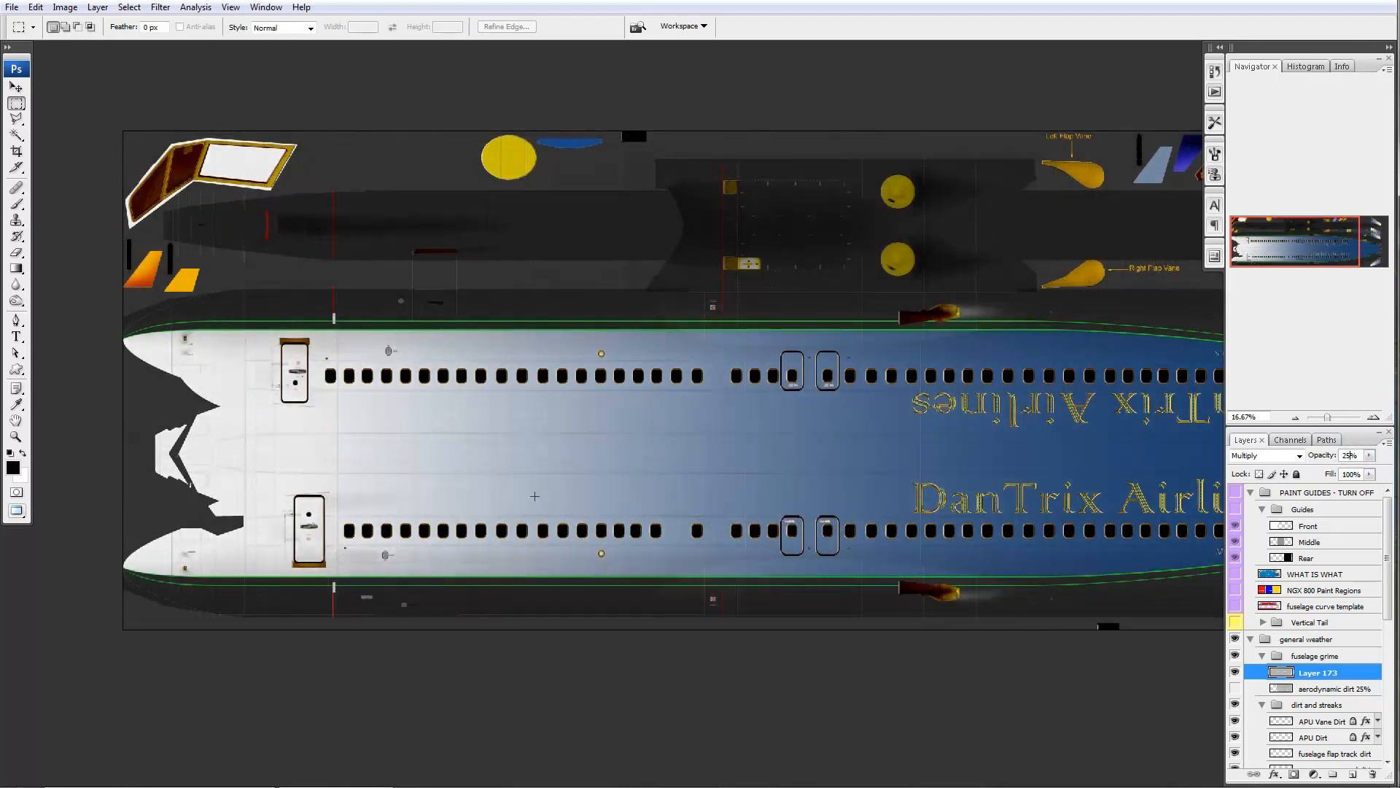
- Locate the front-to-middle section boundary at 200% using the Front guide layer's outline as a selection, and clear the selection
{"action": "left_click", "coordinate": [531, 474]}
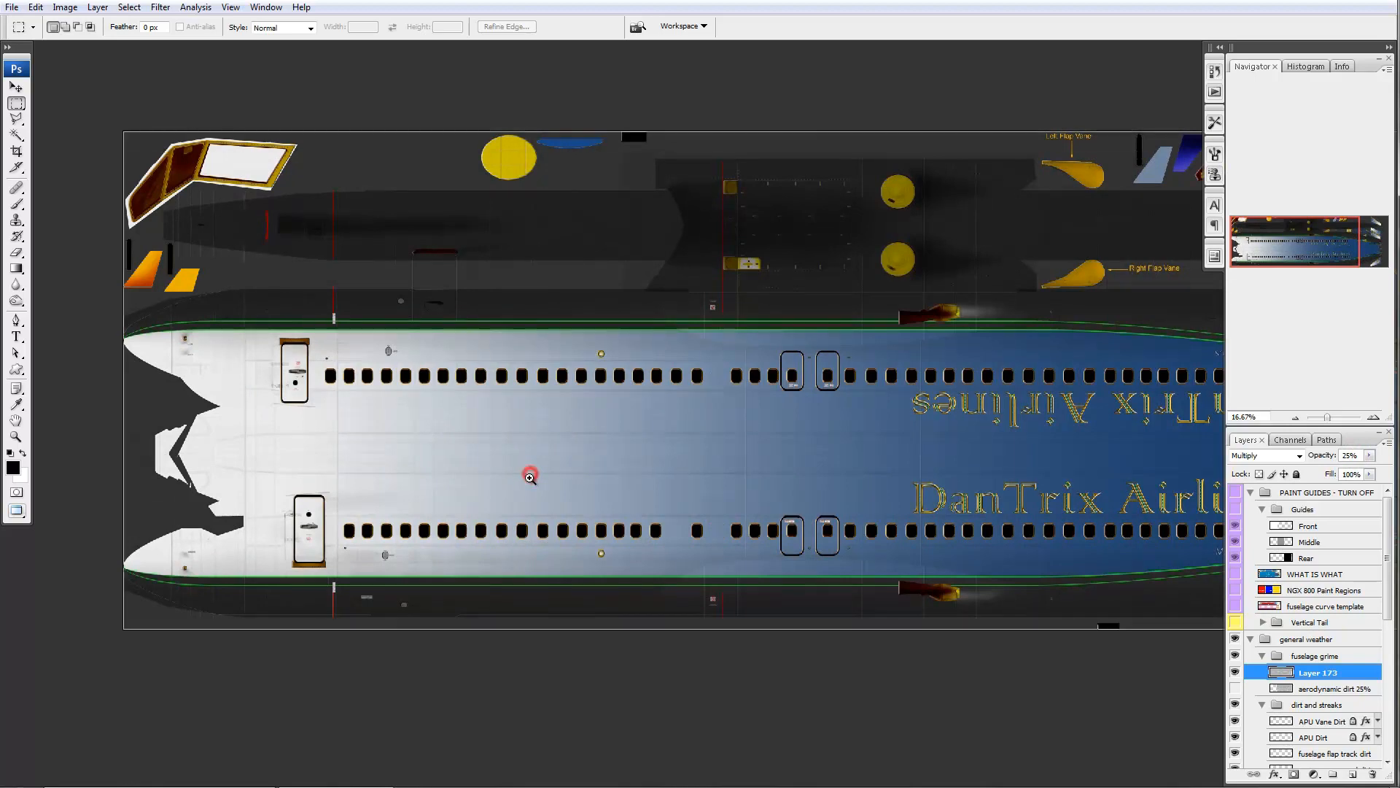
{"action": "left_click", "coordinate": [571, 490]}
{"action": "left_click", "coordinate": [487, 517]}
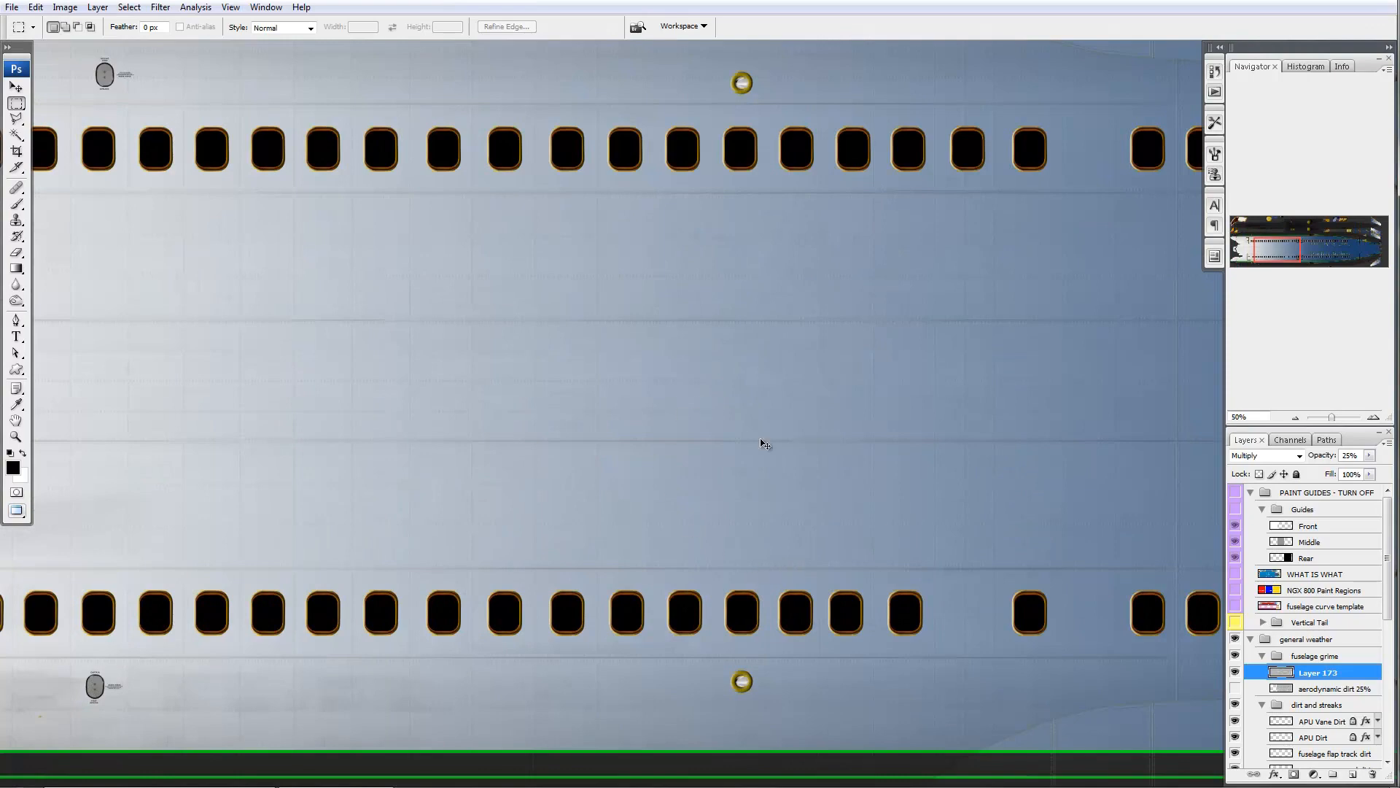
{"action": "left_click", "coordinate": [1282, 525], "text": "ctrl"}
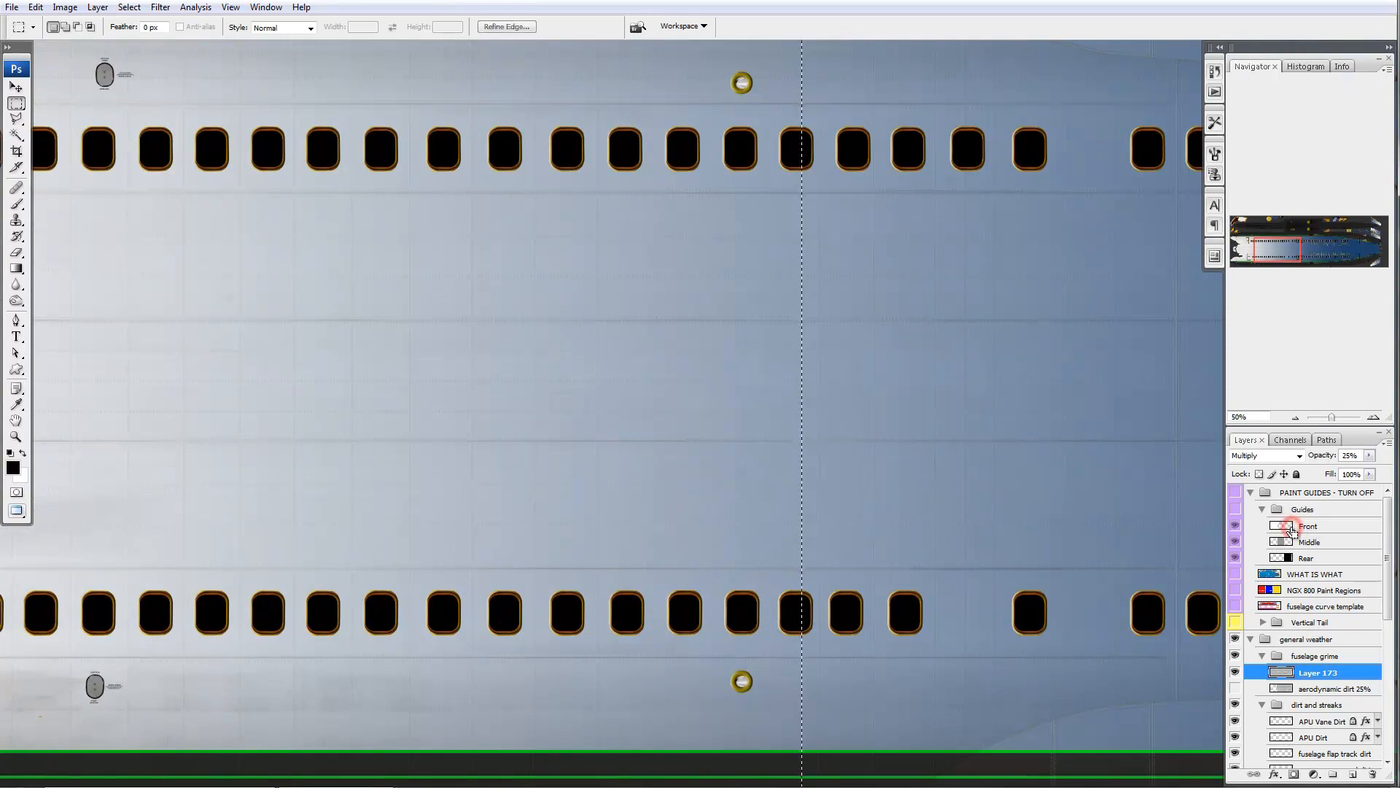
{"action": "left_click", "coordinate": [831, 478]}
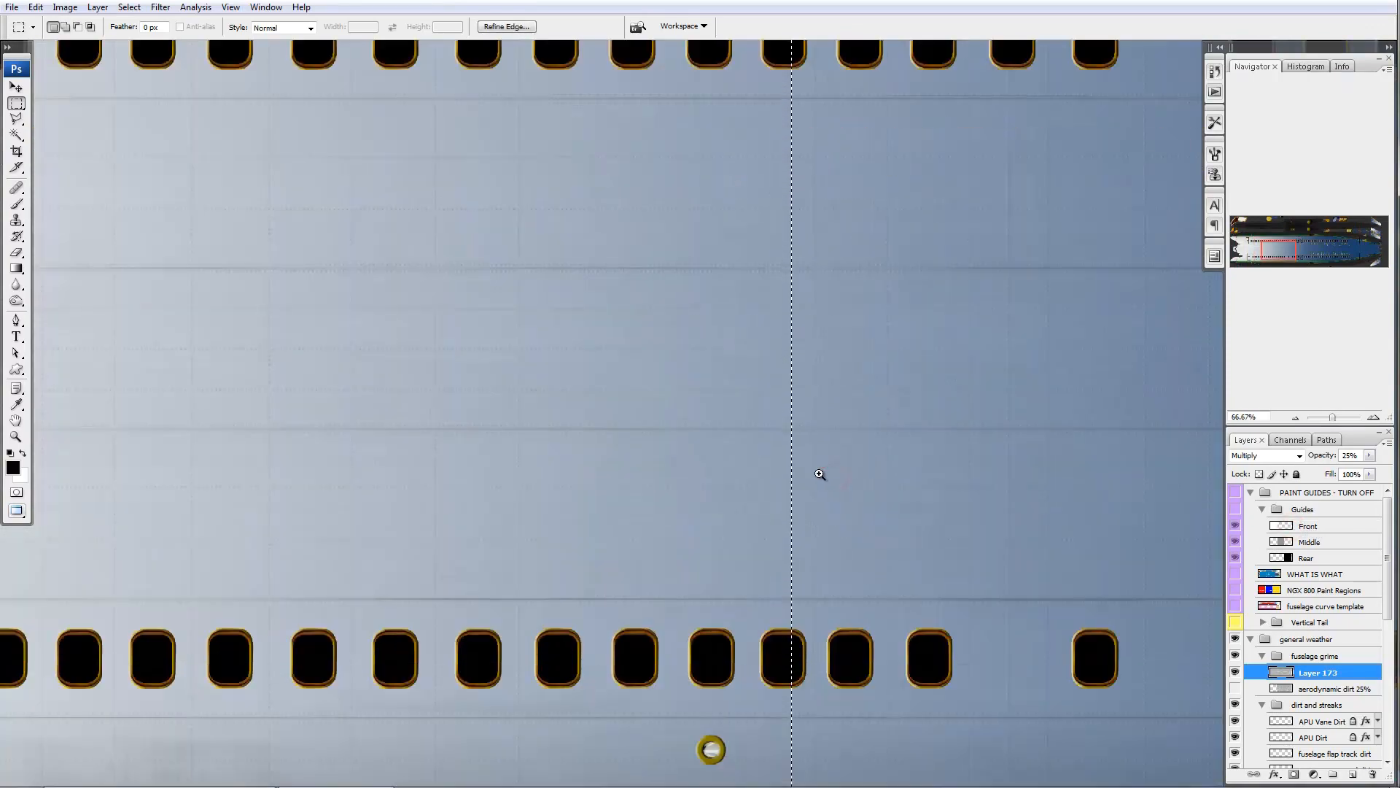
{"action": "left_click", "coordinate": [828, 485], "text": "ctrl"}
{"action": "left_click_drag", "start_coordinate": [790, 557], "coordinate": [696, 458]}
{"action": "key", "text": "ctrl+d"}
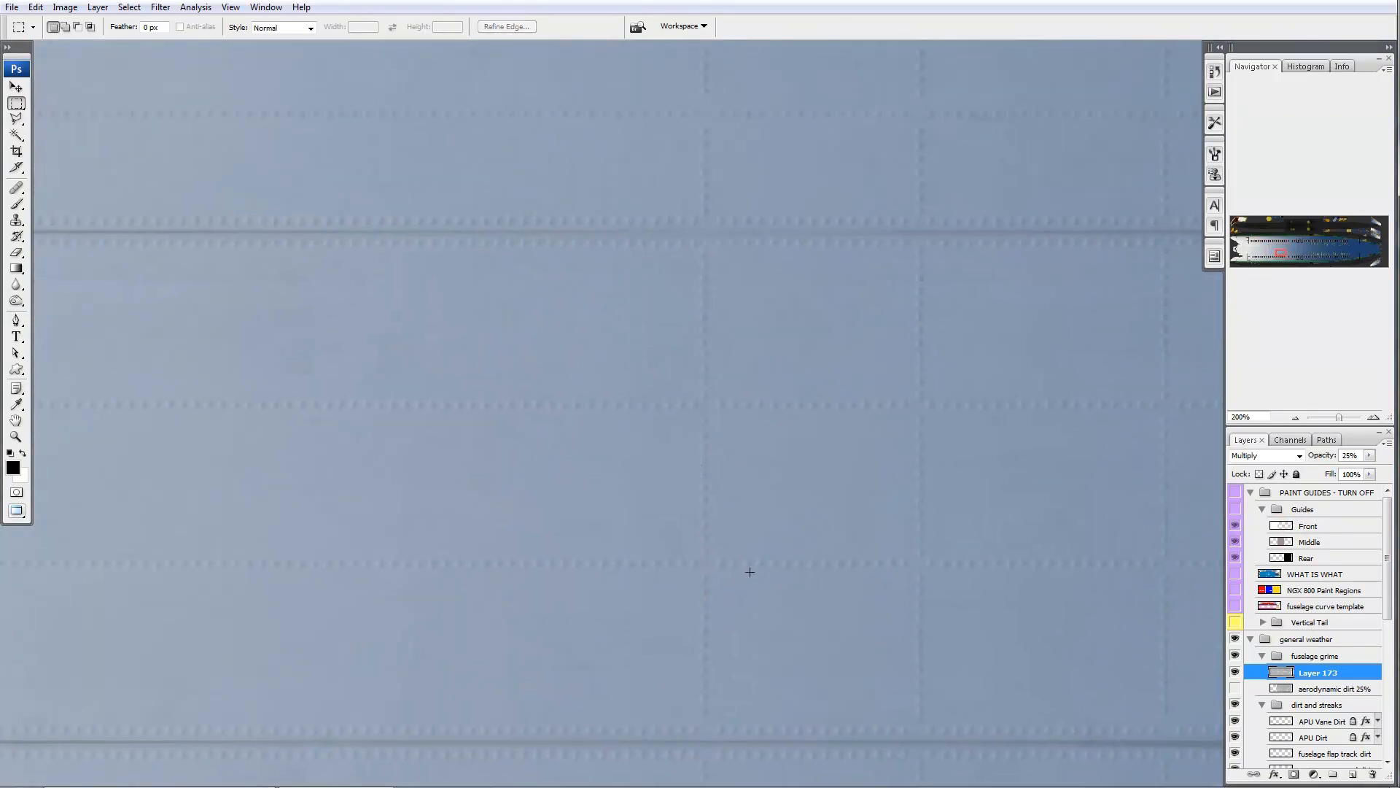
- Examine the stretched dirt across the section boundary from the upper fuselage to the upper window row
{"action": "left_click_drag", "start_coordinate": [631, 175], "coordinate": [606, 488]}
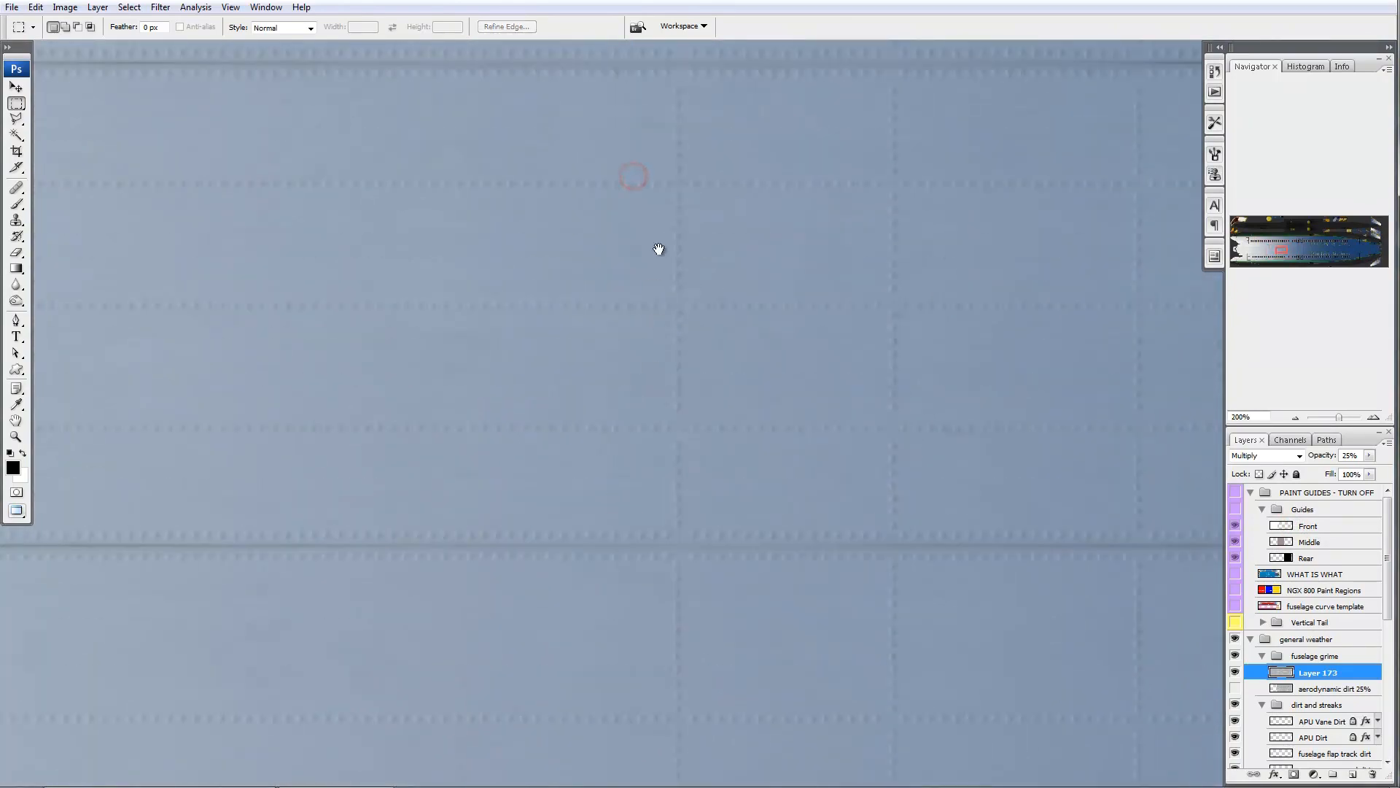
{"action": "left_click_drag", "start_coordinate": [632, 282], "coordinate": [616, 572]}
{"action": "left_click_drag", "start_coordinate": [581, 288], "coordinate": [556, 625]}
{"action": "left_click_drag", "start_coordinate": [610, 341], "coordinate": [603, 557]}
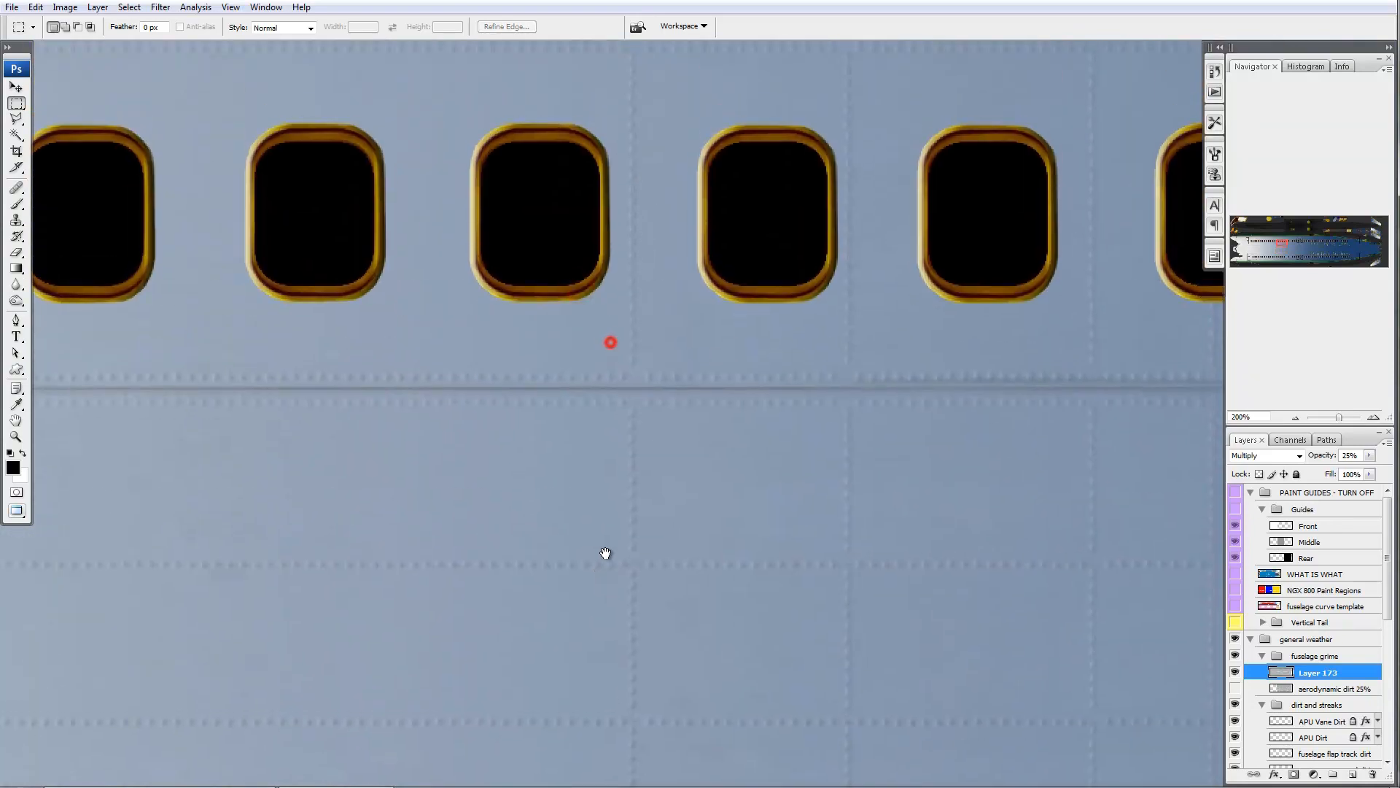
- Duplicate the stretched dirt layer four times to exaggerate the dirt across the section boundary
{"action": "mouse_move", "coordinate": [625, 394]}
{"action": "left_mouse_down"}
{"action": "mouse_move", "coordinate": [594, 457]}
{"action": "mouse_move", "coordinate": [593, 558]}
{"action": "left_mouse_up"}
{"action": "left_click_drag", "start_coordinate": [584, 462], "coordinate": [665, 427]}
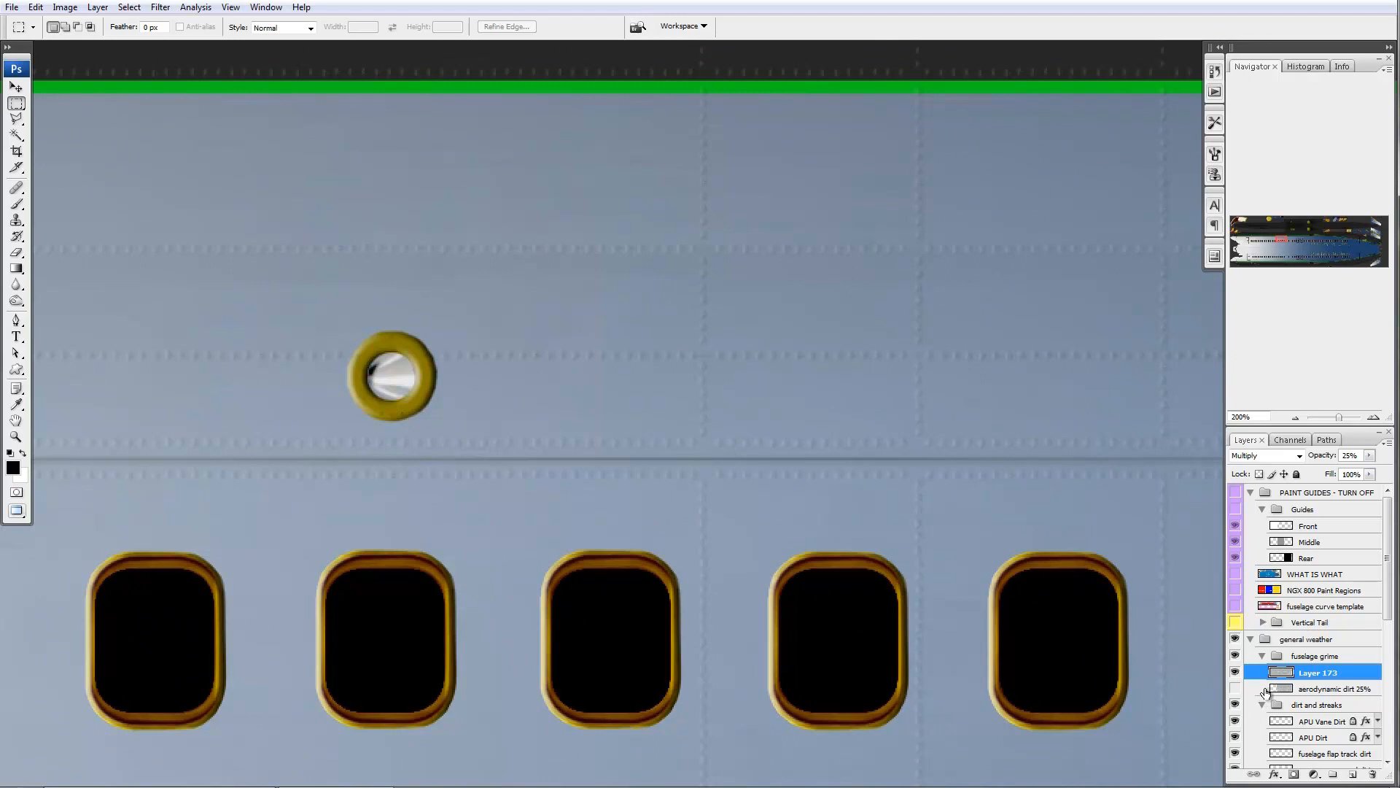
{"action": "key", "text": "ctrl+j"}
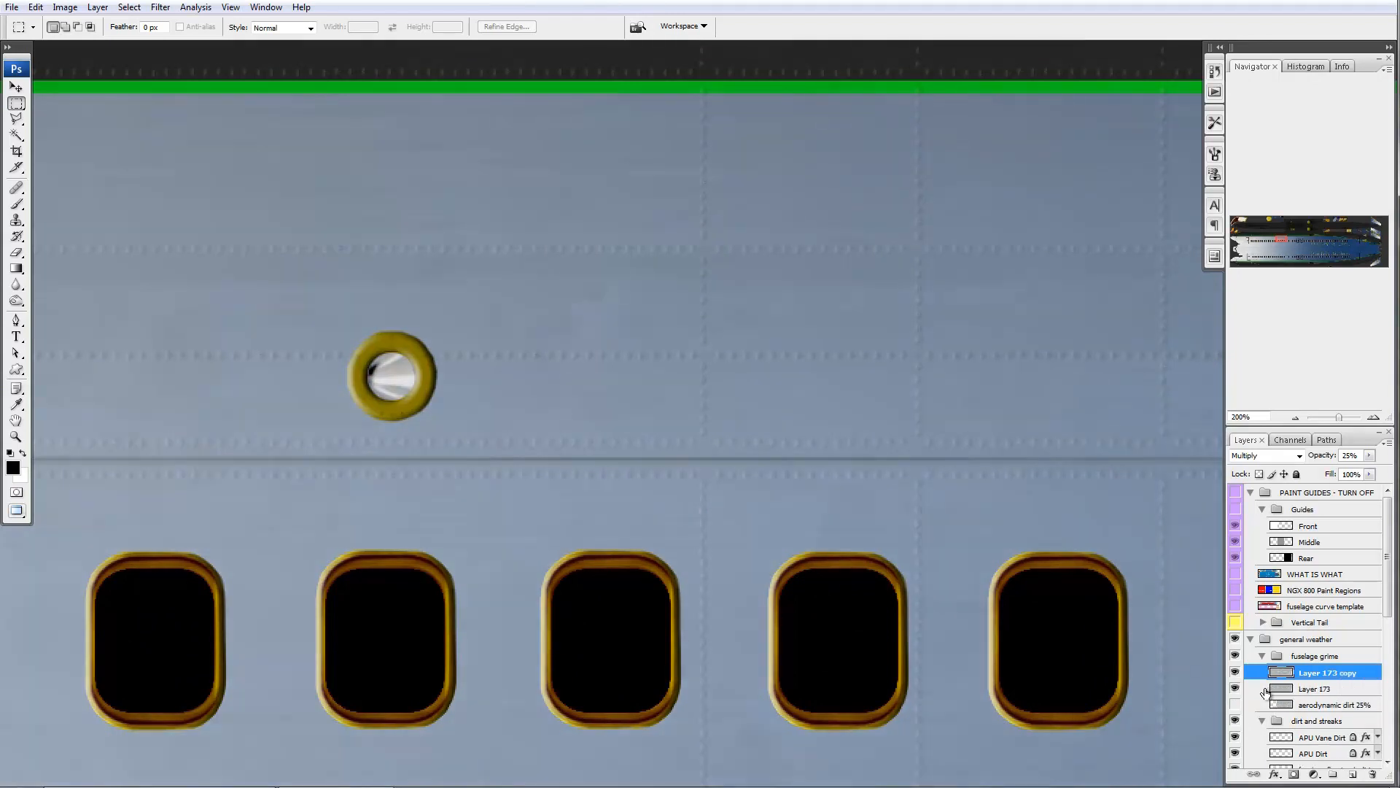
{"action": "key", "text": "ctrl+j"}
{"action": "key", "text": "ctrl+j"}
{"action": "key", "text": "ctrl+j"}
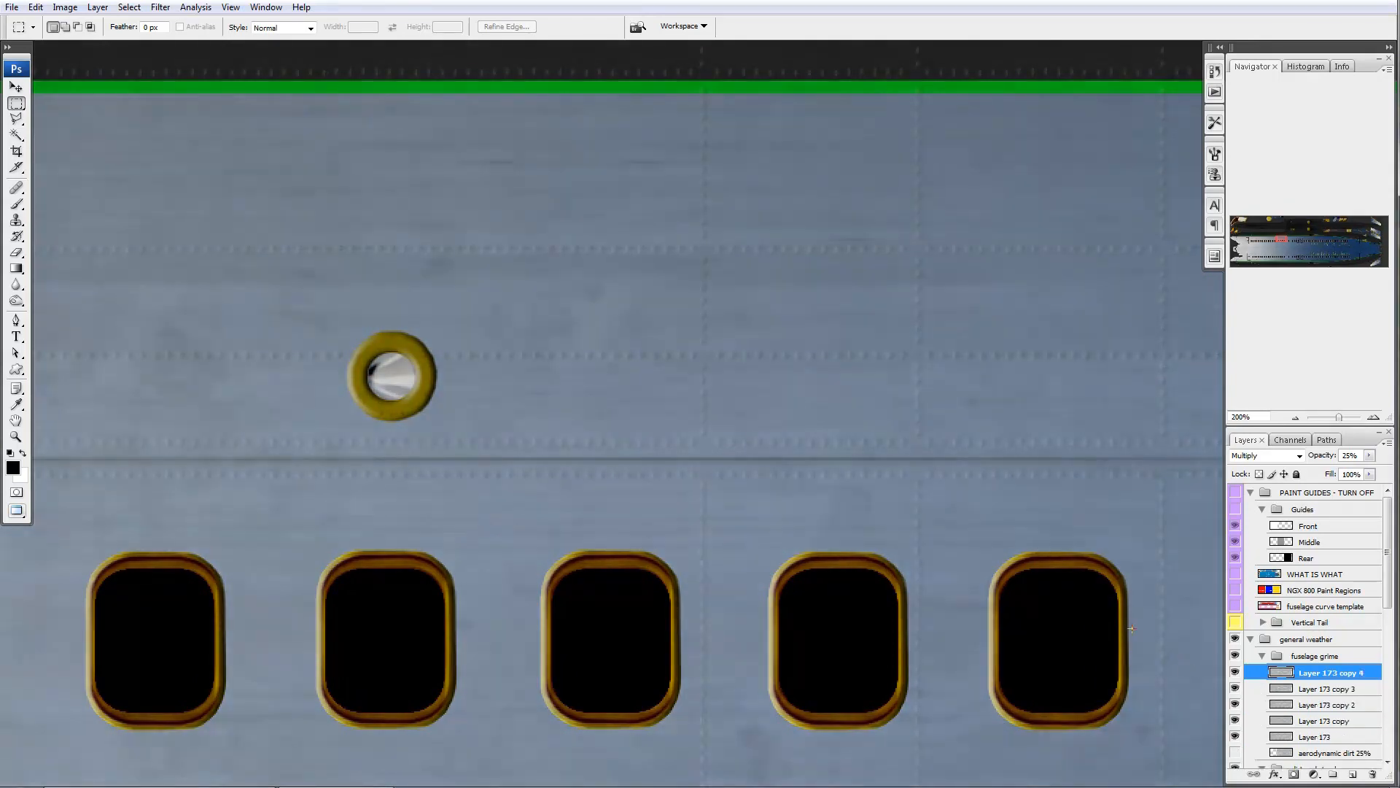
- Examine the intensified dirt along the fuselage, from the forward doors across the section boundary to the tail and back
{"action": "left_click", "coordinate": [685, 420], "text": "alt"}
{"action": "left_click", "coordinate": [685, 478], "text": "alt"}
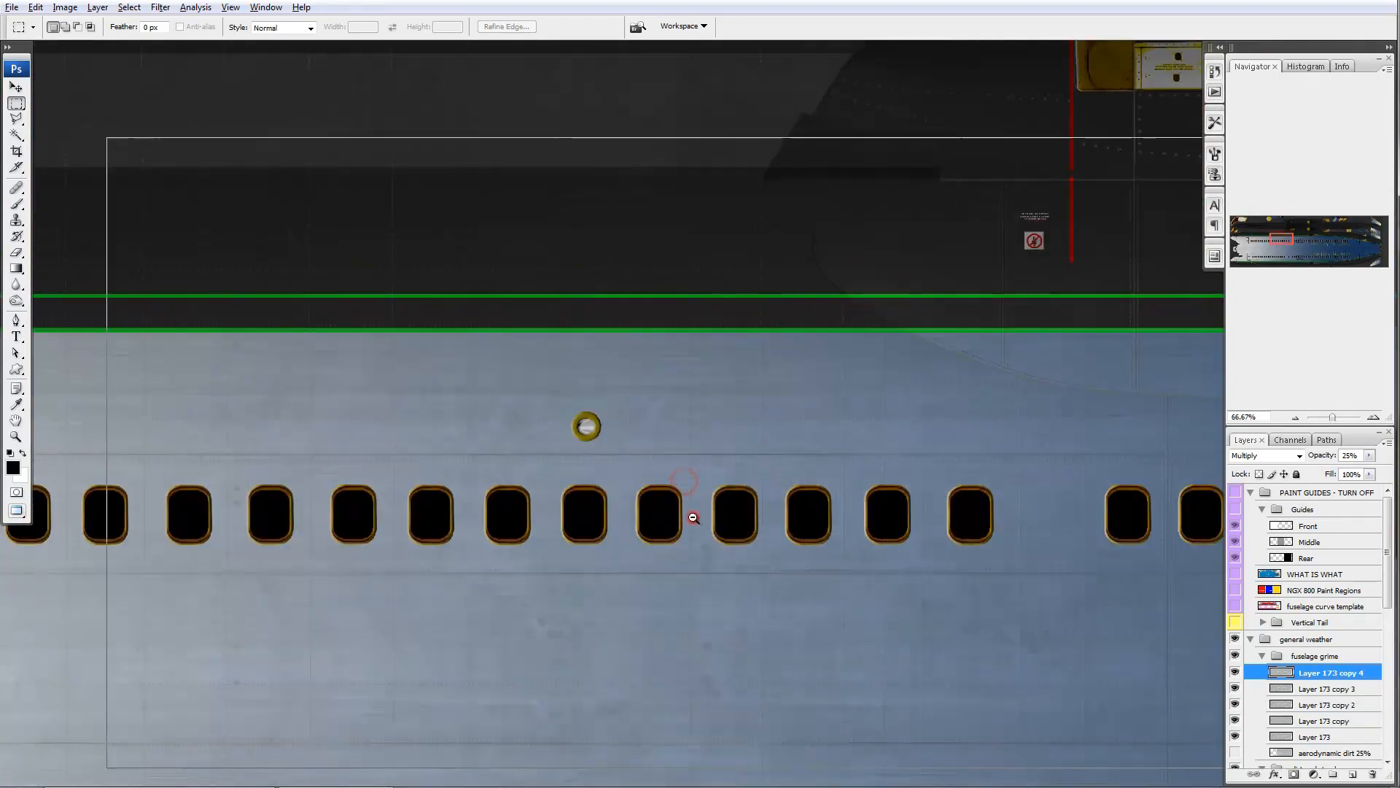
{"action": "left_click", "coordinate": [693, 517], "text": "alt"}
{"action": "left_click", "coordinate": [693, 517], "text": "alt"}
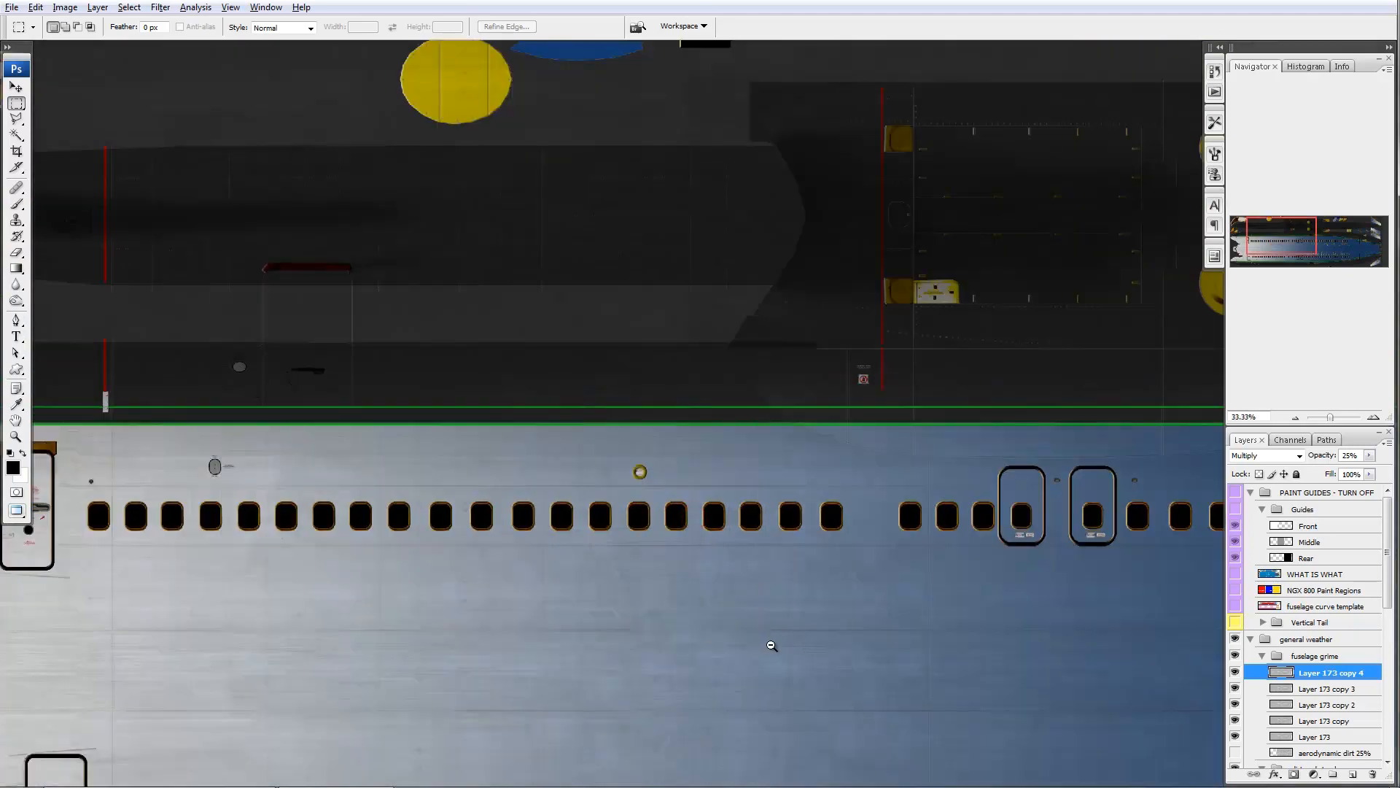
{"action": "left_click_drag", "start_coordinate": [772, 646], "coordinate": [765, 315]}
{"action": "left_click_drag", "start_coordinate": [525, 400], "coordinate": [453, 461]}
{"action": "left_click_drag", "start_coordinate": [1063, 475], "coordinate": [423, 448]}
{"action": "left_click_drag", "start_coordinate": [1074, 471], "coordinate": [734, 505]}
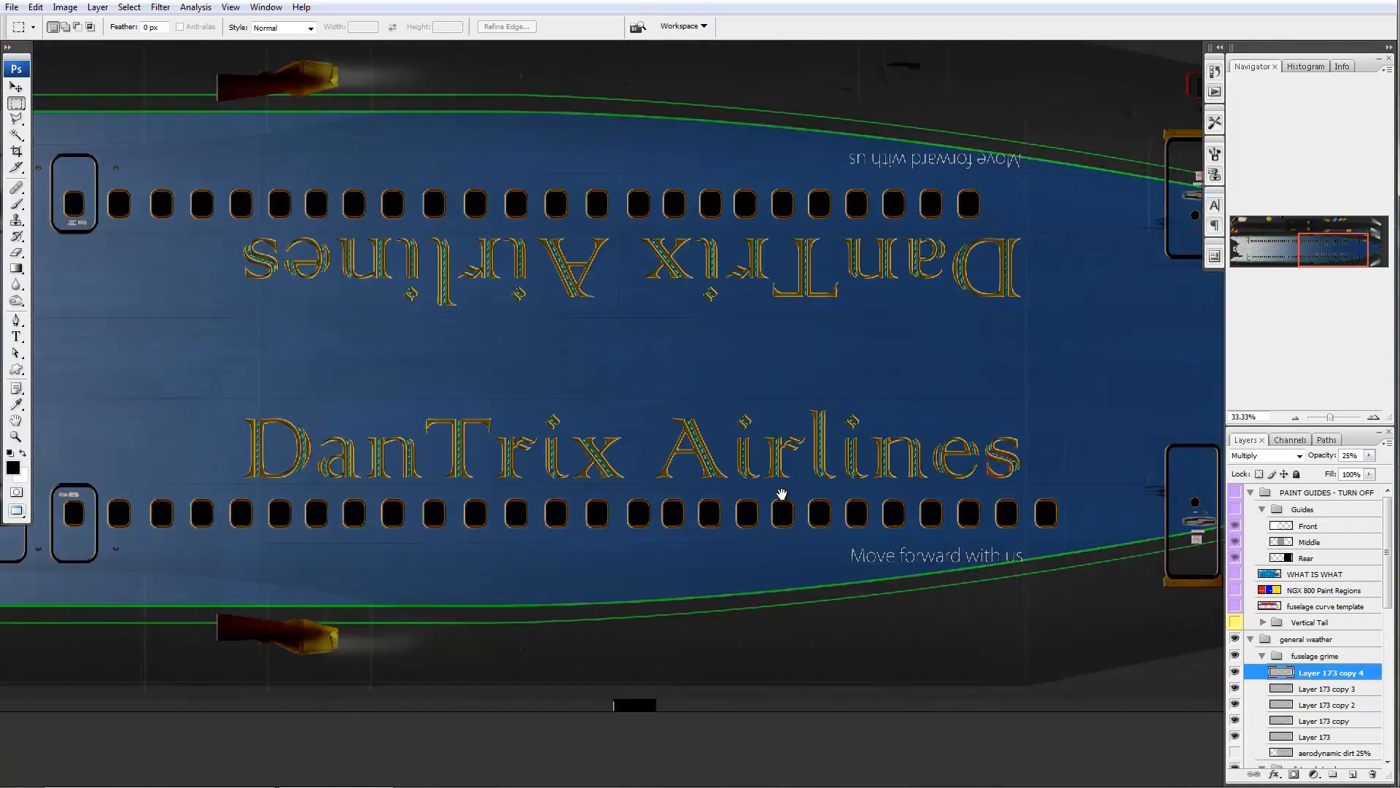
{"action": "left_click_drag", "start_coordinate": [531, 424], "coordinate": [851, 435]}
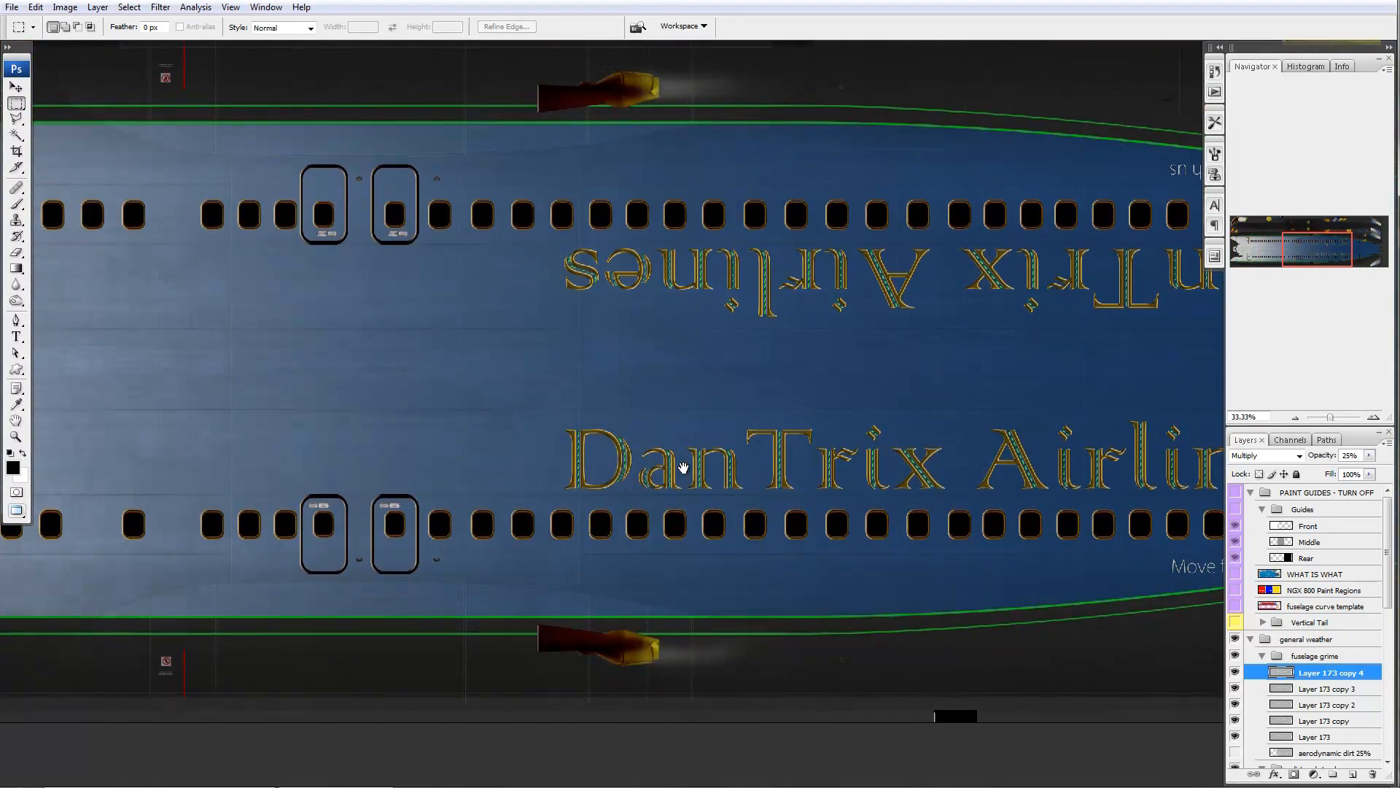
{"action": "left_click_drag", "start_coordinate": [512, 428], "coordinate": [838, 427]}
{"action": "left_click_drag", "start_coordinate": [572, 431], "coordinate": [869, 438]}
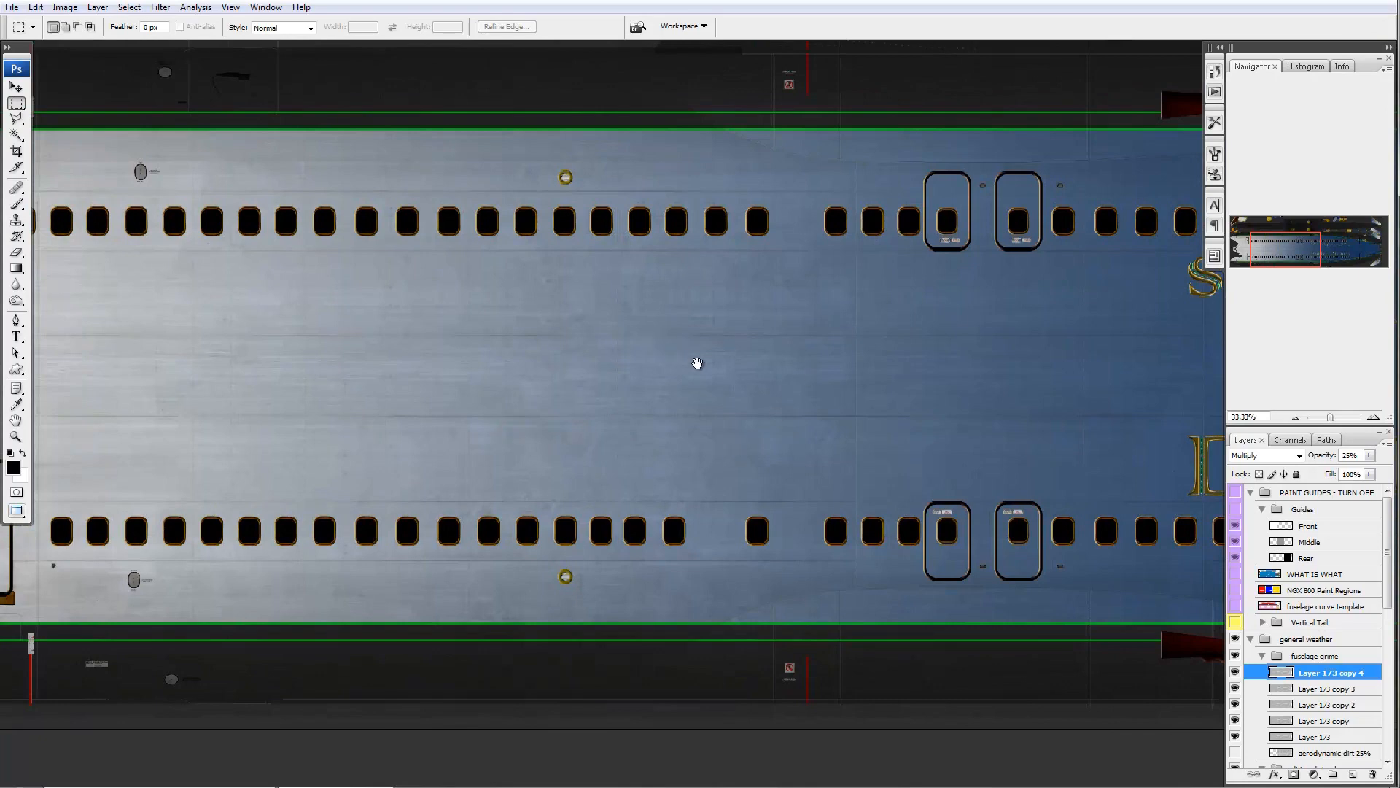
{"action": "left_click_drag", "start_coordinate": [657, 403], "coordinate": [900, 409]}
{"action": "left_click_drag", "start_coordinate": [1008, 430], "coordinate": [855, 465]}
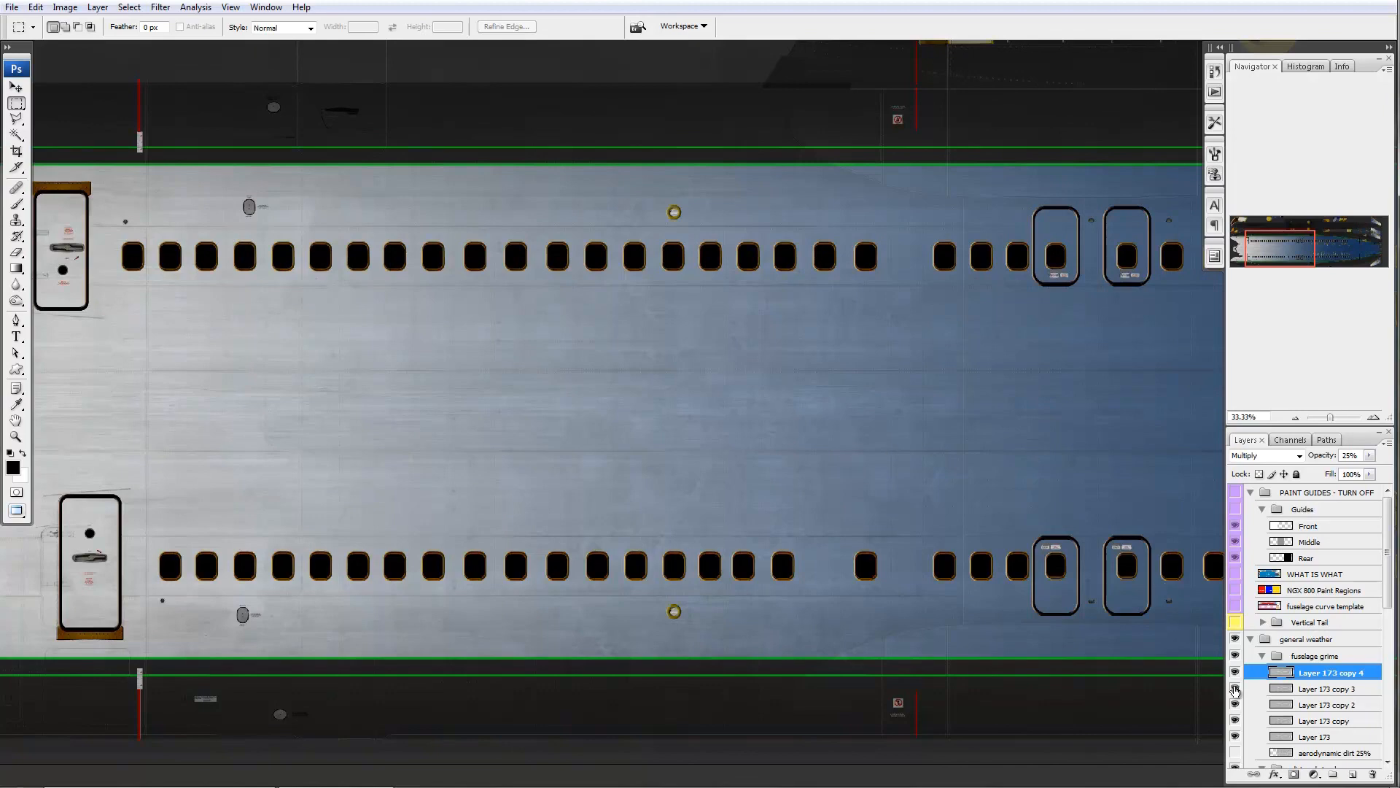
- Delete the four duplicate dirt layers, keeping only Layer 173
{"action": "left_click", "coordinate": [1317, 733], "text": "shift"}
{"action": "left_click_drag", "start_coordinate": [1345, 720], "coordinate": [1374, 774]}
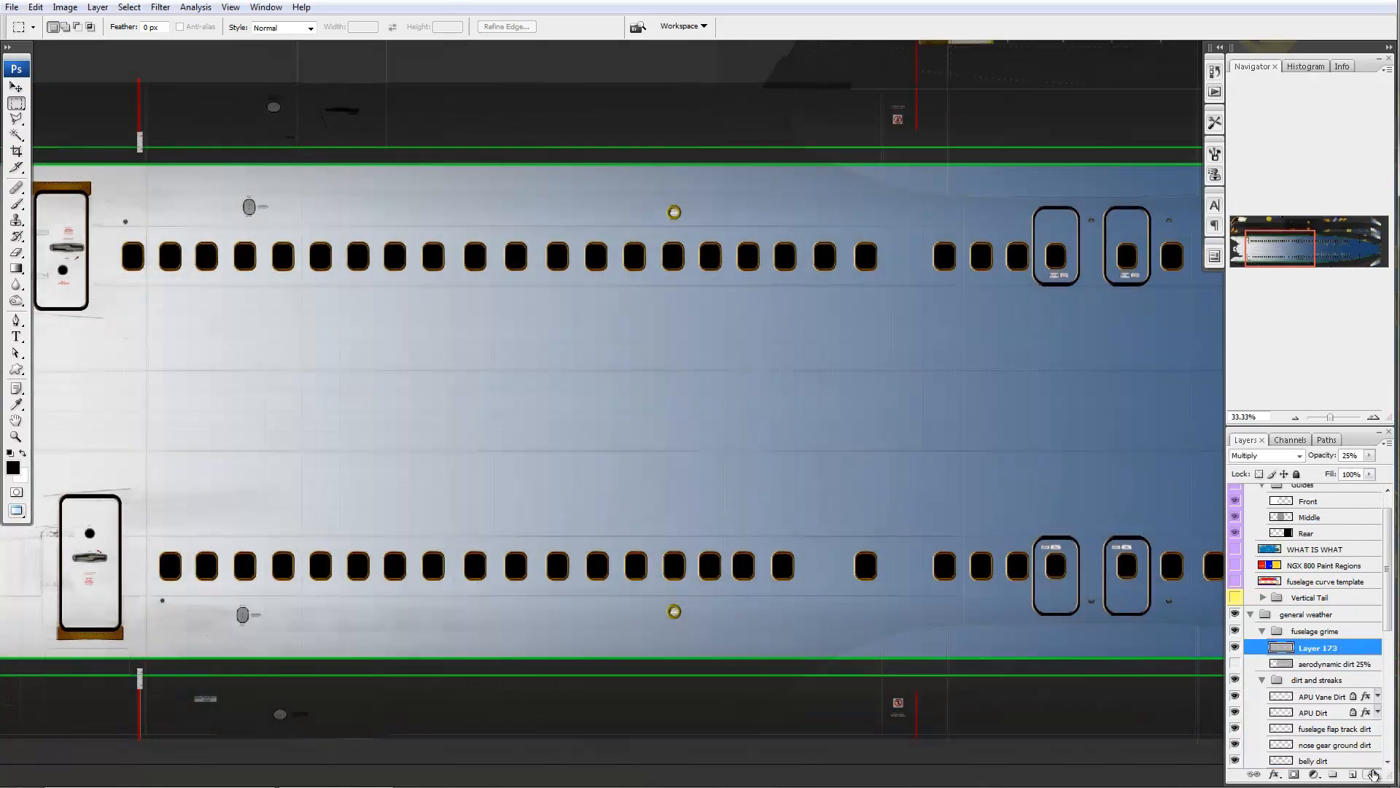
- Rename Layer 173 as "aerodynamic dirt 25%" by copying the original dirt layer's name, and delete the hidden original
{"action": "double_click", "coordinate": [1322, 664]}
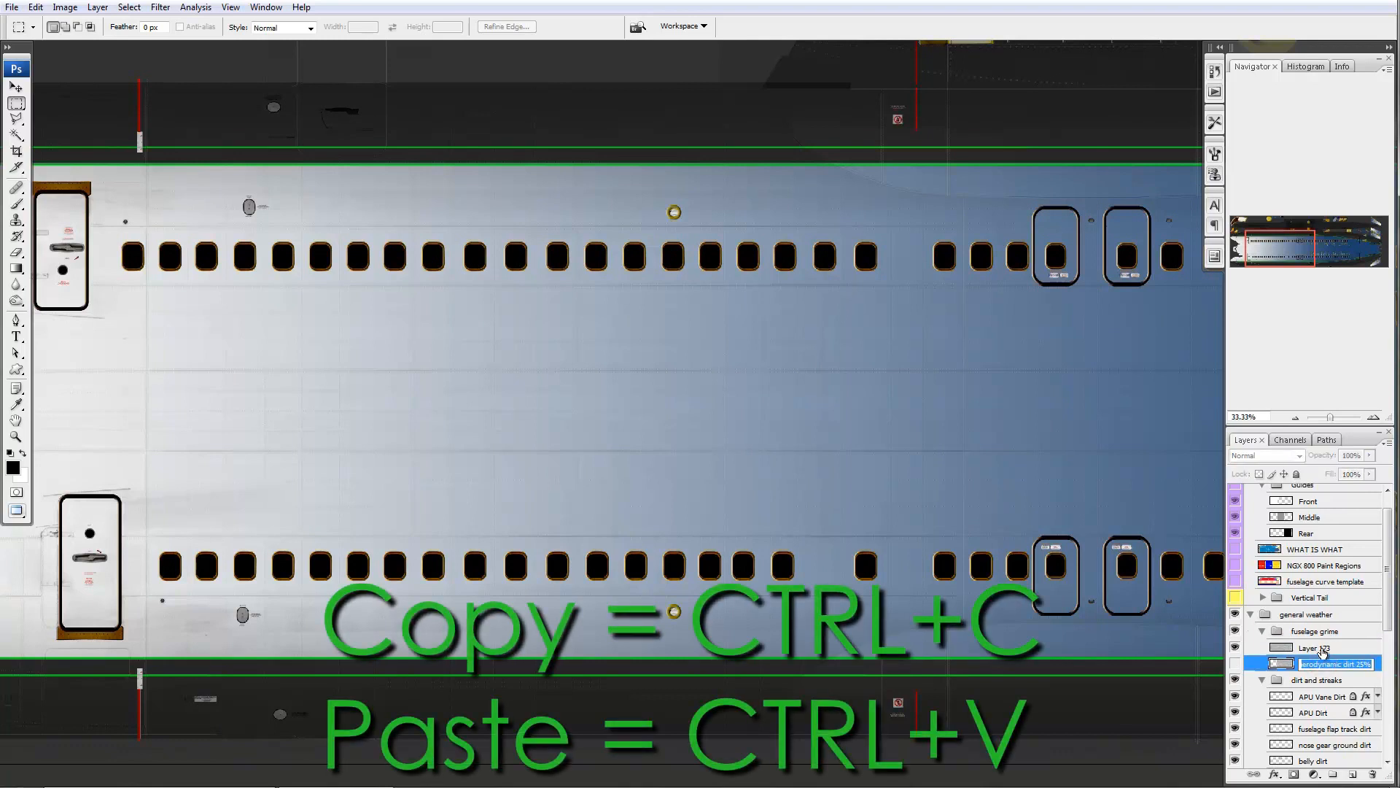
{"action": "key", "text": "ctrl+c"}
{"action": "double_click", "coordinate": [1322, 649]}
{"action": "key", "text": "ctrl+v"}
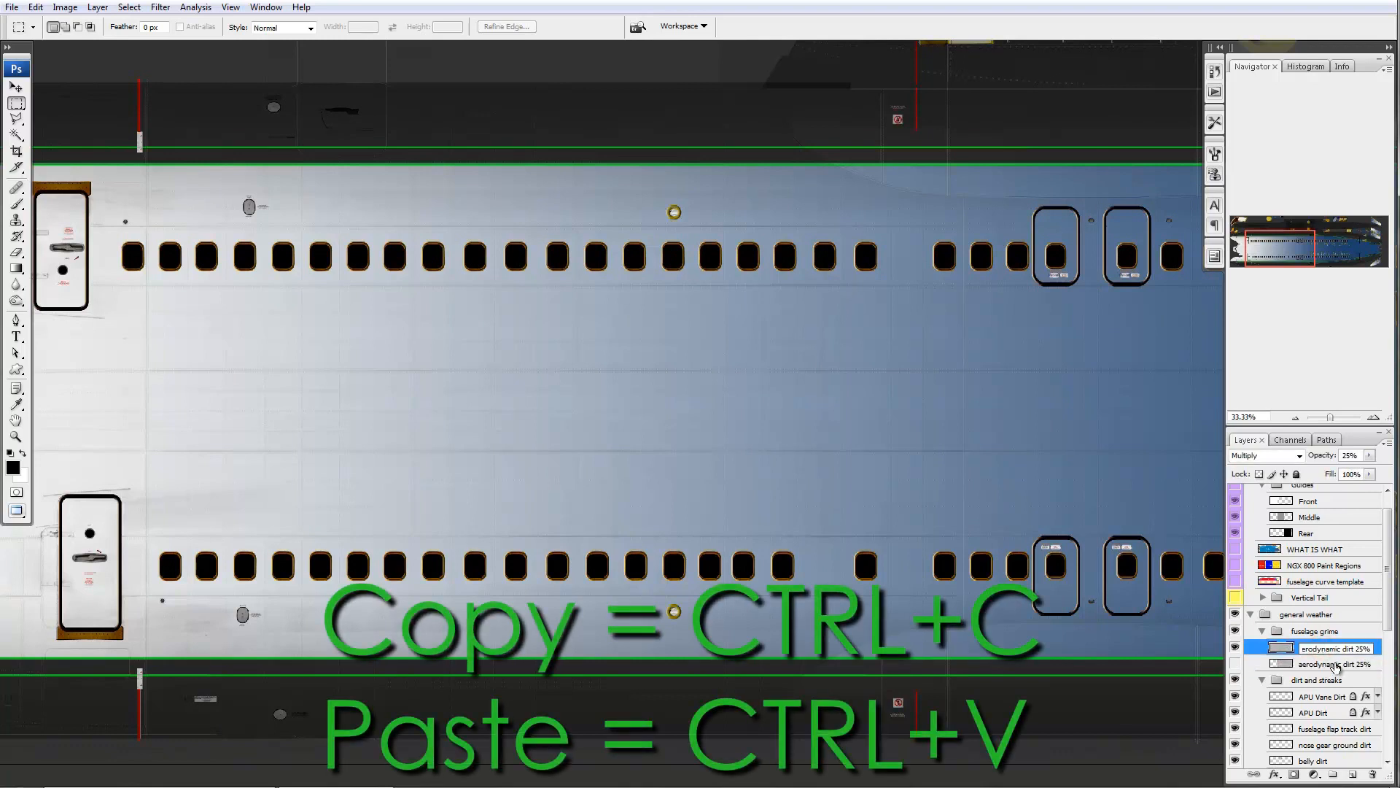
{"action": "key", "text": "Return"}
{"action": "left_click_drag", "start_coordinate": [1333, 663], "coordinate": [1374, 775]}
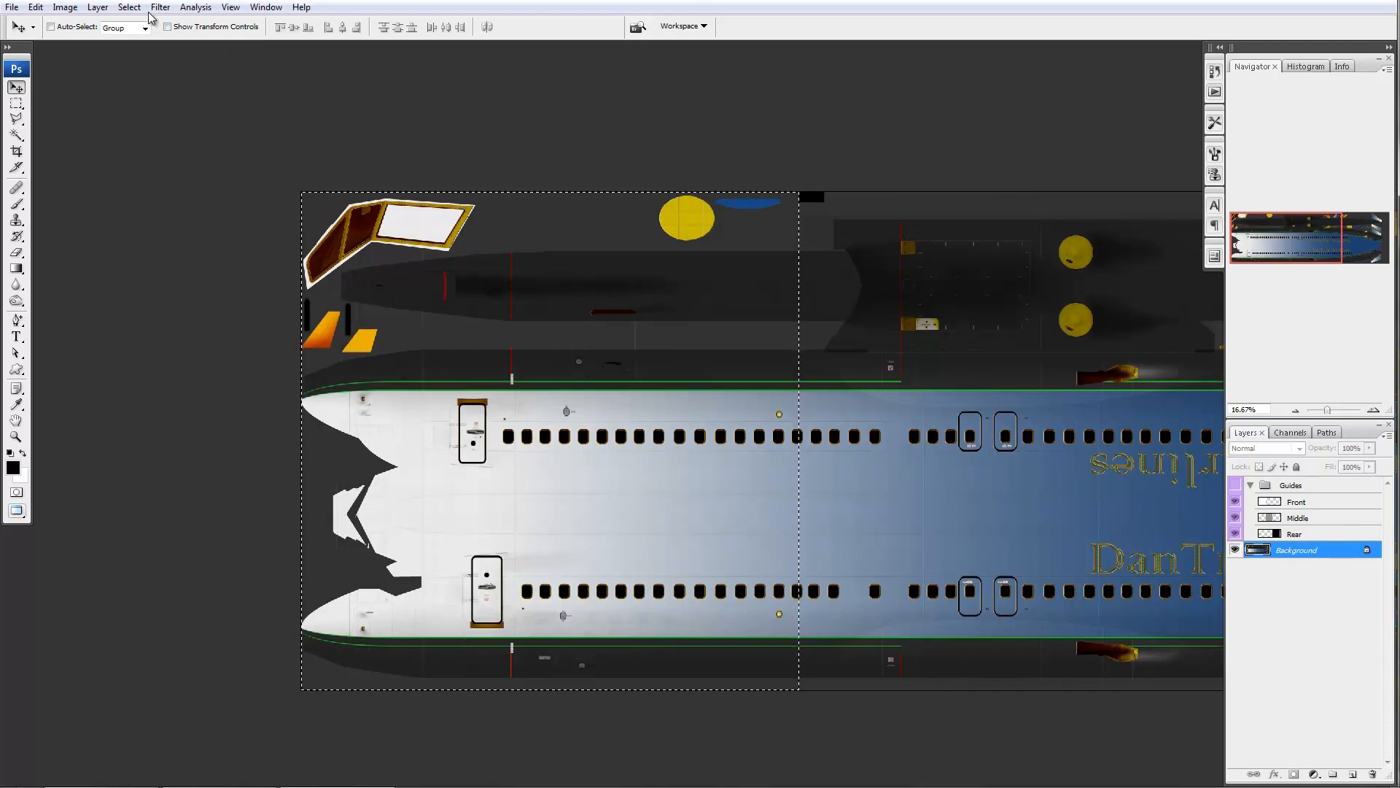
- Apply Refine Edge to the front-section selection with radius, contrast, smooth, feather and contract/expand all at 0
{"action": "left_click", "coordinate": [16, 102]}
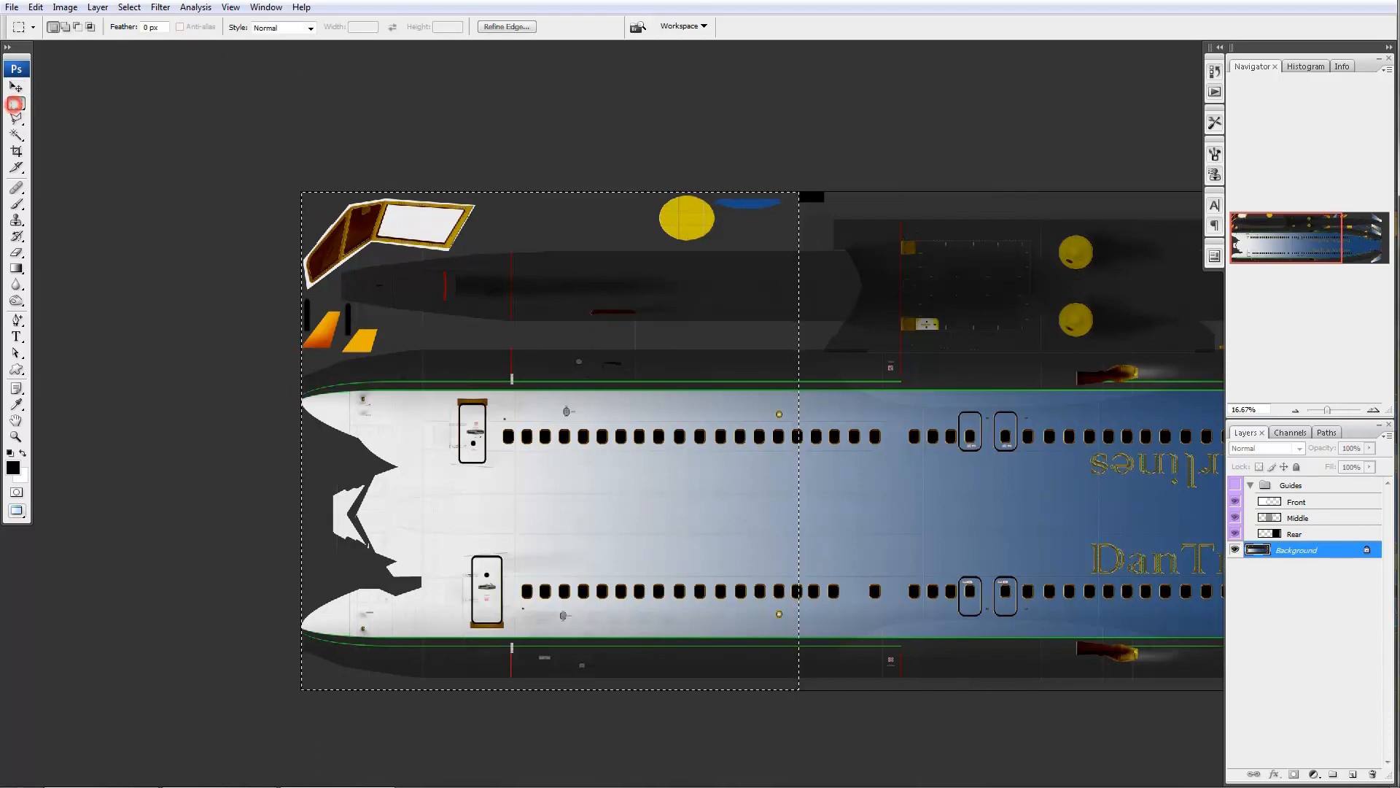
{"action": "left_click", "coordinate": [131, 7]}
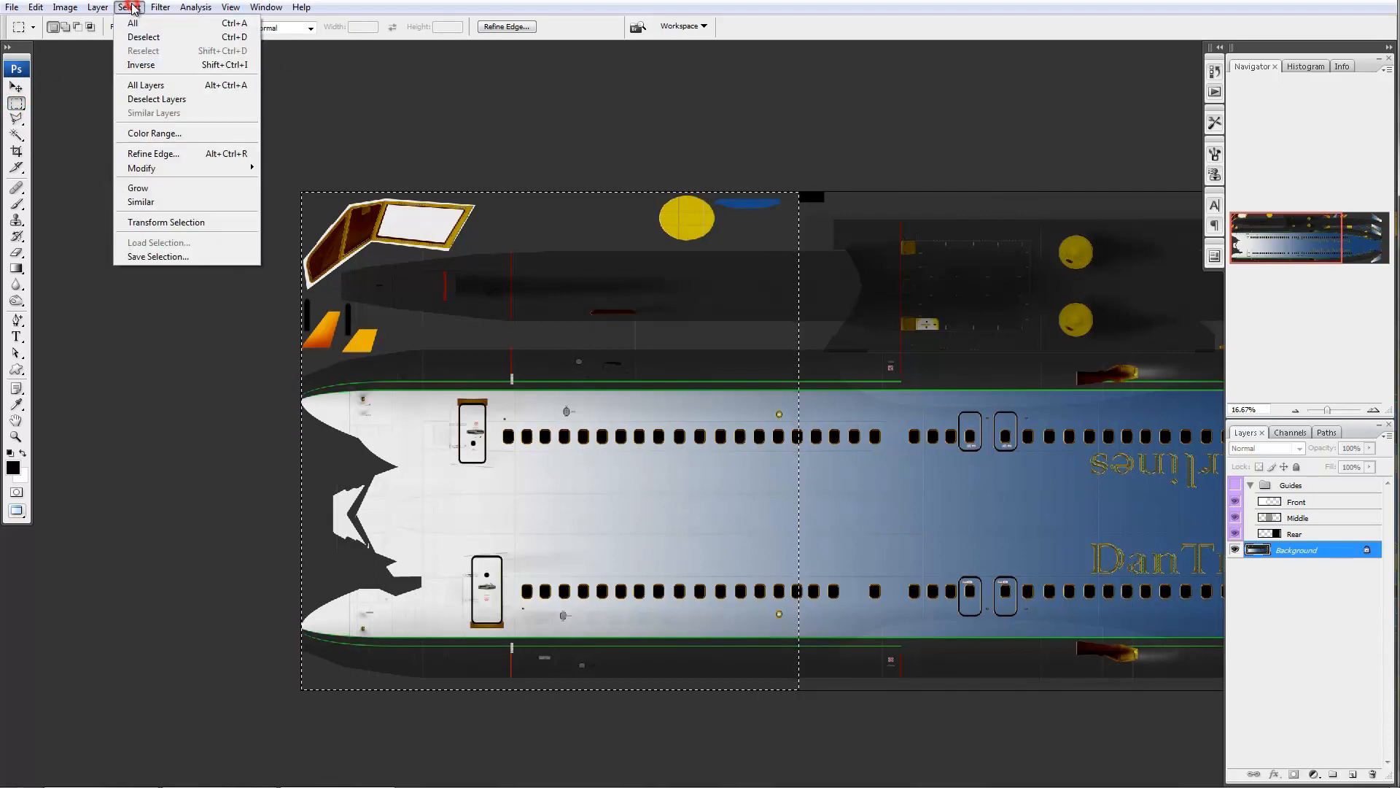
{"action": "left_click", "coordinate": [149, 154]}
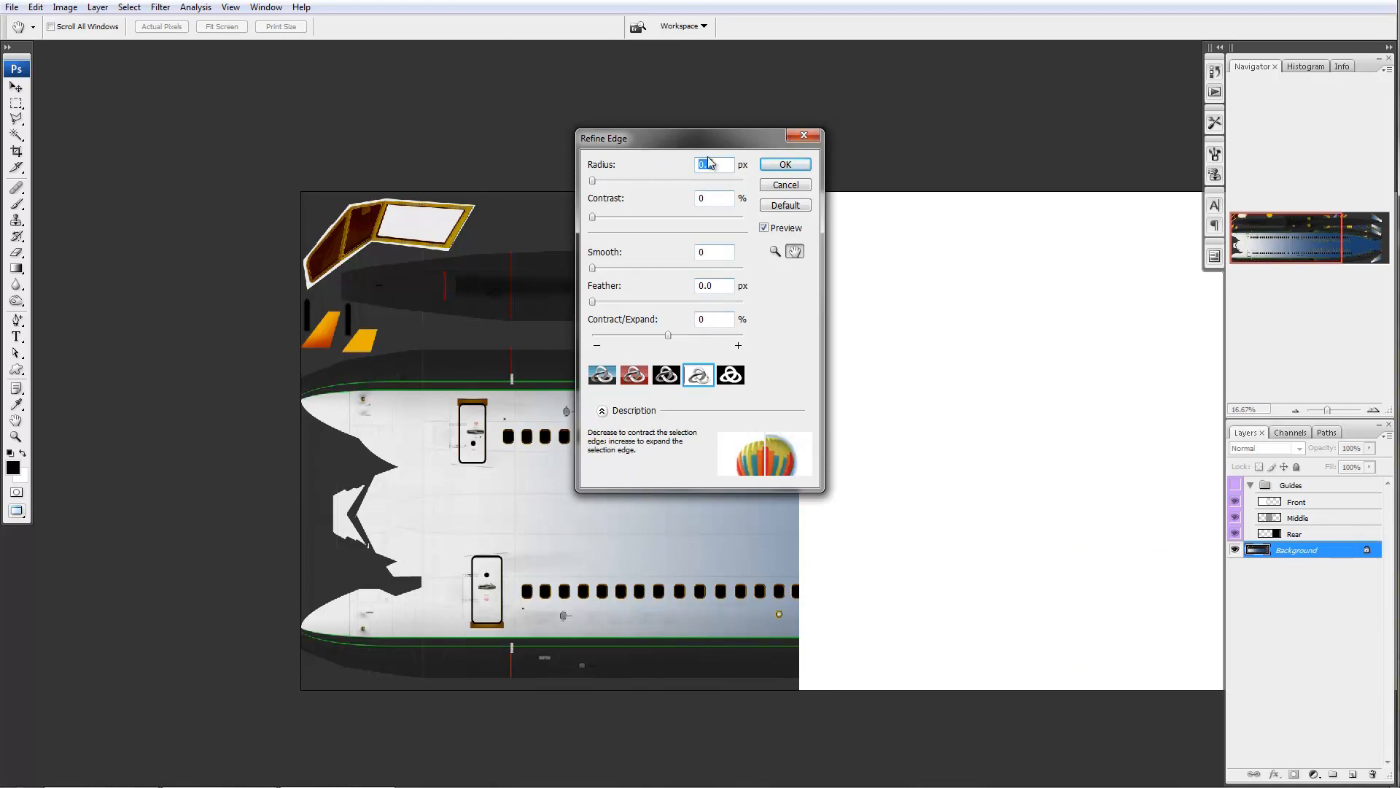
{"action": "left_click_drag", "start_coordinate": [723, 134], "coordinate": [674, 130]}
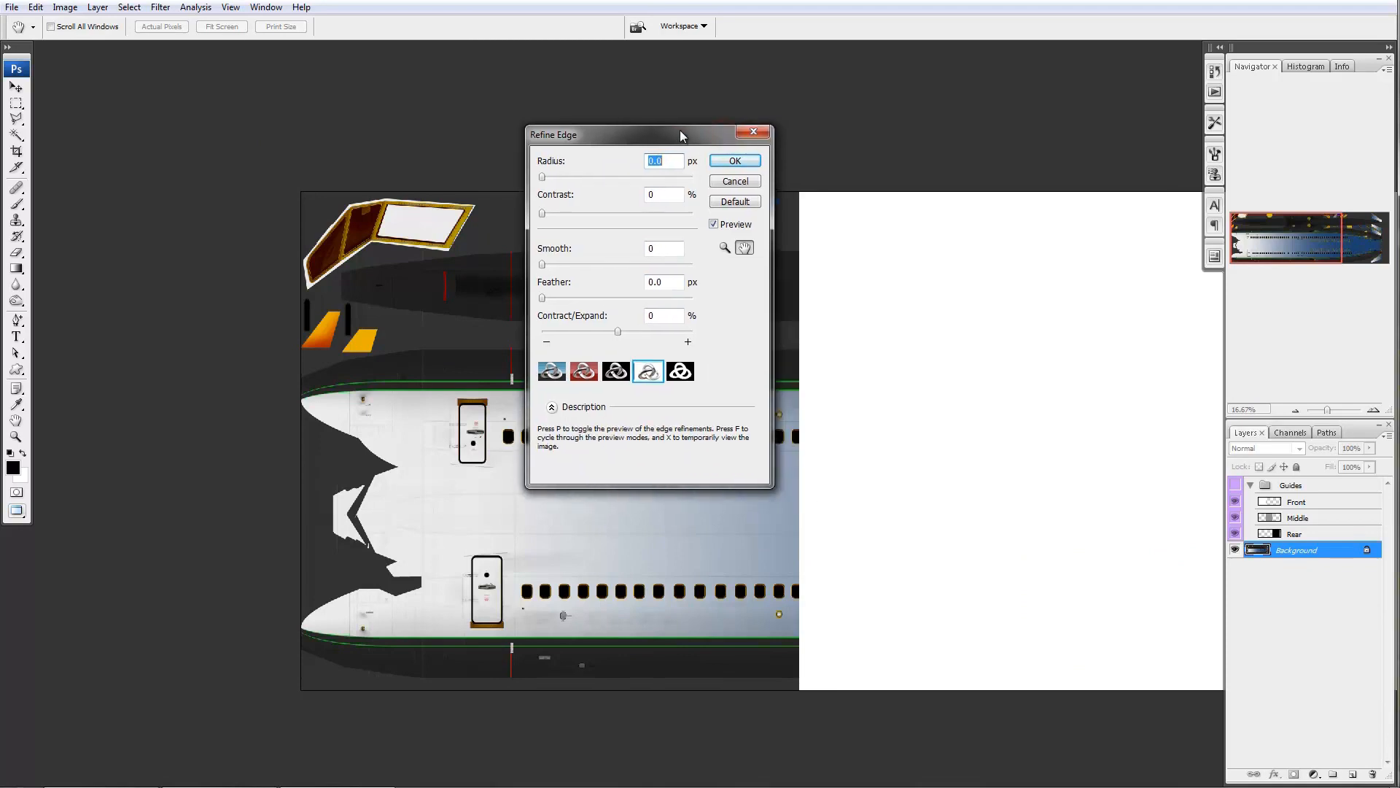
{"action": "left_click", "coordinate": [735, 161]}
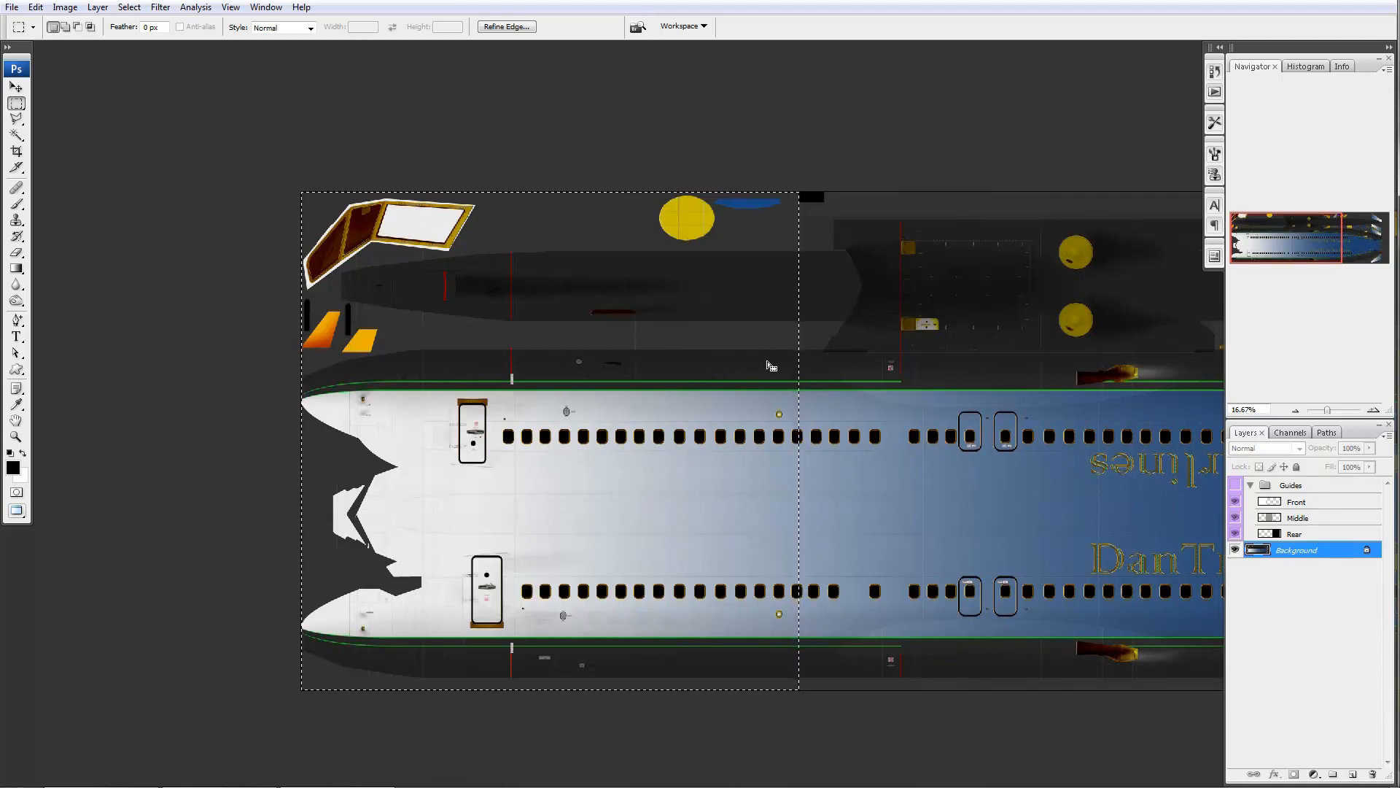
- Switch to the flipped middle-section texture and inspect its forward edge beside the lower window row
{"action": "key", "text": "ctrl+Tab"}
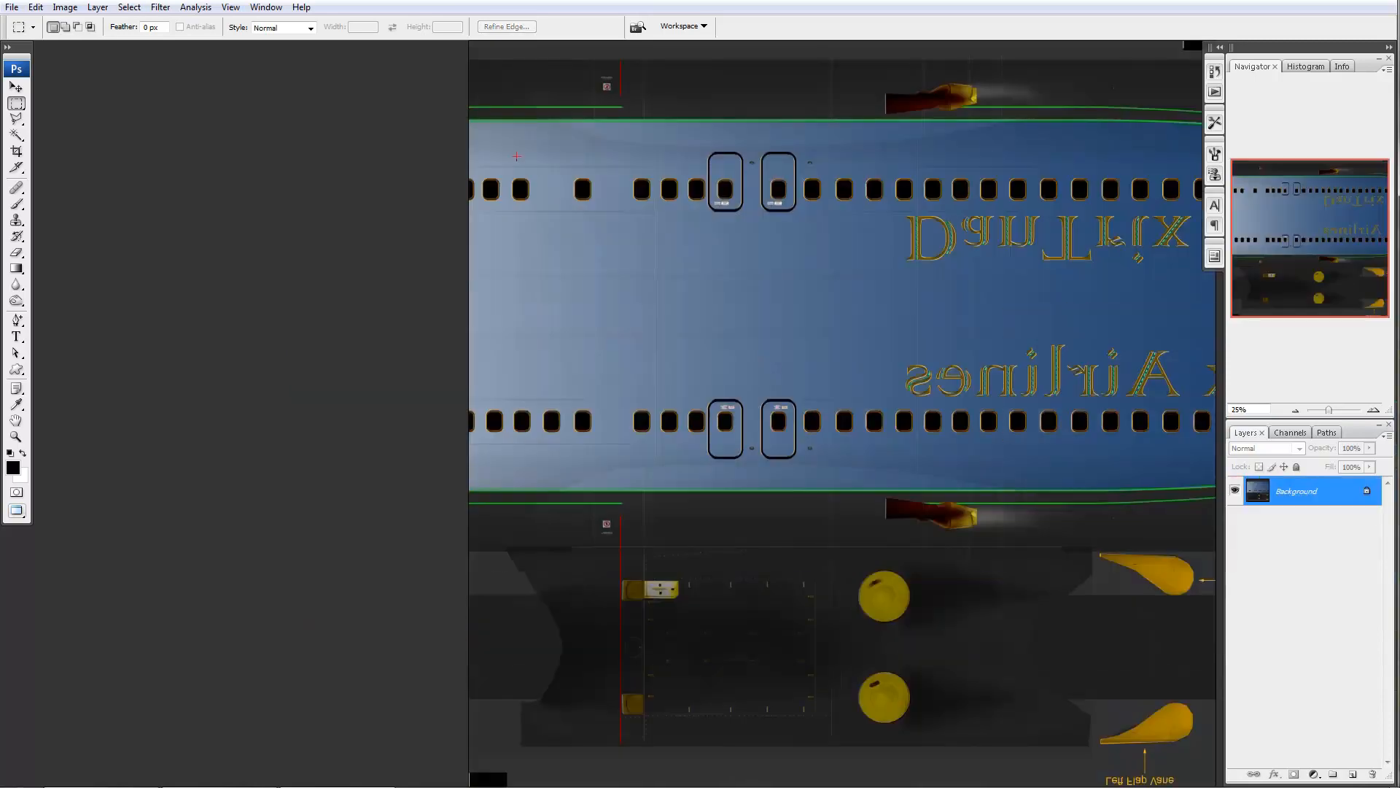
{"action": "left_click_drag", "start_coordinate": [487, 113], "coordinate": [556, 297]}
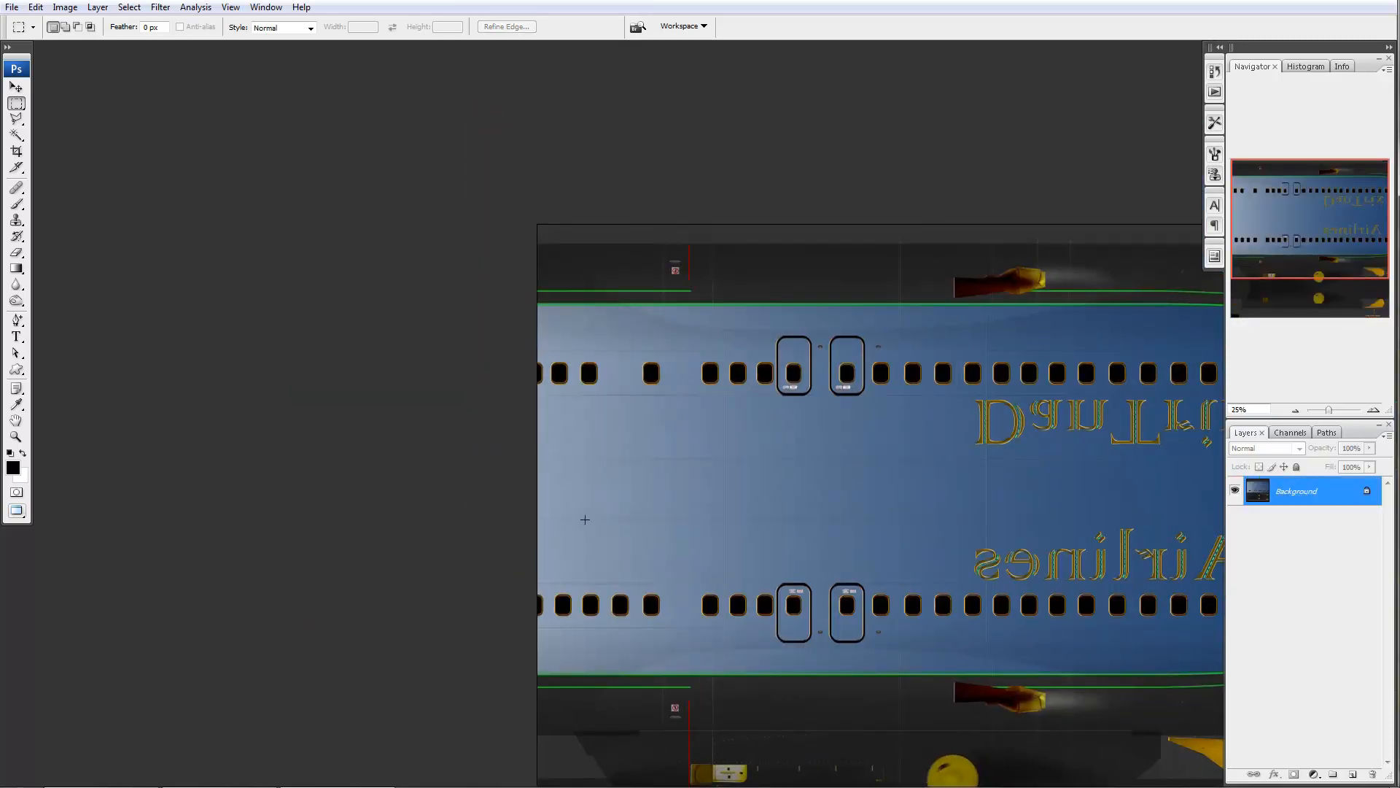
{"action": "left_click_drag", "start_coordinate": [672, 540], "coordinate": [715, 299]}
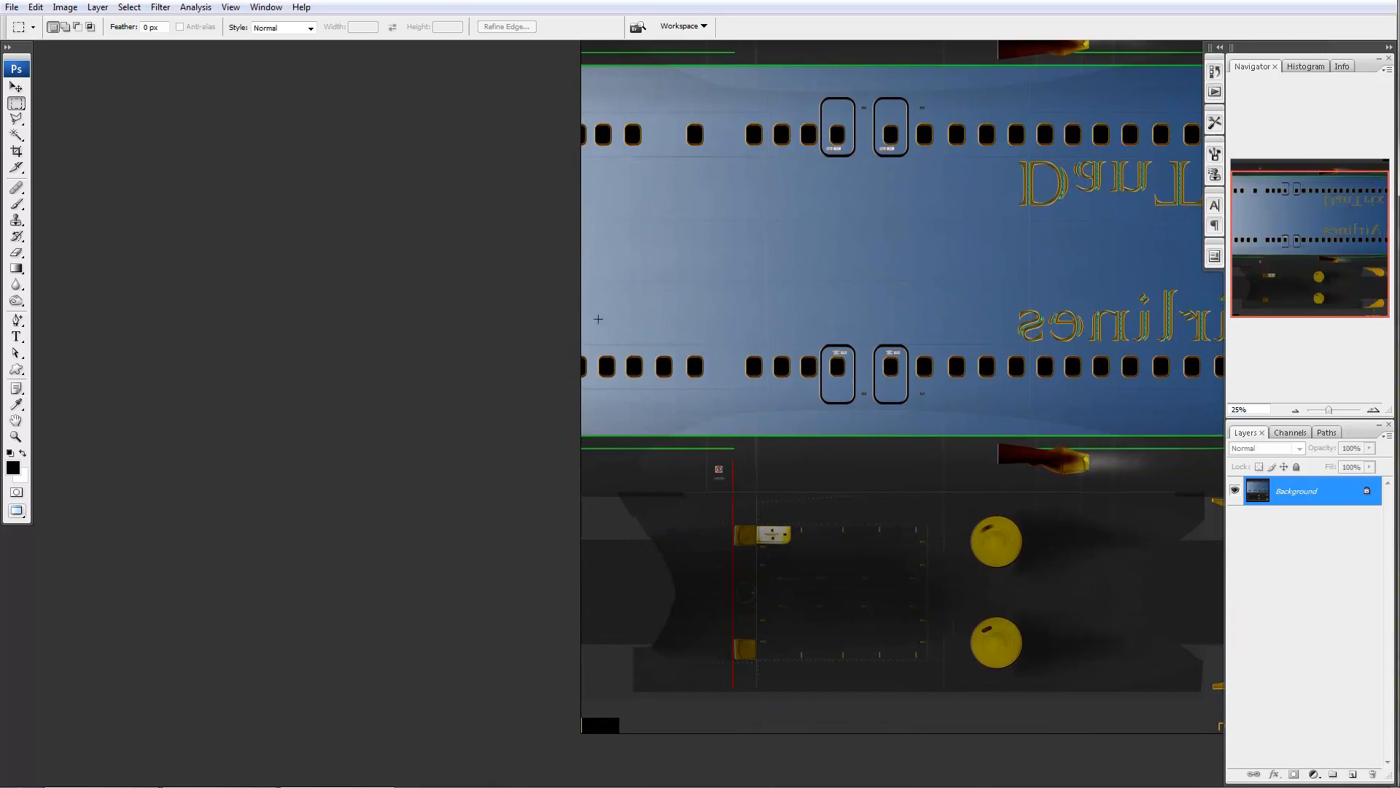
{"action": "left_click", "coordinate": [591, 321], "text": "ctrl"}
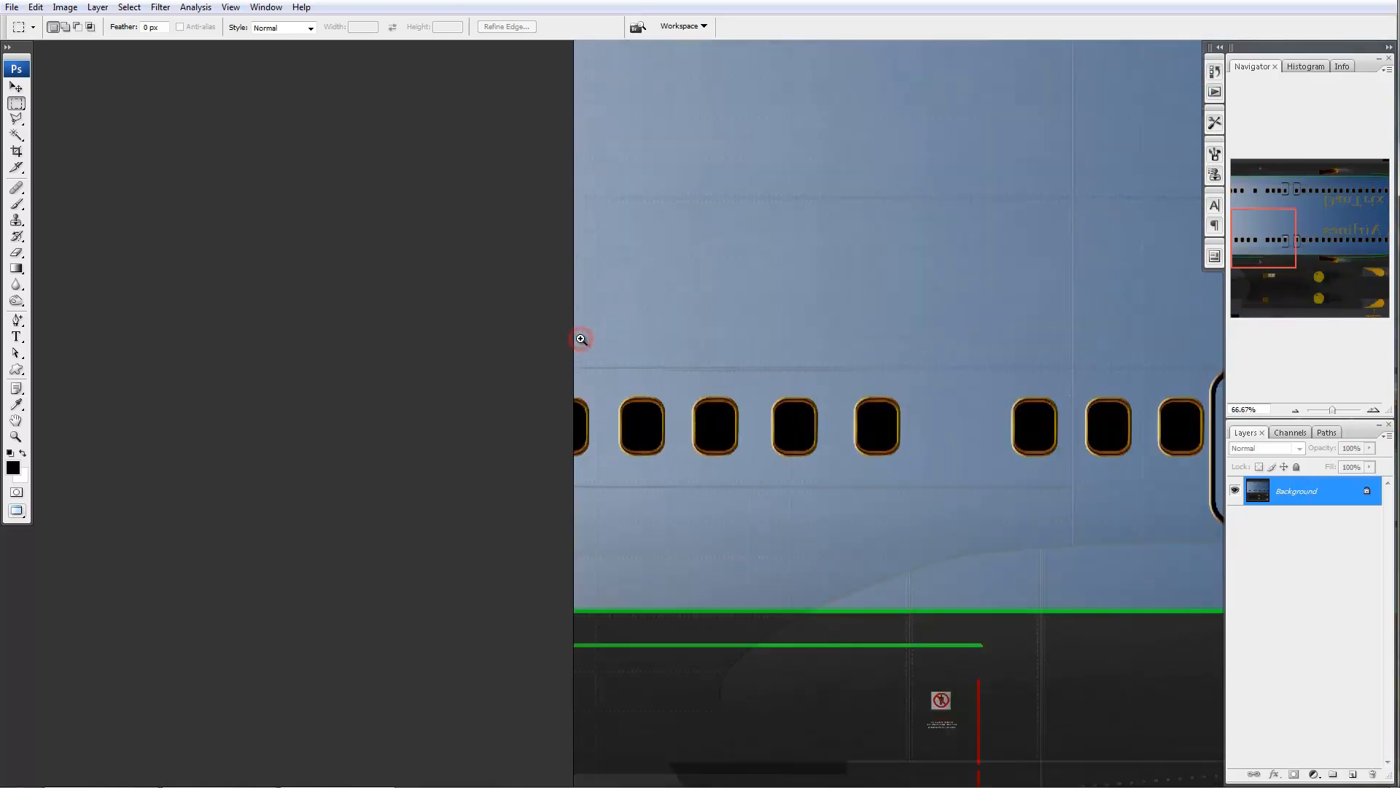
{"action": "left_click", "coordinate": [581, 339], "text": "ctrl"}
{"action": "left_click", "coordinate": [581, 339], "text": "ctrl"}
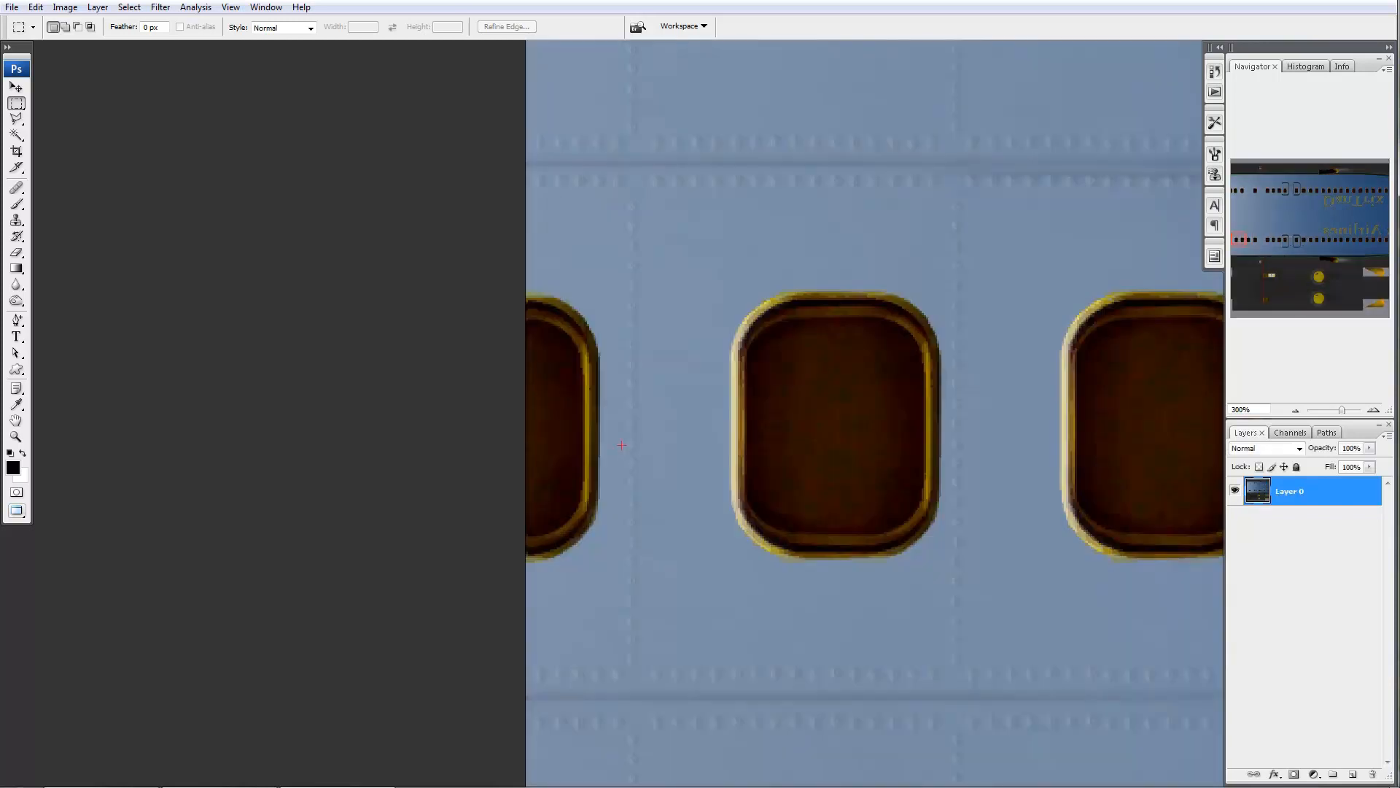
- Examine the middle section's forward edge closely around the cut-off window and the rivet lines above and below it
{"action": "left_click_drag", "start_coordinate": [542, 219], "coordinate": [550, 503]}
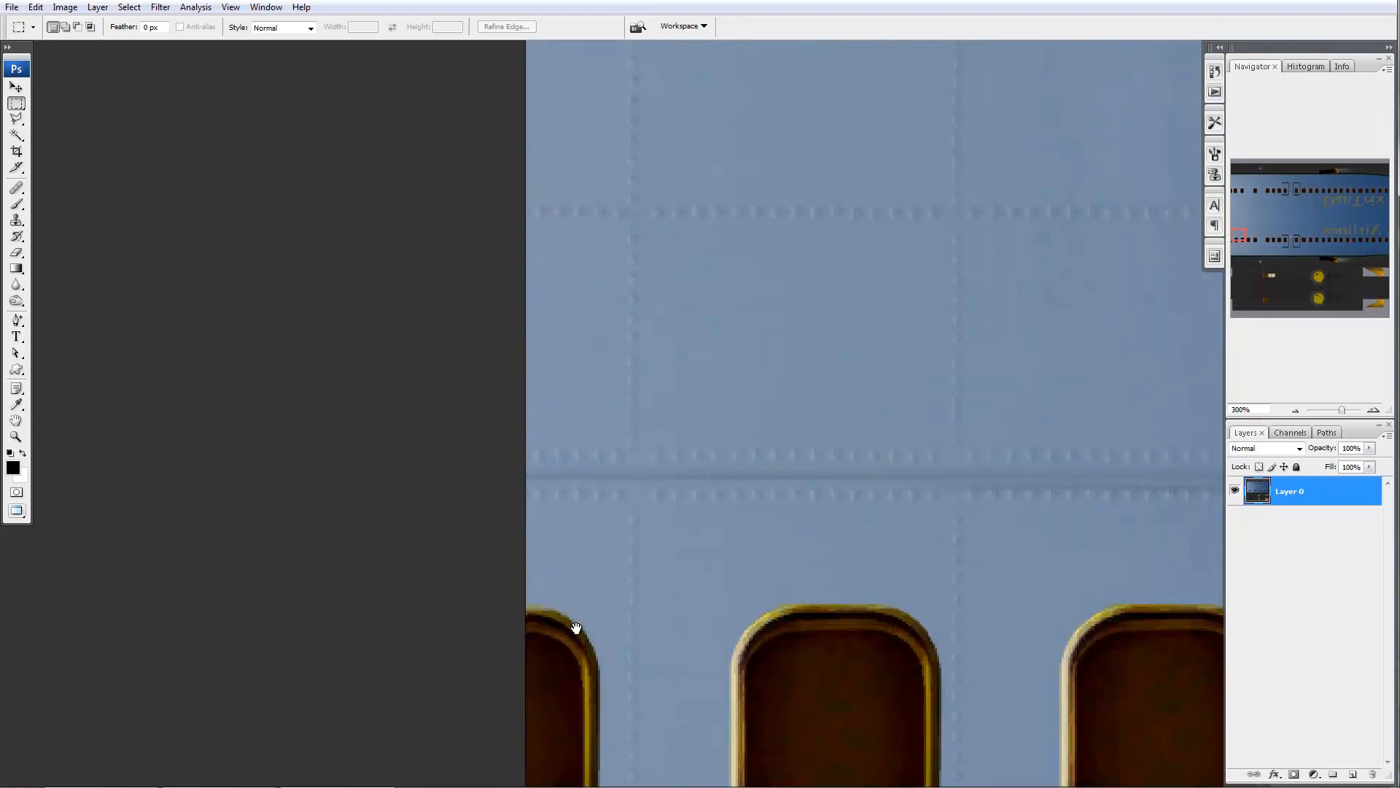
{"action": "left_click_drag", "start_coordinate": [572, 627], "coordinate": [625, 360]}
{"action": "left_click", "coordinate": [594, 481], "text": "ctrl"}
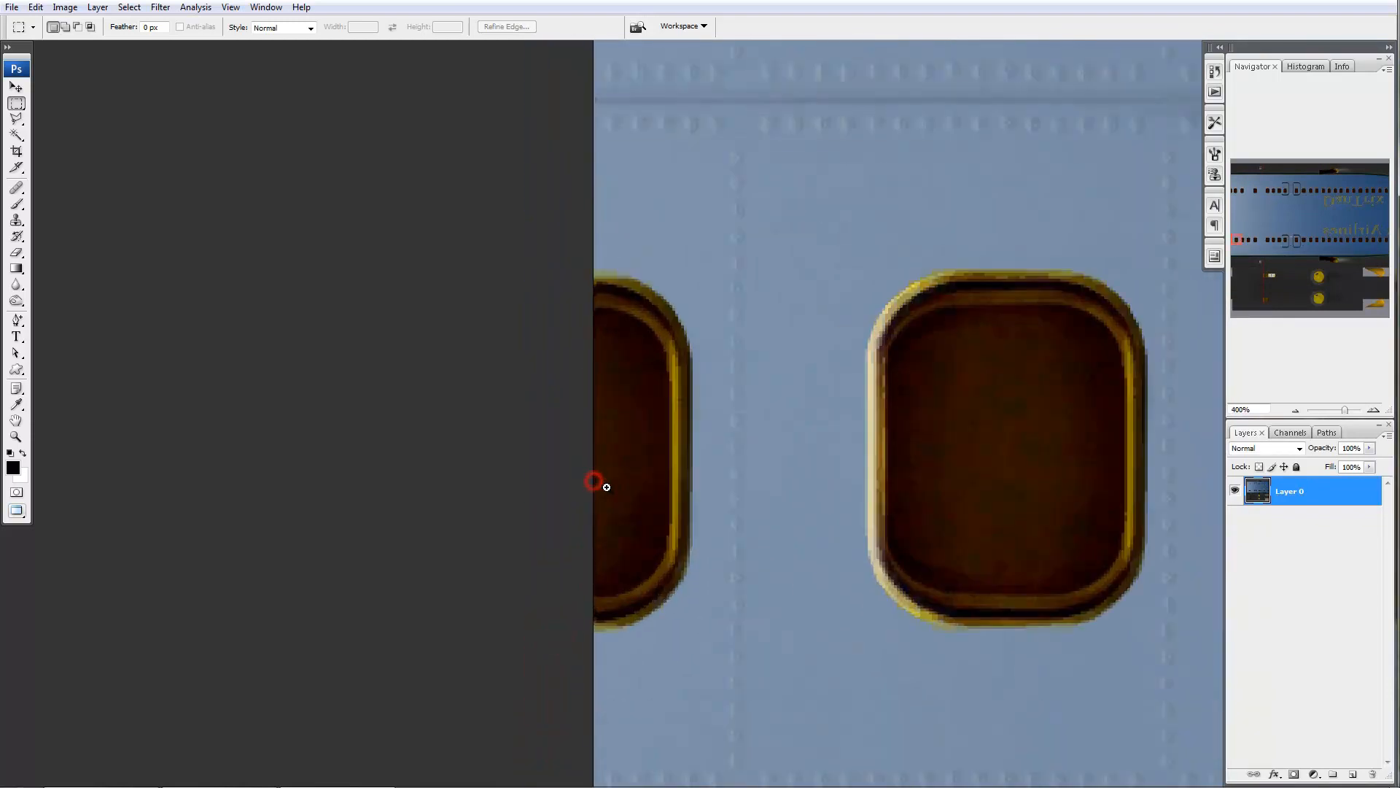
{"action": "left_click", "coordinate": [609, 428], "text": "ctrl"}
{"action": "left_click_drag", "start_coordinate": [641, 620], "coordinate": [634, 406]}
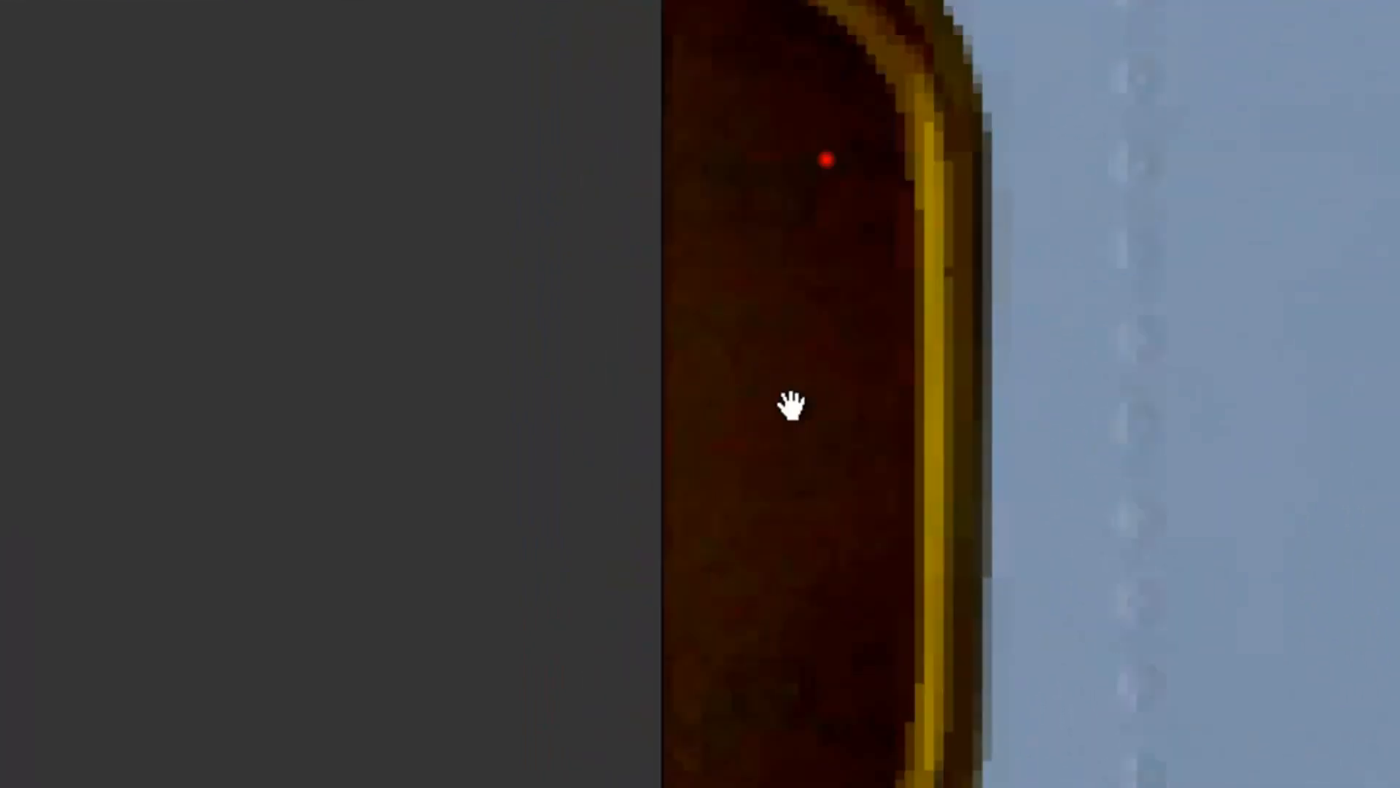
{"action": "left_click_drag", "start_coordinate": [791, 405], "coordinate": [737, 619]}
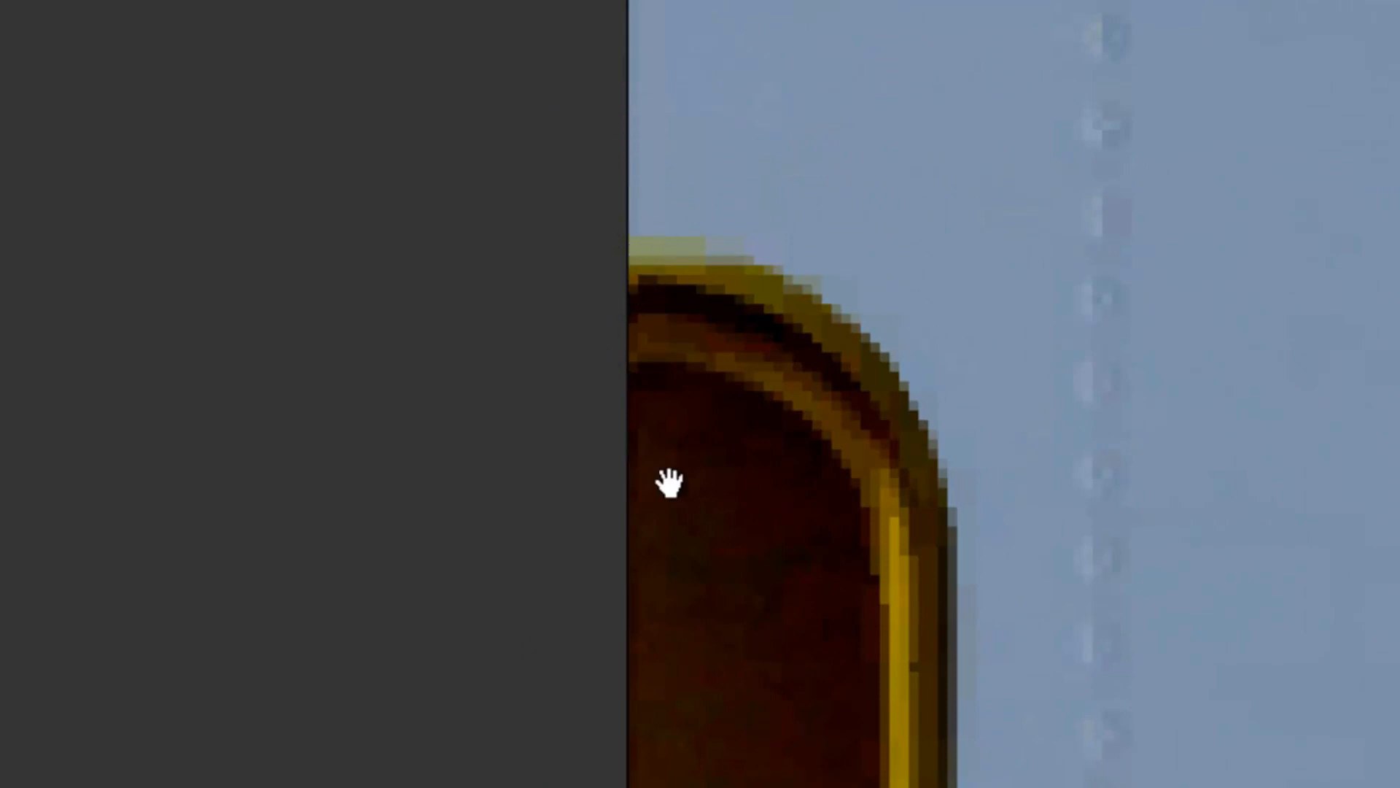
{"action": "left_click_drag", "start_coordinate": [839, 780], "coordinate": [829, 284]}
{"action": "left_click_drag", "start_coordinate": [797, 758], "coordinate": [763, 132]}
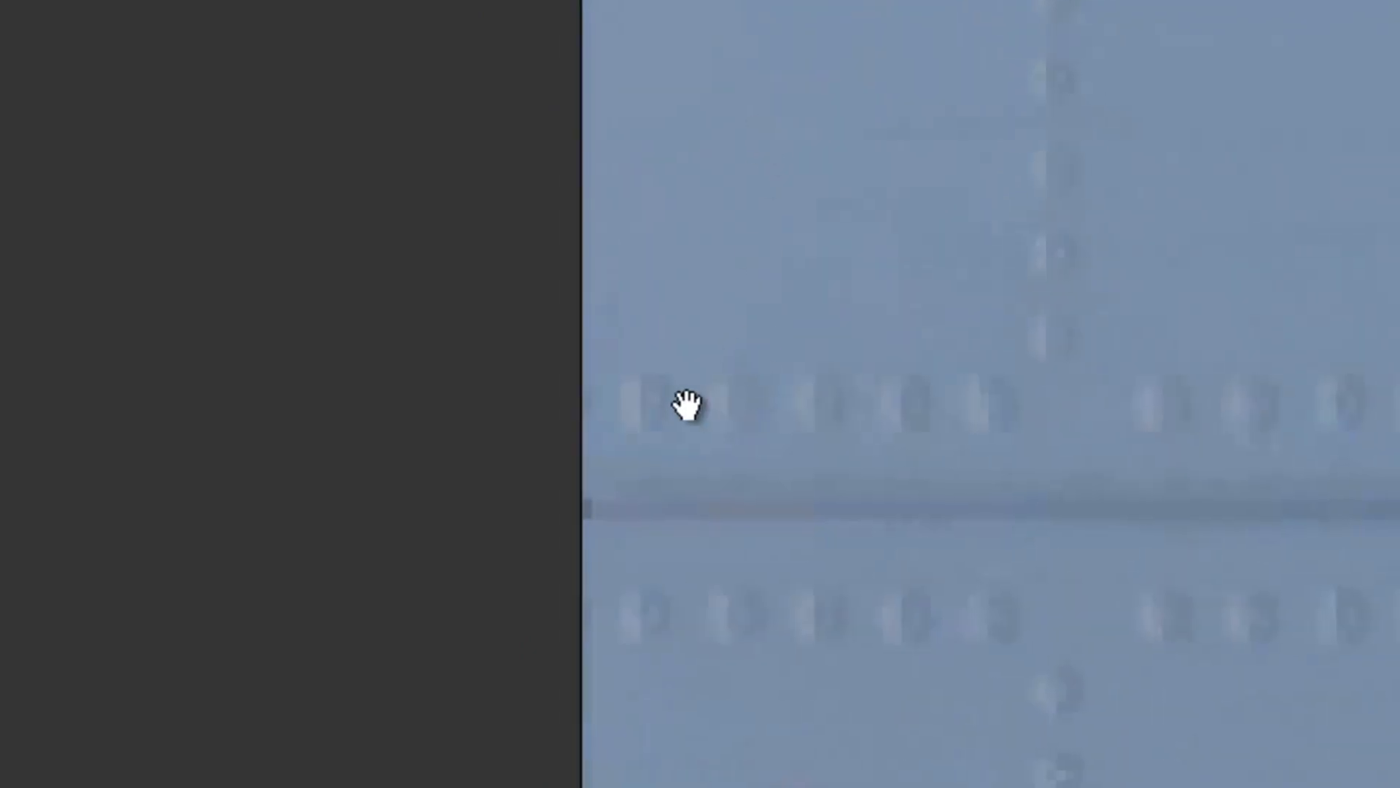
{"action": "left_click_drag", "start_coordinate": [614, 782], "coordinate": [667, 408]}
{"action": "left_click_drag", "start_coordinate": [727, 777], "coordinate": [744, 263]}
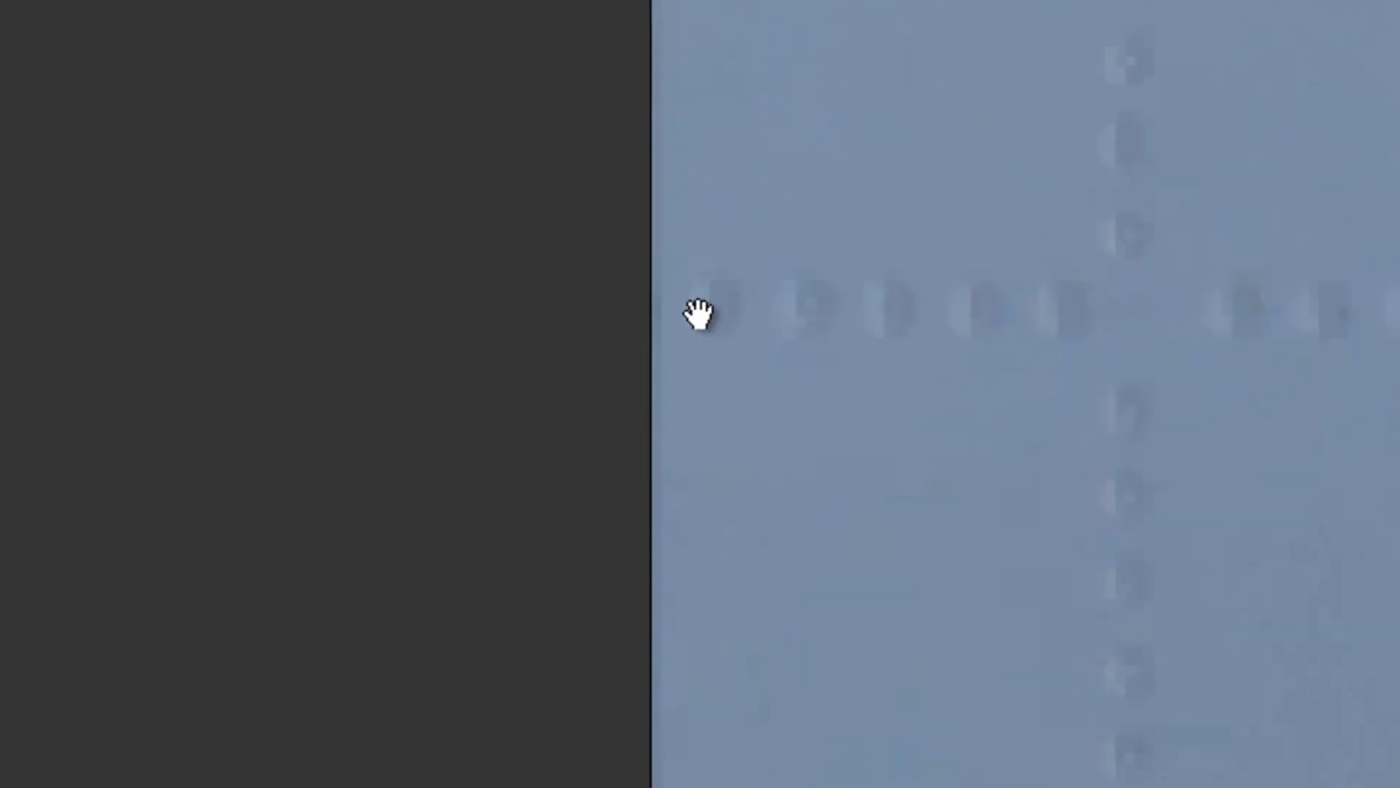
- Examine the outermost pixel column of the middle section's edge at higher magnification, from the panel line up past the cut-off window
{"action": "left_click", "coordinate": [649, 62]}
{"action": "key", "text": "ctrl+0"}
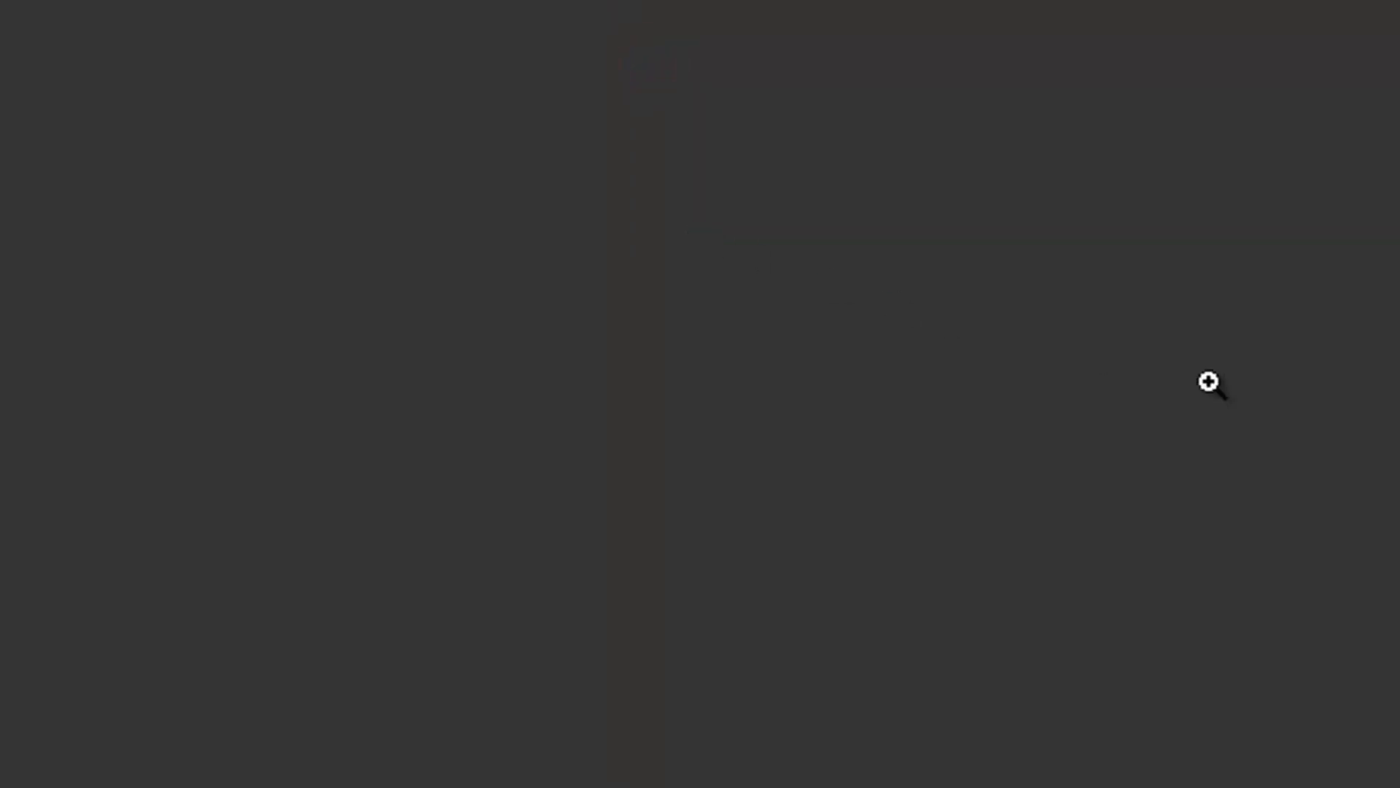
{"action": "key", "text": "ctrl+plus"}
{"action": "left_click", "coordinate": [810, 469]}
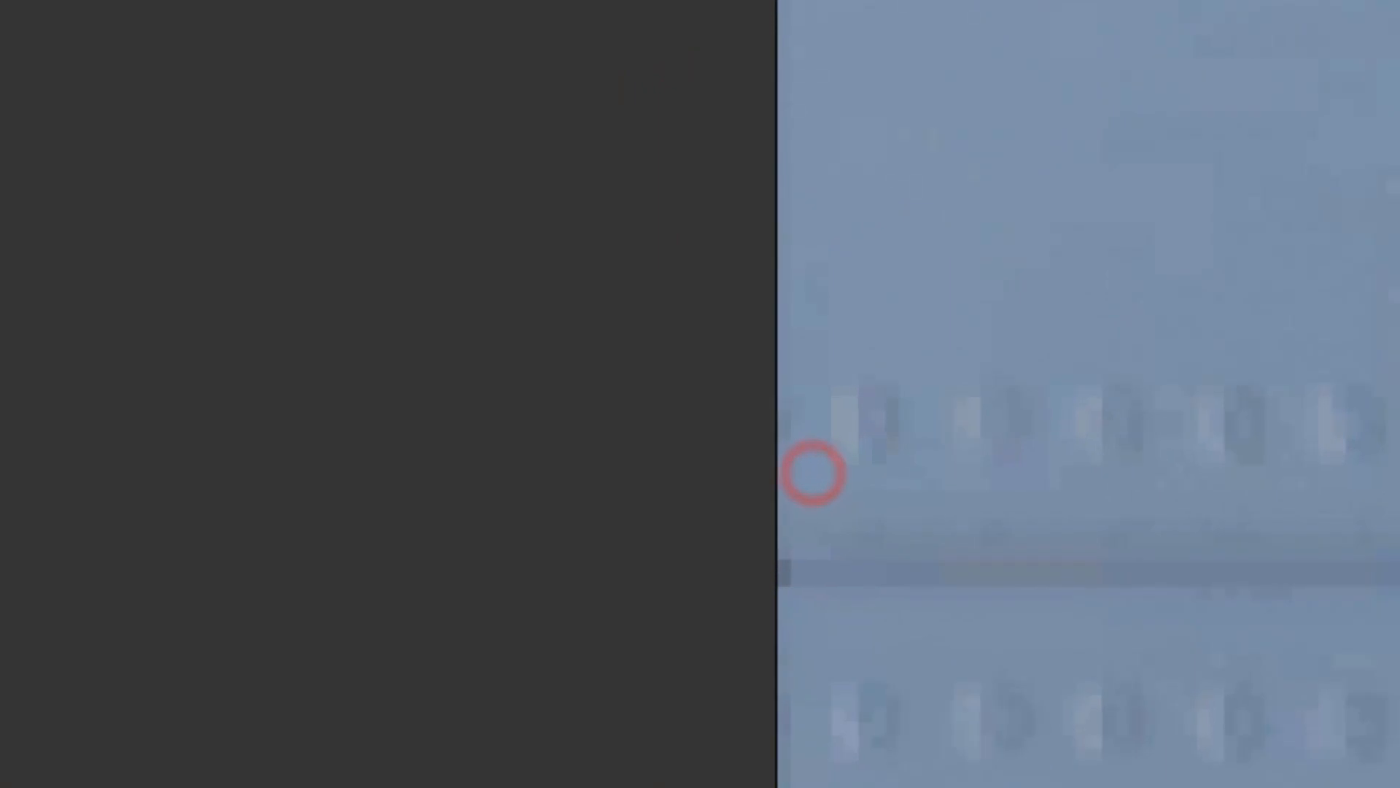
{"action": "left_click", "coordinate": [754, 565]}
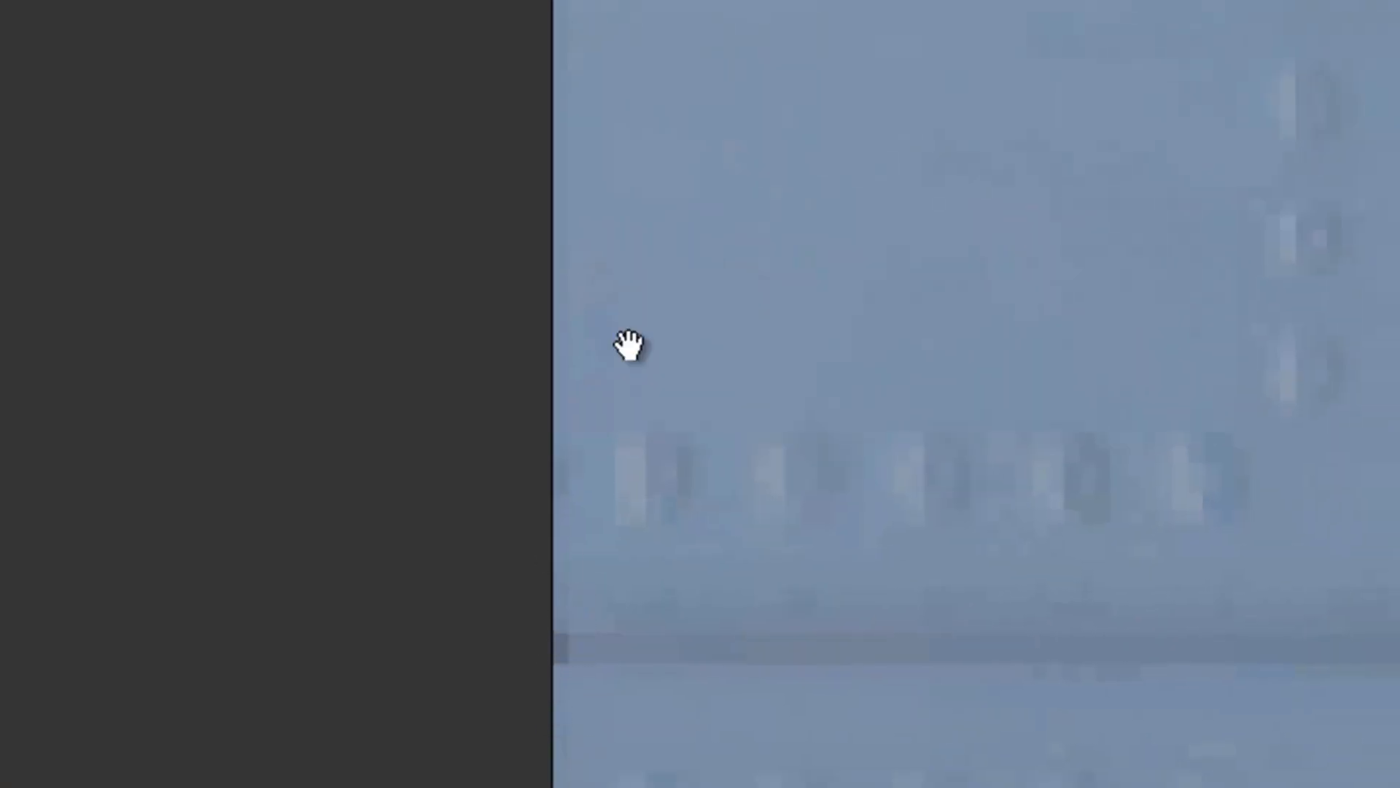
{"action": "left_click_drag", "start_coordinate": [629, 346], "coordinate": [658, 784]}
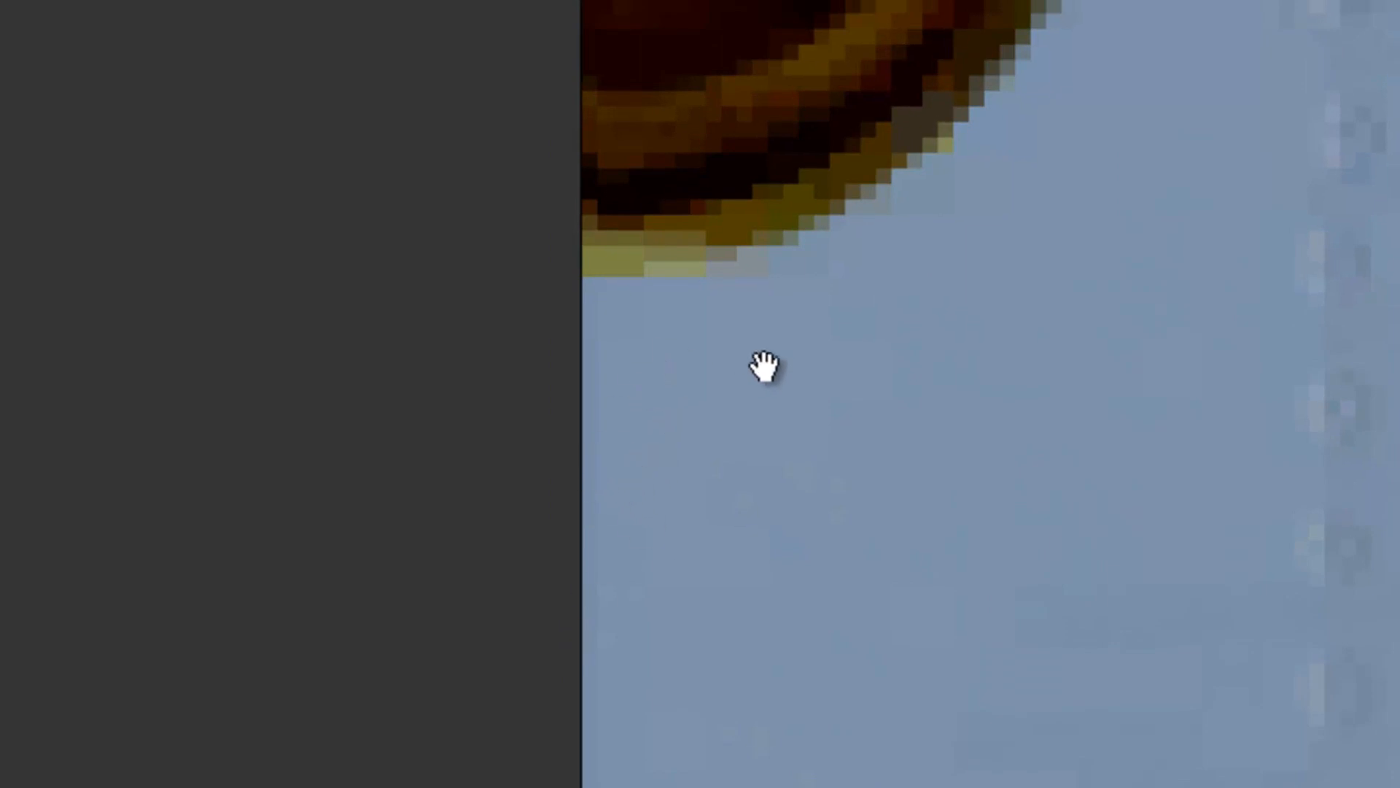
{"action": "scroll", "coordinate": [509, 494], "scroll_direction": "up", "scroll_amount": 5}
{"action": "left_click_drag", "start_coordinate": [745, 3], "coordinate": [745, 554]}
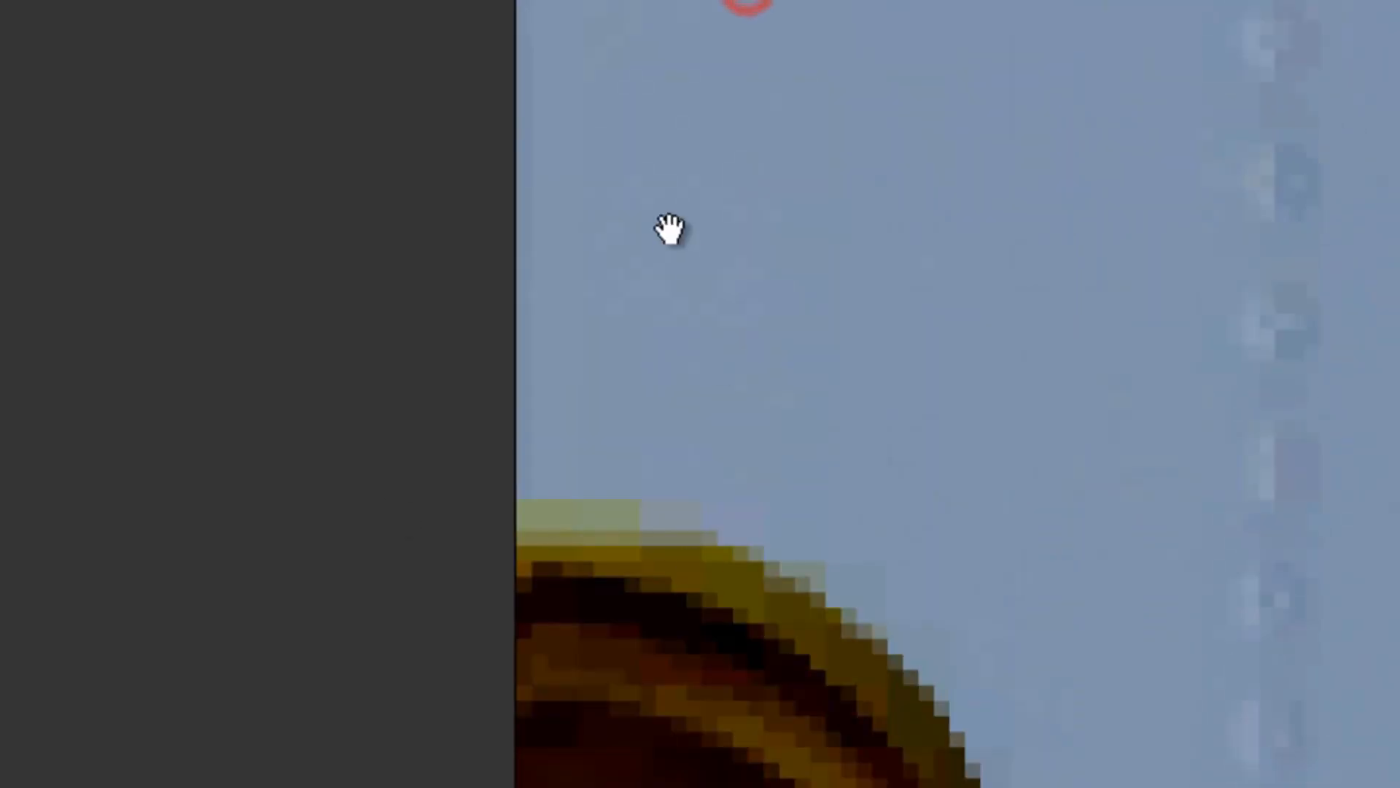
{"action": "left_click_drag", "start_coordinate": [667, 228], "coordinate": [746, 784]}
{"action": "left_click_drag", "start_coordinate": [699, 67], "coordinate": [583, 649]}
{"action": "left_click_drag", "start_coordinate": [449, 491], "coordinate": [422, 657]}
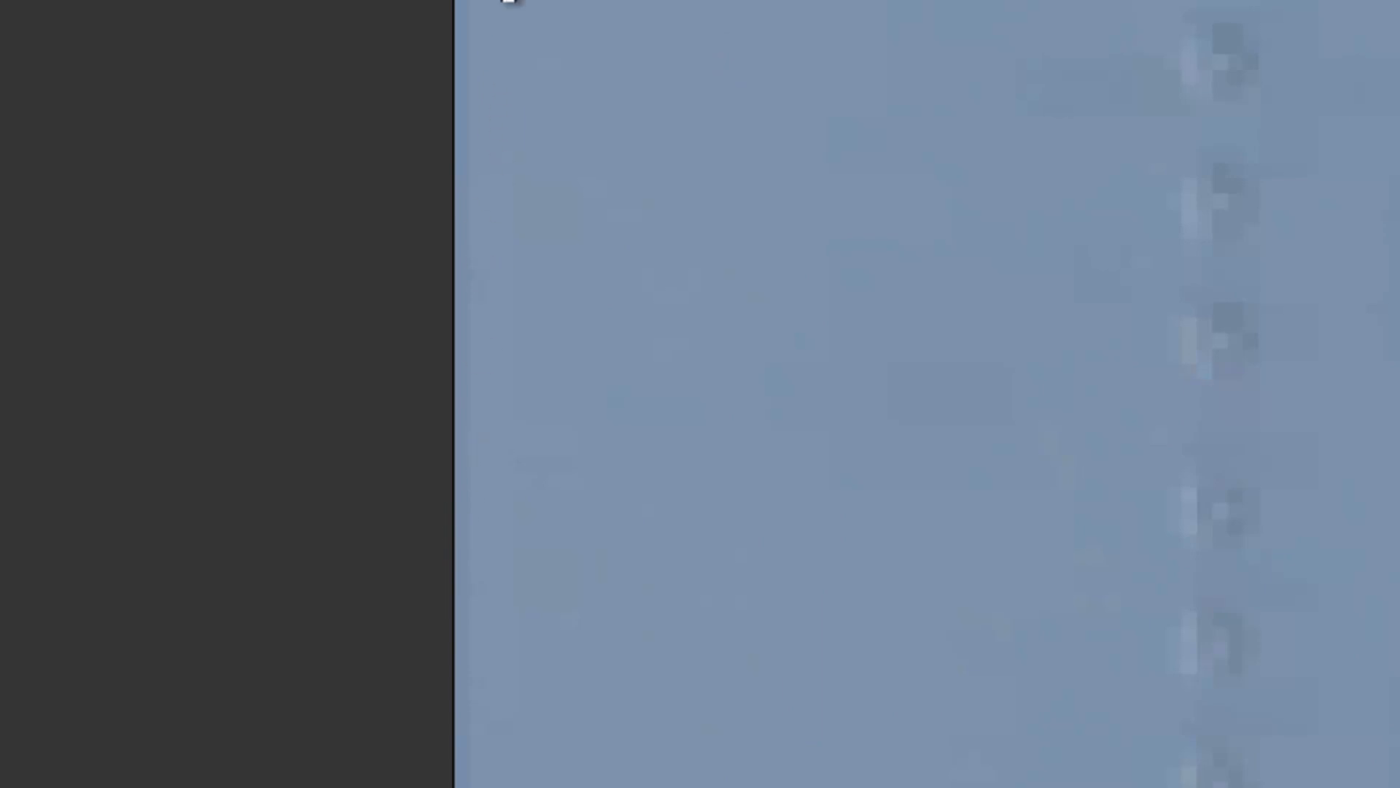
- Examine the middle section's forward edge along the fuselage skin, following the outermost pixels past the rivet lines
{"action": "left_click_drag", "start_coordinate": [553, 90], "coordinate": [554, 408]}
{"action": "left_click_drag", "start_coordinate": [525, 166], "coordinate": [544, 496]}
{"action": "left_click_drag", "start_coordinate": [533, 279], "coordinate": [553, 512]}
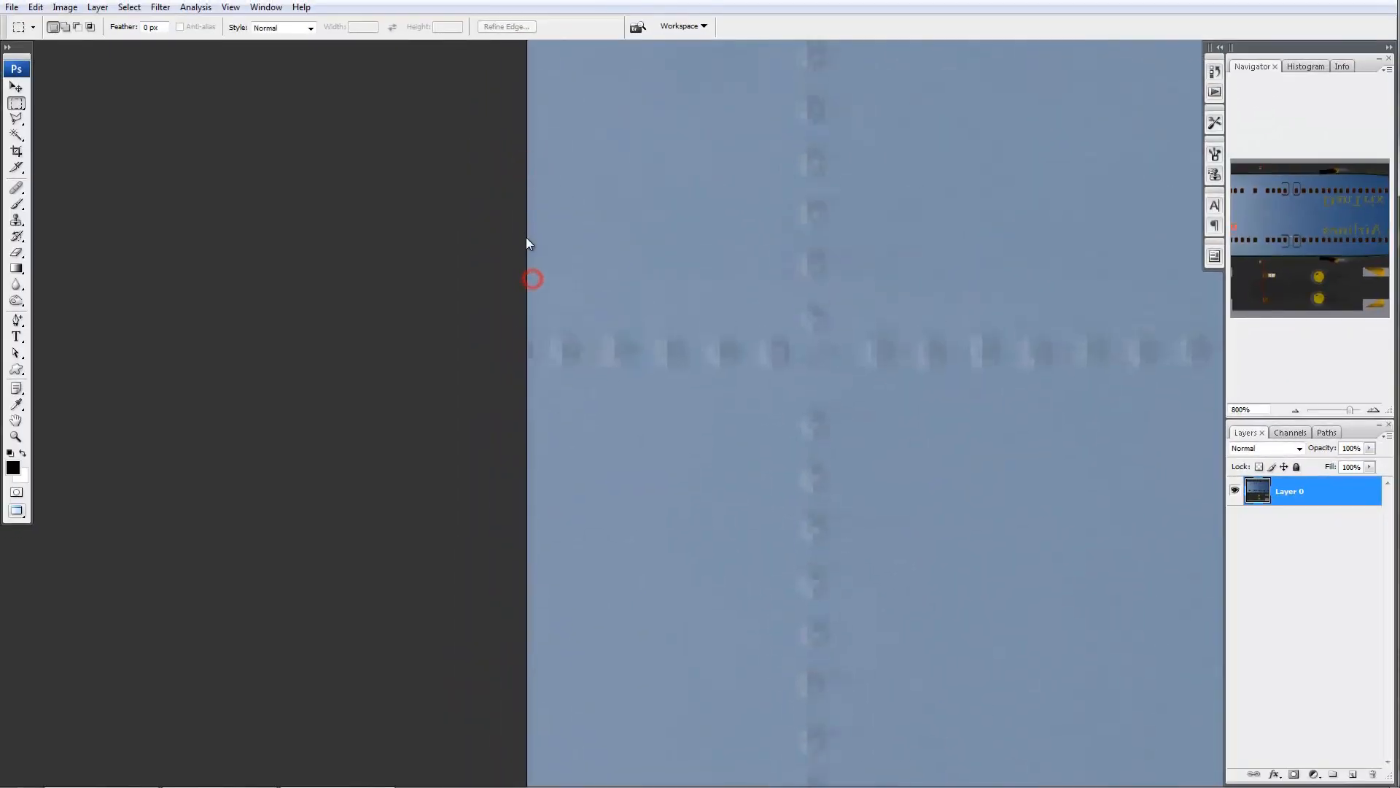
{"action": "left_click_drag", "start_coordinate": [572, 121], "coordinate": [530, 554]}
{"action": "left_click_drag", "start_coordinate": [516, 319], "coordinate": [542, 532]}
{"action": "left_click_drag", "start_coordinate": [537, 269], "coordinate": [527, 620]}
{"action": "left_click_drag", "start_coordinate": [534, 348], "coordinate": [589, 698]}
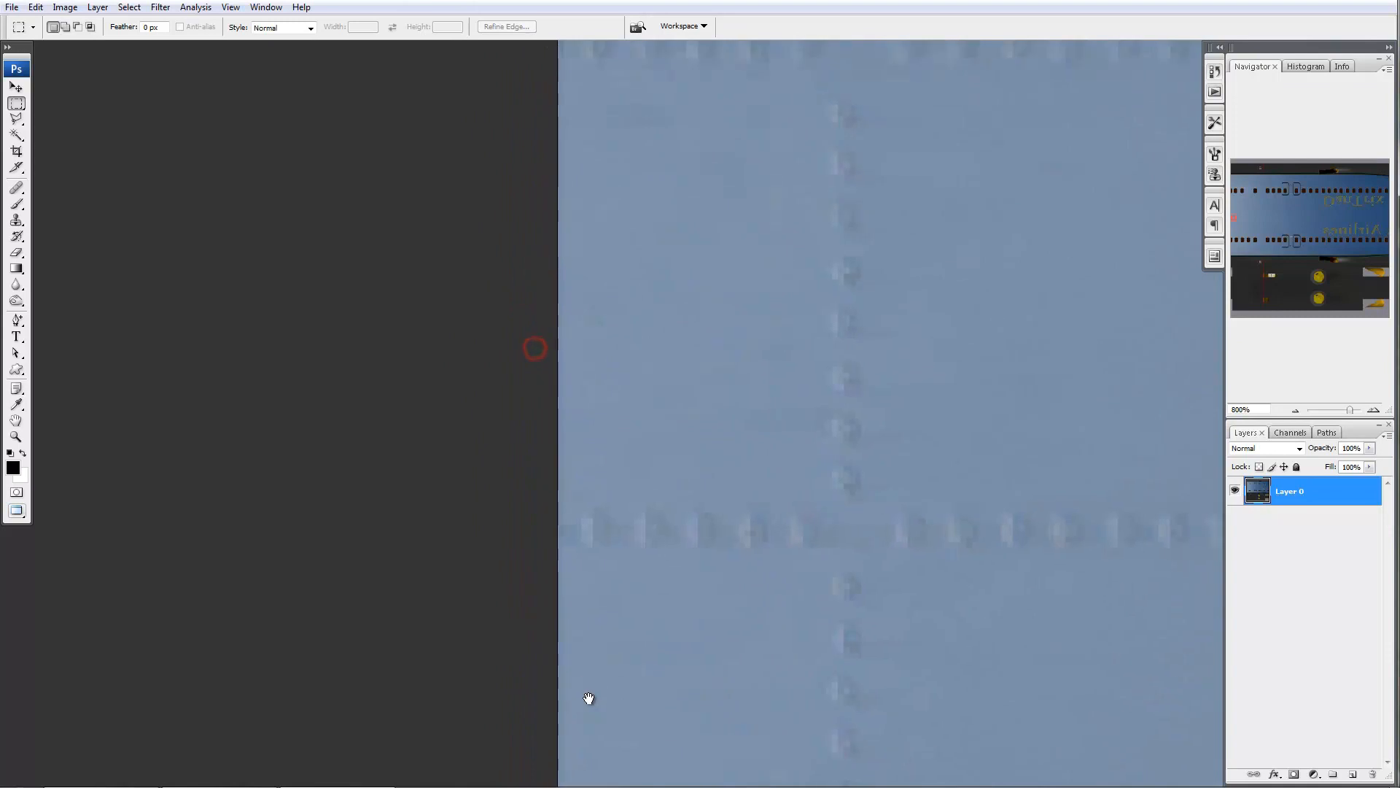
{"action": "left_click_drag", "start_coordinate": [616, 195], "coordinate": [549, 703]}
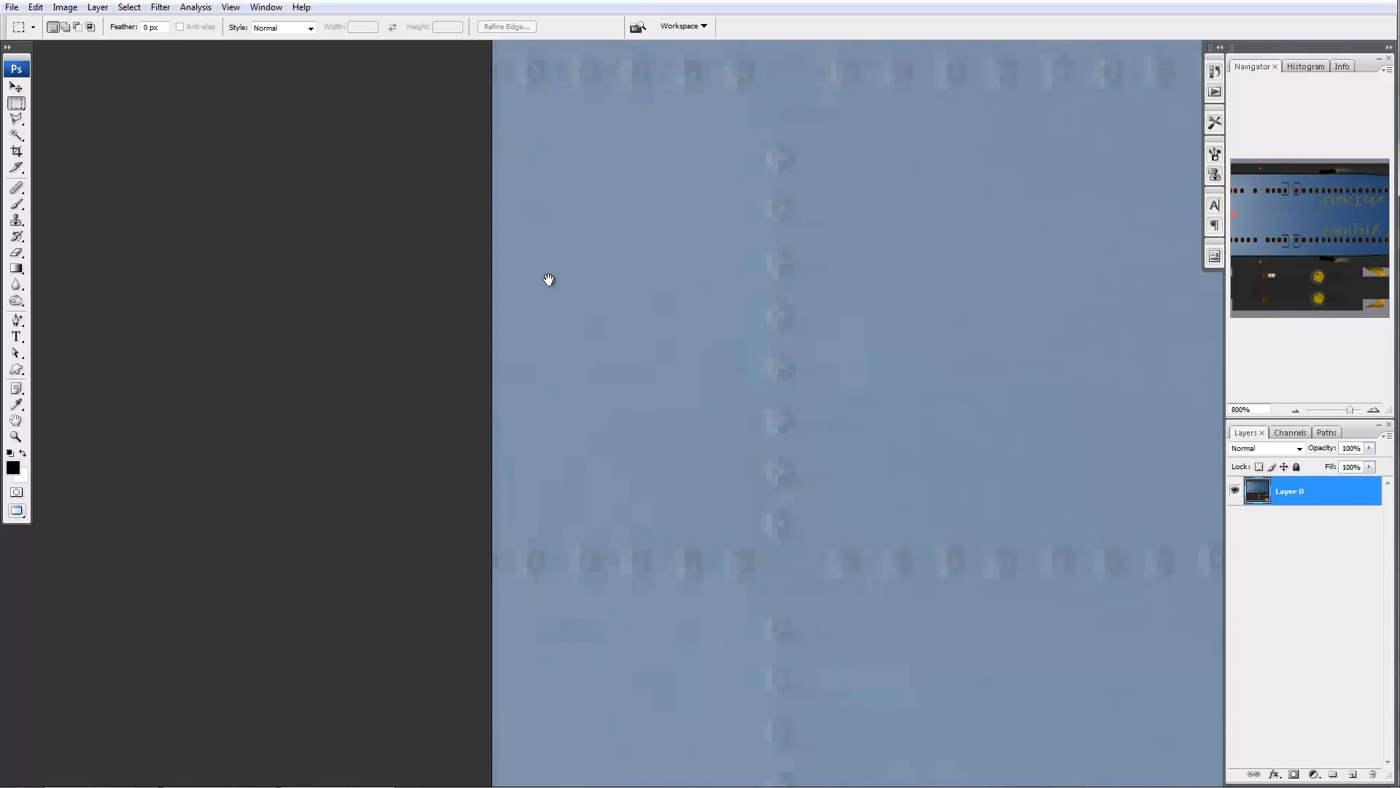
- Duplicate the middle-section texture layer, Layer 0
{"action": "left_click", "coordinate": [604, 469], "text": "alt"}
{"action": "left_click", "coordinate": [606, 475], "text": "alt"}
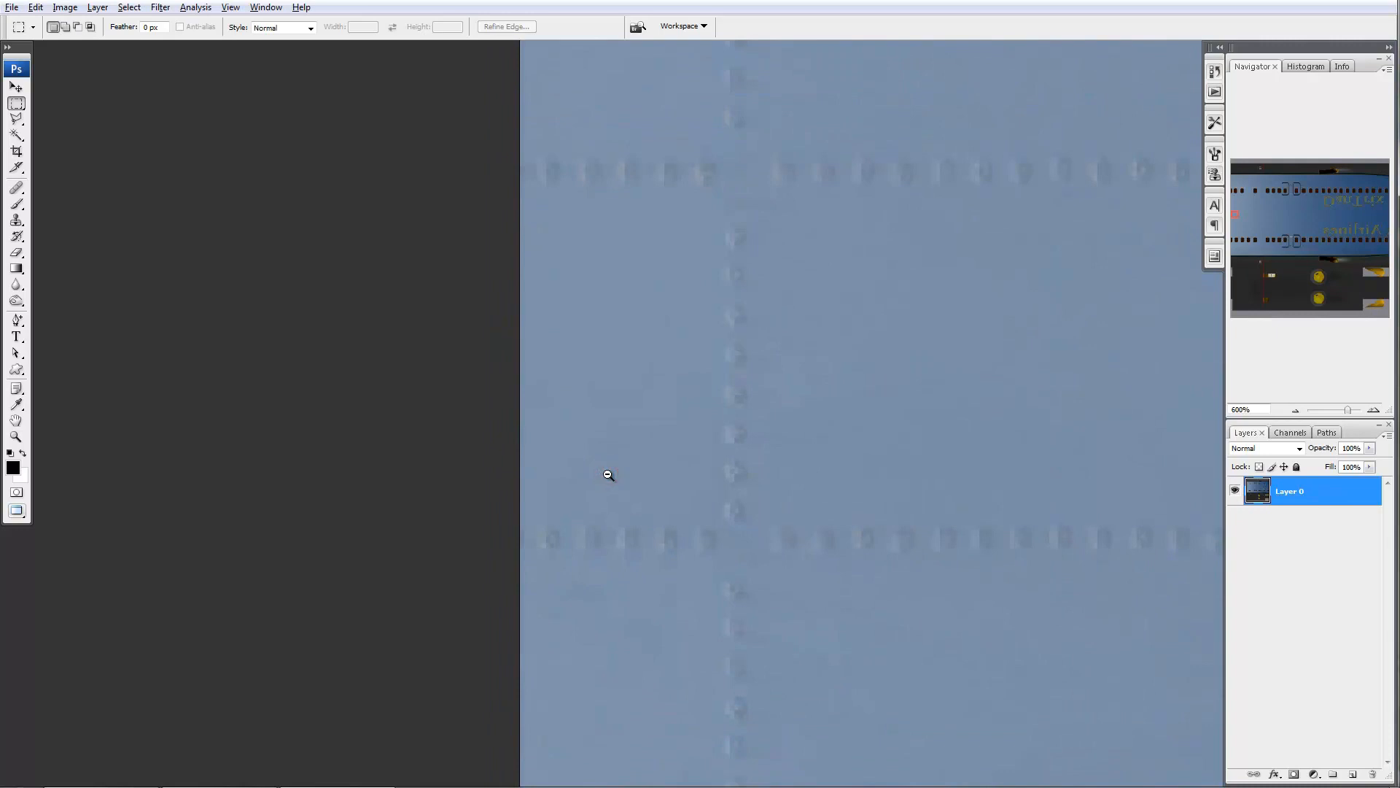
{"action": "left_click", "coordinate": [617, 475], "text": "alt"}
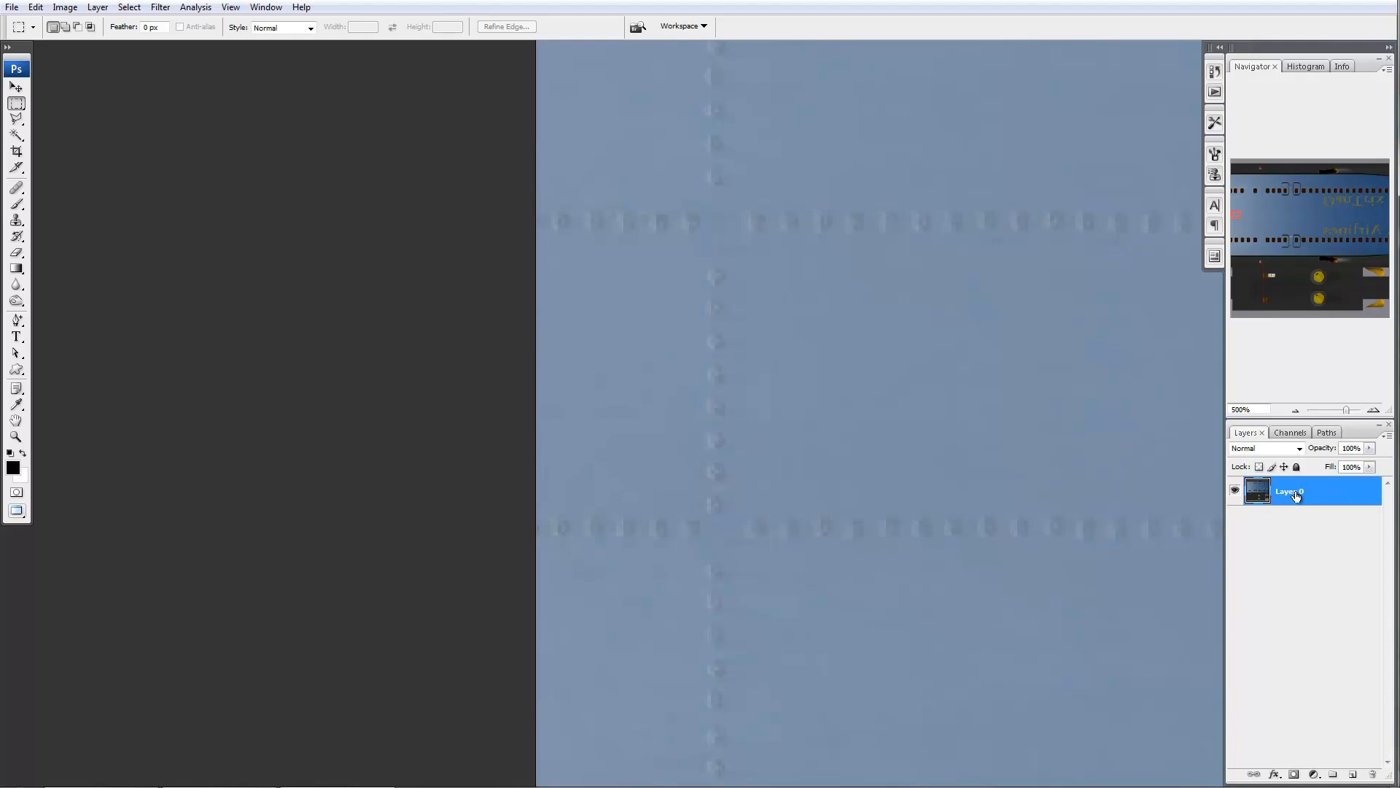
{"action": "key", "text": "ctrl+j"}
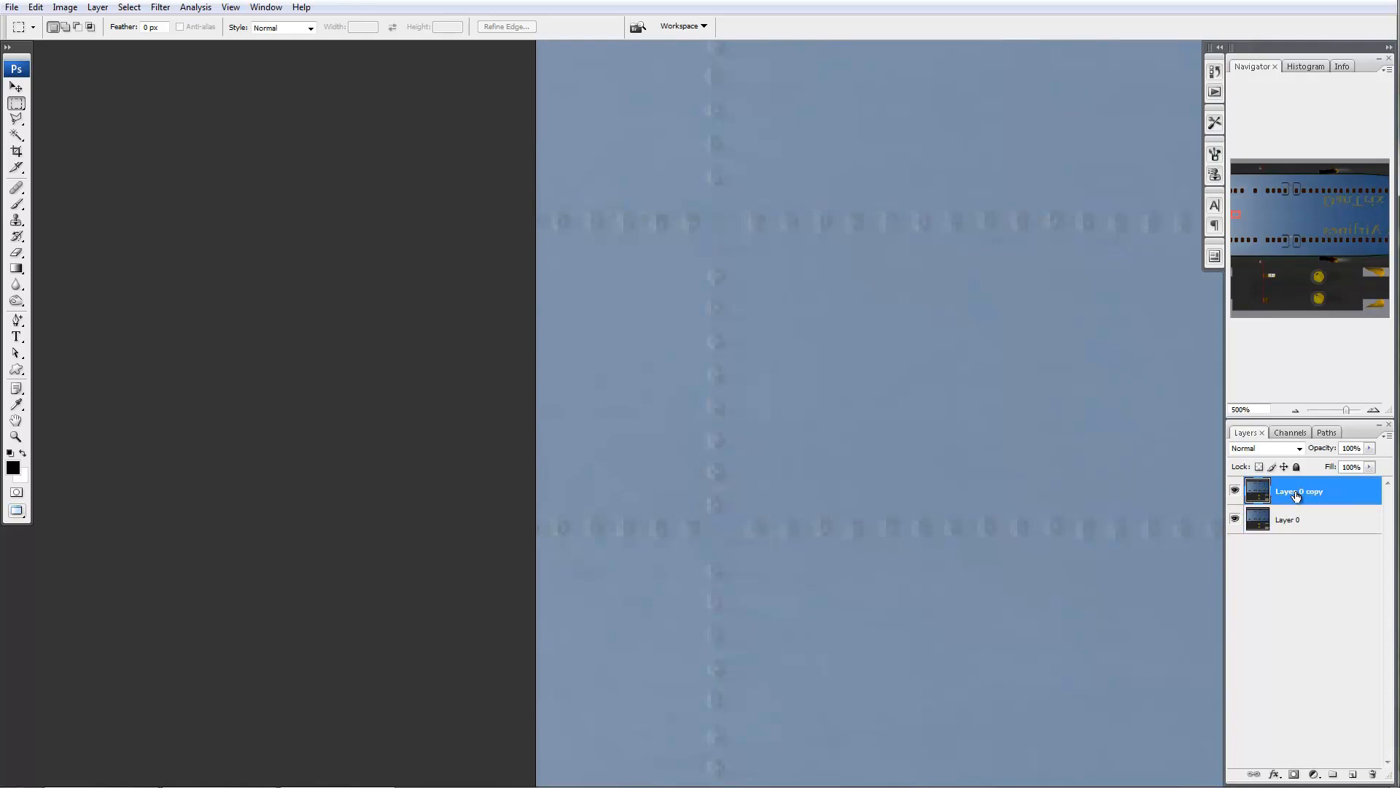
- Select the contents of Layer 0 copy, nudge them one pixel to the right and clear the selection
{"action": "left_click", "coordinate": [1257, 501], "text": "ctrl"}
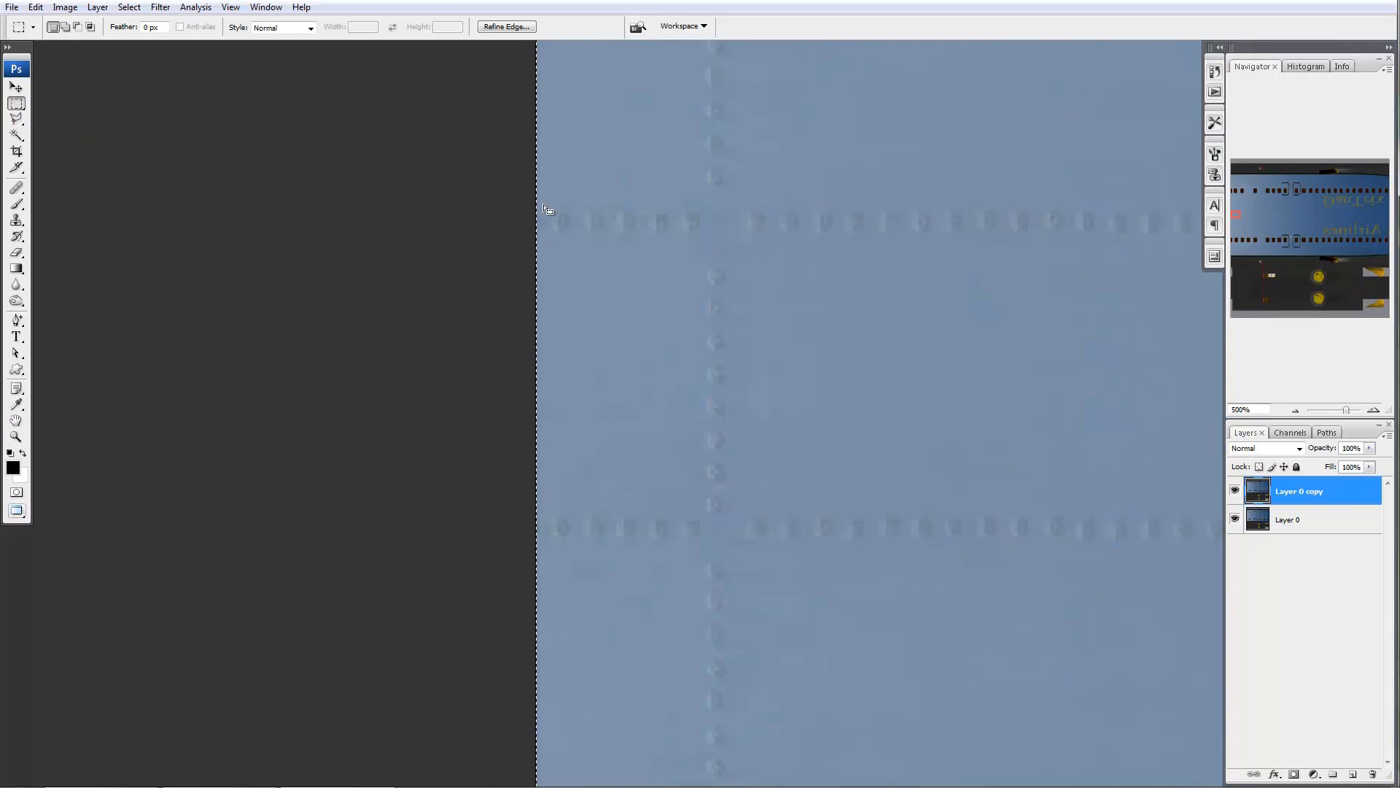
{"action": "key", "text": "Right"}
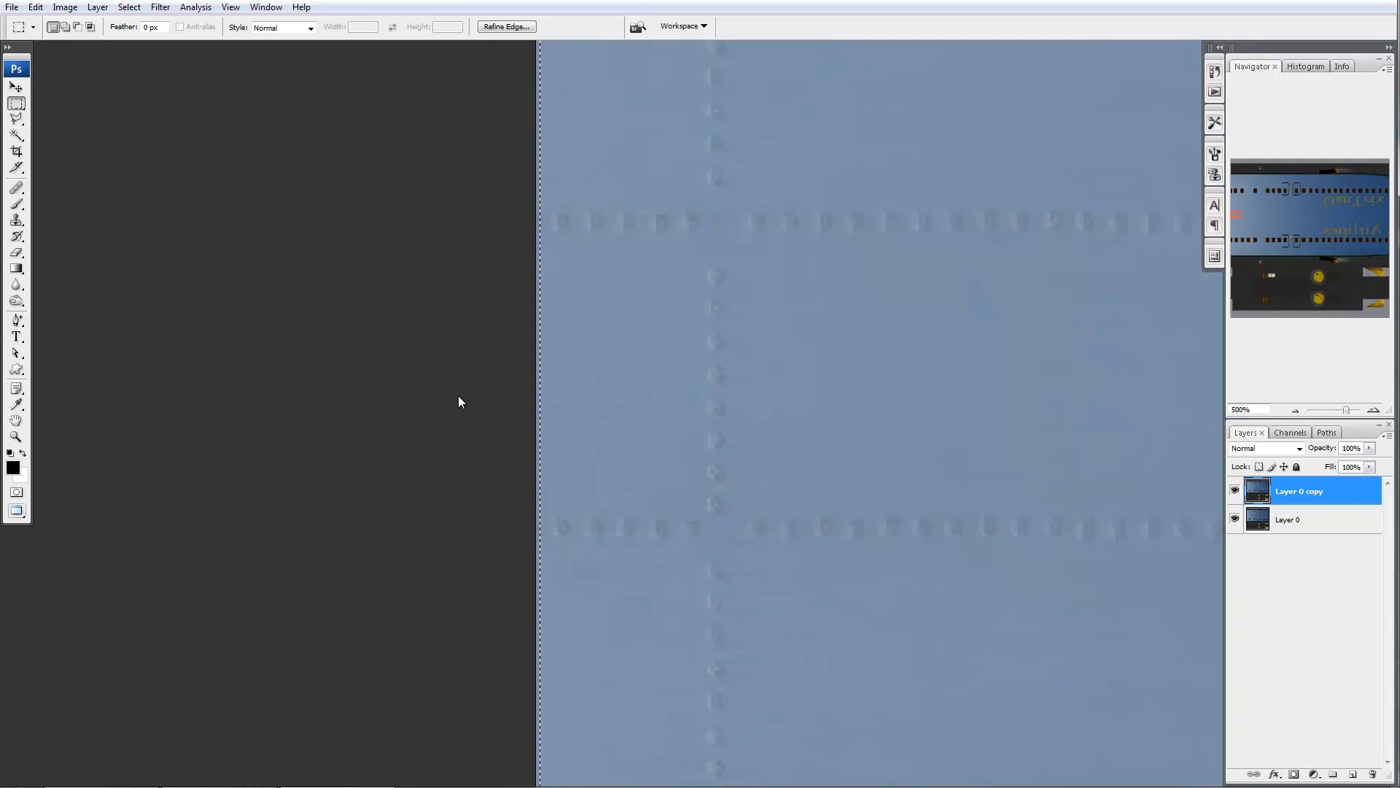
{"action": "key", "text": "Left"}
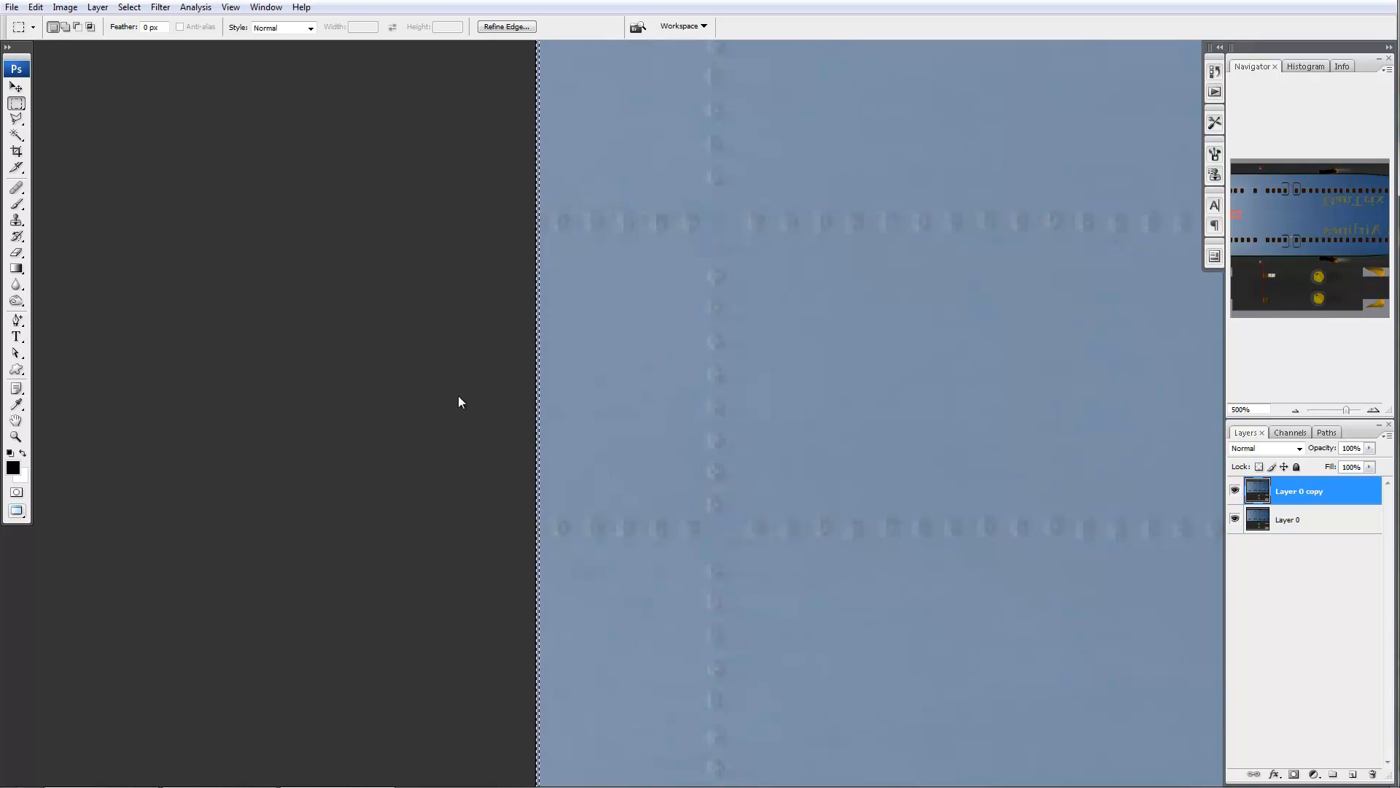
{"action": "key", "text": "ctrl+d"}
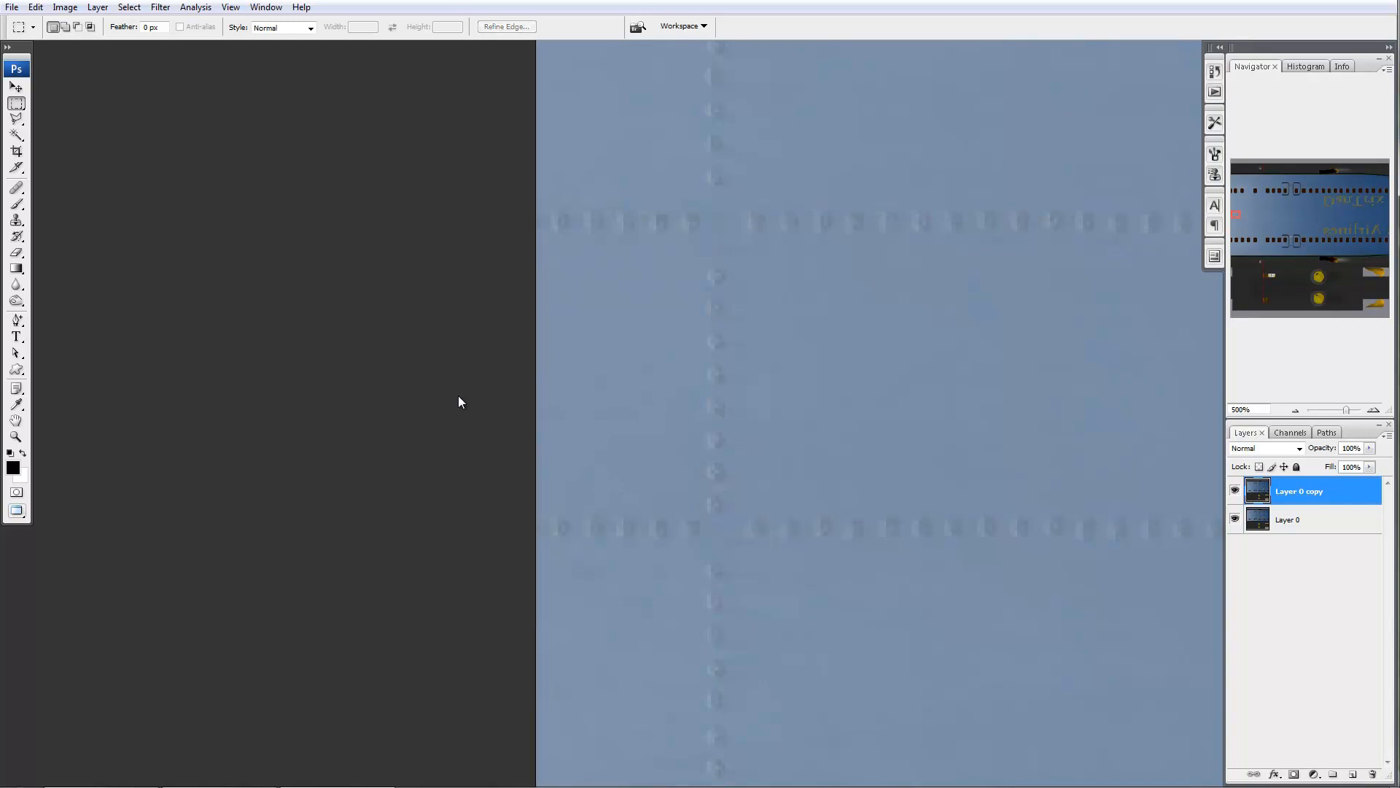
{"action": "key", "text": "ctrl+shift+d"}
- Inspect the image's left edge closely with Layer 0 hidden, and make Layer 0 visible again and active for the Move tool
{"action": "left_click", "coordinate": [1235, 517]}
{"action": "left_click", "coordinate": [543, 285], "text": "ctrl"}
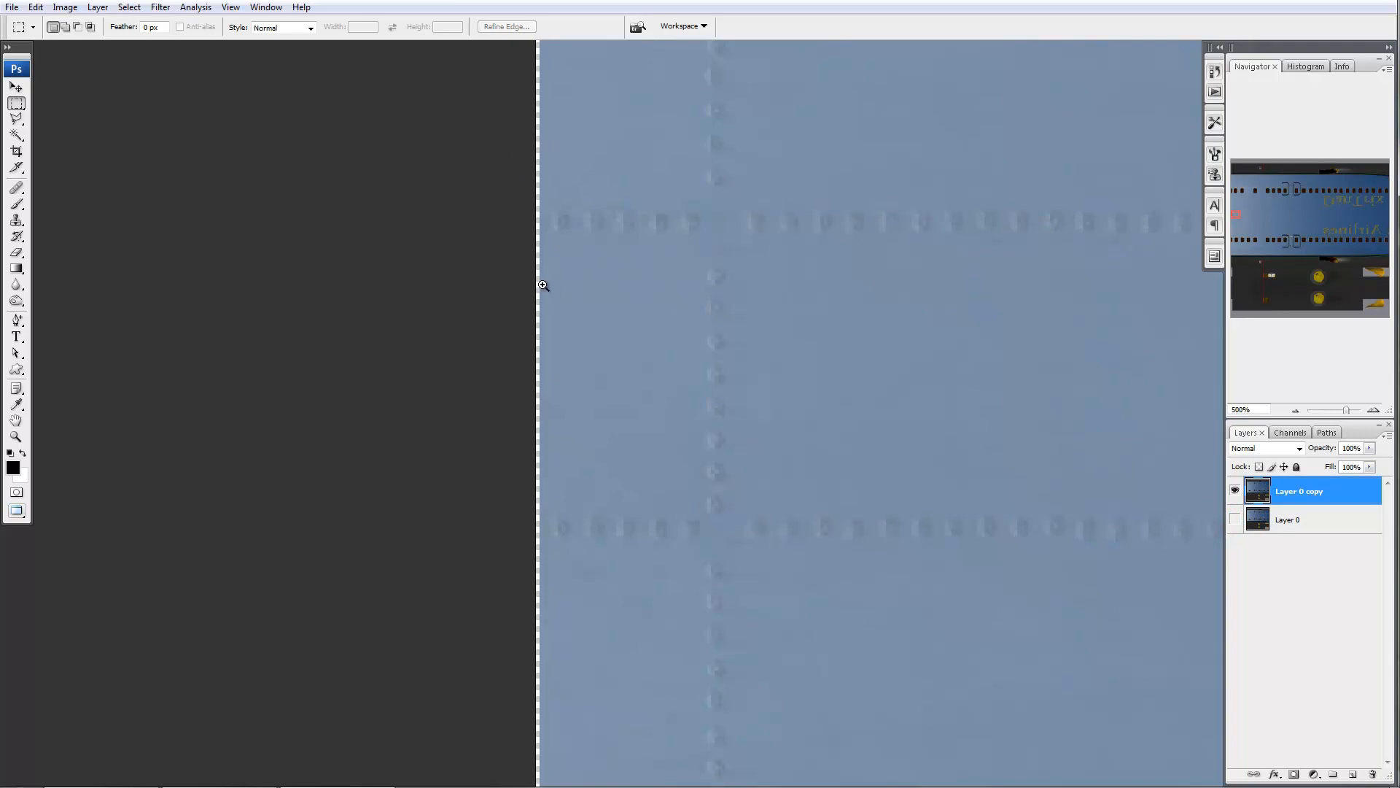
{"action": "left_click", "coordinate": [537, 225], "text": "ctrl"}
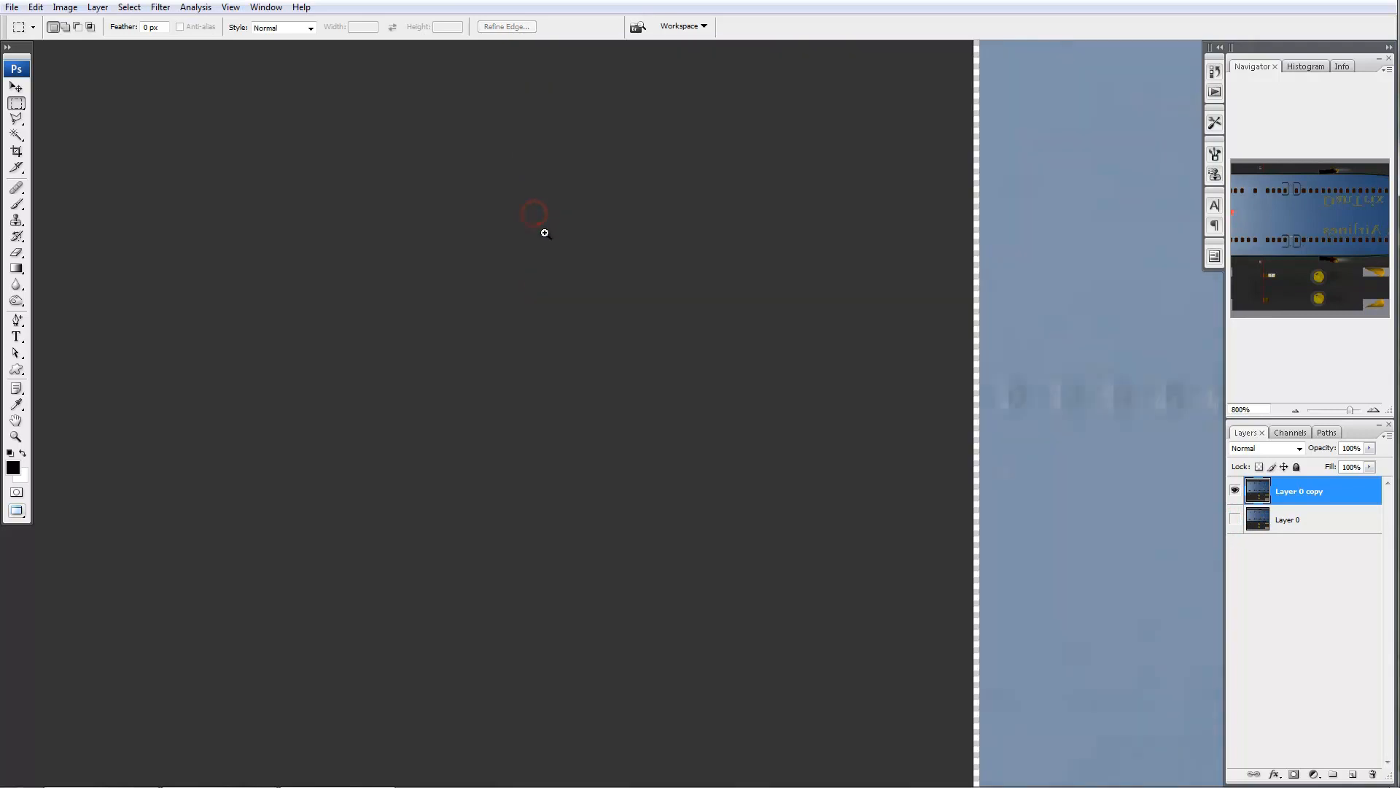
{"action": "left_click_drag", "start_coordinate": [1043, 323], "coordinate": [621, 332]}
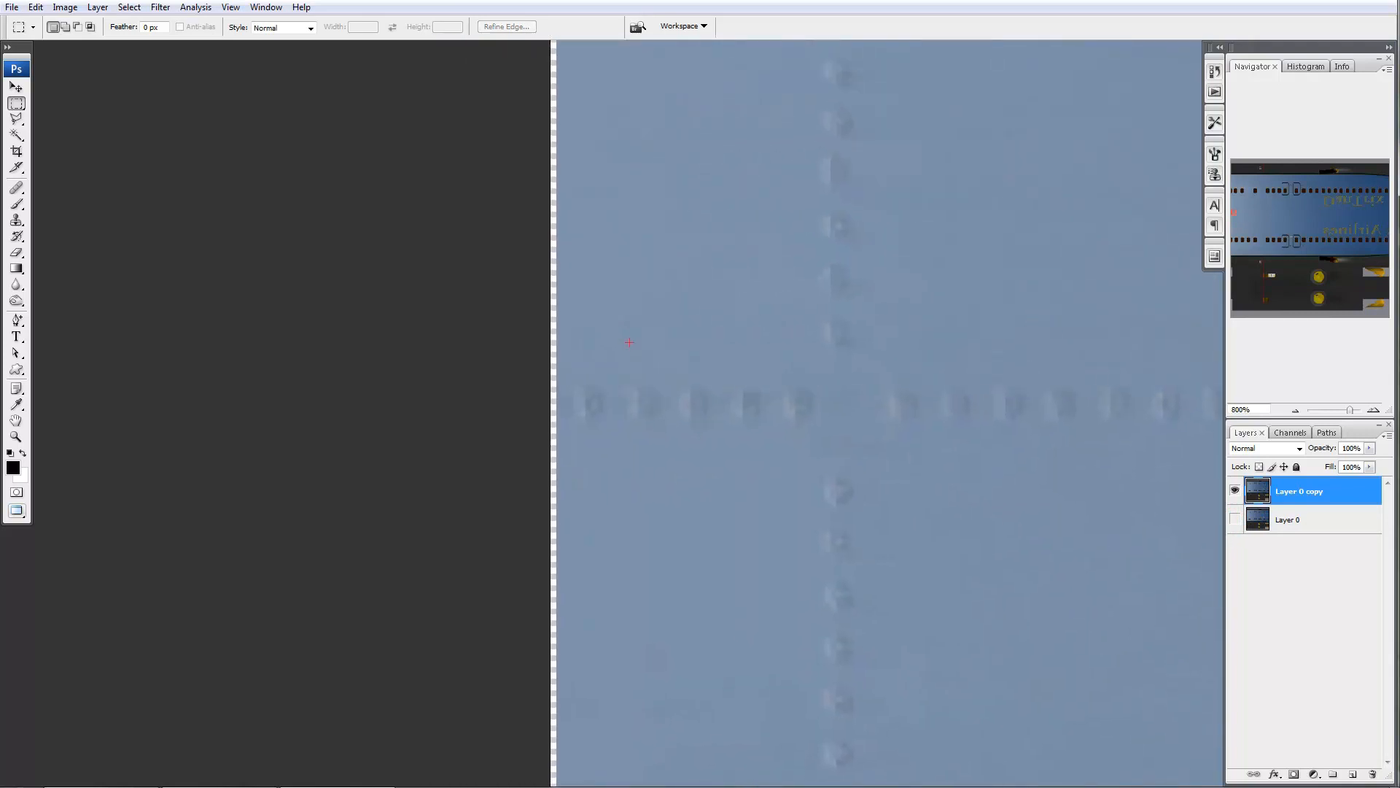
{"action": "left_click", "coordinate": [1235, 519]}
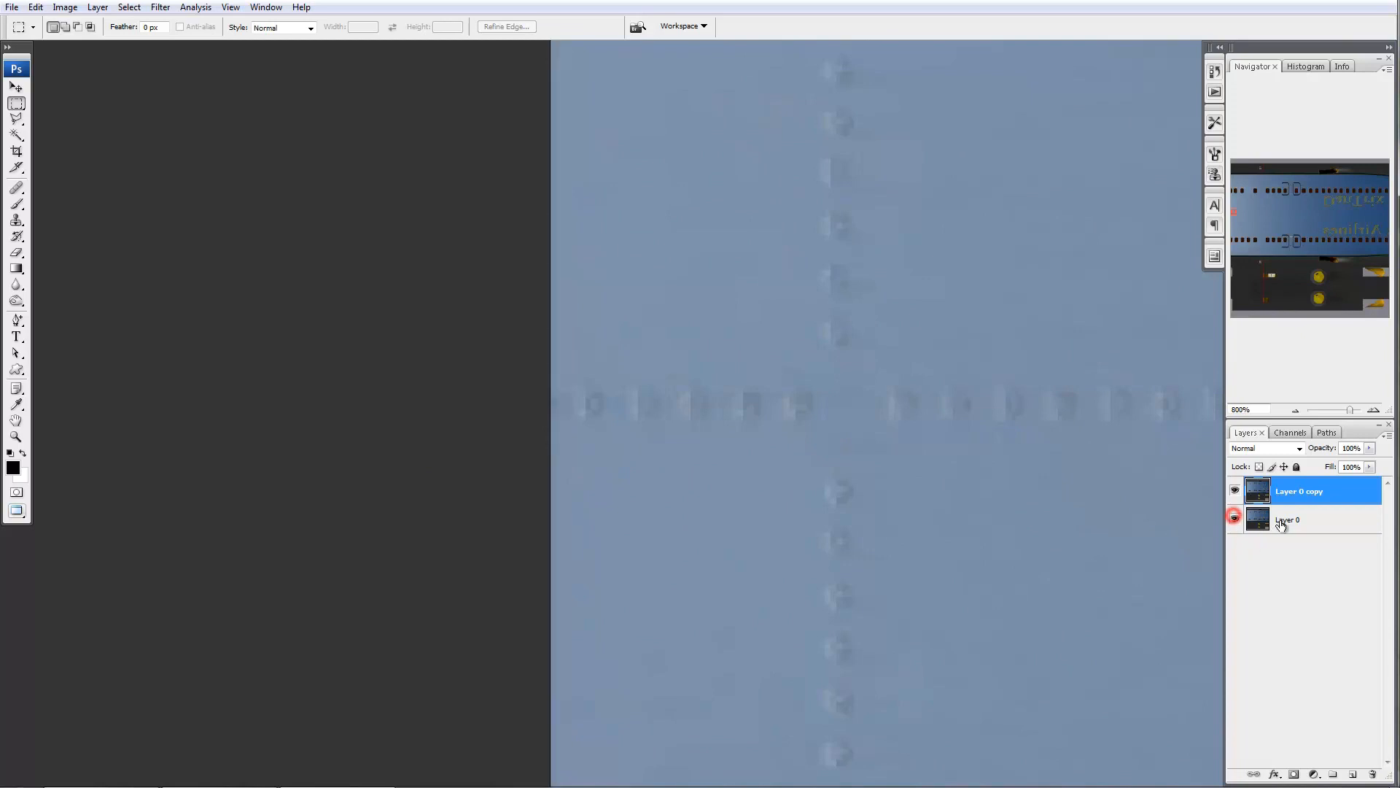
{"action": "left_click", "coordinate": [1281, 524]}
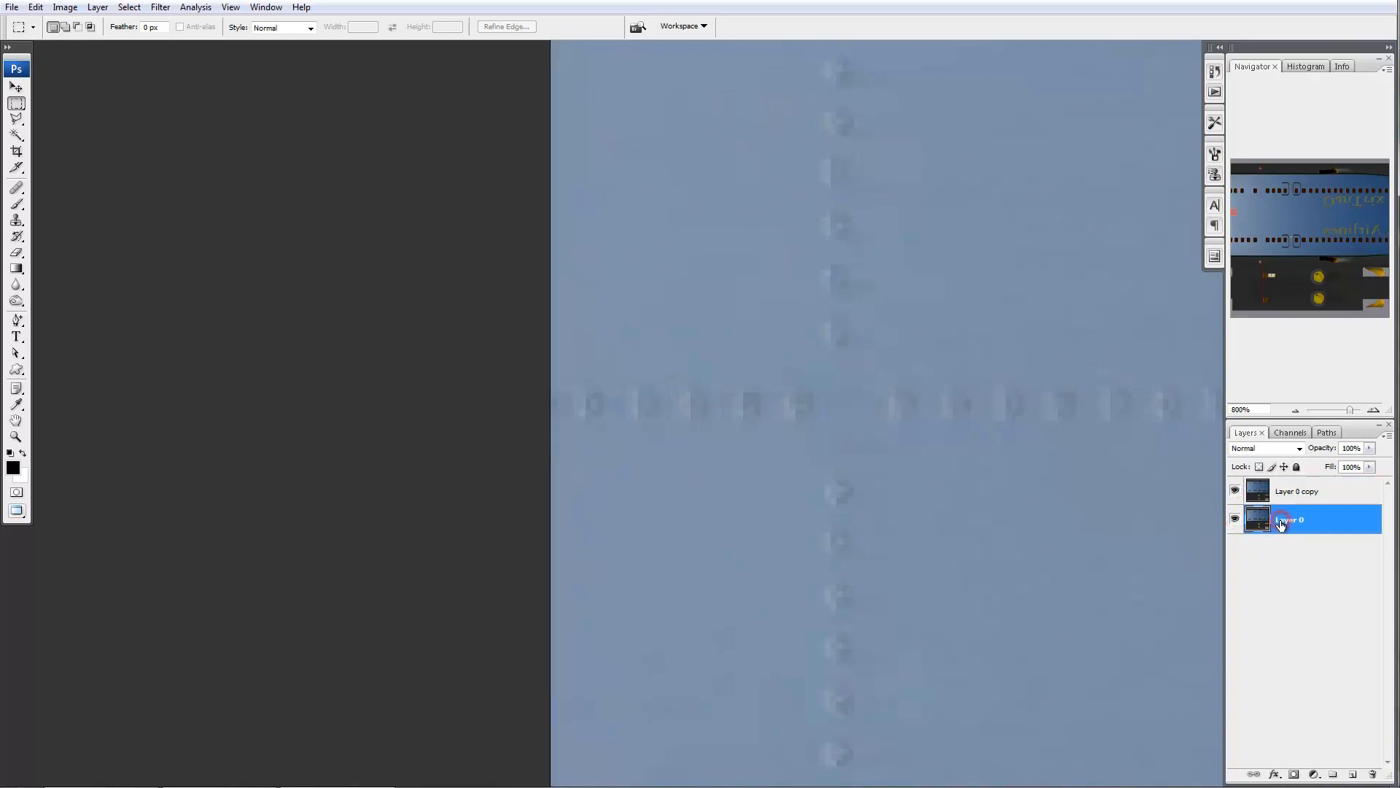
{"action": "left_click", "coordinate": [18, 88]}
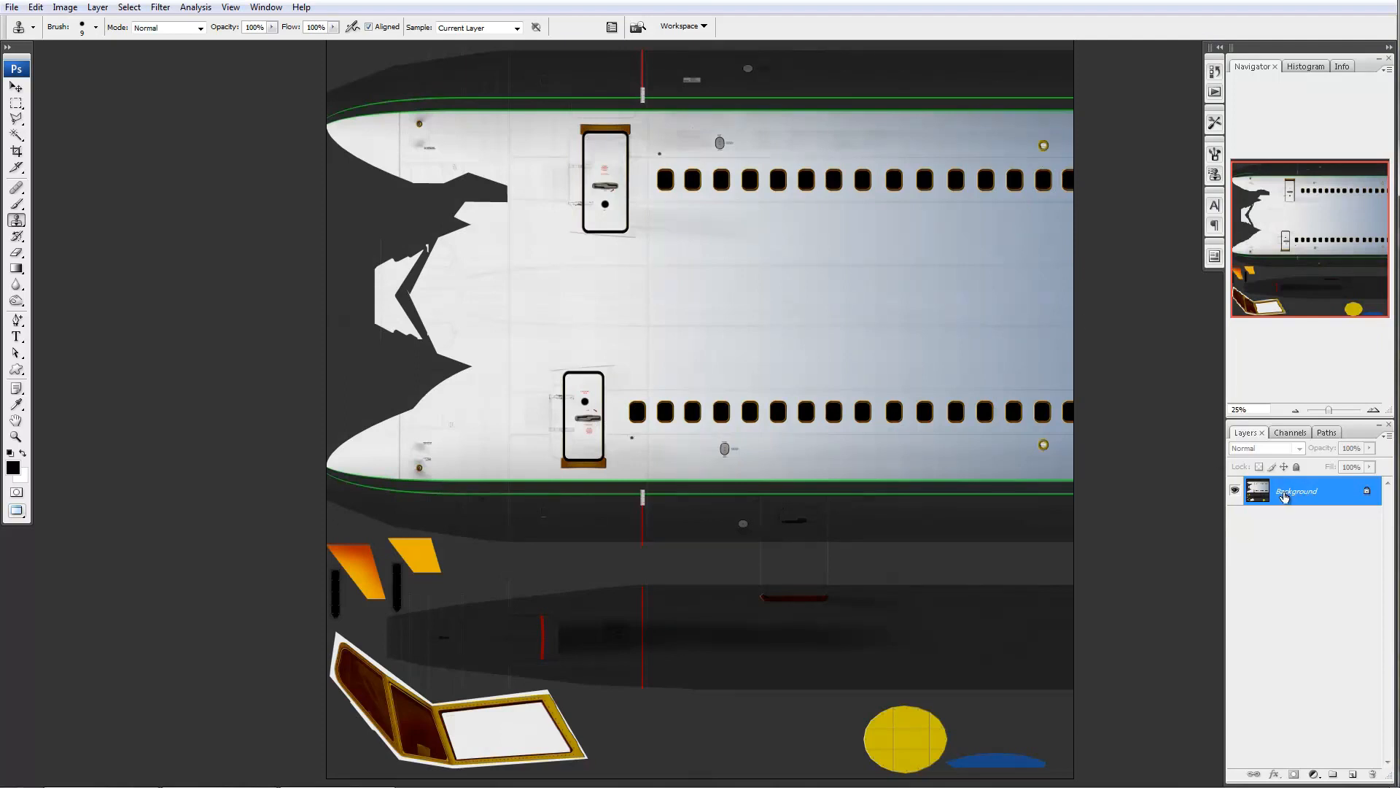
- Display only the Alpha 1 channel of the forward fuselage texture
{"action": "left_click", "coordinate": [1289, 432]}
{"action": "left_click", "coordinate": [1287, 560]}
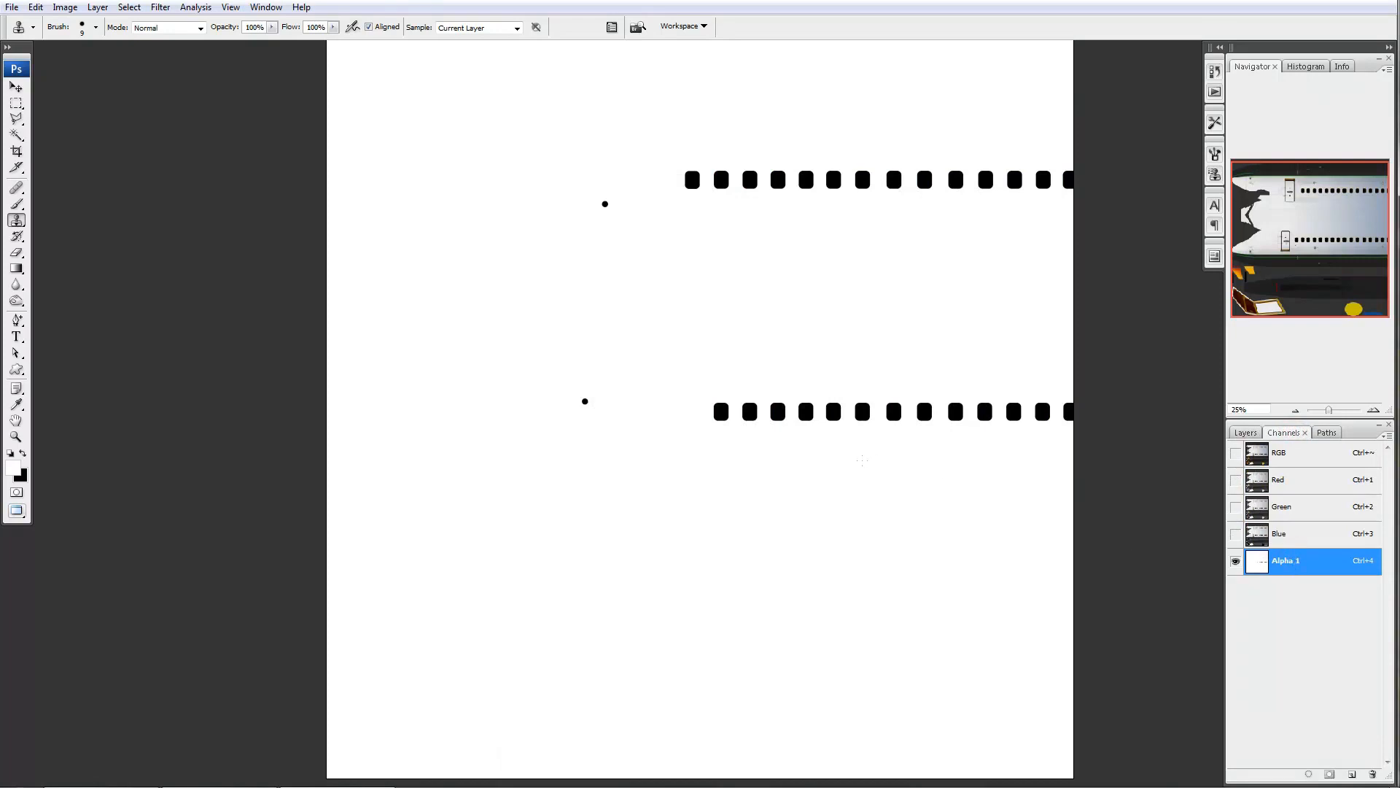
- Switch to Windows Explorer, go to the PMDG 737-800NGX texture.common folder and open pmdg_737NGX_fuselage_2_bump.dds
{"action": "key", "text": "super+Tab"}
{"action": "key", "text": "super+Tab"}
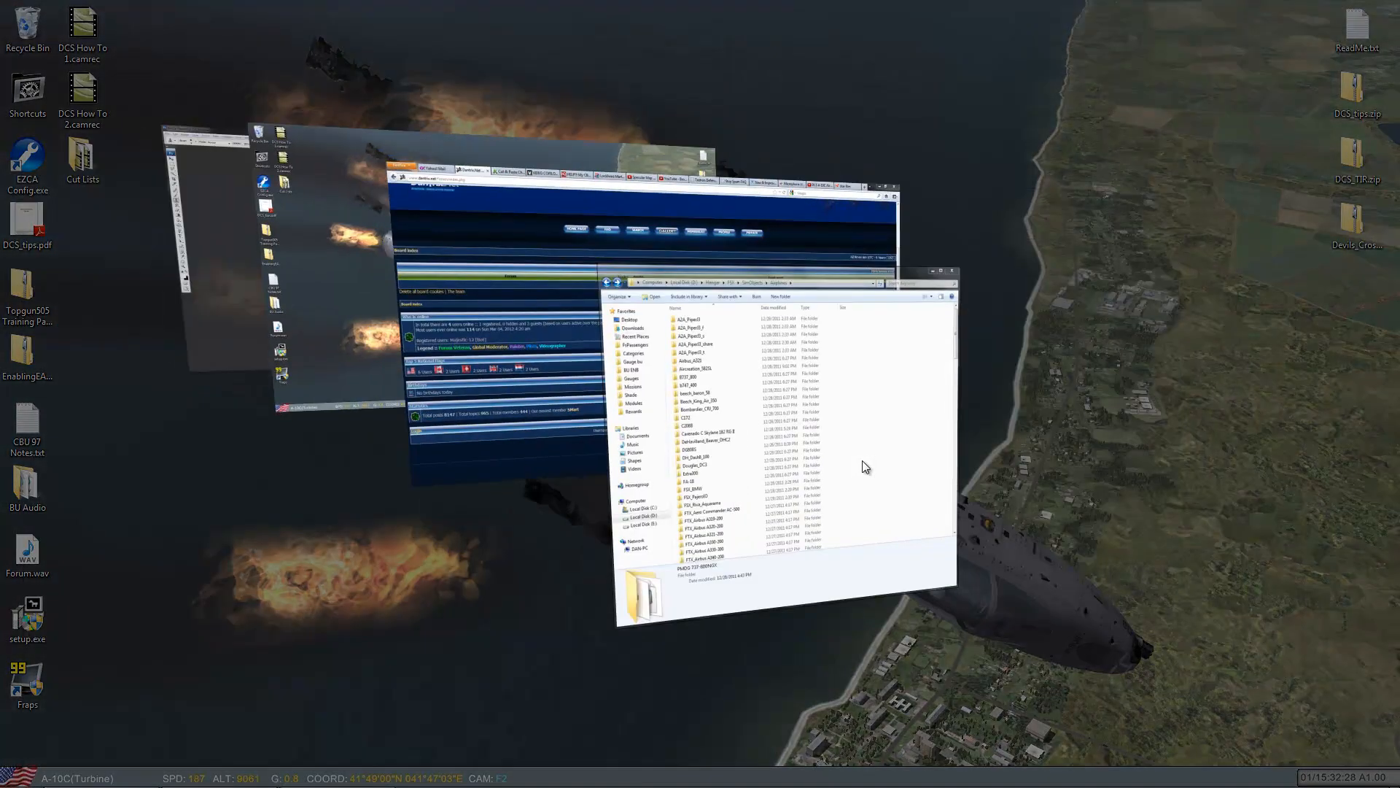
{"action": "left_click", "coordinate": [818, 436]}
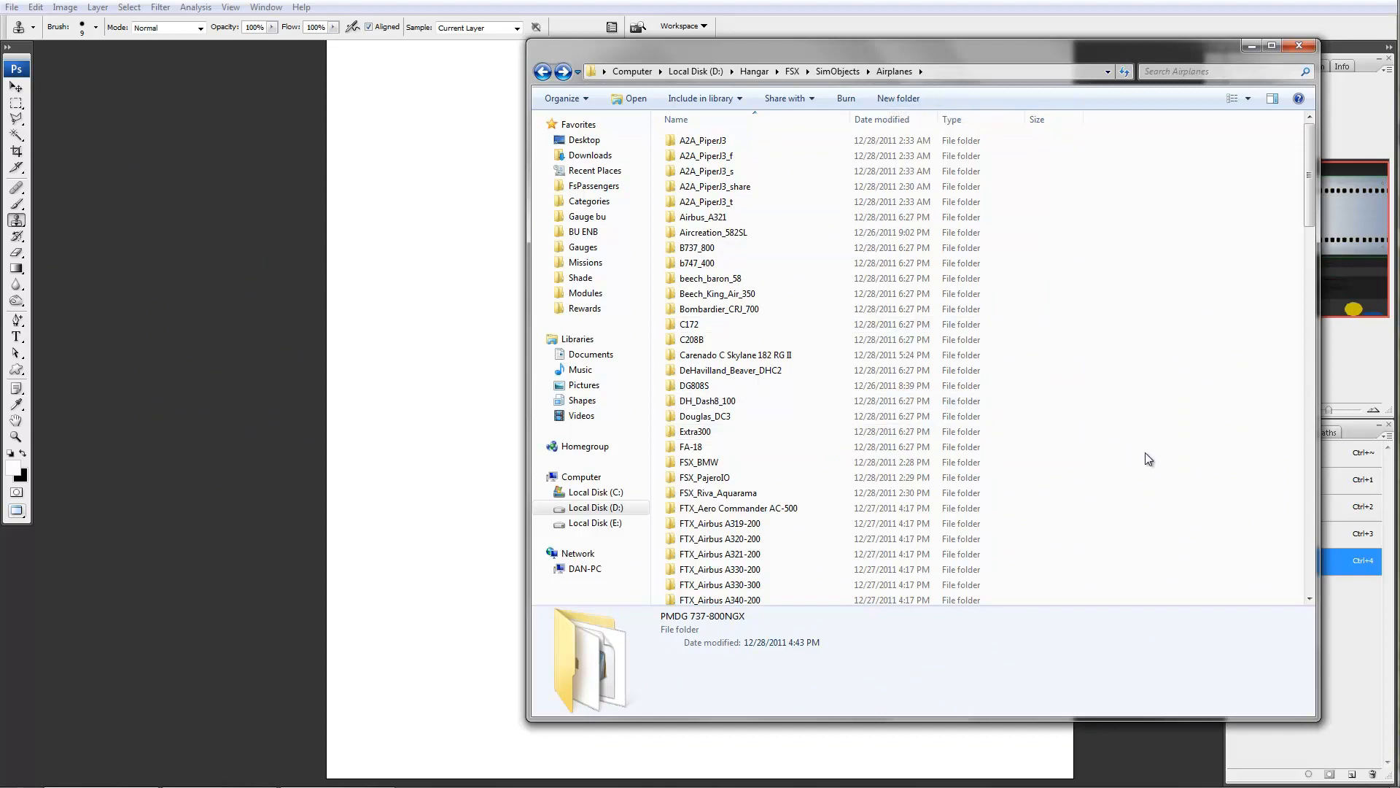
{"action": "scroll", "coordinate": [1178, 441], "scroll_direction": "down", "scroll_amount": 3}
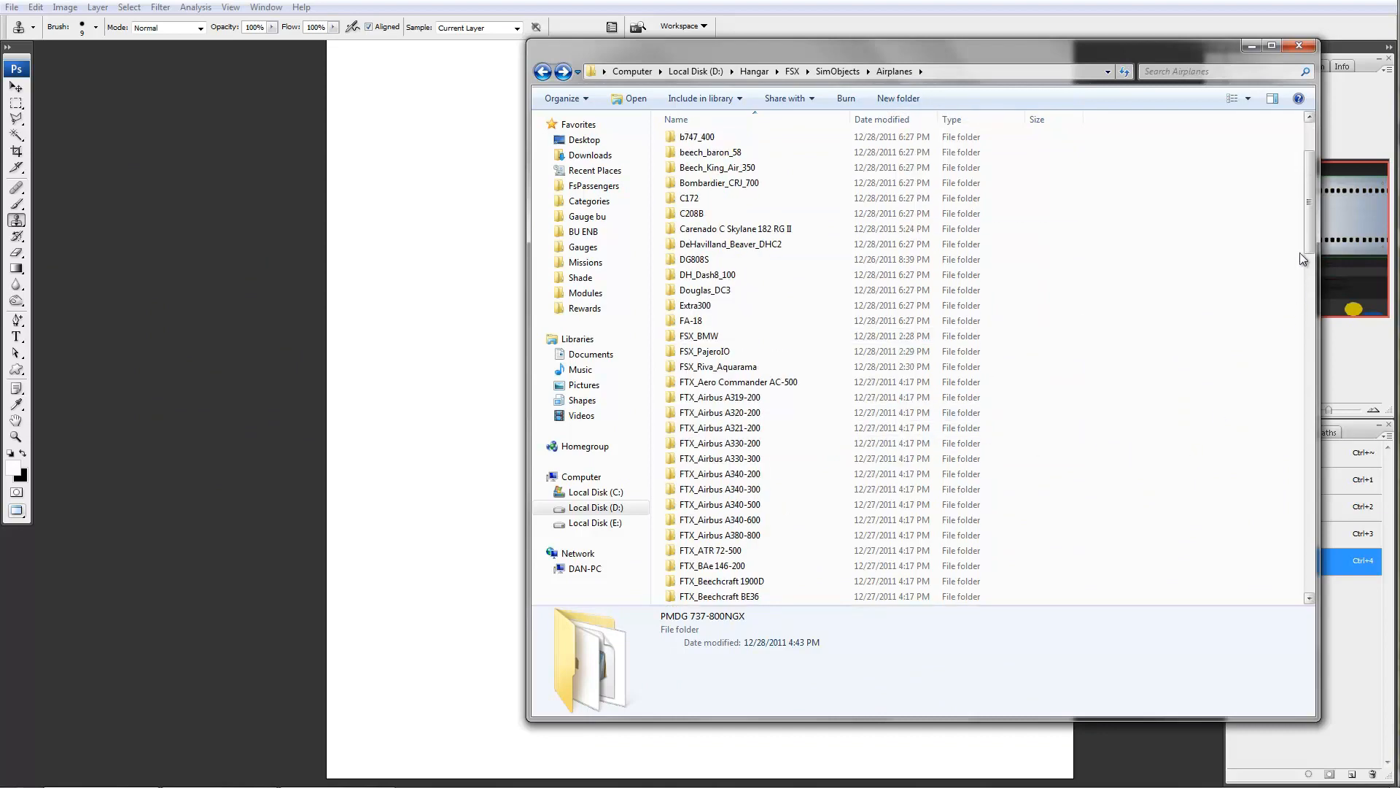
{"action": "left_click_drag", "start_coordinate": [1307, 207], "coordinate": [1304, 592]}
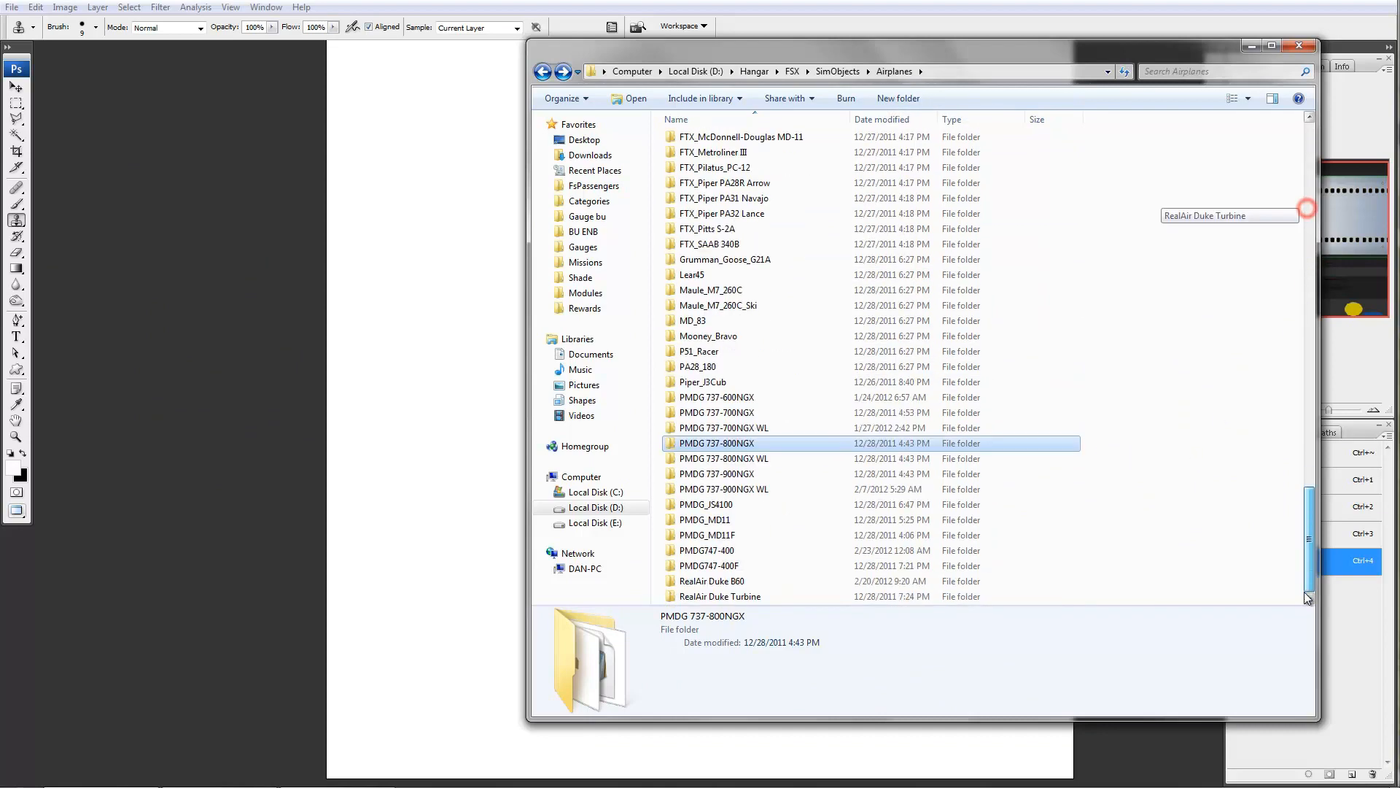
{"action": "double_click", "coordinate": [759, 445]}
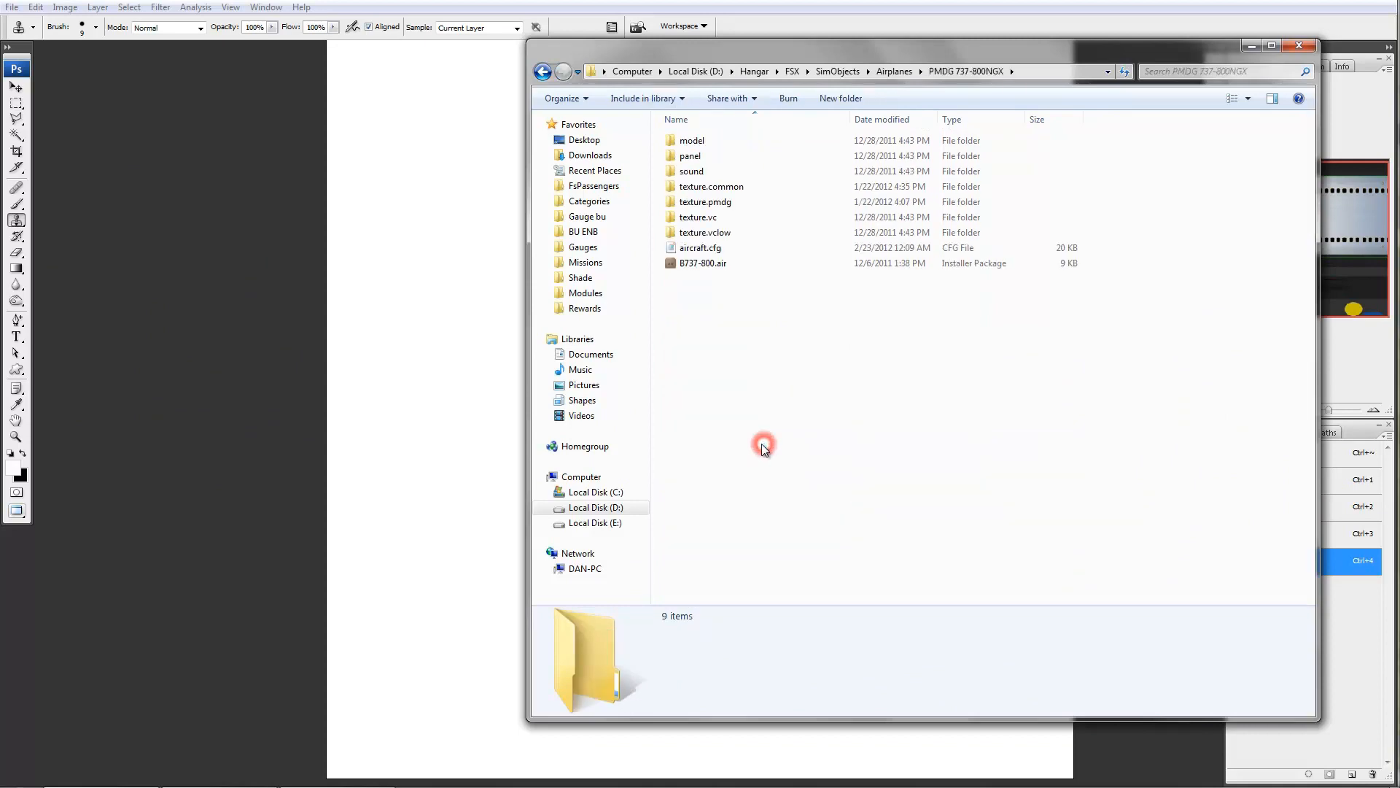
{"action": "double_click", "coordinate": [725, 187]}
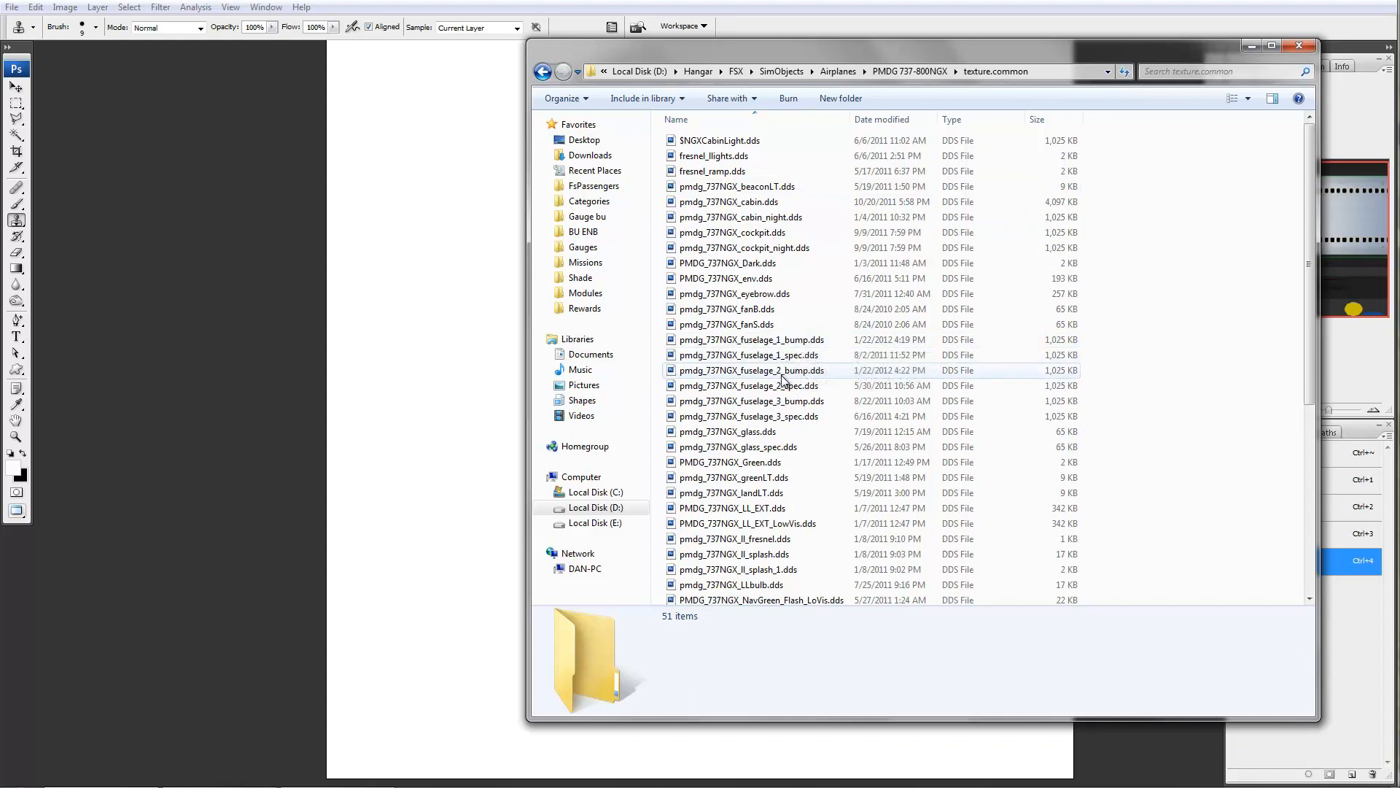
{"action": "double_click", "coordinate": [834, 385]}
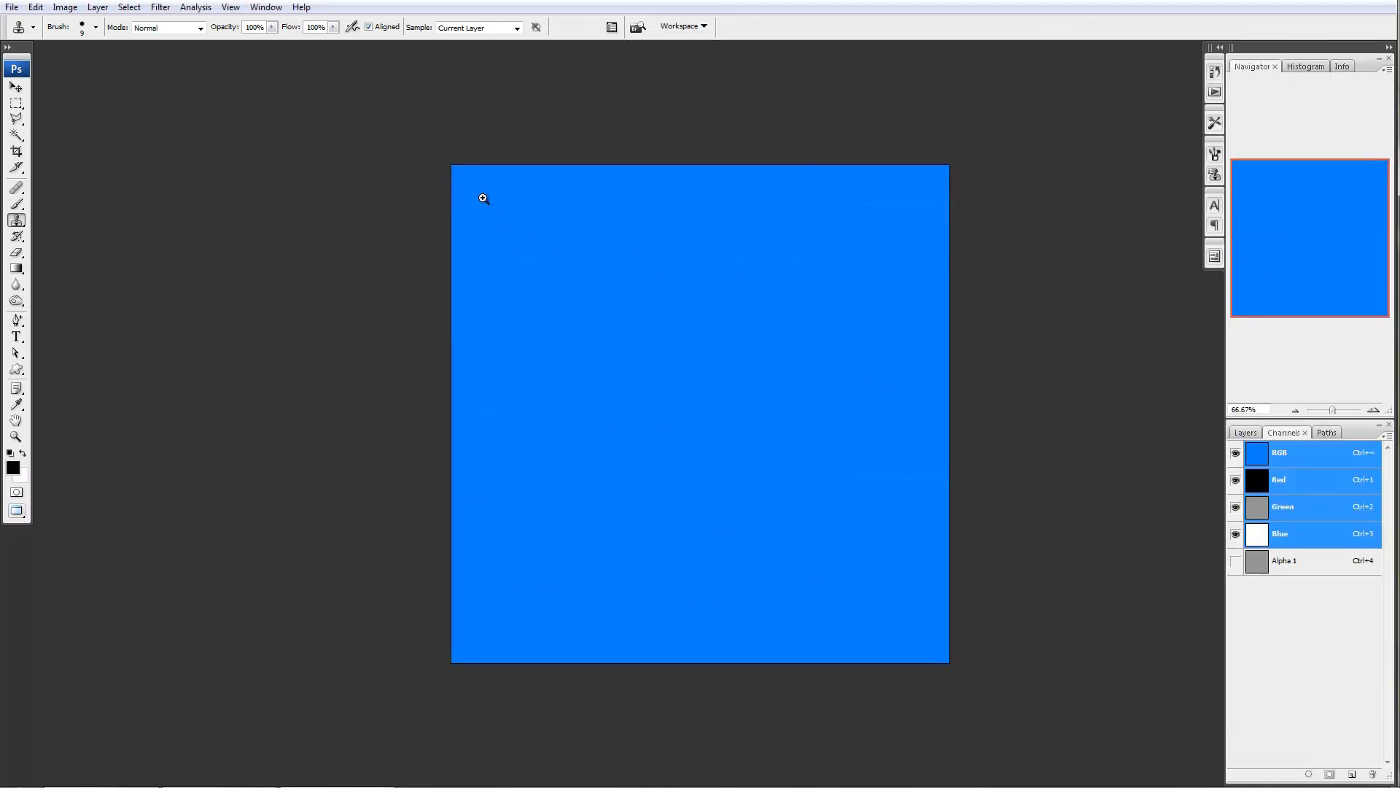
- Examine the left edge of the bump texture up close, including its Alpha 1 channel at the upper corner
{"action": "left_click", "coordinate": [463, 242], "text": "ctrl"}
{"action": "left_click", "coordinate": [512, 329], "text": "ctrl"}
{"action": "left_click", "coordinate": [485, 329], "text": "ctrl"}
{"action": "left_click", "coordinate": [422, 381], "text": "ctrl"}
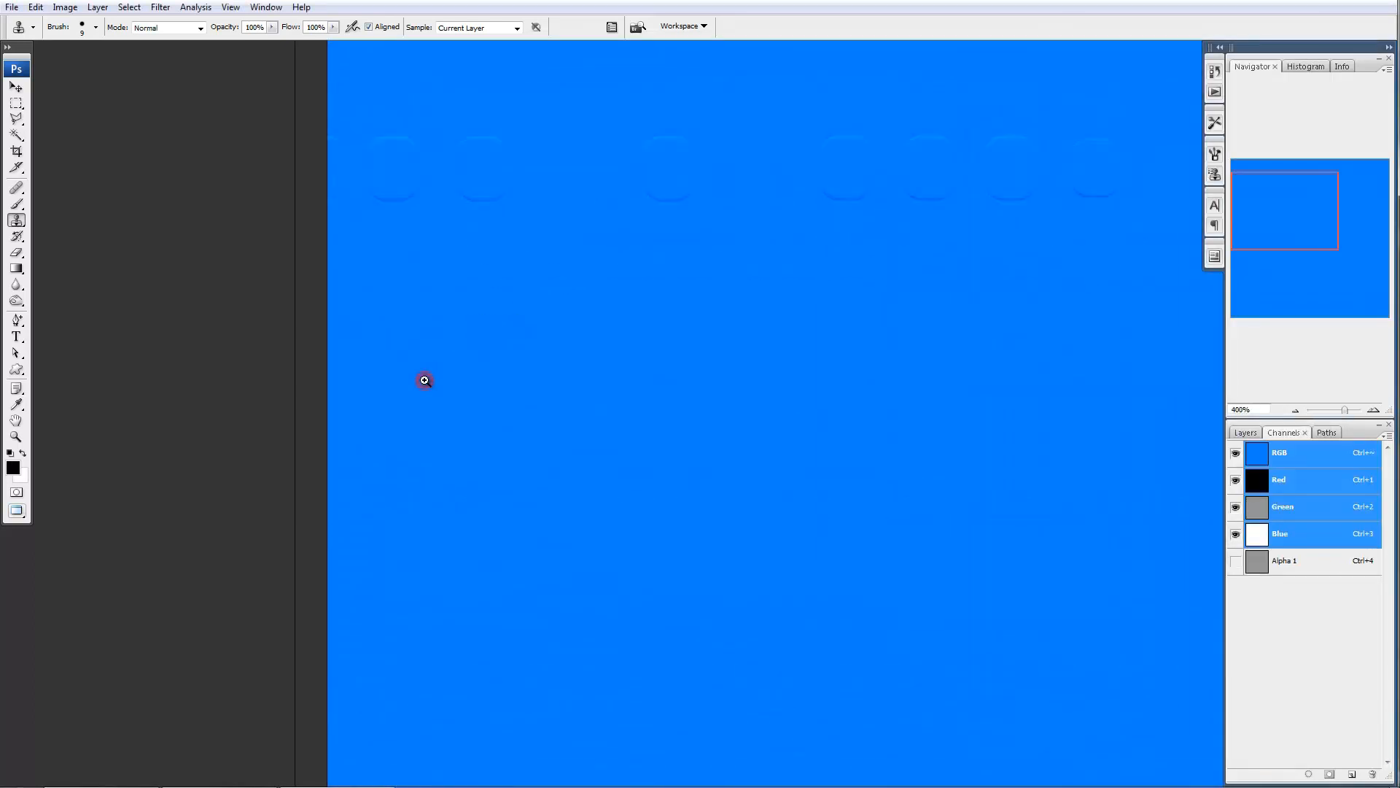
{"action": "left_click", "coordinate": [352, 360], "text": "ctrl"}
{"action": "left_click", "coordinate": [343, 377], "text": "ctrl"}
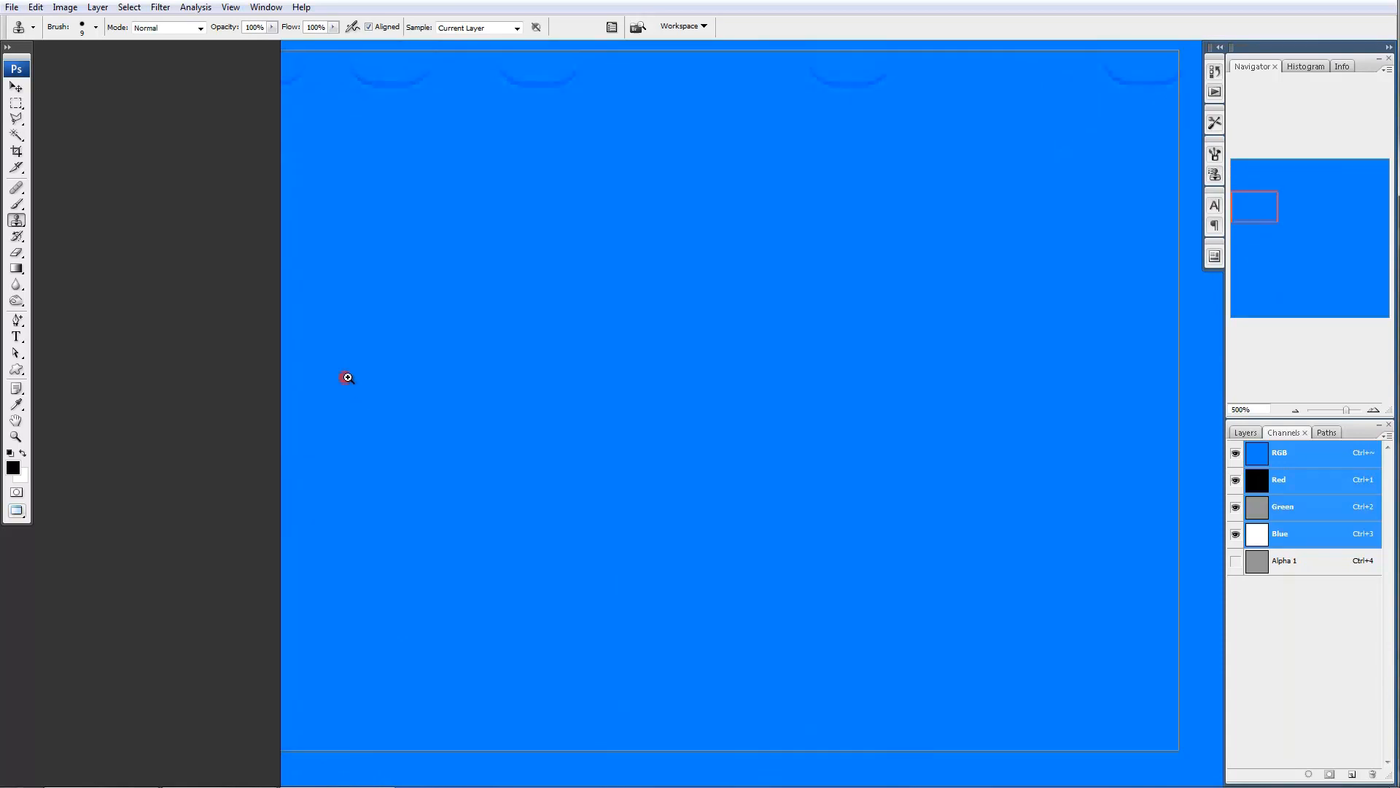
{"action": "left_click_drag", "start_coordinate": [357, 381], "coordinate": [641, 500]}
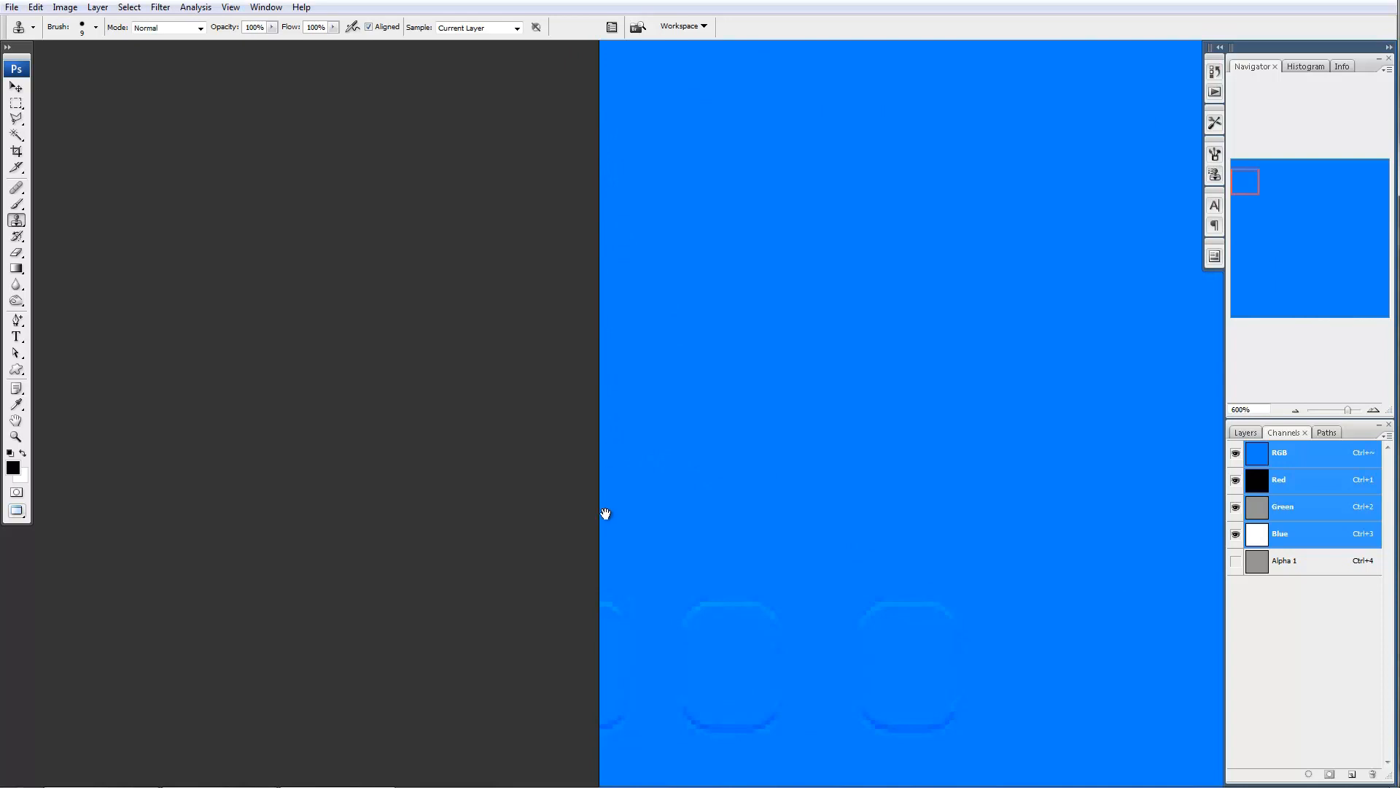
{"action": "left_click", "coordinate": [1306, 561]}
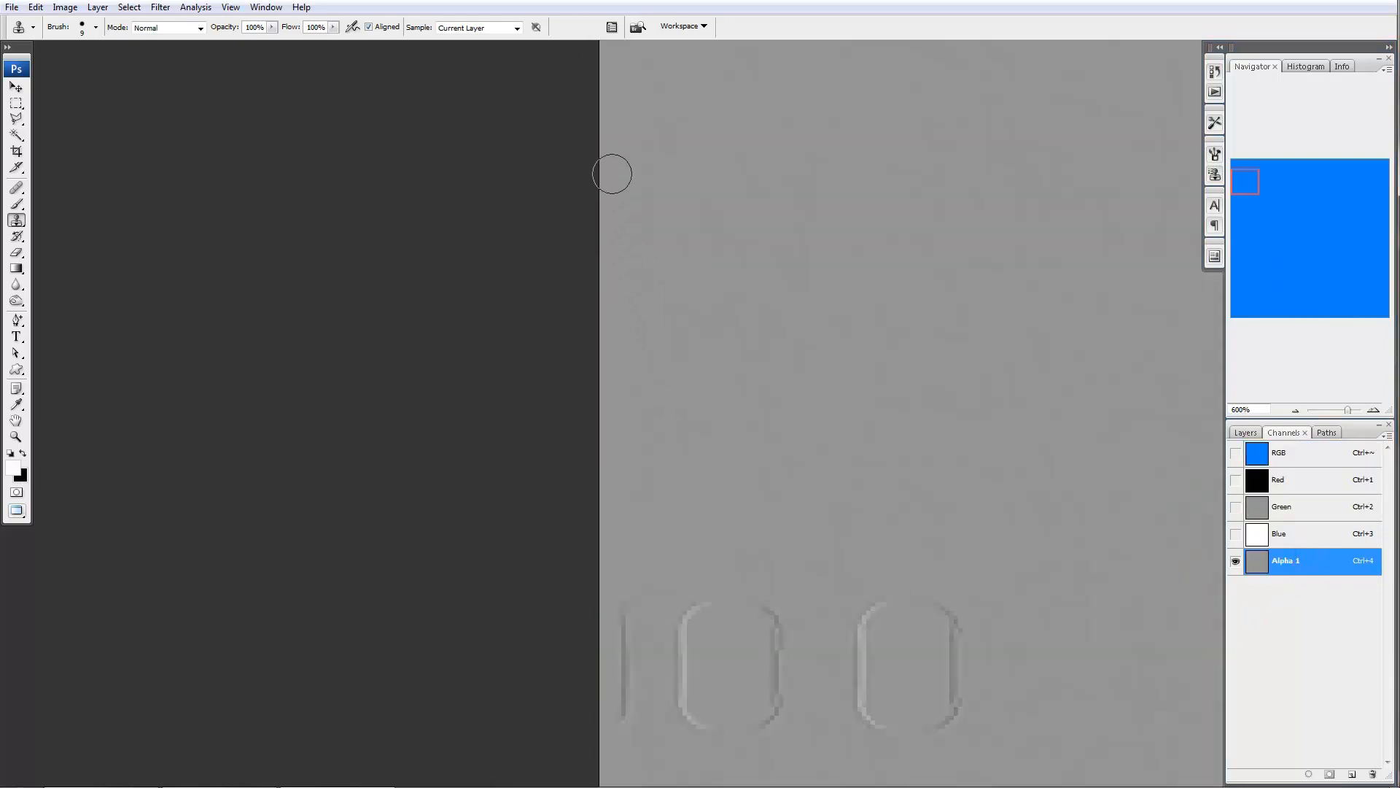
{"action": "left_click_drag", "start_coordinate": [644, 186], "coordinate": [657, 559]}
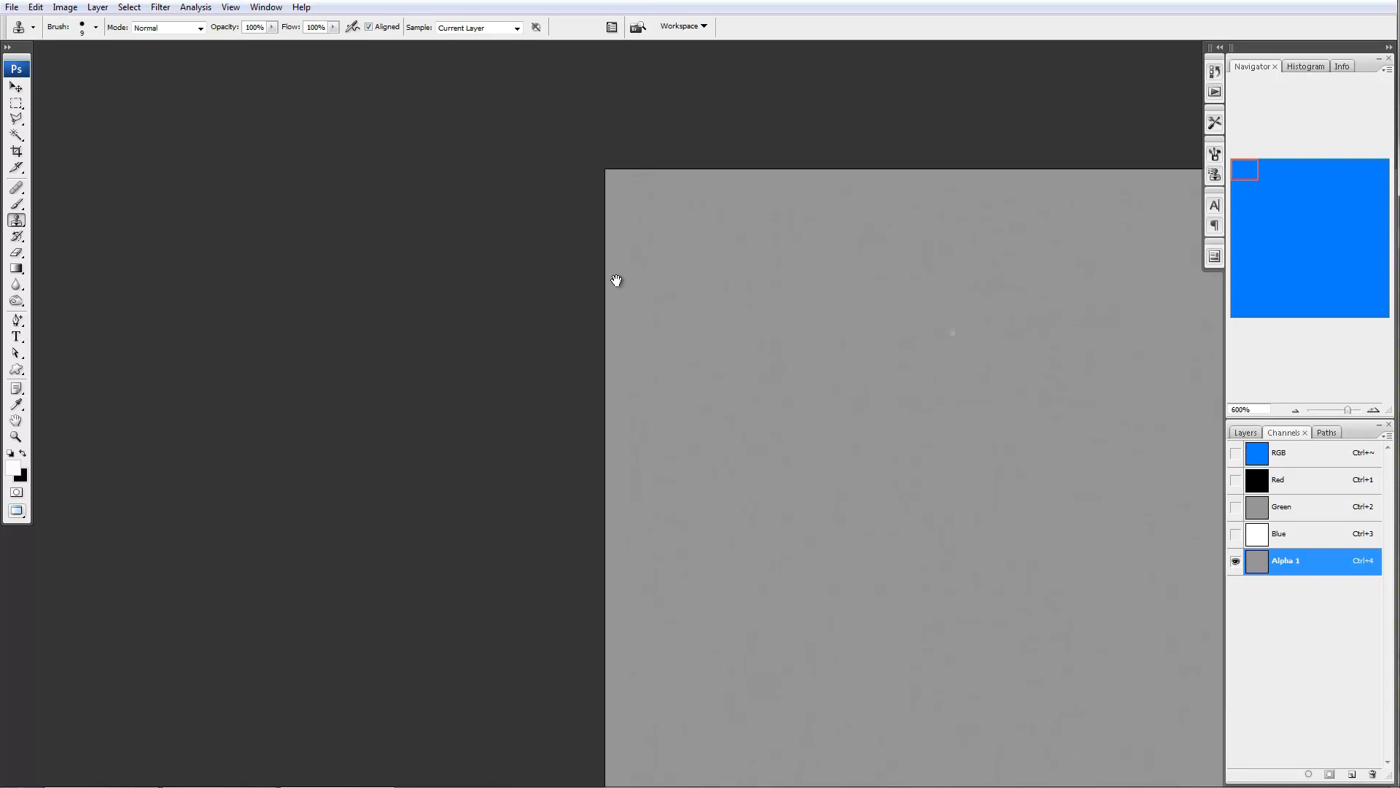
- Set the foreground color to the gray sampled from the left edge of the Alpha 1 channel
{"action": "left_click", "coordinate": [15, 468]}
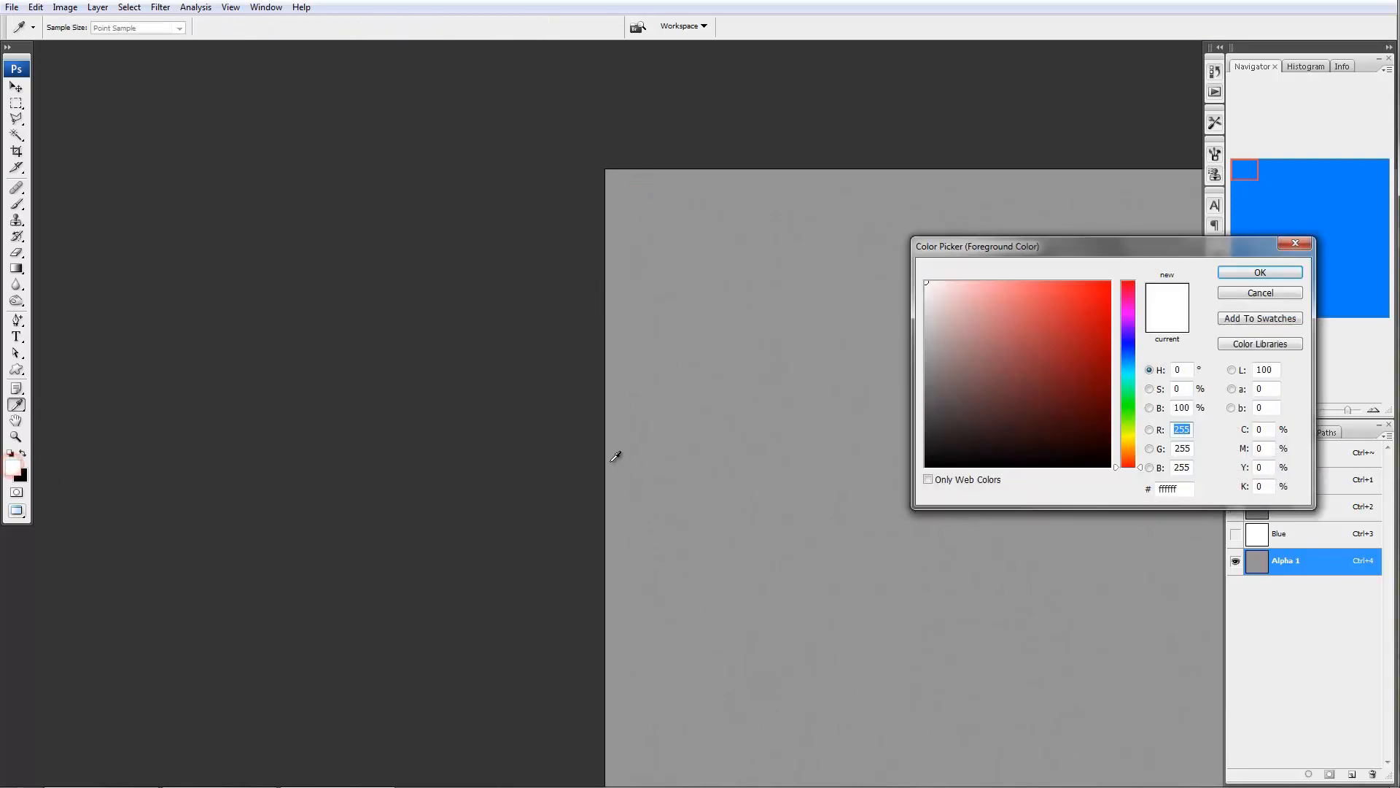
{"action": "left_click", "coordinate": [611, 460]}
{"action": "left_click", "coordinate": [1260, 273]}
{"action": "key", "text": "s"}
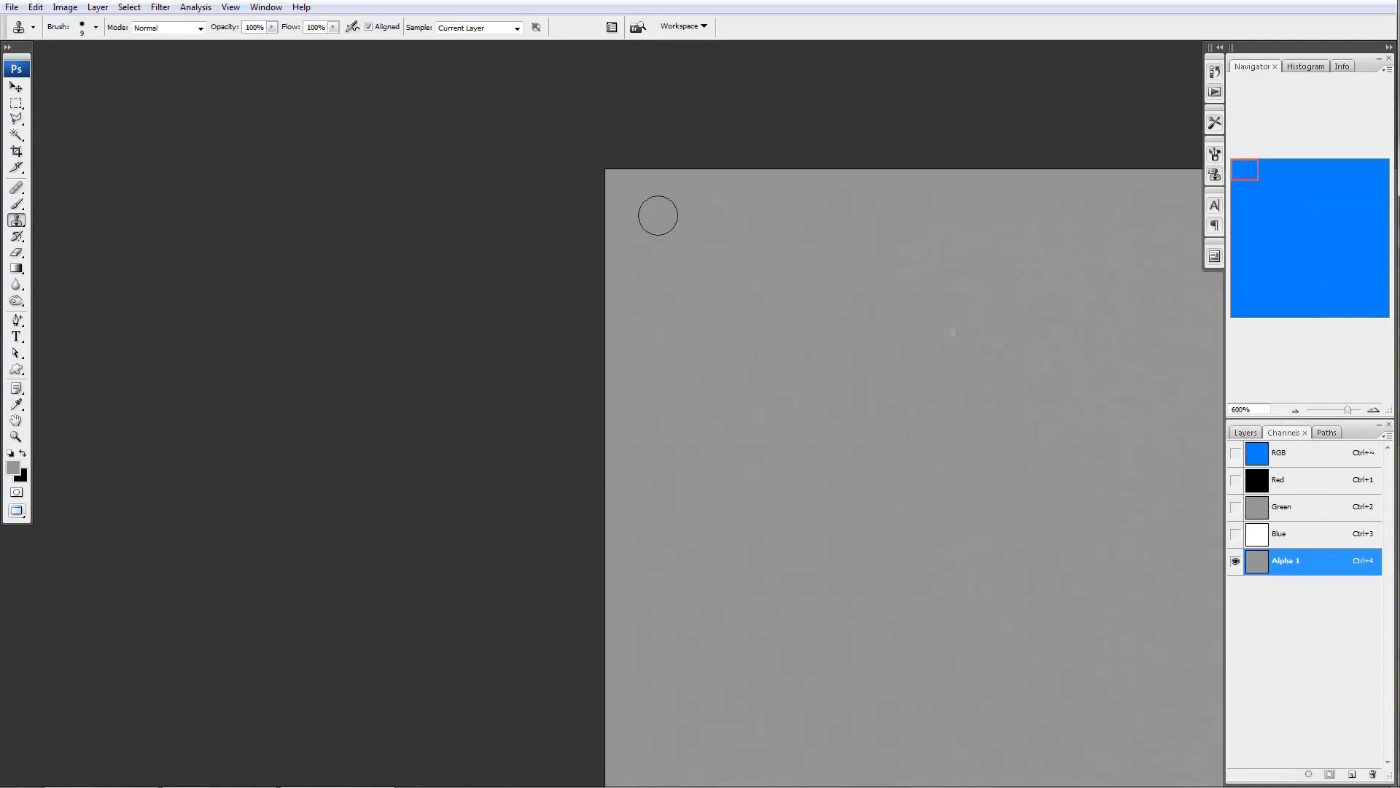
- Switch to the Brush tool and set its size to 7 pixels
{"action": "key", "text": "b"}
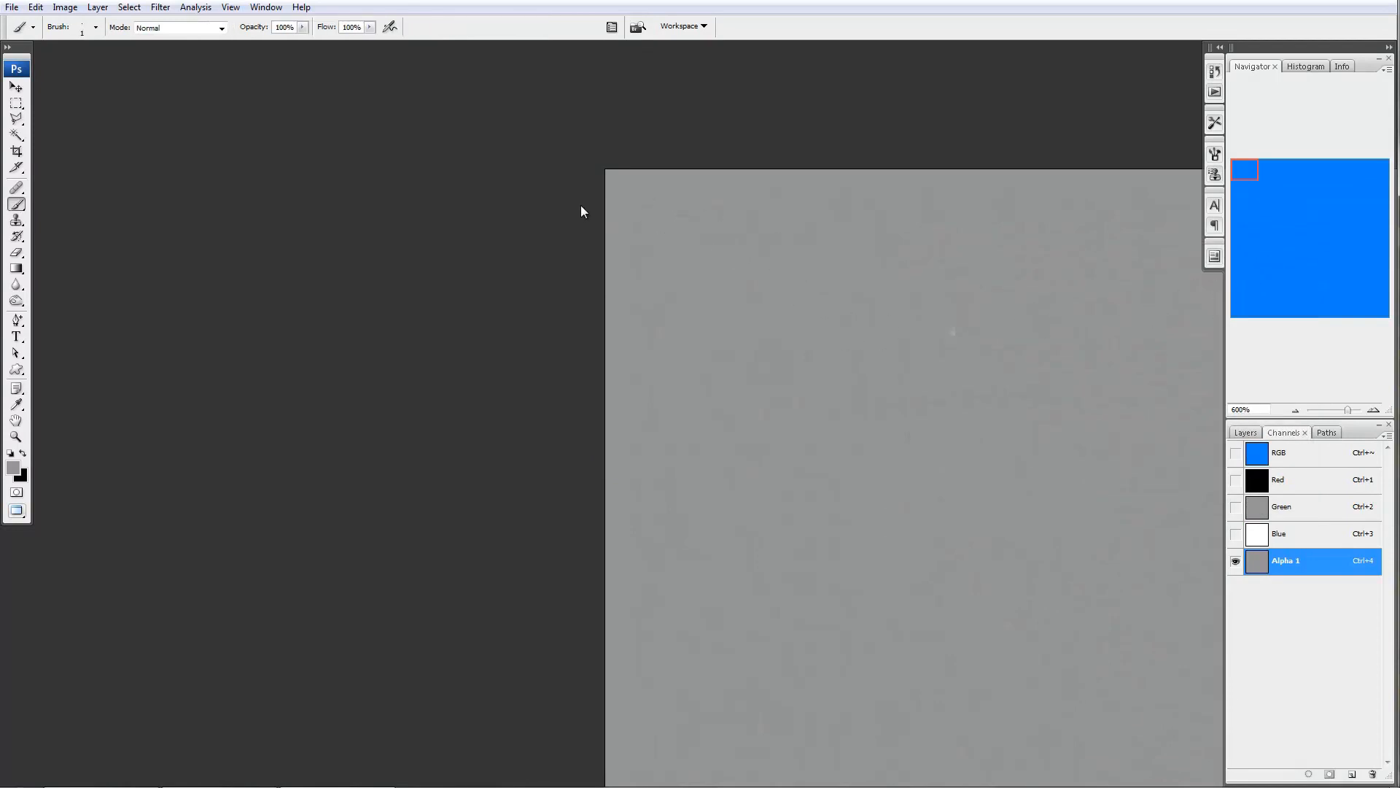
{"action": "key", "text": "bracketright"}
{"action": "key", "text": "bracketright"}
{"action": "key", "text": "bracketright"}
{"action": "key", "text": "bracketright"}
{"action": "key", "text": "bracketright"}
{"action": "key", "text": "bracketright"}
{"action": "key", "text": "bracketright"}
{"action": "key", "text": "bracketright"}
{"action": "key", "text": "bracketright"}
{"action": "key", "text": "bracketright"}
{"action": "key", "text": "bracketright"}
{"action": "key", "text": "bracketright"}
{"action": "key", "text": "bracketleft"}
{"action": "key", "text": "bracketleft"}
{"action": "key", "text": "bracketleft"}
{"action": "key", "text": "bracketleft"}
{"action": "key", "text": "bracketleft"}
{"action": "key", "text": "bracketleft"}
{"action": "key", "text": "bracketleft"}
{"action": "key", "text": "bracketleft"}
{"action": "key", "text": "bracketleft"}
{"action": "key", "text": "bracketleft"}
{"action": "key", "text": "bracketleft"}
{"action": "key", "text": "bracketleft"}
{"action": "key", "text": "bracketleft"}
{"action": "key", "text": "bracketleft"}
{"action": "key", "text": "bracketright"}
{"action": "key", "text": "bracketright"}
{"action": "key", "text": "bracketright"}
{"action": "key", "text": "bracketright"}
{"action": "key", "text": "bracketright"}
{"action": "key", "text": "bracketright"}
{"action": "key", "text": "bracketright"}
{"action": "key", "text": "bracketright"}
{"action": "key", "text": "bracketright"}
{"action": "key", "text": "bracketright"}
{"action": "key", "text": "bracketright"}
{"action": "key", "text": "bracketright"}
{"action": "key", "text": "bracketleft"}
{"action": "key", "text": "bracketleft"}
{"action": "key", "text": "bracketleft"}
{"action": "key", "text": "bracketleft"}
{"action": "key", "text": "bracketleft"}
{"action": "key", "text": "bracketleft"}
- Examine the Alpha 1 channel along the whole left edge down to the lower corner, and along the right edge
{"action": "left_click_drag", "start_coordinate": [688, 666], "coordinate": [687, 208]}
{"action": "left_click_drag", "start_coordinate": [628, 506], "coordinate": [650, 163]}
{"action": "left_click_drag", "start_coordinate": [690, 516], "coordinate": [682, 219]}
{"action": "left_click_drag", "start_coordinate": [696, 624], "coordinate": [660, 183]}
{"action": "left_click_drag", "start_coordinate": [659, 578], "coordinate": [726, 182]}
{"action": "left_click_drag", "start_coordinate": [691, 541], "coordinate": [662, 241]}
{"action": "left_click_drag", "start_coordinate": [690, 609], "coordinate": [674, 292]}
{"action": "left_click_drag", "start_coordinate": [666, 629], "coordinate": [665, 185]}
{"action": "left_click_drag", "start_coordinate": [685, 578], "coordinate": [737, 125]}
{"action": "left_click_drag", "start_coordinate": [722, 438], "coordinate": [675, 316]}
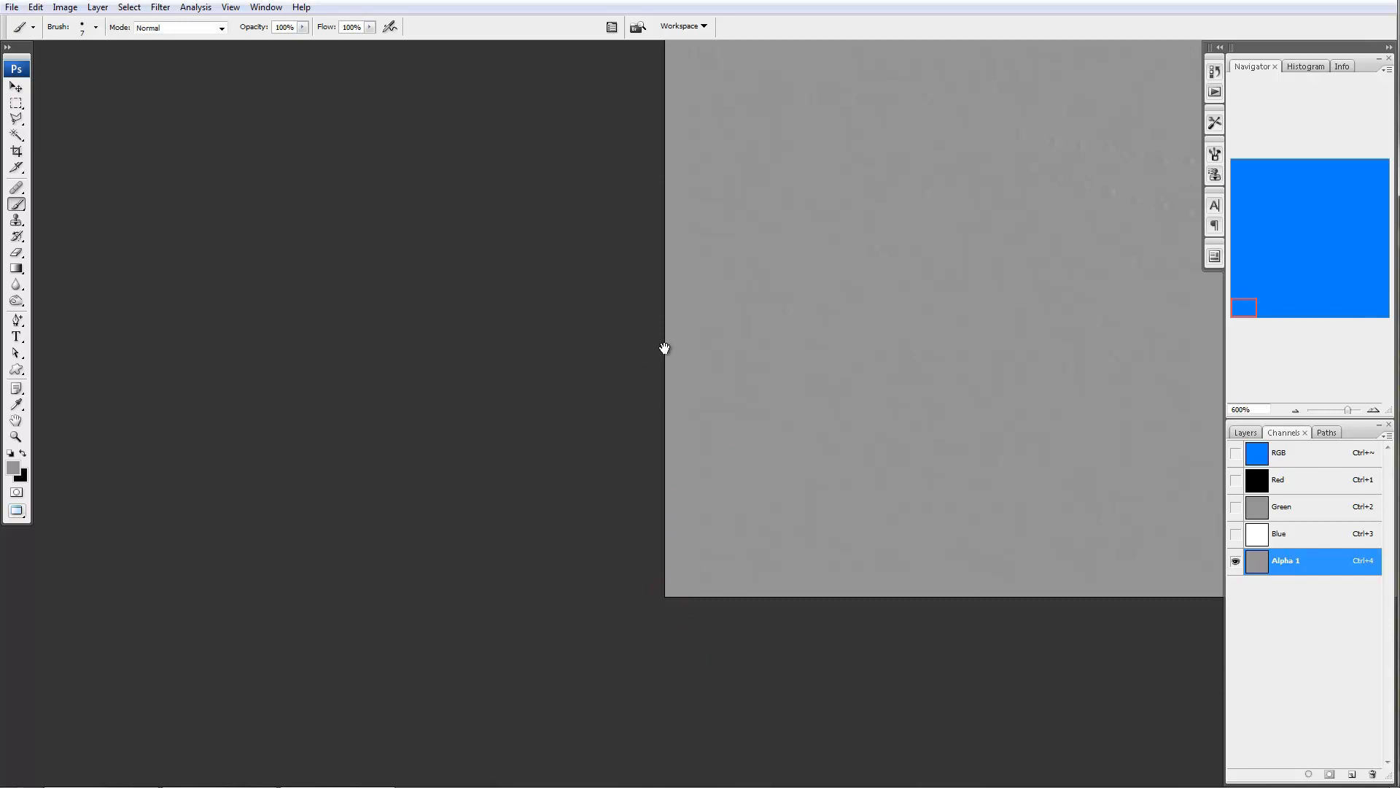
{"action": "left_click_drag", "start_coordinate": [748, 168], "coordinate": [730, 488]}
{"action": "left_click_drag", "start_coordinate": [748, 315], "coordinate": [523, 496]}
{"action": "left_click_drag", "start_coordinate": [1319, 282], "coordinate": [1387, 273]}
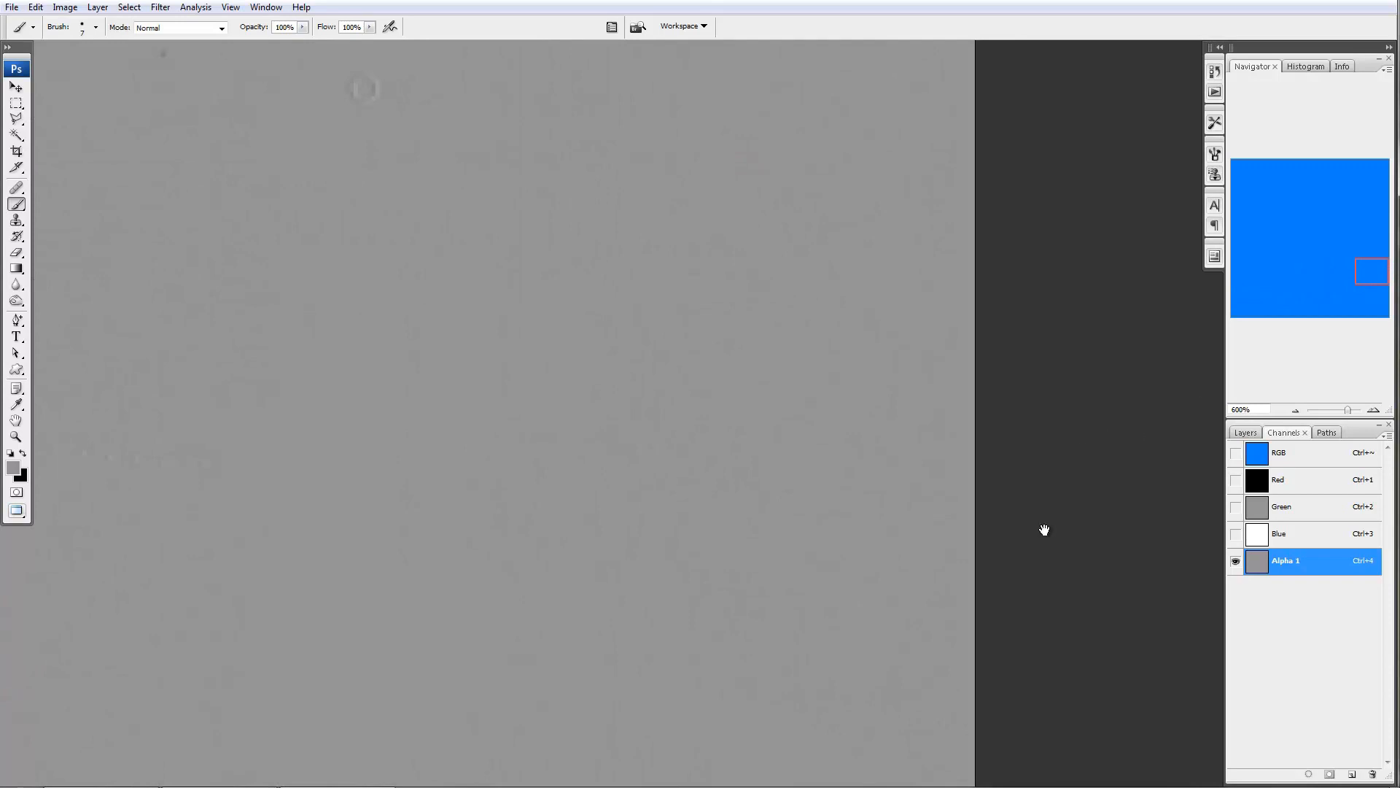
{"action": "left_click_drag", "start_coordinate": [1047, 528], "coordinate": [831, 425]}
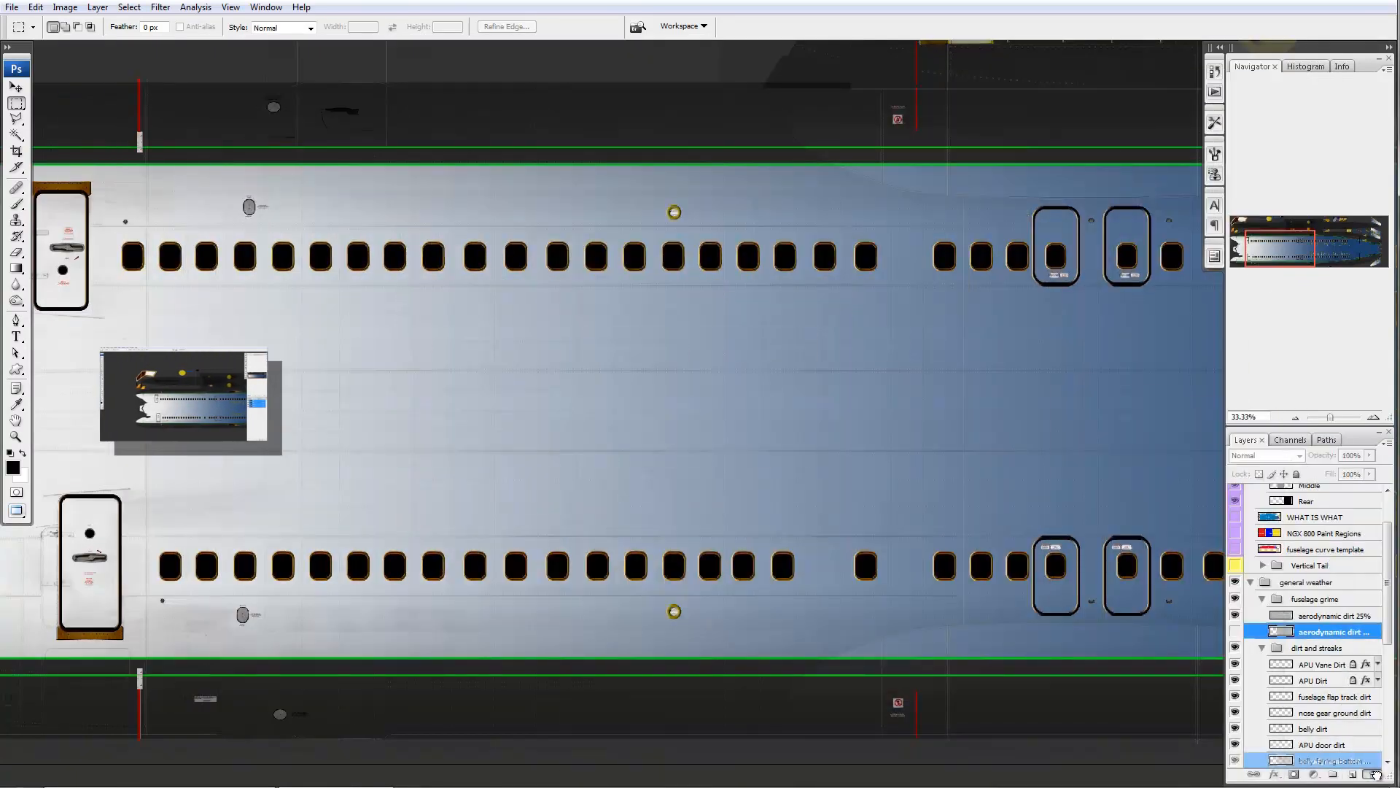
- Delete the hidden aerodynamic dirt layer from the fuselage grime group and return to the standard screen mode with floating documents
{"action": "left_click_drag", "start_coordinate": [1375, 774], "coordinate": [1374, 774]}
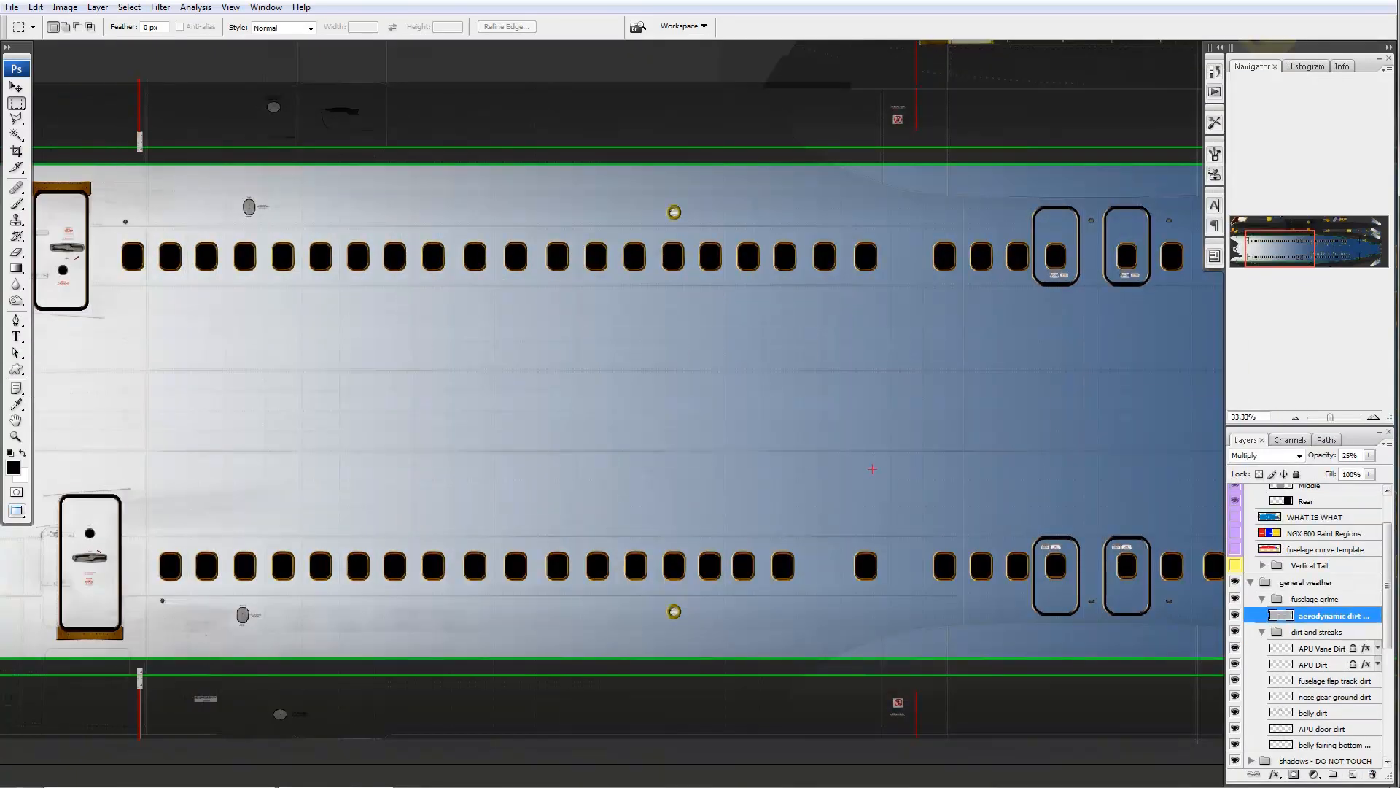
{"action": "key", "text": "shift+f"}
{"action": "key", "text": "shift+f"}
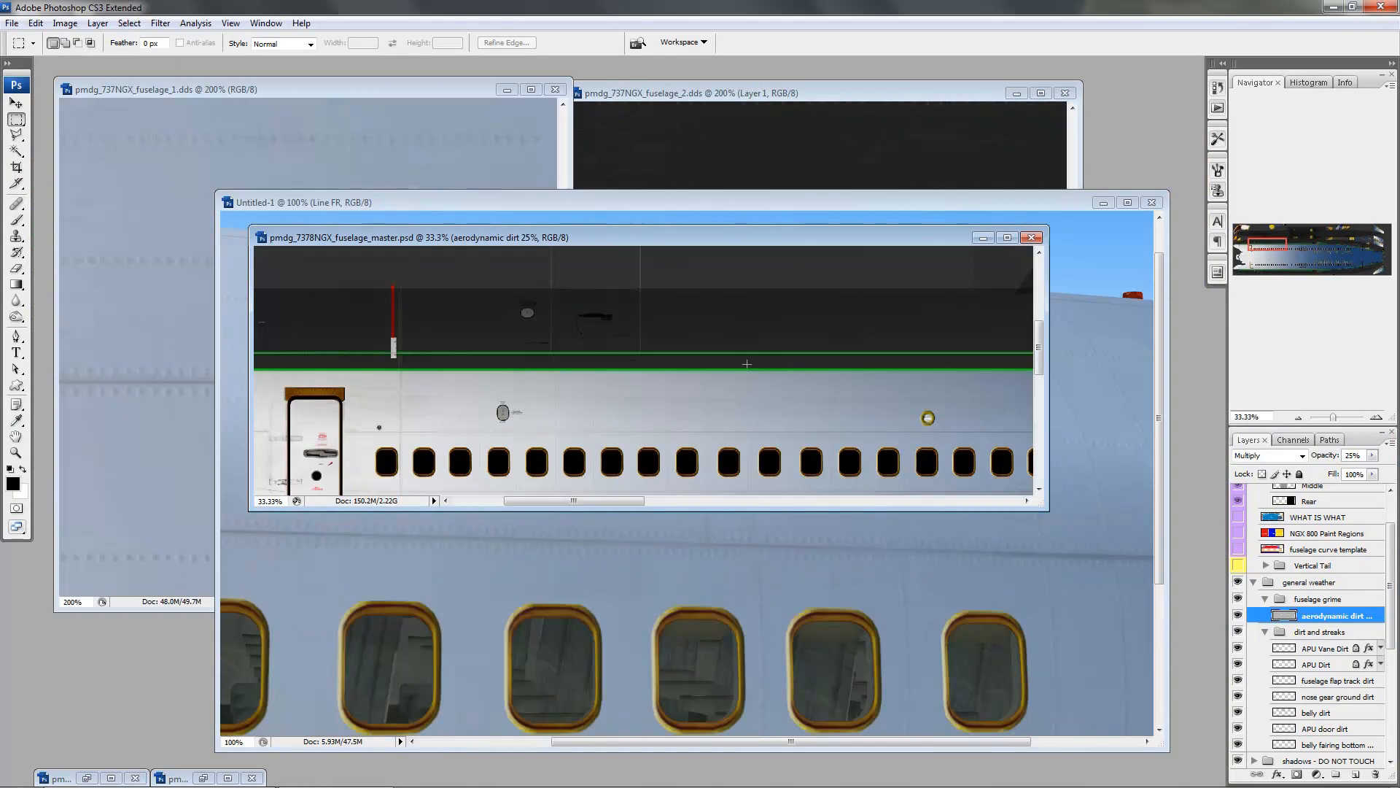
- View the entire fuselage master texture, and bring the Untitled-1 and pmdg_737NGX_fuselage_2.dds documents to the front in turn
{"action": "left_click", "coordinate": [657, 362], "text": "alt"}
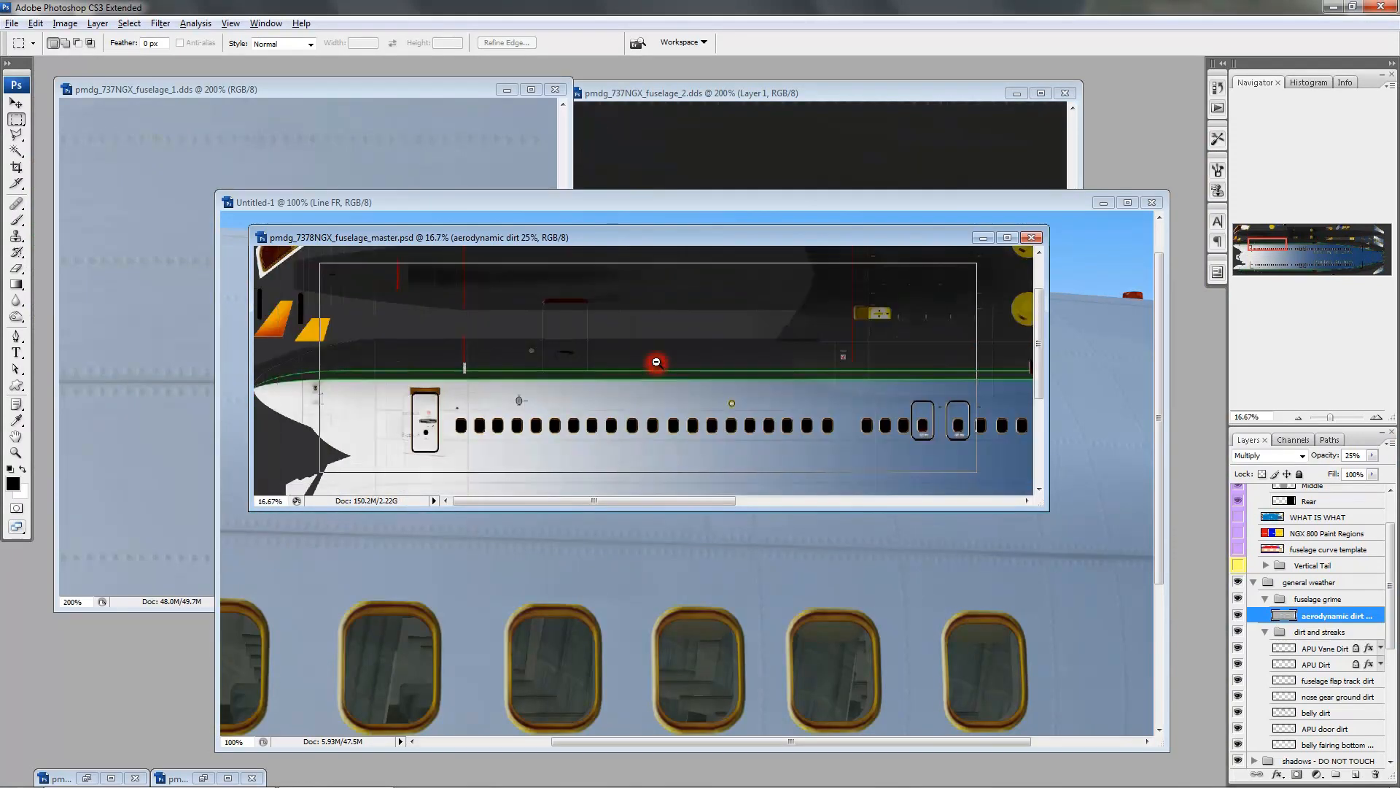
{"action": "left_click", "coordinate": [657, 361], "text": "alt"}
{"action": "left_click", "coordinate": [656, 362], "text": "alt"}
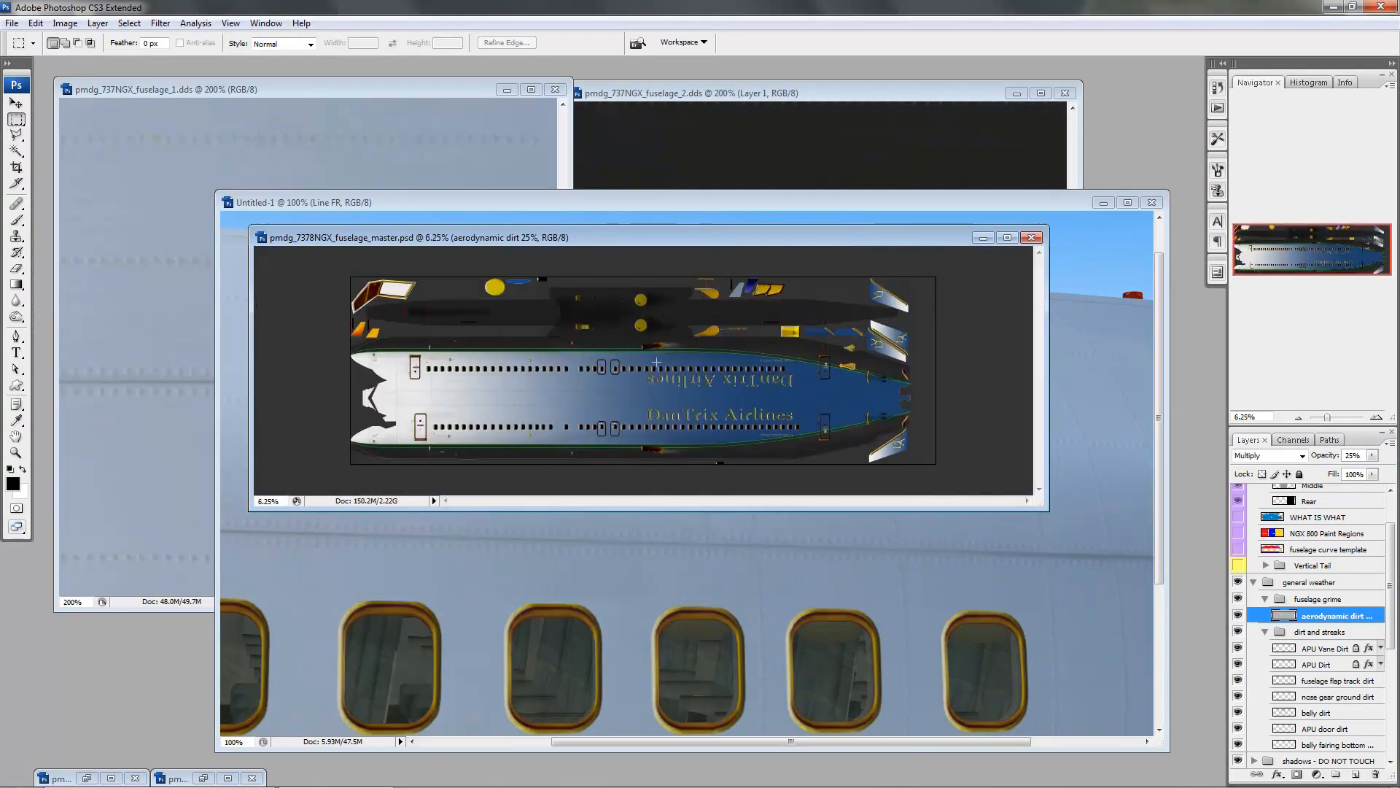
{"action": "left_click", "coordinate": [924, 202]}
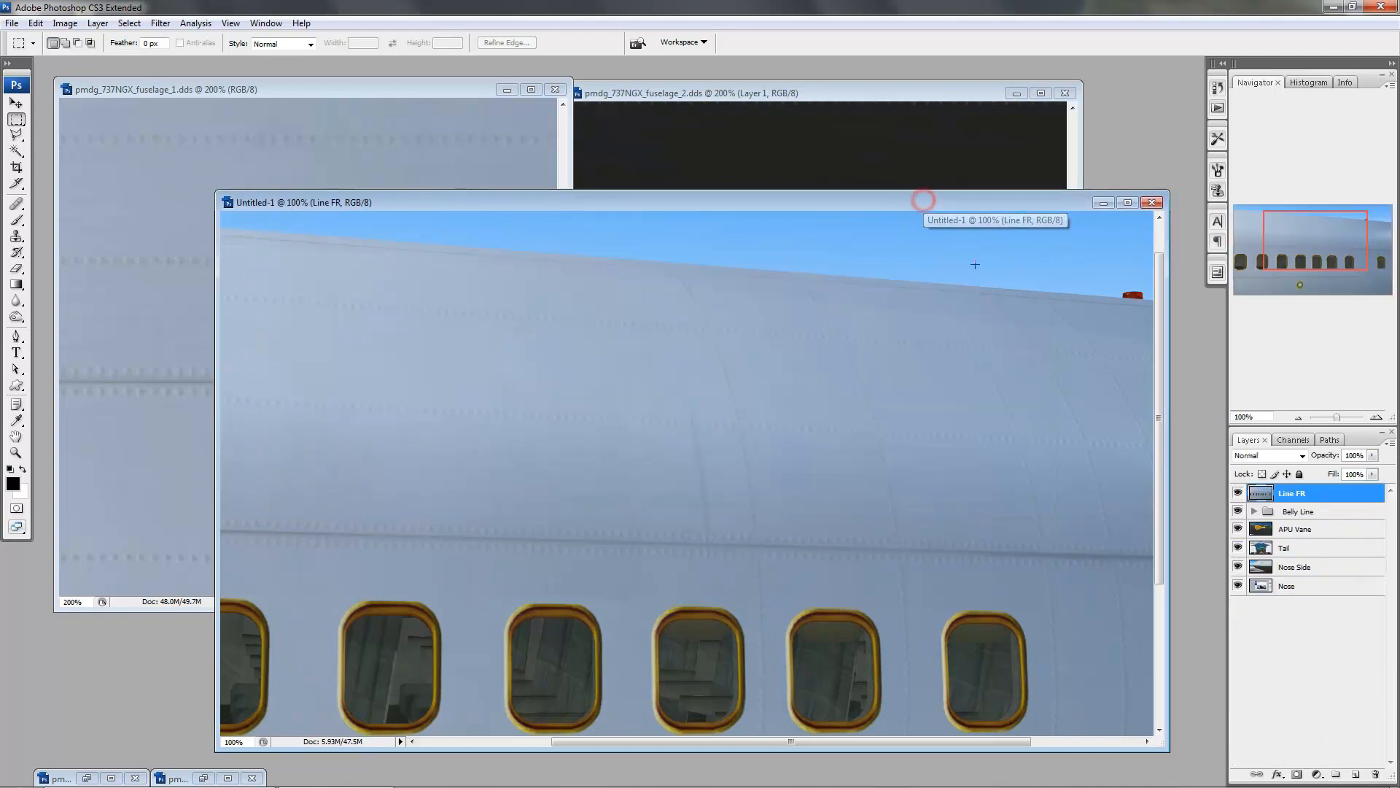
{"action": "left_click", "coordinate": [918, 106]}
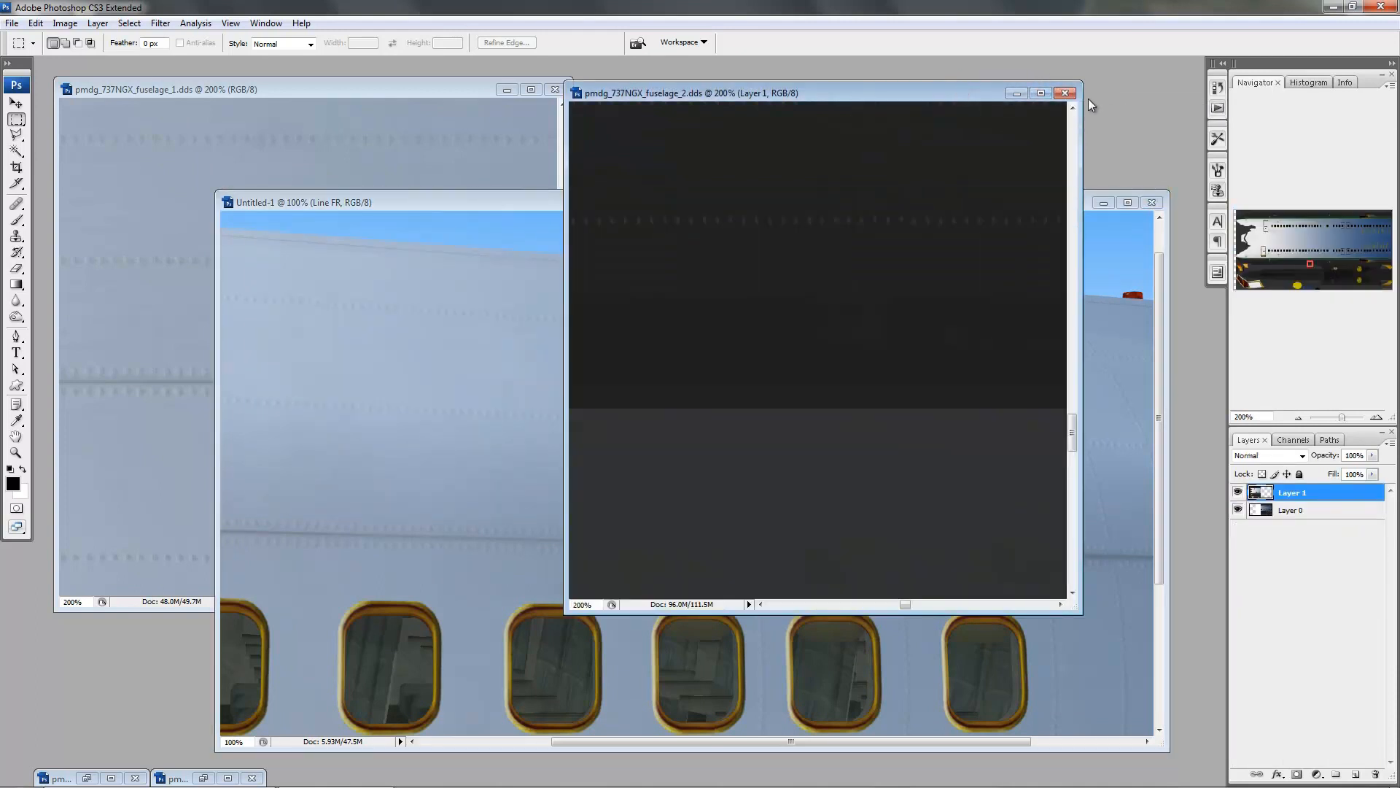
- Close the pmdg_737NGX_fuselage_2.dds document without saving, close pmdg_737NGX_fuselage_1.dds, and move the Untitled-1 window higher in the workspace
{"action": "left_click", "coordinate": [1063, 93]}
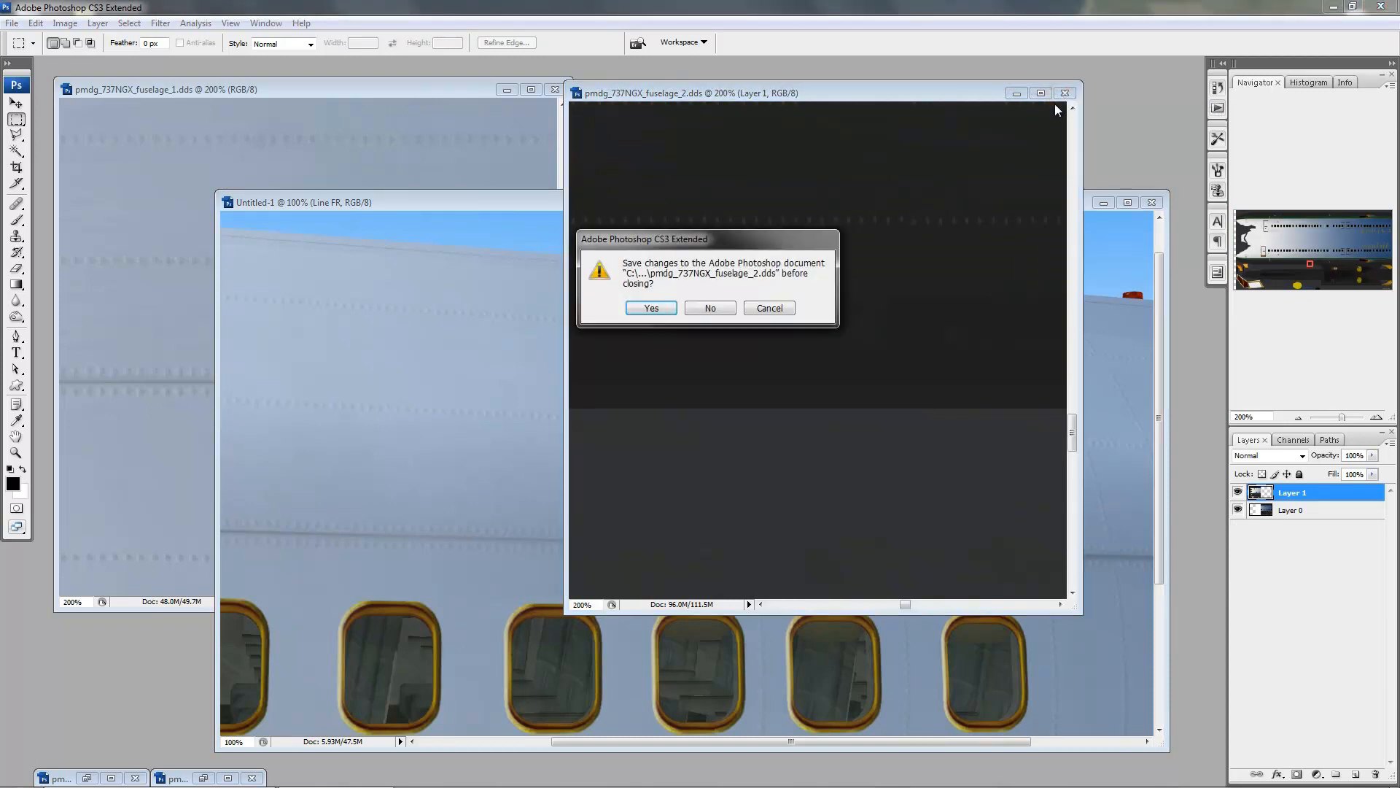
{"action": "left_click", "coordinate": [709, 309]}
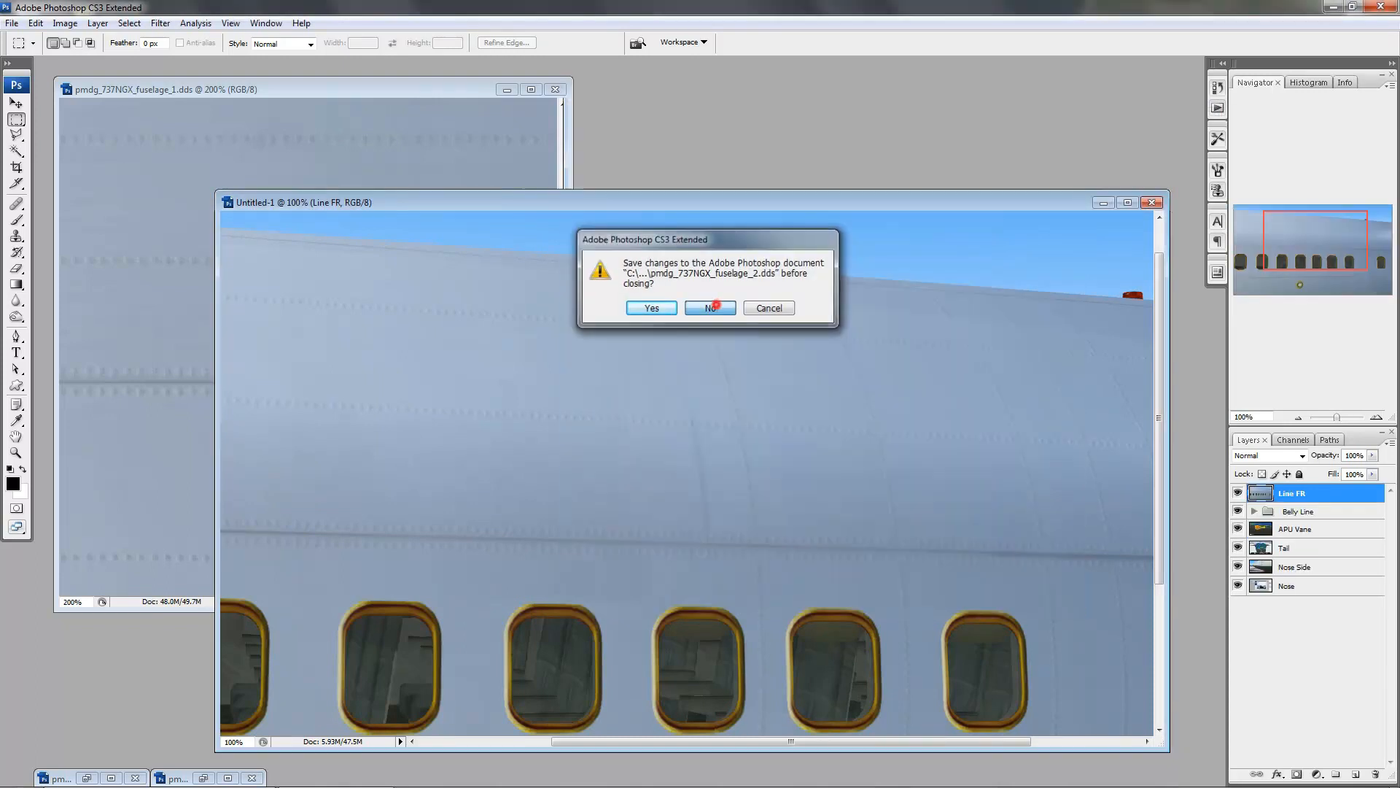
{"action": "left_click", "coordinate": [560, 91]}
{"action": "left_click", "coordinate": [563, 94]}
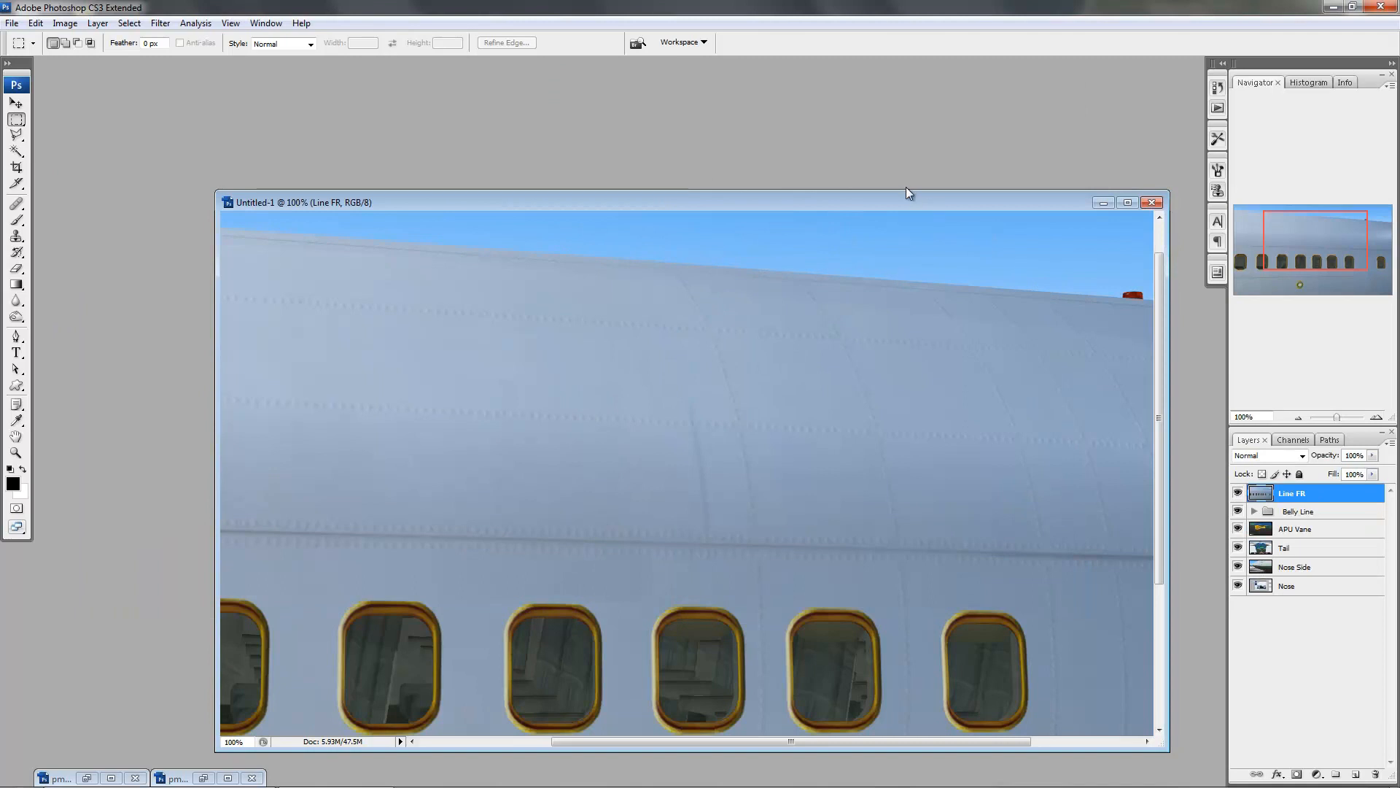
{"action": "left_click_drag", "start_coordinate": [889, 199], "coordinate": [825, 101]}
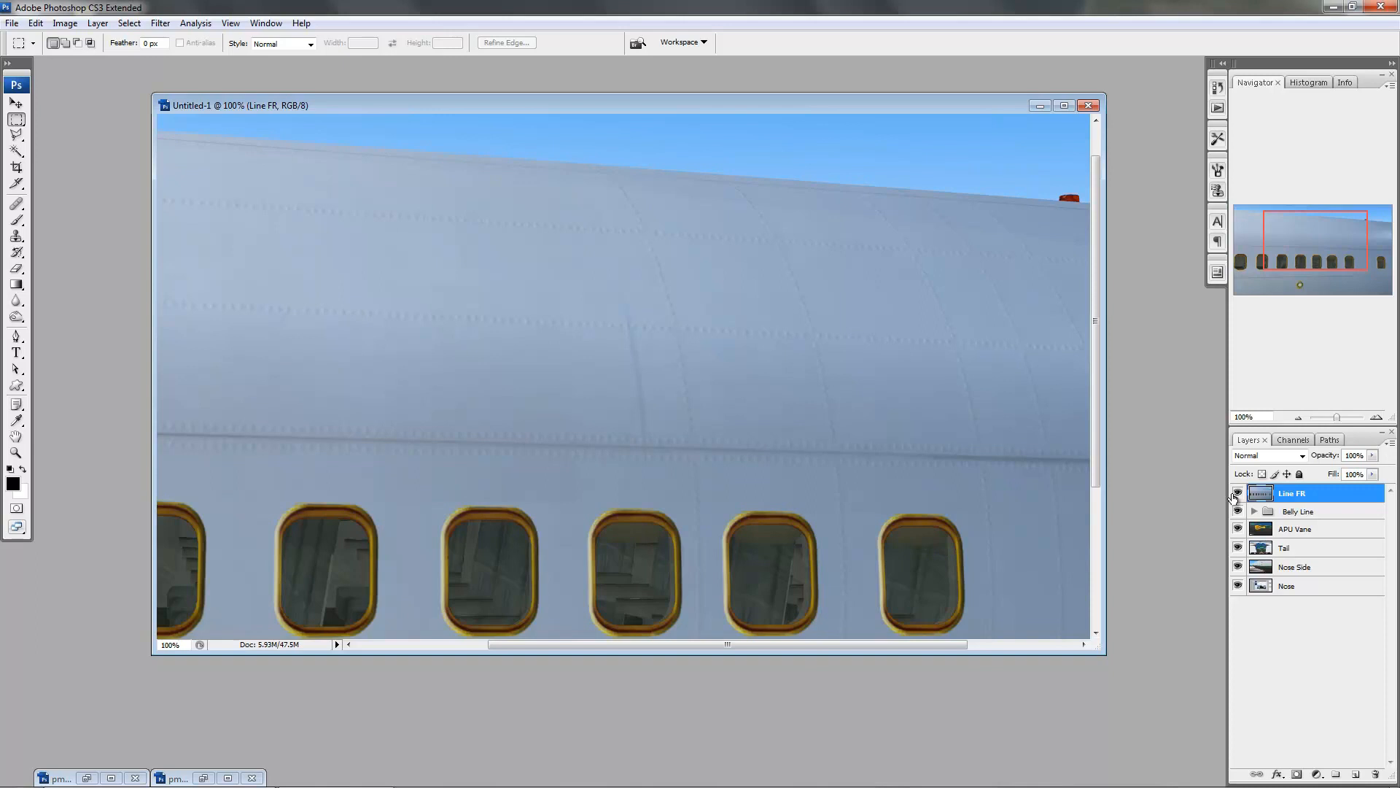
- Hide the Line FR, Rear line Right and FWD Line Left layers in Untitled-1 to uncover the Line Belly Hide screenshot
{"action": "left_click", "coordinate": [1237, 495]}
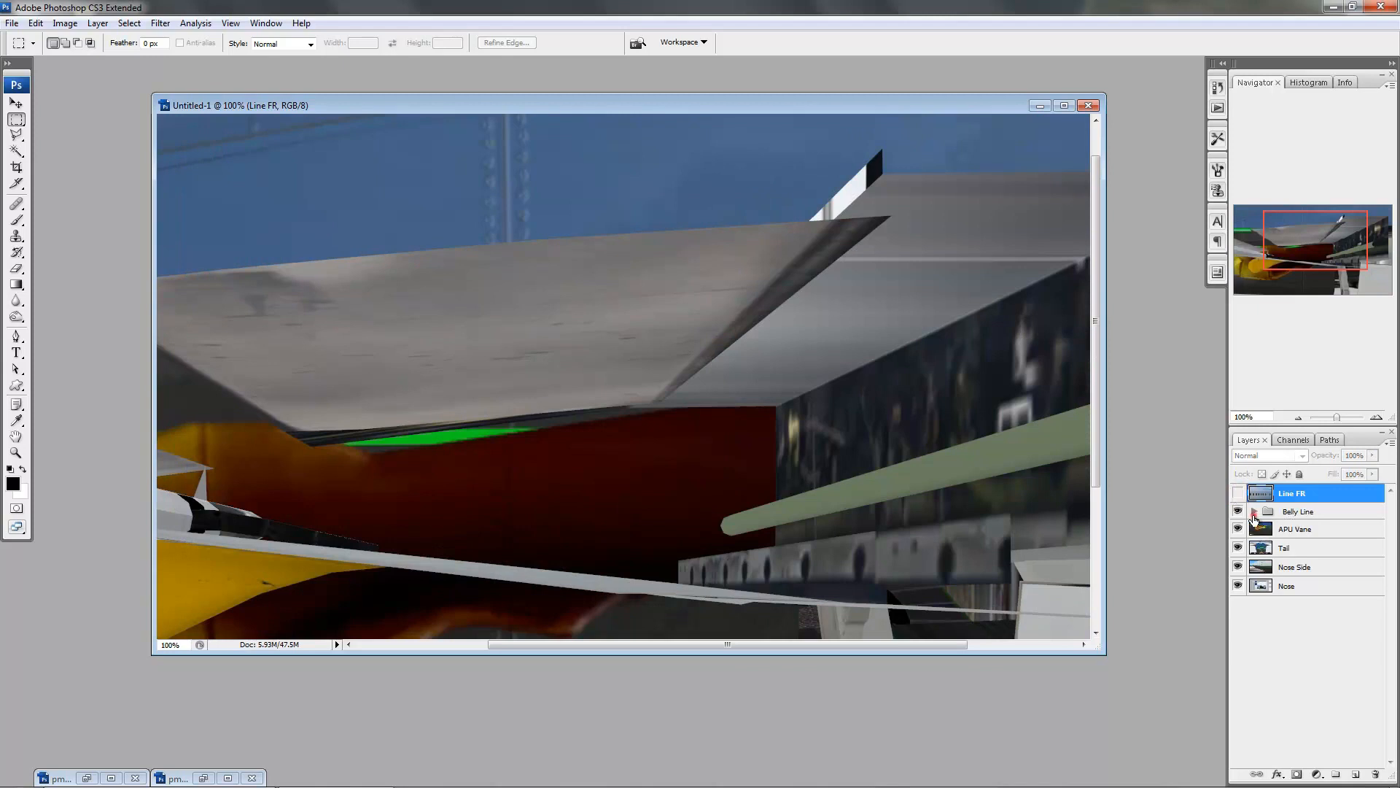
{"action": "left_click", "coordinate": [1255, 513]}
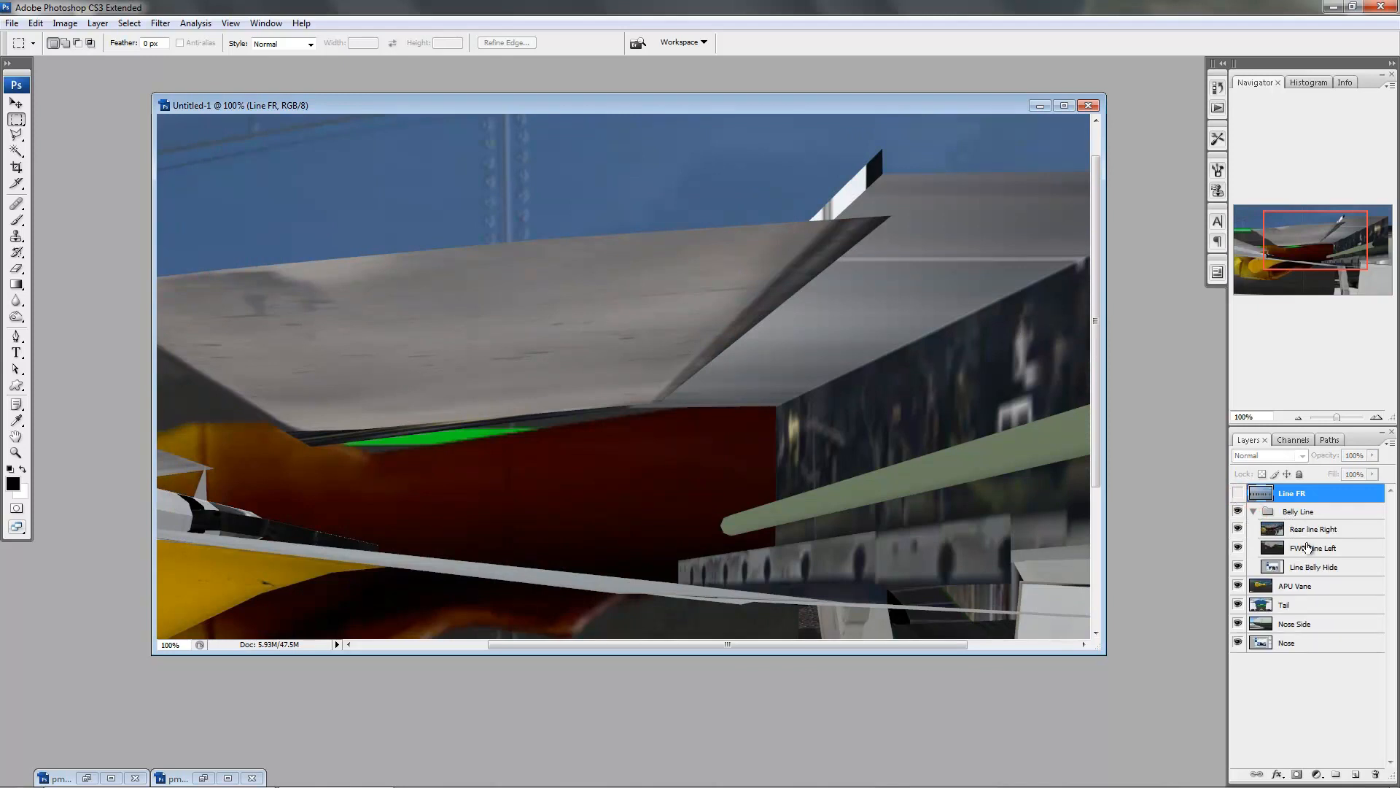
{"action": "left_click", "coordinate": [1238, 530]}
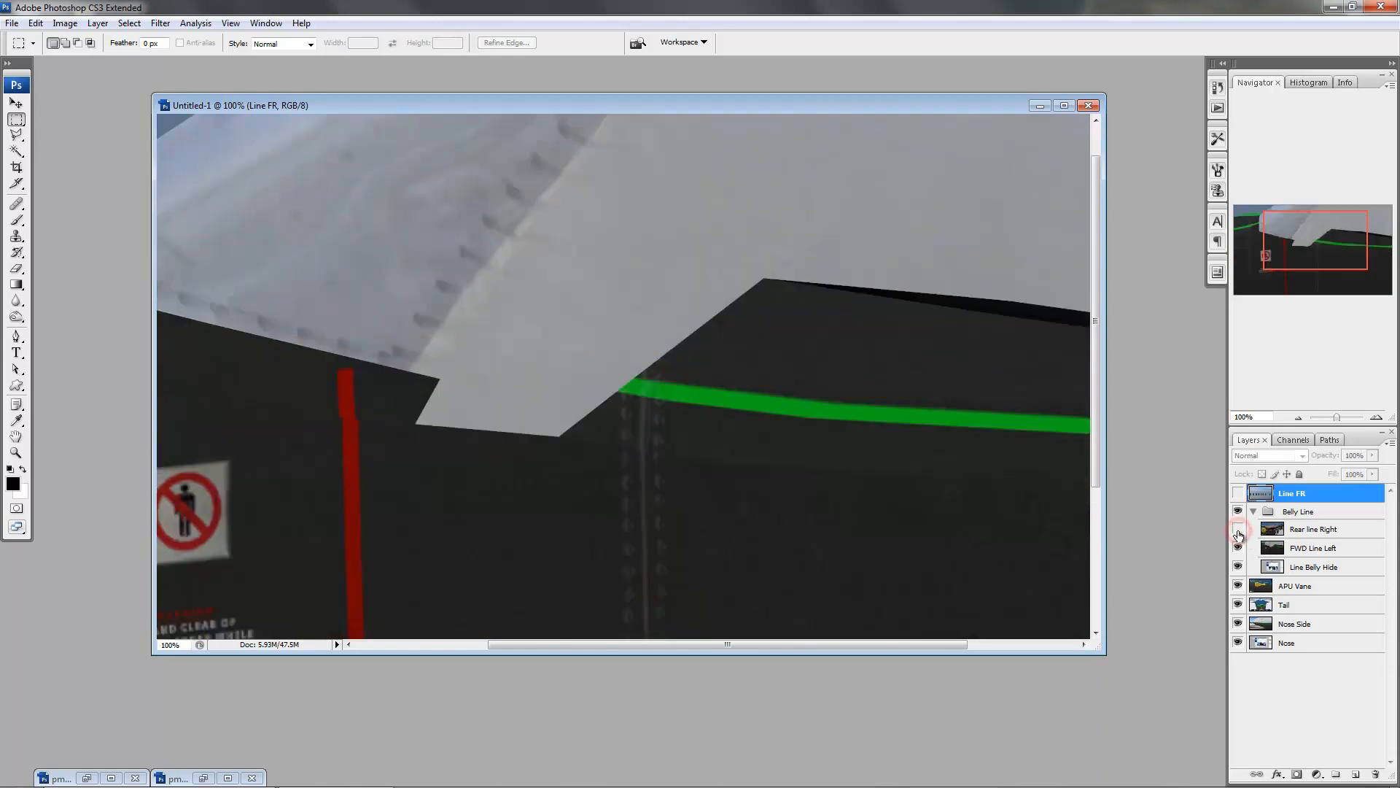
{"action": "left_click", "coordinate": [1238, 548]}
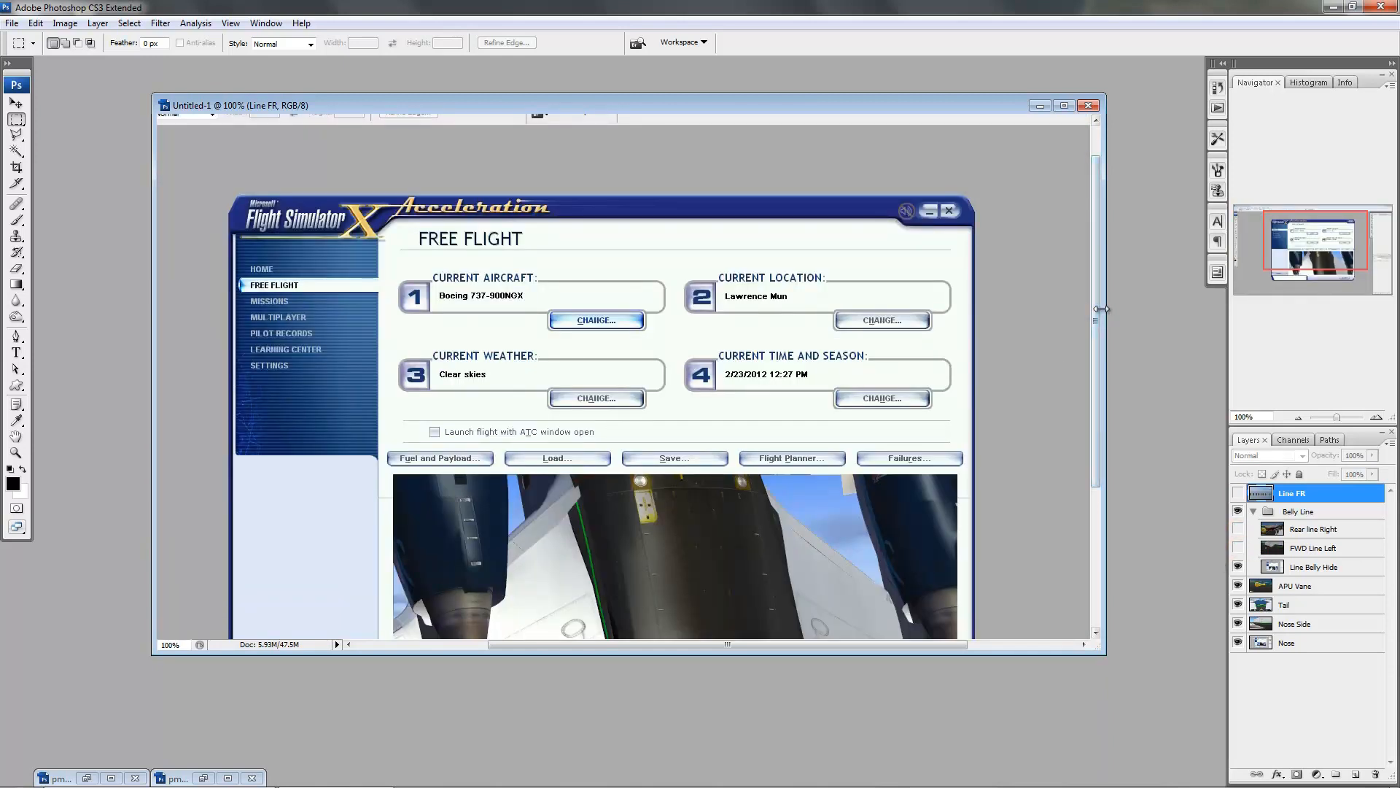
{"action": "left_click_drag", "start_coordinate": [1097, 312], "coordinate": [1097, 394]}
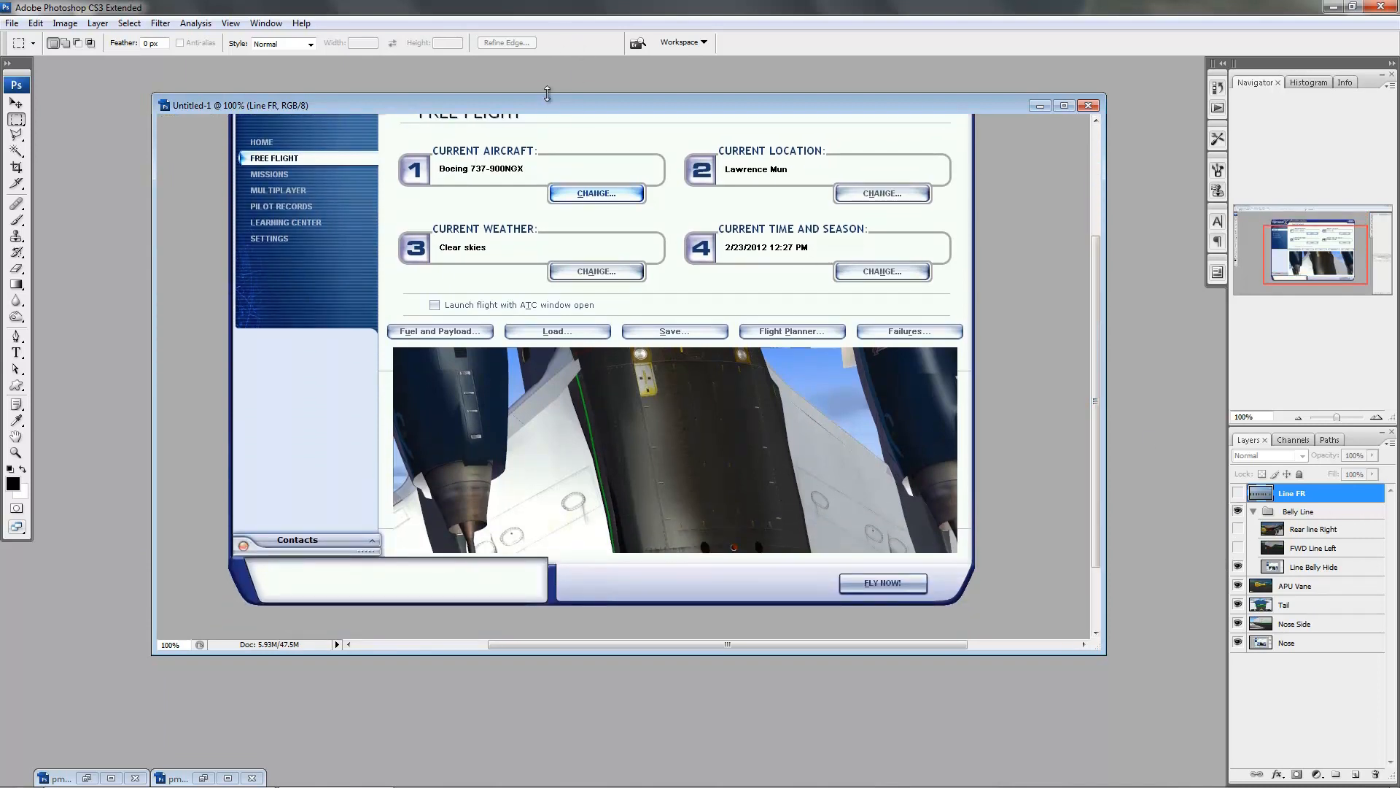
- Arrange Untitled-1 below the fuselage master document, enlarge the master's window and view its forward and middle fuselage at 16.7%
{"action": "left_click_drag", "start_coordinate": [543, 103], "coordinate": [592, 318]}
{"action": "left_click_drag", "start_coordinate": [612, 243], "coordinate": [410, 94]}
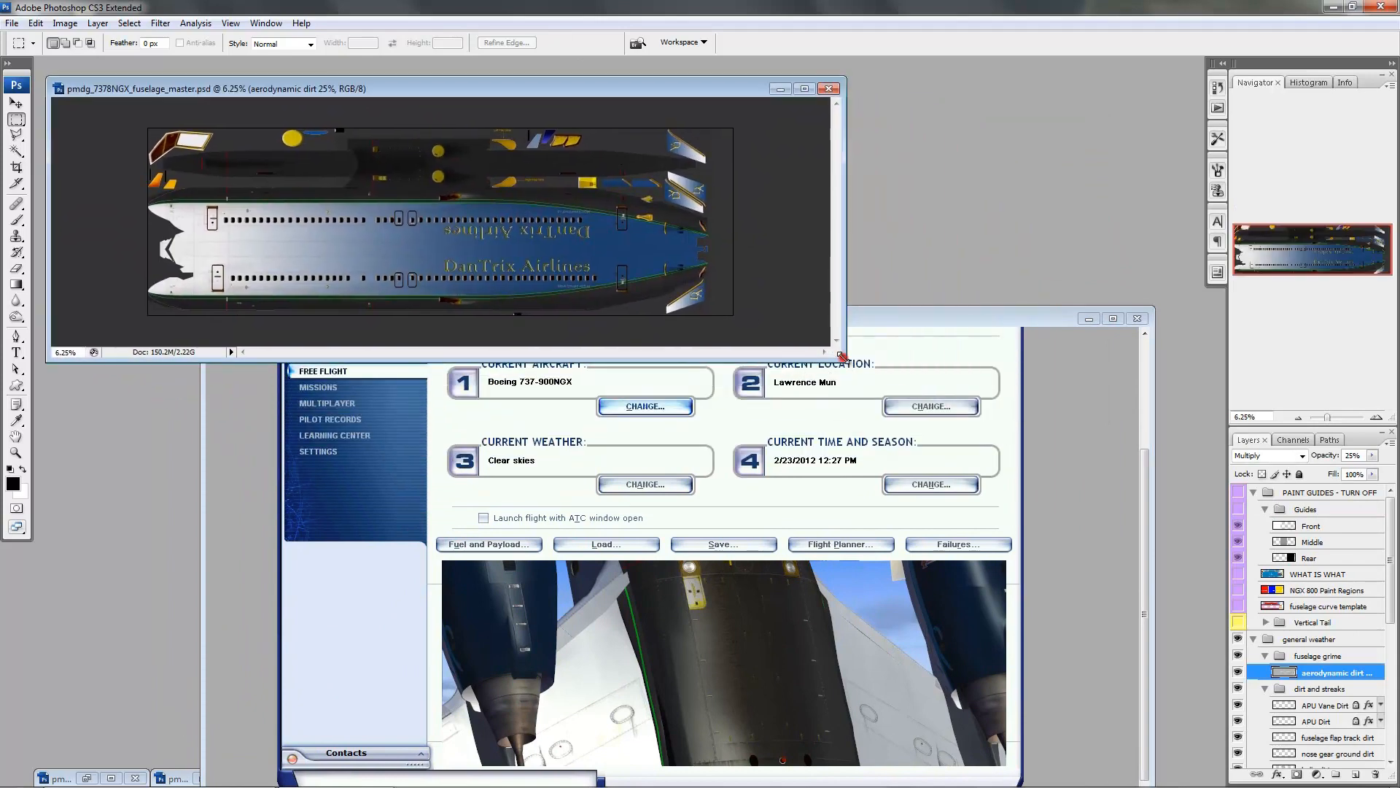
{"action": "left_click_drag", "start_coordinate": [844, 356], "coordinate": [1214, 601]}
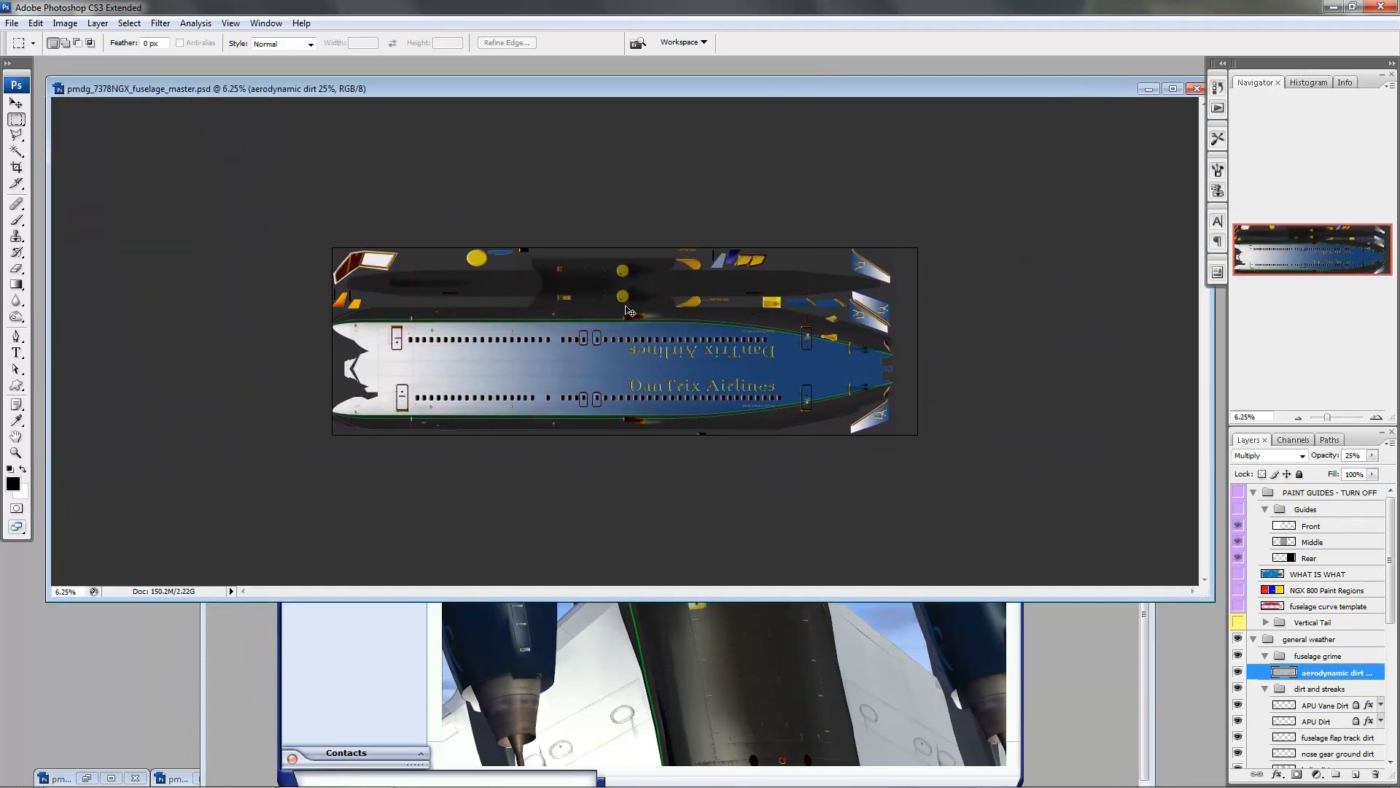
{"action": "left_click", "coordinate": [571, 332], "text": "ctrl"}
{"action": "left_click", "coordinate": [570, 416], "text": "ctrl"}
{"action": "left_click", "coordinate": [513, 448], "text": "ctrl"}
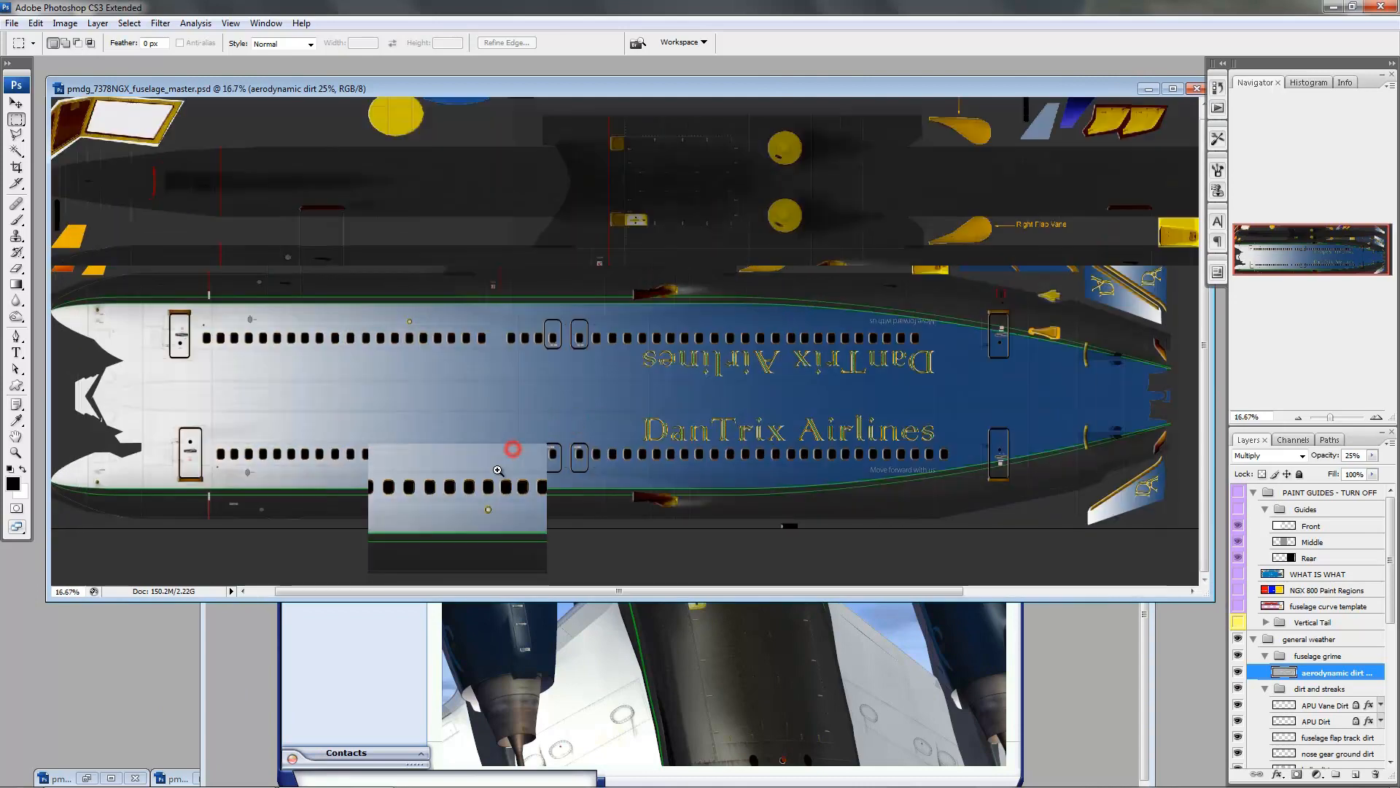
{"action": "left_click_drag", "start_coordinate": [588, 560], "coordinate": [572, 356]}
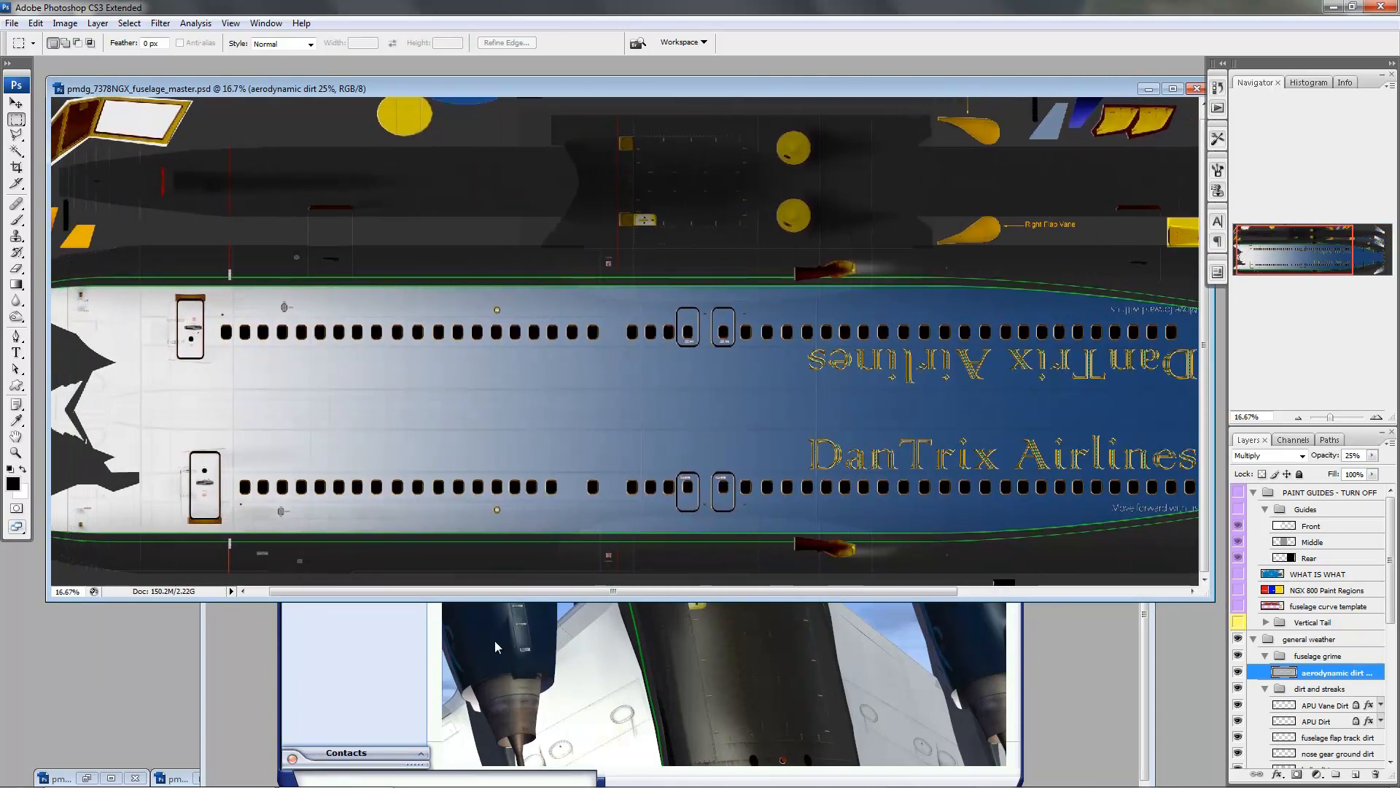
- Compare the belly screenshot in Untitled-1 with the fuselage master, marking the lower fuselage around both red lines with rectangular marquees
{"action": "left_click", "coordinate": [215, 645]}
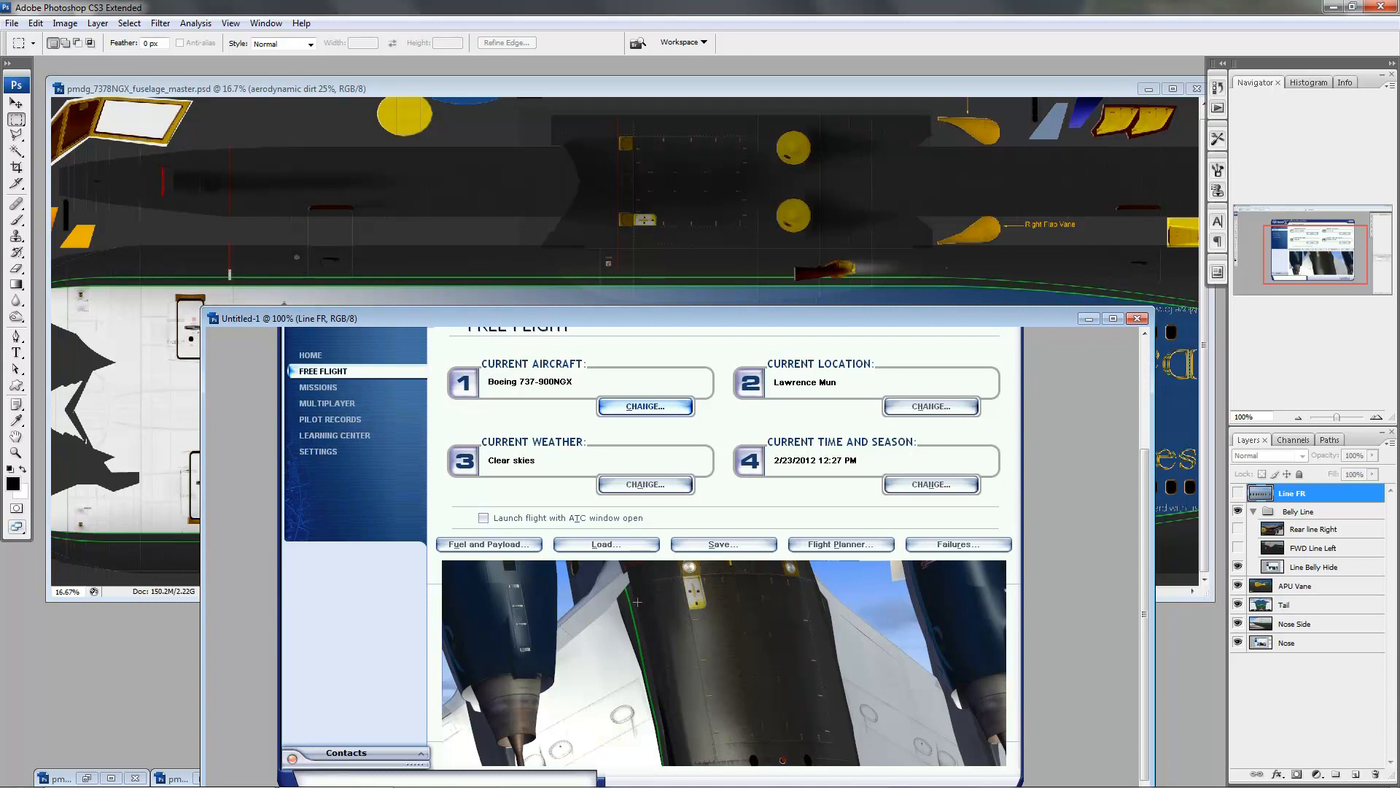
{"action": "mouse_move", "coordinate": [733, 622]}
{"action": "left_mouse_down"}
{"action": "mouse_move", "coordinate": [729, 676]}
{"action": "mouse_move", "coordinate": [740, 597]}
{"action": "left_mouse_up"}
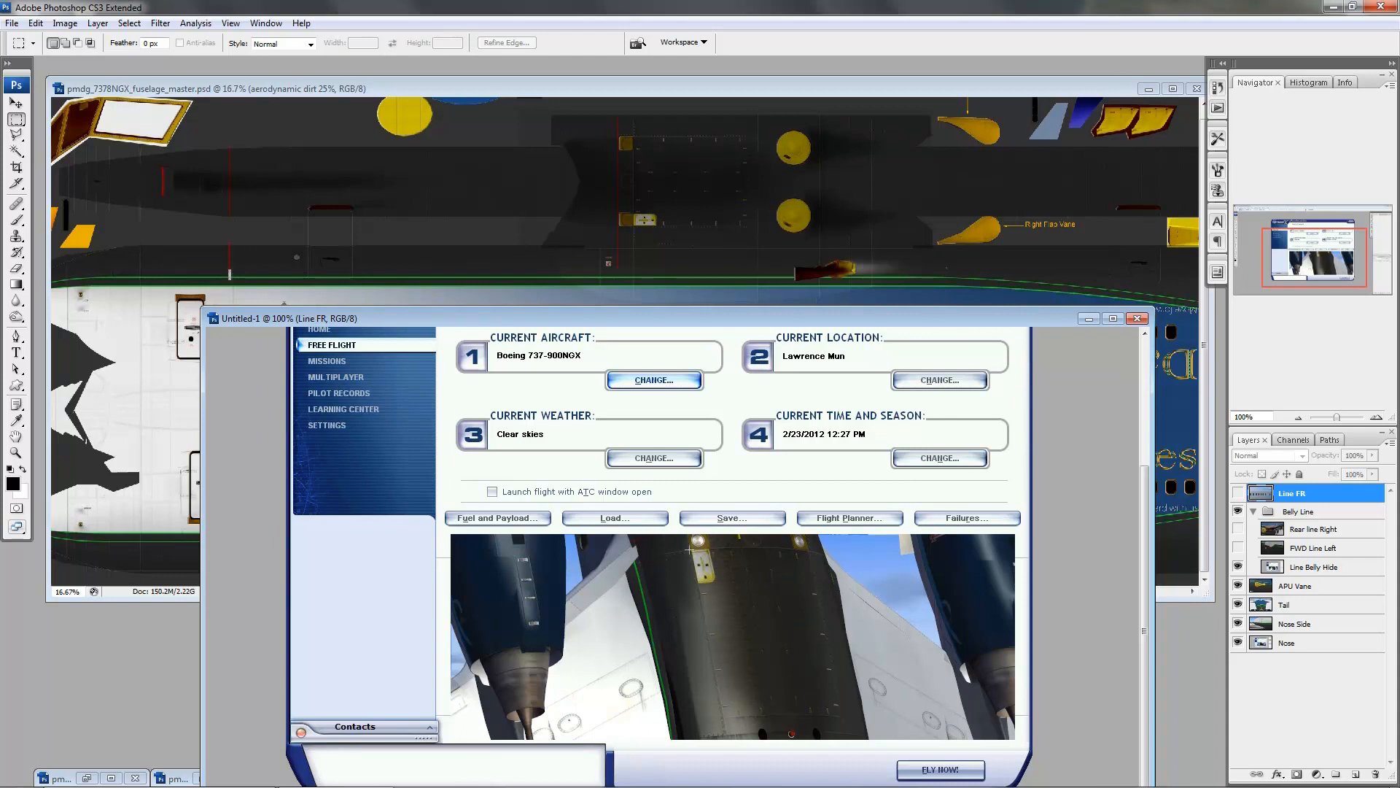
{"action": "left_click_drag", "start_coordinate": [684, 540], "coordinate": [727, 596]}
{"action": "left_click", "coordinate": [654, 193]}
{"action": "left_click_drag", "start_coordinate": [191, 210], "coordinate": [281, 289]}
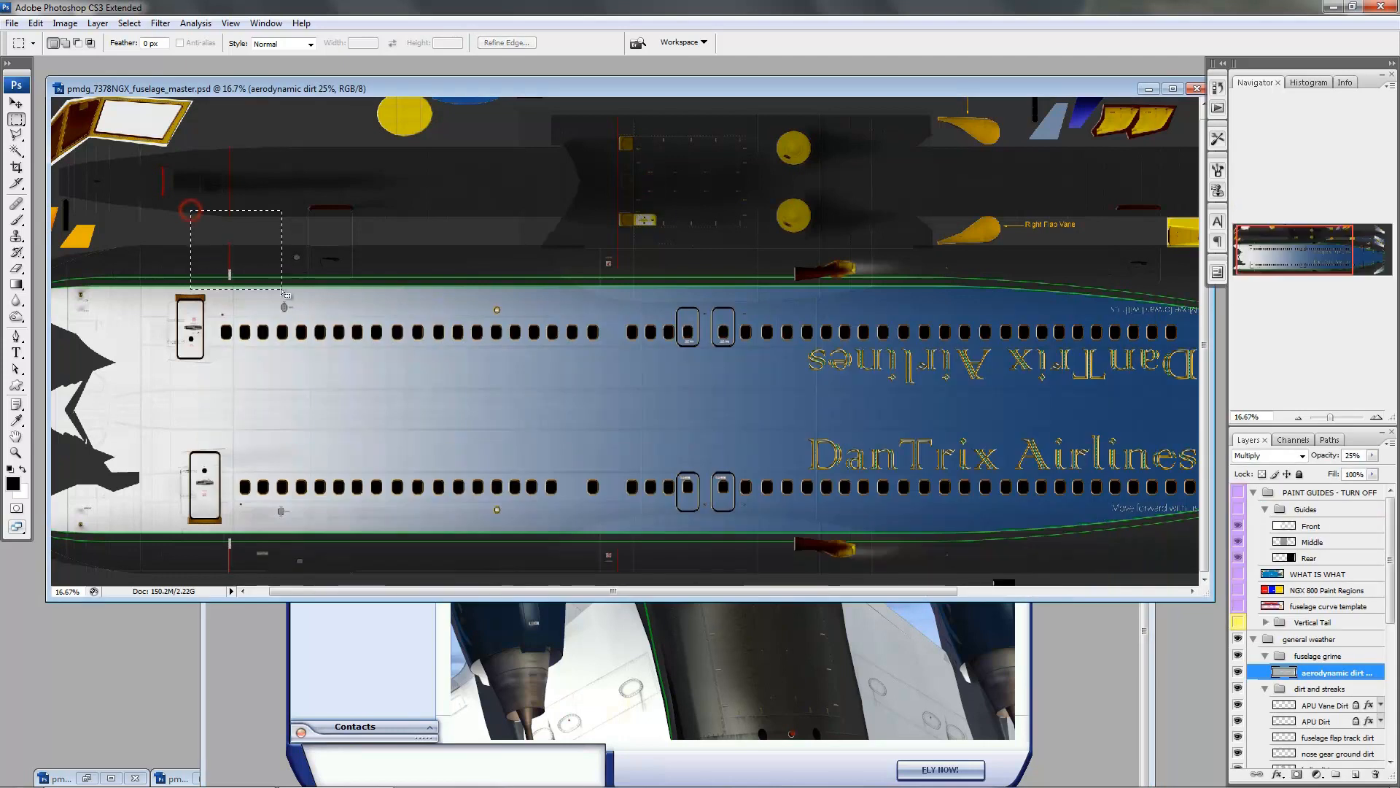
{"action": "left_click_drag", "start_coordinate": [590, 225], "coordinate": [632, 279]}
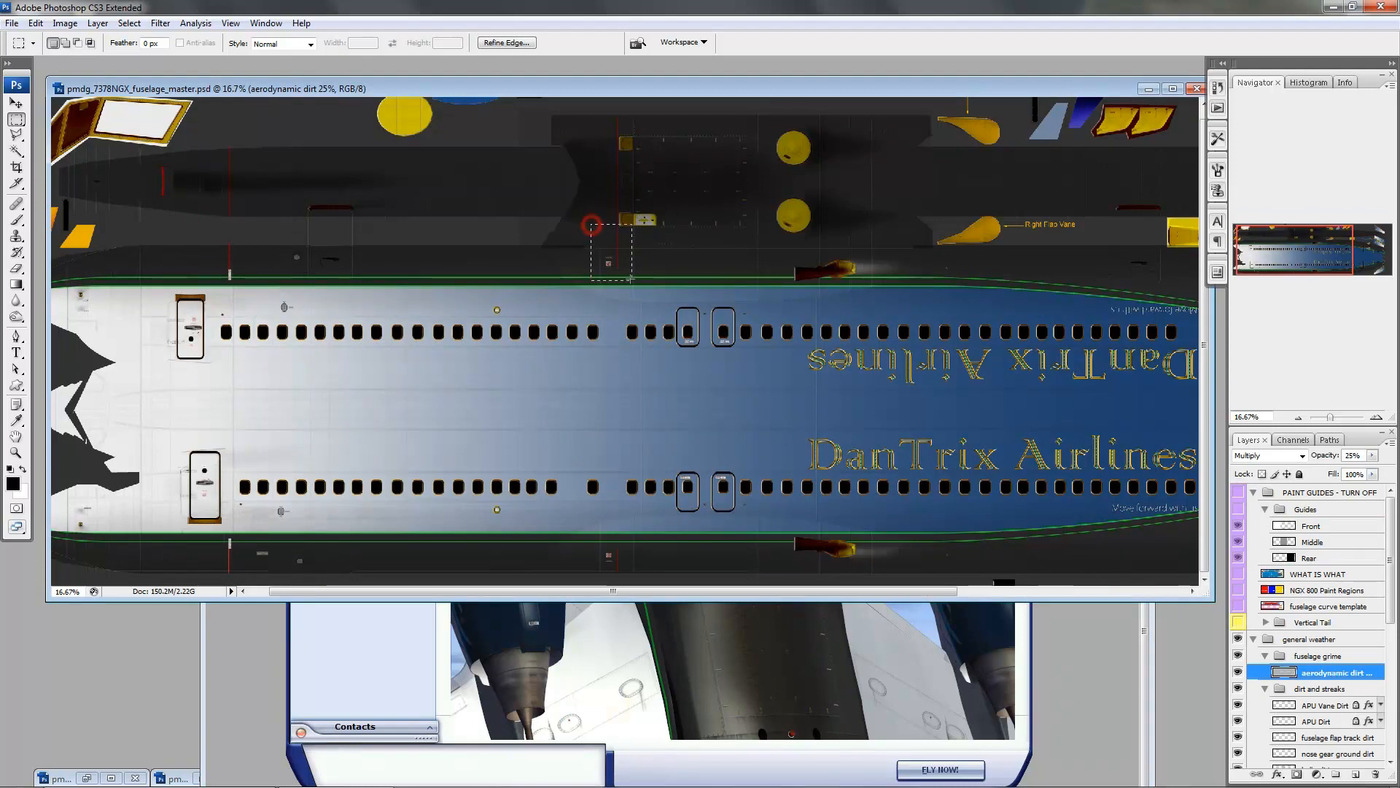
- Show the Rear line Right layer in Untitled-1 and examine the green stripe around the yellow fairing and the wing root
{"action": "left_click", "coordinate": [757, 633]}
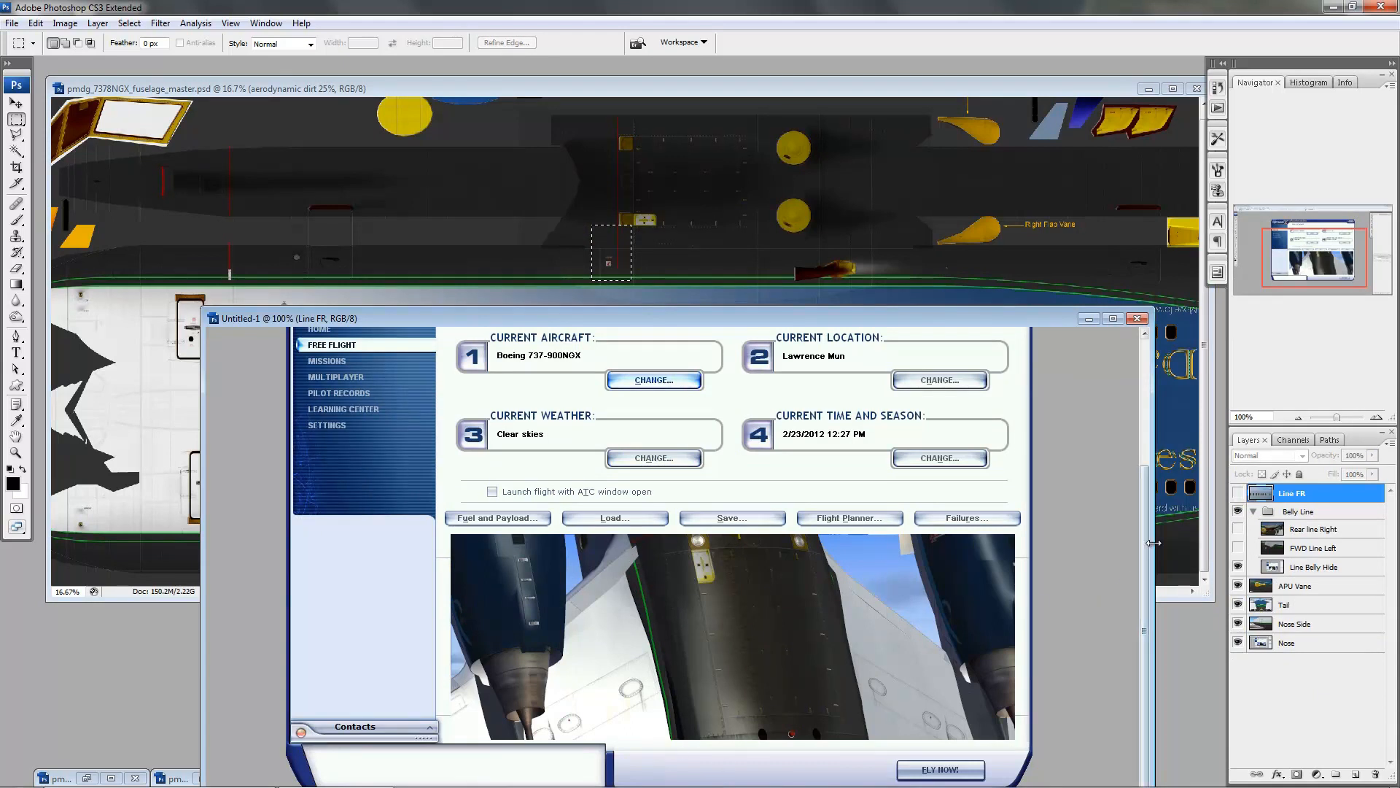
{"action": "left_click", "coordinate": [1237, 528]}
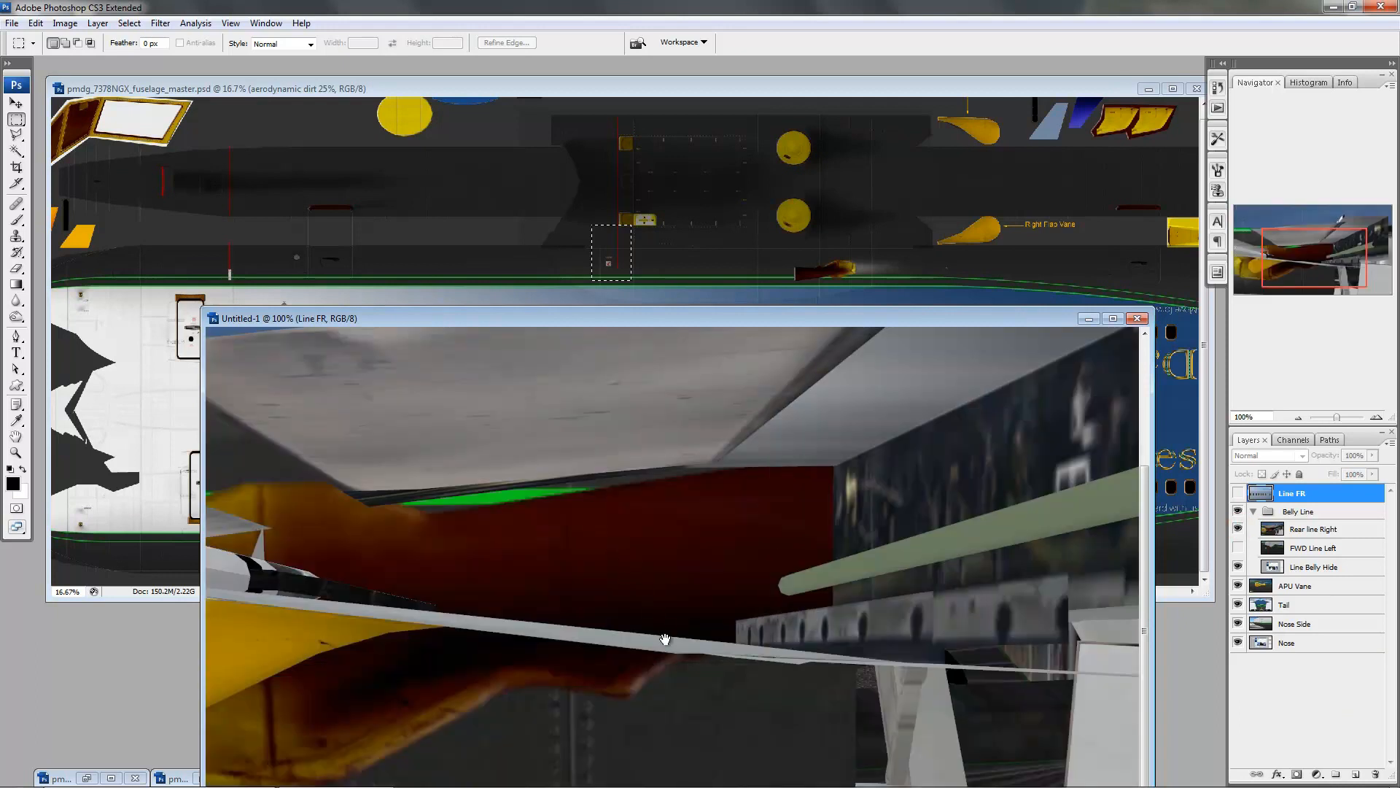
{"action": "left_click_drag", "start_coordinate": [665, 639], "coordinate": [884, 519]}
{"action": "left_click_drag", "start_coordinate": [750, 525], "coordinate": [736, 564]}
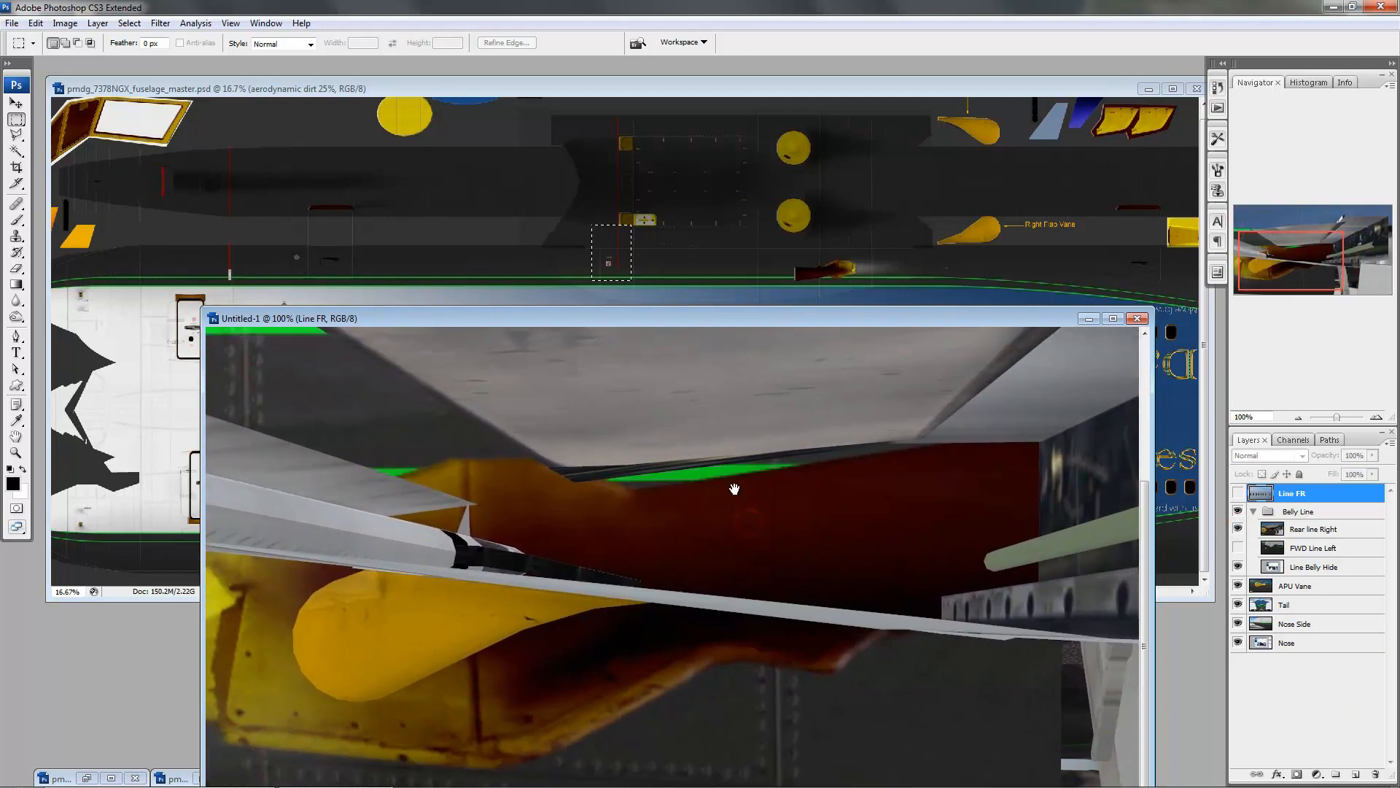
{"action": "left_click_drag", "start_coordinate": [912, 478], "coordinate": [719, 506]}
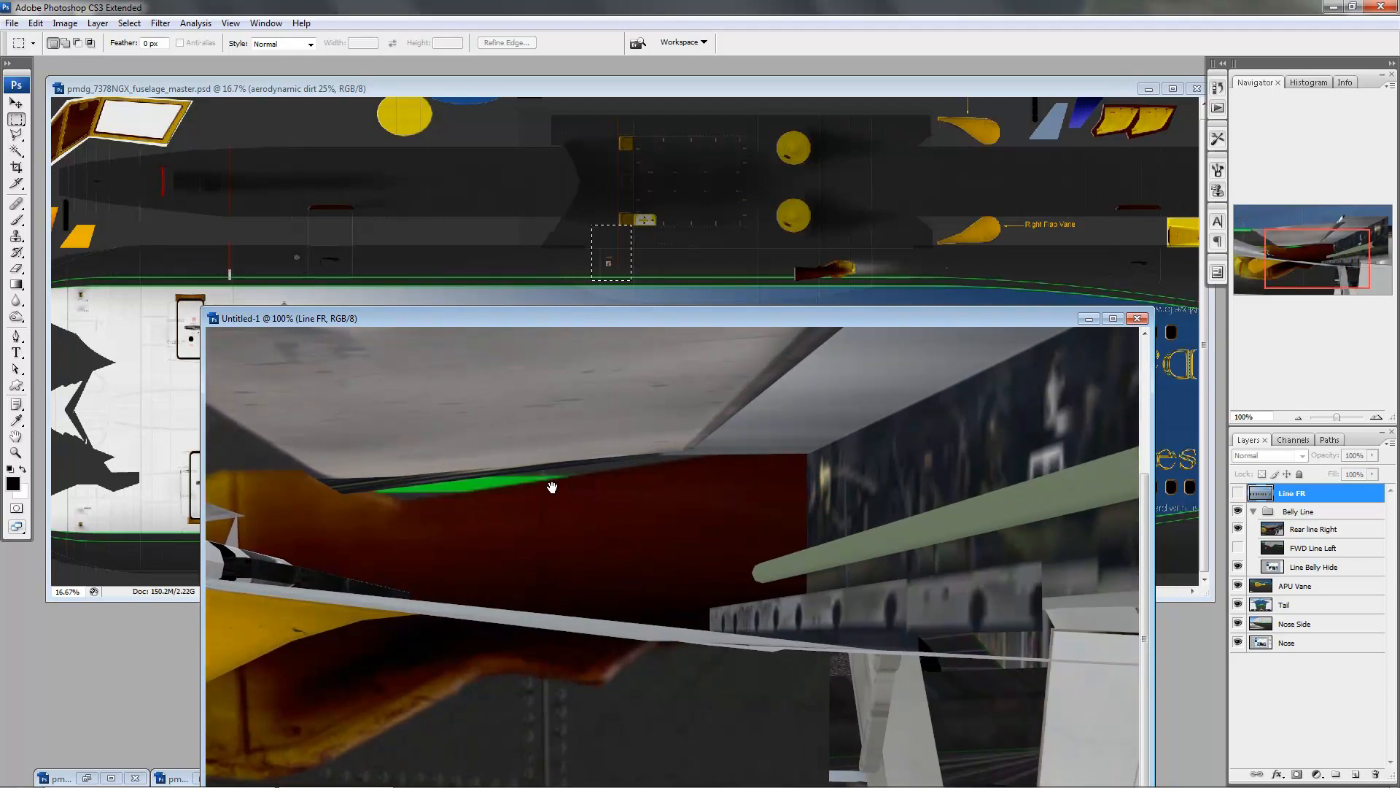
{"action": "left_click_drag", "start_coordinate": [525, 562], "coordinate": [748, 572]}
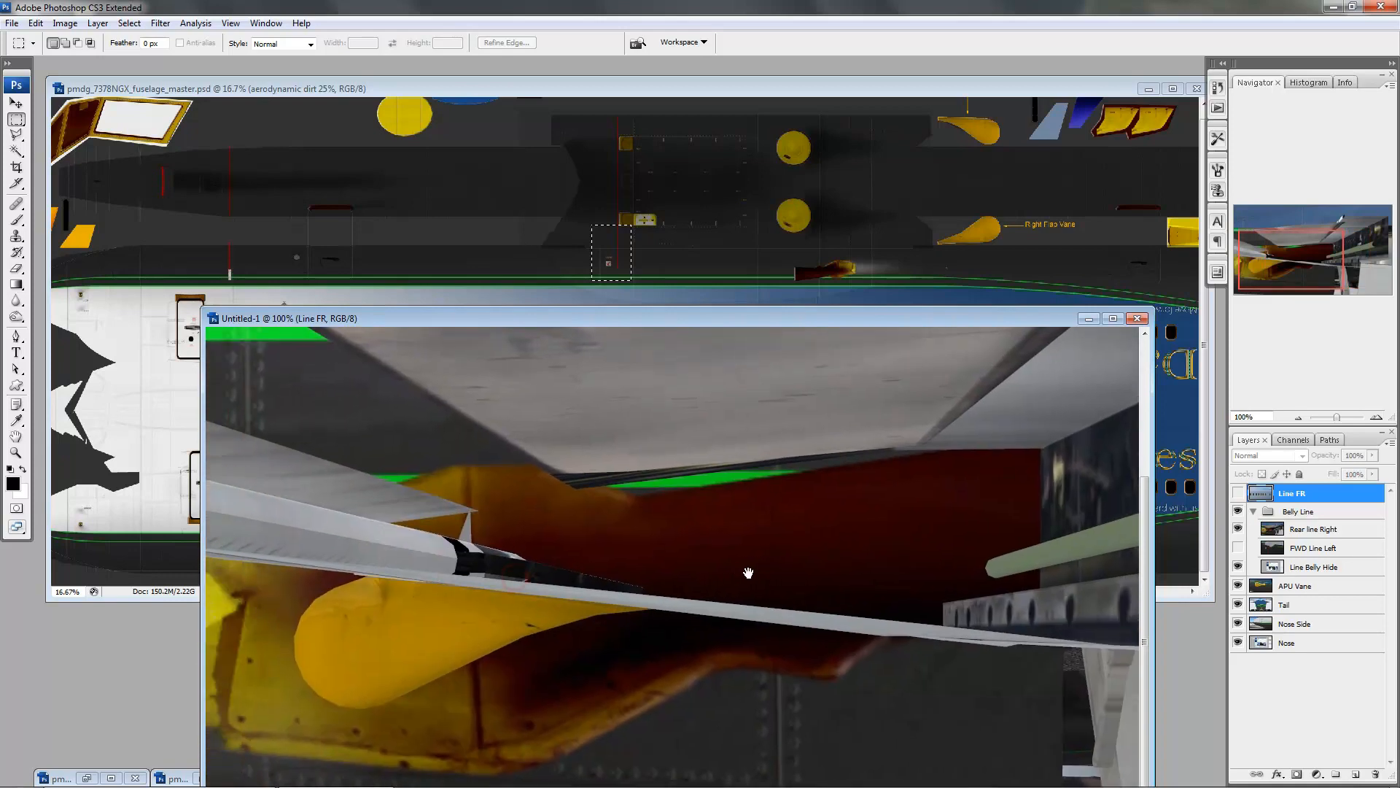
{"action": "left_click_drag", "start_coordinate": [304, 601], "coordinate": [500, 613]}
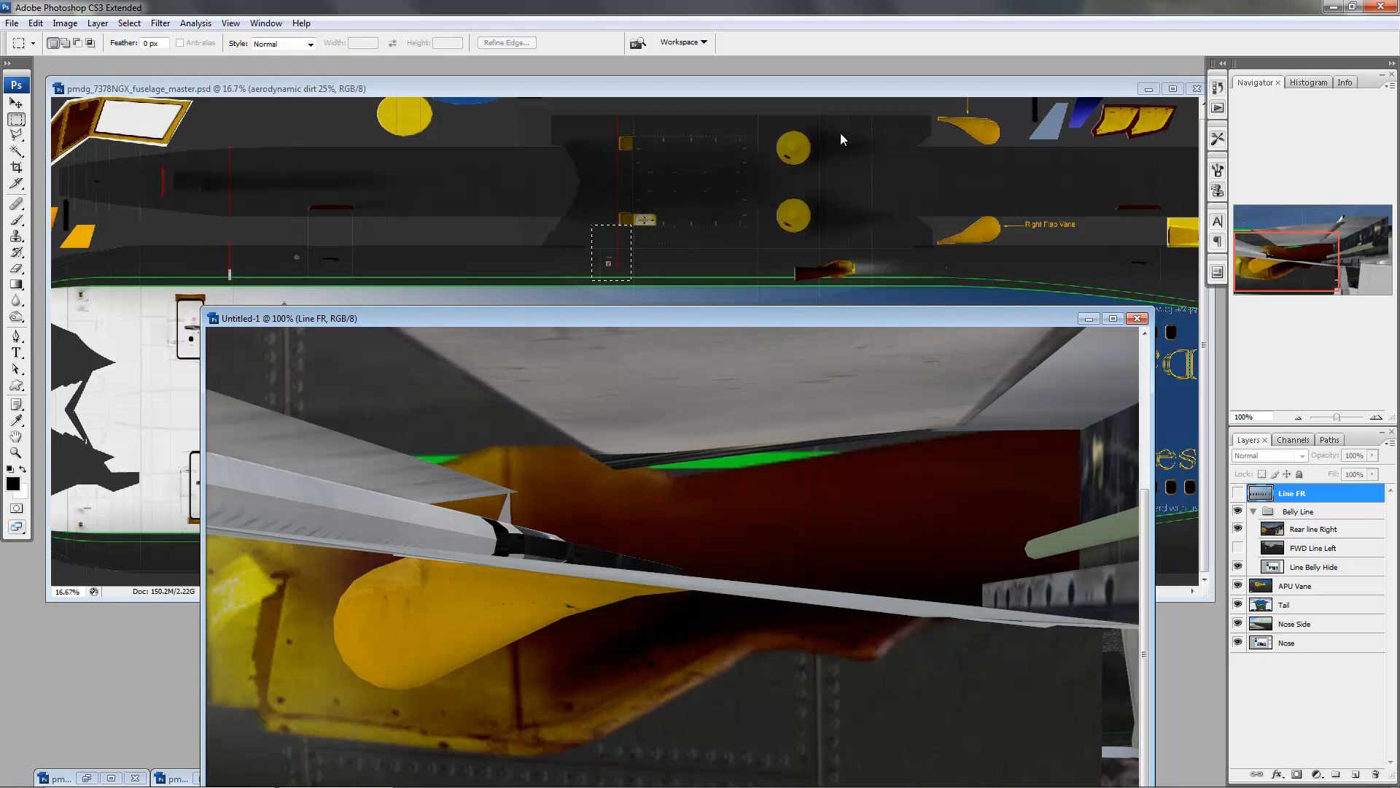
- Mark the stripe section between the red line and the brown fairing on the fuselage master and switch to full screen mode
{"action": "left_click", "coordinate": [770, 188]}
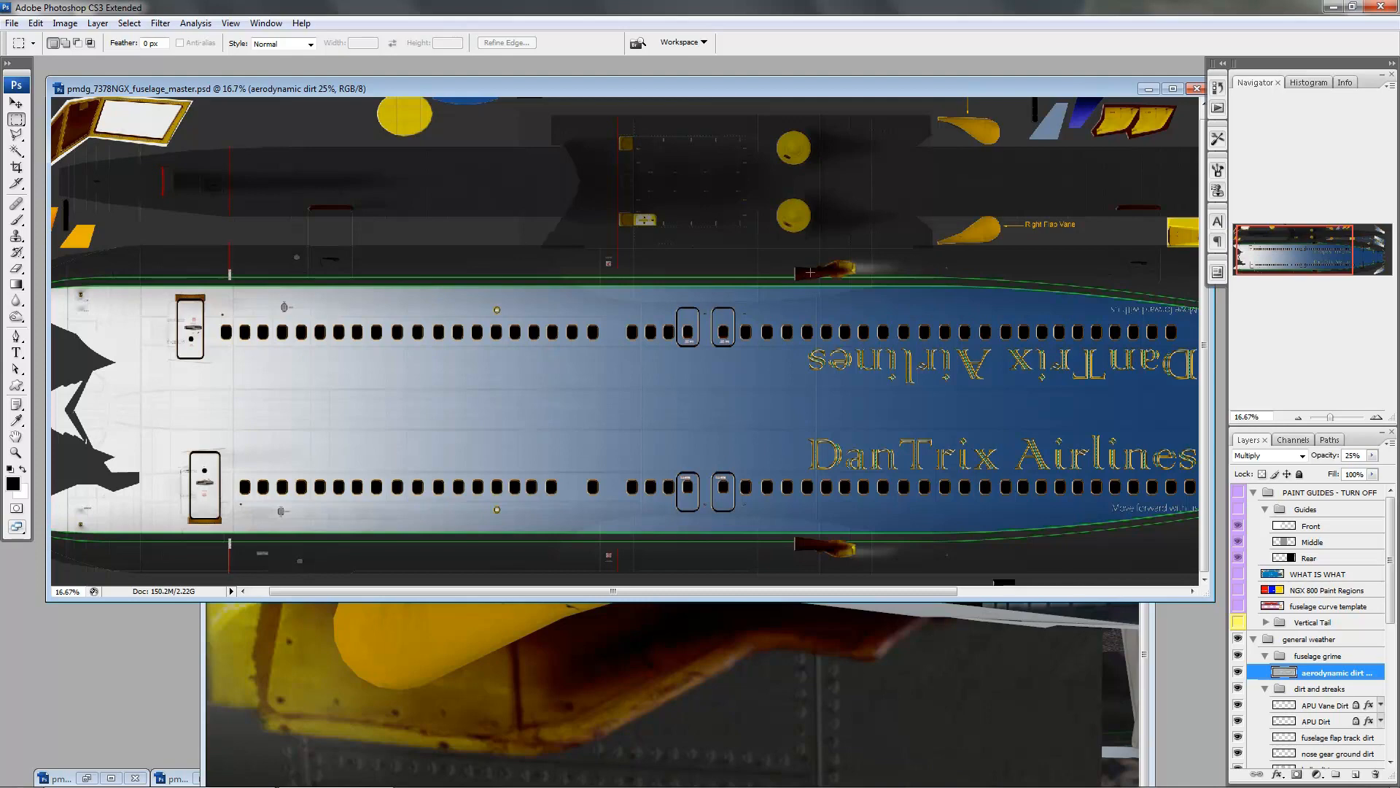
{"action": "left_click_drag", "start_coordinate": [811, 272], "coordinate": [368, 314]}
{"action": "left_click_drag", "start_coordinate": [604, 294], "coordinate": [619, 292]}
{"action": "key", "text": "f"}
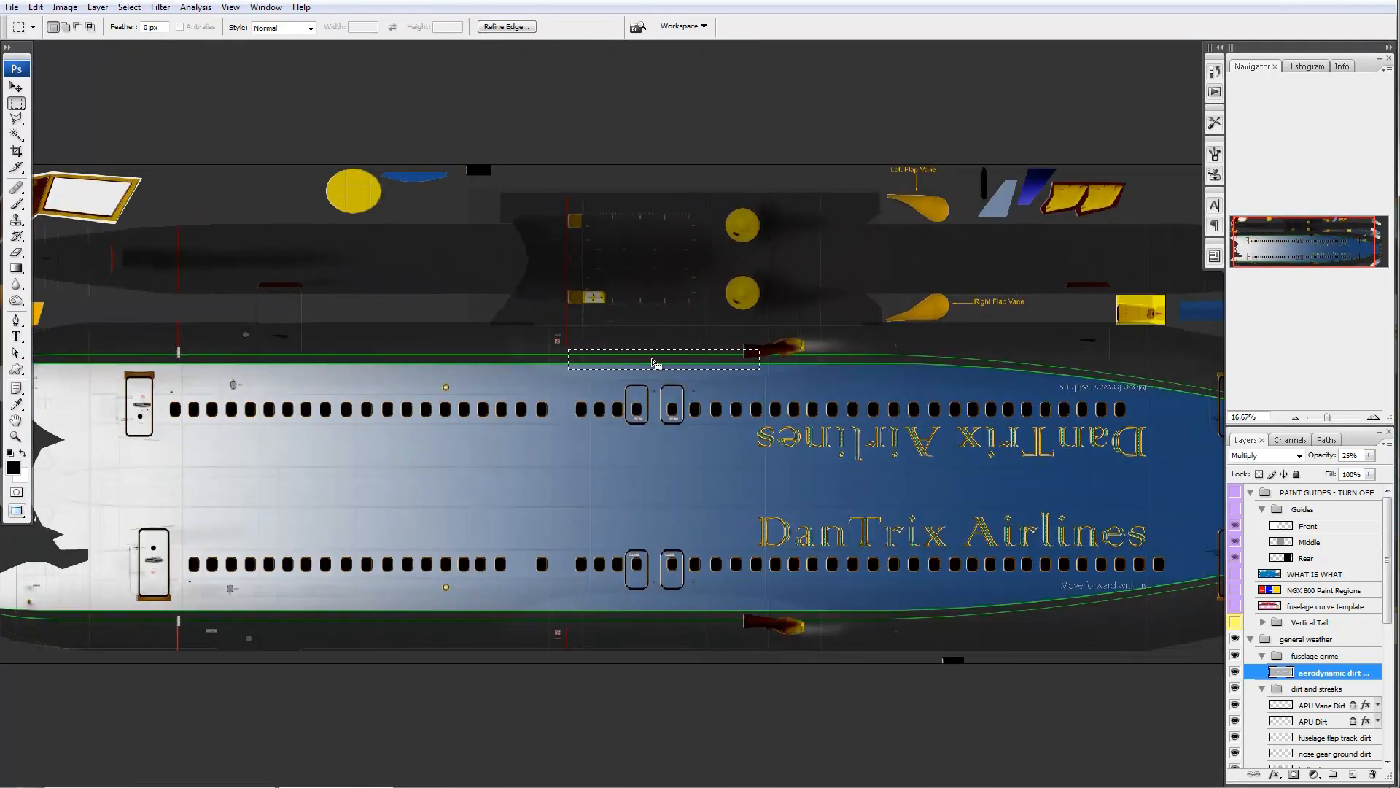
- Target the Stripe Right shape layer with the Direct Selection tool at 100% view and clear the marquee selection
{"action": "left_click", "coordinate": [635, 341], "text": "ctrl"}
{"action": "left_click", "coordinate": [632, 358], "text": "ctrl"}
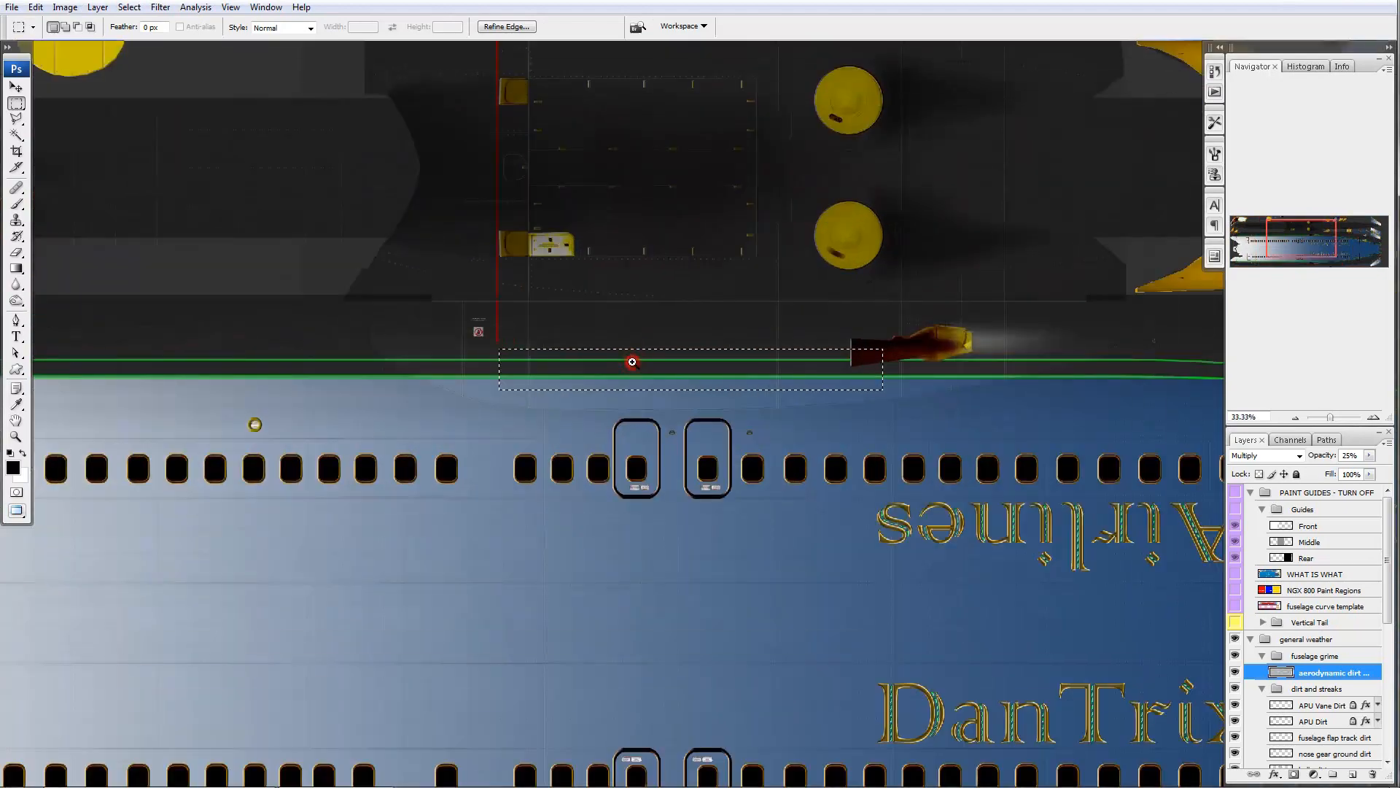
{"action": "left_click", "coordinate": [632, 358], "text": "ctrl"}
{"action": "left_click", "coordinate": [632, 359], "text": "ctrl"}
{"action": "left_click", "coordinate": [632, 362], "text": "ctrl"}
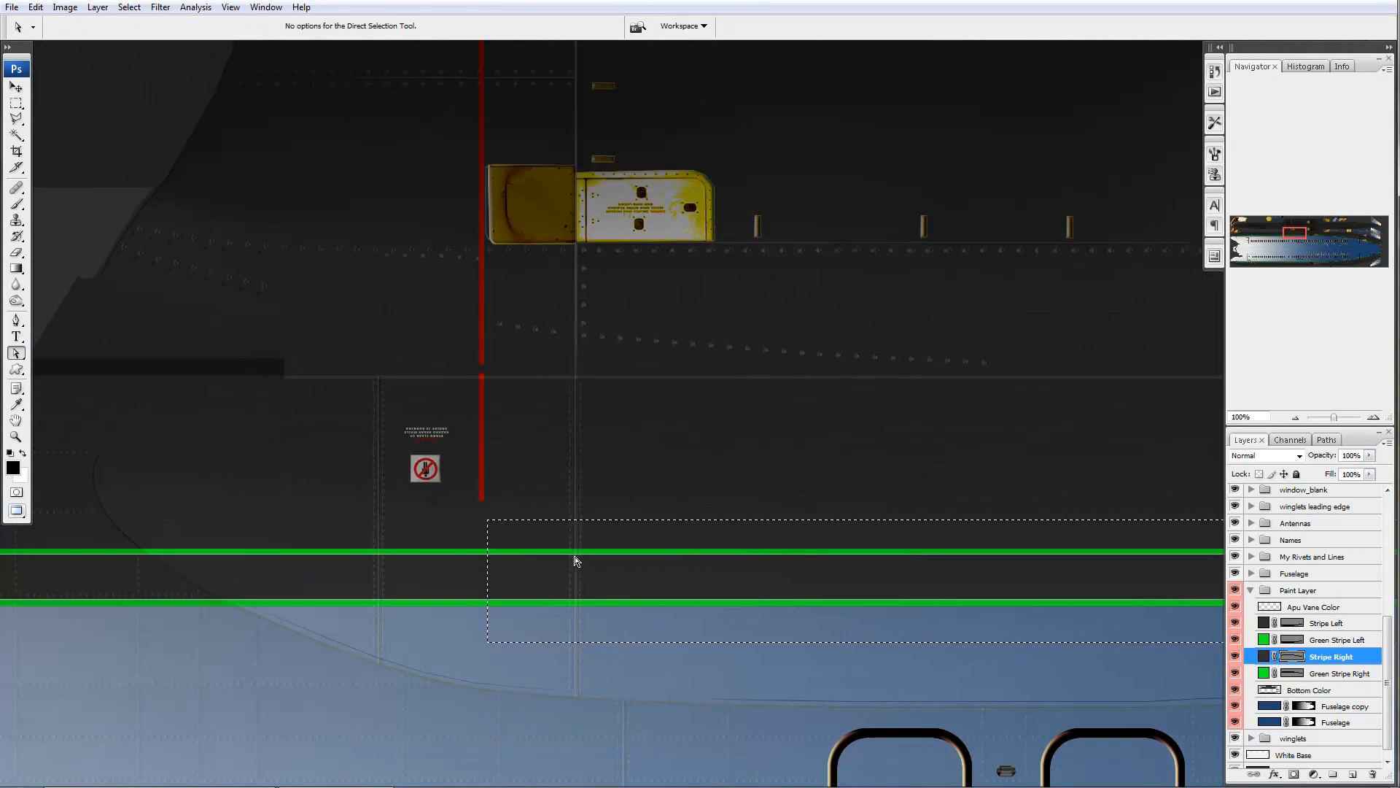
{"action": "key", "text": "ctrl+d"}
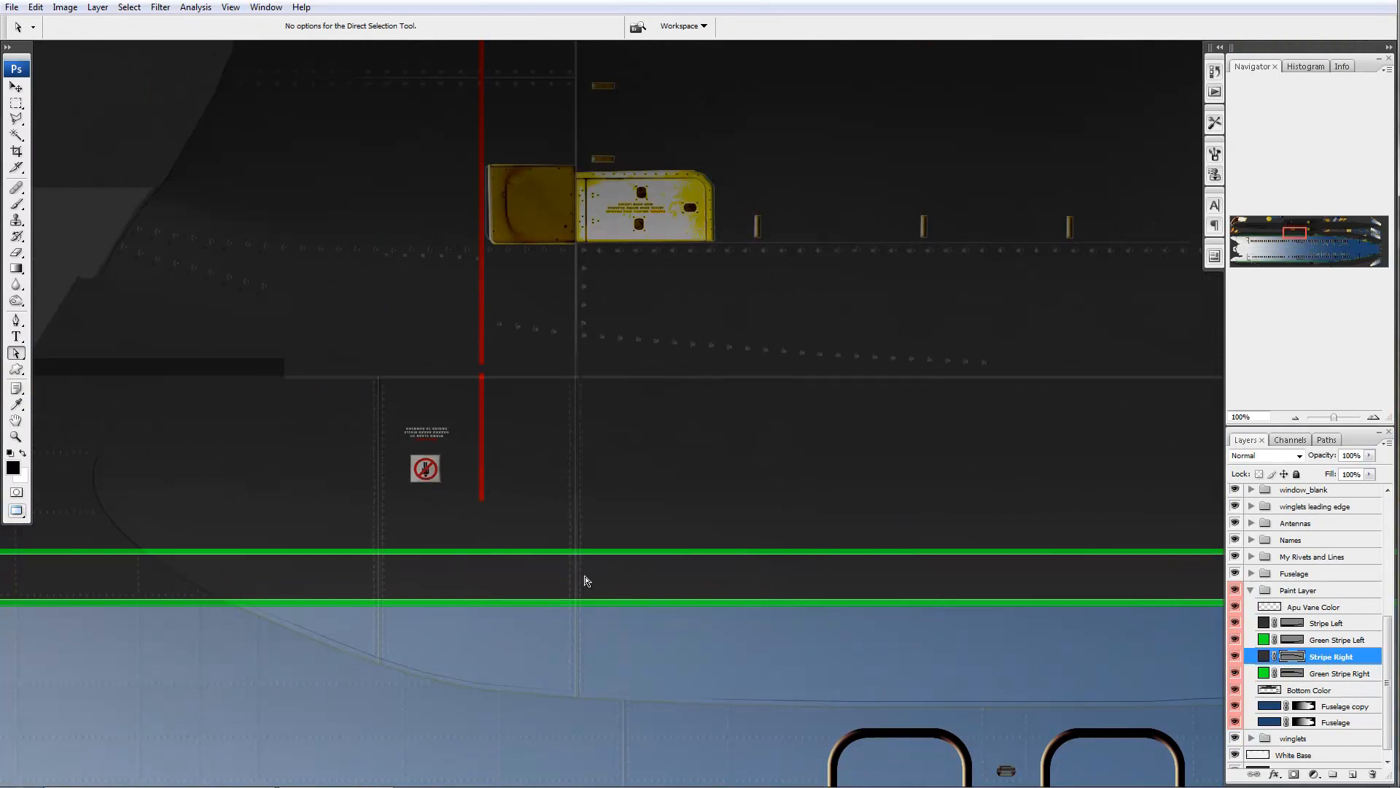
- Toggle the vector mask outlines of Stripe Right and Green Stripe Right, leaving the Stripe Right mask active
{"action": "left_click", "coordinate": [1294, 658]}
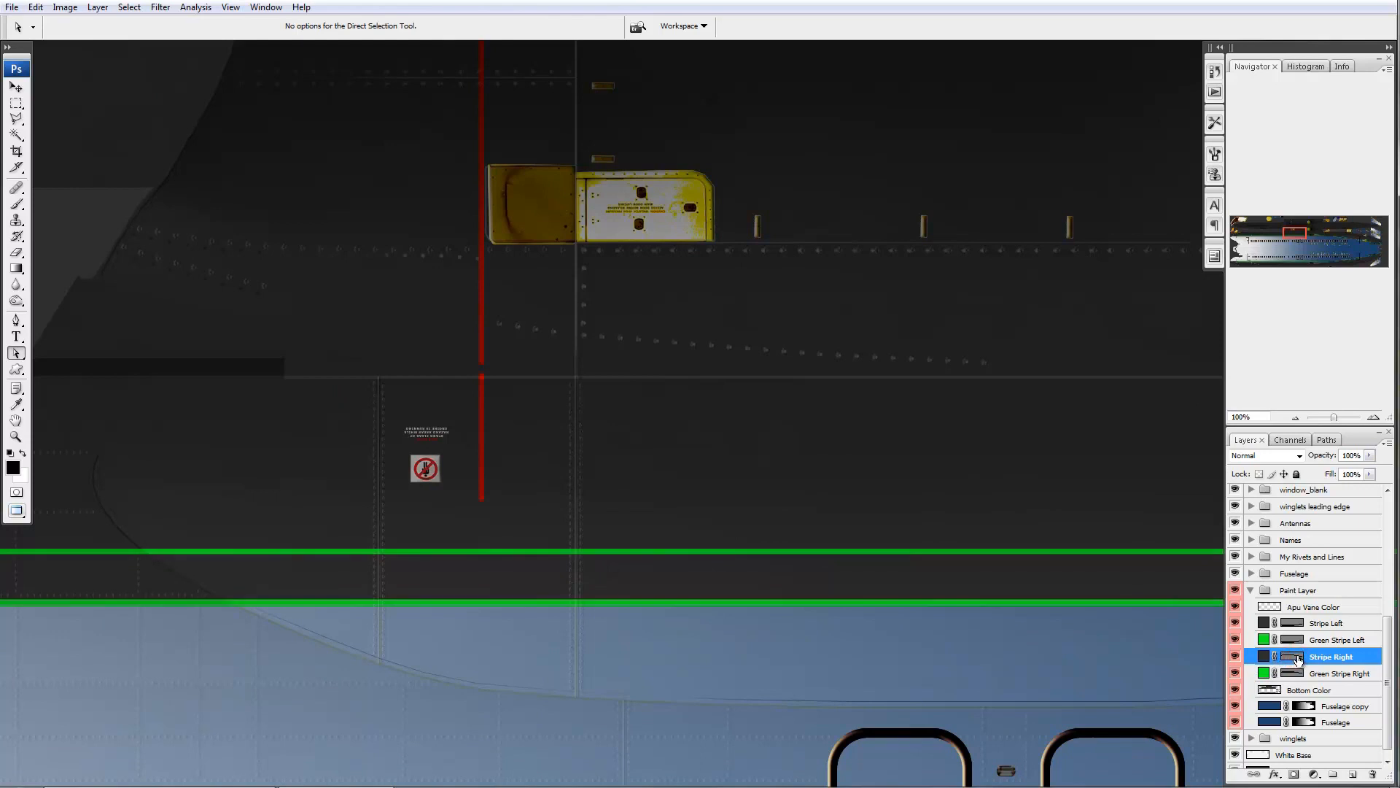
{"action": "left_click", "coordinate": [1298, 655]}
{"action": "left_click", "coordinate": [1297, 658]}
{"action": "left_click", "coordinate": [1297, 657]}
{"action": "left_click", "coordinate": [1297, 658]}
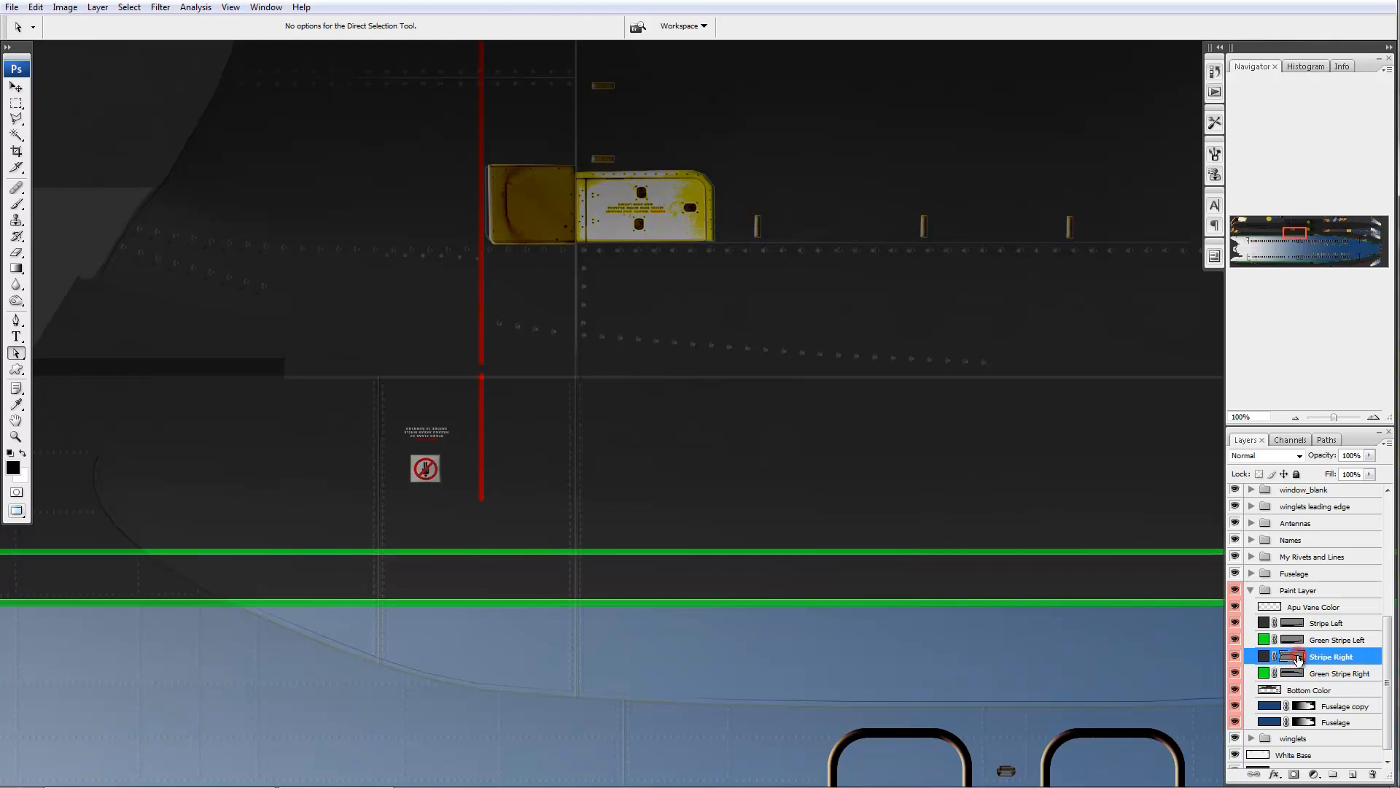
{"action": "left_click", "coordinate": [1298, 658]}
{"action": "left_click", "coordinate": [1292, 675]}
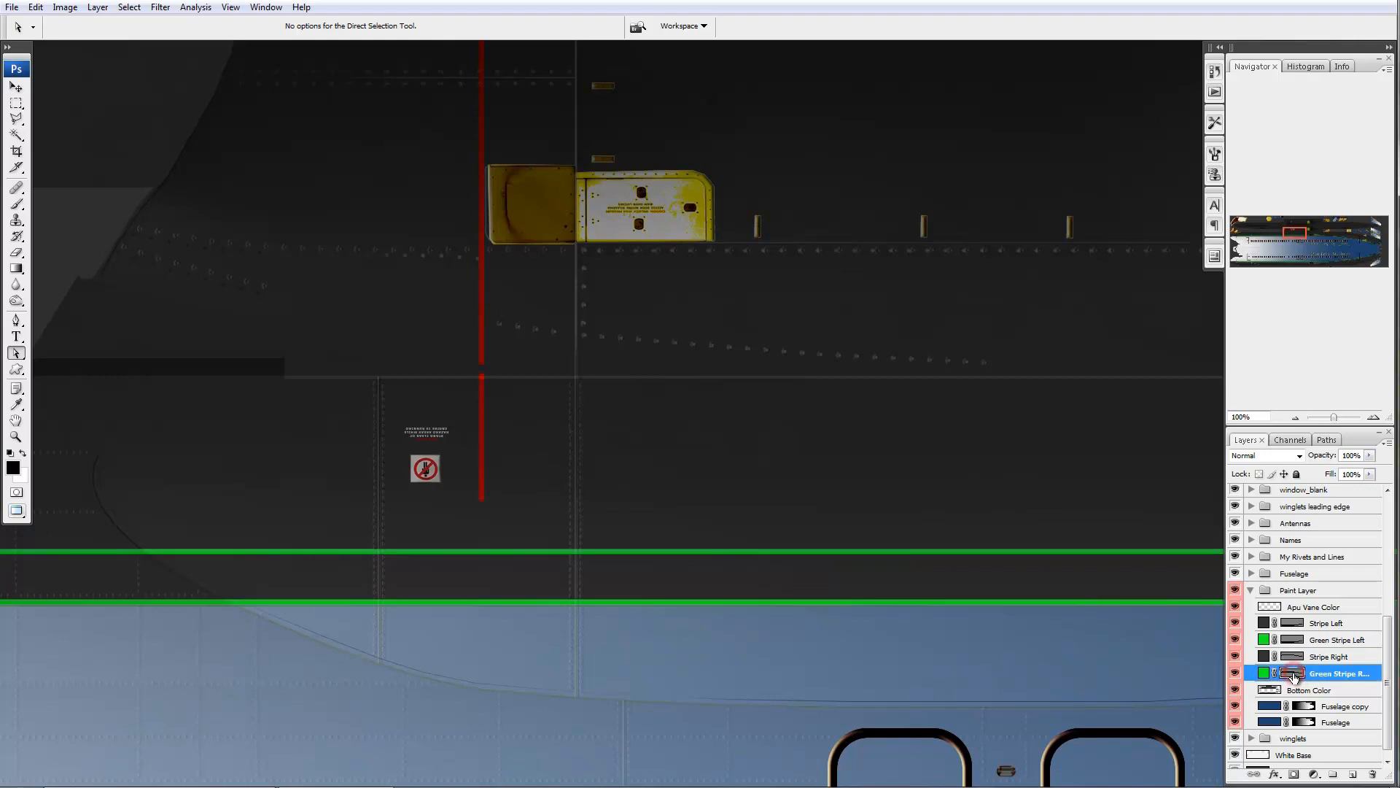
{"action": "left_click", "coordinate": [1294, 657]}
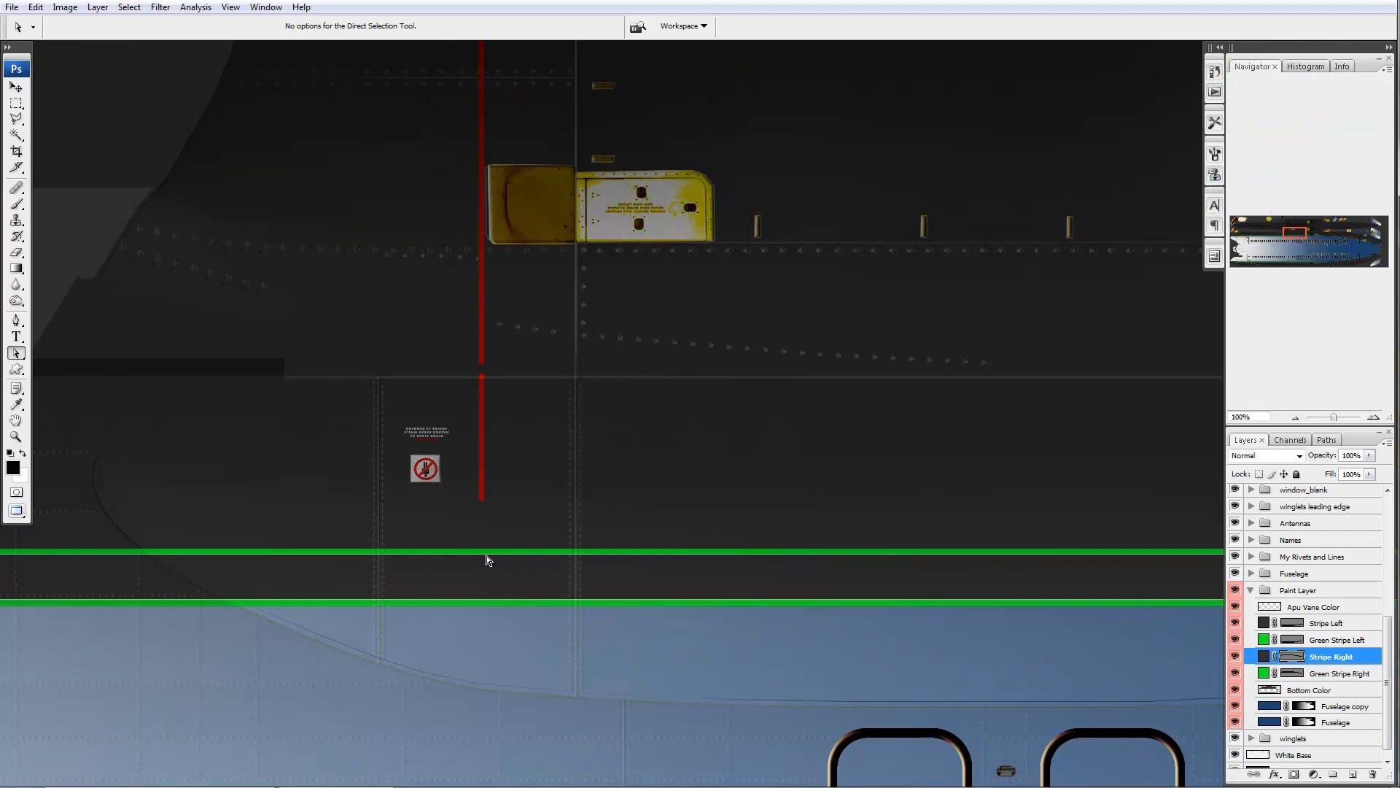
- Add an anchor point to the upper edge of the Stripe Right path, directly below the end of the red line
{"action": "left_click", "coordinate": [16, 320]}
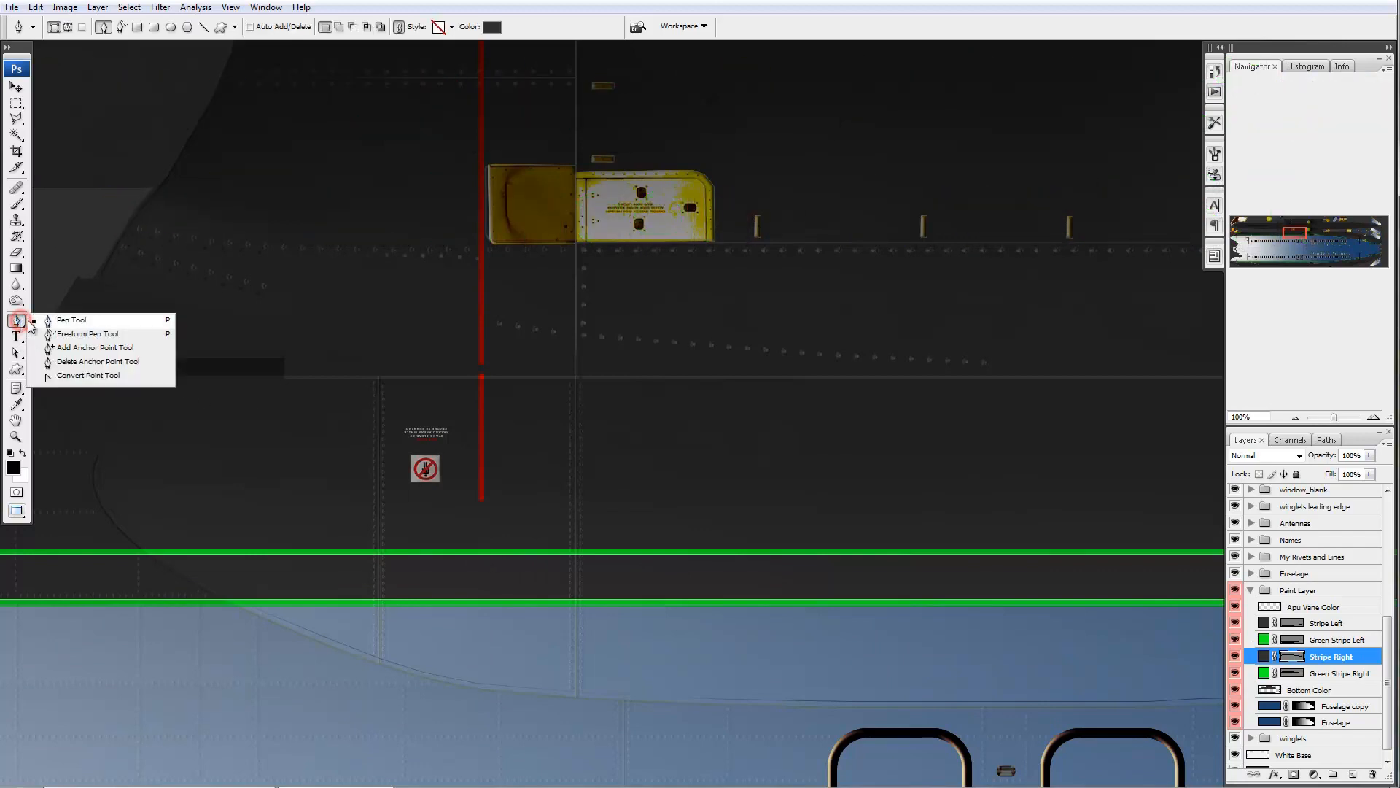
{"action": "left_click", "coordinate": [144, 349]}
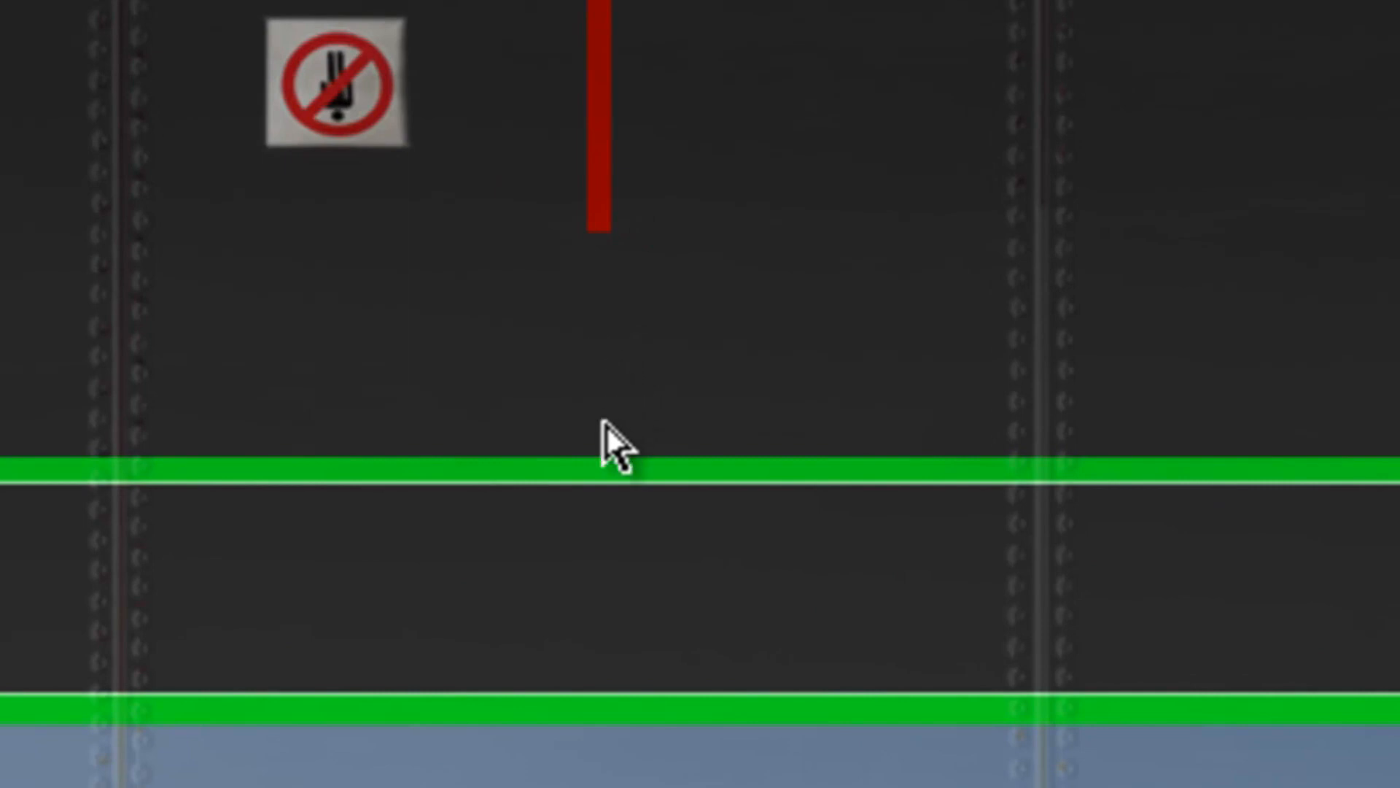
{"action": "left_click", "coordinate": [616, 481]}
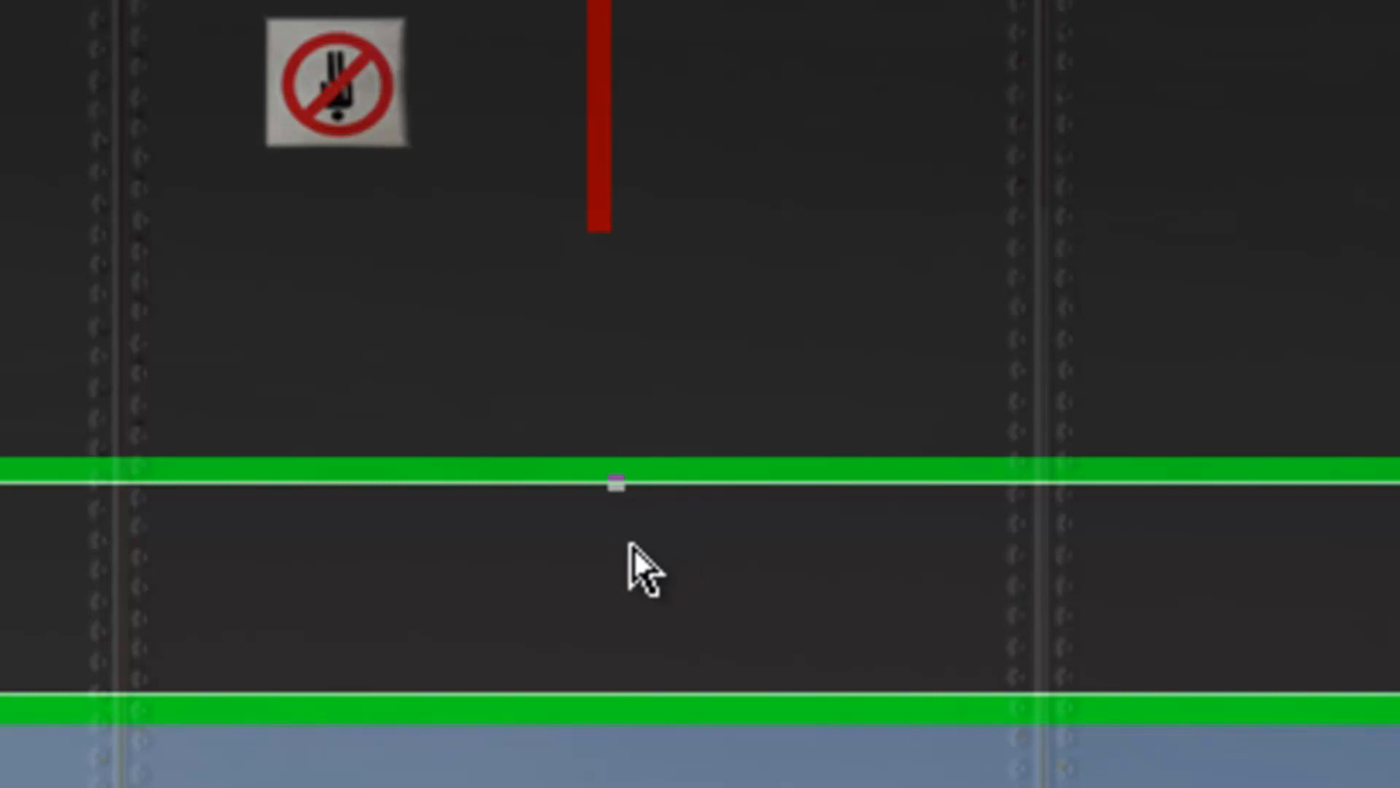
- Try raising the new anchor point on the upper edge of Stripe Right to cover the green line below the red line
{"action": "key", "text": "Up"}
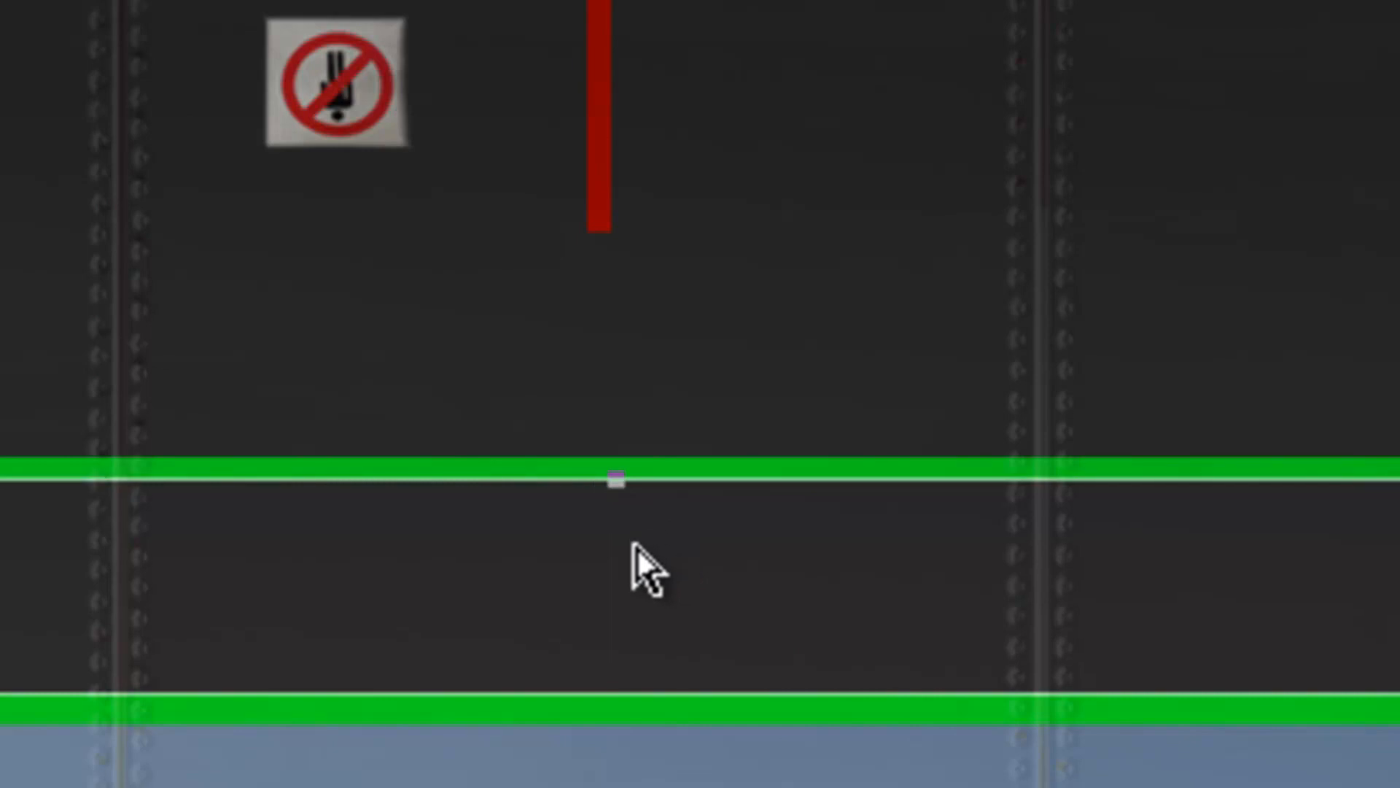
{"action": "key", "text": "Up"}
{"action": "key", "text": "Up"}
{"action": "key", "text": "Up"}
{"action": "key", "text": "Up"}
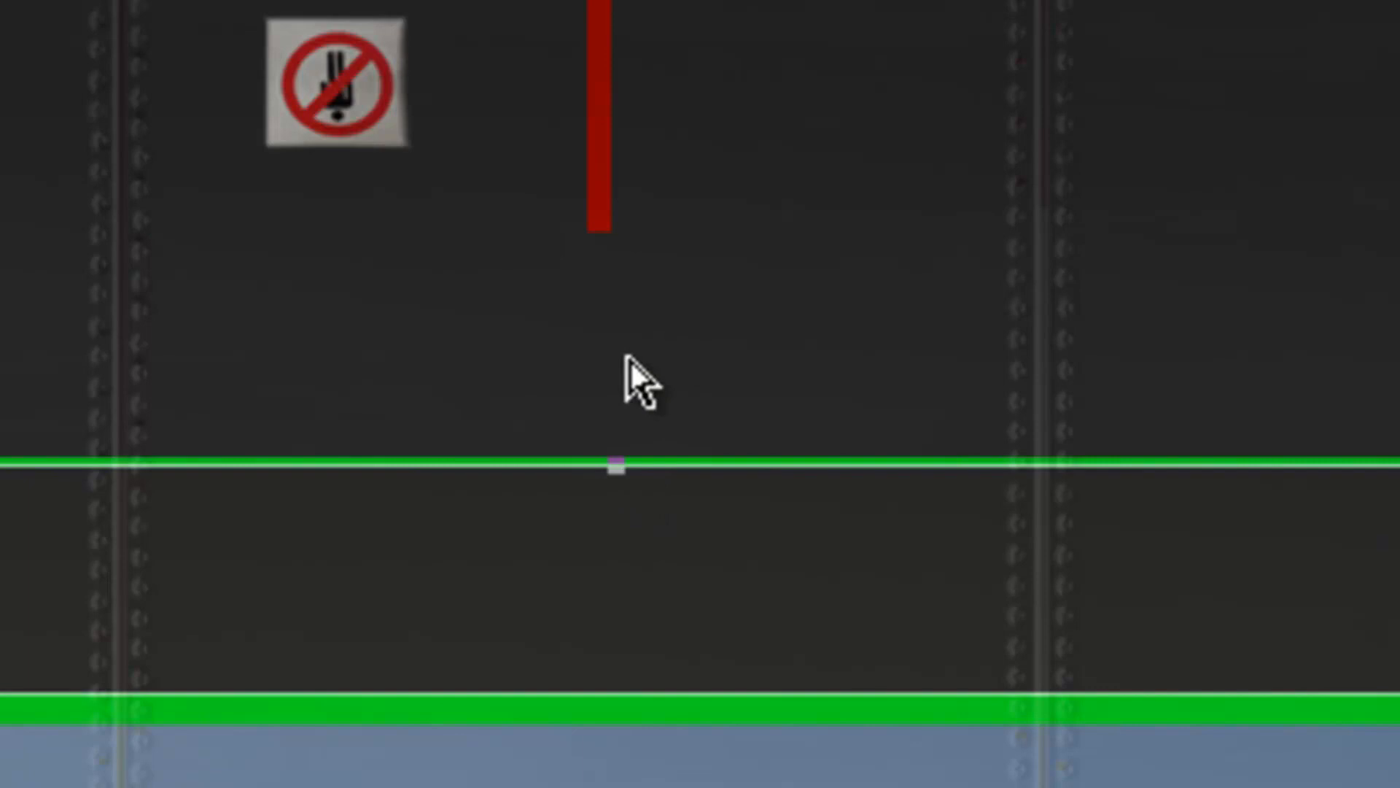
{"action": "key", "text": "shift+Down"}
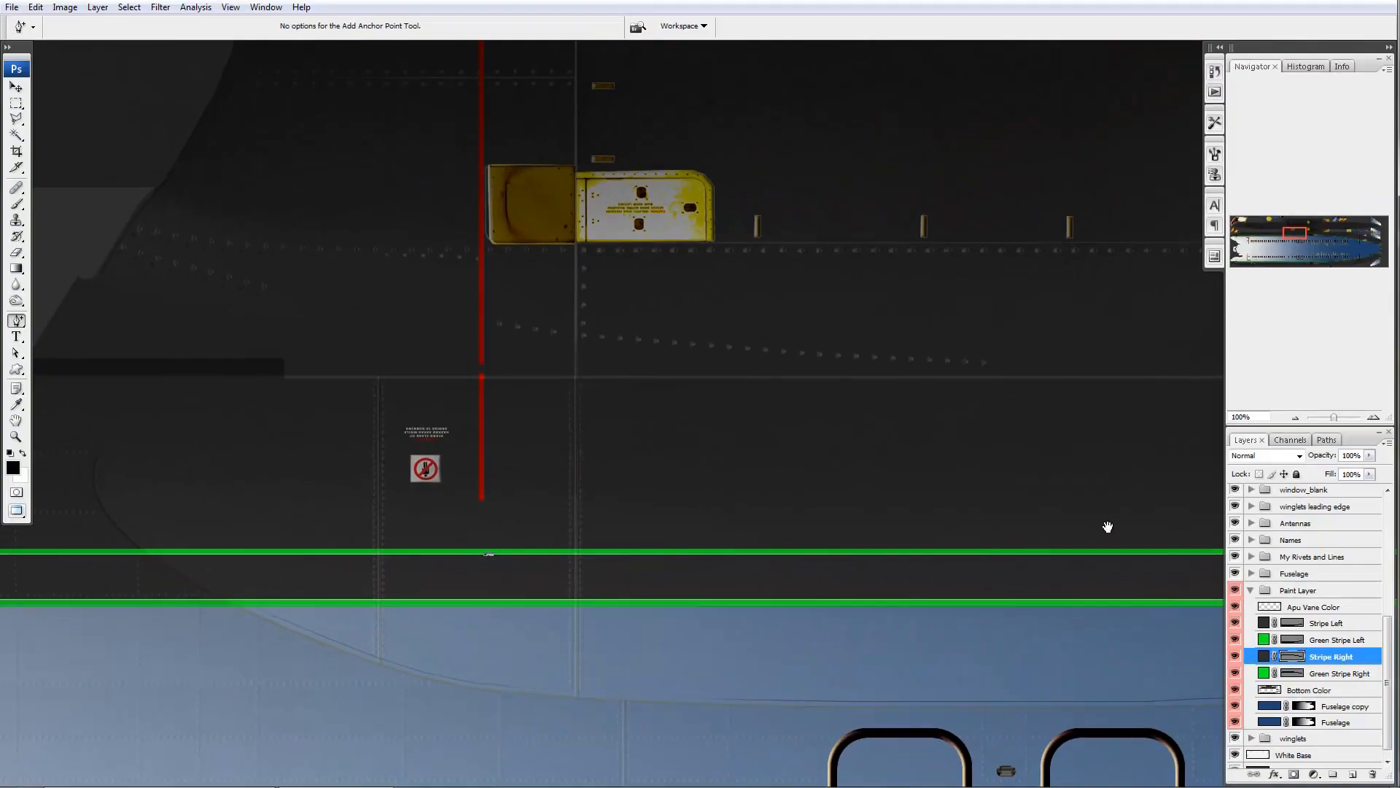
- Add two adjacent anchor points to the Stripe Right path just inside the brown fairing and raise the one nearer the red line above the green line
{"action": "left_click_drag", "start_coordinate": [1109, 500], "coordinate": [591, 479]}
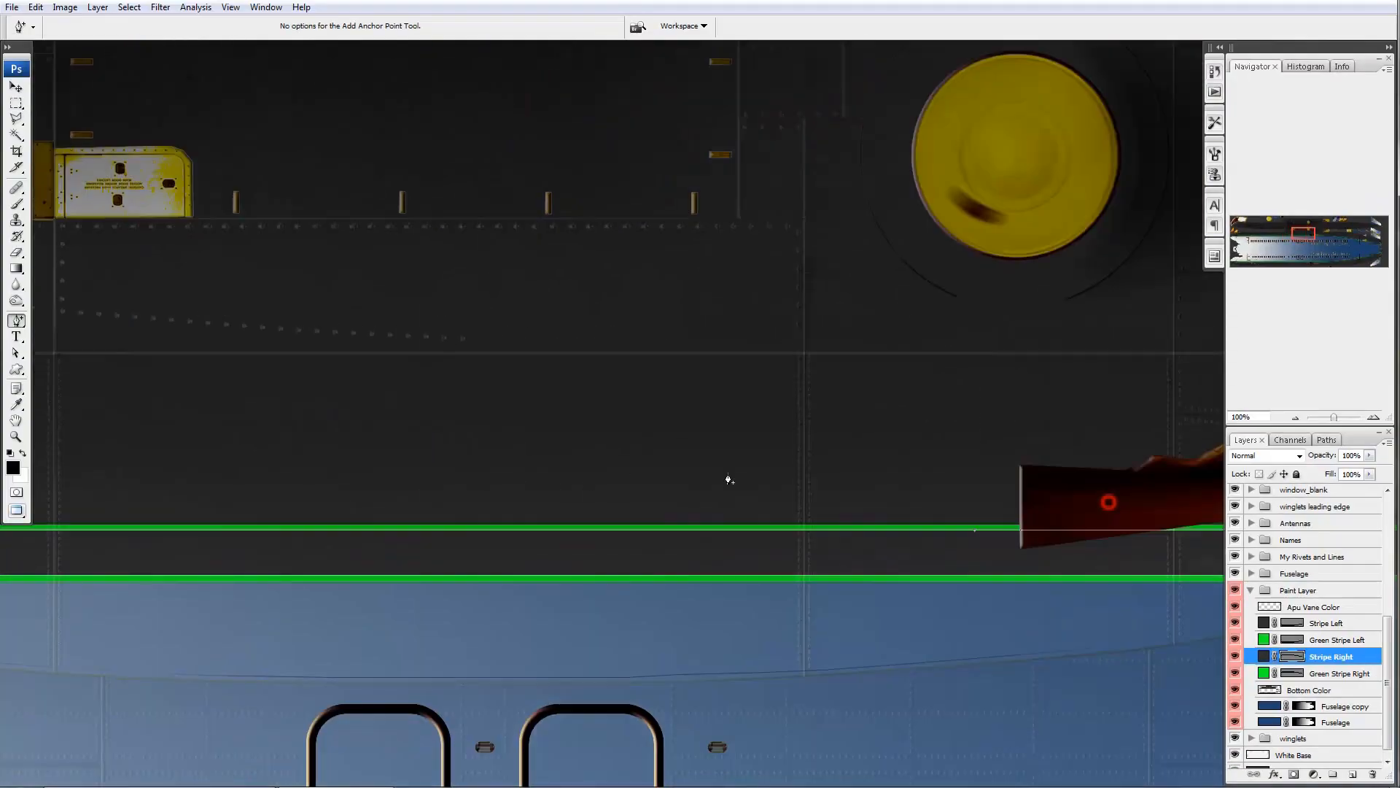
{"action": "left_click_drag", "start_coordinate": [984, 490], "coordinate": [695, 490]}
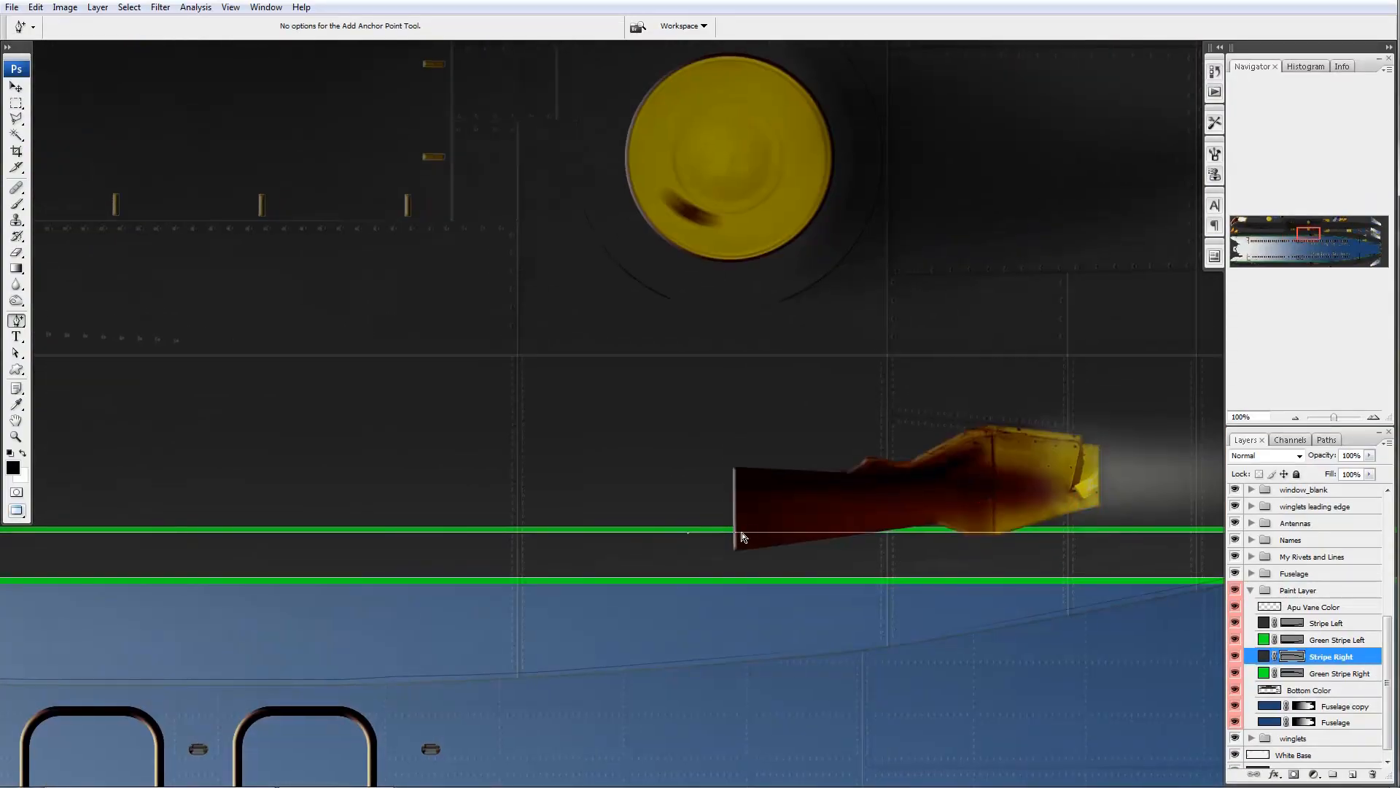
{"action": "left_click", "coordinate": [743, 534]}
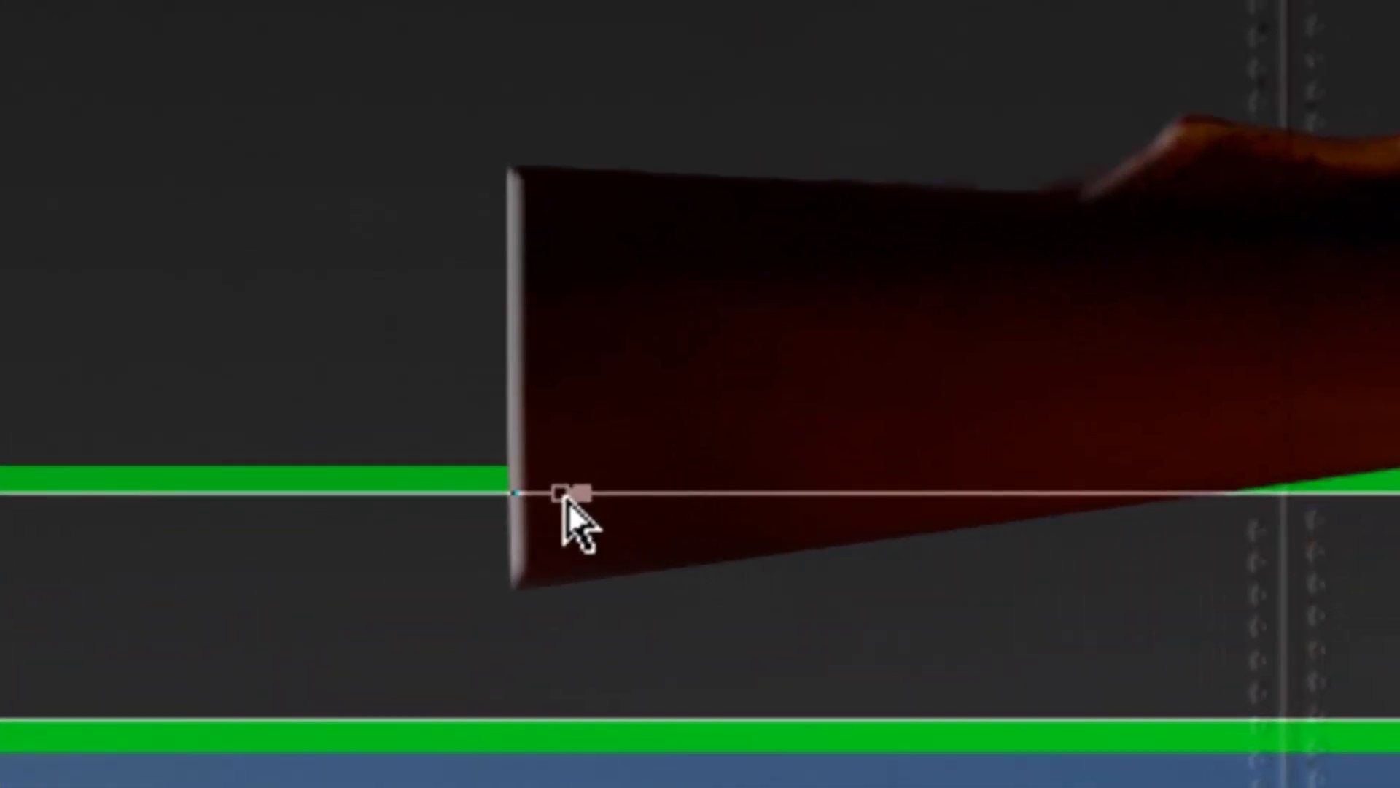
{"action": "left_click", "coordinate": [744, 533]}
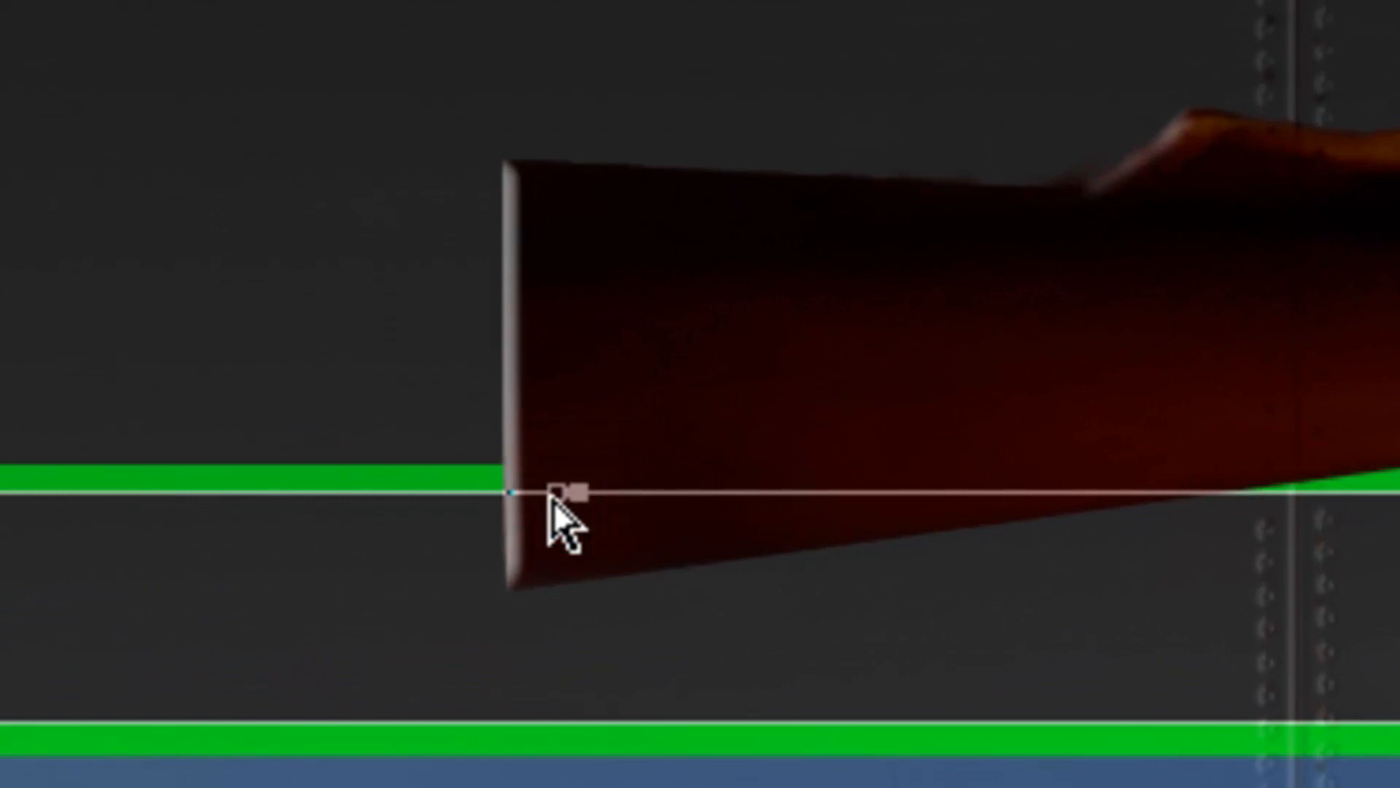
{"action": "left_click", "coordinate": [553, 495]}
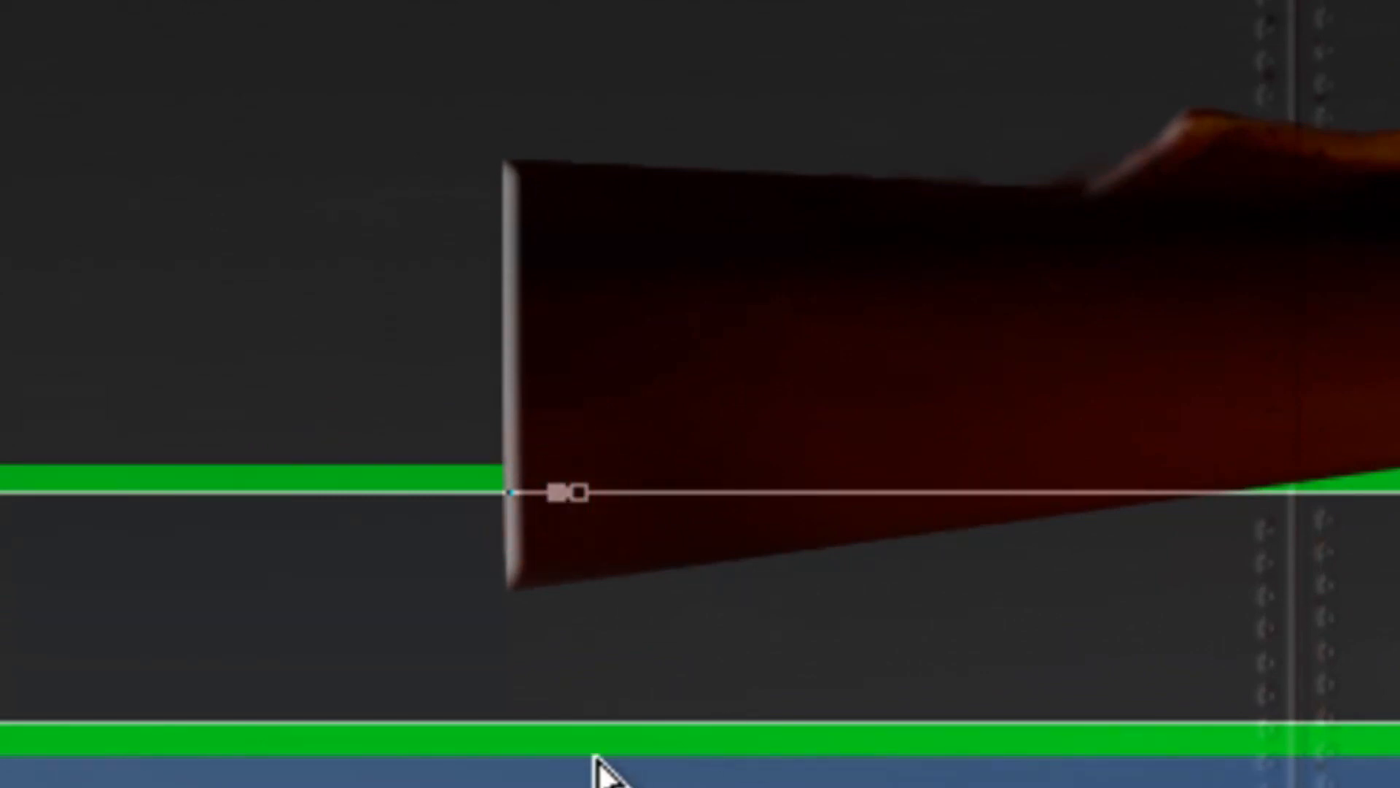
{"action": "key", "text": "shift+Up"}
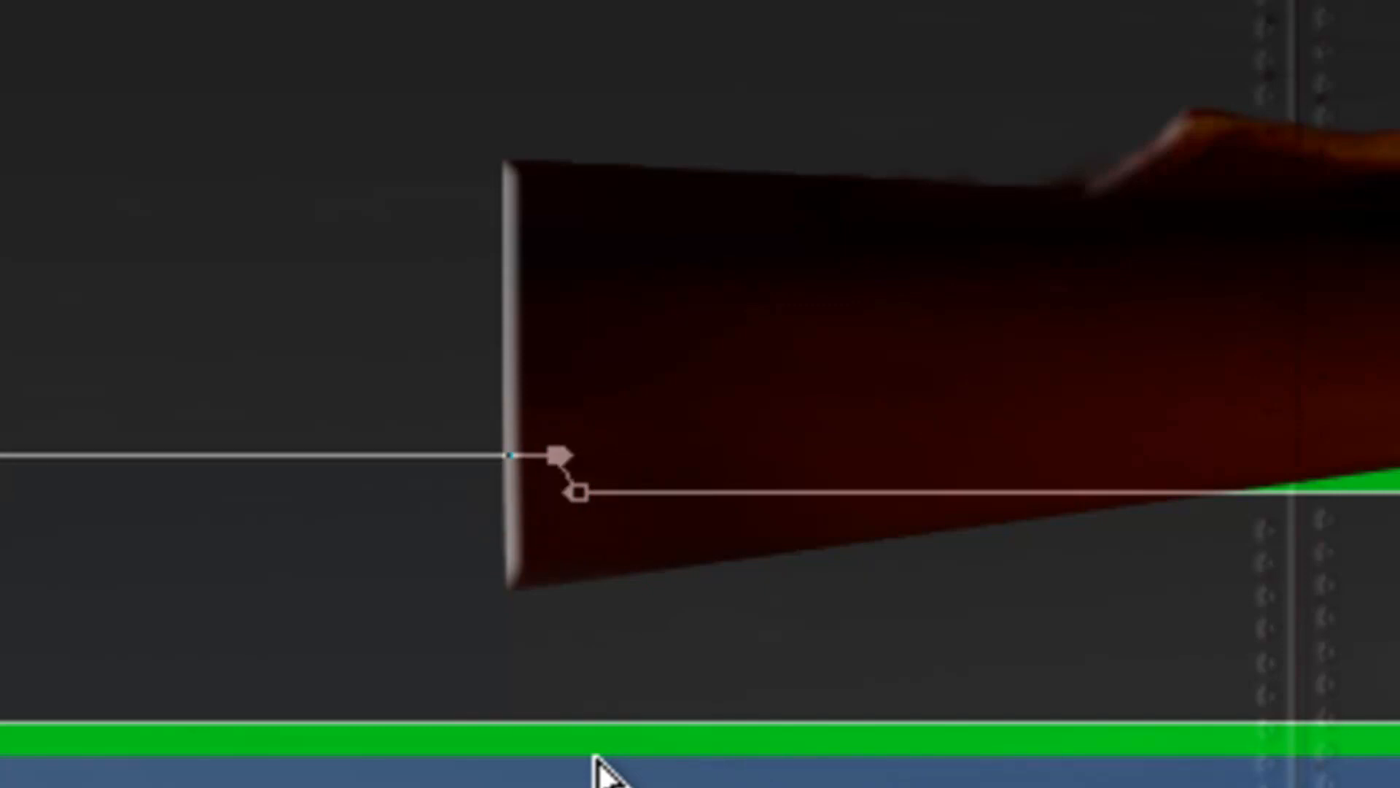
{"action": "key", "text": "shift+Up"}
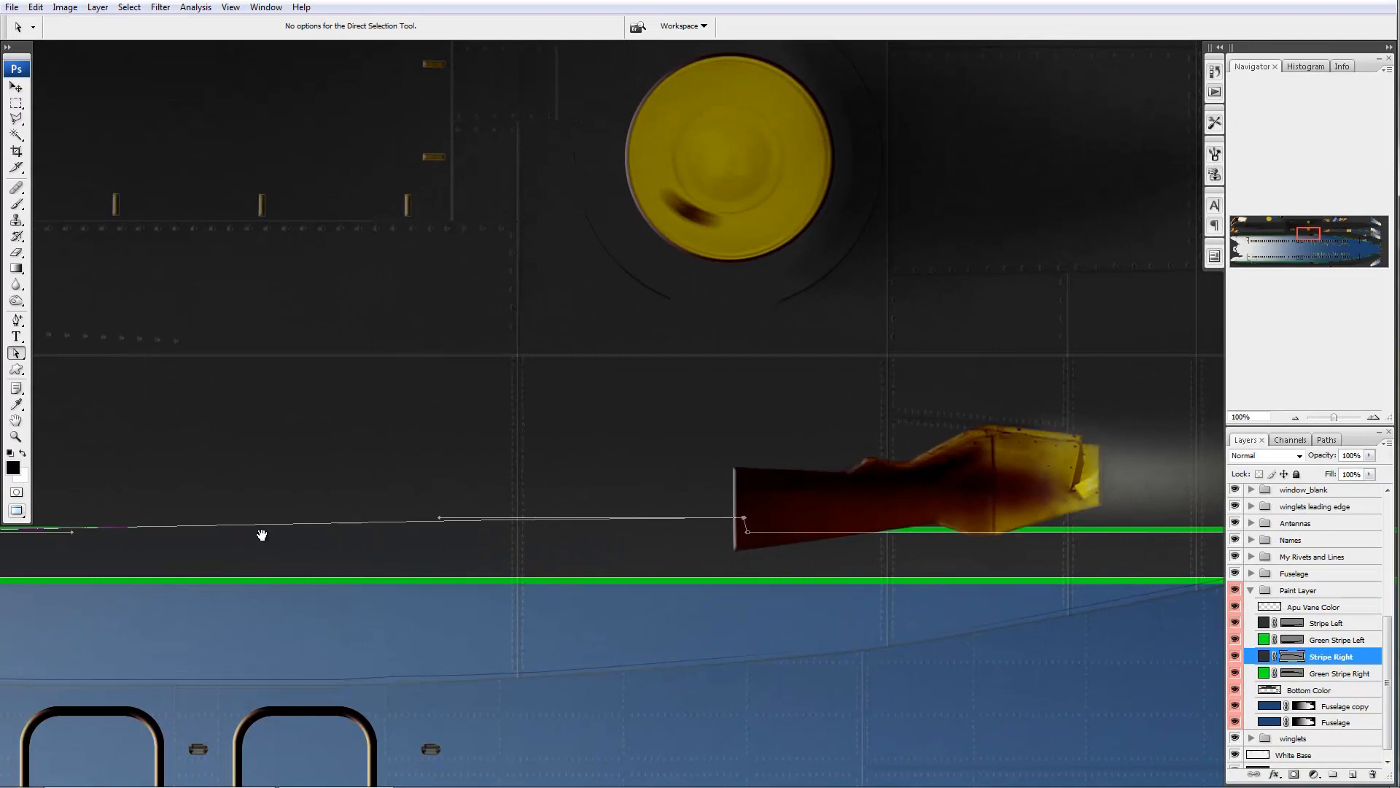
- Raise the matching Stripe Right anchor point below the red line over the green line, hide the mask outline and check the covered section
{"action": "left_click_drag", "start_coordinate": [264, 534], "coordinate": [617, 548]}
{"action": "left_click_drag", "start_coordinate": [275, 569], "coordinate": [618, 584]}
{"action": "left_click_drag", "start_coordinate": [407, 596], "coordinate": [538, 578]}
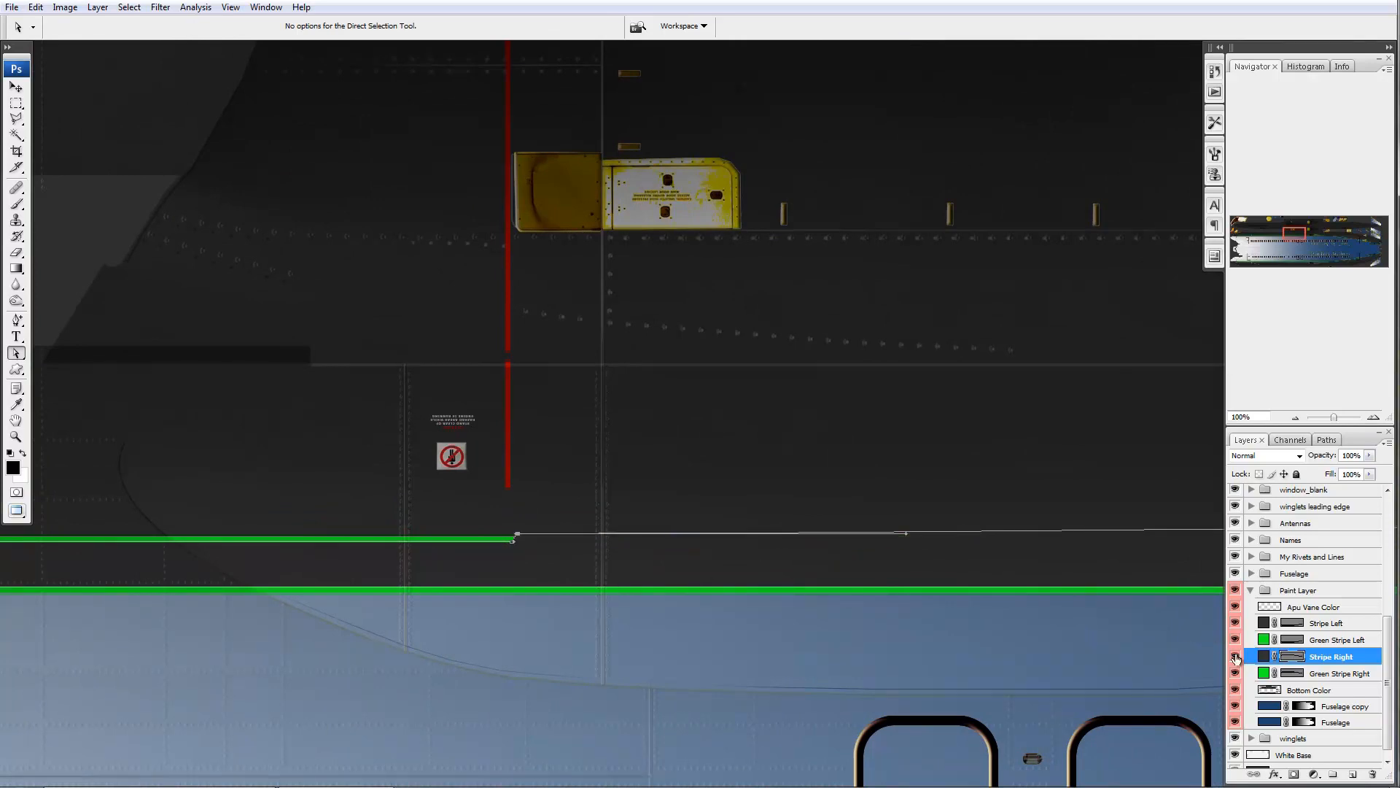
{"action": "left_click", "coordinate": [1298, 659]}
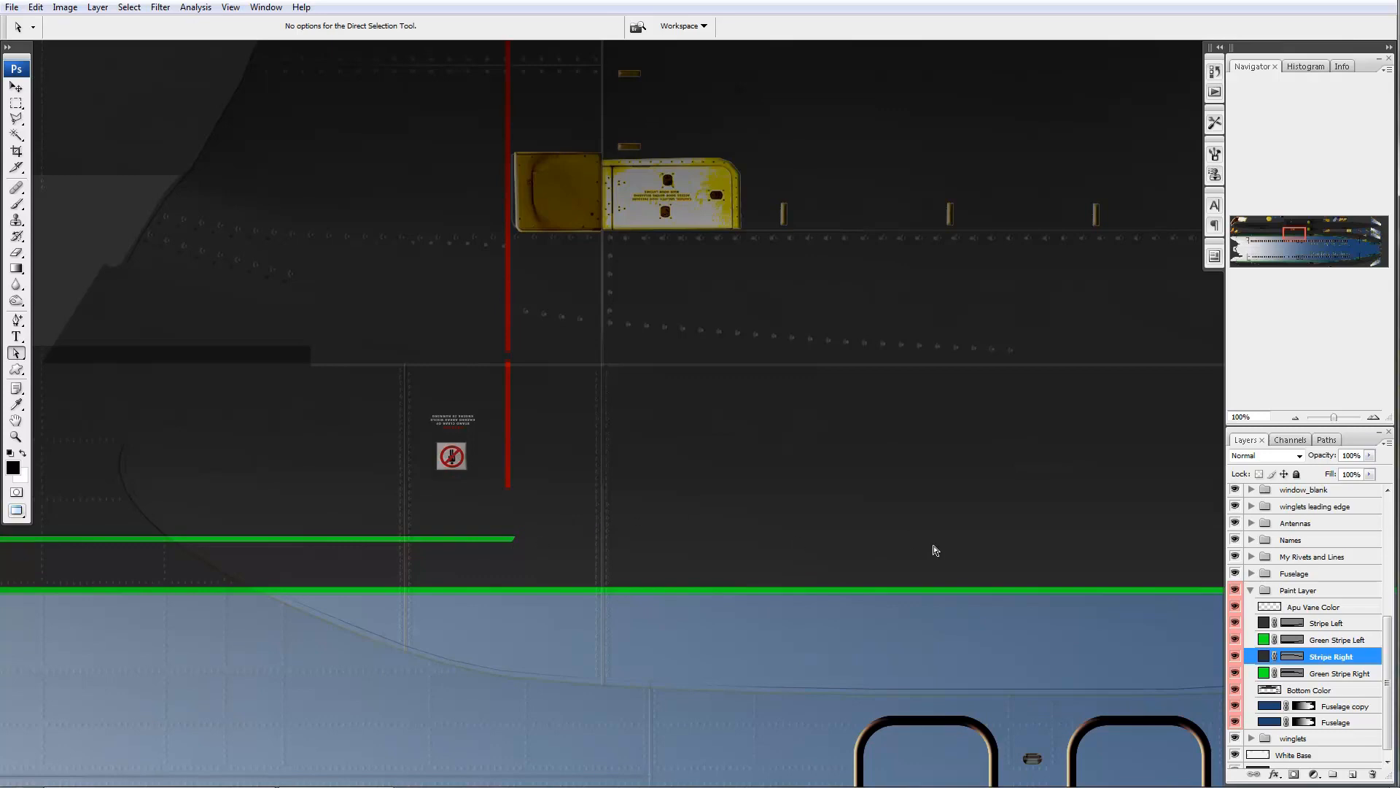
{"action": "left_click_drag", "start_coordinate": [1139, 530], "coordinate": [678, 491]}
{"action": "left_click_drag", "start_coordinate": [1035, 497], "coordinate": [720, 458]}
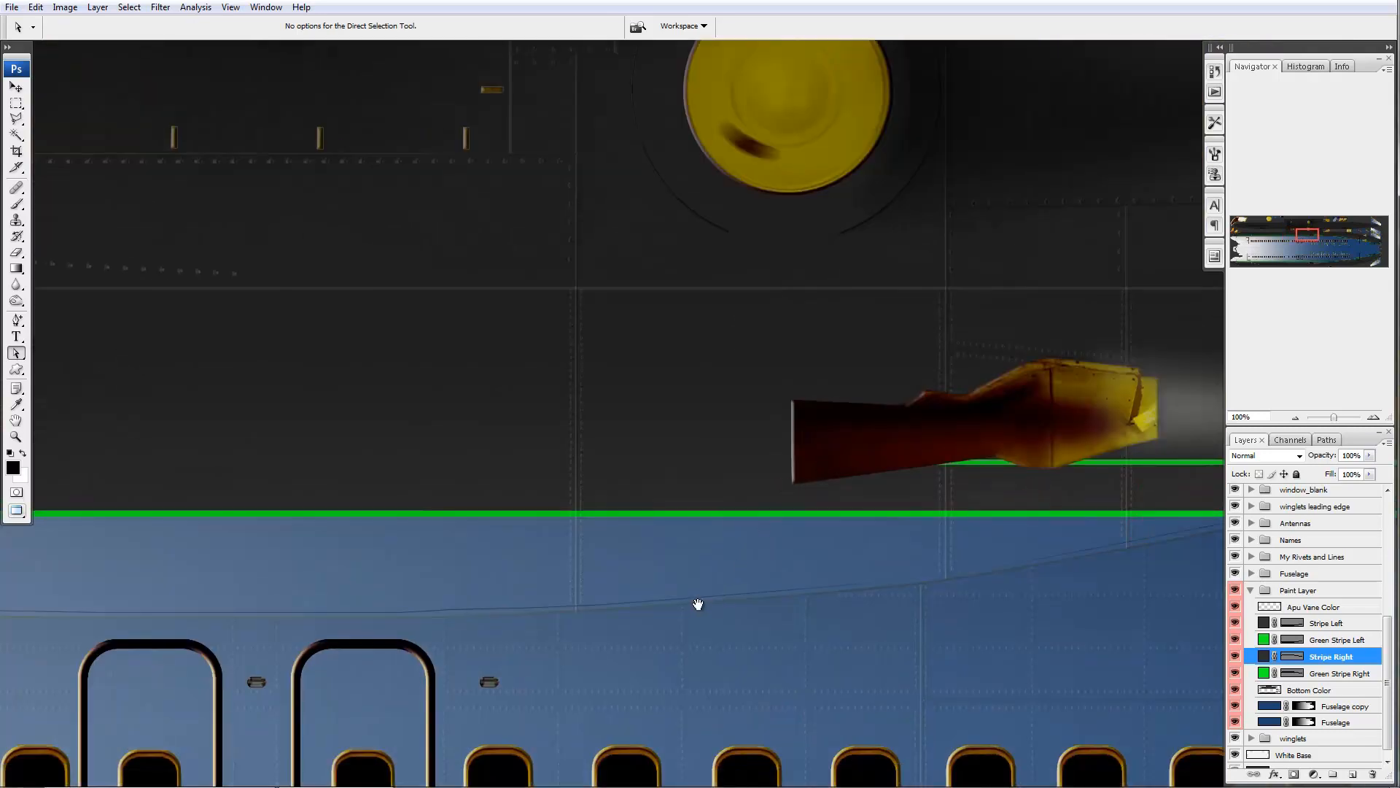
- Activate the Stripe Left vector mask and add two adjacent anchor points to its lower edge just inside the brown fairing on the opposite side
{"action": "left_click_drag", "start_coordinate": [696, 605], "coordinate": [686, 250]}
{"action": "left_click_drag", "start_coordinate": [779, 598], "coordinate": [775, 546]}
{"action": "left_click_drag", "start_coordinate": [703, 515], "coordinate": [685, 282]}
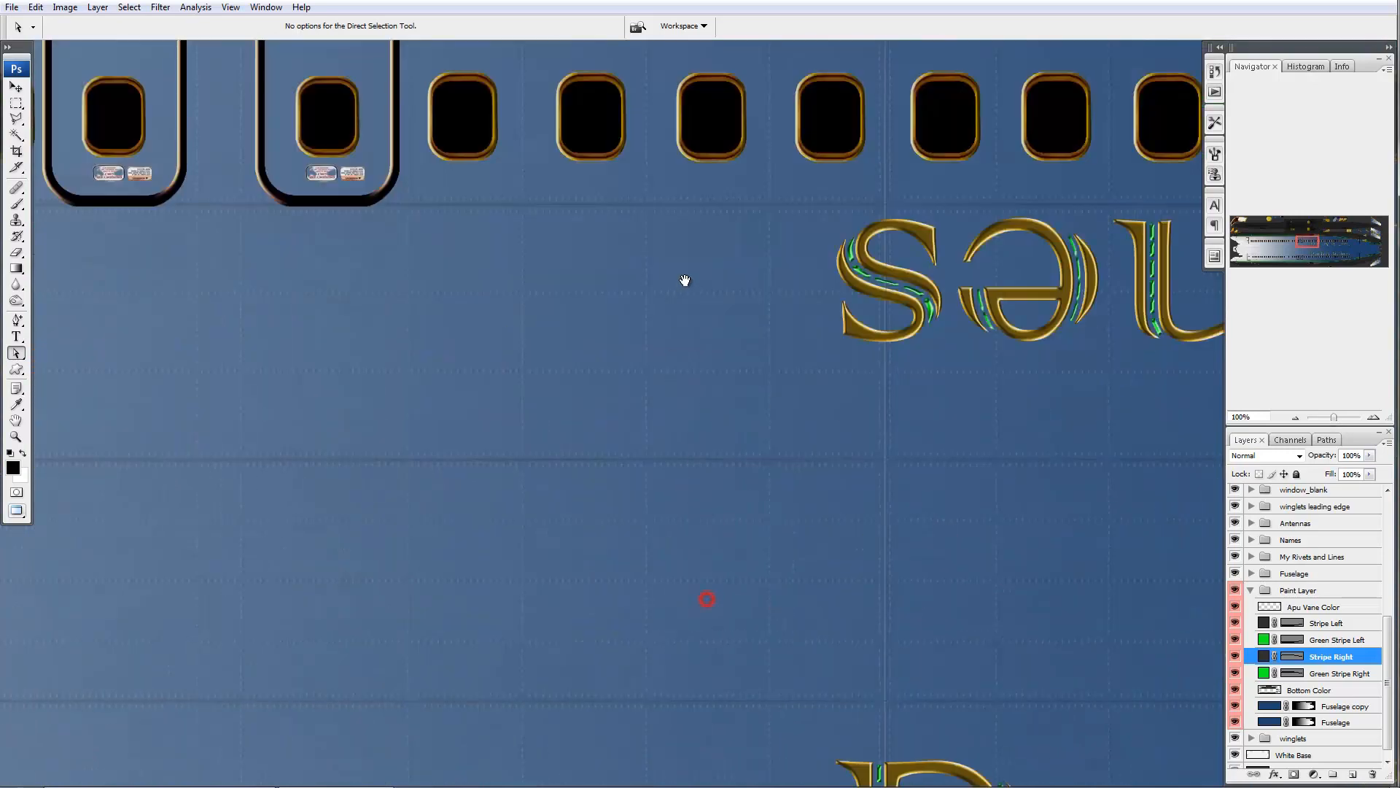
{"action": "left_click_drag", "start_coordinate": [749, 612], "coordinate": [725, 313]}
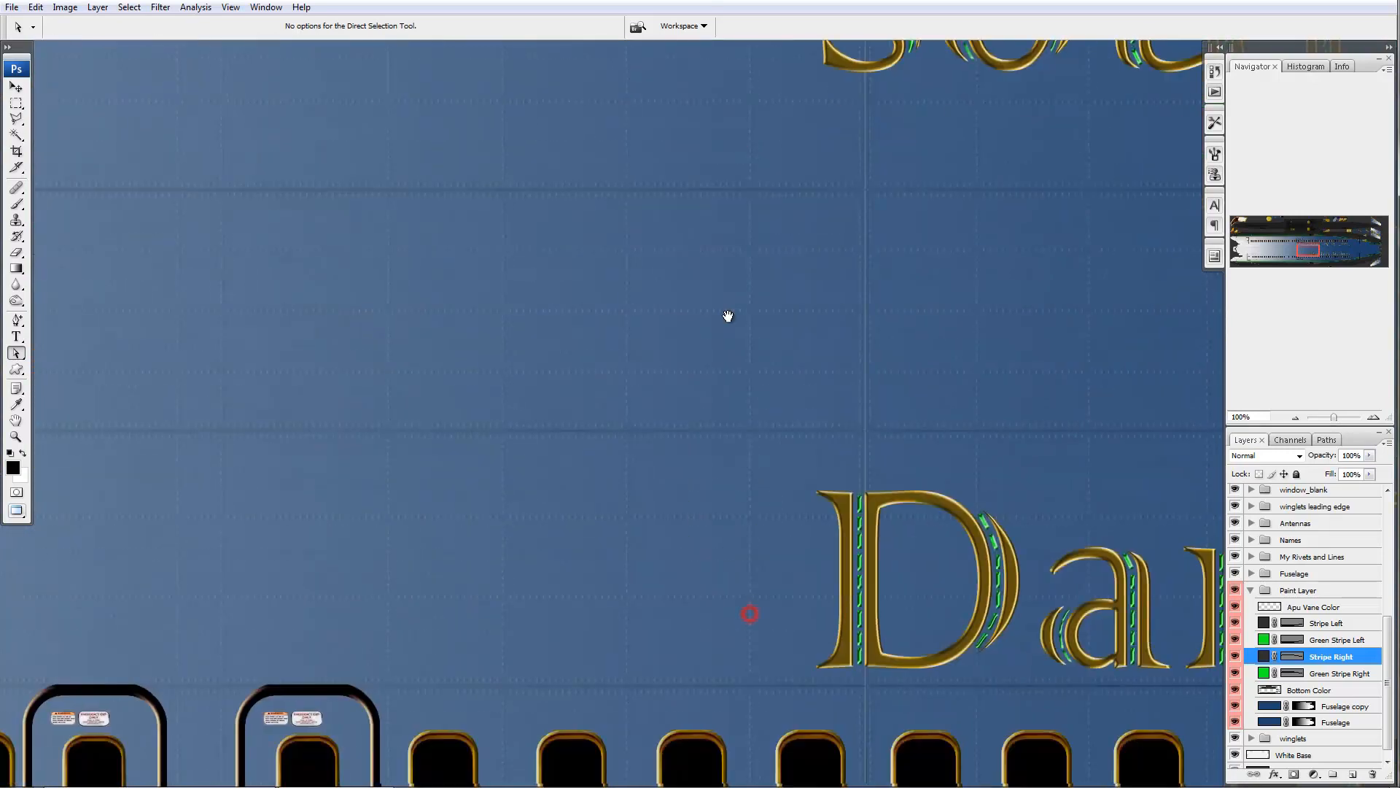
{"action": "left_click_drag", "start_coordinate": [720, 587], "coordinate": [706, 391]}
{"action": "left_click_drag", "start_coordinate": [687, 578], "coordinate": [704, 289]}
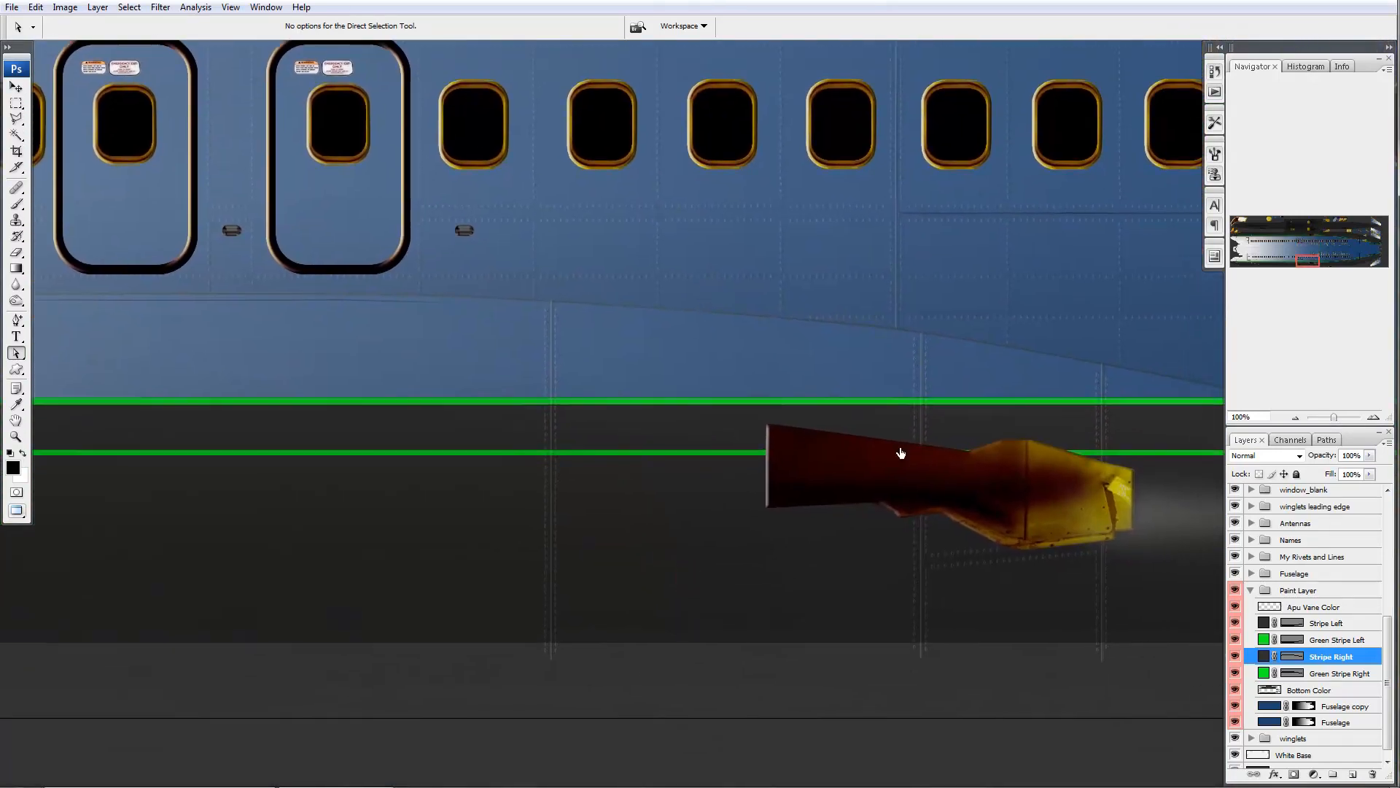
{"action": "left_click", "coordinate": [1290, 624]}
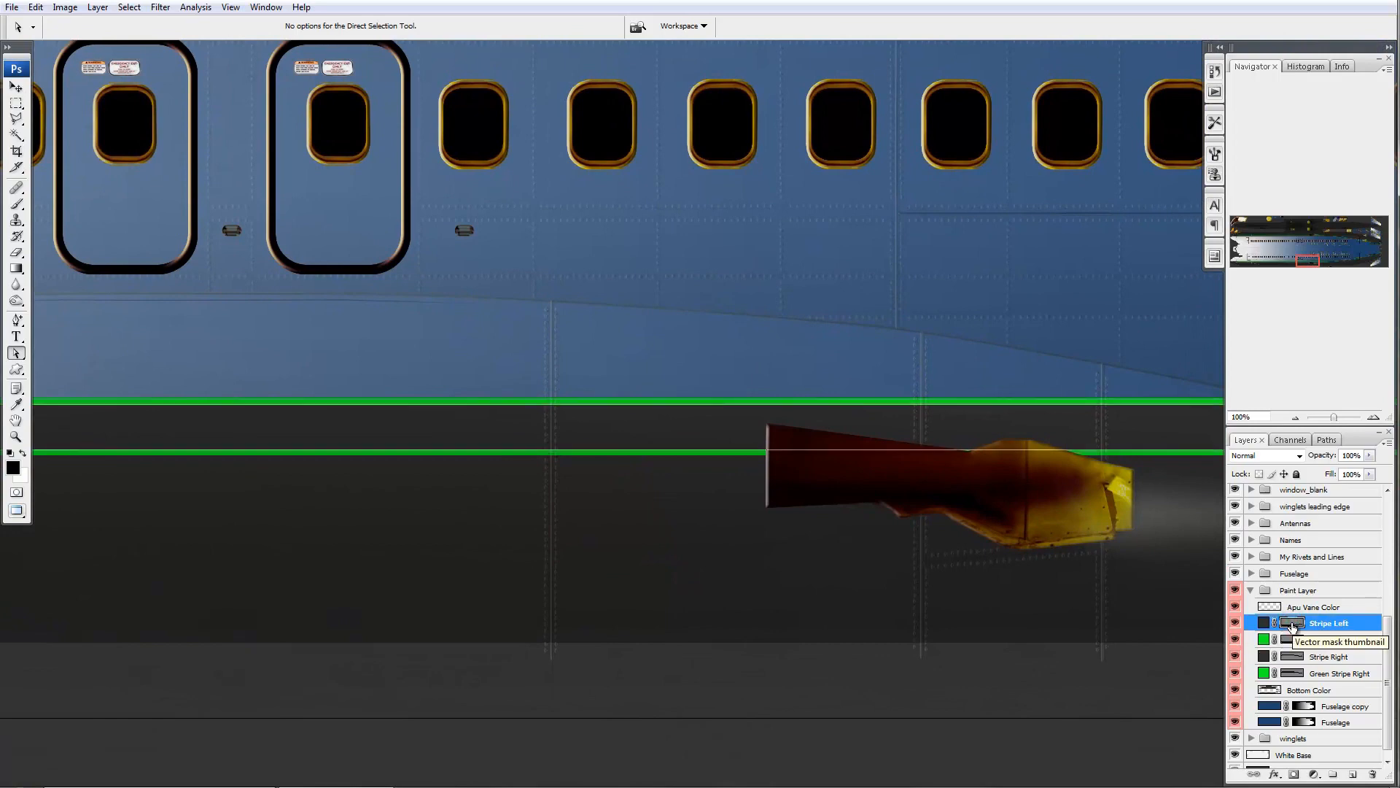
{"action": "left_click", "coordinate": [14, 320]}
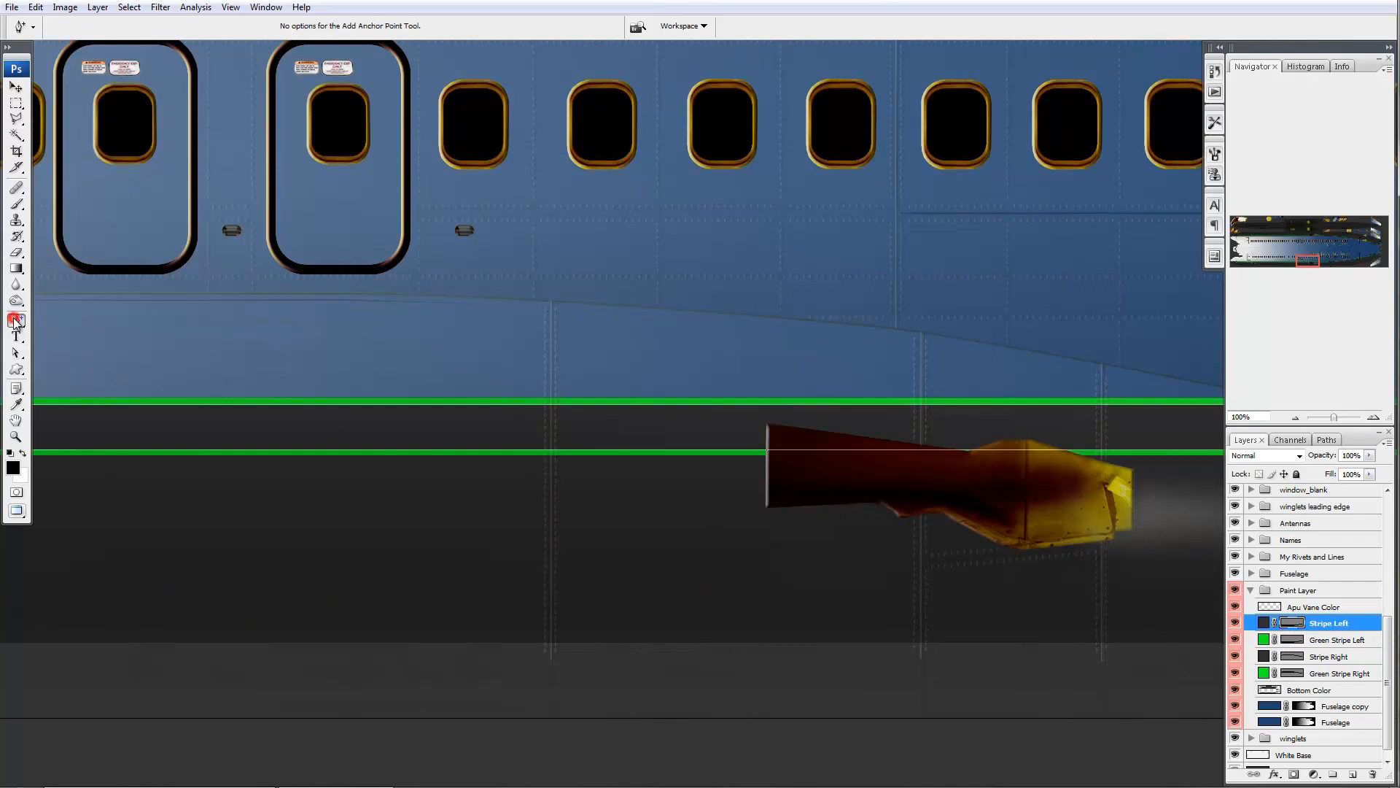
{"action": "left_click", "coordinate": [788, 450]}
- Add two adjacent anchor points to the Stripe Left lower edge at the red line and lower the one nearer the fairing past the green line
{"action": "key", "text": "space"}
{"action": "left_click_drag", "start_coordinate": [222, 475], "coordinate": [831, 482]}
{"action": "left_click_drag", "start_coordinate": [486, 492], "coordinate": [635, 490]}
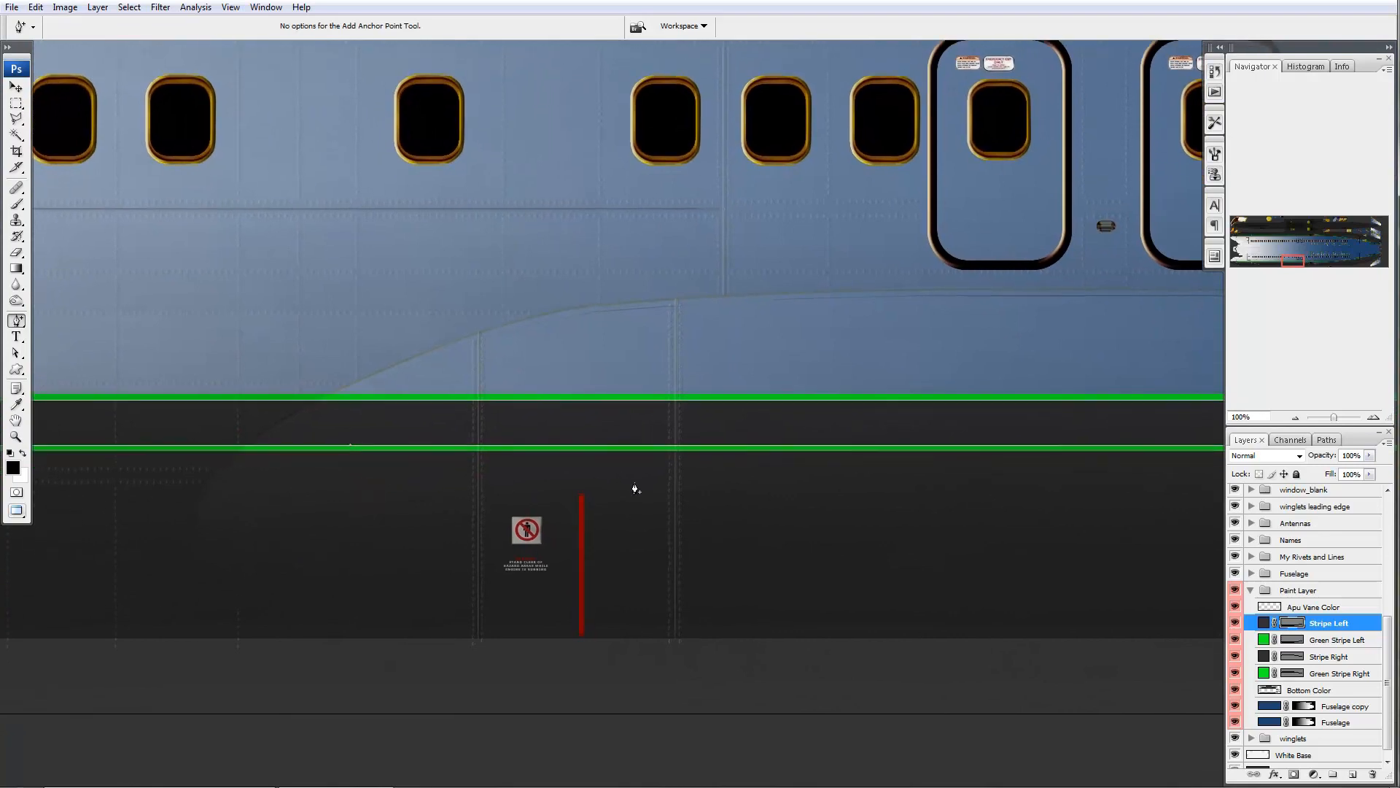
{"action": "left_click", "coordinate": [587, 450]}
{"action": "left_click", "coordinate": [593, 448], "text": "ctrl"}
{"action": "key", "text": "shift+Down"}
{"action": "key", "text": "shift+Down"}
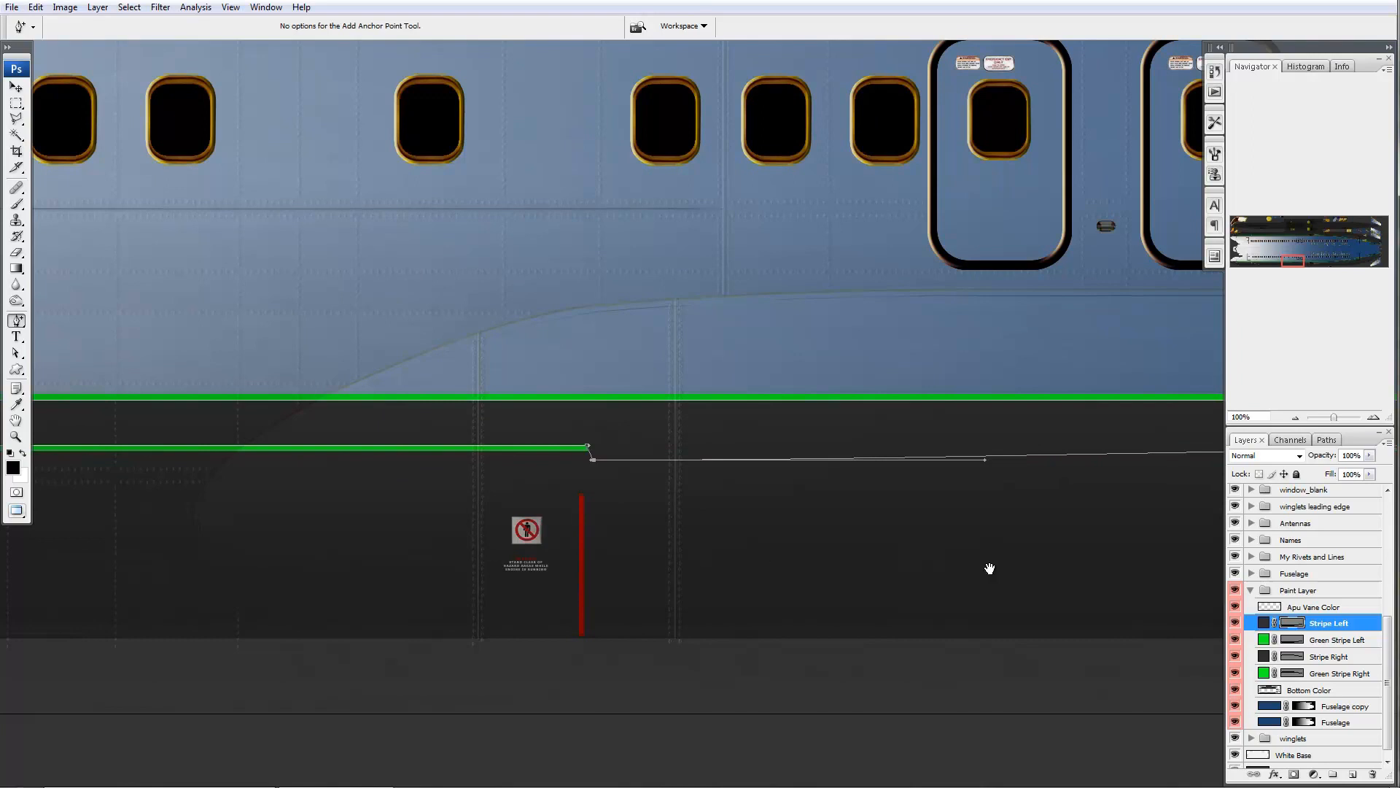
- Lower the Stripe Left anchor point at the fairing with the Direct Selection tool to level the edge, and hide the mask outline
{"action": "left_click_drag", "start_coordinate": [1151, 513], "coordinate": [583, 519]}
{"action": "left_click_drag", "start_coordinate": [935, 514], "coordinate": [565, 552]}
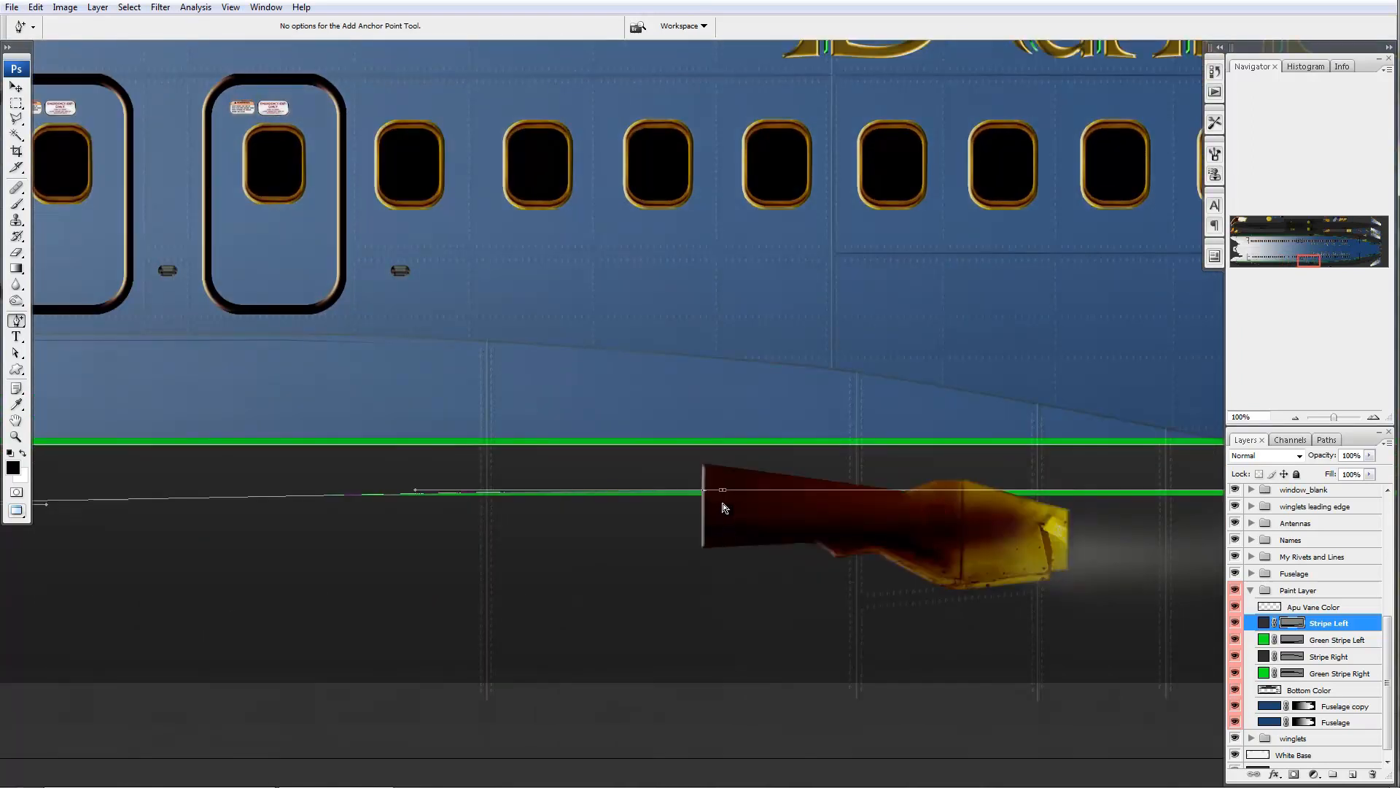
{"action": "key", "text": "a"}
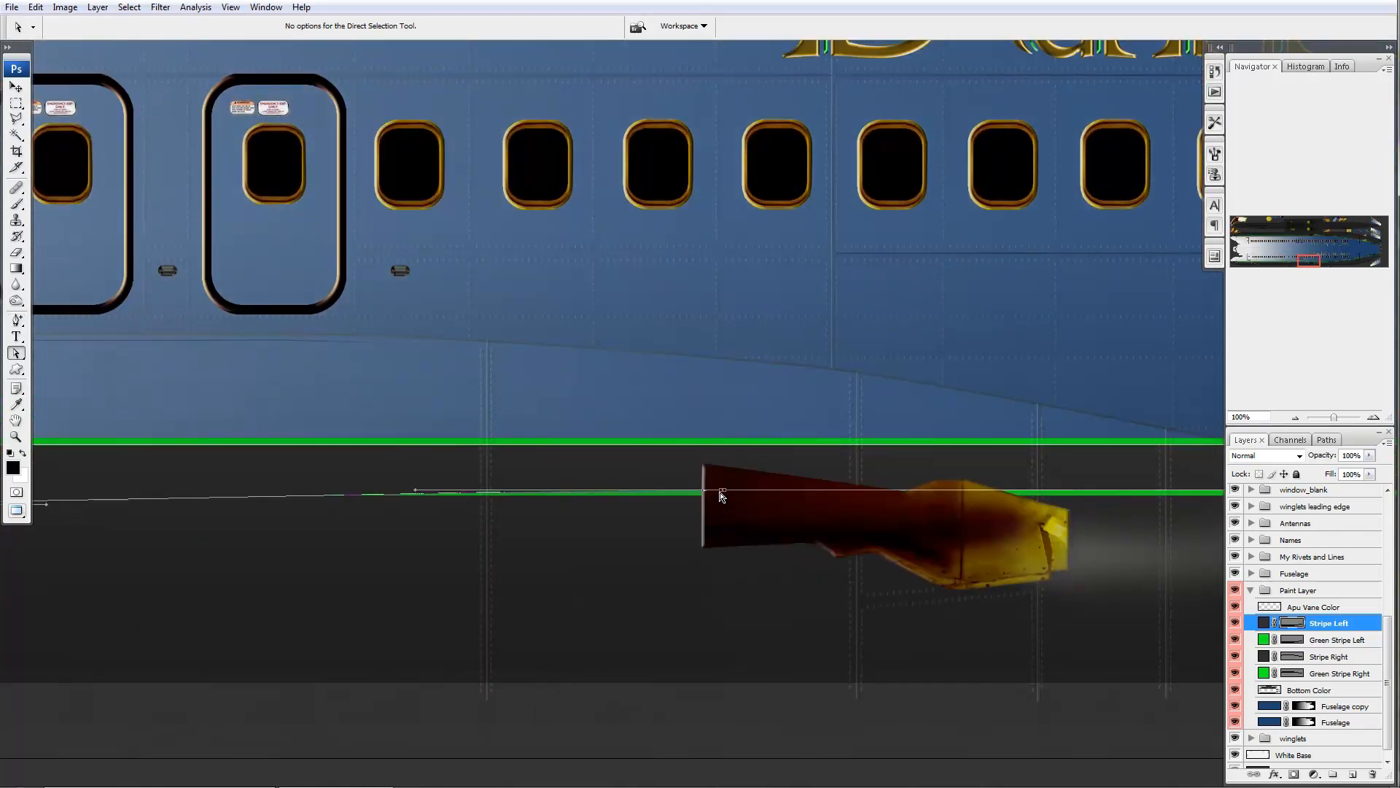
{"action": "left_click", "coordinate": [722, 491]}
{"action": "key", "text": "shift+Down"}
{"action": "key", "text": "shift+Down"}
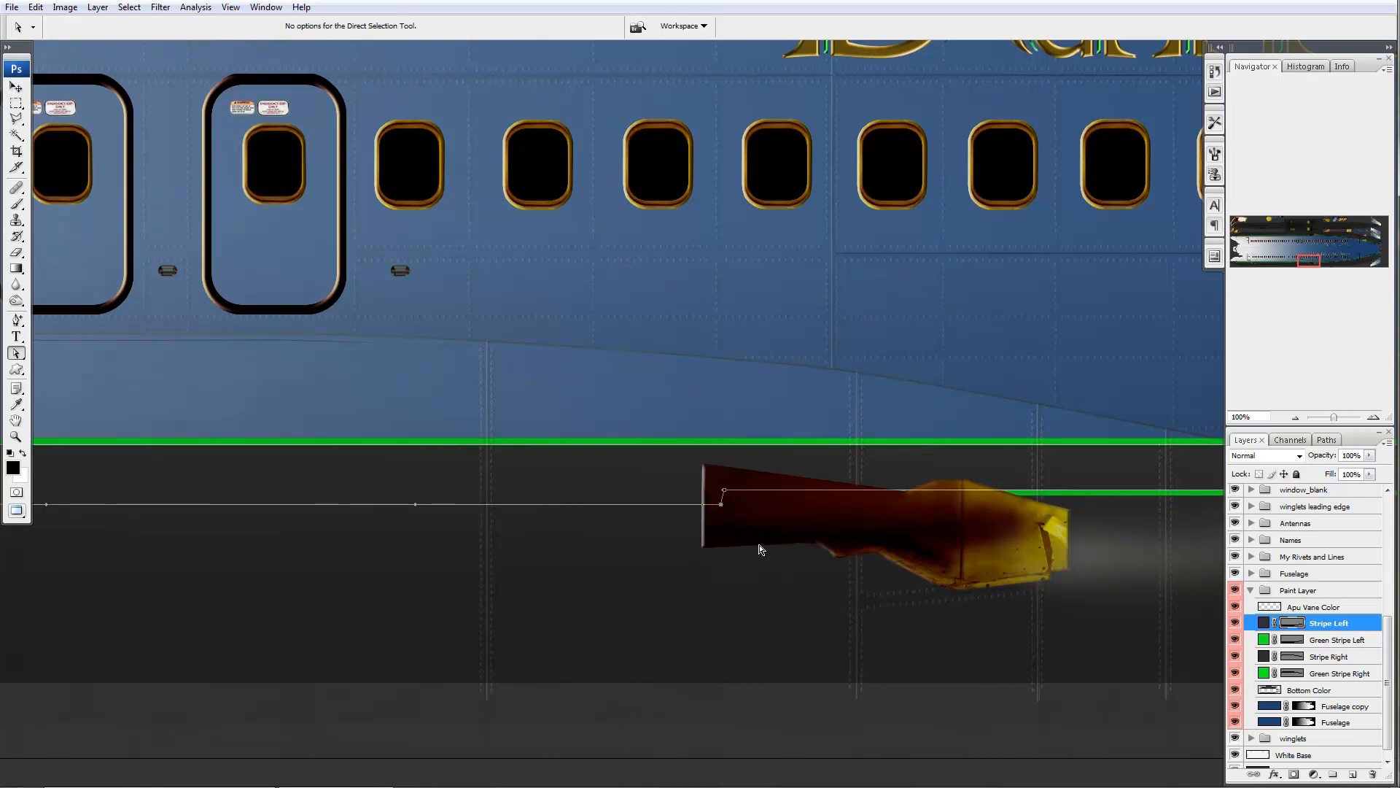
{"action": "left_click", "coordinate": [1298, 625]}
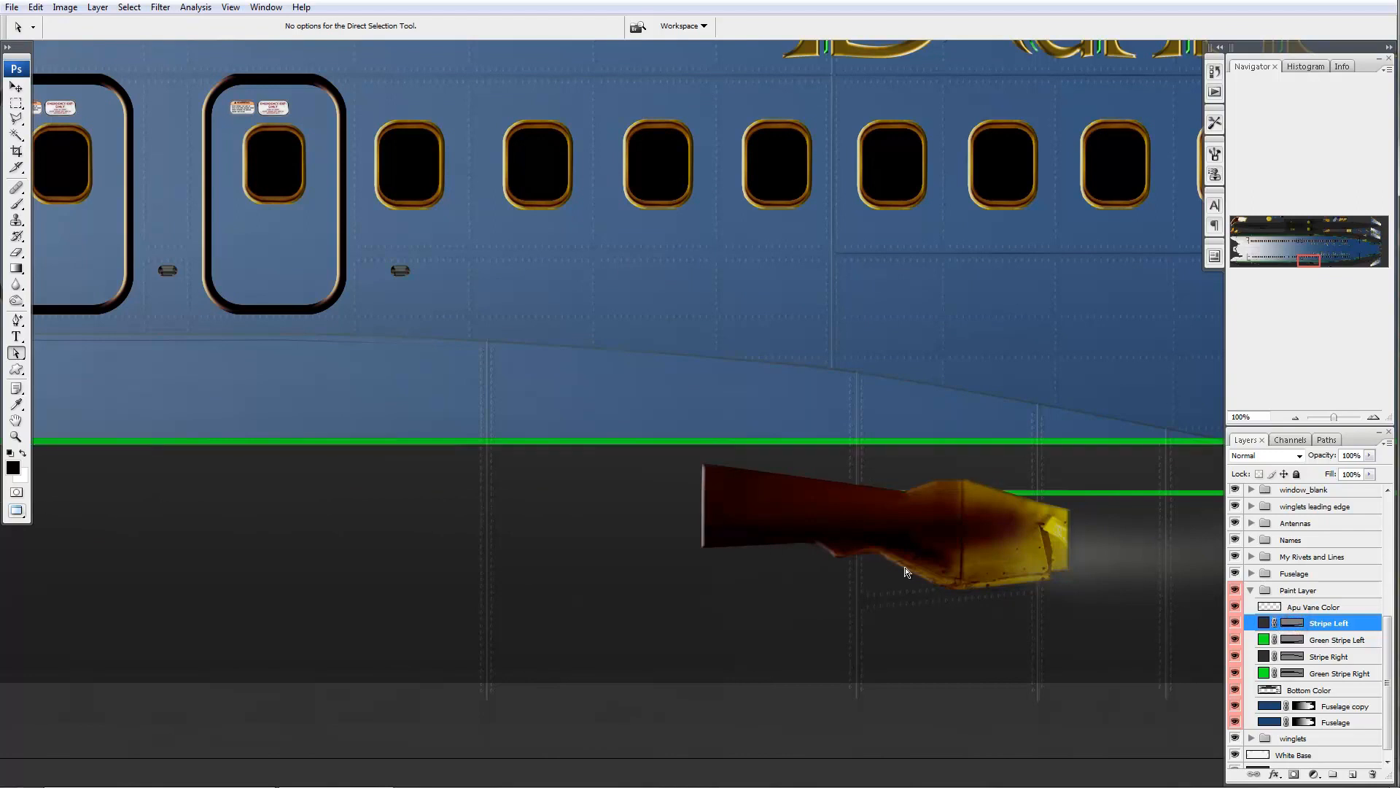
- Leave full screen, switch to the Untitled-1 document, show the FWD Line Left layer, and hide and collapse the Belly Line group
{"action": "key", "text": "f"}
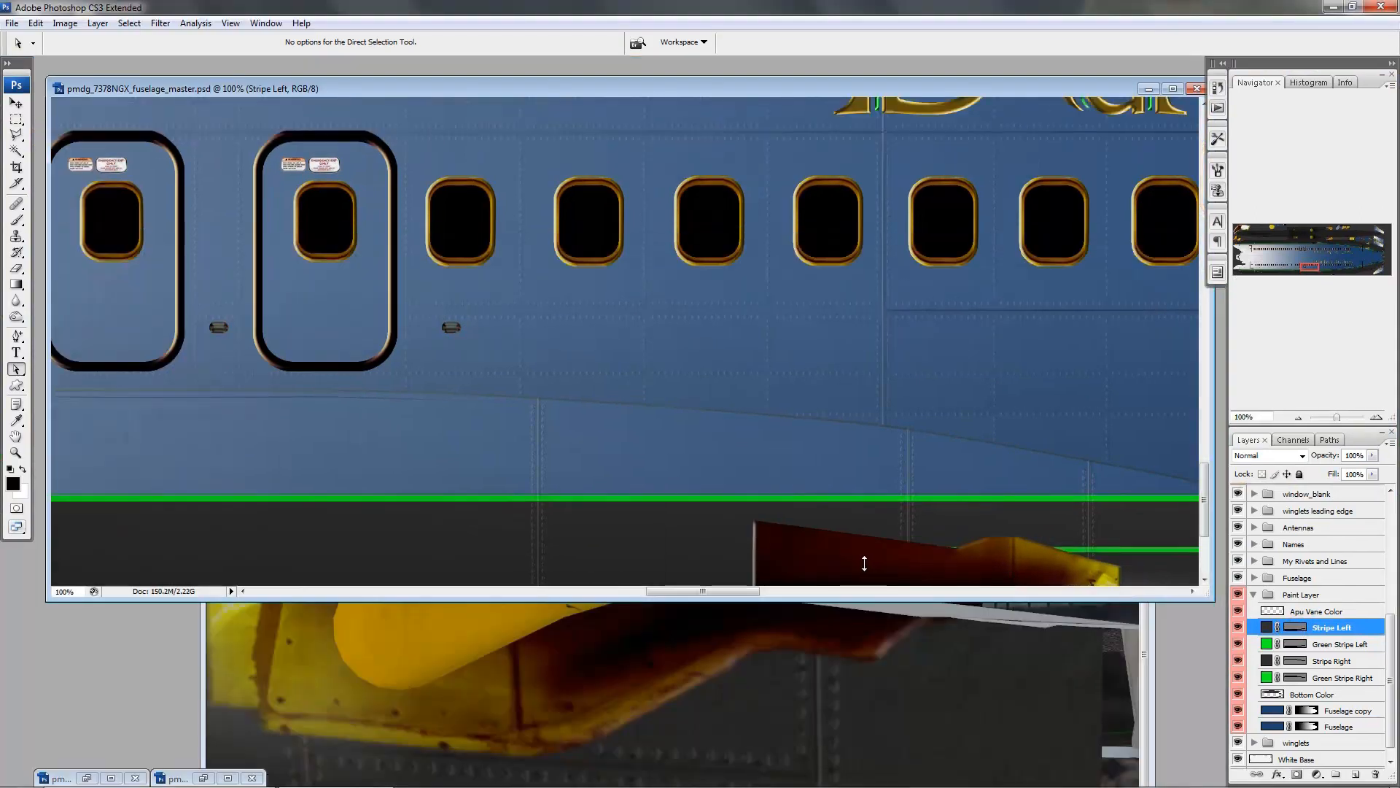
{"action": "left_click", "coordinate": [1145, 658]}
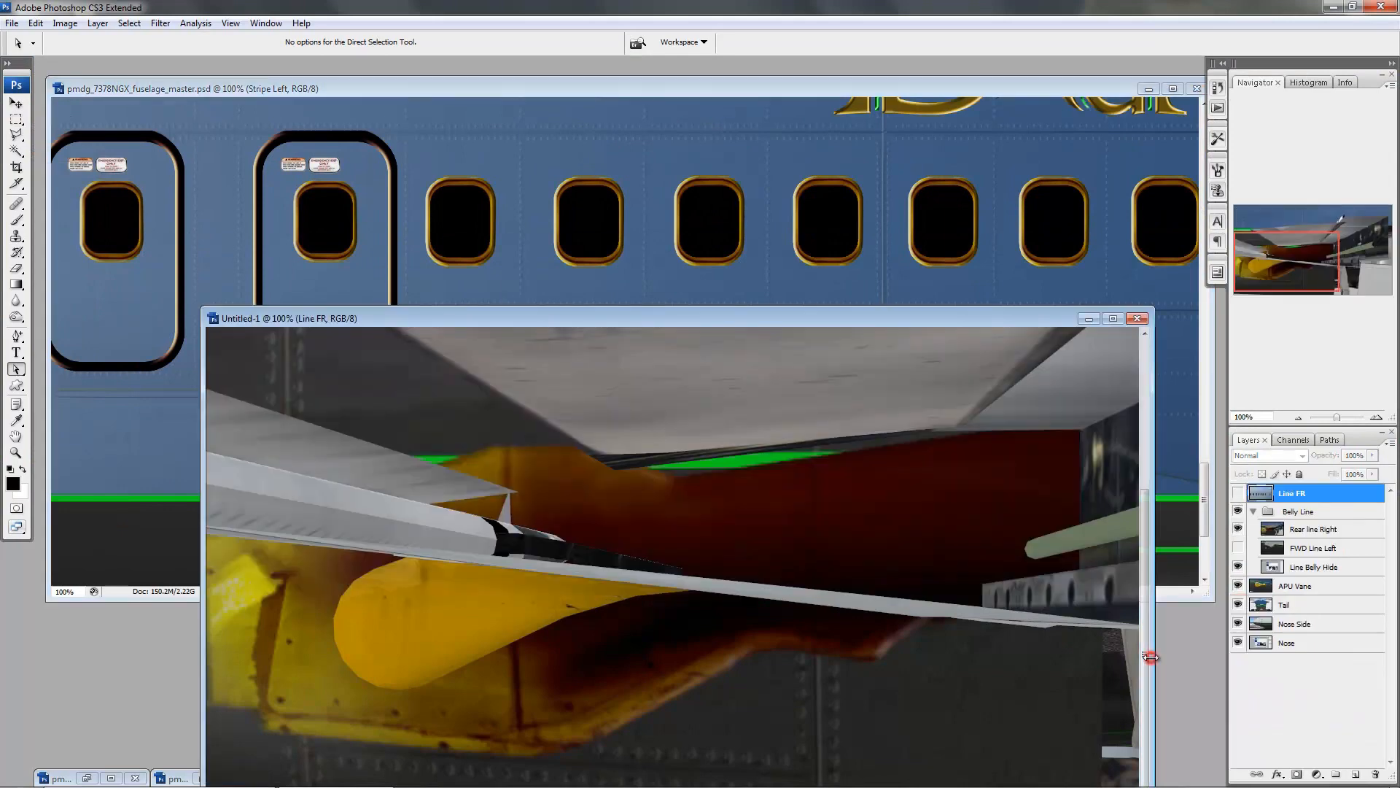
{"action": "left_click", "coordinate": [1238, 548]}
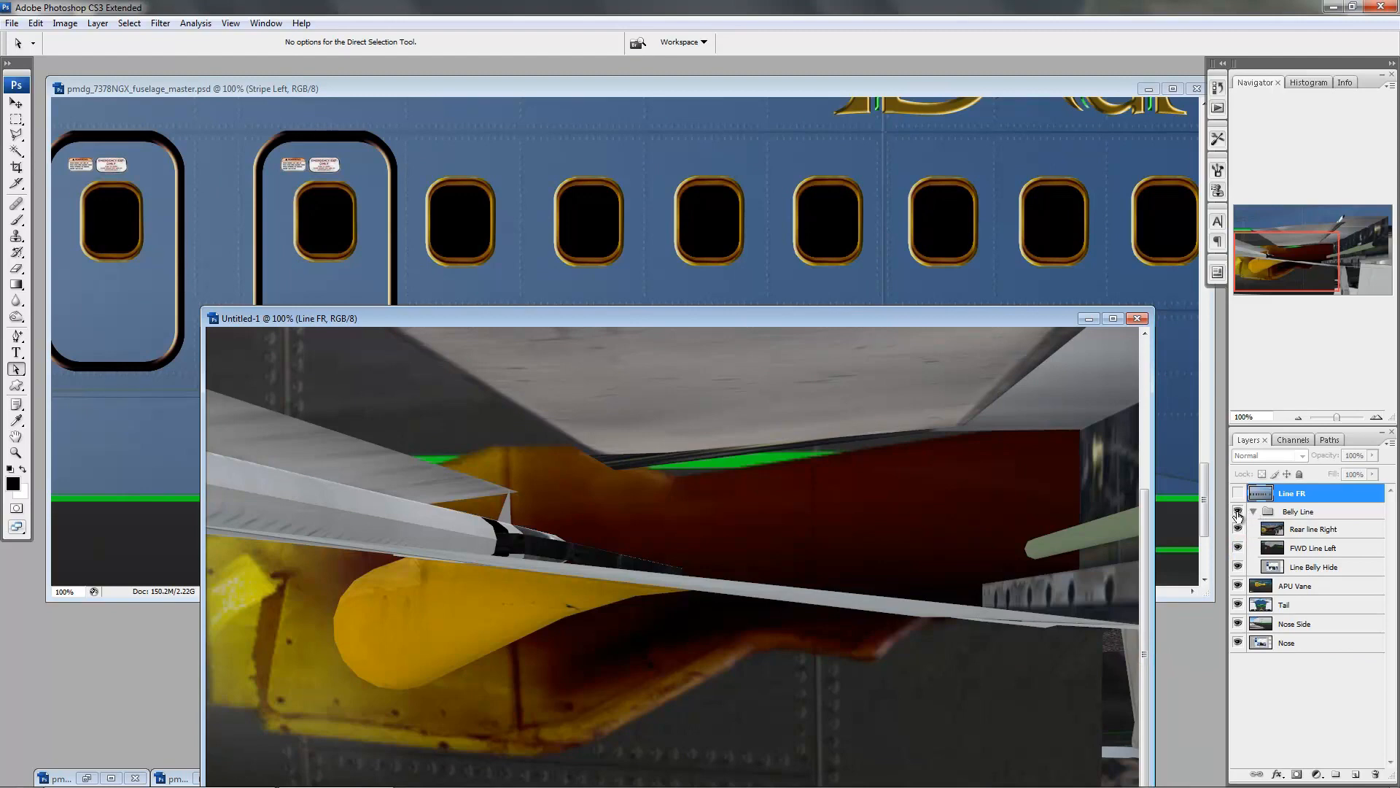
{"action": "left_click", "coordinate": [1237, 512]}
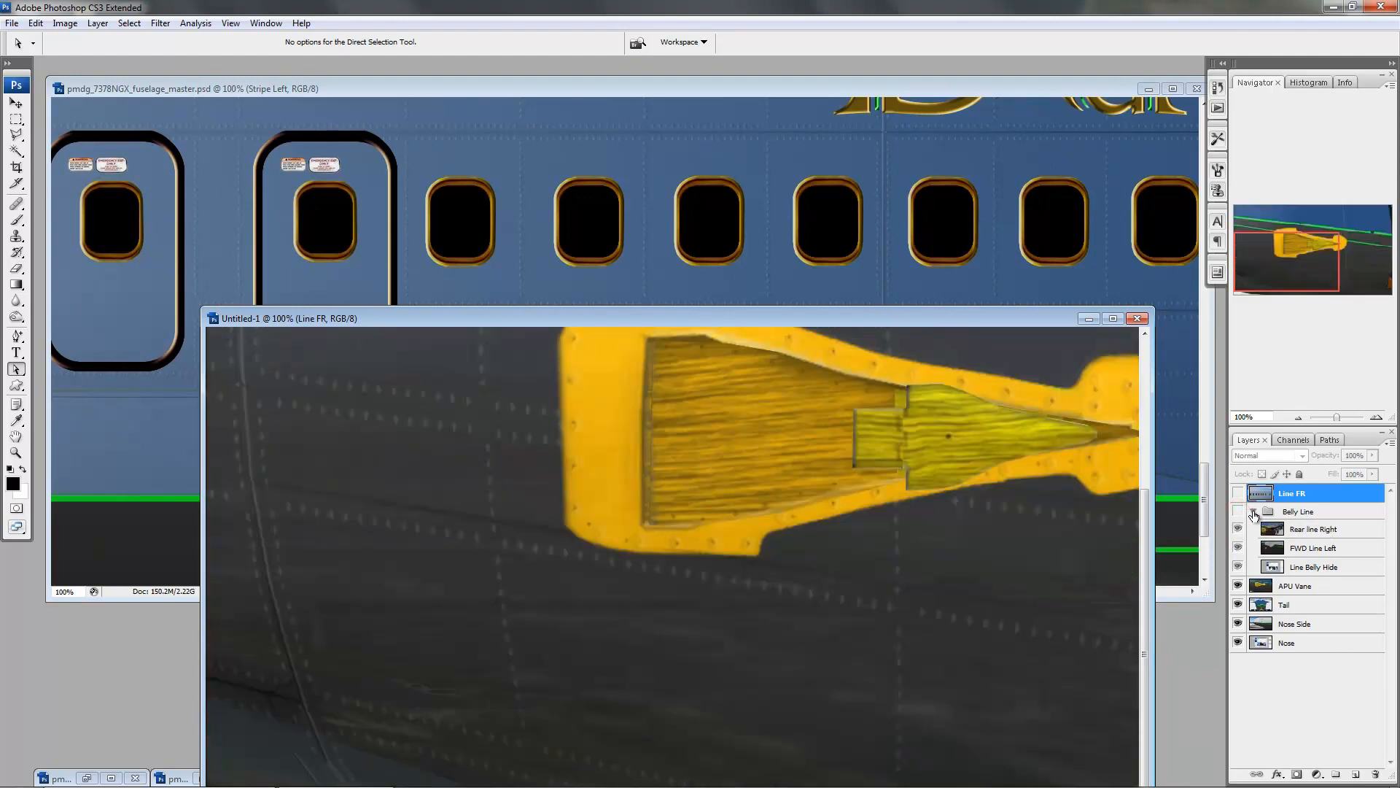
{"action": "left_click", "coordinate": [1253, 512]}
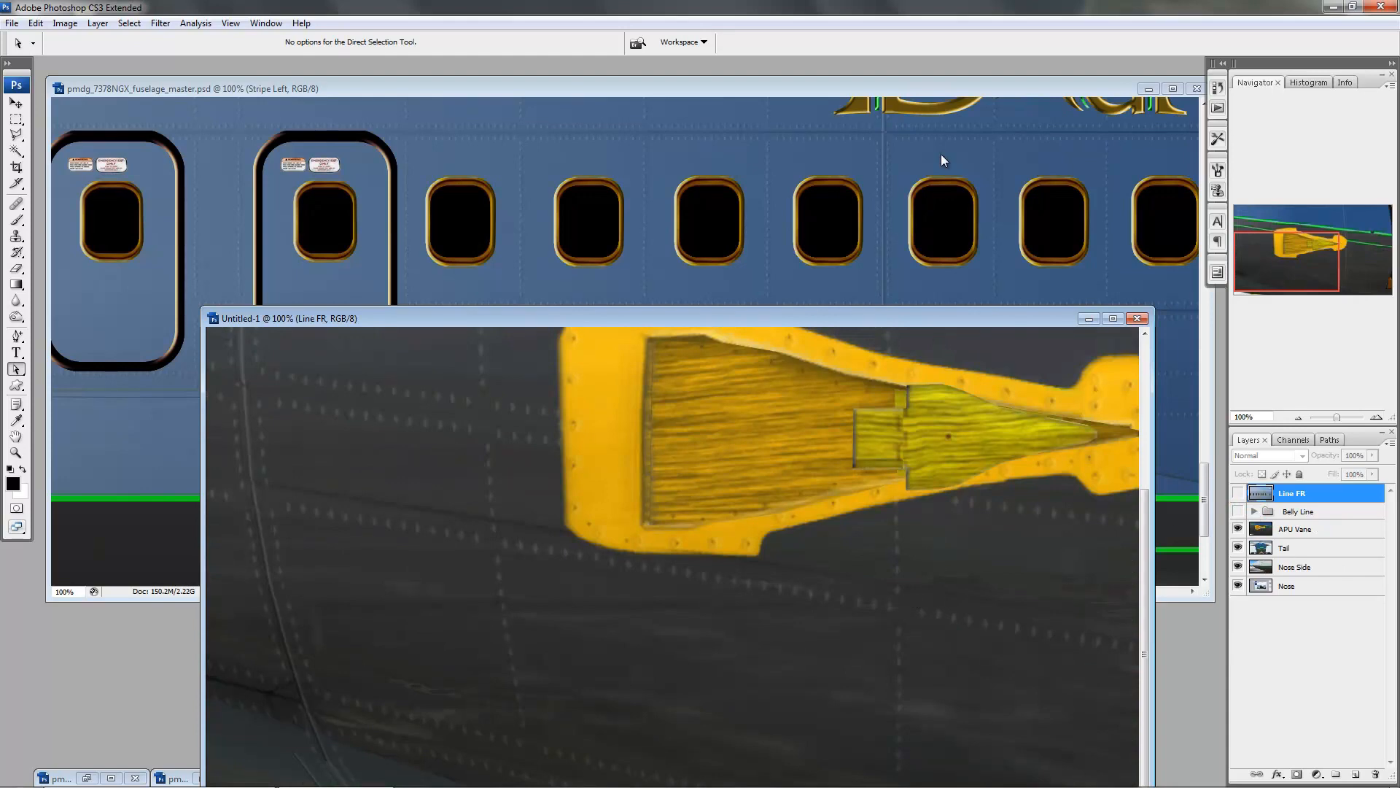
- Return to the fuselage master, bring up the APU vane artwork near the tail, and expand the general weather group down to the dirt and streaks layers
{"action": "left_click", "coordinate": [943, 90]}
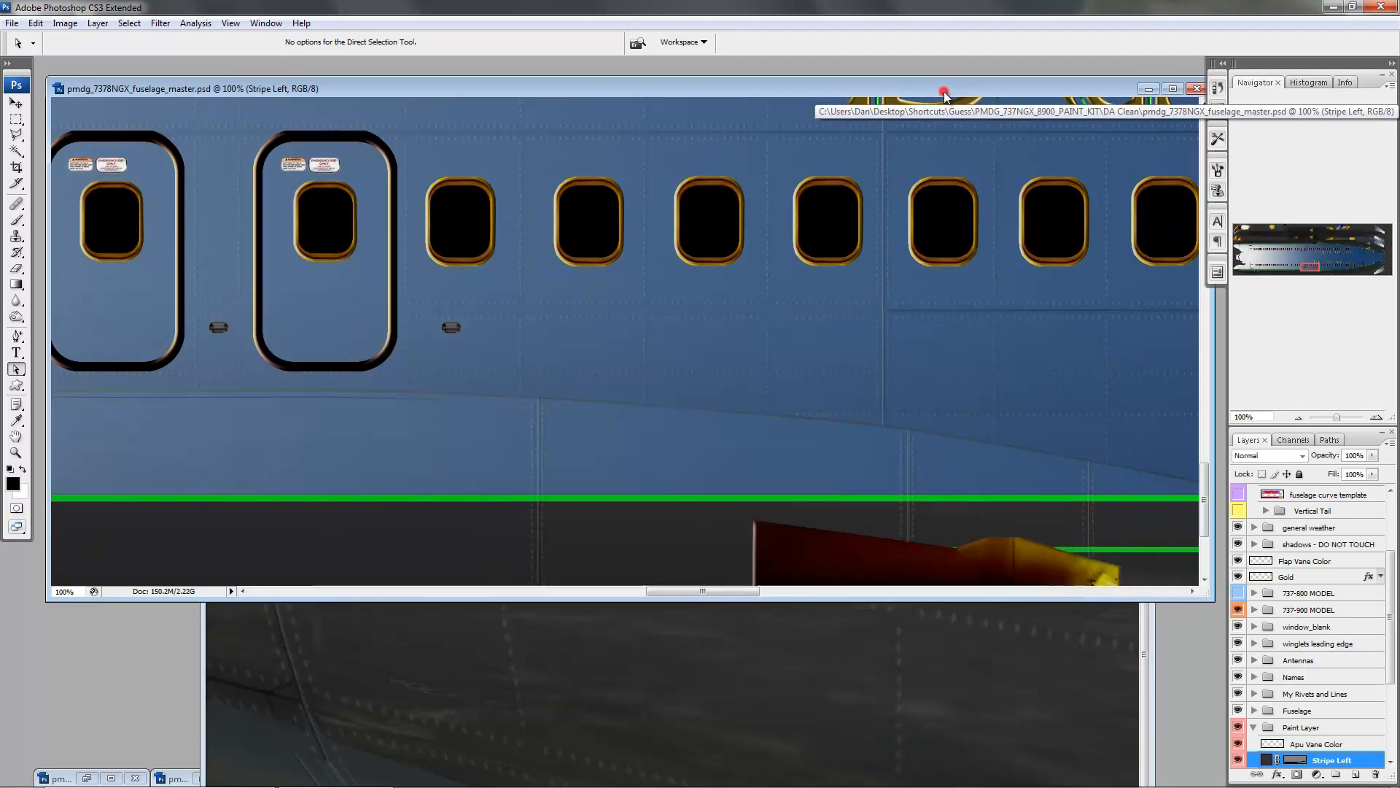
{"action": "left_click", "coordinate": [1335, 246]}
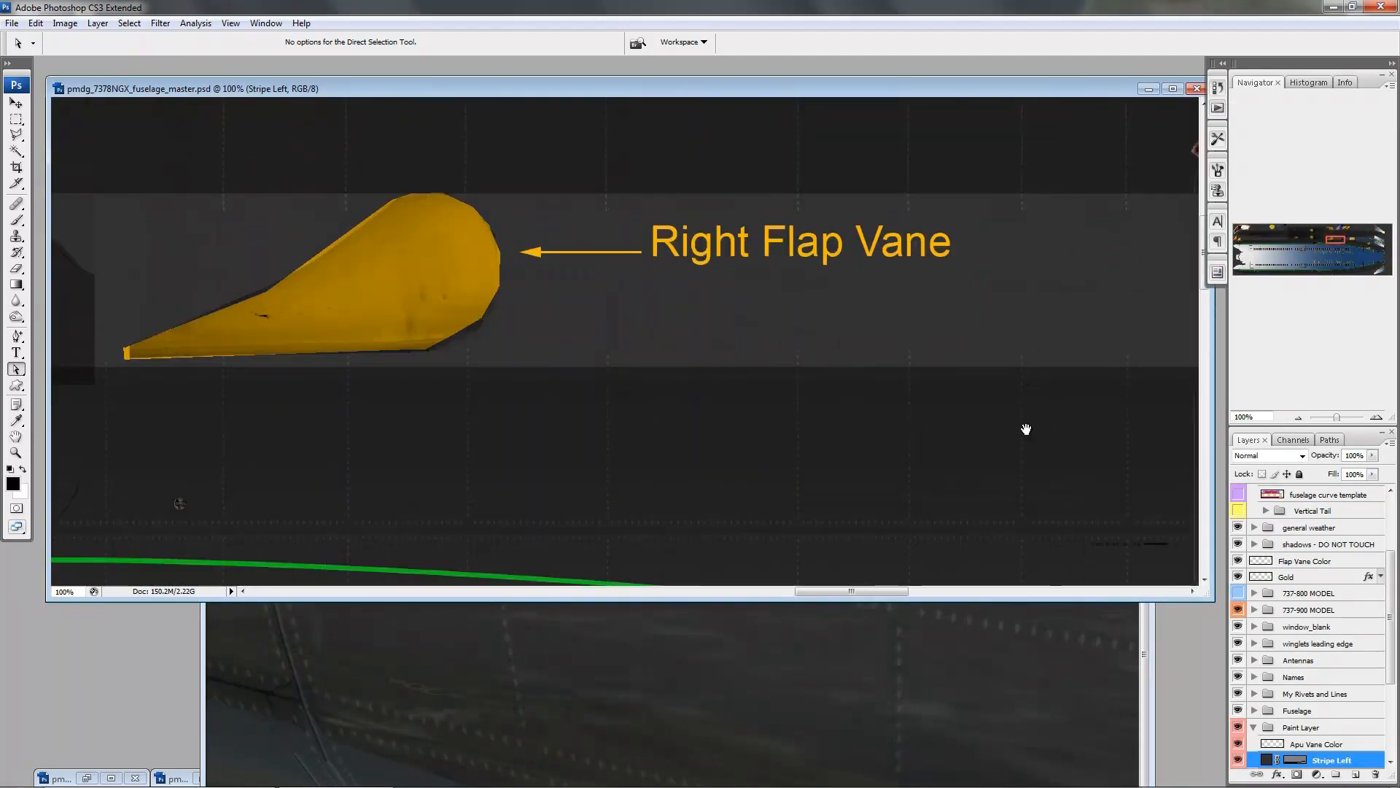
{"action": "left_click", "coordinate": [1370, 253]}
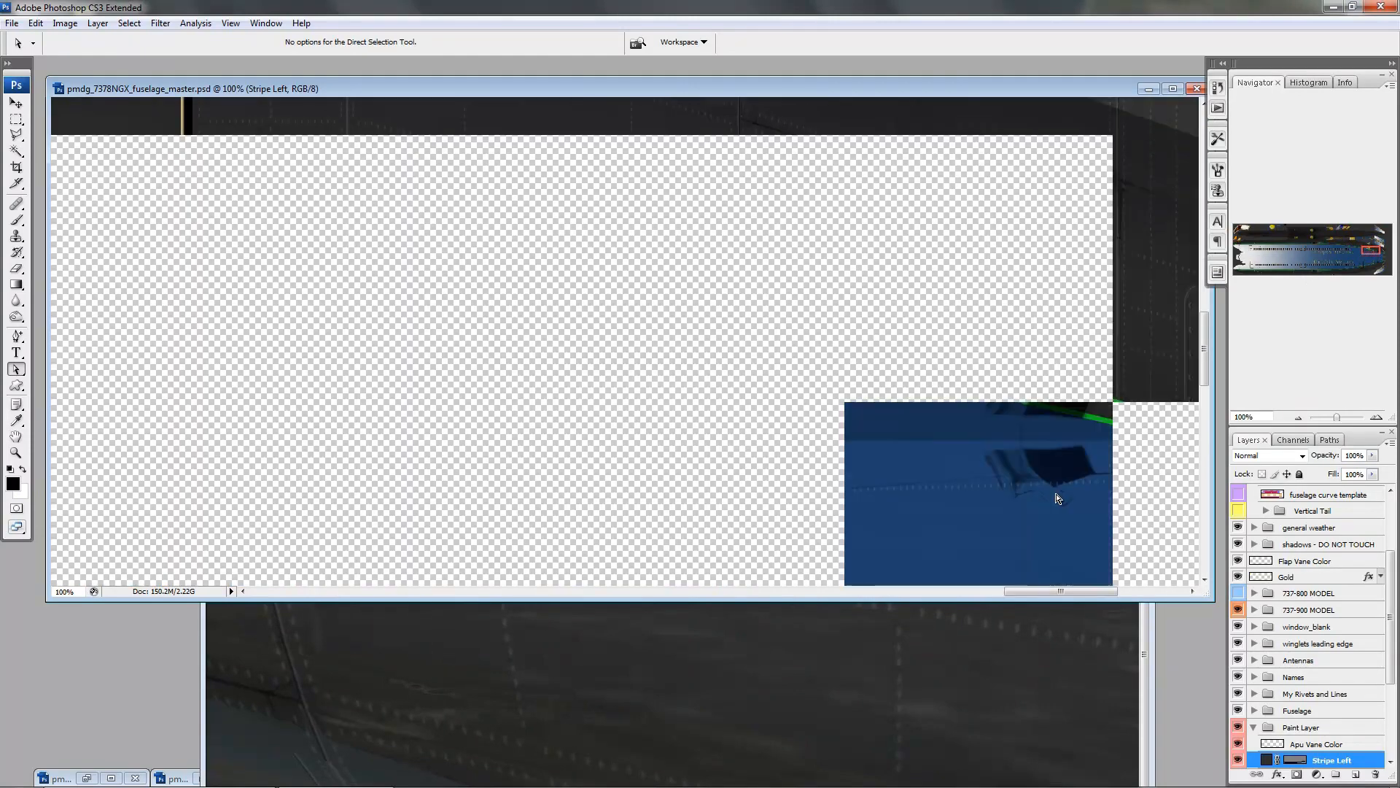
{"action": "left_click_drag", "start_coordinate": [727, 406], "coordinate": [798, 490]}
{"action": "mouse_move", "coordinate": [840, 323]}
{"action": "left_mouse_down"}
{"action": "mouse_move", "coordinate": [825, 369]}
{"action": "mouse_move", "coordinate": [849, 339]}
{"action": "left_mouse_up"}
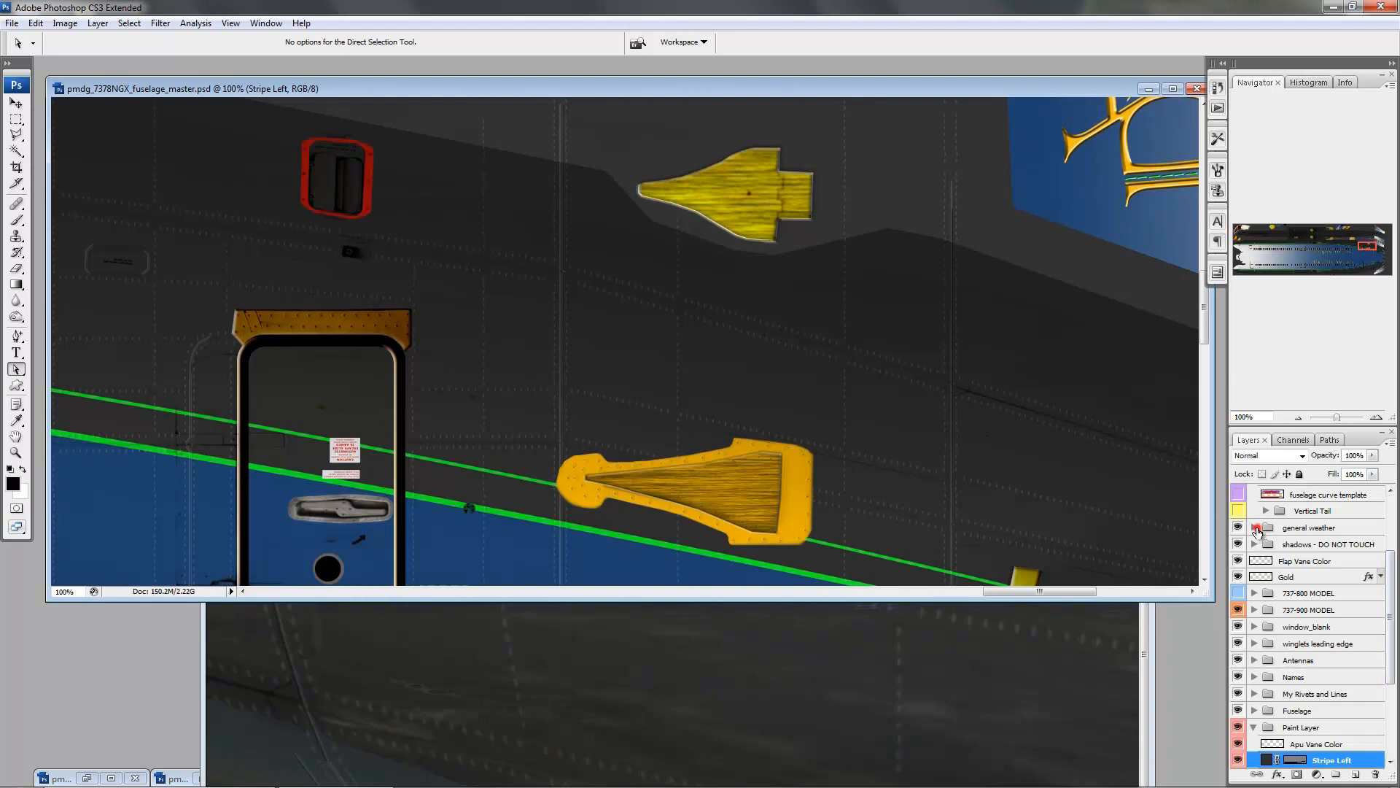
{"action": "left_click", "coordinate": [1255, 528]}
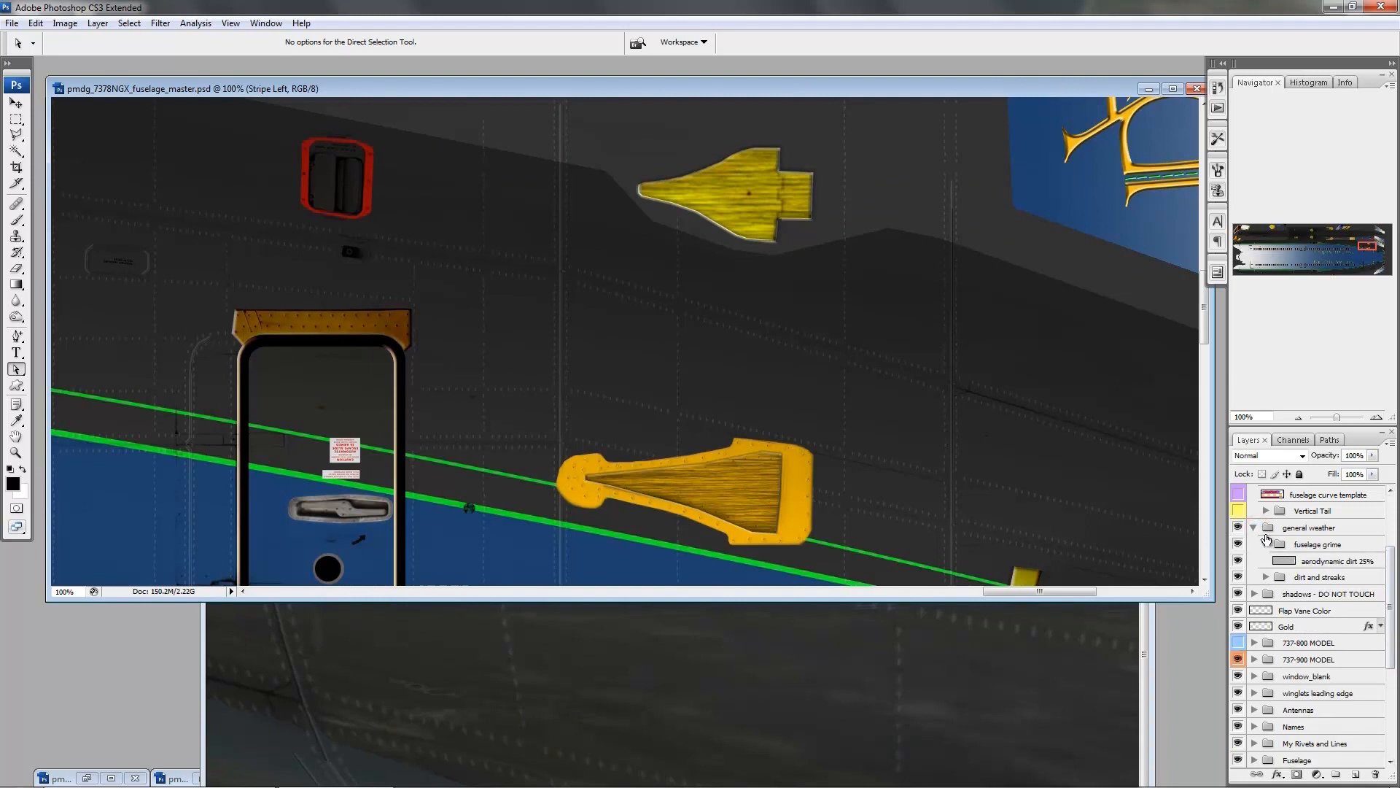
{"action": "left_click", "coordinate": [1265, 577]}
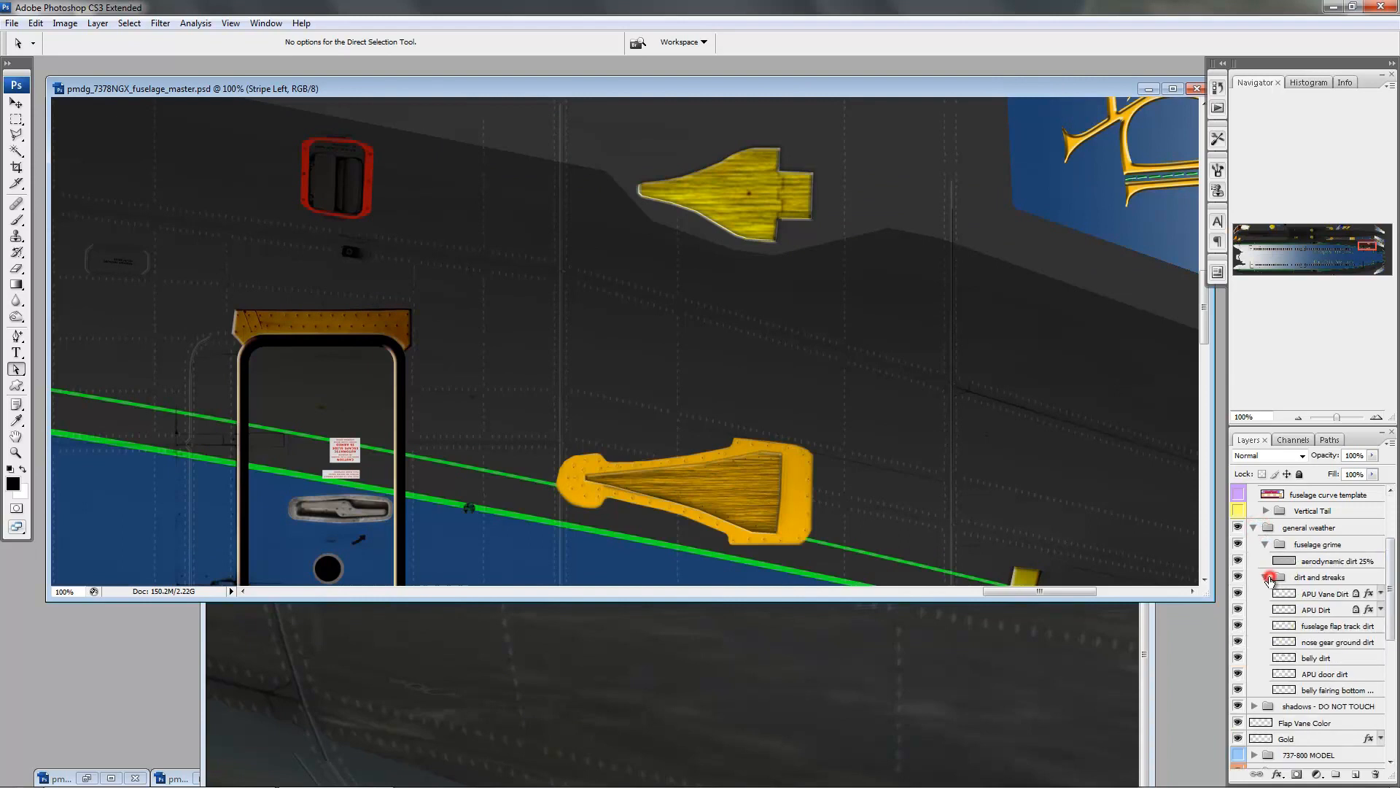
- Check the APU Dirt layer by toggling its visibility and reduce its opacity to 21%
{"action": "left_click", "coordinate": [1325, 594]}
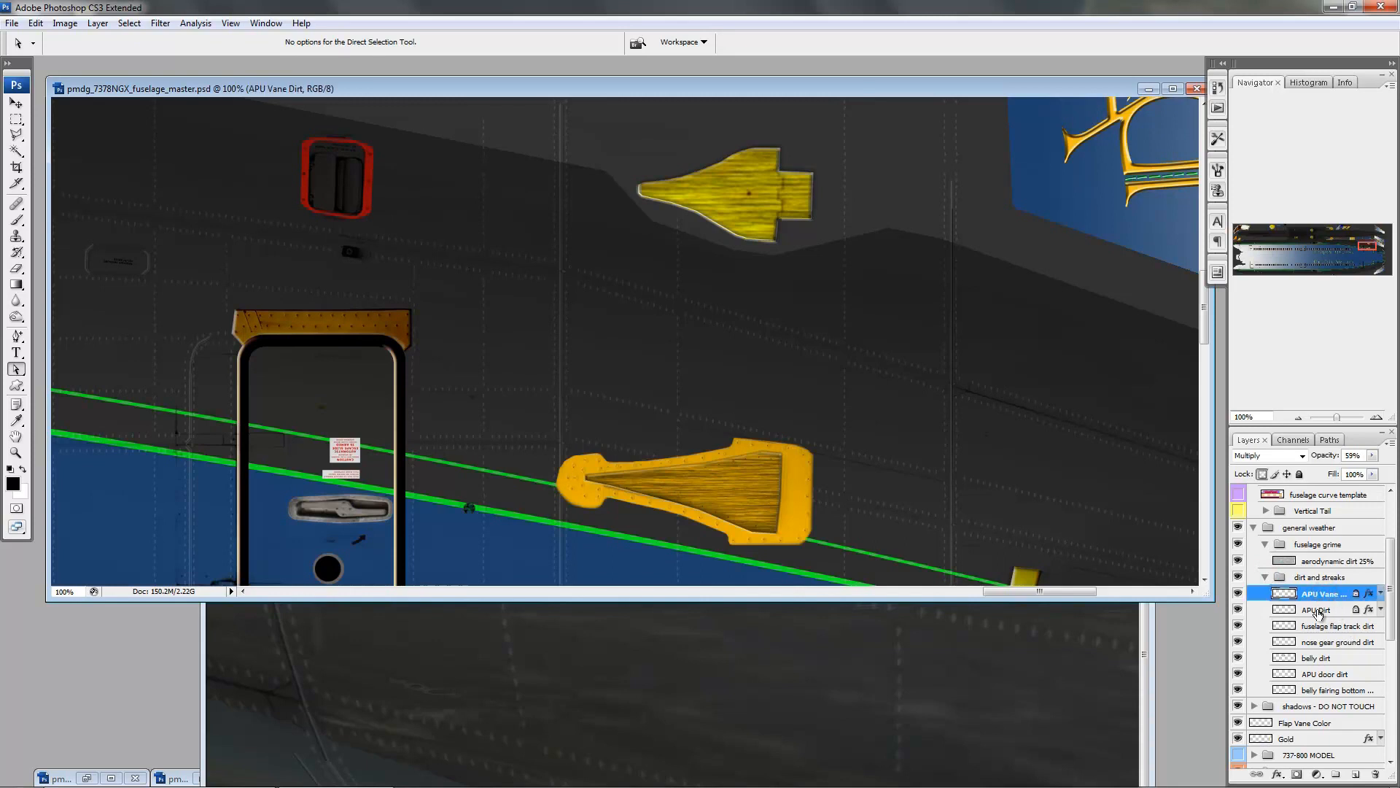
{"action": "left_click", "coordinate": [1320, 611]}
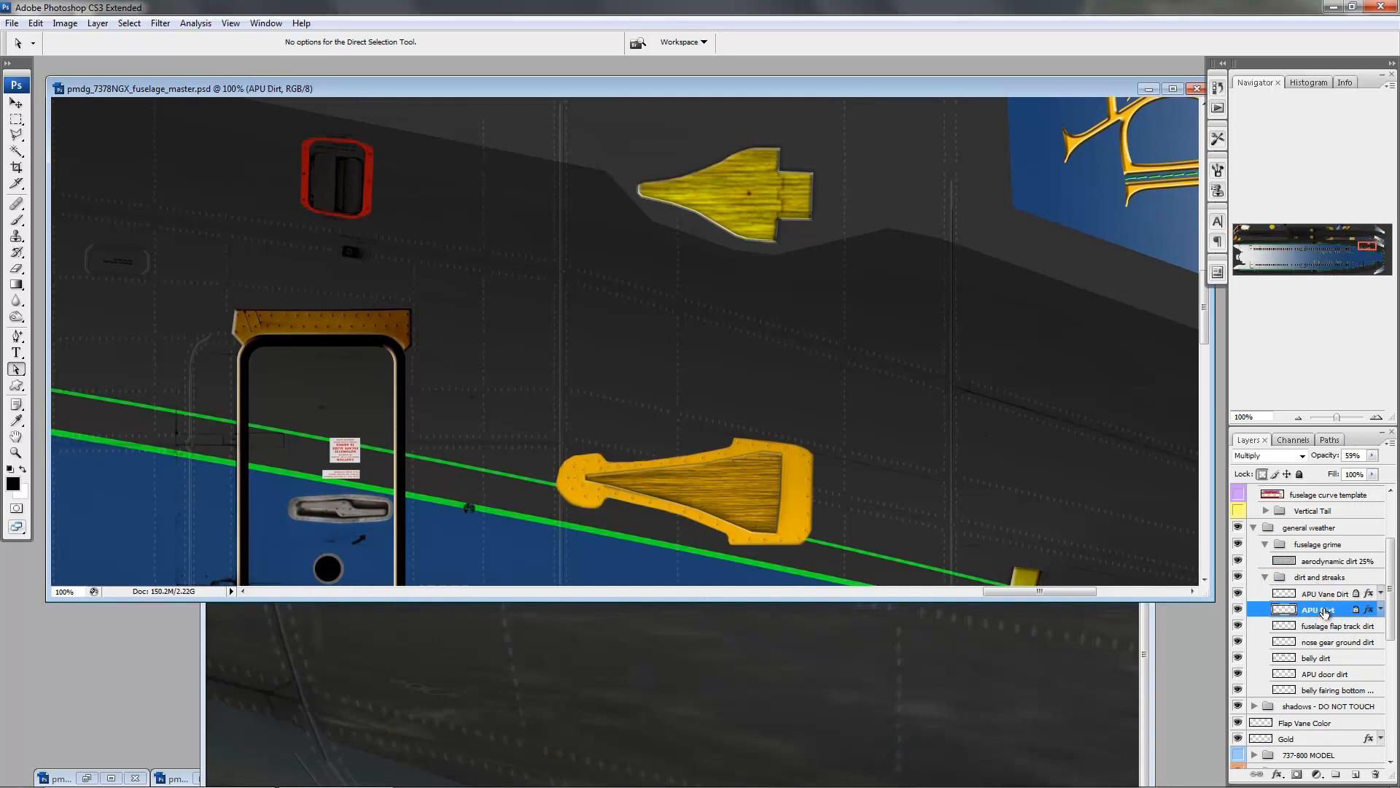
{"action": "left_click", "coordinate": [1238, 610]}
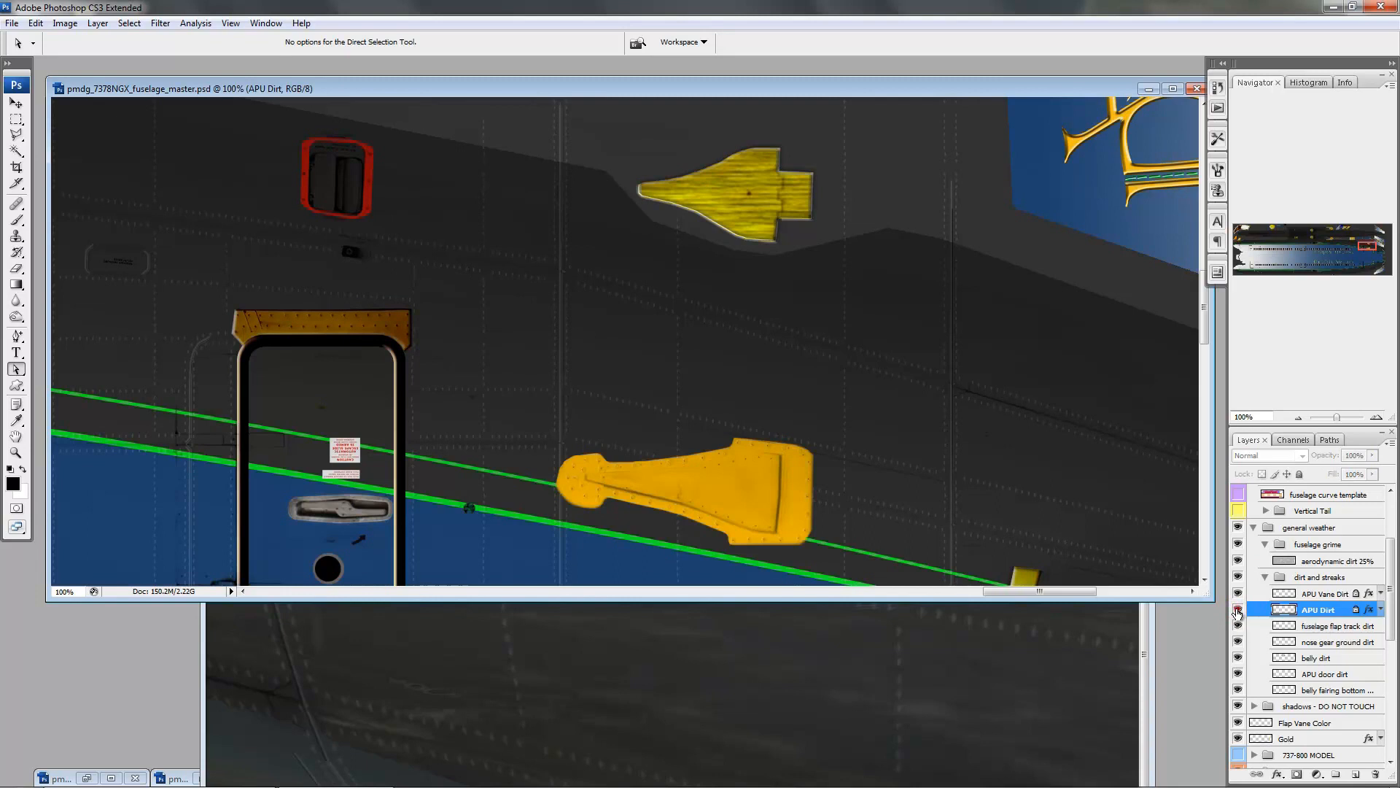
{"action": "left_click", "coordinate": [1238, 609]}
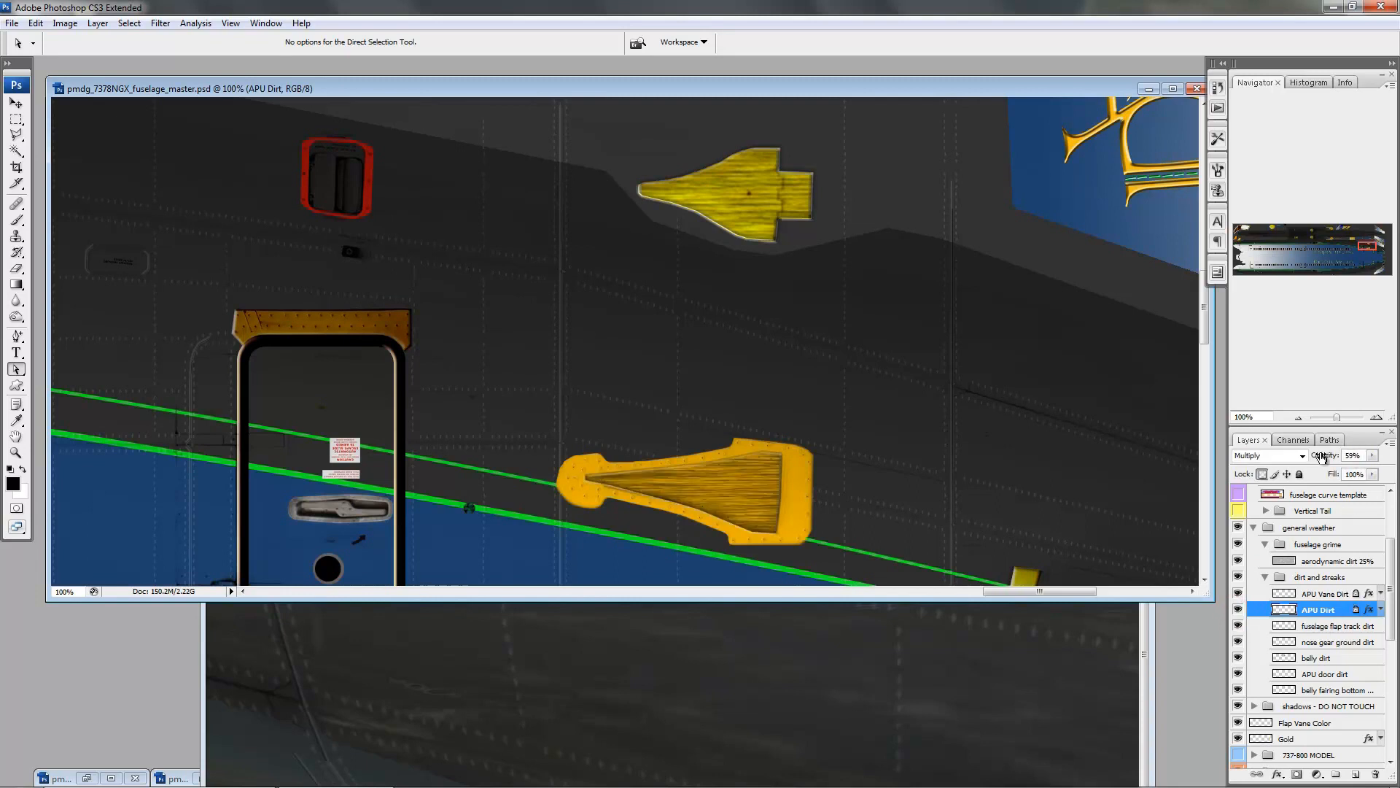
{"action": "left_click_drag", "start_coordinate": [1322, 456], "coordinate": [1298, 460]}
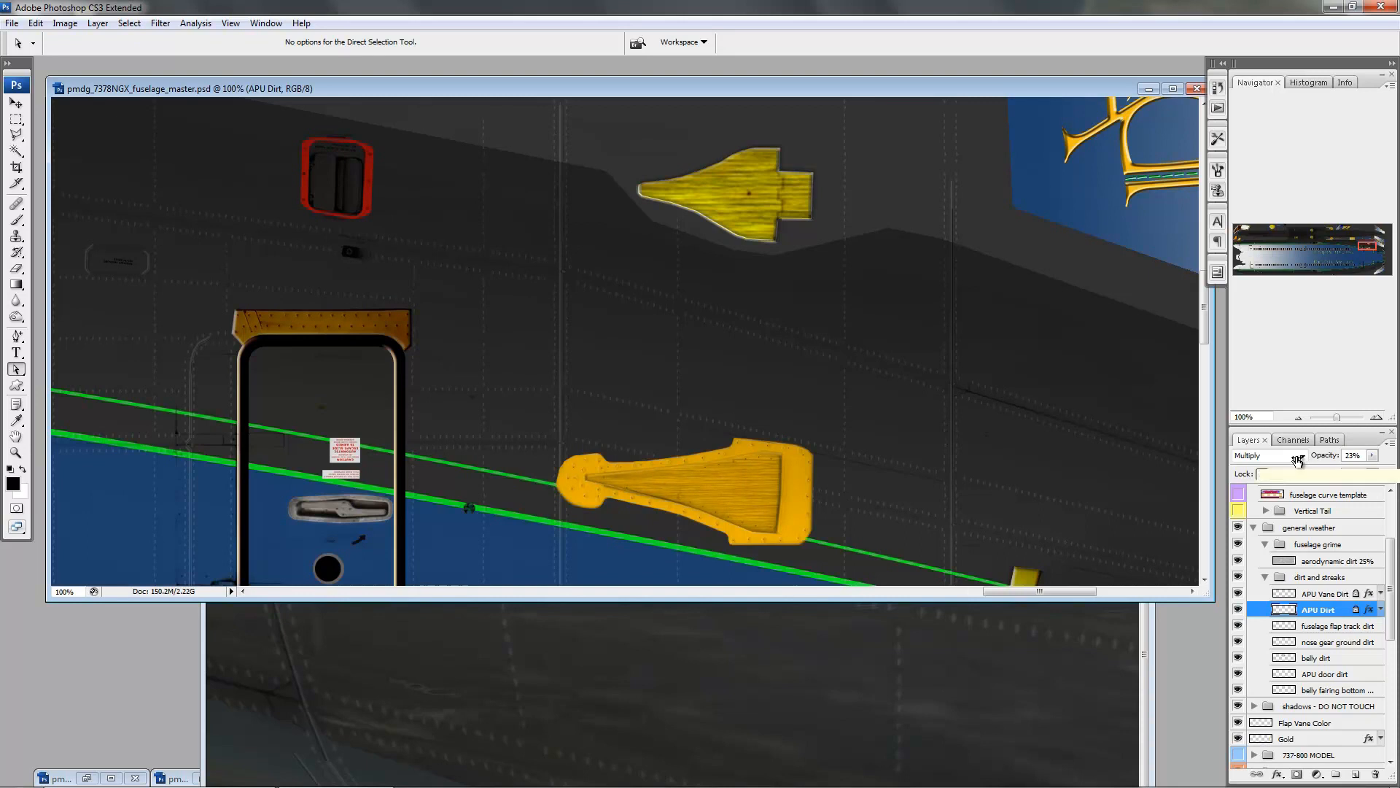
{"action": "left_click_drag", "start_coordinate": [1297, 459], "coordinate": [1294, 460]}
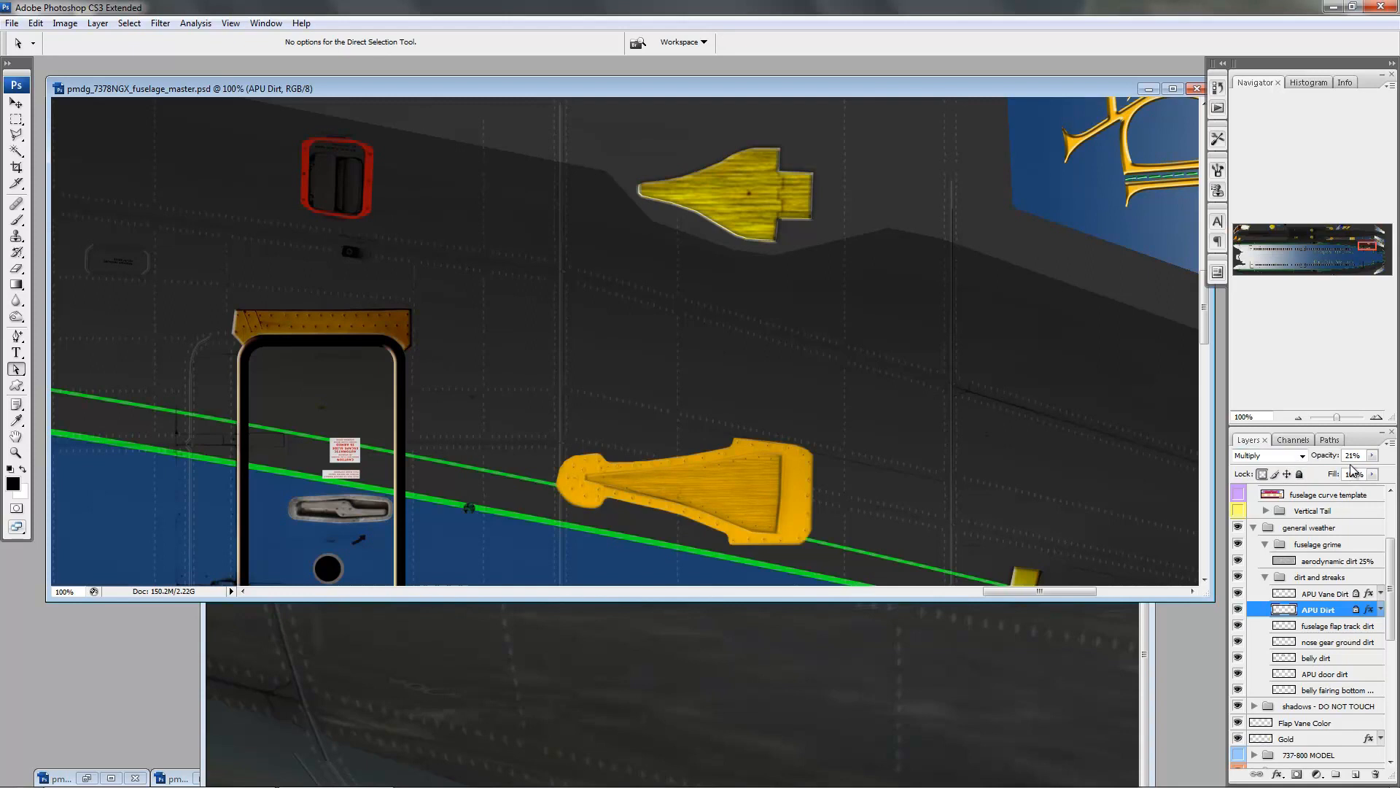
- Set the APU Vane Dirt layer's opacity to 21%
{"action": "left_click", "coordinate": [1316, 597]}
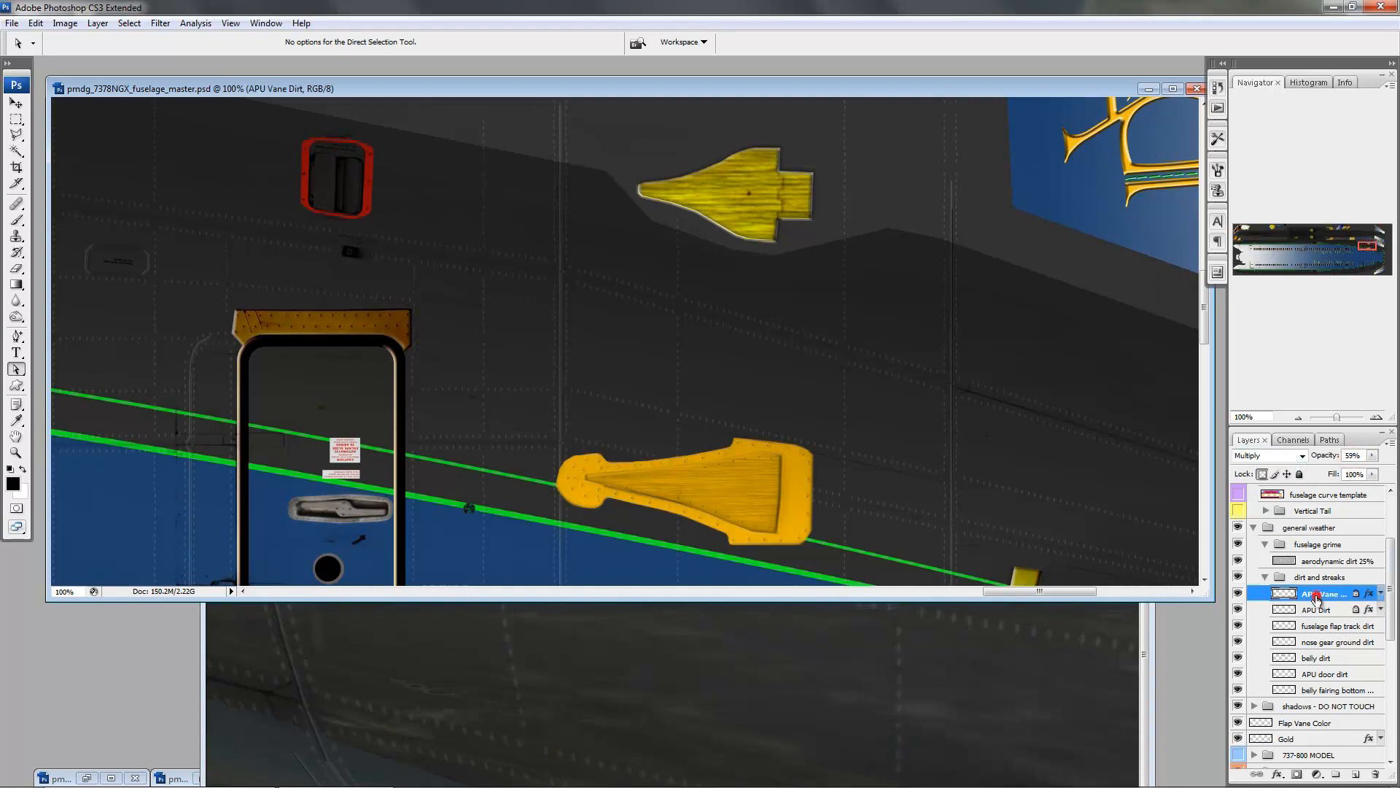
{"action": "left_click", "coordinate": [1352, 455]}
{"action": "type", "text": "21"}
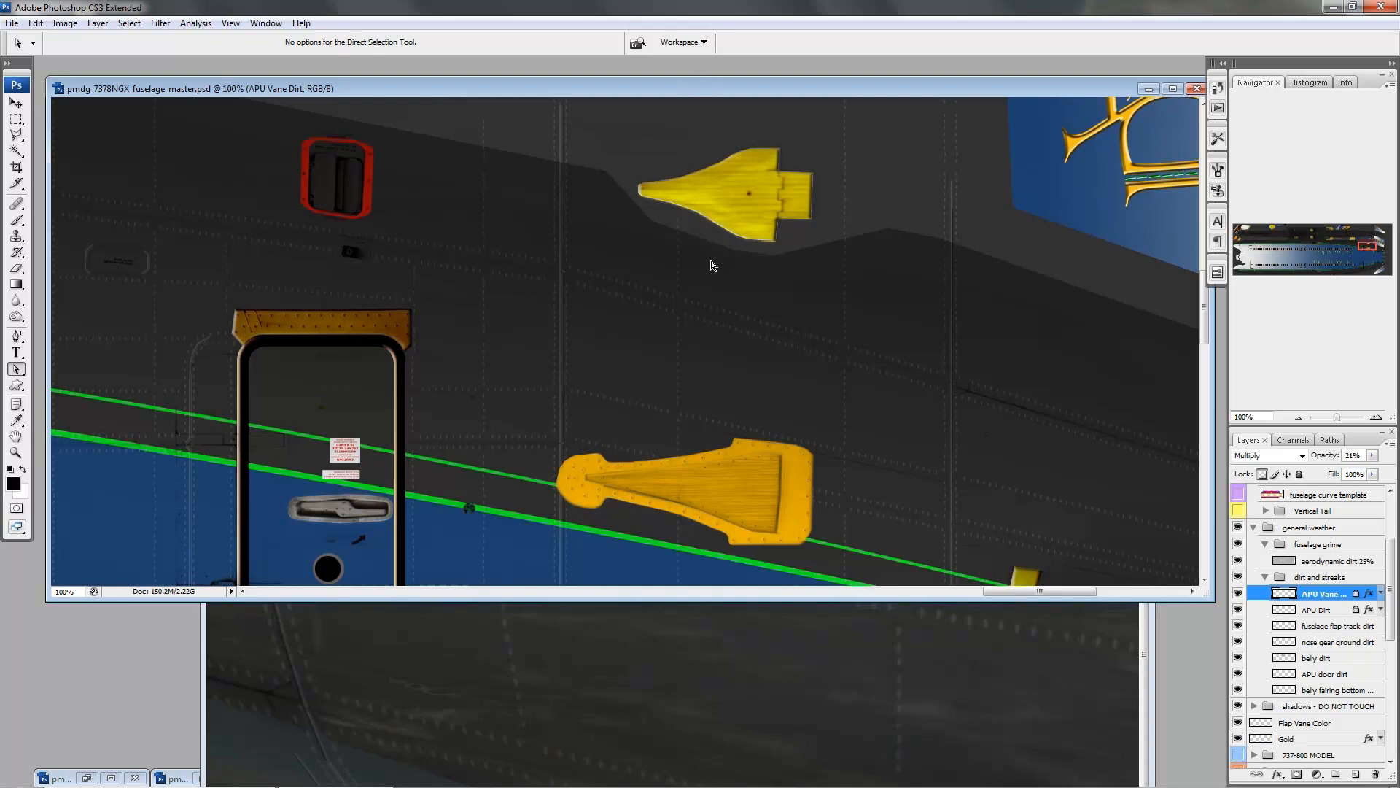
- Erase the APU Vane Dirt shading along the edges of the yellow vane with a soft 35 px eraser brush
{"action": "key", "text": "e"}
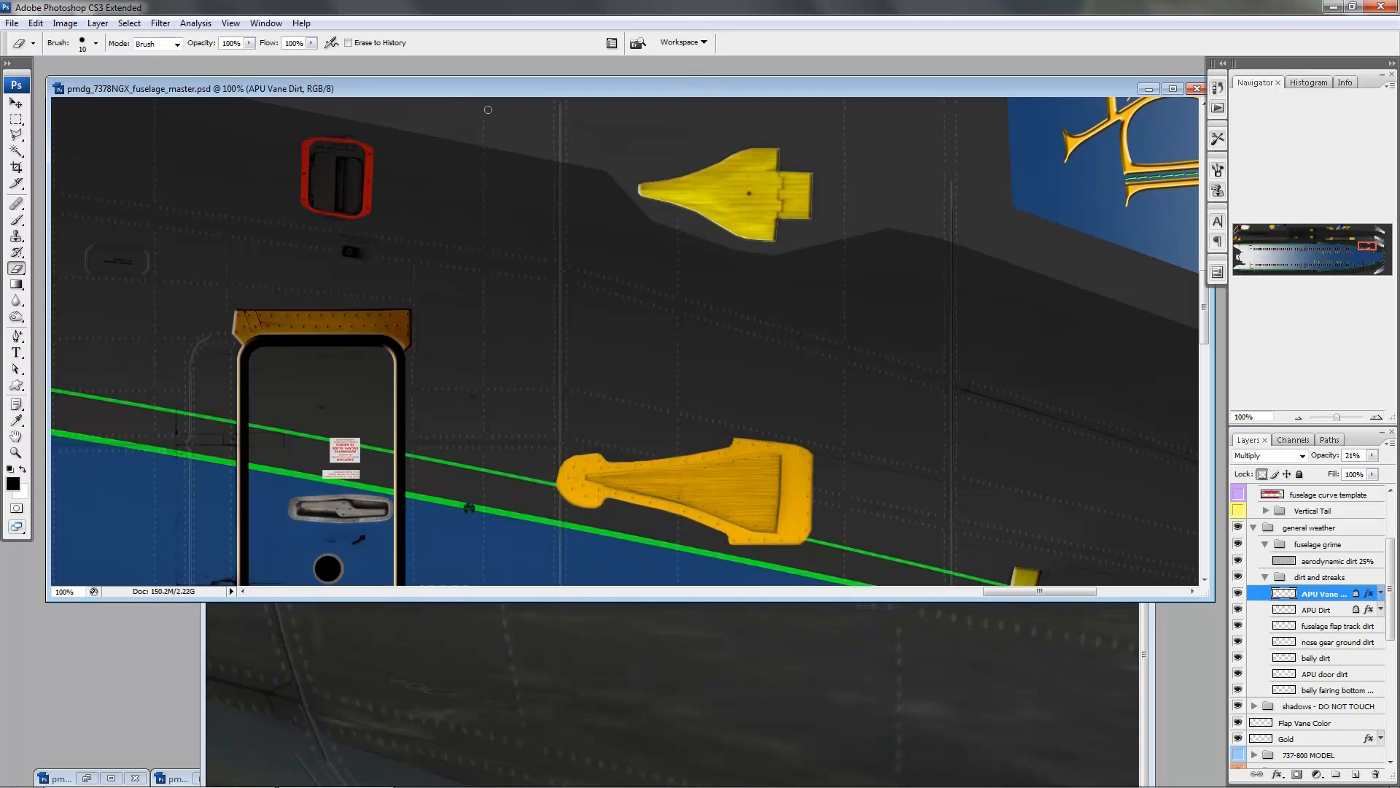
{"action": "left_click", "coordinate": [95, 44]}
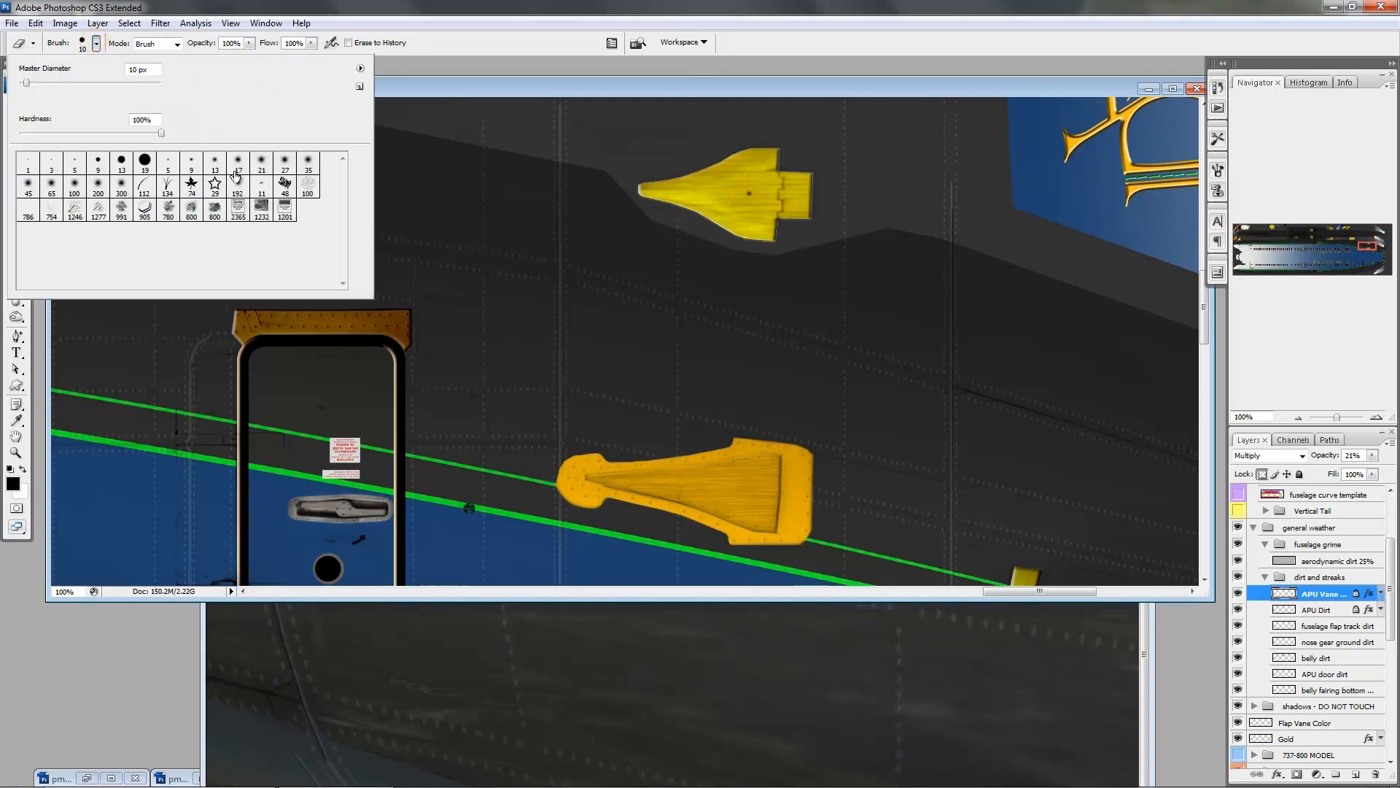
{"action": "left_click", "coordinate": [310, 162]}
{"action": "left_click", "coordinate": [629, 130]}
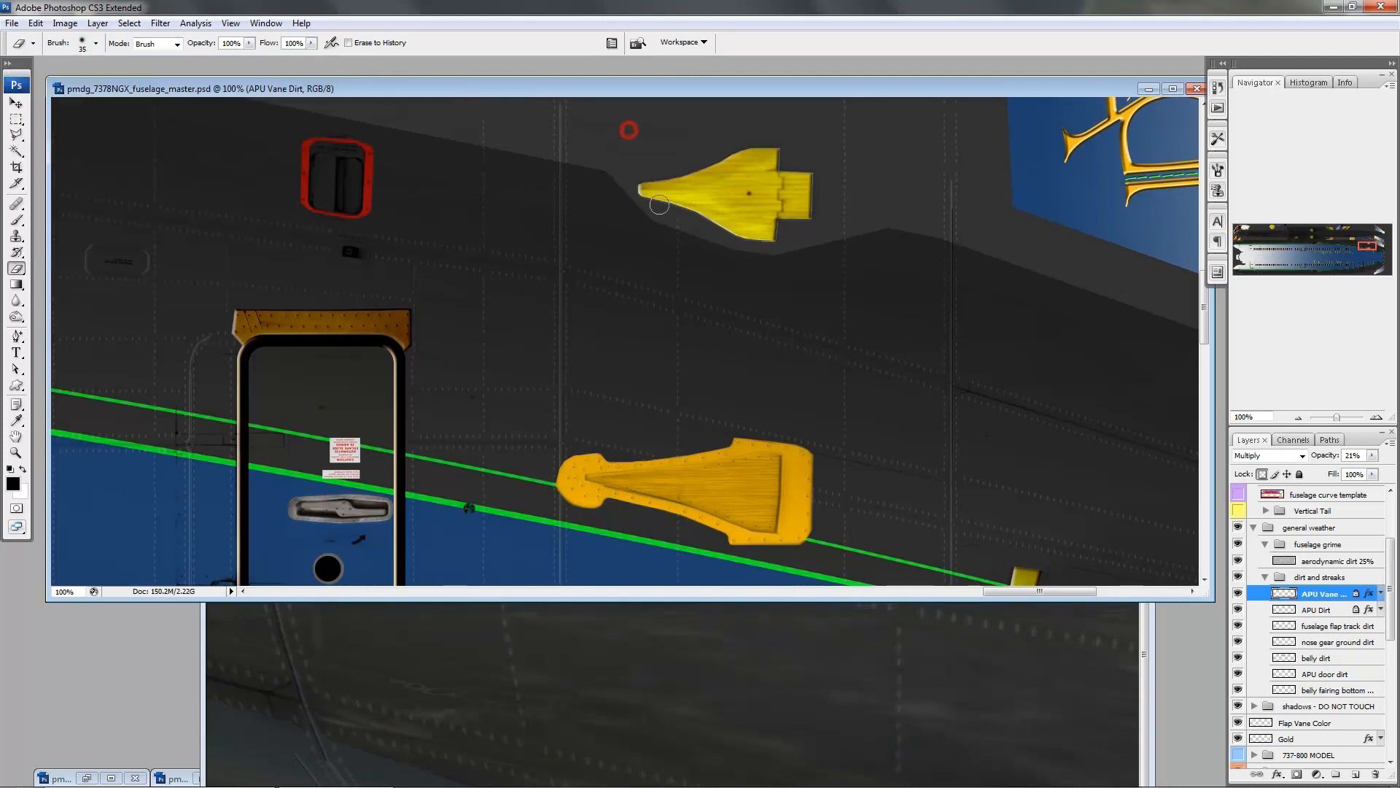
{"action": "left_click", "coordinate": [730, 151]}
{"action": "left_click", "coordinate": [636, 194]}
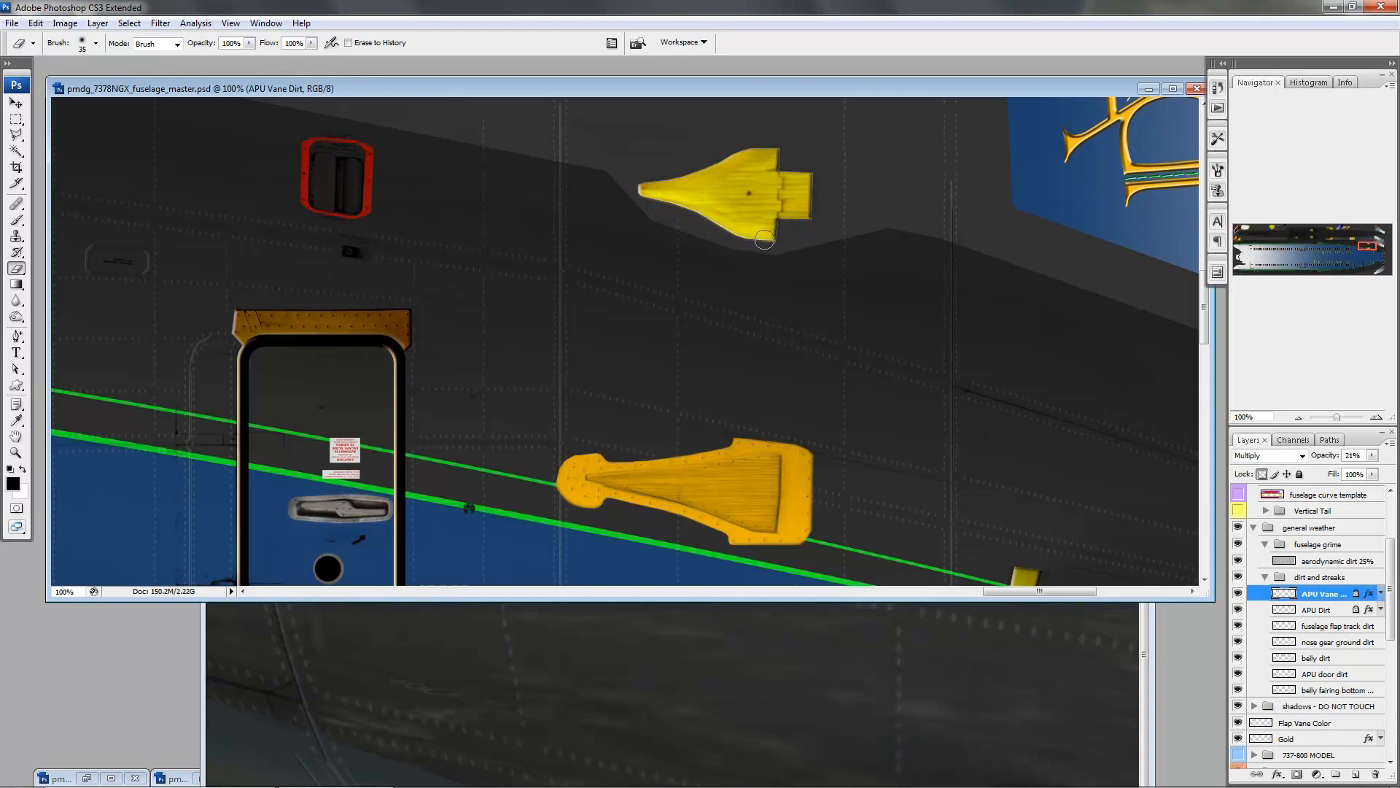
{"action": "left_click", "coordinate": [741, 237]}
{"action": "mouse_move", "coordinate": [658, 199]}
{"action": "left_mouse_down"}
{"action": "mouse_move", "coordinate": [720, 235]}
{"action": "mouse_move", "coordinate": [676, 181]}
{"action": "mouse_move", "coordinate": [739, 154]}
{"action": "left_mouse_up"}
{"action": "key", "text": "m"}
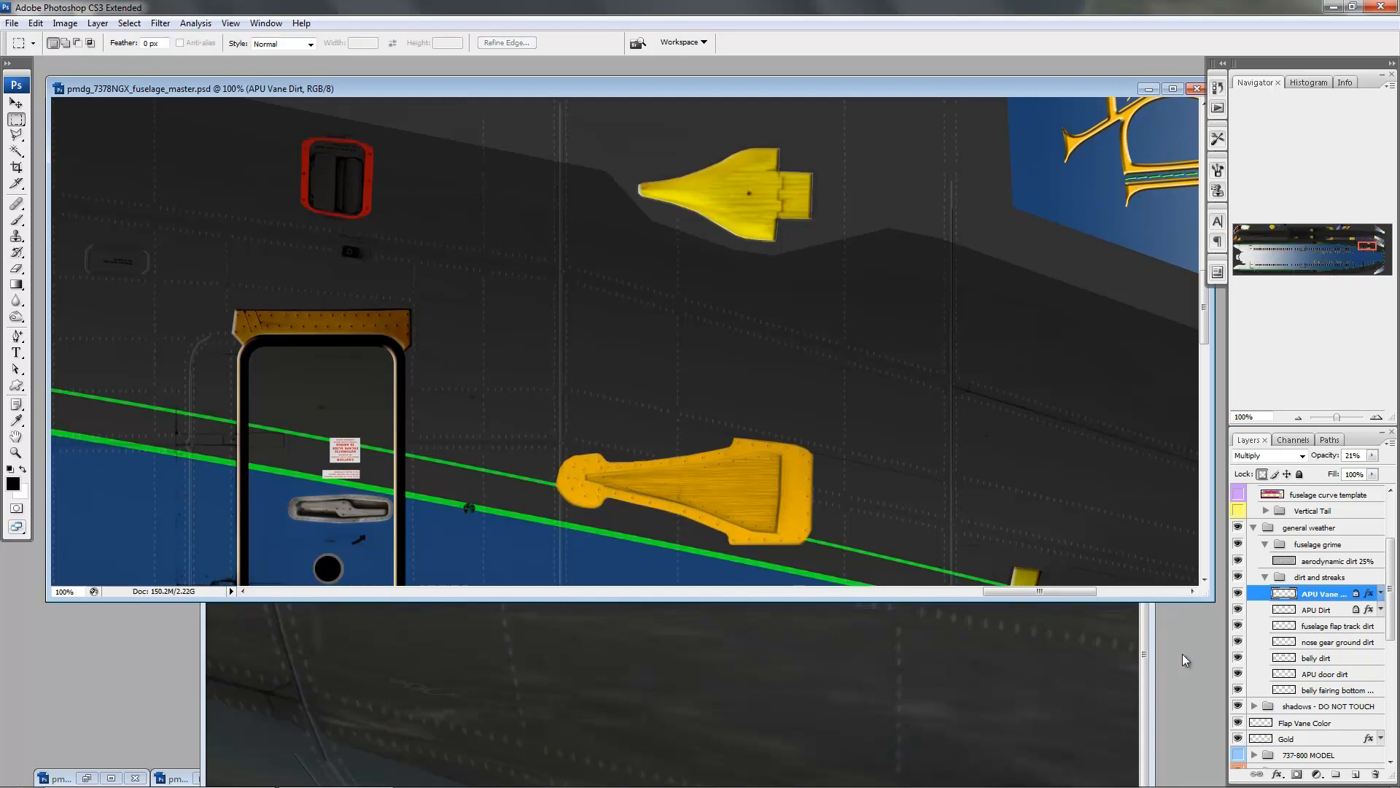
- Switch to the Untitled-1 document, hide the APU Vane layer, and enlarge the green stripe junction at the tail centre
{"action": "left_click", "coordinate": [1150, 657]}
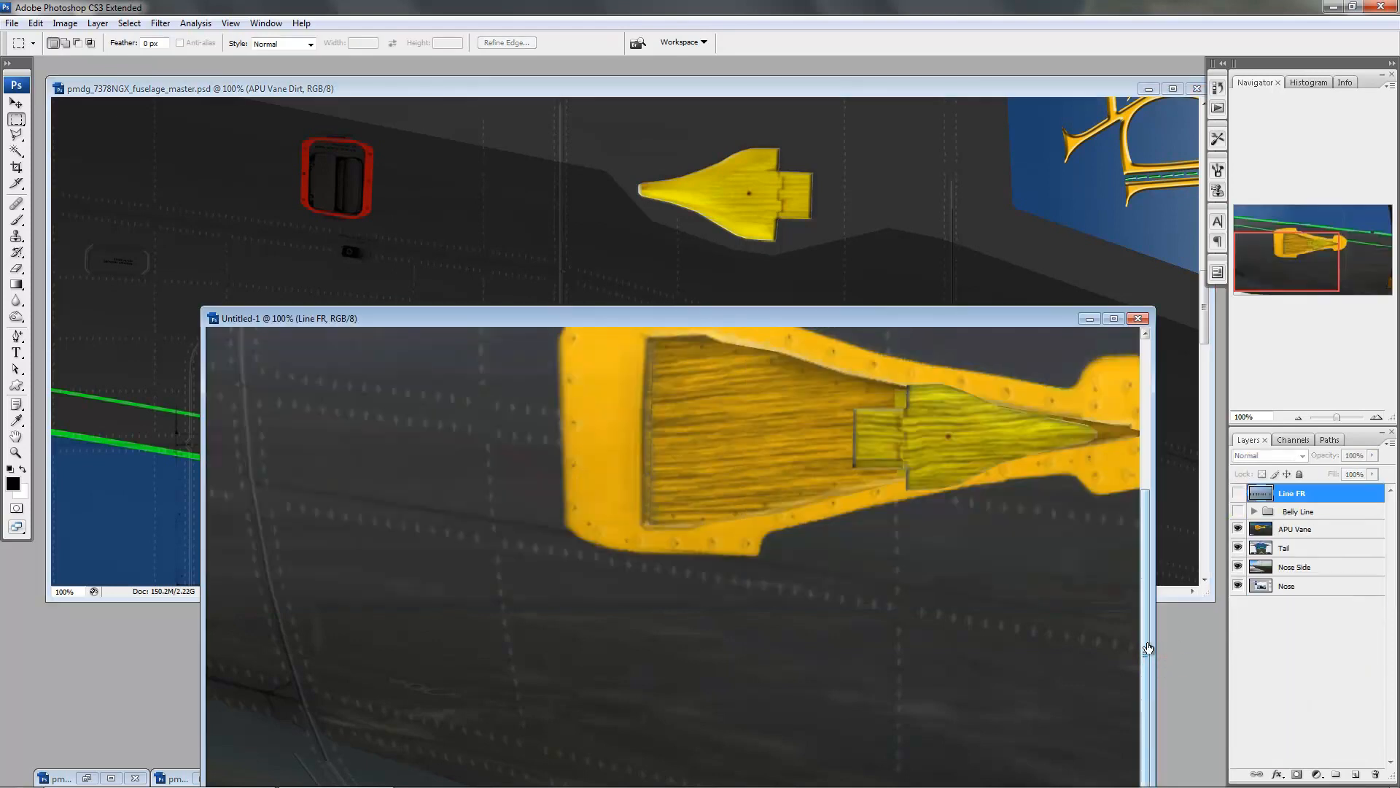
{"action": "left_click", "coordinate": [1238, 534]}
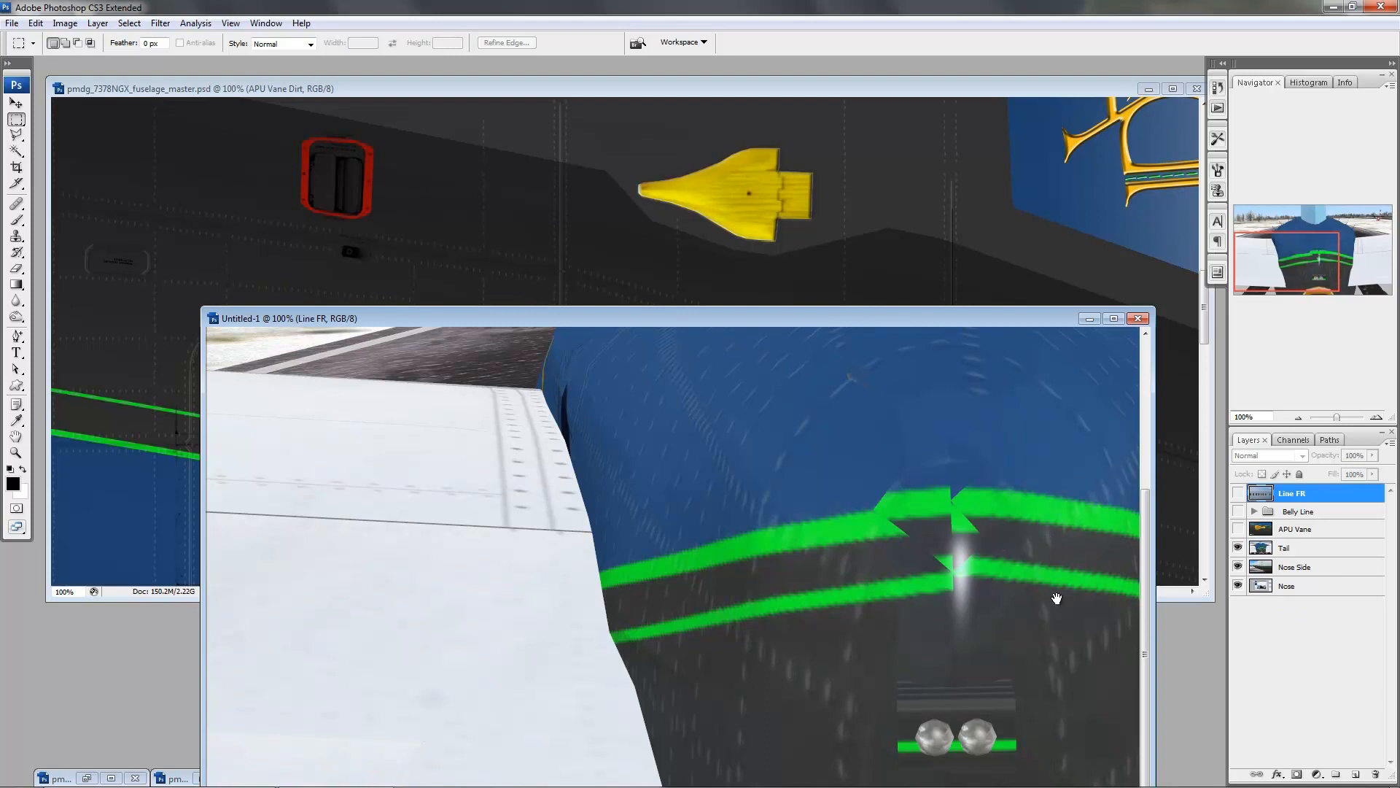
{"action": "left_click_drag", "start_coordinate": [1057, 598], "coordinate": [812, 485]}
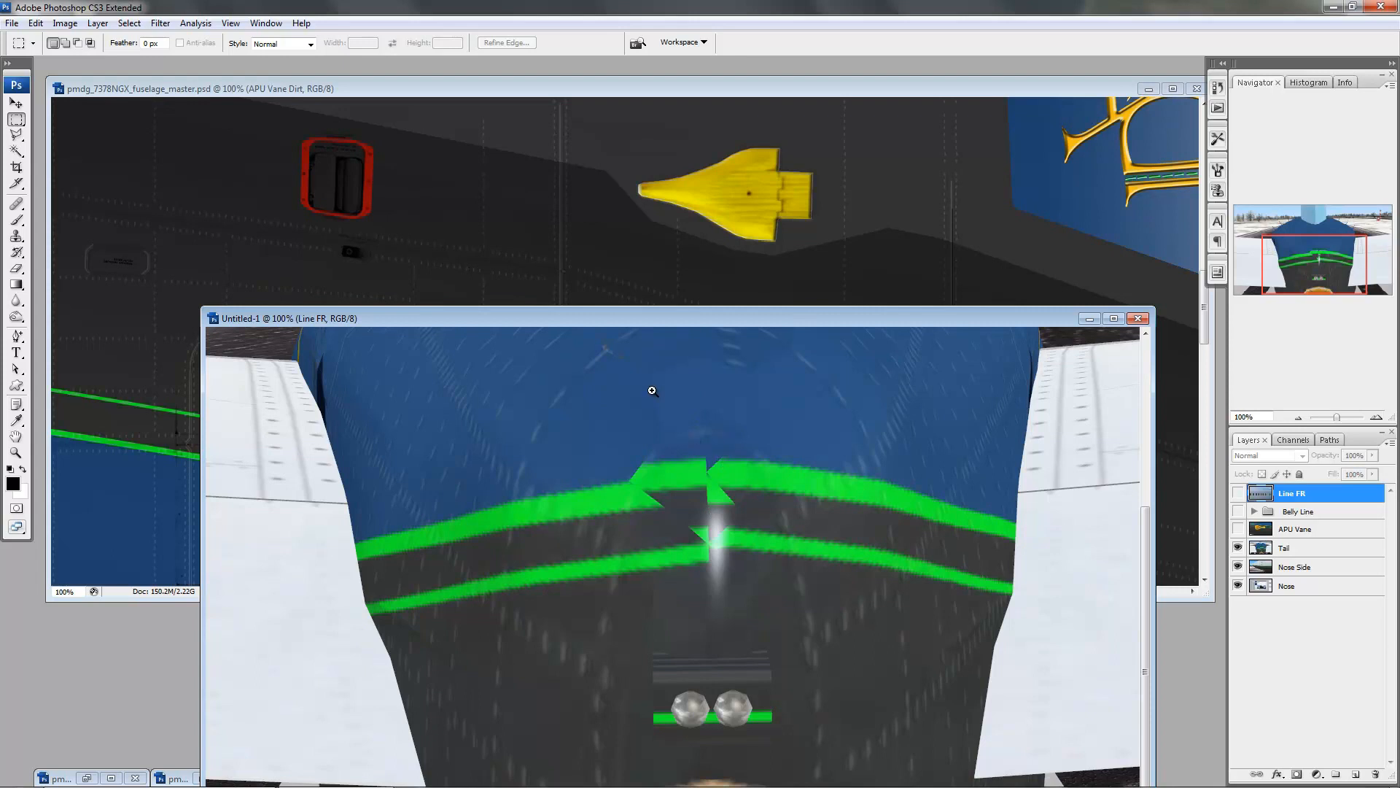
{"action": "left_click_drag", "start_coordinate": [653, 394], "coordinate": [772, 547]}
{"action": "left_click_drag", "start_coordinate": [736, 633], "coordinate": [788, 548]}
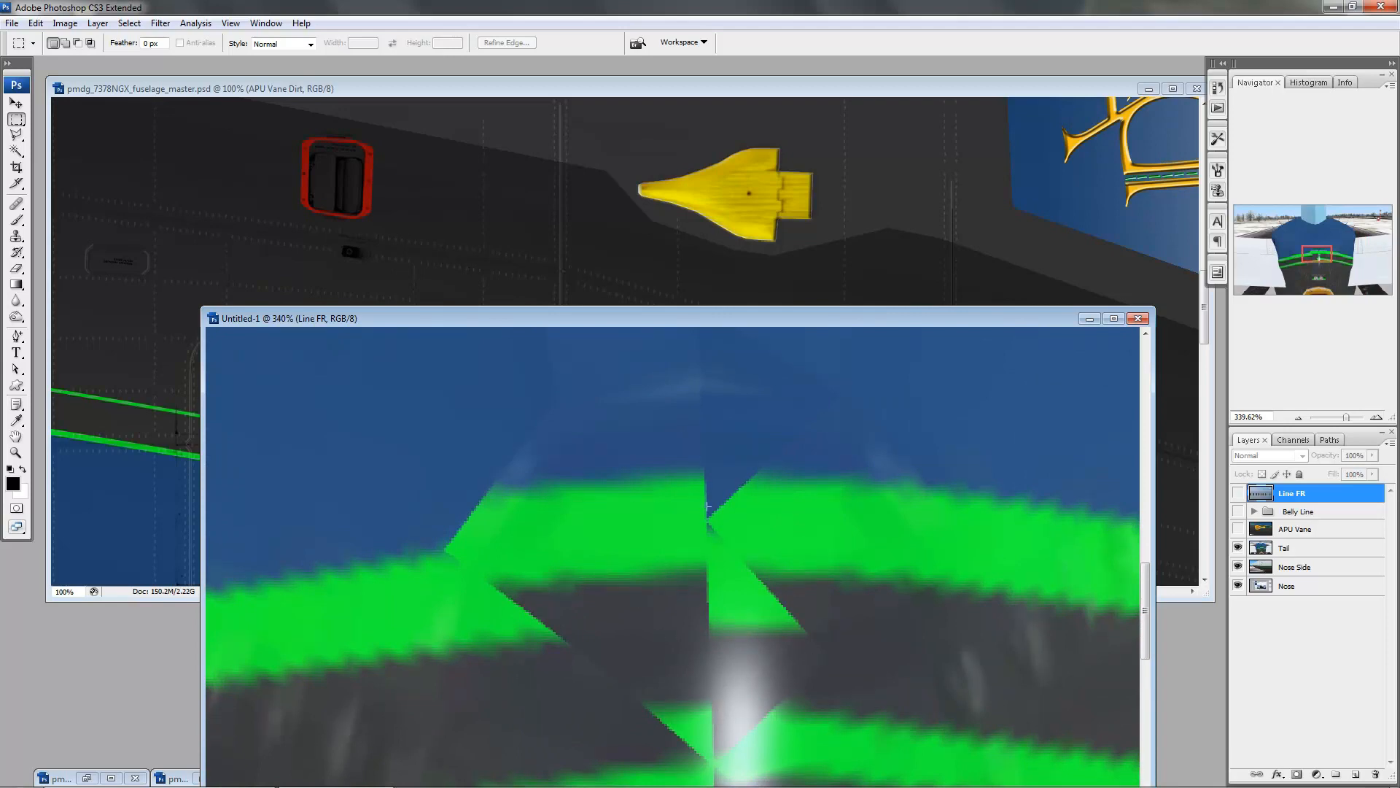
{"action": "left_click_drag", "start_coordinate": [719, 683], "coordinate": [703, 594]}
{"action": "left_click_drag", "start_coordinate": [707, 649], "coordinate": [703, 561]}
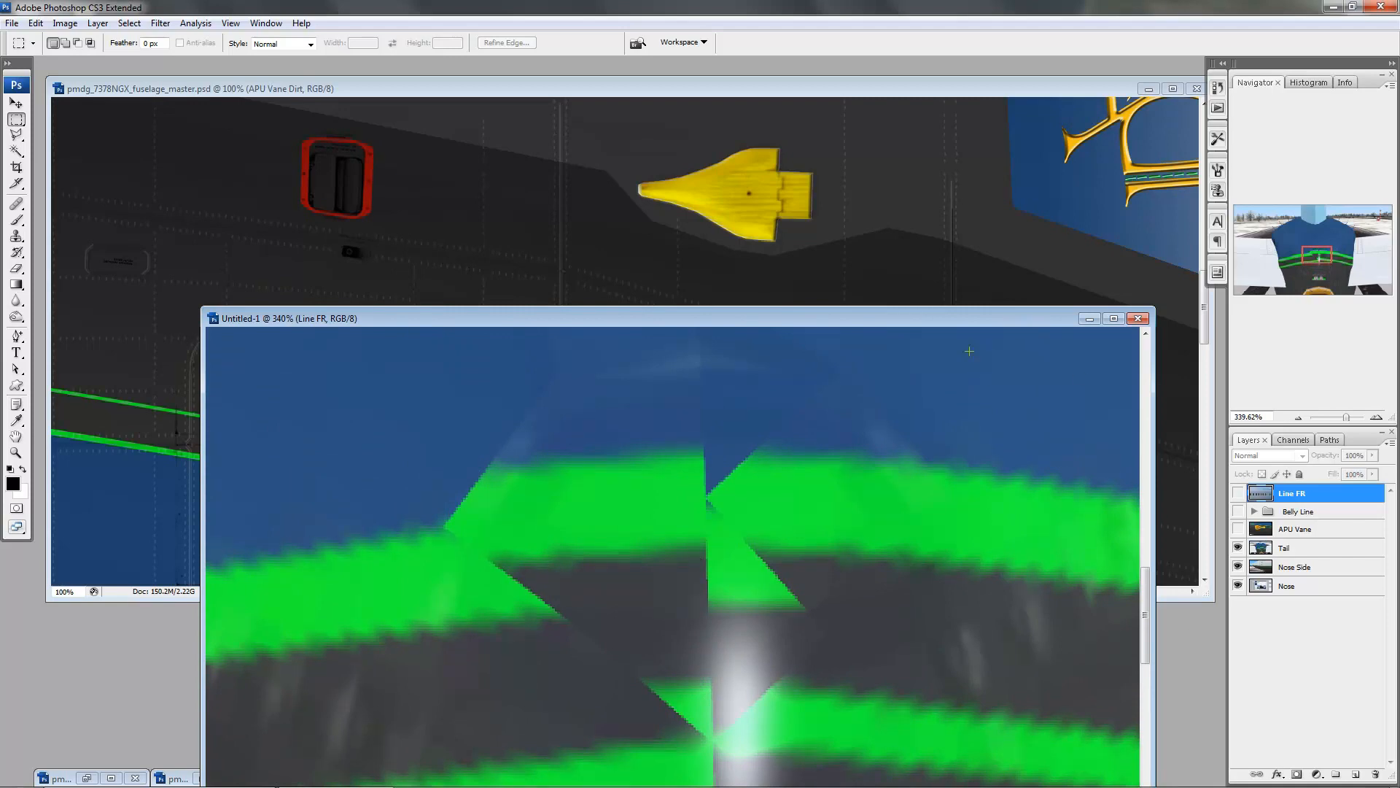
- Move the Untitled-1 window clear and examine the stripe junction across the whole tail at 100%
{"action": "left_click_drag", "start_coordinate": [927, 322], "coordinate": [953, 145]}
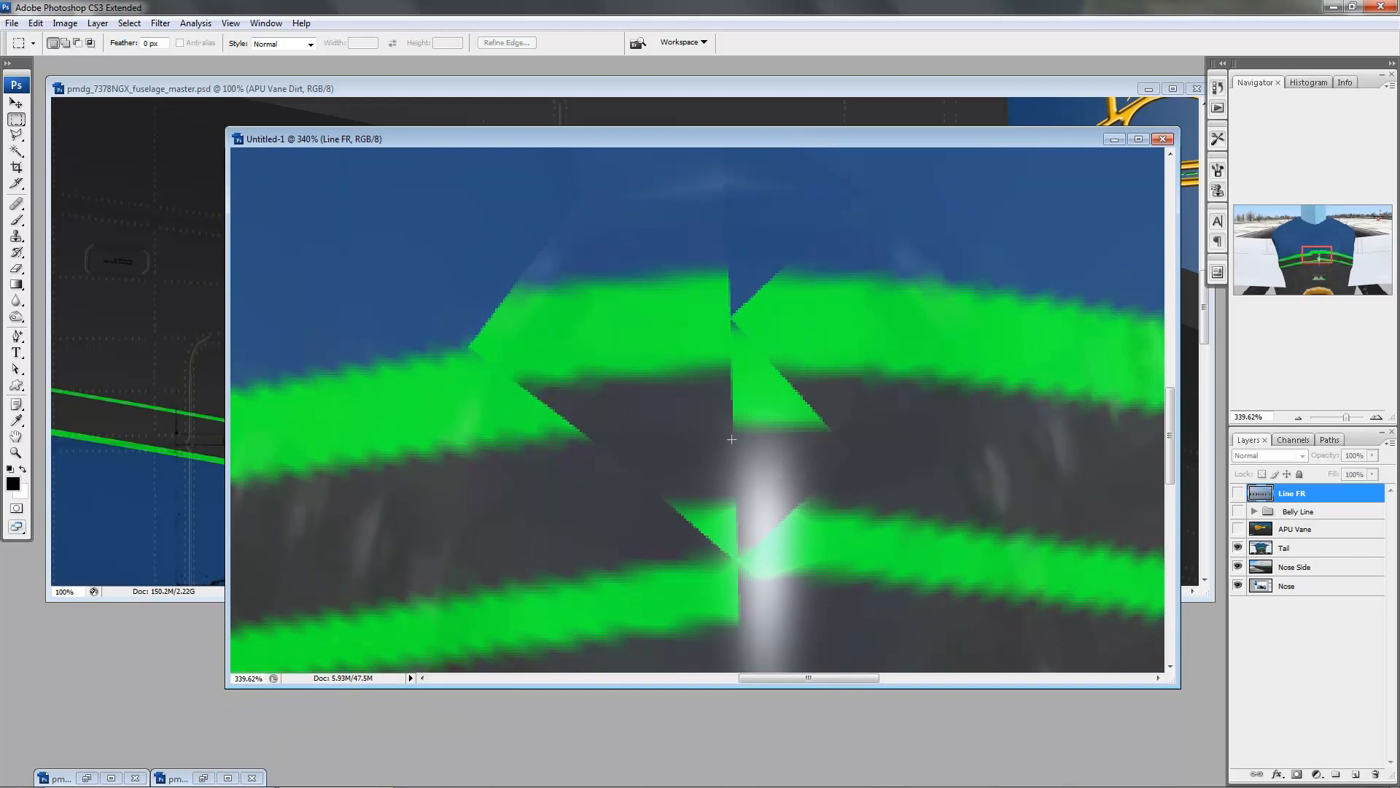
{"action": "left_click", "coordinate": [642, 430], "text": "alt"}
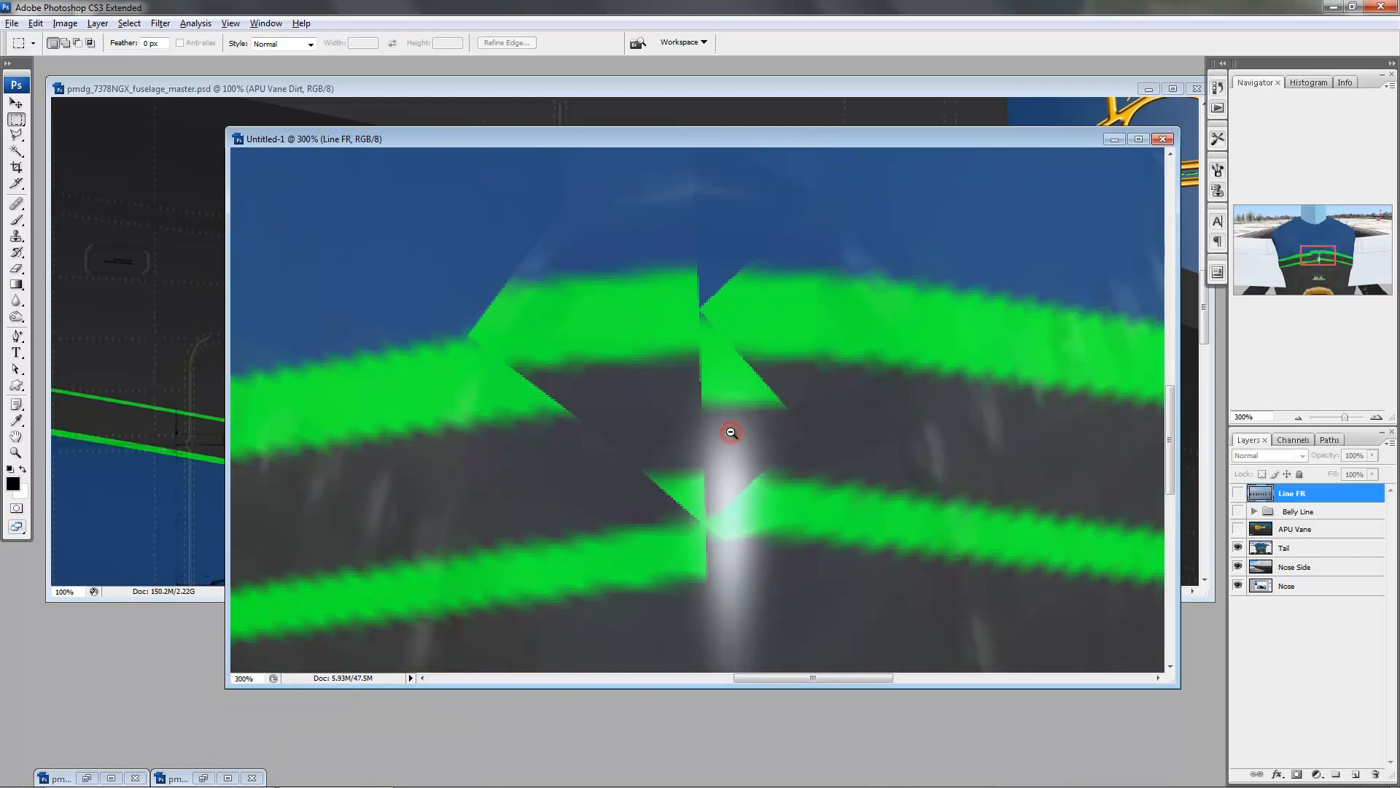
{"action": "left_click", "coordinate": [662, 402], "text": "alt"}
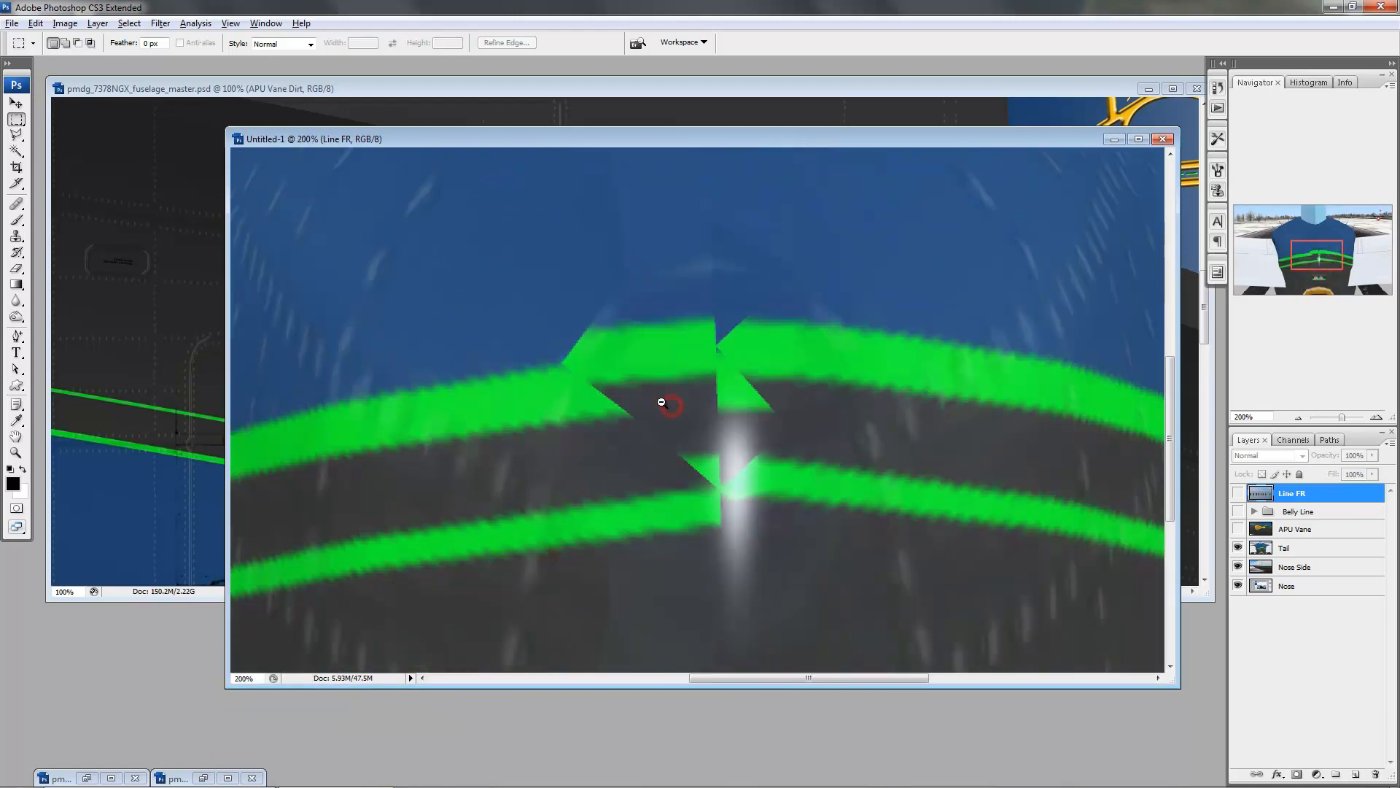
{"action": "left_click", "coordinate": [709, 363], "text": "alt"}
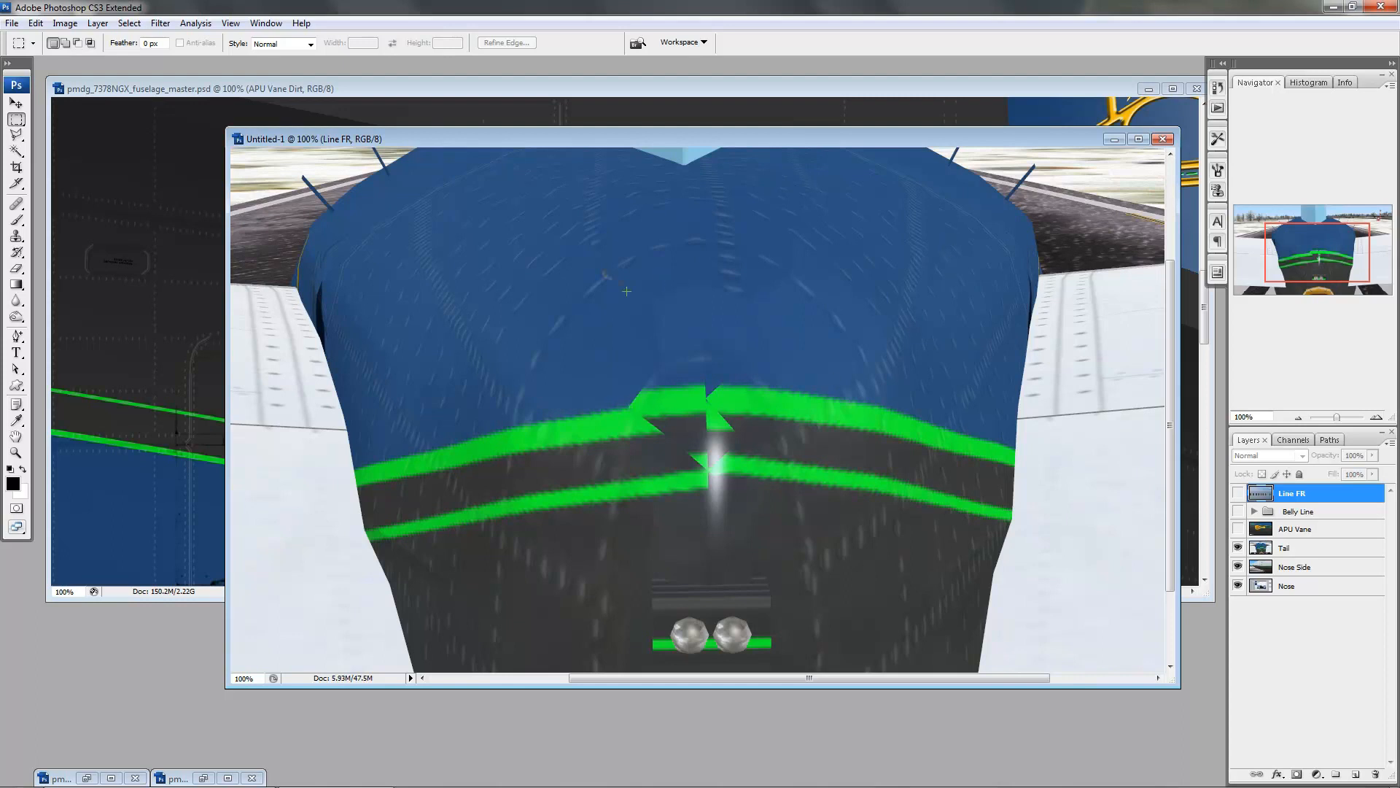
{"action": "left_click_drag", "start_coordinate": [616, 318], "coordinate": [800, 479]}
{"action": "left_click", "coordinate": [759, 457]}
- Move the 8-bit fuselage master window down to uncover the 16-bit one, and bring up the 8-bit stripe end at the tail
{"action": "left_click", "coordinate": [1023, 84]}
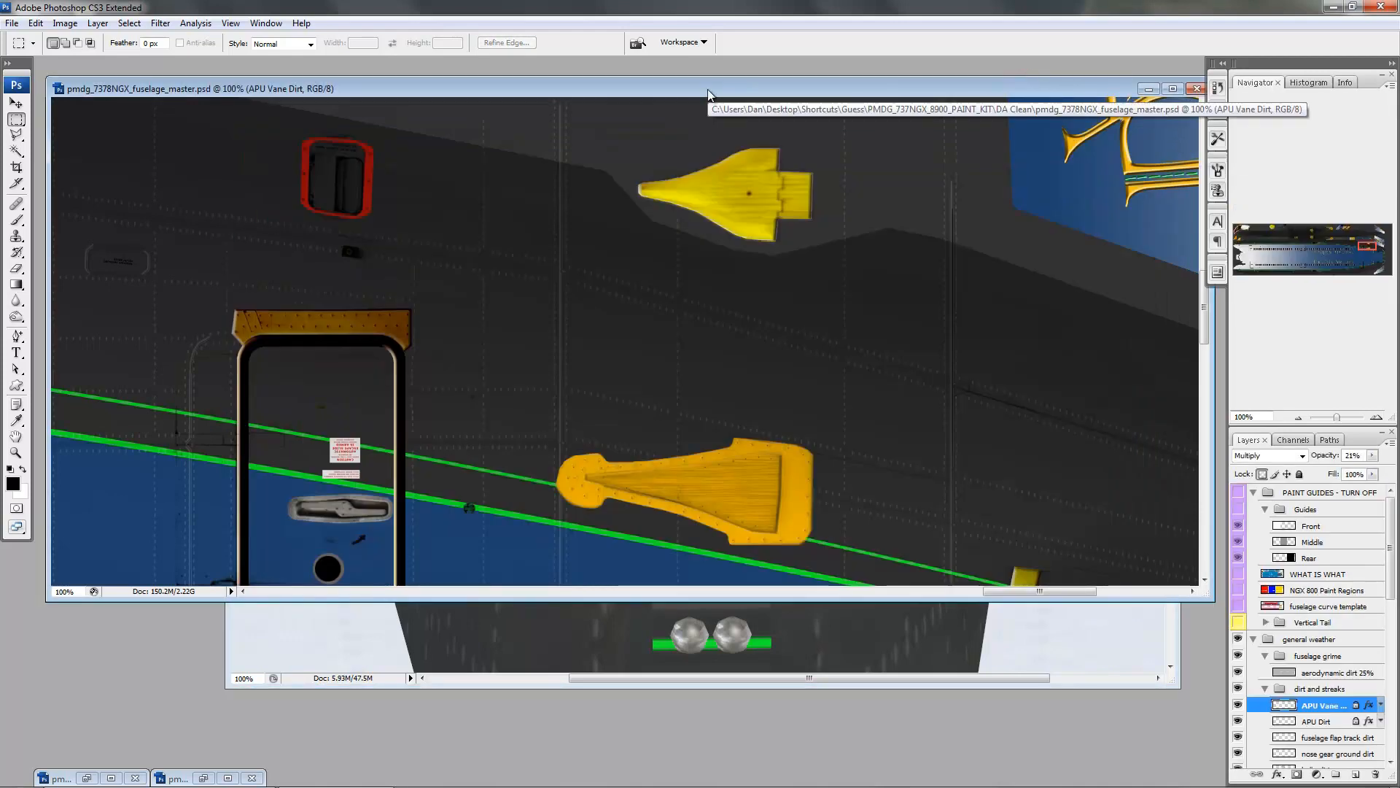
{"action": "left_click_drag", "start_coordinate": [707, 89], "coordinate": [697, 189]}
{"action": "left_click", "coordinate": [684, 85]}
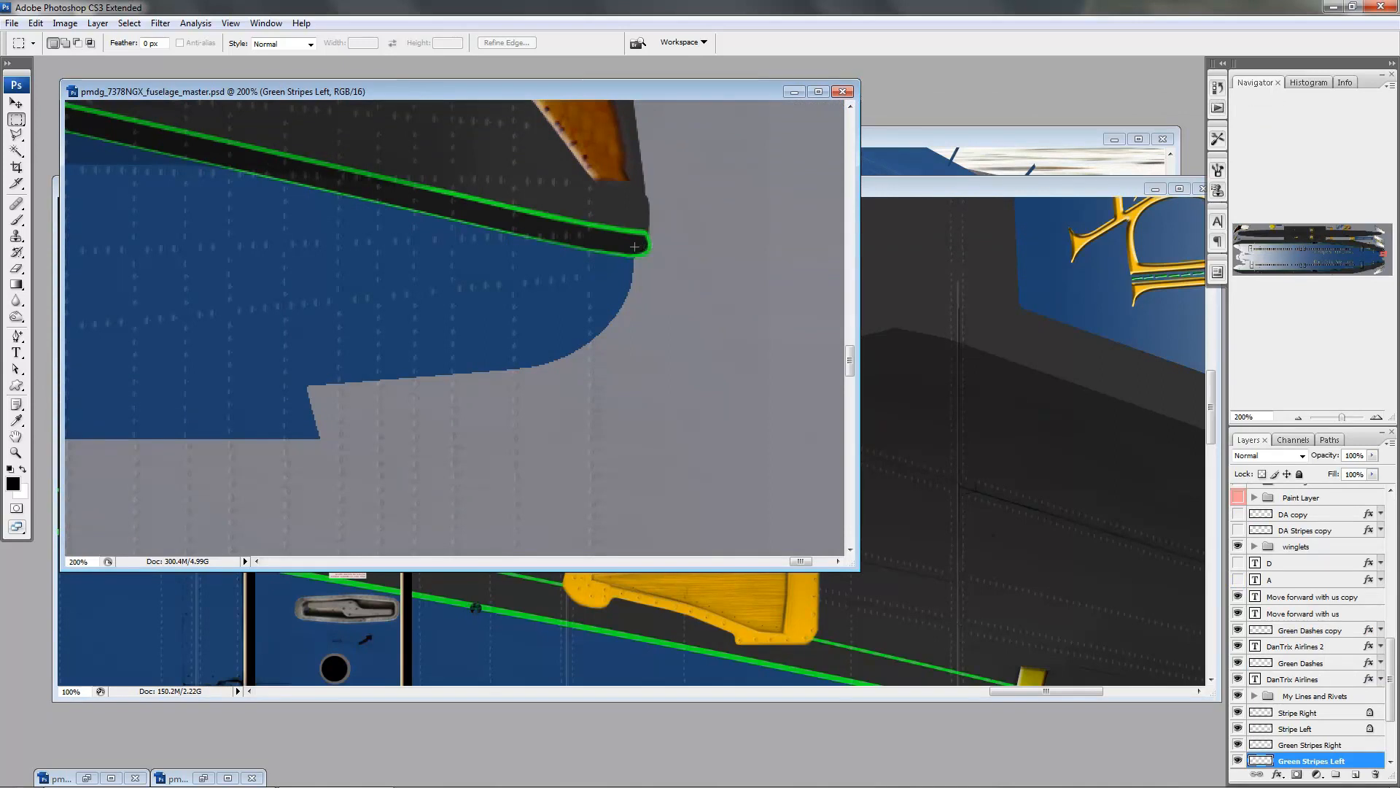
{"action": "left_click", "coordinate": [1061, 191]}
{"action": "left_click_drag", "start_coordinate": [1133, 525], "coordinate": [847, 462]}
{"action": "left_click_drag", "start_coordinate": [963, 503], "coordinate": [652, 423]}
{"action": "left_click_drag", "start_coordinate": [862, 488], "coordinate": [797, 311]}
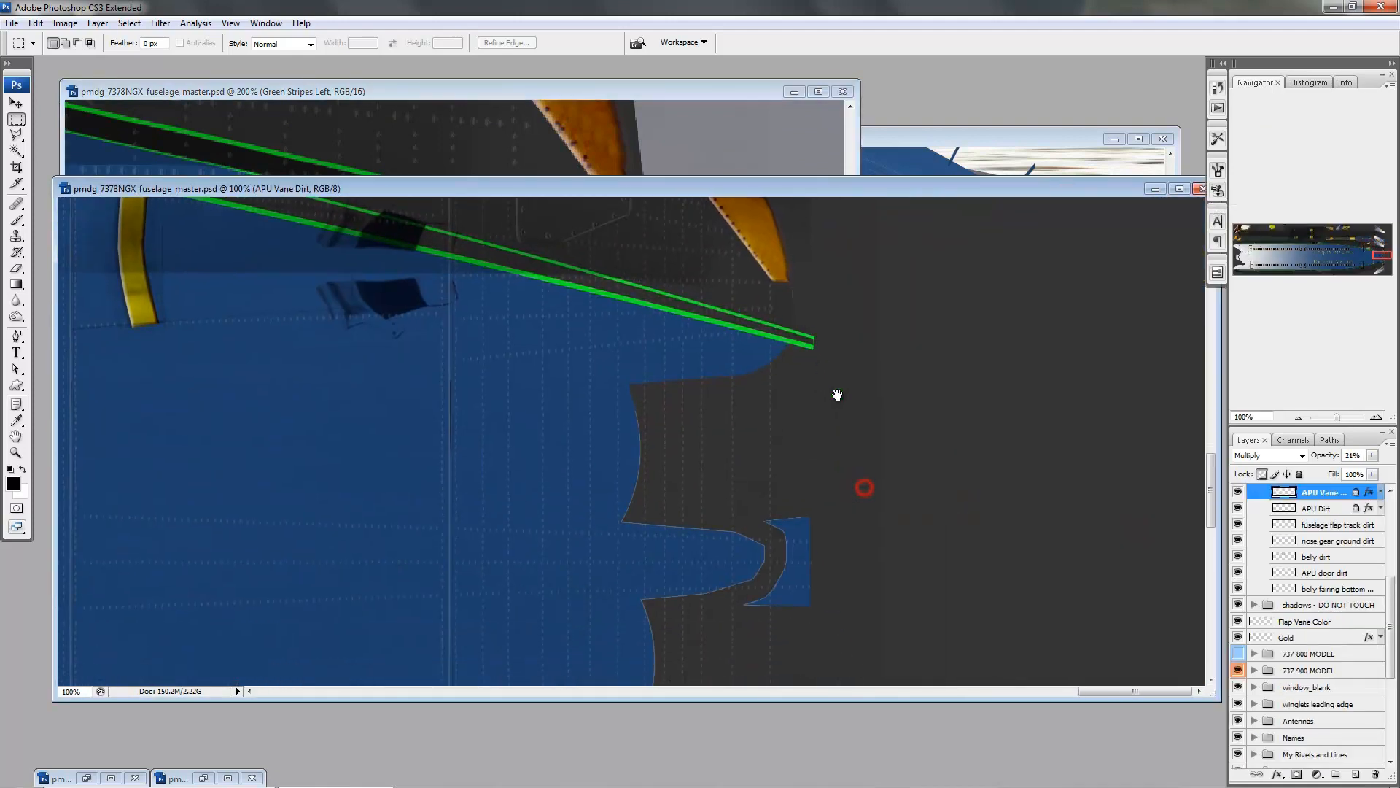
{"action": "left_click_drag", "start_coordinate": [809, 484], "coordinate": [885, 454]}
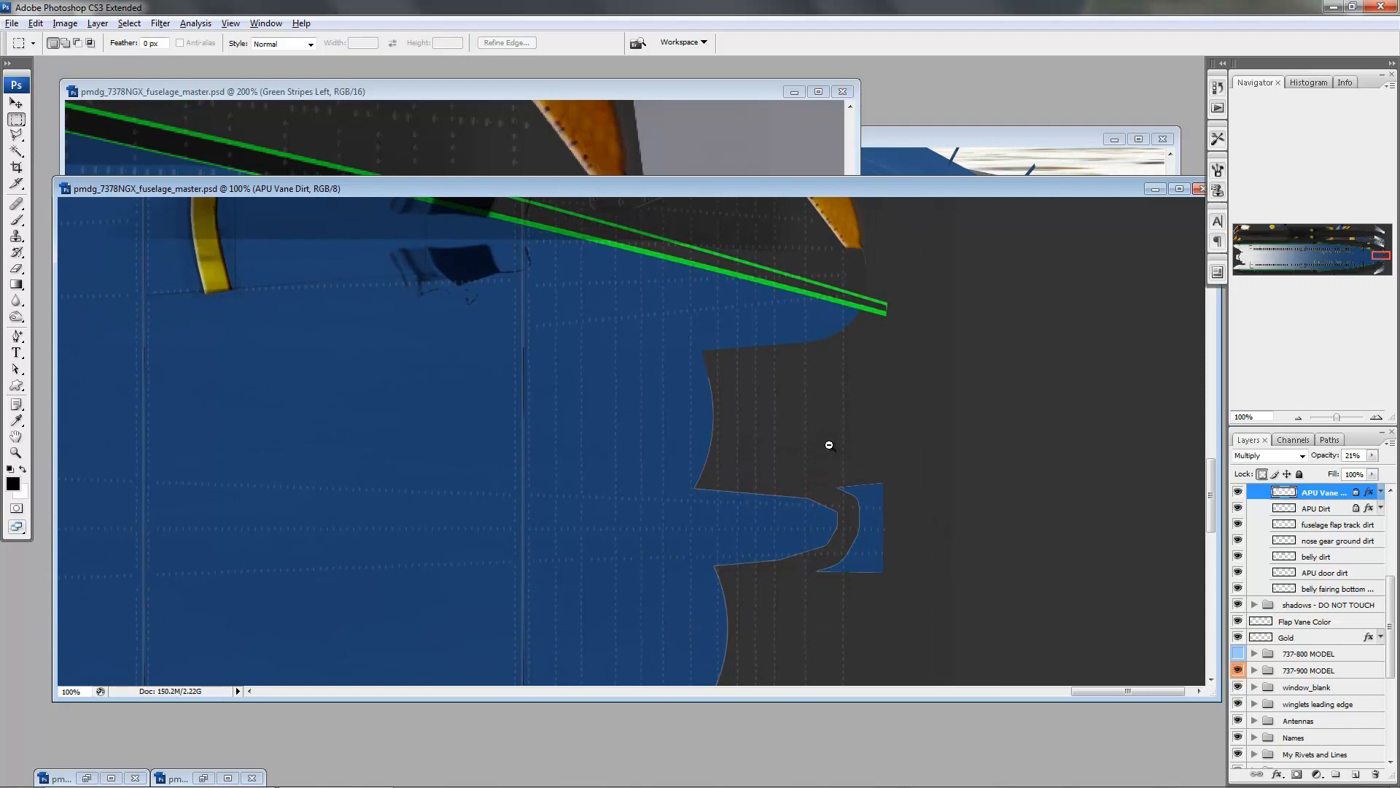
{"action": "key", "text": "alt"}
- Copy the Stripe Right, Stripe Left, Green Stripes Right and Green Stripes Left layers from the 16-bit master into the 8-bit one, accepting the depth change
{"action": "left_click", "coordinate": [714, 87]}
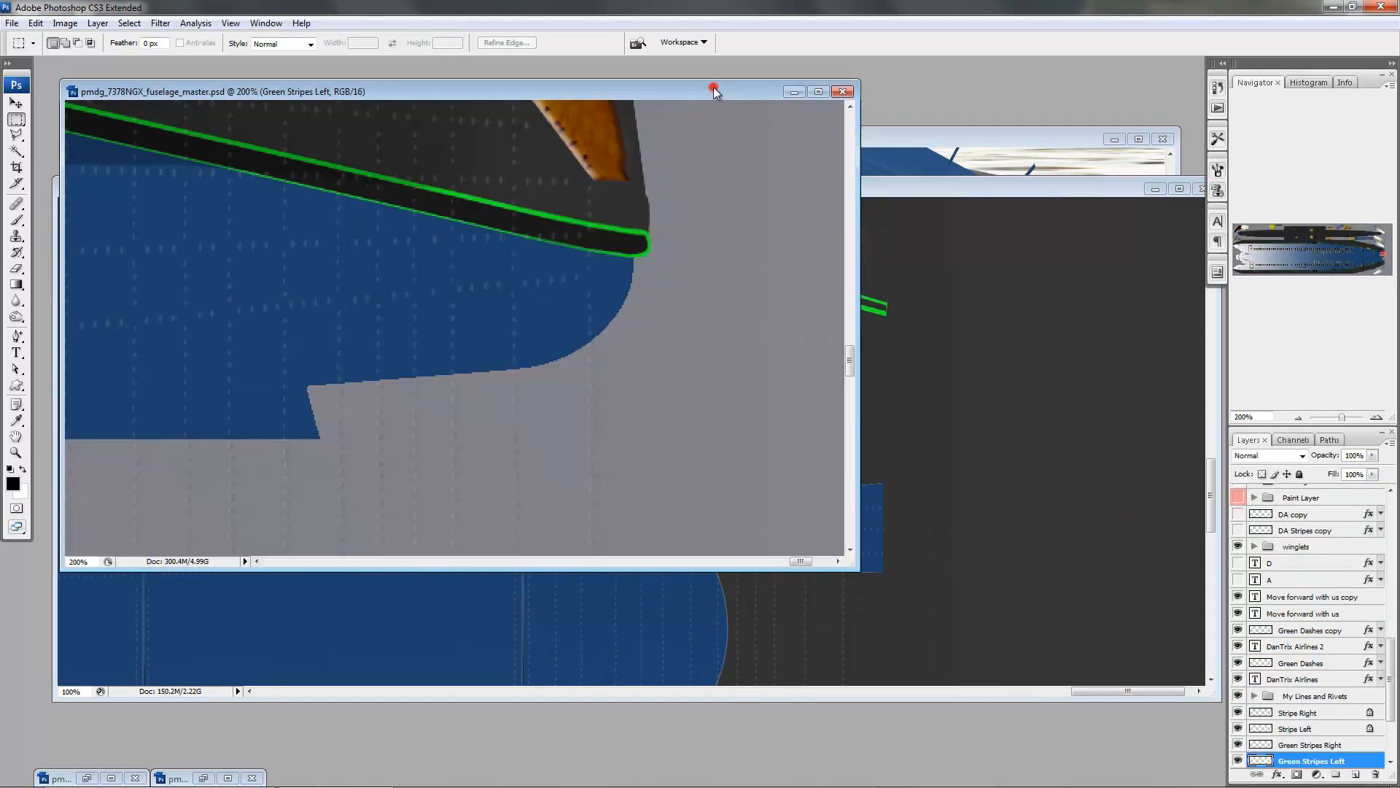
{"action": "left_click", "coordinate": [659, 277], "text": "alt"}
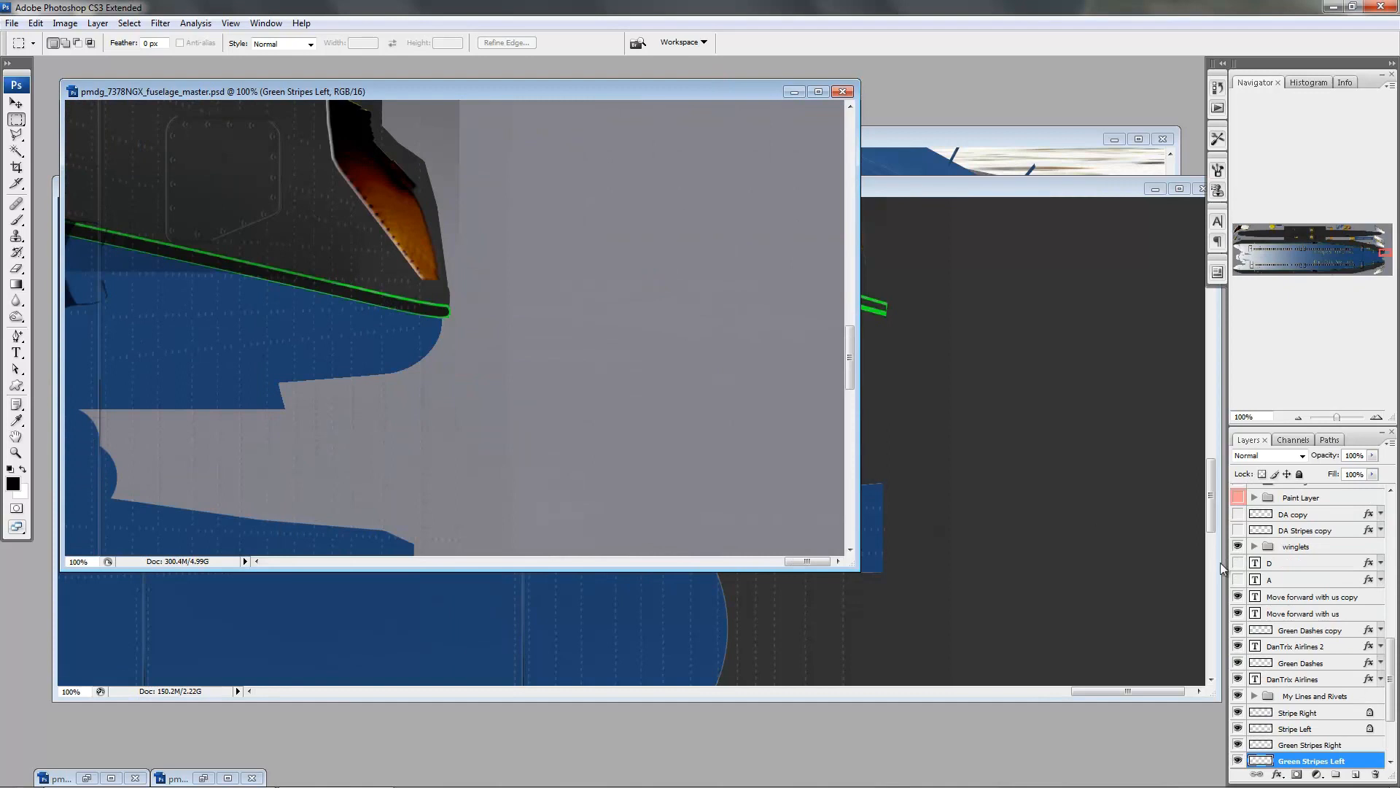
{"action": "scroll", "coordinate": [1312, 627], "scroll_direction": "down", "scroll_amount": 1}
{"action": "left_click", "coordinate": [1306, 663]}
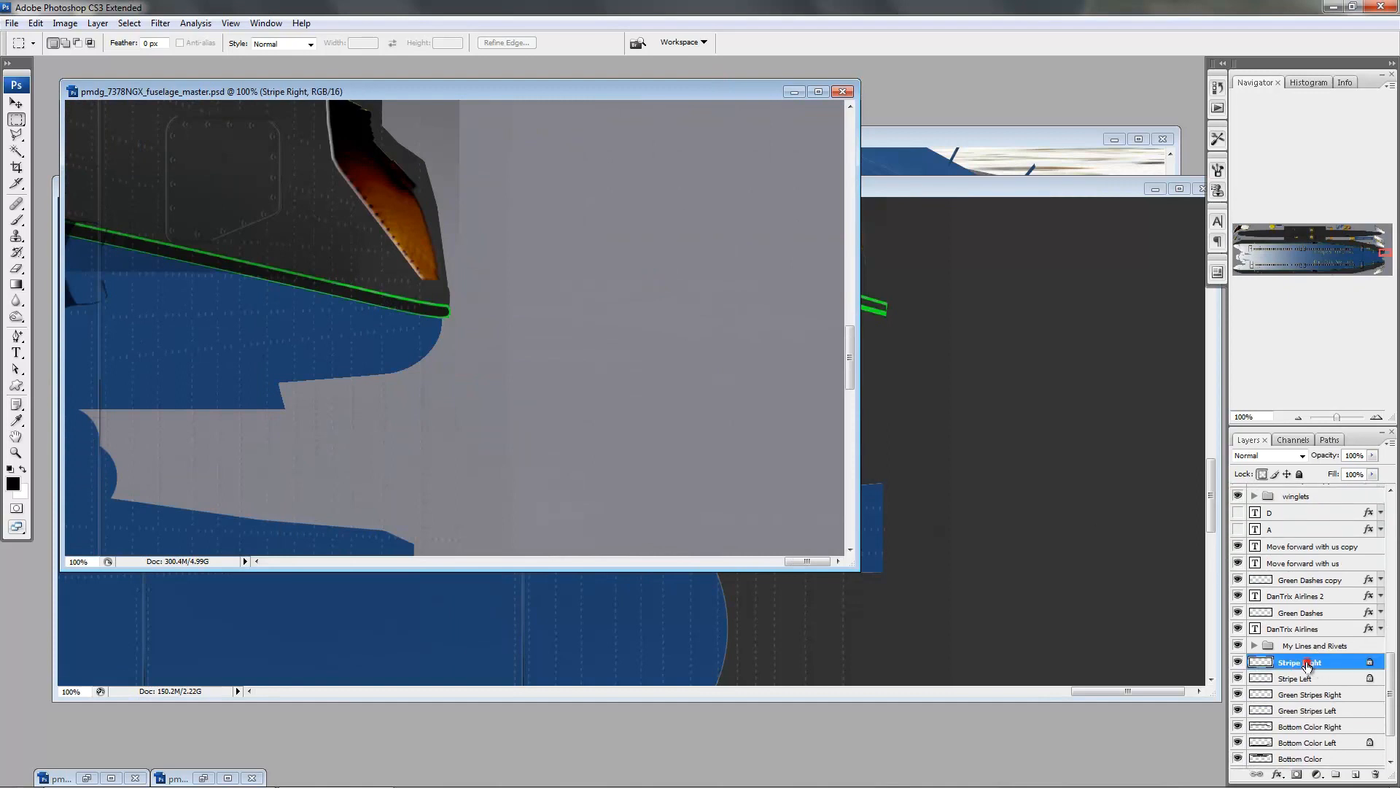
{"action": "left_click", "coordinate": [1323, 711], "text": "shift"}
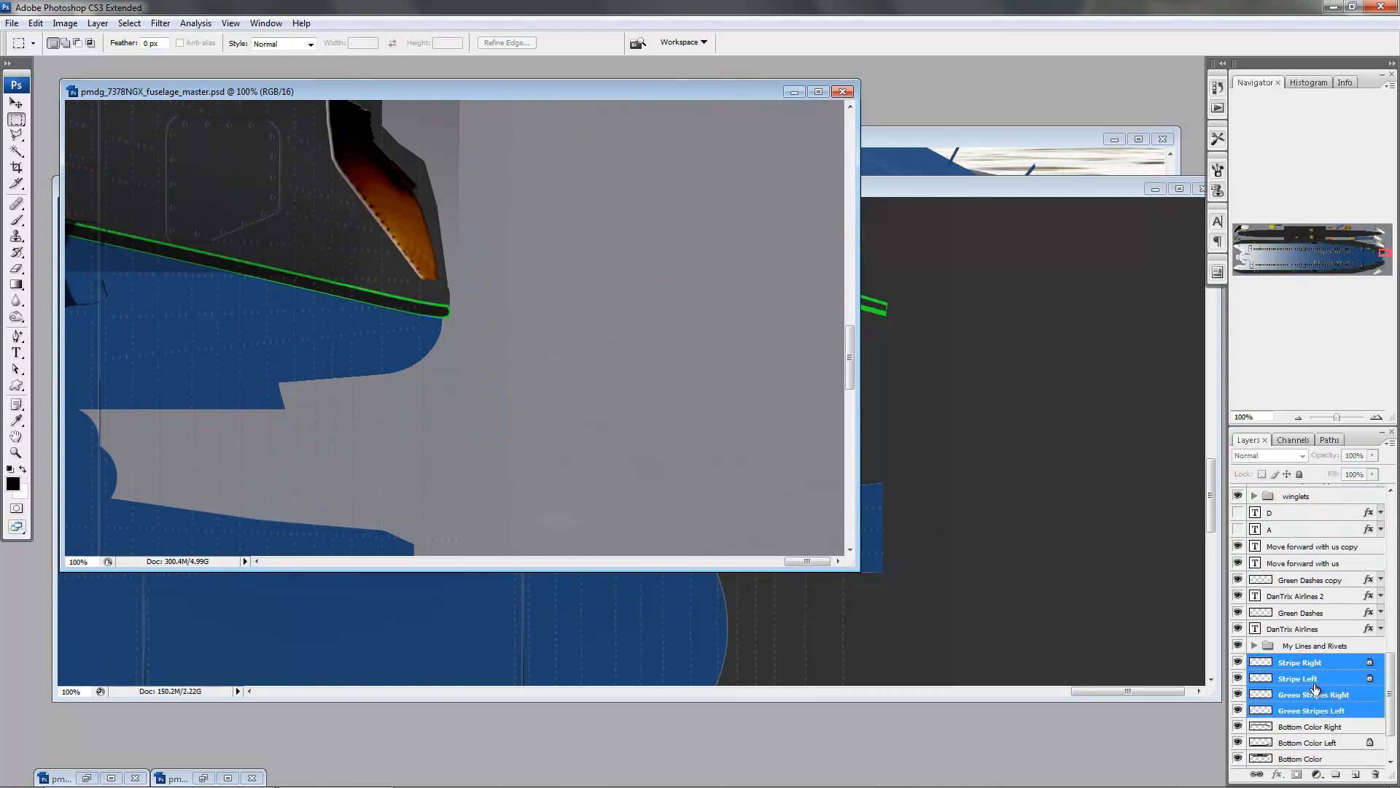
{"action": "left_click_drag", "start_coordinate": [1315, 689], "coordinate": [1009, 453]}
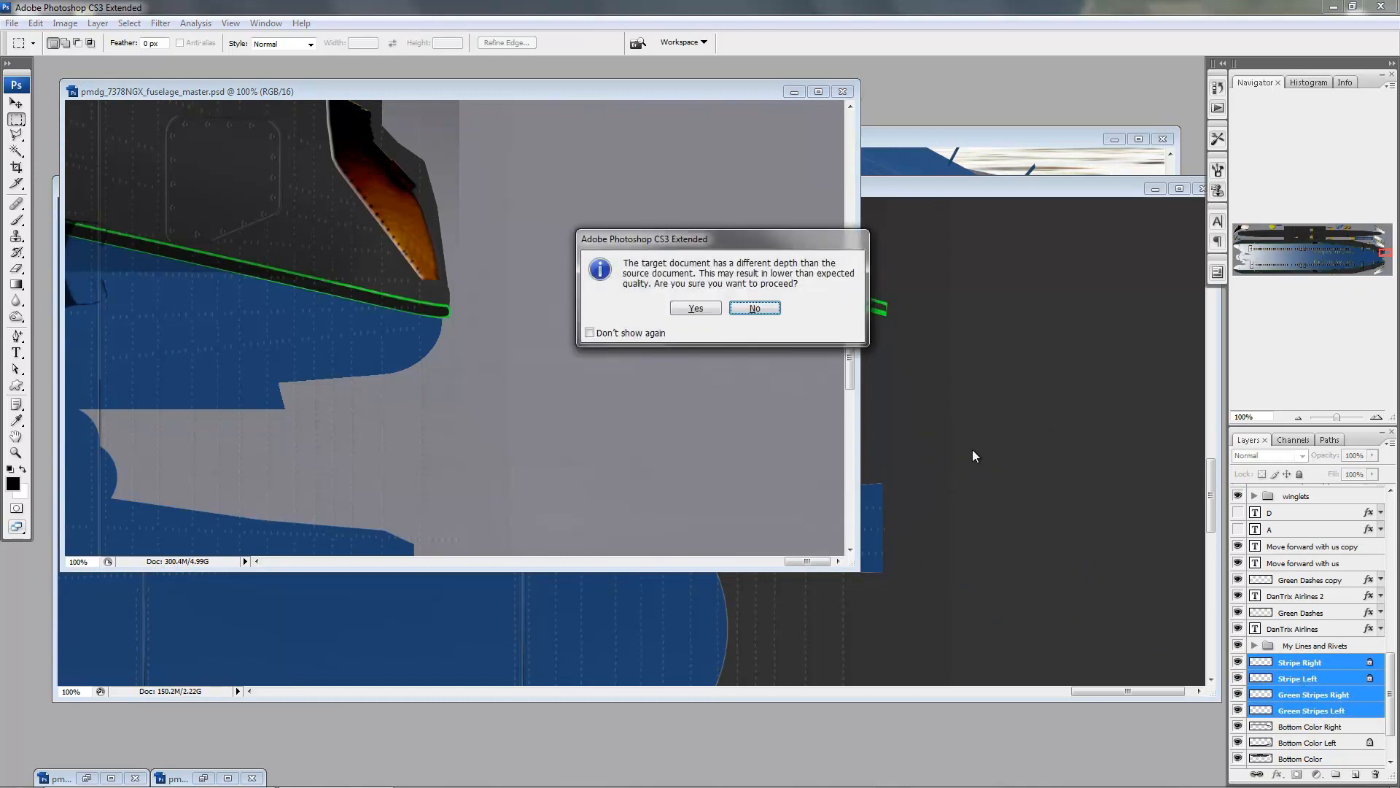
{"action": "left_click", "coordinate": [696, 307]}
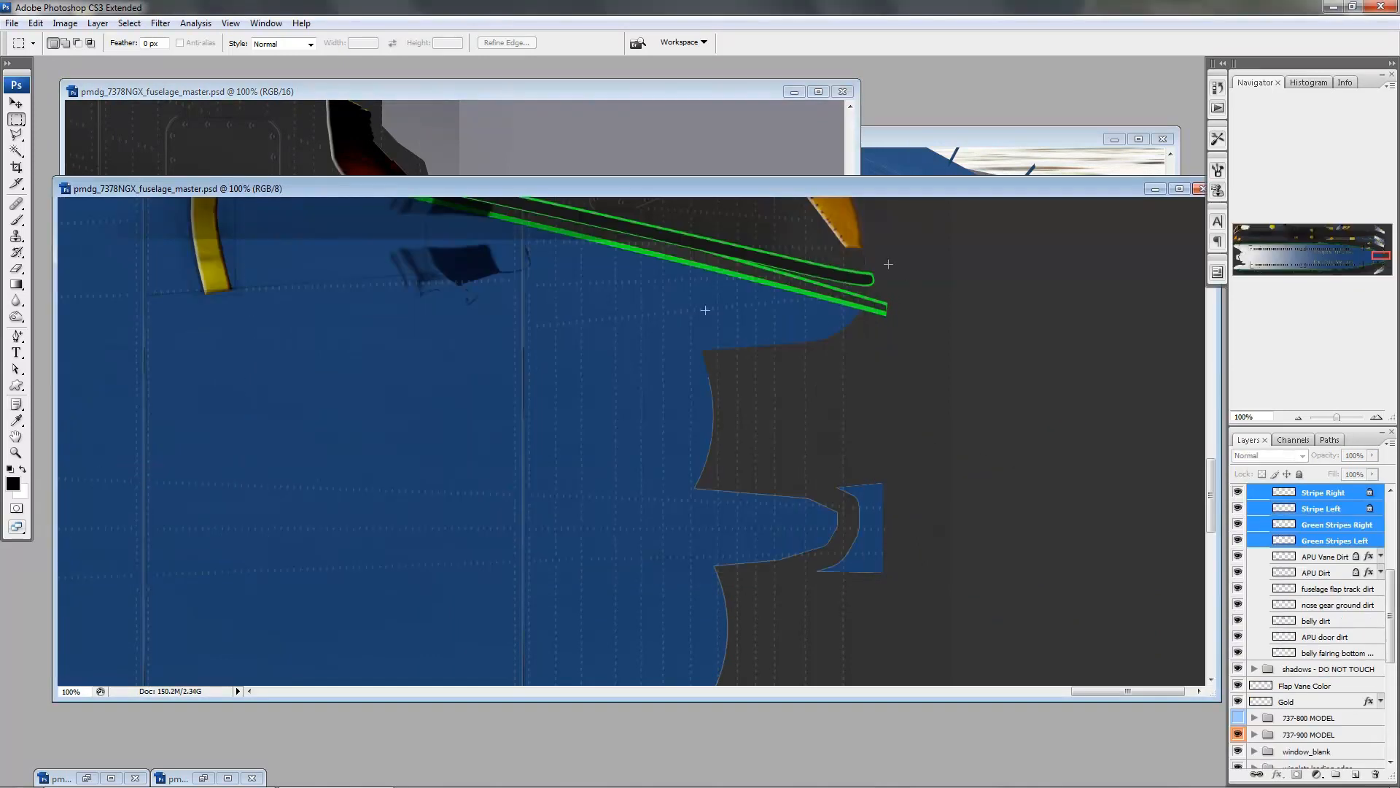
- Marquee the stripe ends at the tail tip and move the four copied stripe layers into the Paint Layer group below Green Stripe Right
{"action": "left_click_drag", "start_coordinate": [900, 291], "coordinate": [910, 434]}
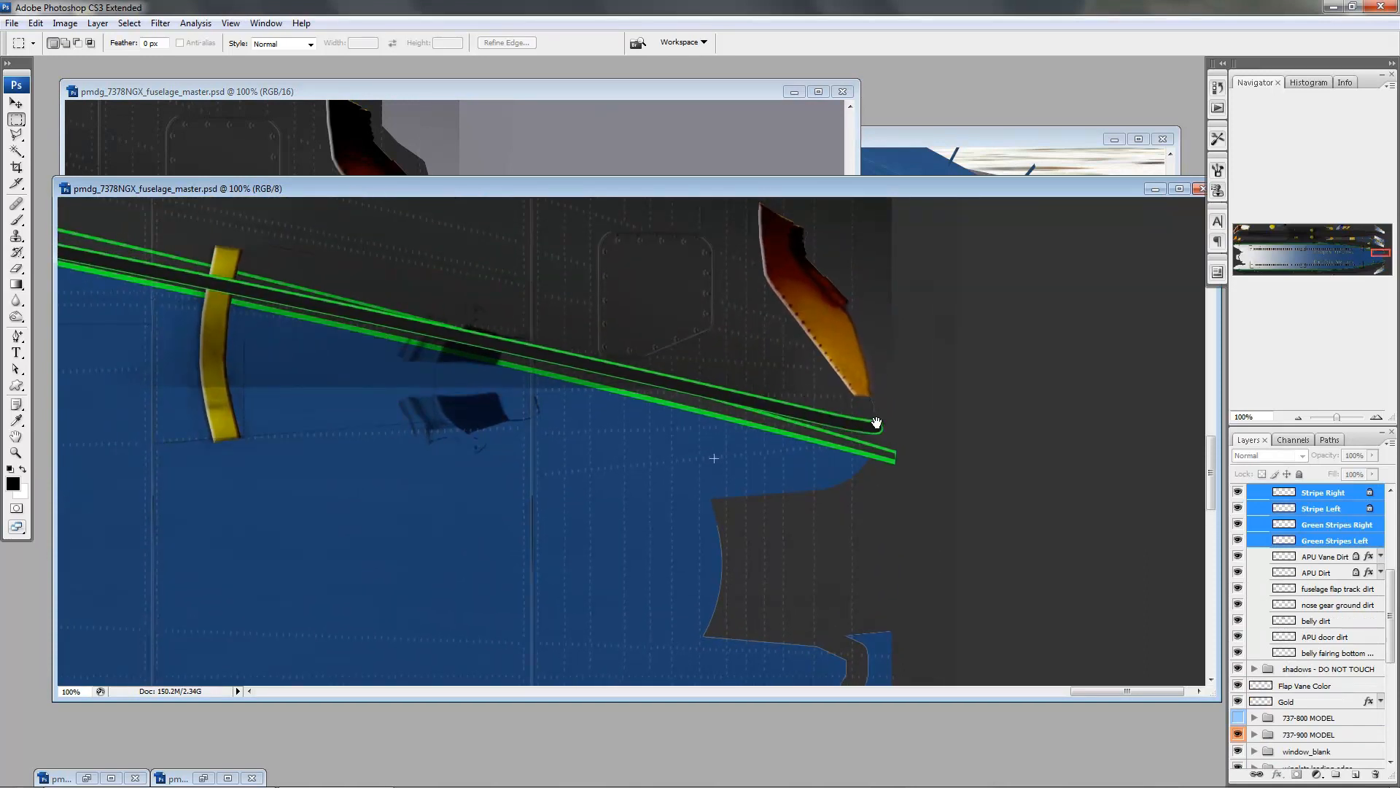
{"action": "left_click_drag", "start_coordinate": [931, 360], "coordinate": [786, 494]}
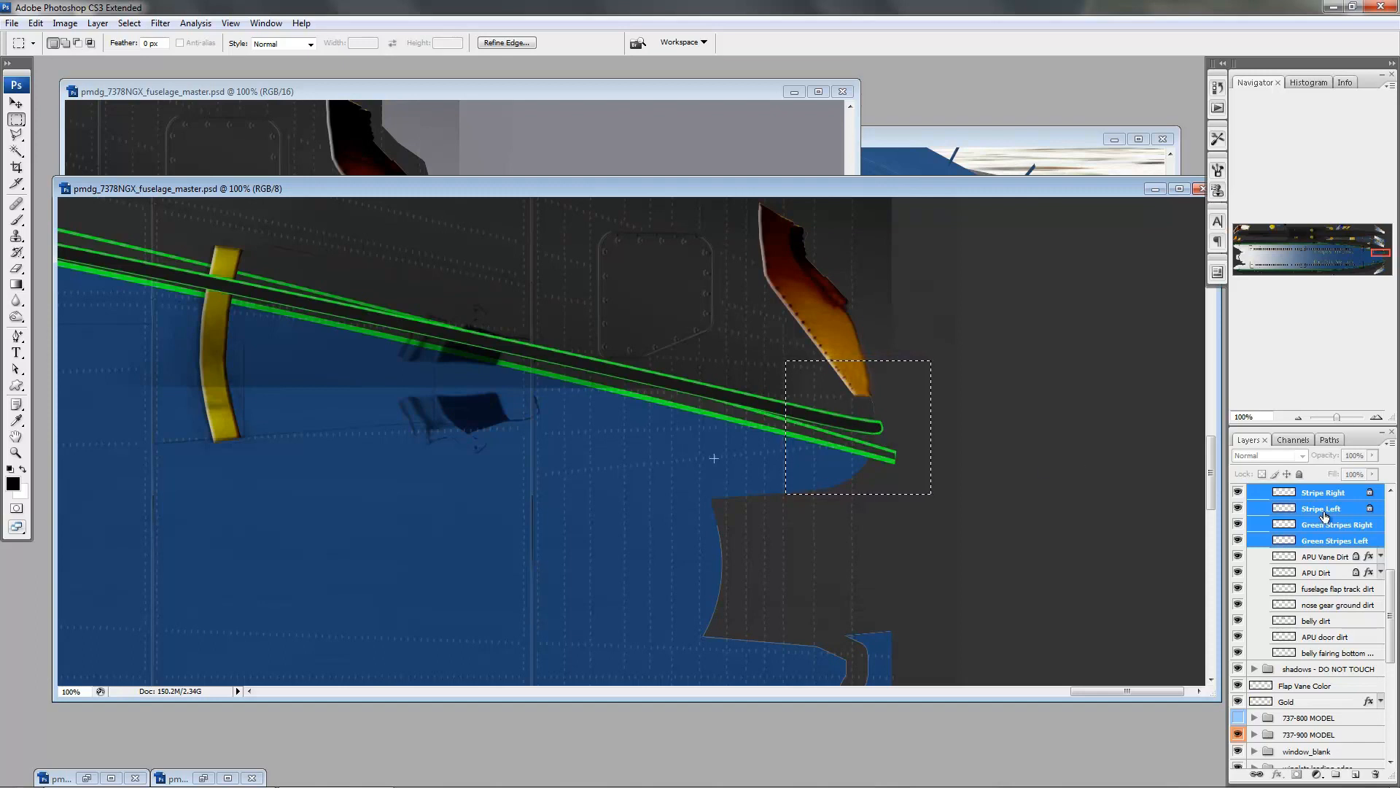
{"action": "mouse_move", "coordinate": [1322, 531]}
{"action": "left_mouse_down"}
{"action": "mouse_move", "coordinate": [1320, 773]}
{"action": "mouse_move", "coordinate": [1324, 634]}
{"action": "mouse_move", "coordinate": [1329, 668]}
{"action": "left_mouse_up"}
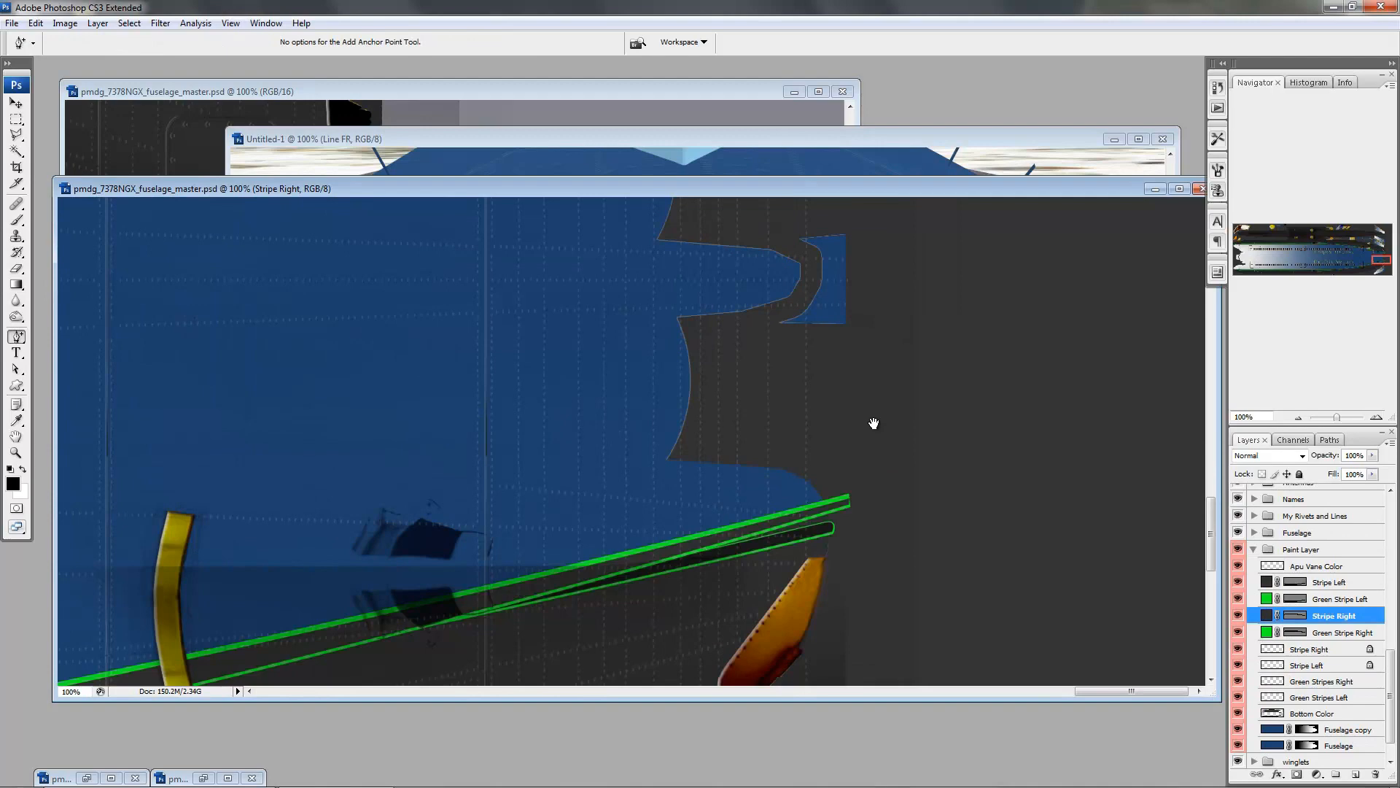
- Add anchor points on both edges of the Green Stripe Left vector mask near the dark APU door markings
{"action": "left_click_drag", "start_coordinate": [831, 540], "coordinate": [938, 420]}
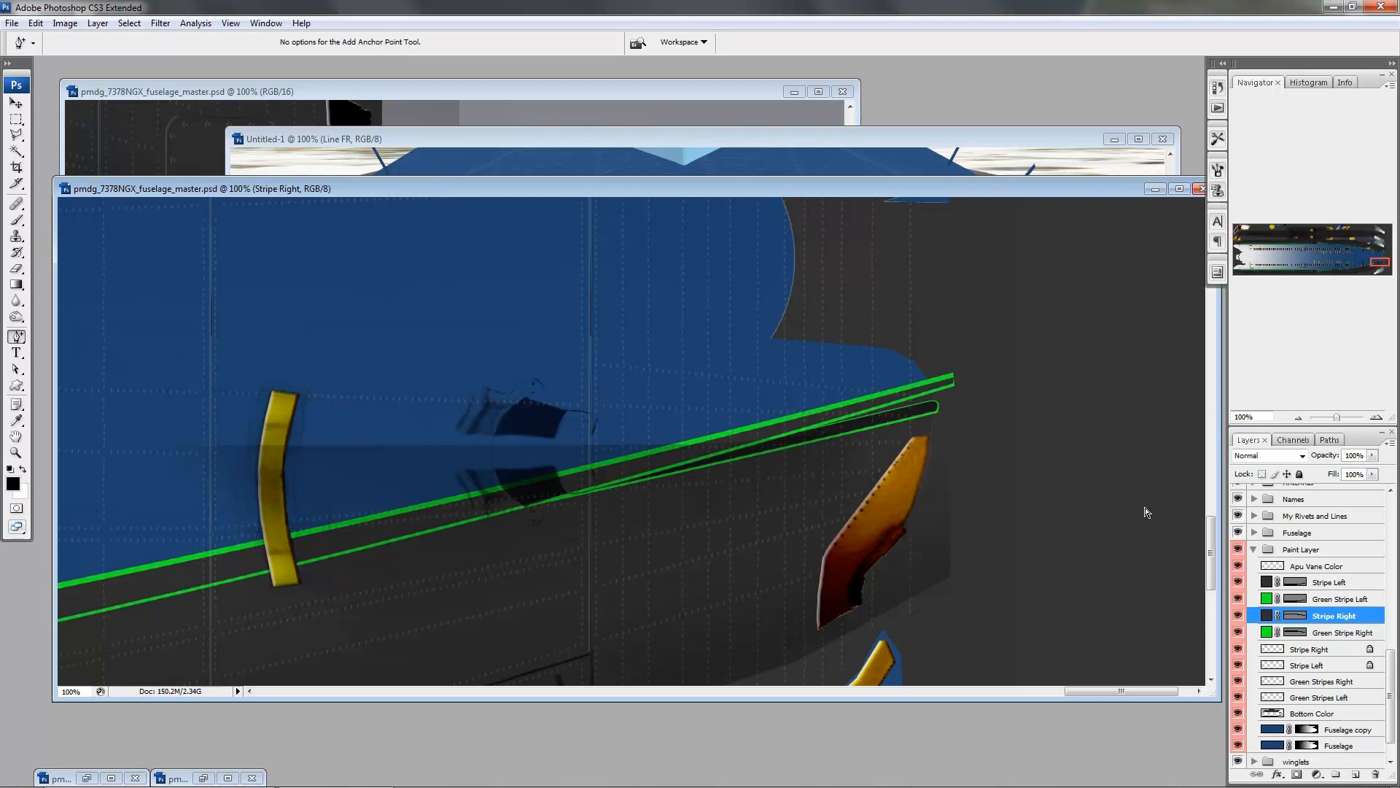
{"action": "left_click", "coordinate": [1295, 599]}
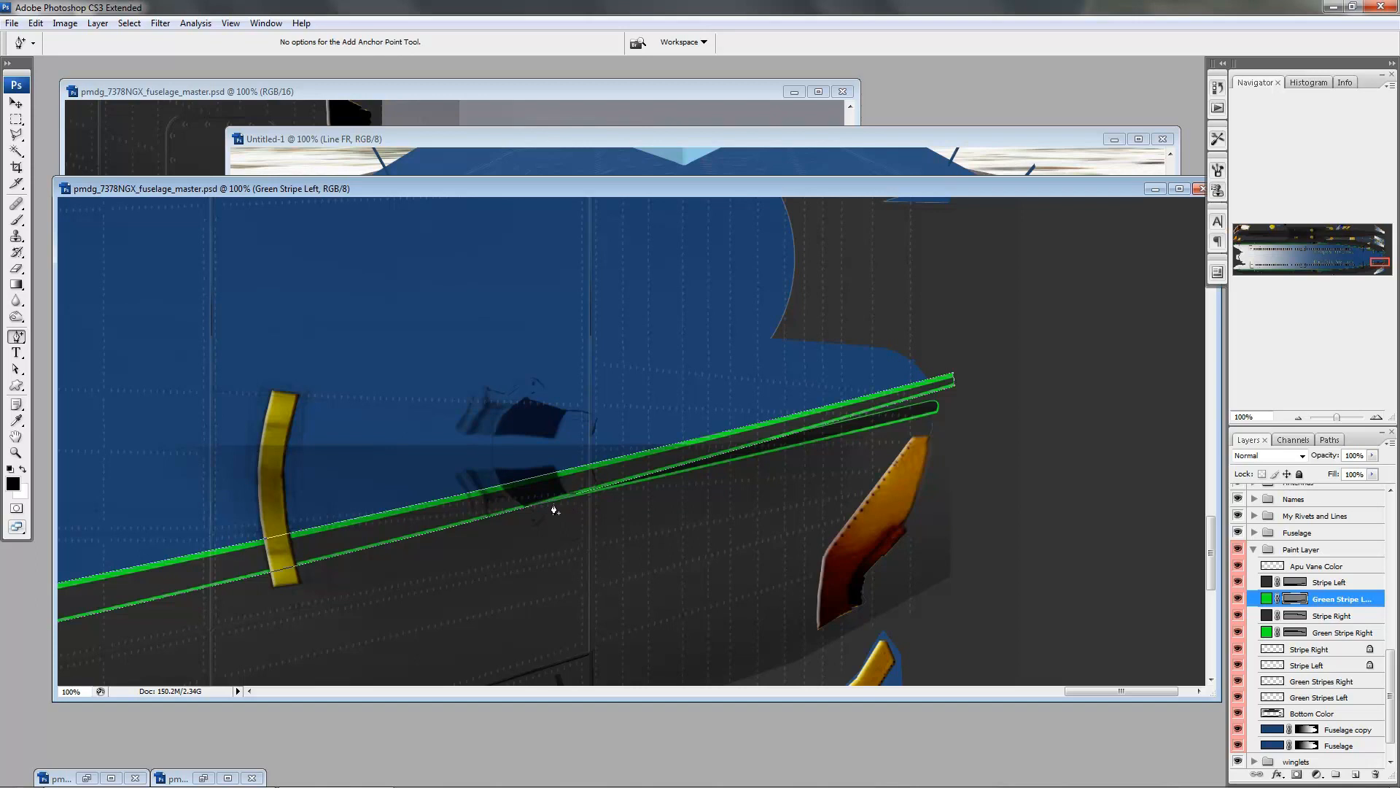
{"action": "left_click_drag", "start_coordinate": [554, 509], "coordinate": [556, 504]}
{"action": "left_click", "coordinate": [551, 475]}
- Lower the tail-end anchor points of the Green Stripe Left vector mask to follow the older raster stripe end beneath it
{"action": "key", "text": "a"}
{"action": "left_click_drag", "start_coordinate": [978, 352], "coordinate": [953, 411]}
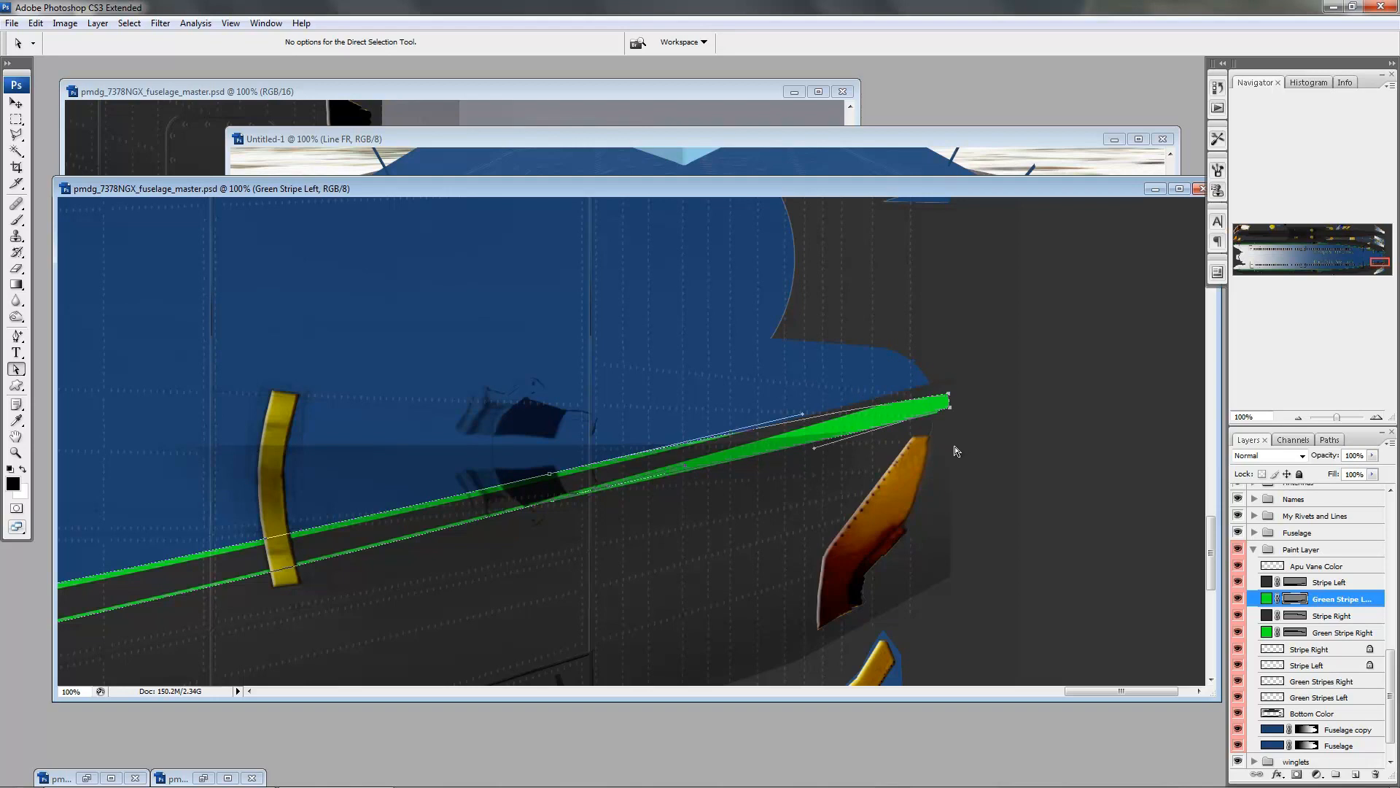
{"action": "key", "text": "Down"}
{"action": "key", "text": "Down"}
{"action": "key", "text": "Down"}
{"action": "key", "text": "Down"}
{"action": "key", "text": "Down"}
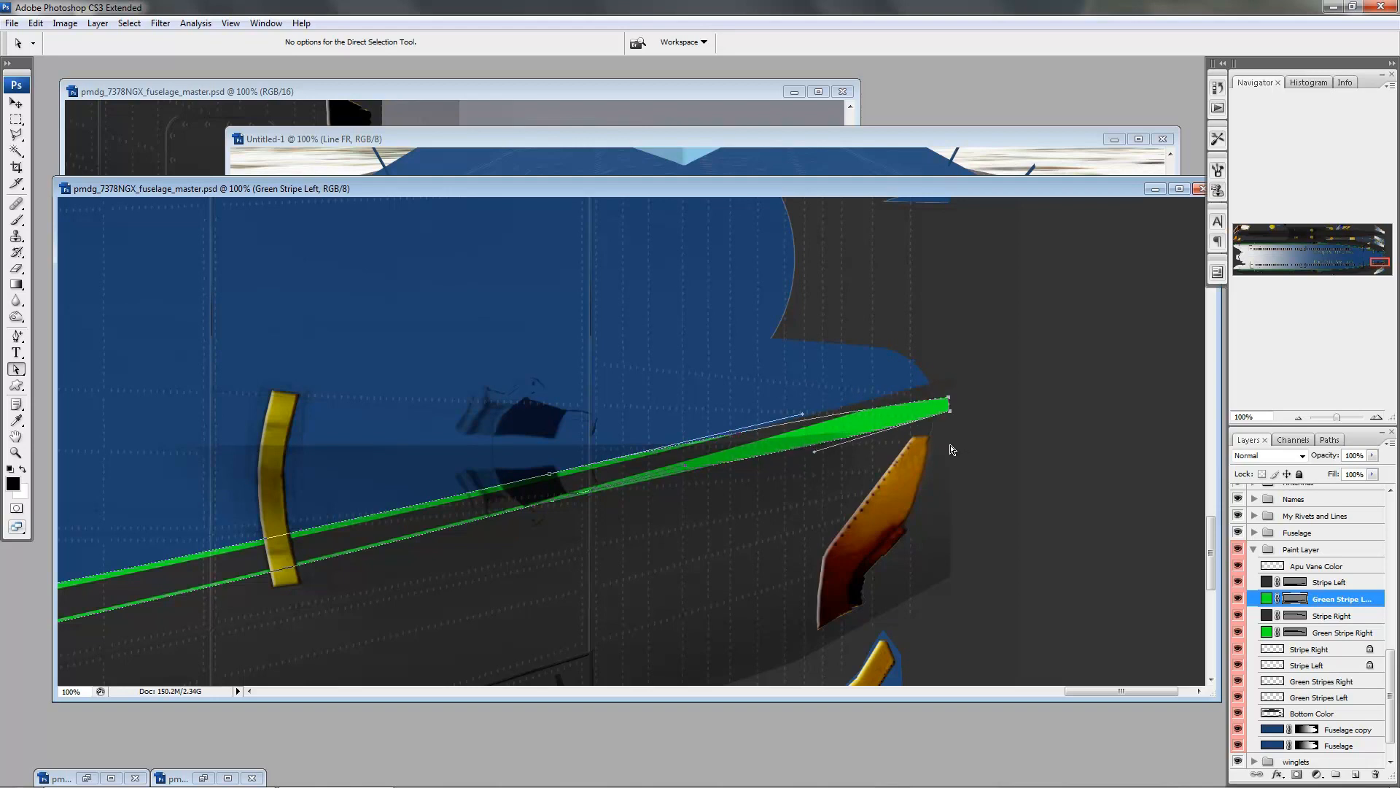
- Add an anchor point to the Stripe Left vector mask and lower its tail end to leave two thin green borders
{"action": "left_click", "coordinate": [1295, 584]}
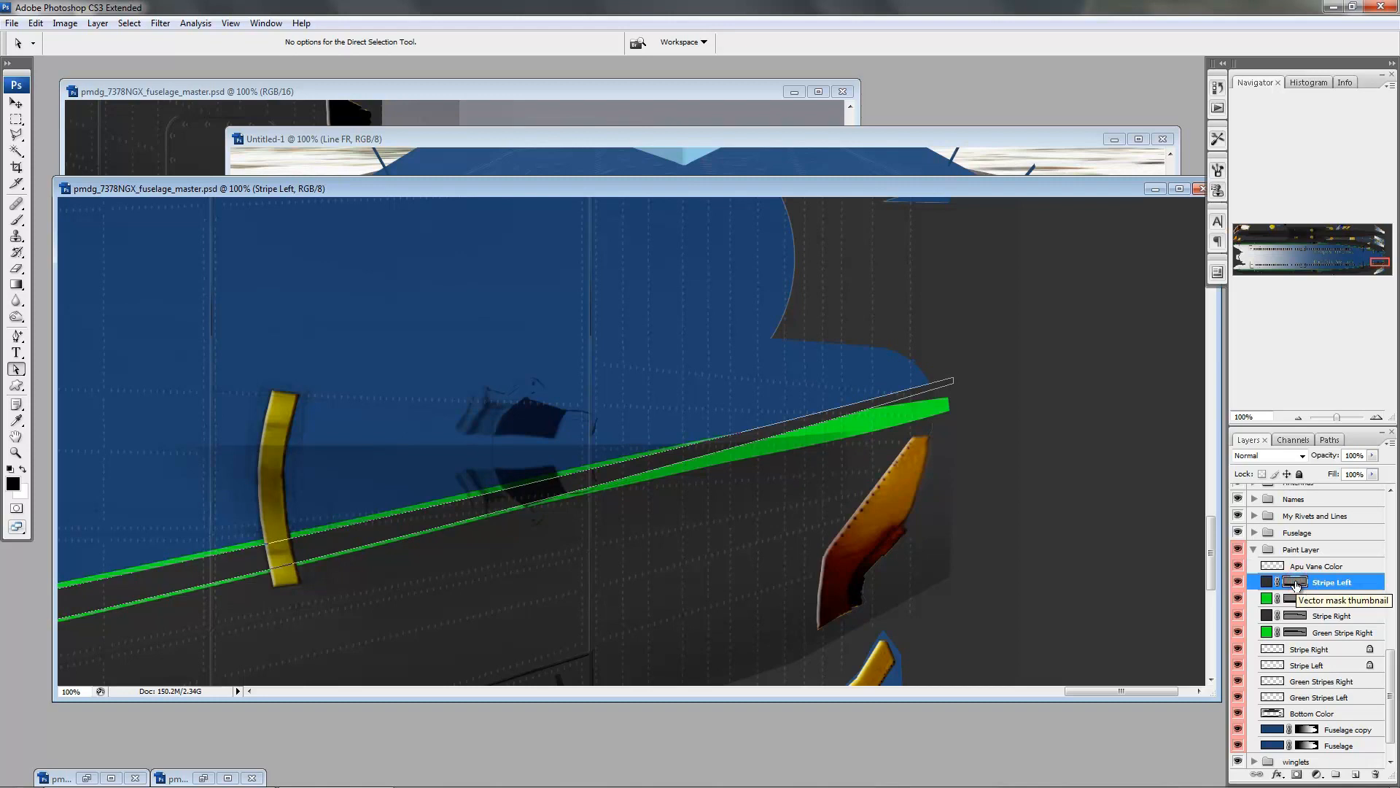
{"action": "left_click", "coordinate": [16, 337]}
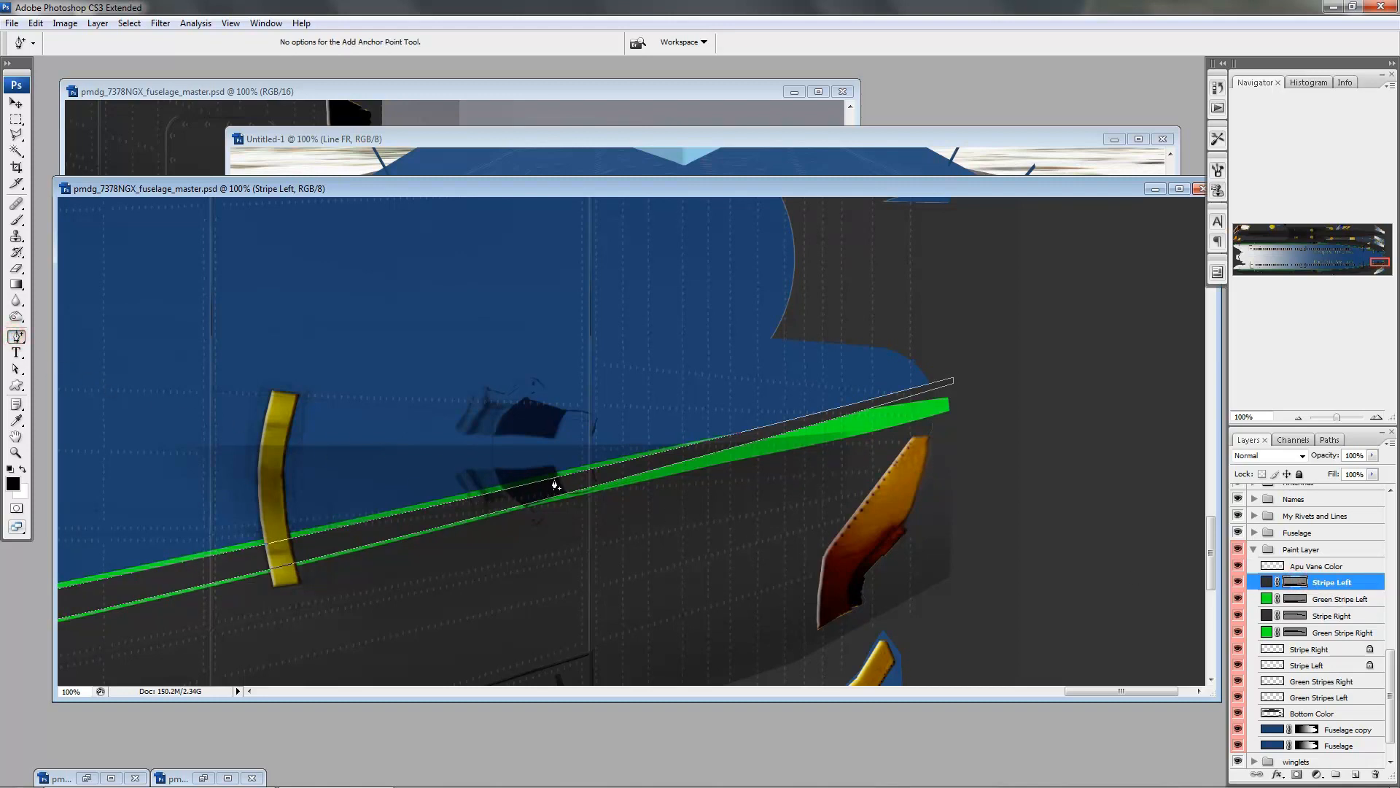
{"action": "left_click_drag", "start_coordinate": [568, 481], "coordinate": [567, 494]}
{"action": "key", "text": "a"}
{"action": "left_click", "coordinate": [967, 382]}
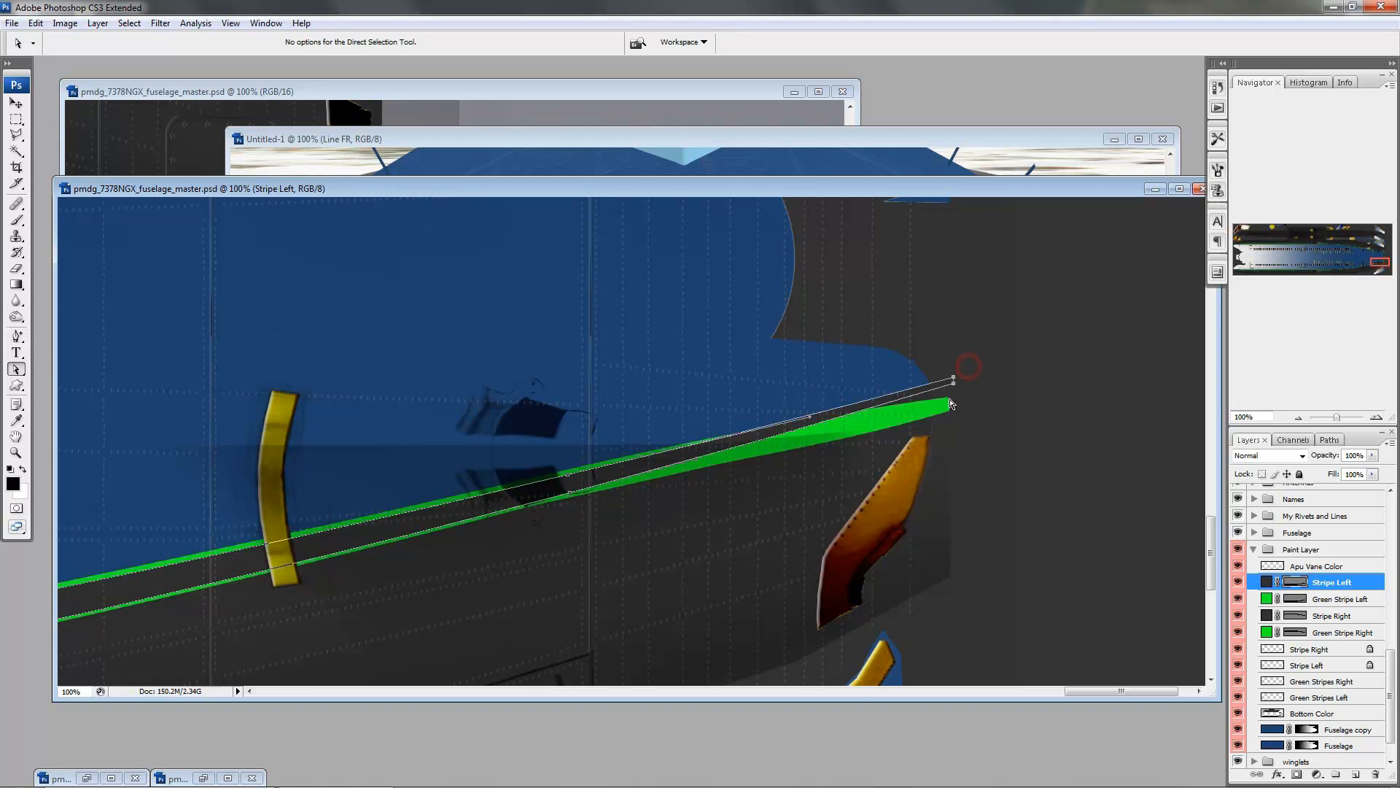
{"action": "left_click_drag", "start_coordinate": [956, 388], "coordinate": [961, 409]}
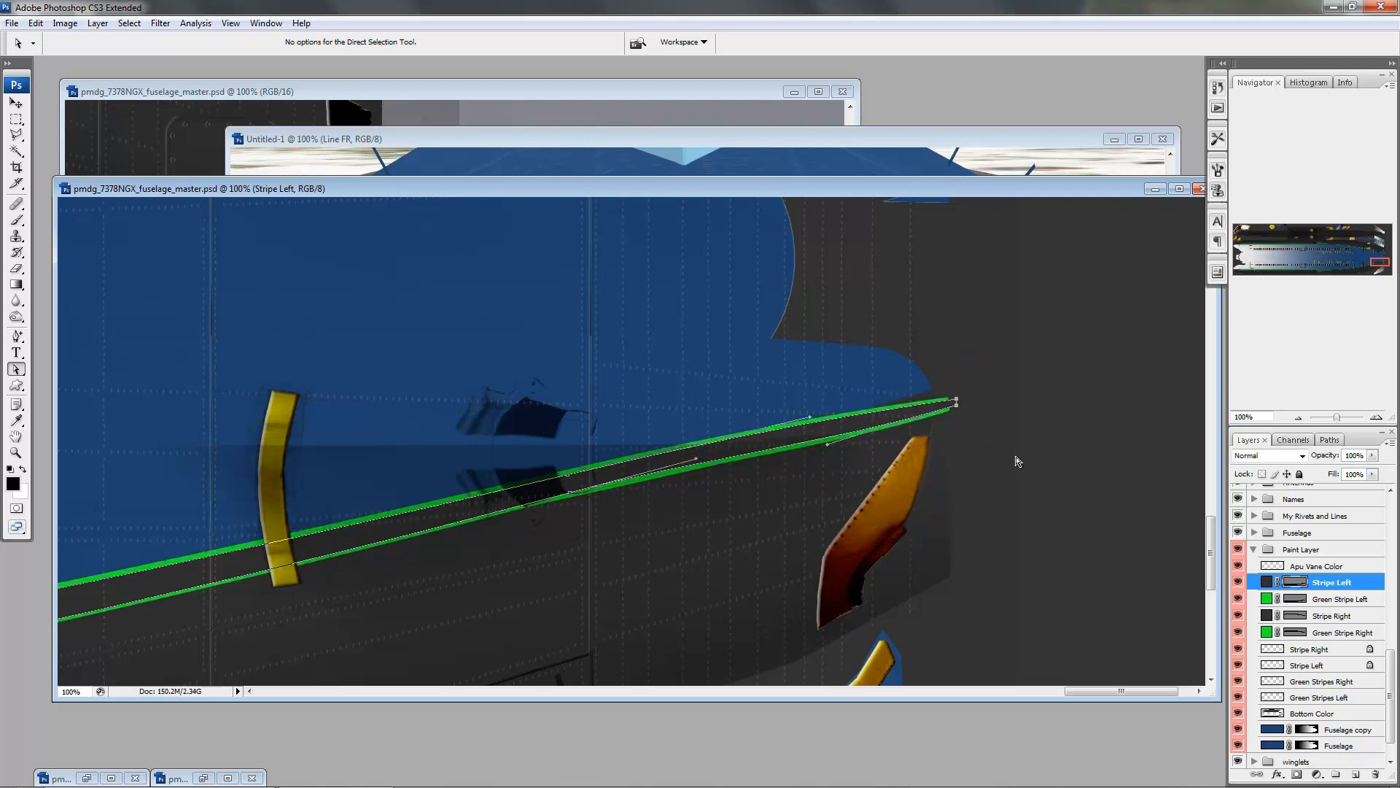
{"action": "left_click", "coordinate": [1296, 586]}
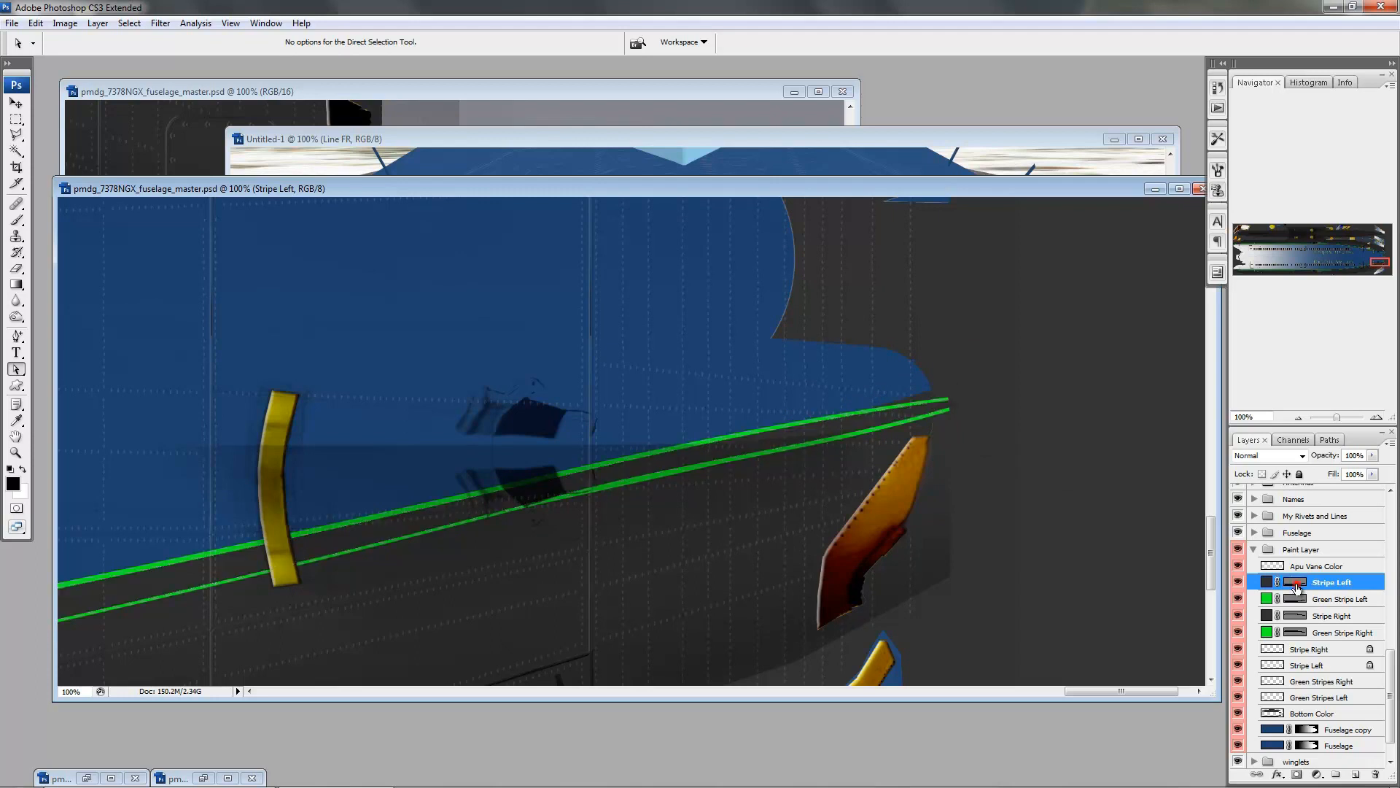
{"action": "left_click", "coordinate": [1296, 587]}
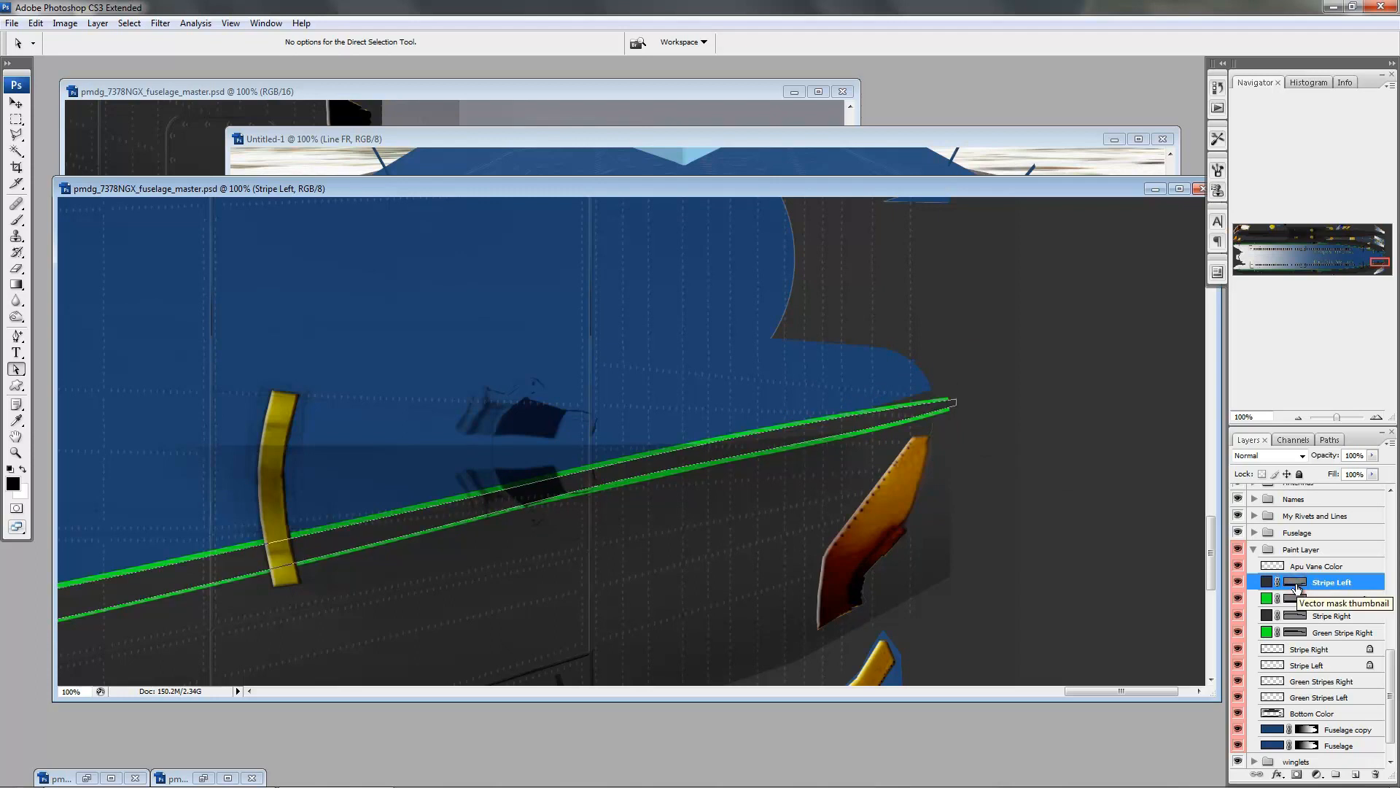
{"action": "left_click", "coordinate": [1297, 588]}
{"action": "left_click", "coordinate": [1297, 588]}
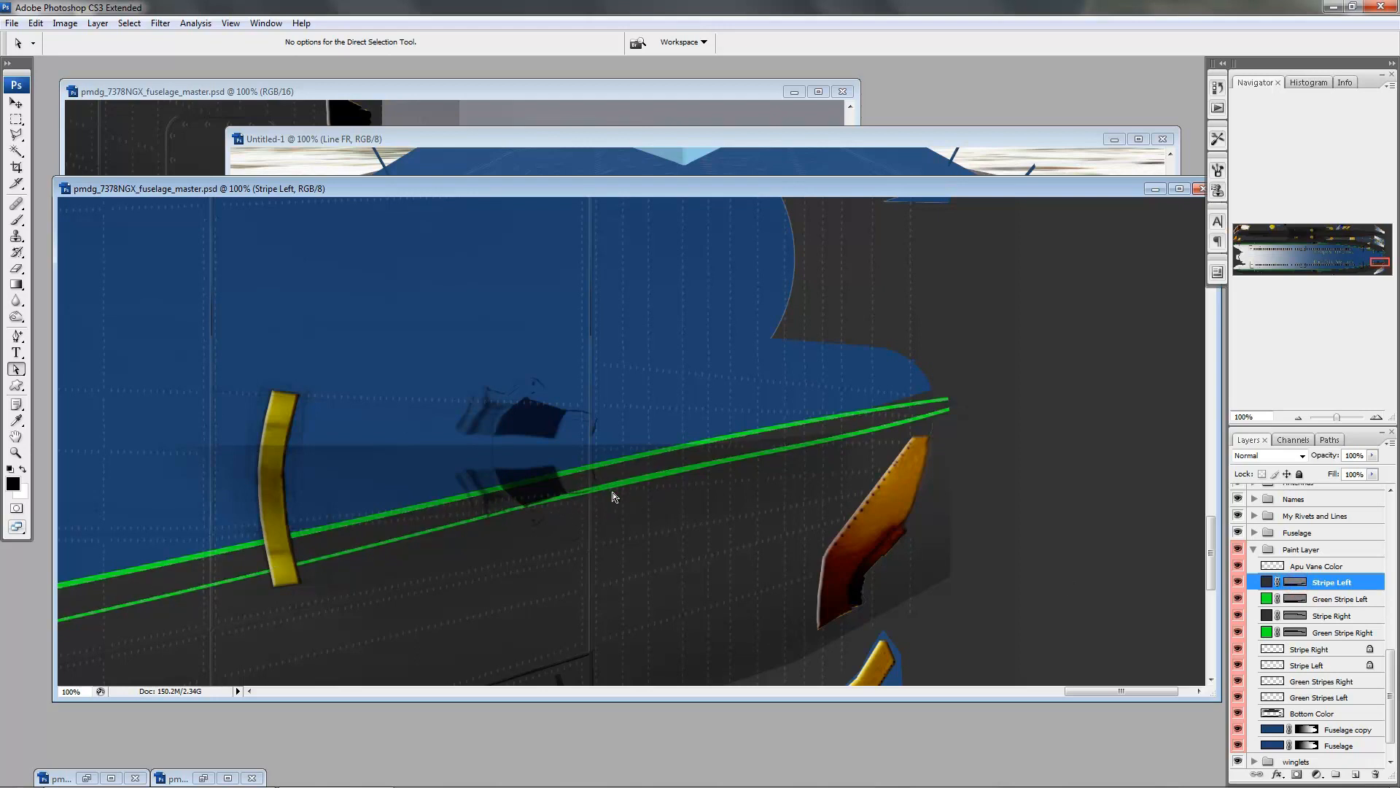
- Add and adjust anchor points along the lower edge of the Stripe Left mask to even out the lower green border
{"action": "left_click", "coordinate": [1297, 584]}
{"action": "key", "text": "ctrl+plus"}
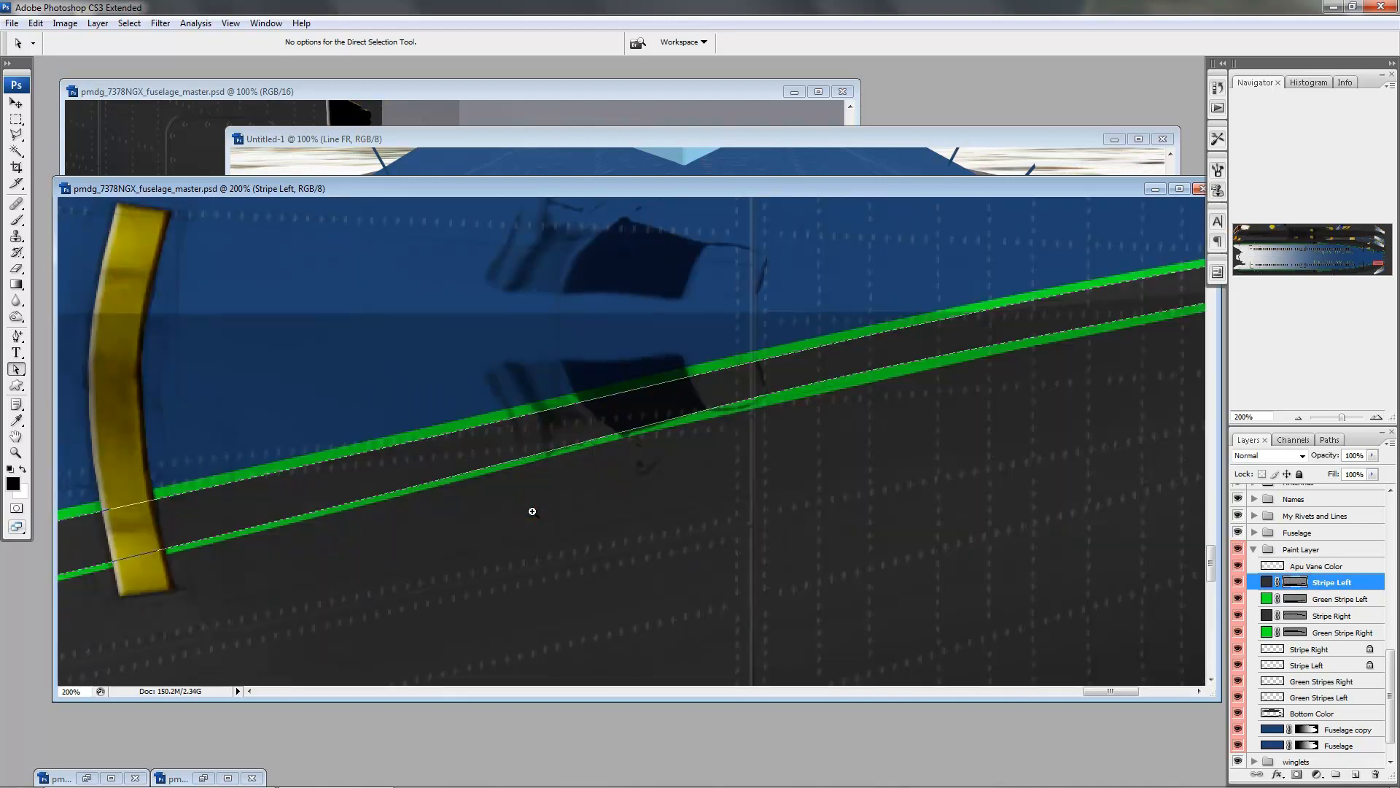
{"action": "left_click", "coordinate": [18, 338]}
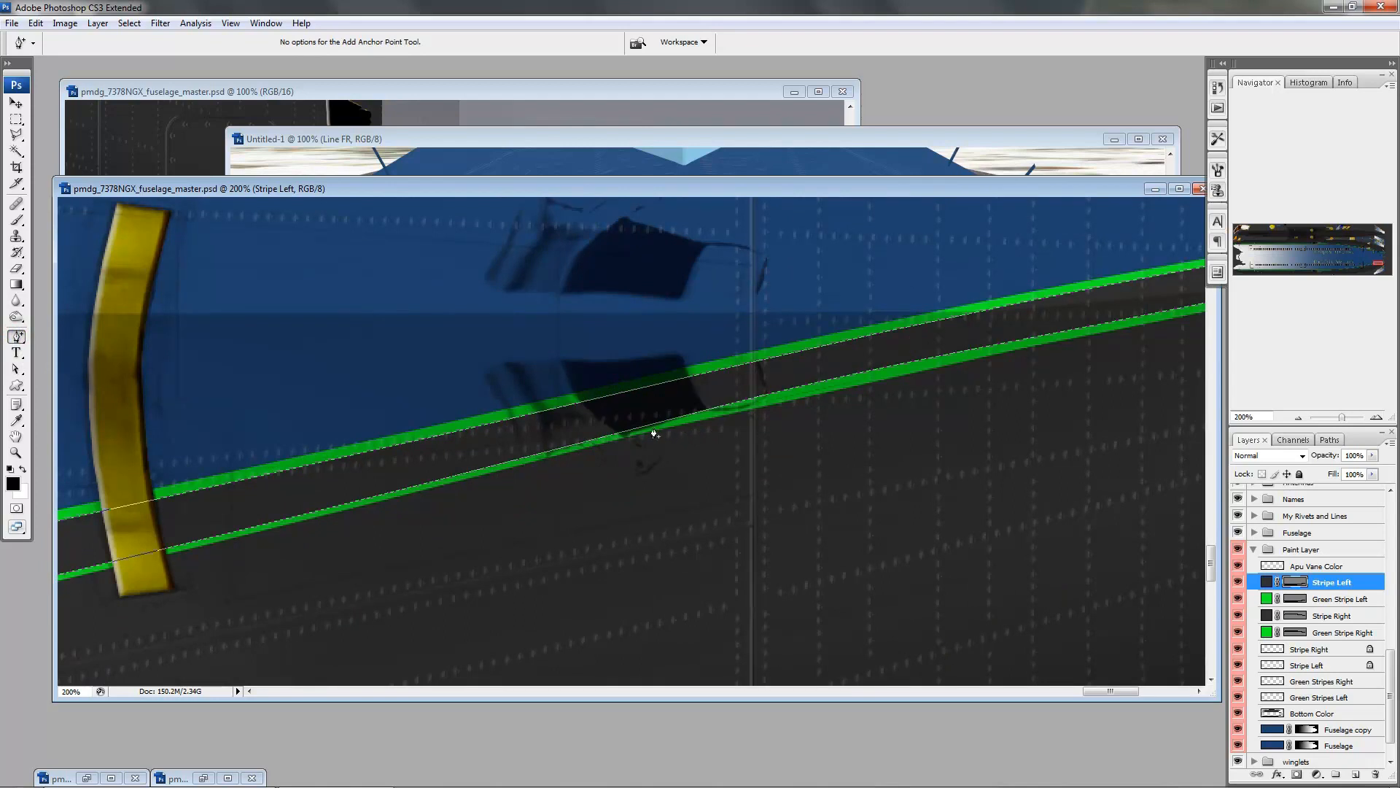
{"action": "left_click", "coordinate": [754, 401]}
{"action": "left_click_drag", "start_coordinate": [756, 398], "coordinate": [854, 376]}
{"action": "left_click_drag", "start_coordinate": [983, 409], "coordinate": [701, 515]}
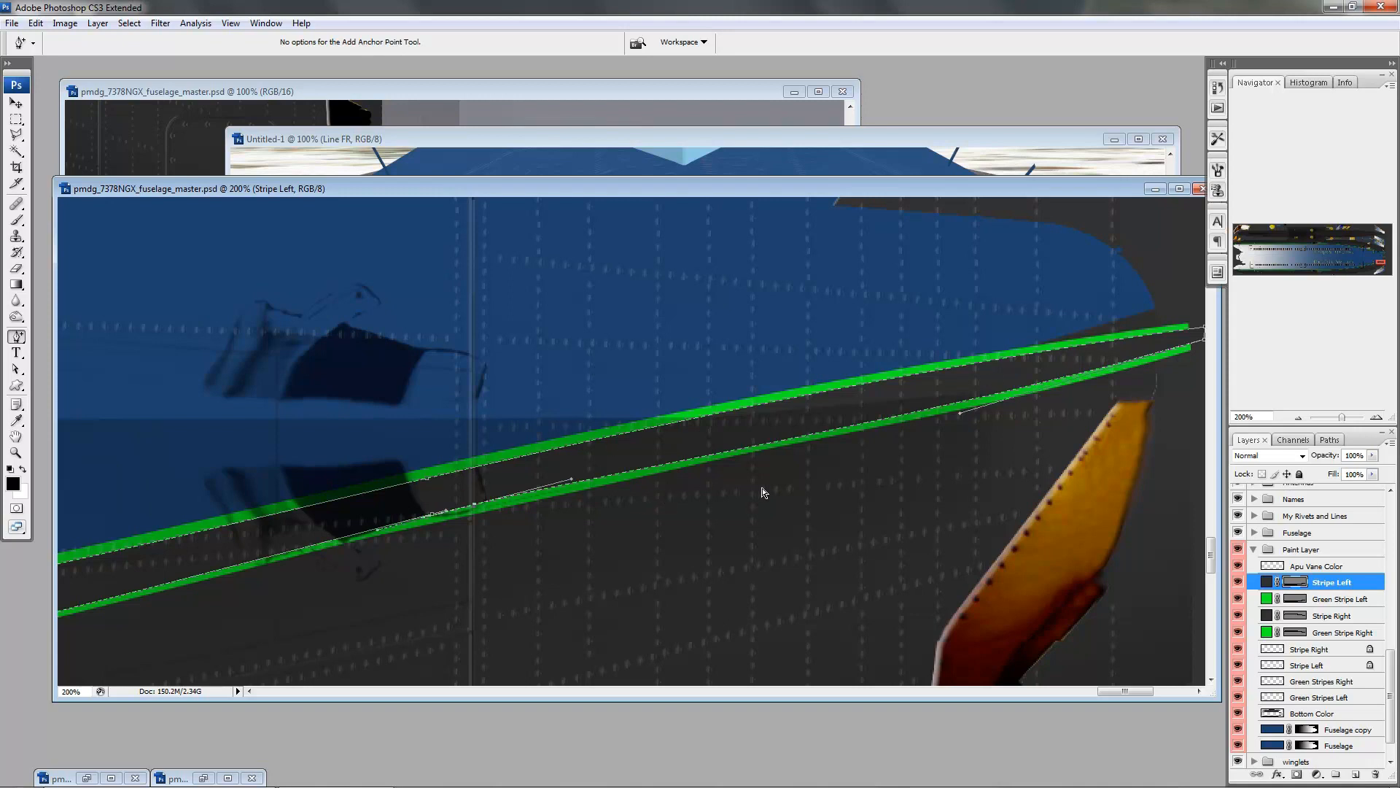
{"action": "left_click", "coordinate": [958, 412]}
{"action": "left_click_drag", "start_coordinate": [955, 414], "coordinate": [942, 417]}
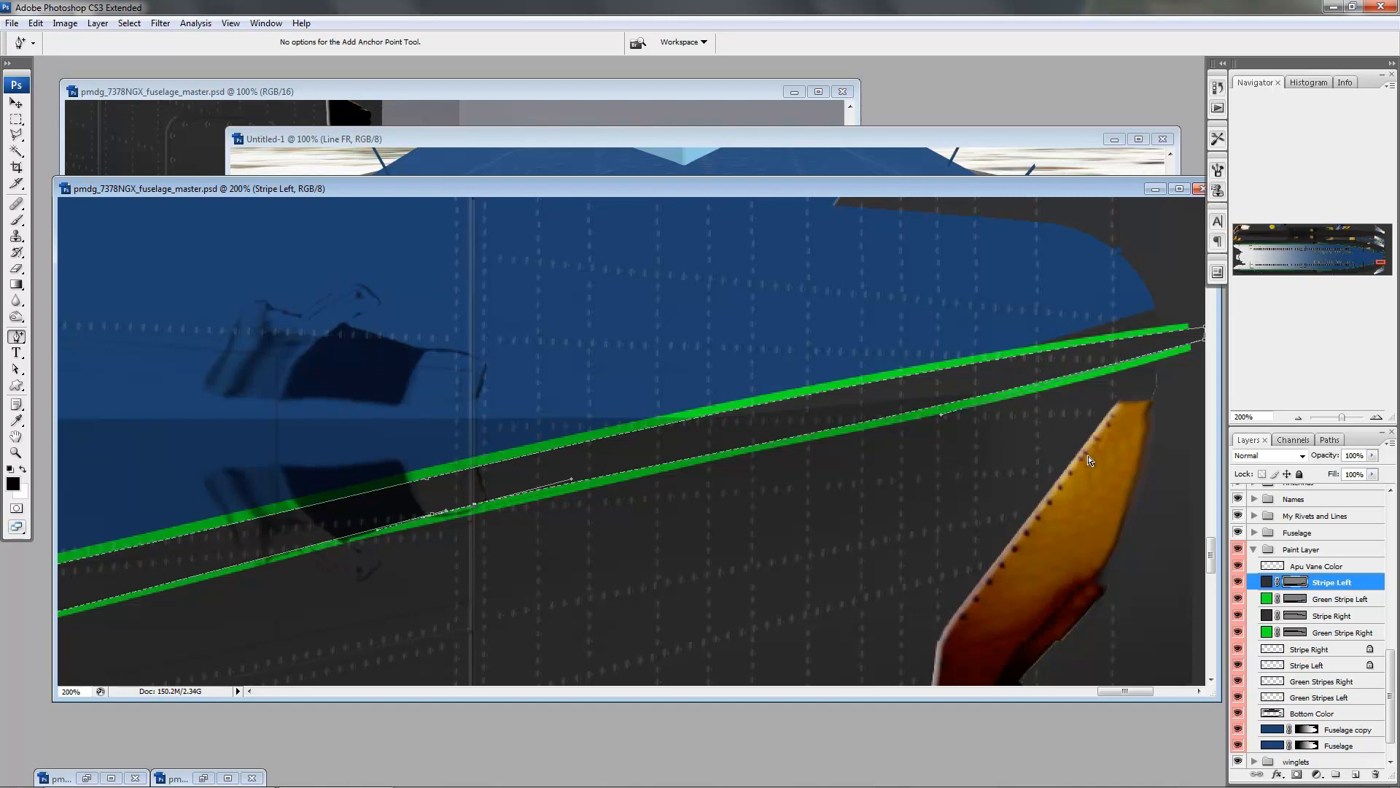
{"action": "left_click_drag", "start_coordinate": [1093, 448], "coordinate": [855, 453]}
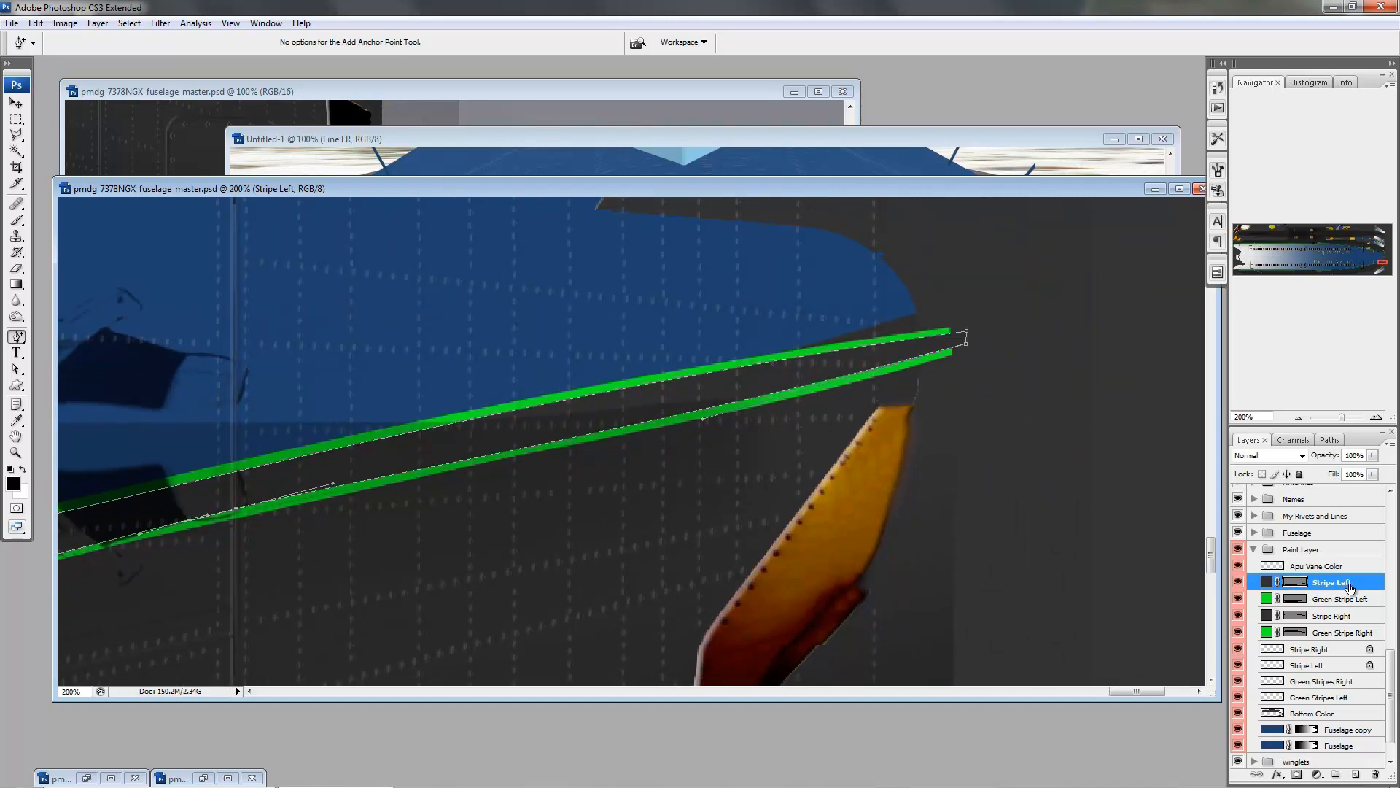
{"action": "left_click", "coordinate": [1295, 584]}
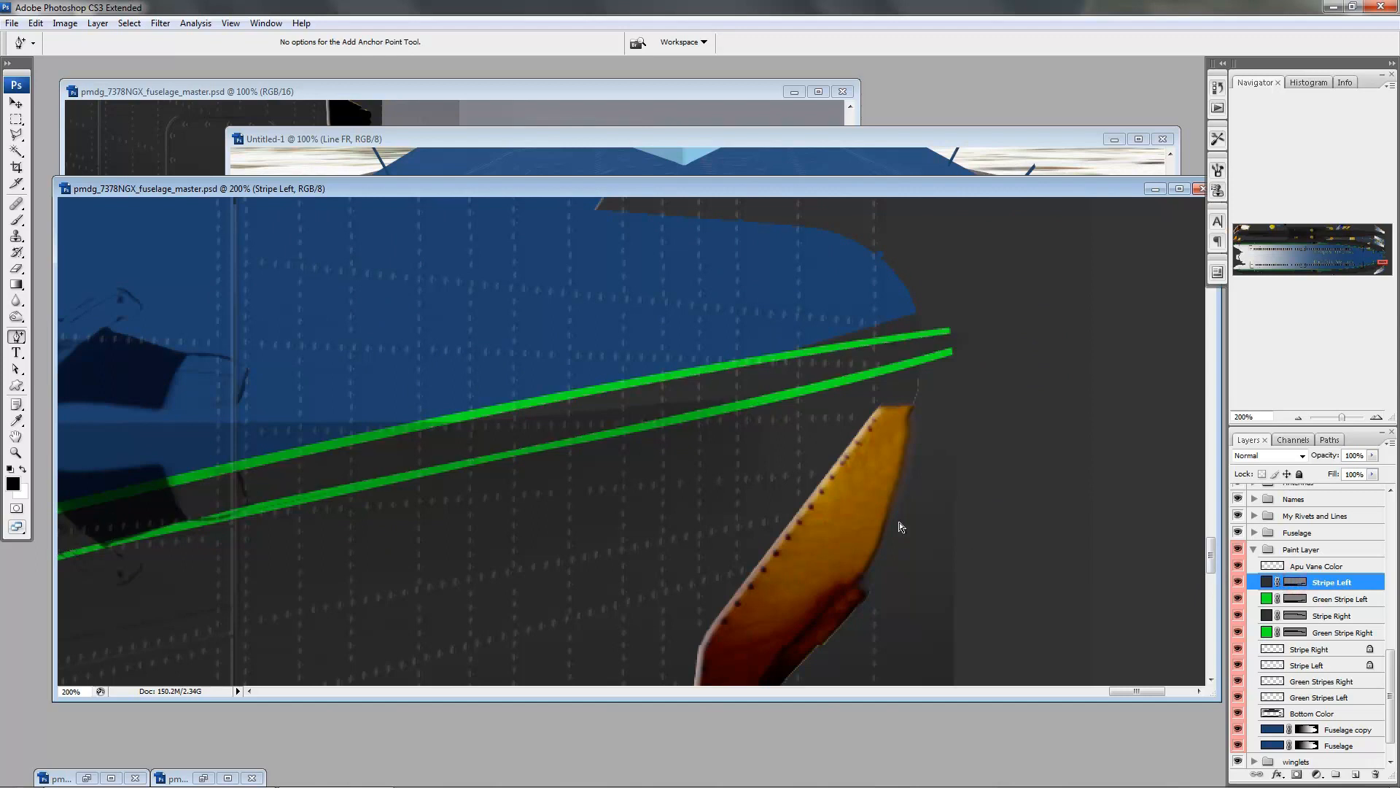
- Delete the four old raster layers Stripe Right, Stripe Left, Green Stripes Right and Green Stripes Left
{"action": "left_click_drag", "start_coordinate": [696, 501], "coordinate": [878, 440]}
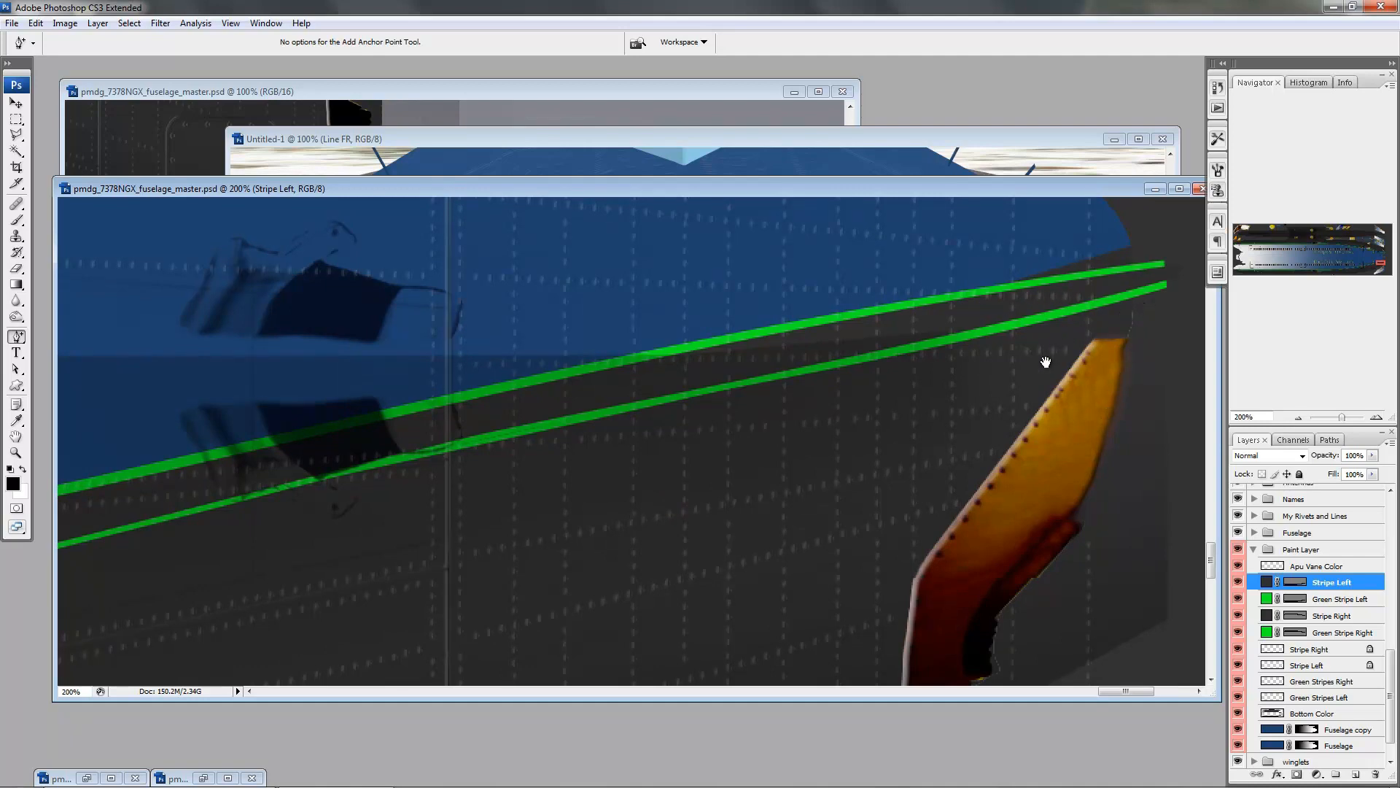
{"action": "left_click_drag", "start_coordinate": [1094, 382], "coordinate": [875, 540]}
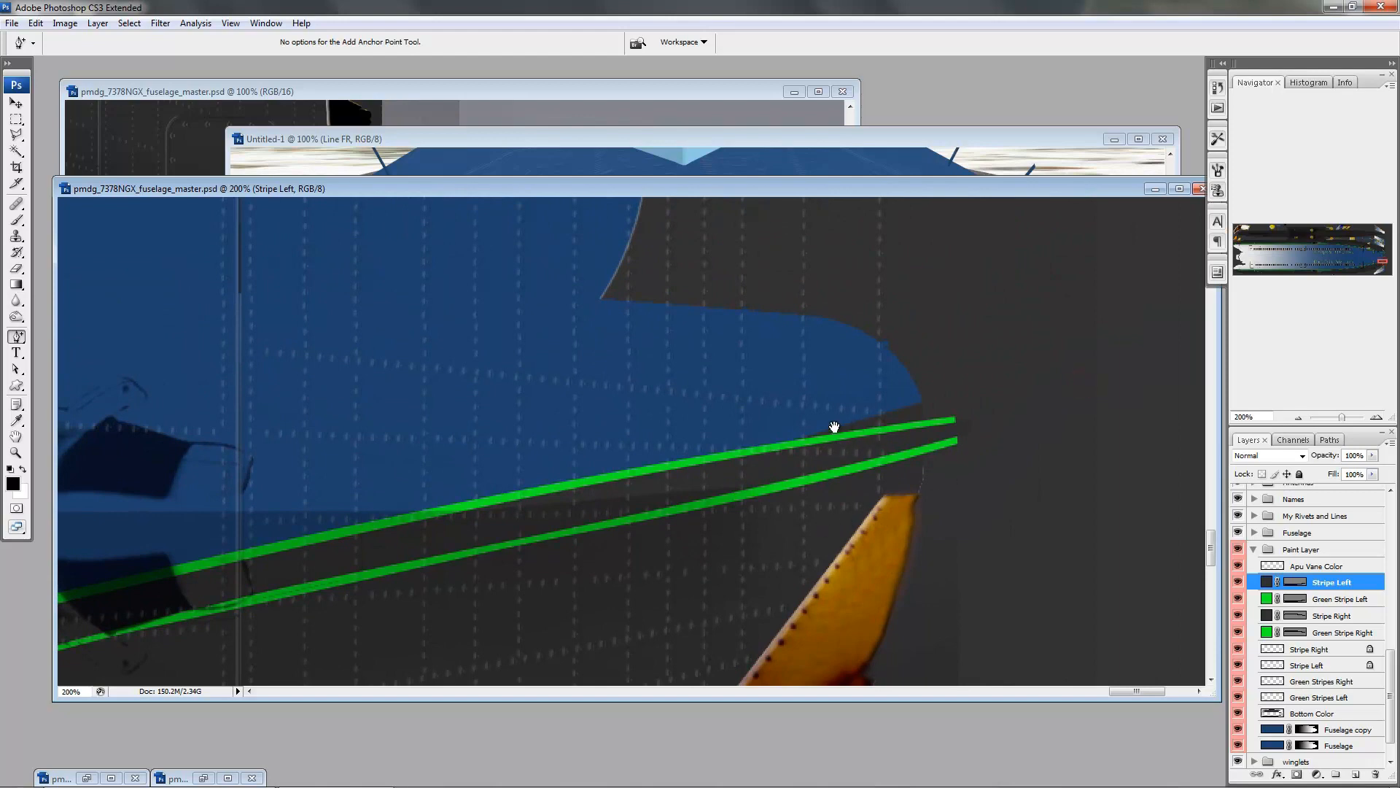
{"action": "left_click_drag", "start_coordinate": [884, 283], "coordinate": [842, 424]}
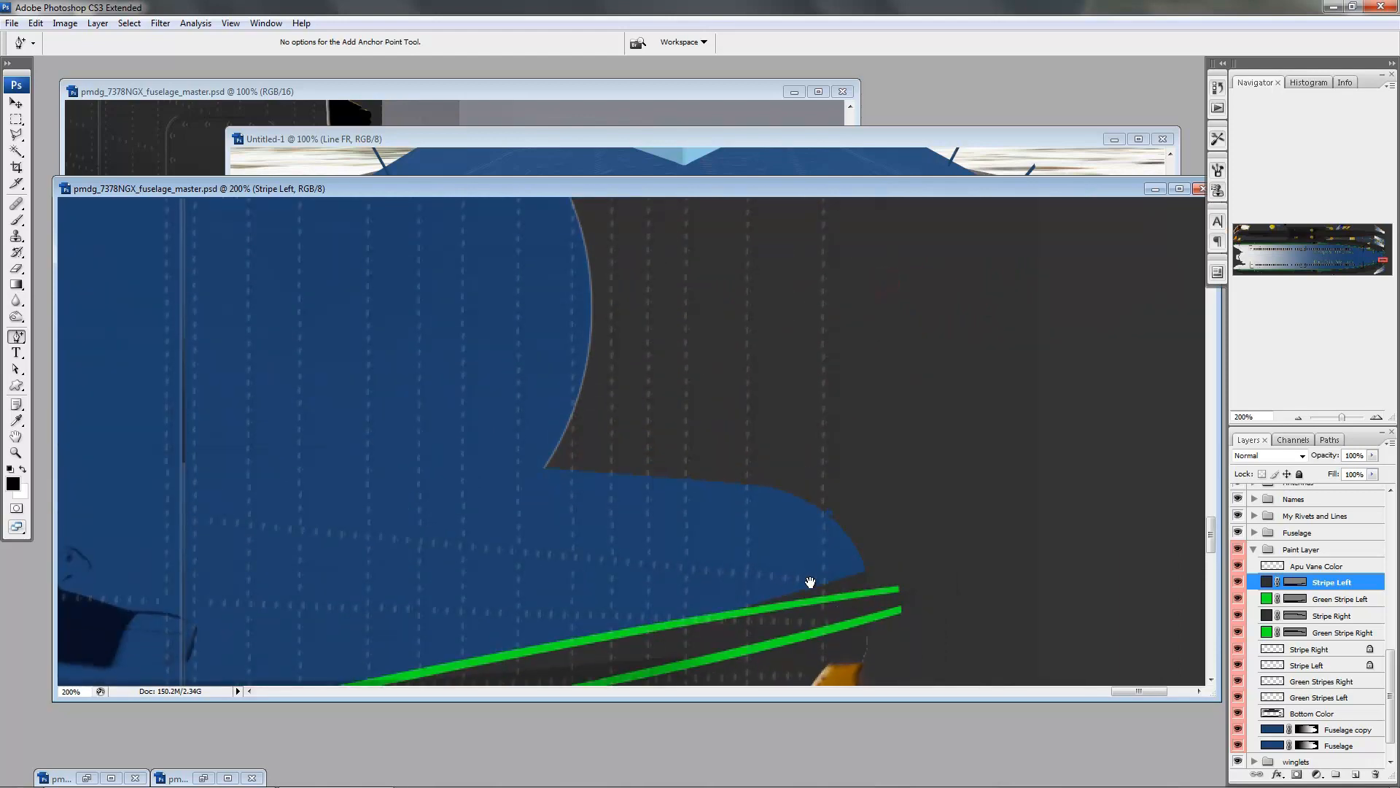
{"action": "left_click_drag", "start_coordinate": [766, 323], "coordinate": [751, 576]}
{"action": "left_click_drag", "start_coordinate": [747, 469], "coordinate": [760, 714]}
{"action": "left_click_drag", "start_coordinate": [746, 428], "coordinate": [738, 514]}
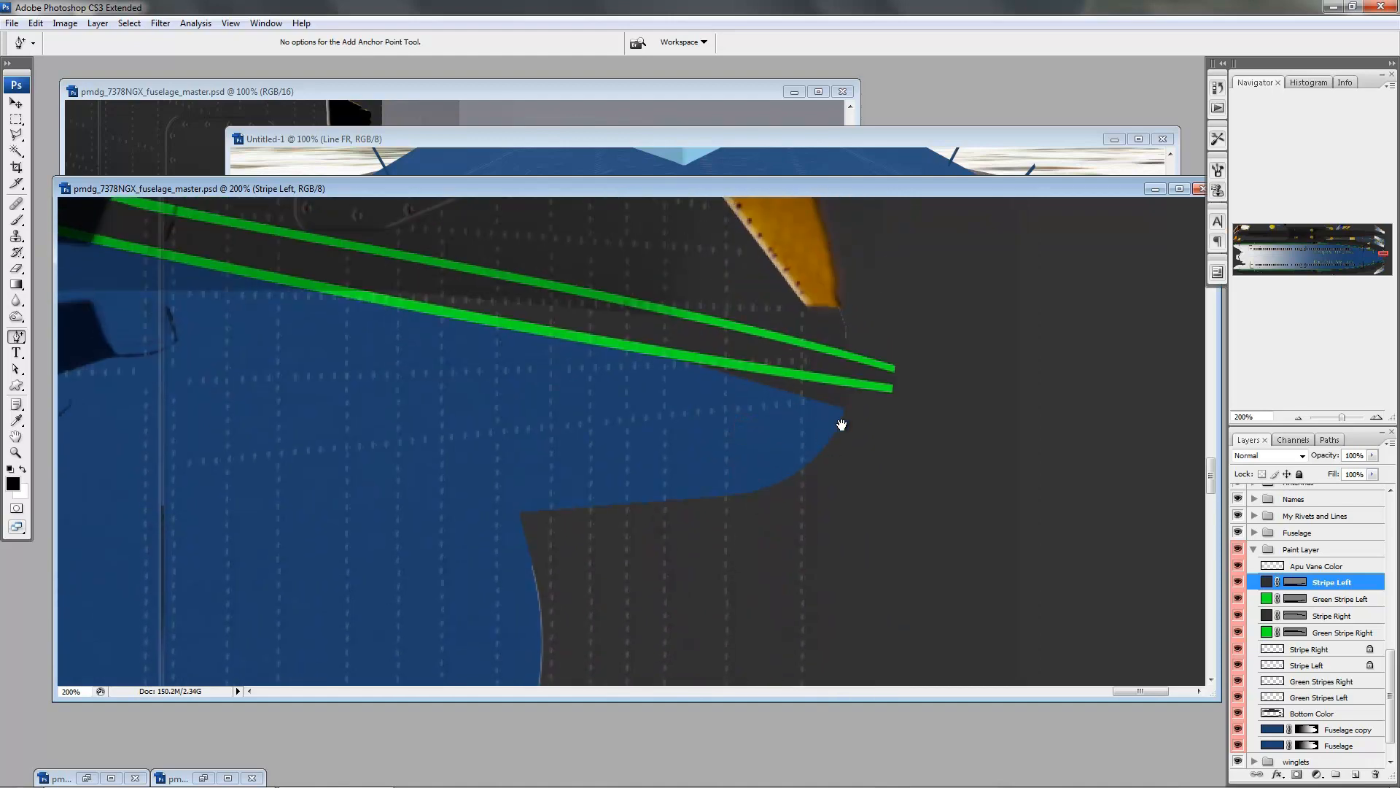
{"action": "key", "text": "v"}
{"action": "left_click", "coordinate": [1318, 651]}
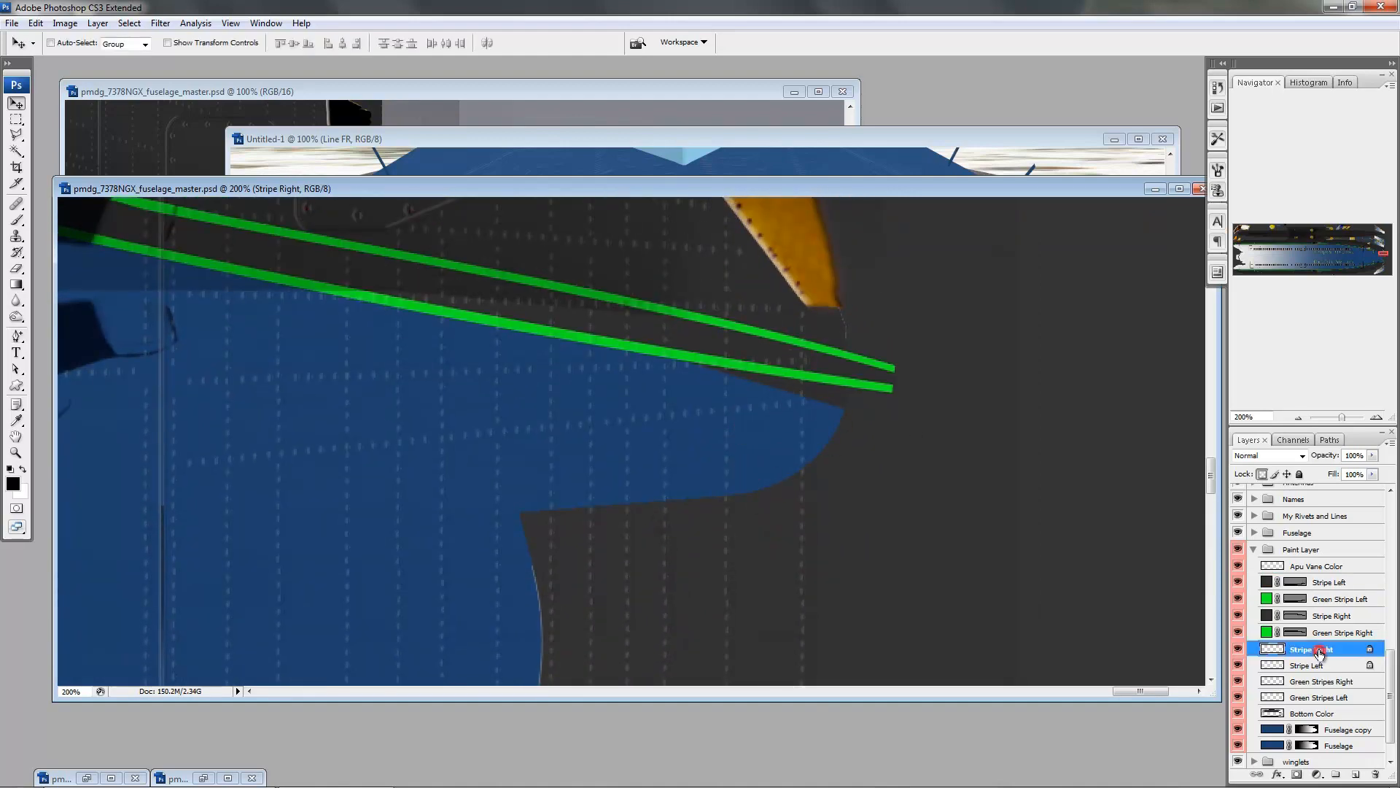
{"action": "left_click", "coordinate": [1335, 696], "text": "shift"}
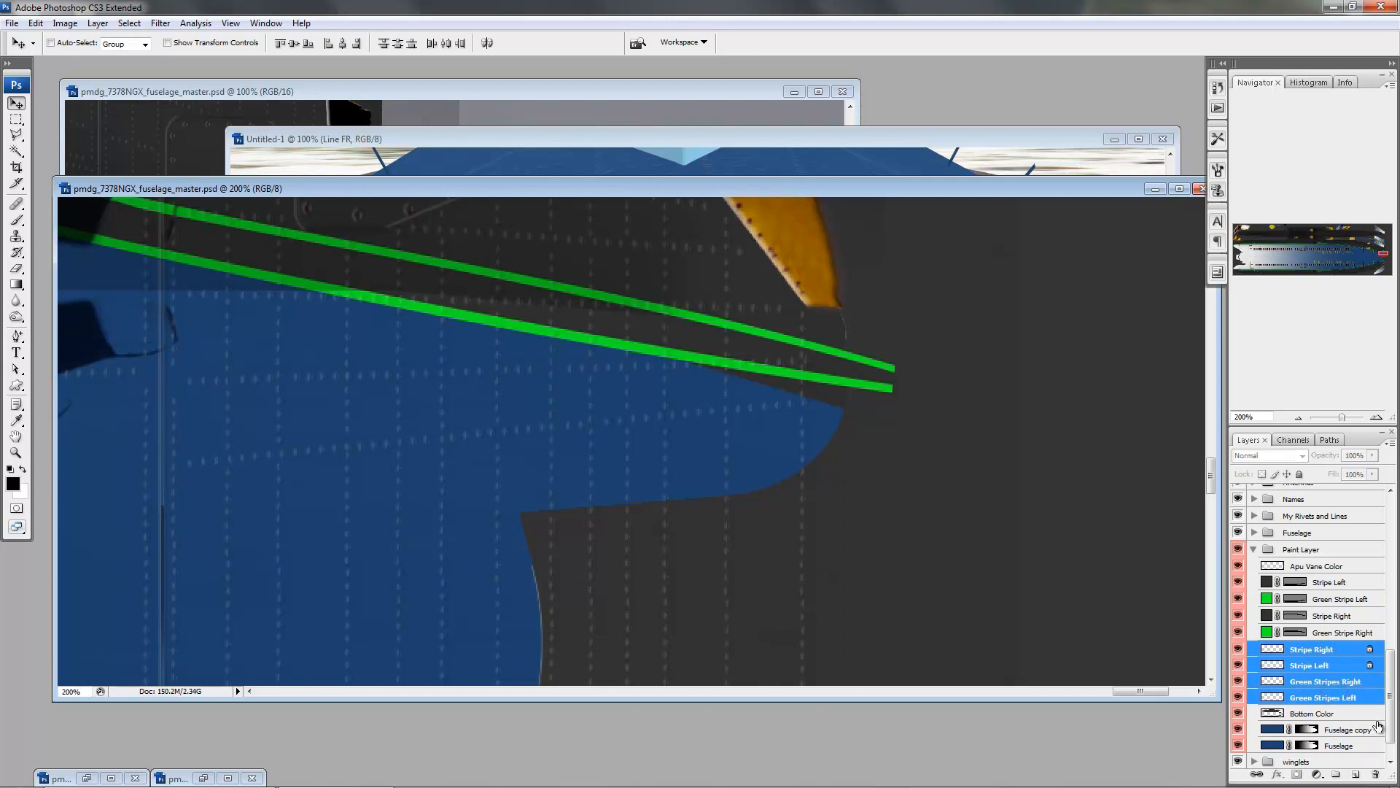
{"action": "key", "text": "Delete"}
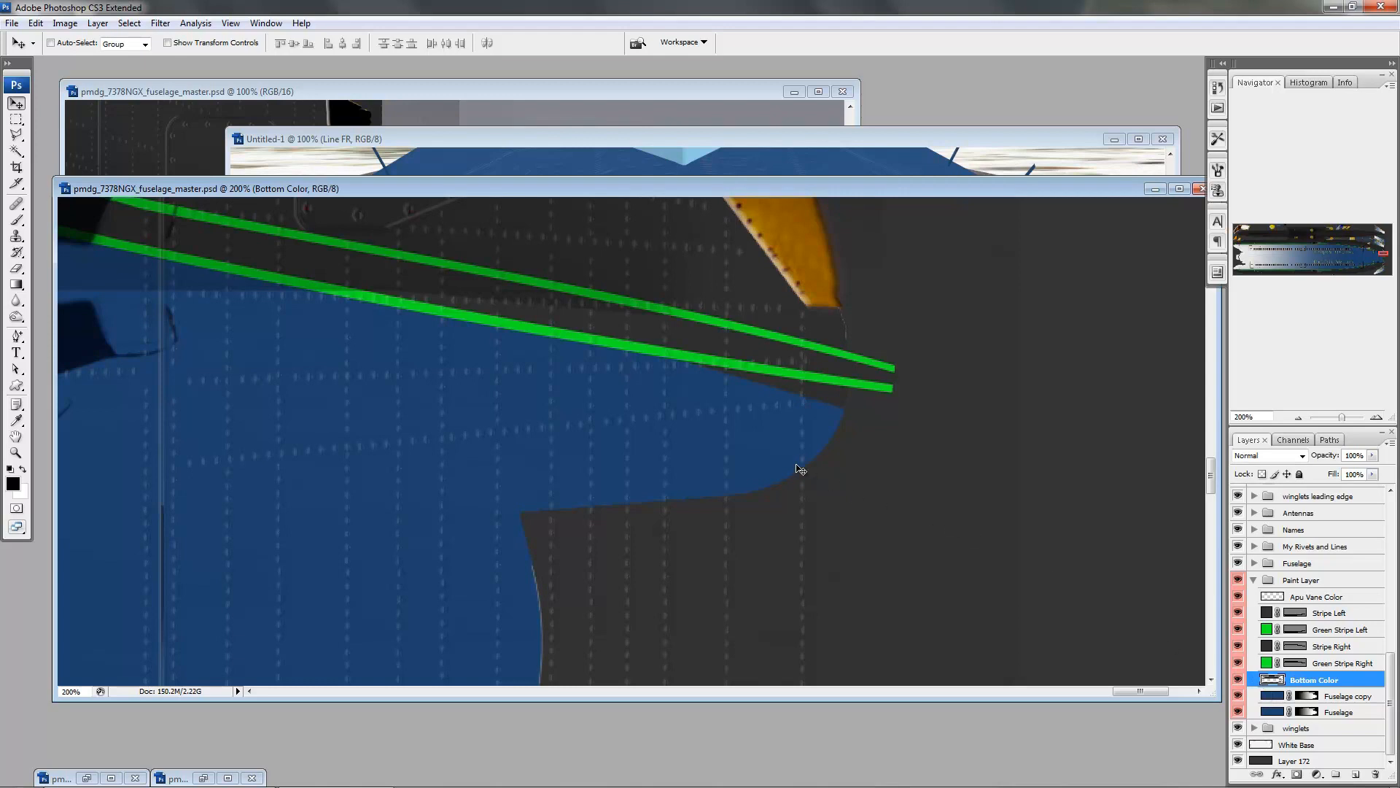
- Harden the 35 px eraser brush and erase the dark Bottom Color wedge between the right stripe and the blue tail tip
{"action": "key", "text": "e"}
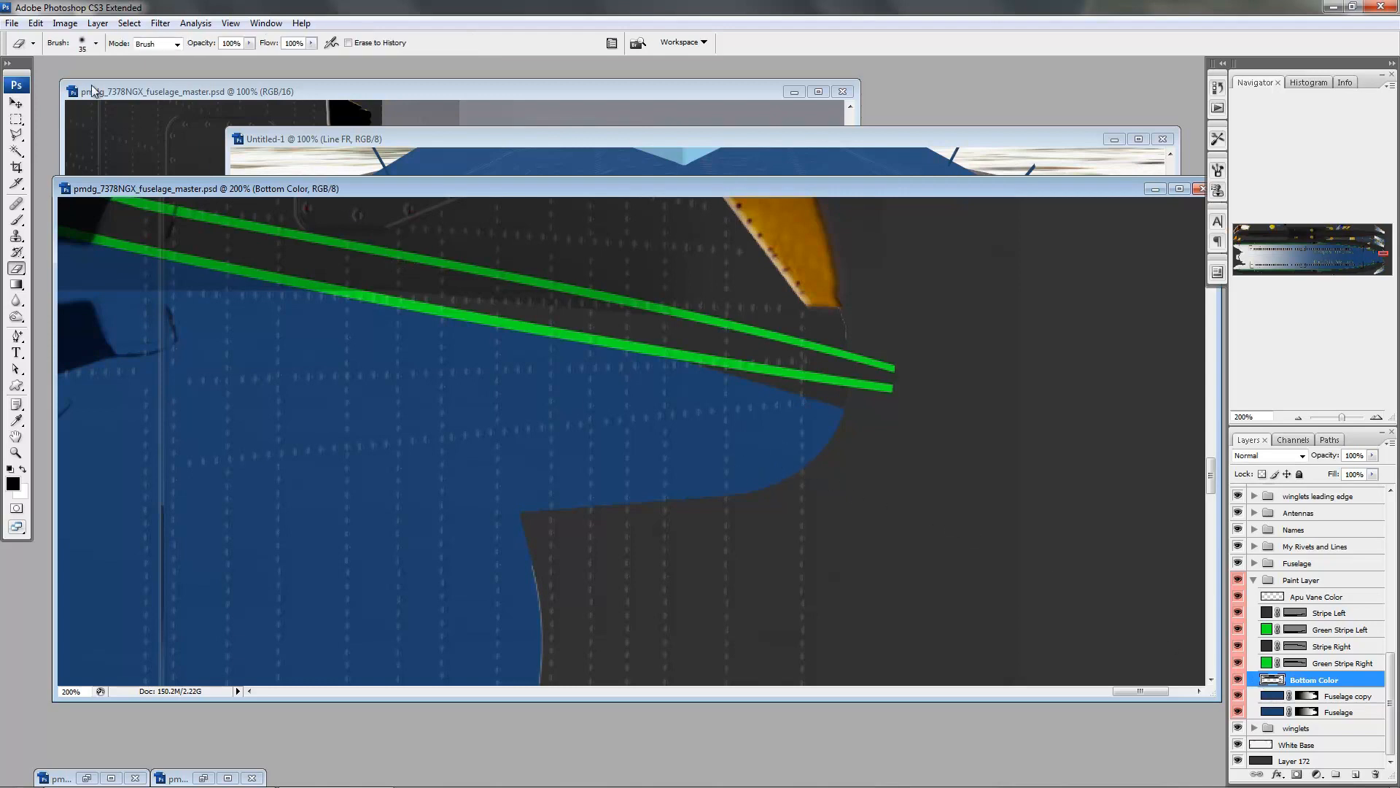
{"action": "left_click", "coordinate": [95, 45]}
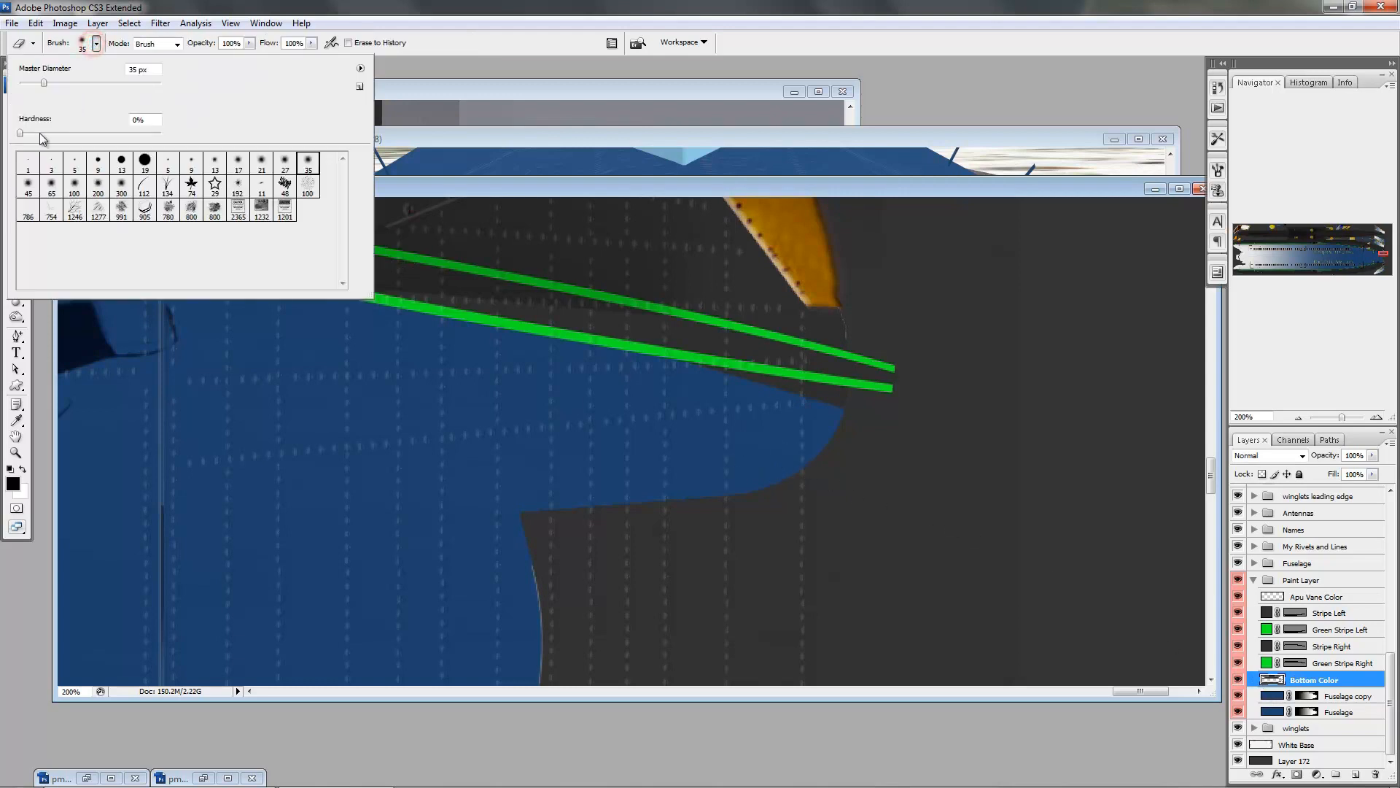
{"action": "left_click", "coordinate": [148, 132]}
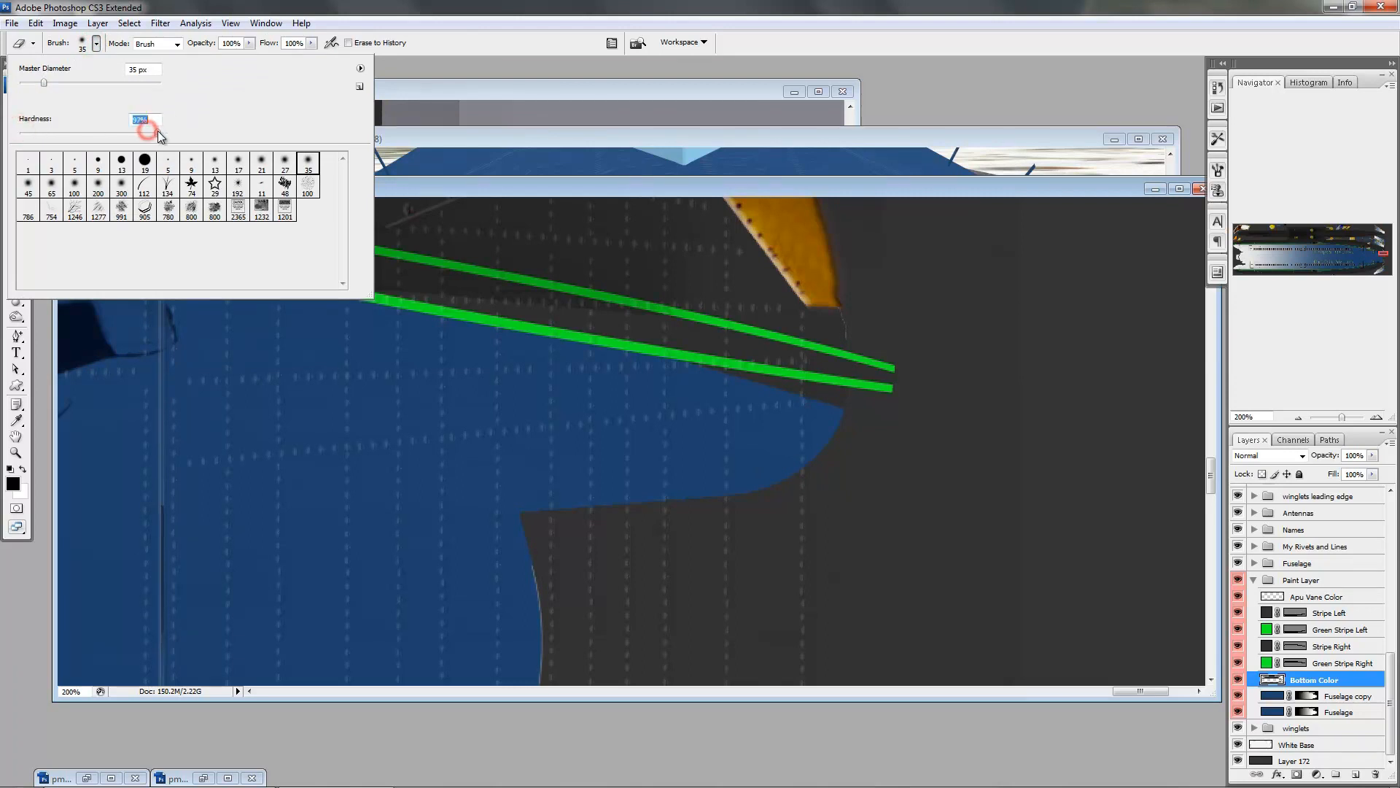
{"action": "left_click", "coordinate": [767, 183]}
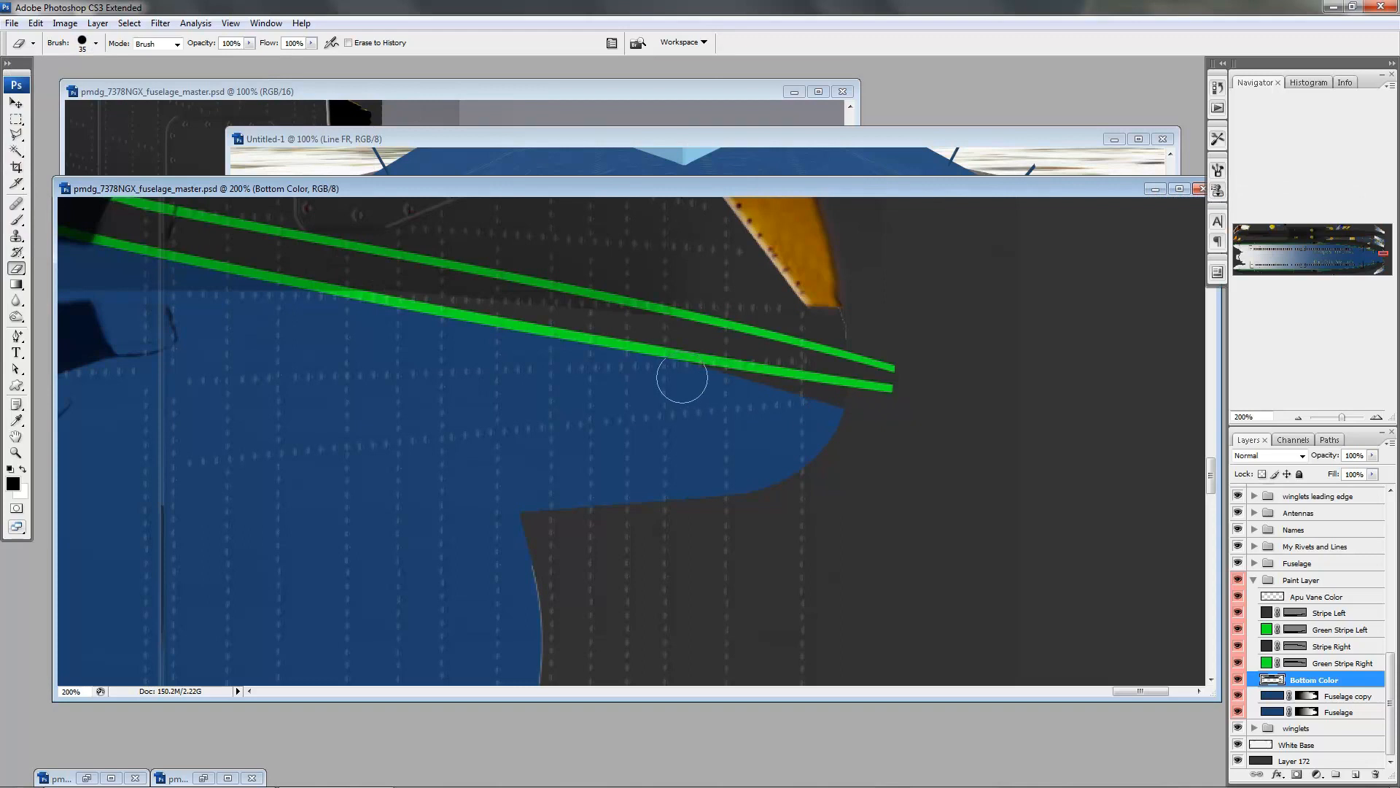
{"action": "left_click", "coordinate": [665, 367]}
{"action": "left_click_drag", "start_coordinate": [665, 367], "coordinate": [844, 391]}
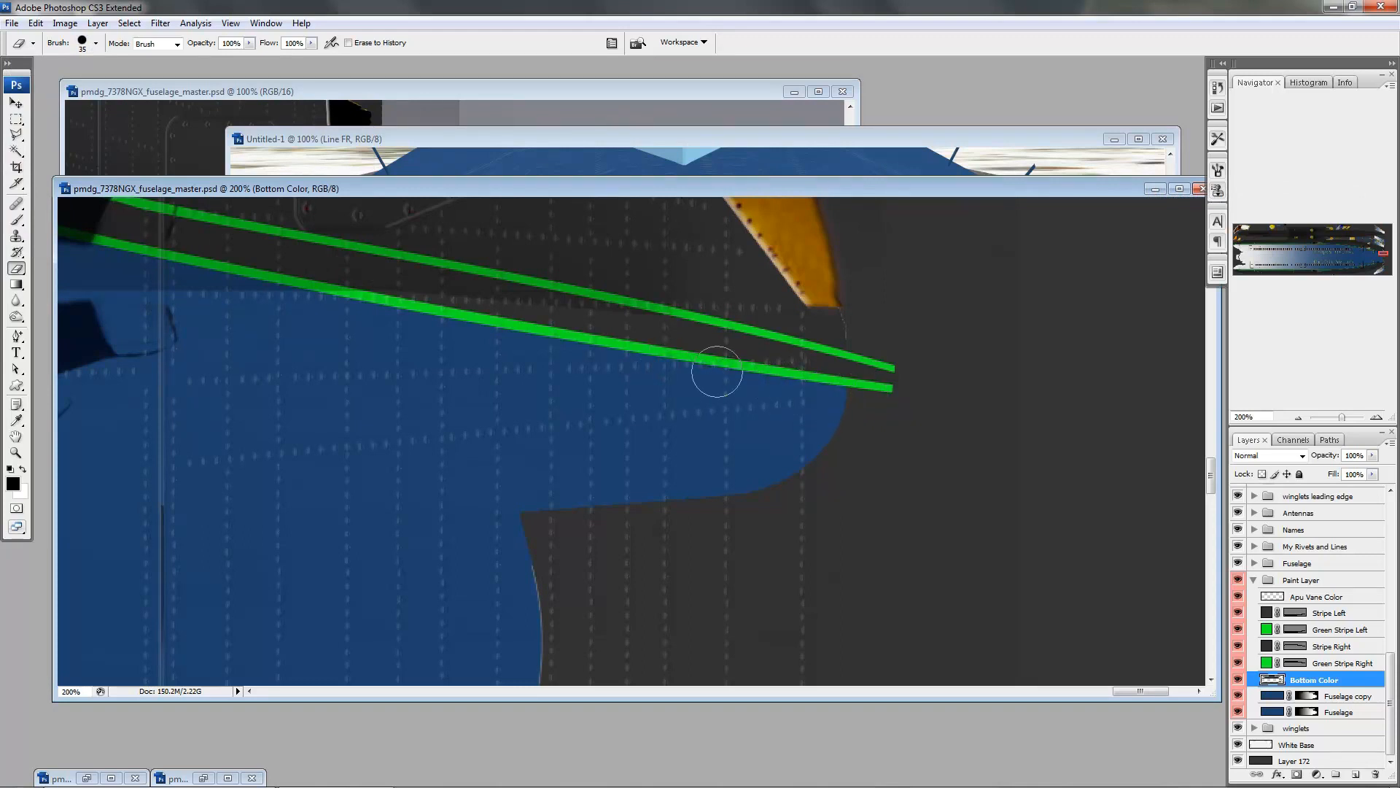
- Erase the matching dark Bottom Color wedge between the left stripe and the blue tail tip
{"action": "key", "text": "space"}
{"action": "left_click_drag", "start_coordinate": [765, 559], "coordinate": [711, 252]}
{"action": "left_click_drag", "start_coordinate": [706, 516], "coordinate": [697, 329]}
{"action": "left_click_drag", "start_coordinate": [704, 527], "coordinate": [708, 271]}
{"action": "left_click_drag", "start_coordinate": [712, 501], "coordinate": [712, 310]}
{"action": "left_click_drag", "start_coordinate": [631, 429], "coordinate": [781, 409]}
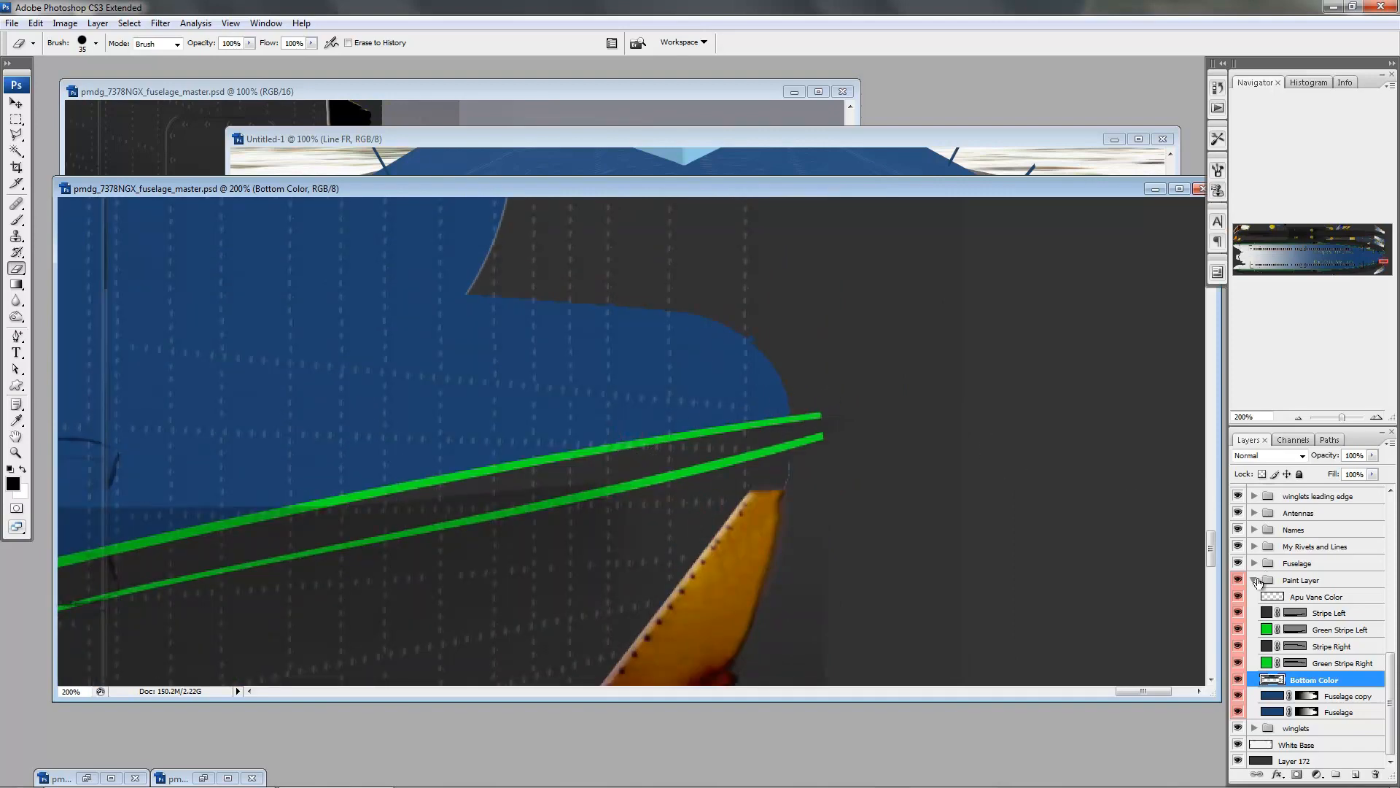
- Collapse the Paint Layer, dirt and streaks, general weather and PAINT GUIDES layer groups
{"action": "left_click", "coordinate": [1255, 580]}
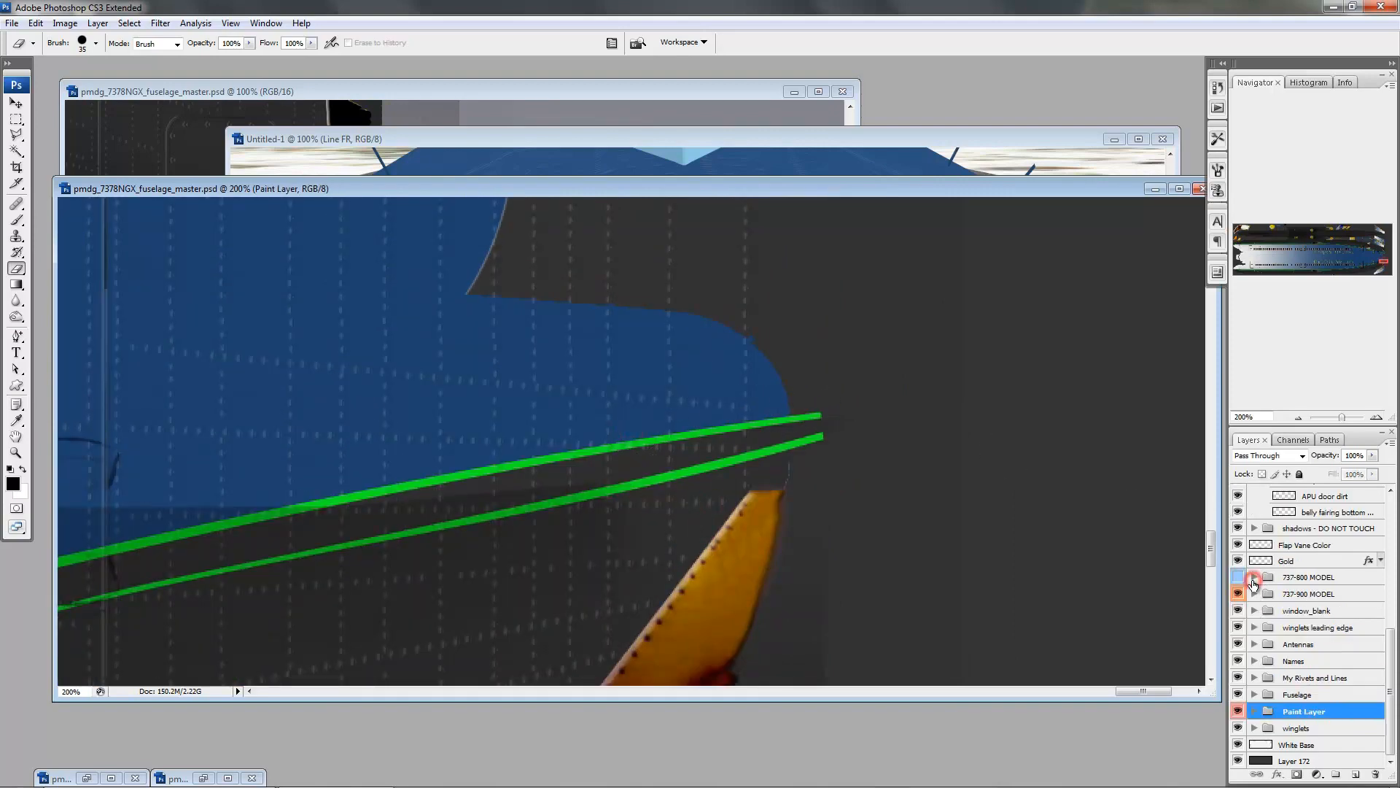
{"action": "left_click", "coordinate": [1387, 649]}
{"action": "left_click_drag", "start_coordinate": [1387, 649], "coordinate": [1388, 614]}
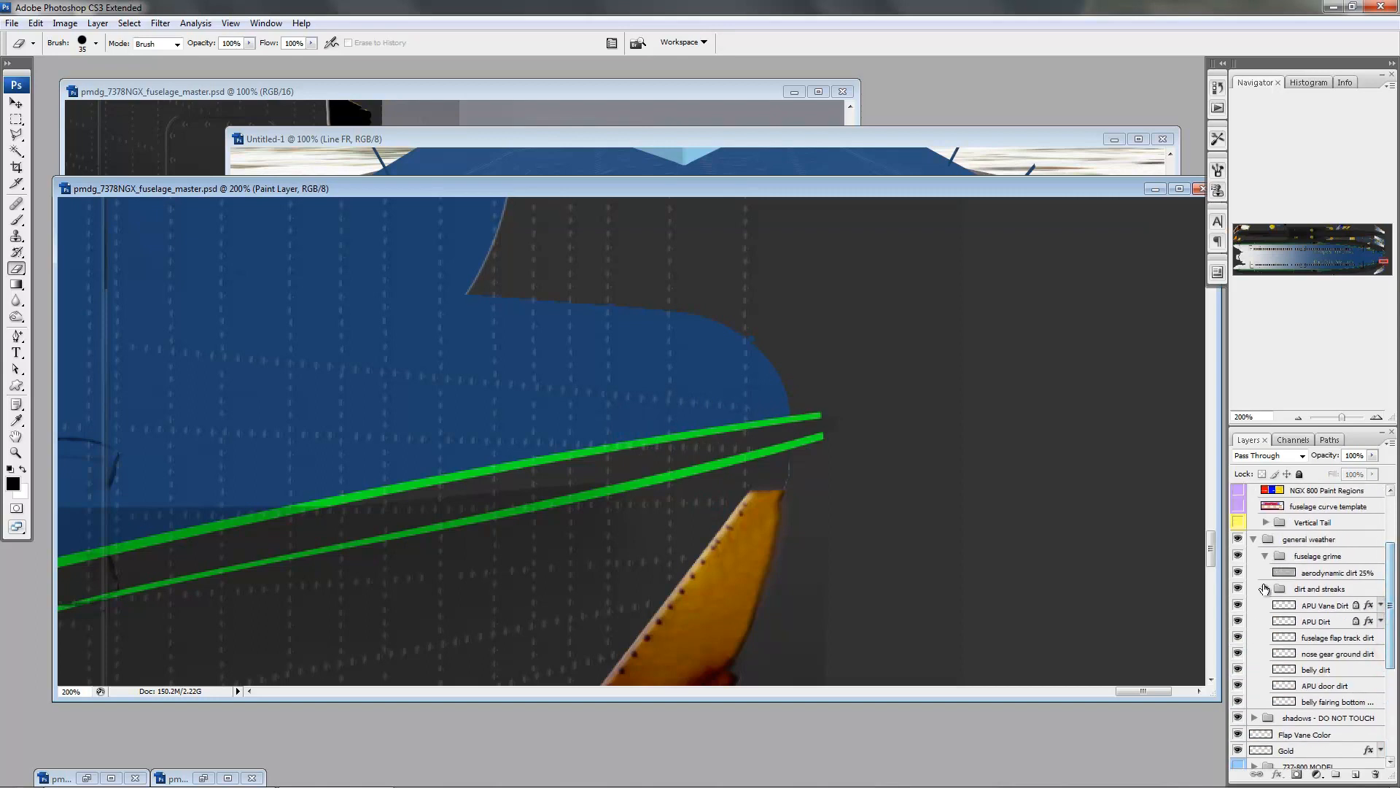
{"action": "left_click", "coordinate": [1266, 588]}
{"action": "left_click", "coordinate": [1254, 538]}
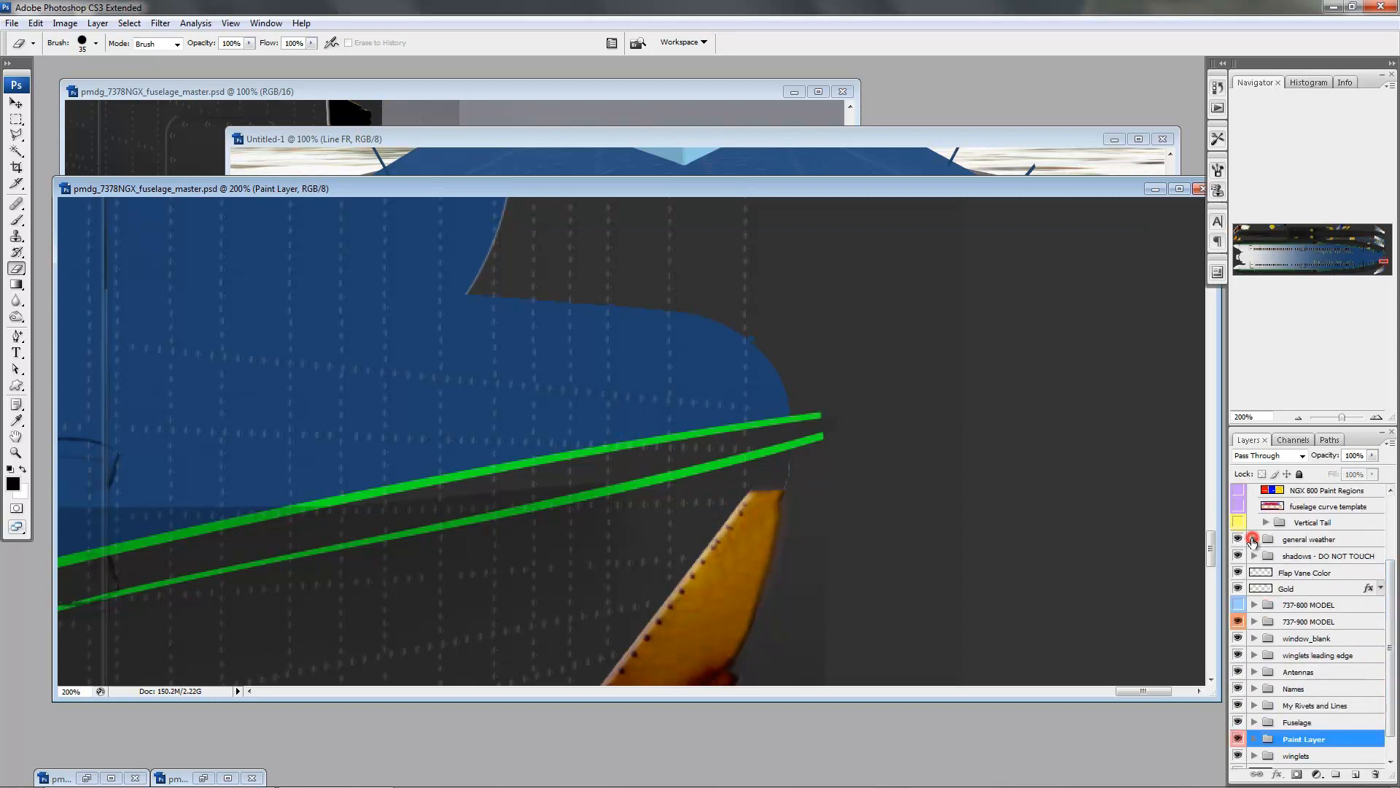
{"action": "scroll", "coordinate": [1312, 642], "scroll_direction": "up", "scroll_amount": 3}
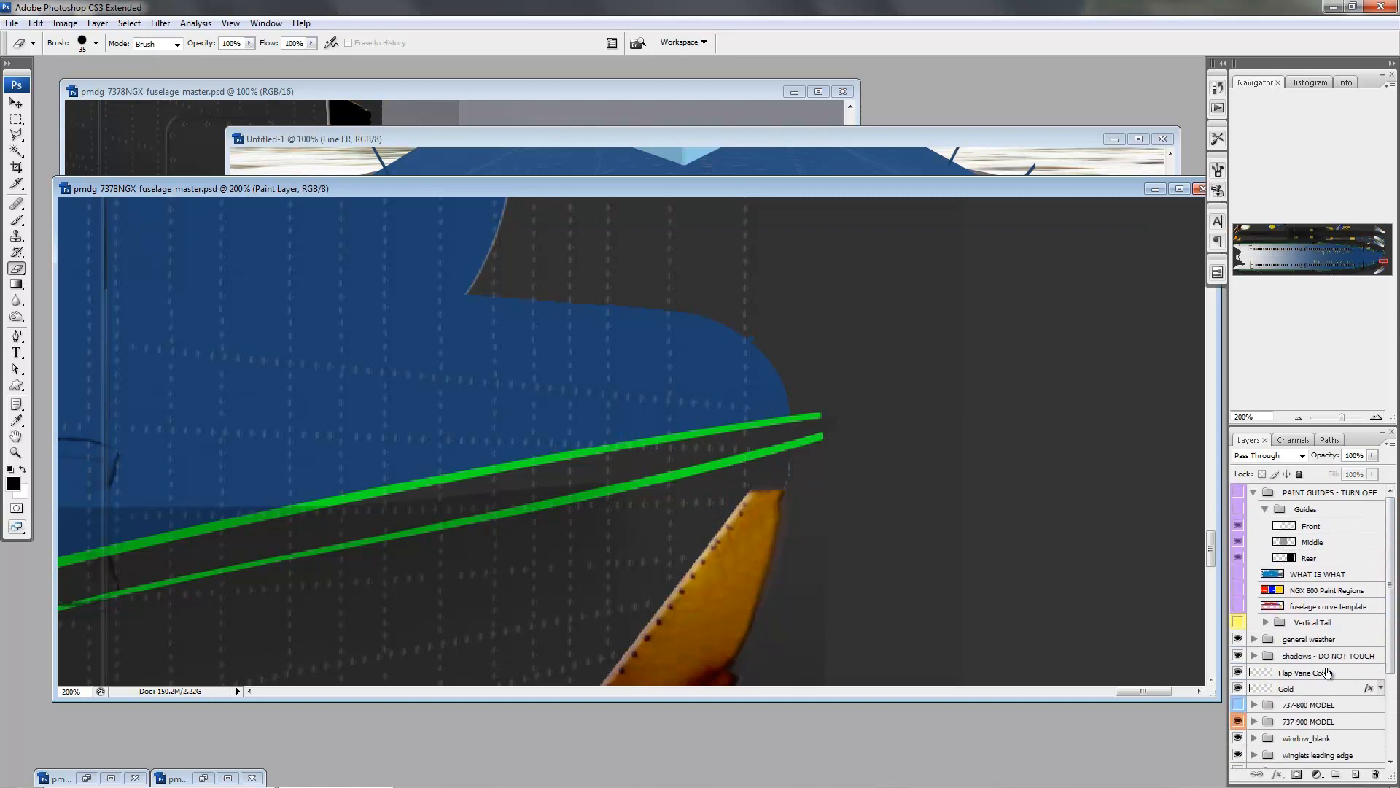
{"action": "left_click", "coordinate": [1254, 492]}
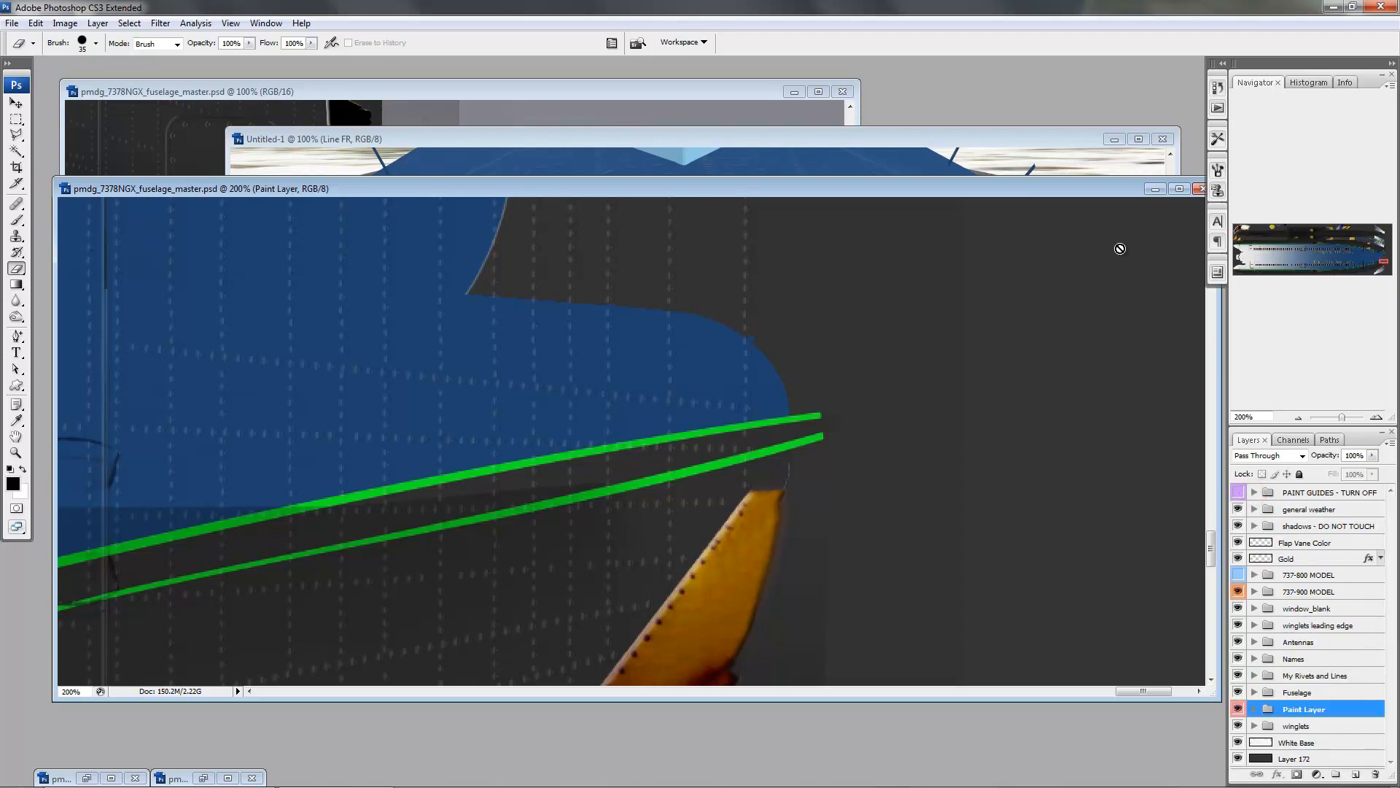
- Bring up the Untitled-1 reference document and hide its Tail layer to examine the stripes on the Nose Side image
{"action": "left_click", "coordinate": [1026, 127]}
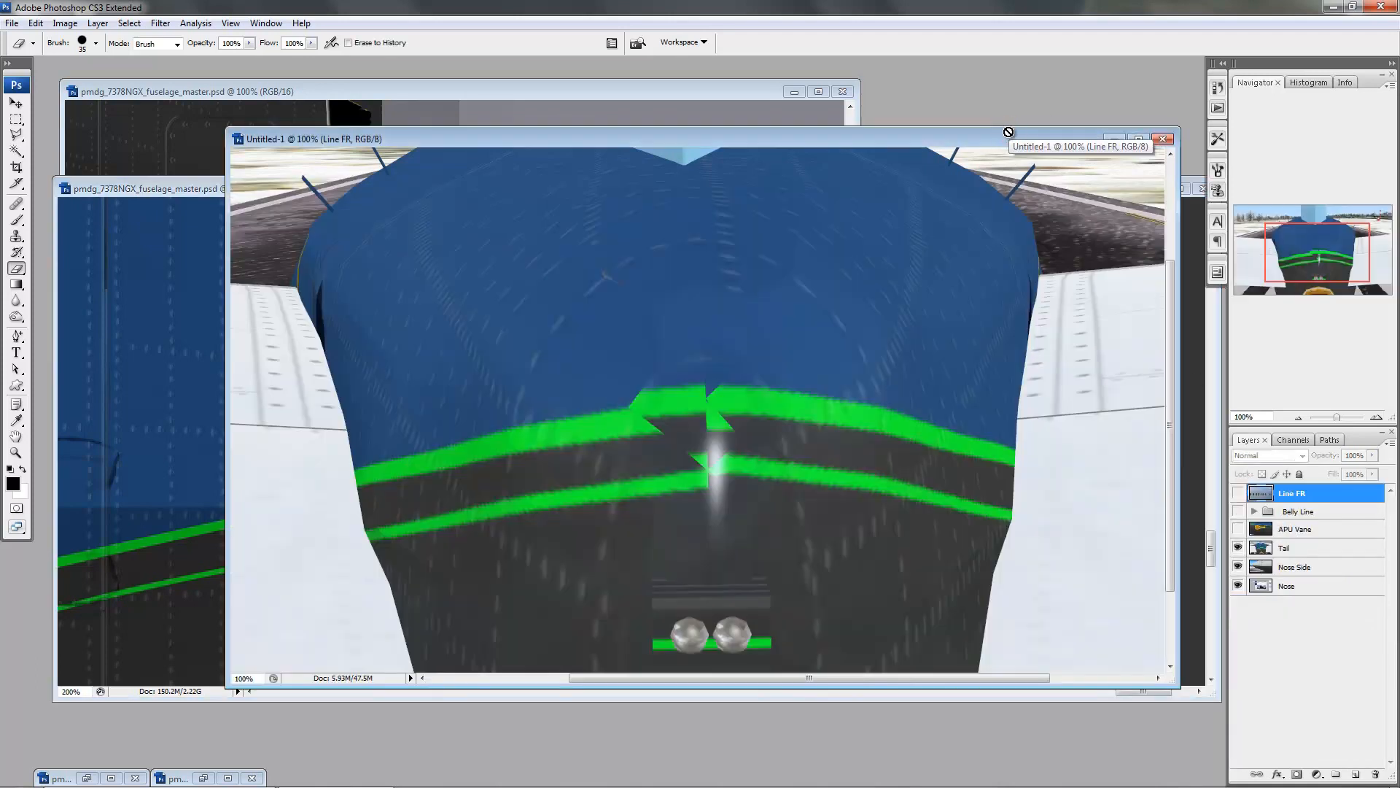
{"action": "left_click", "coordinate": [1238, 547]}
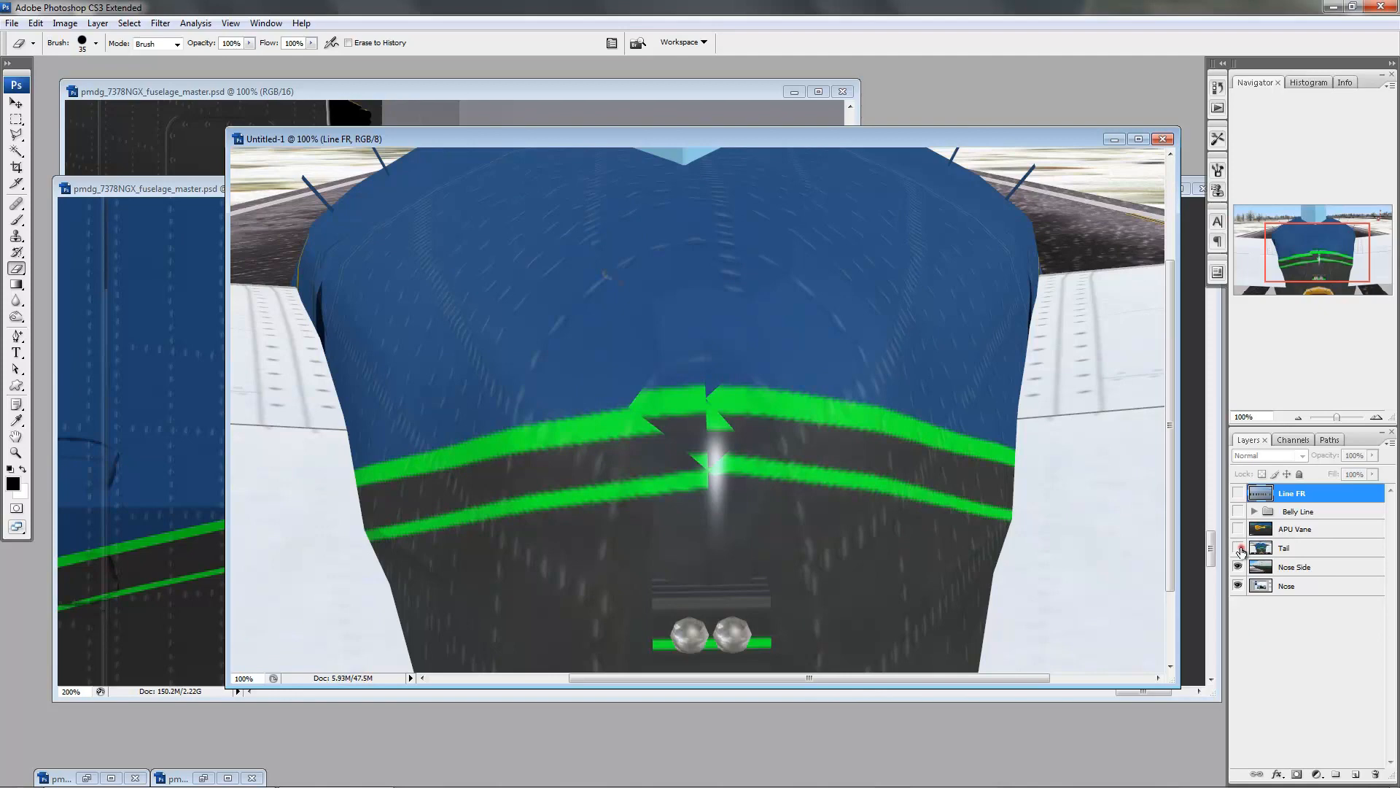
{"action": "left_click", "coordinate": [1239, 548]}
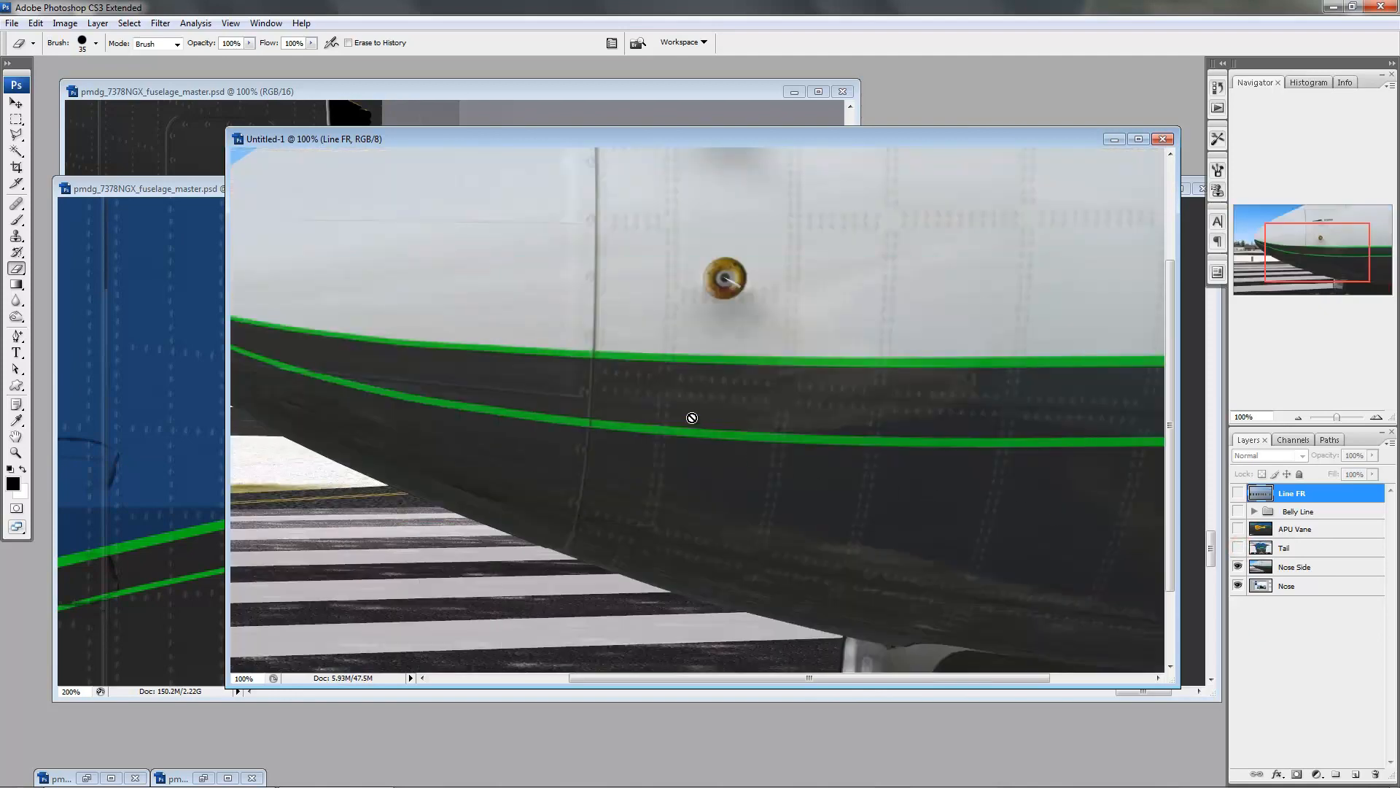
{"action": "key", "text": "ctrl+minus"}
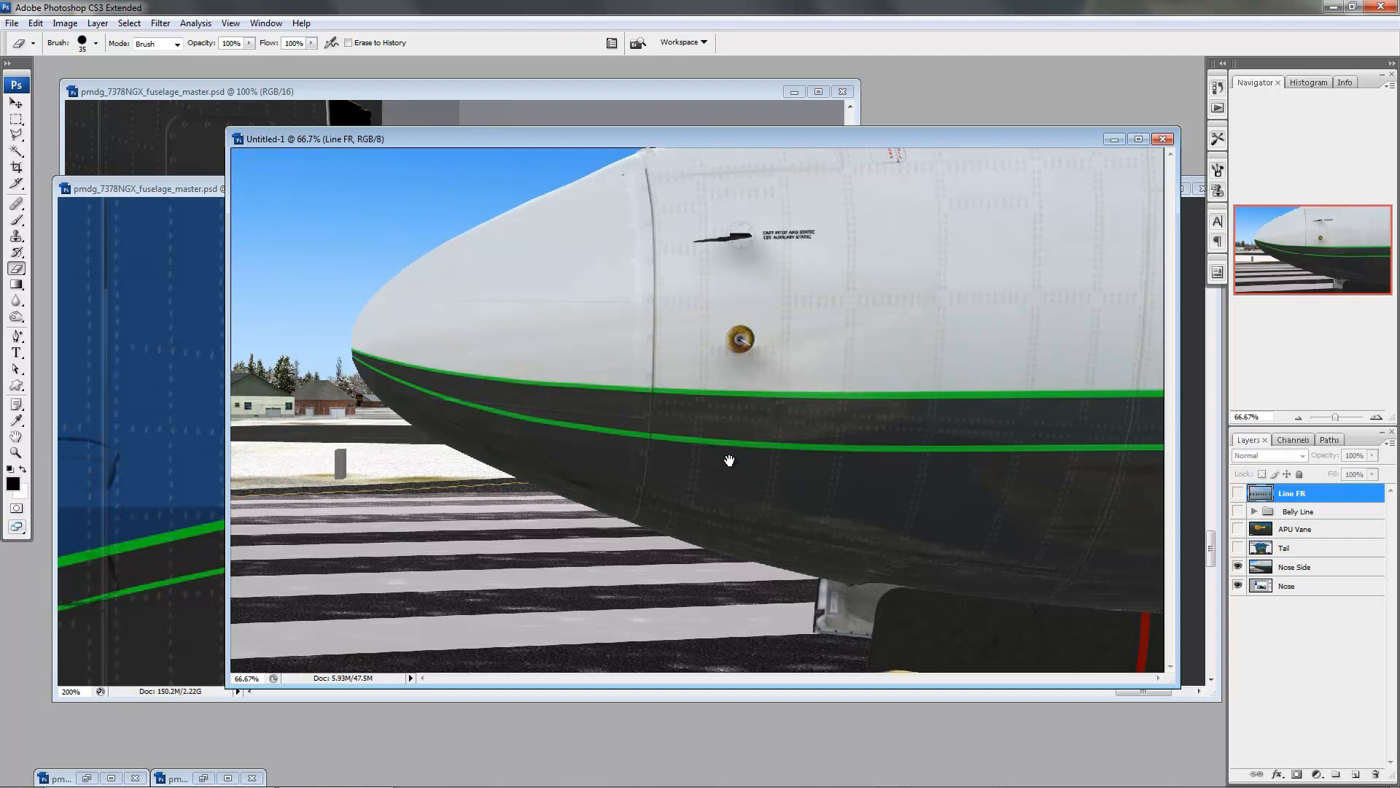
- In the fuselage texture, move the lower nose anchor of the Green Stripe Left shape downward and check it with Stripe Left temporarily hidden
{"action": "left_click", "coordinate": [190, 198]}
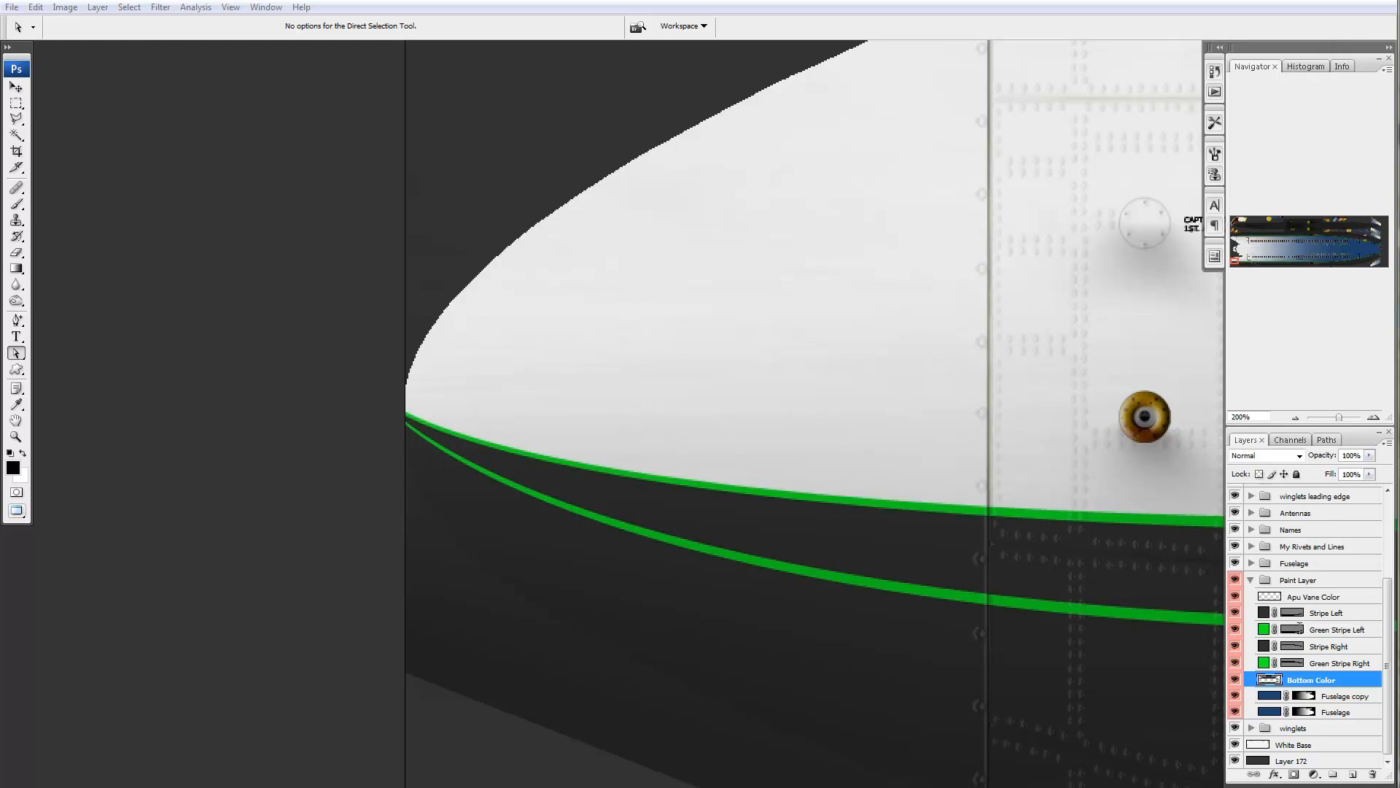
{"action": "left_click", "coordinate": [1298, 630]}
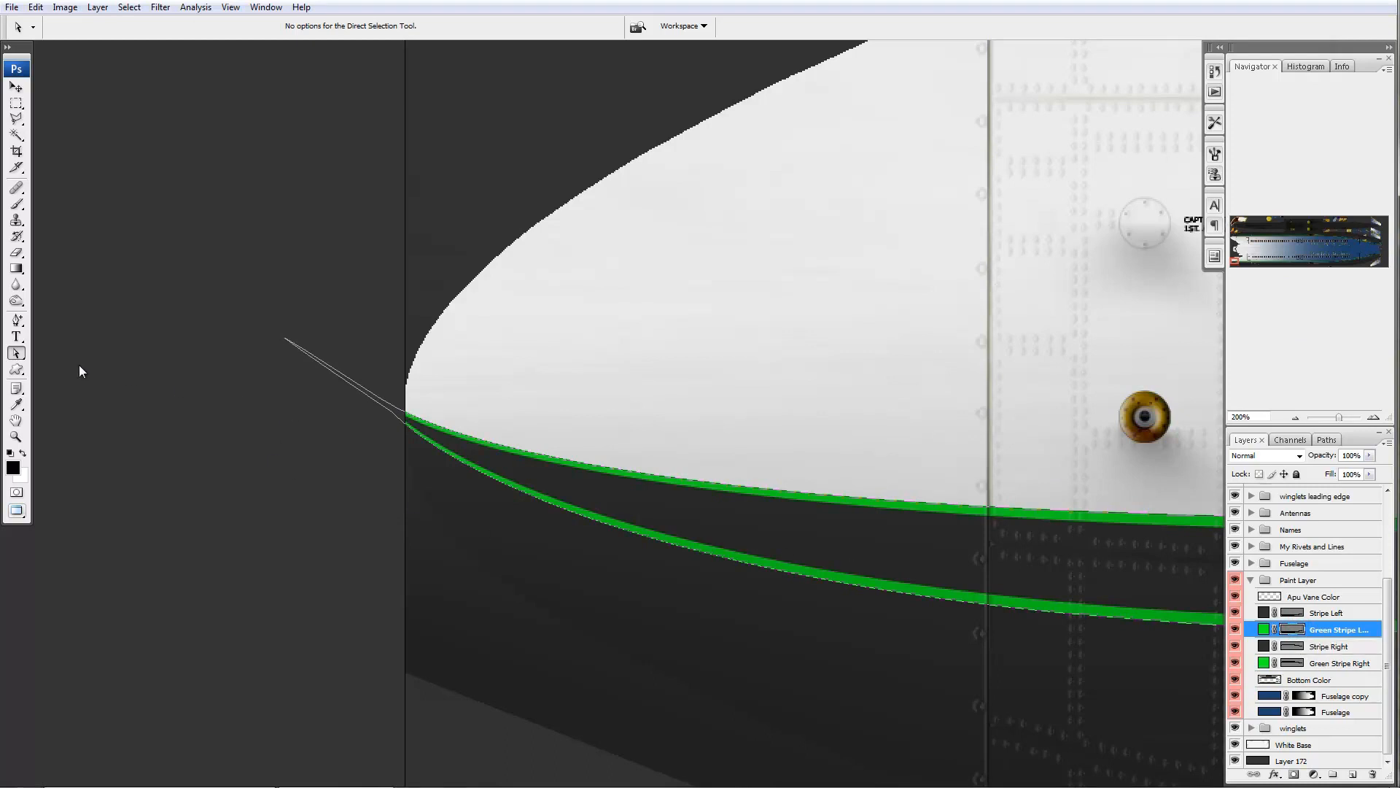
{"action": "left_click", "coordinate": [410, 434]}
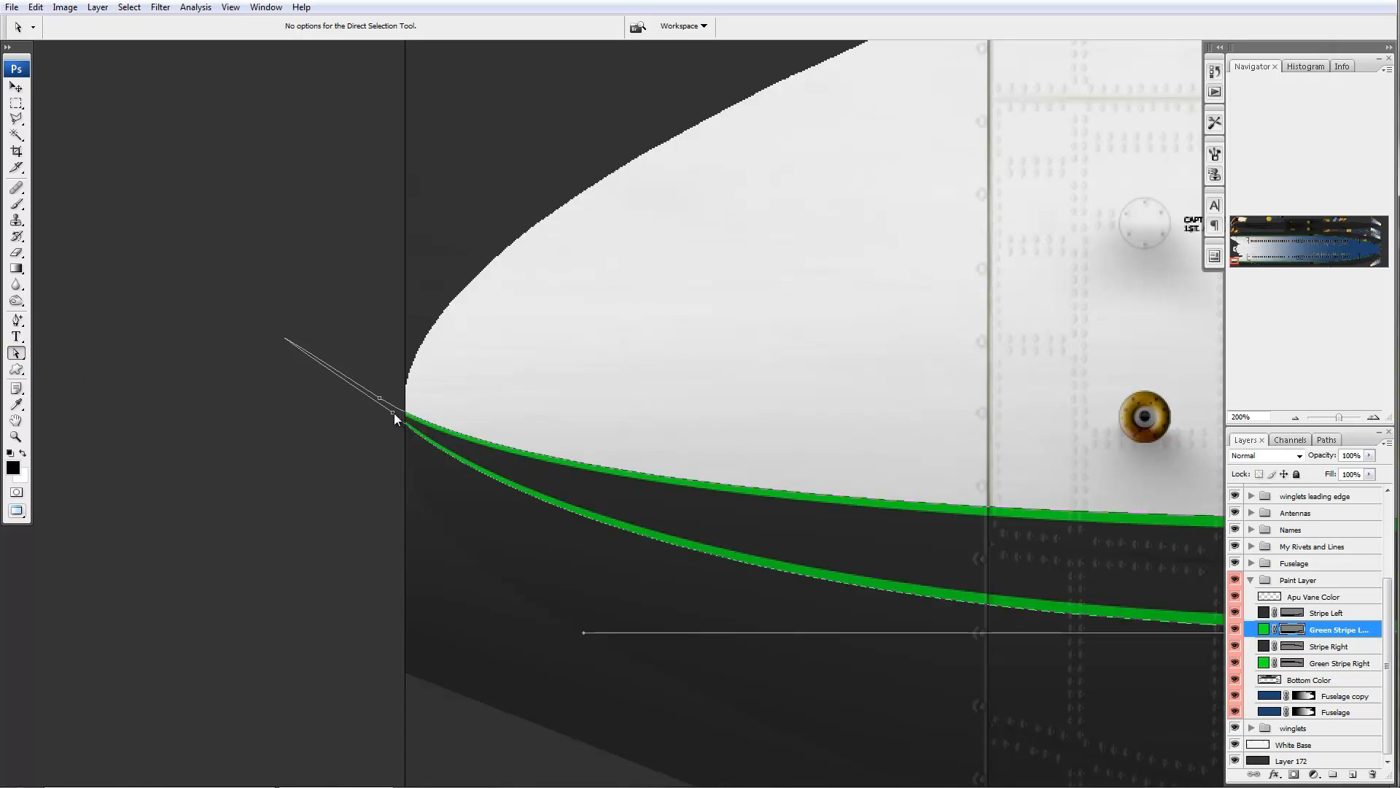
{"action": "left_click", "coordinate": [392, 413]}
{"action": "key", "text": "shift+Down"}
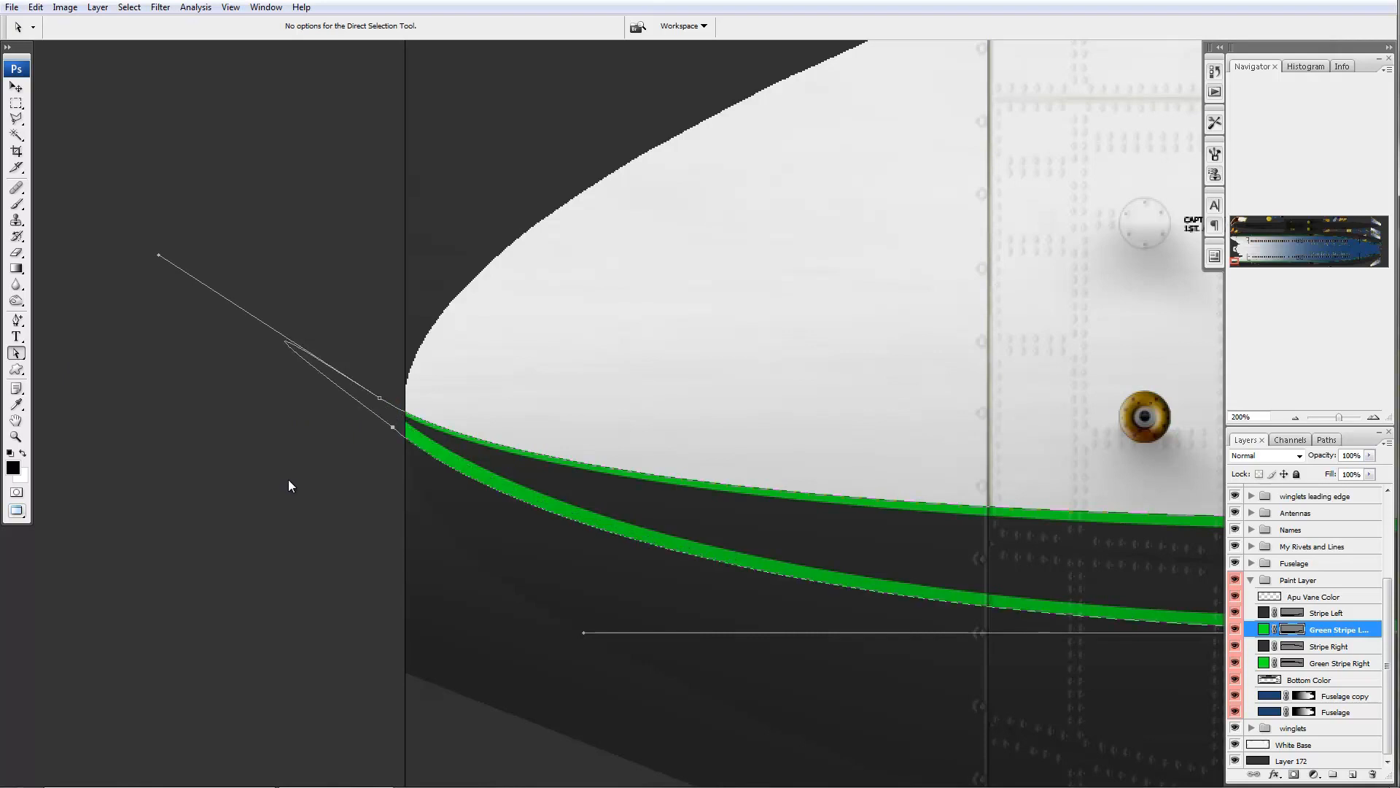
{"action": "key", "text": "shift+Down"}
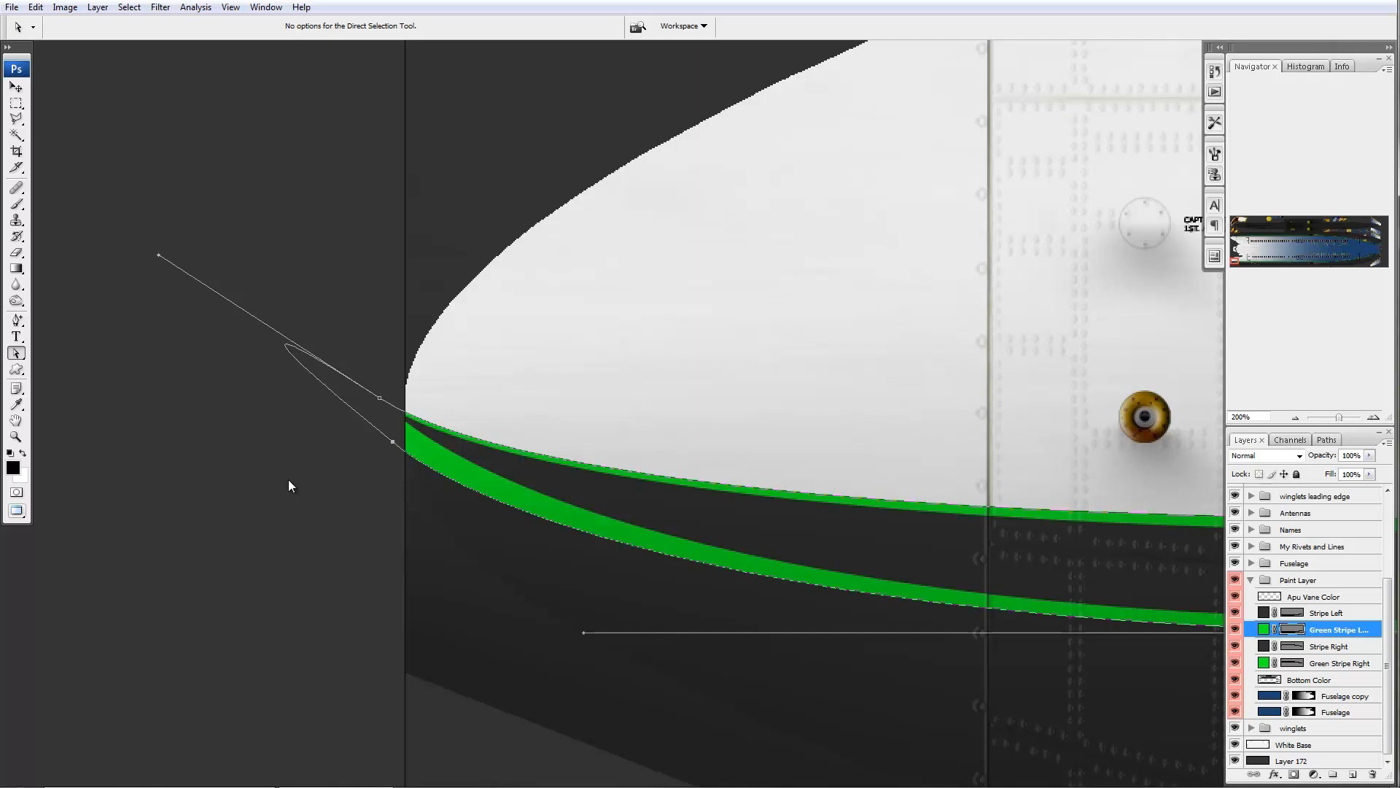
{"action": "key", "text": "shift+Down"}
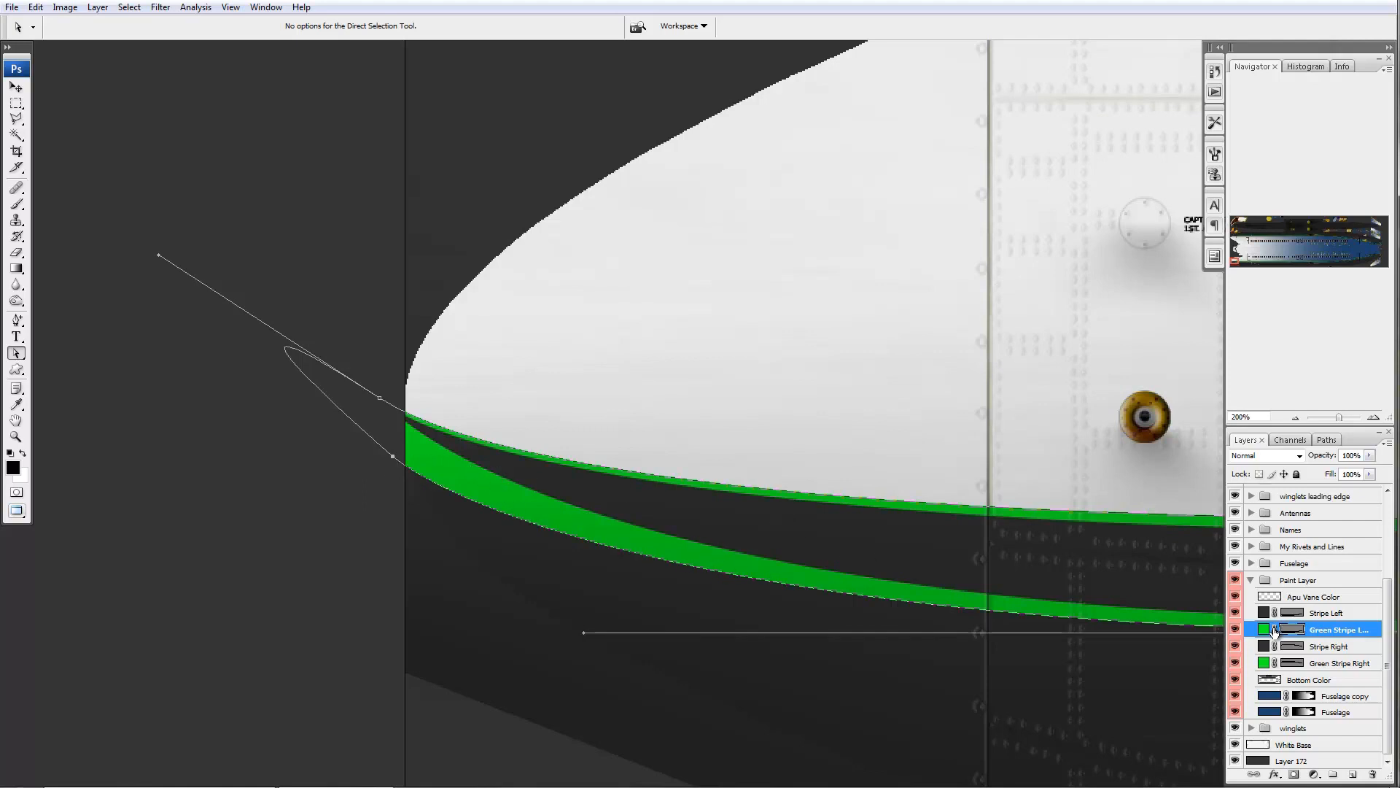
{"action": "left_click", "coordinate": [1235, 613]}
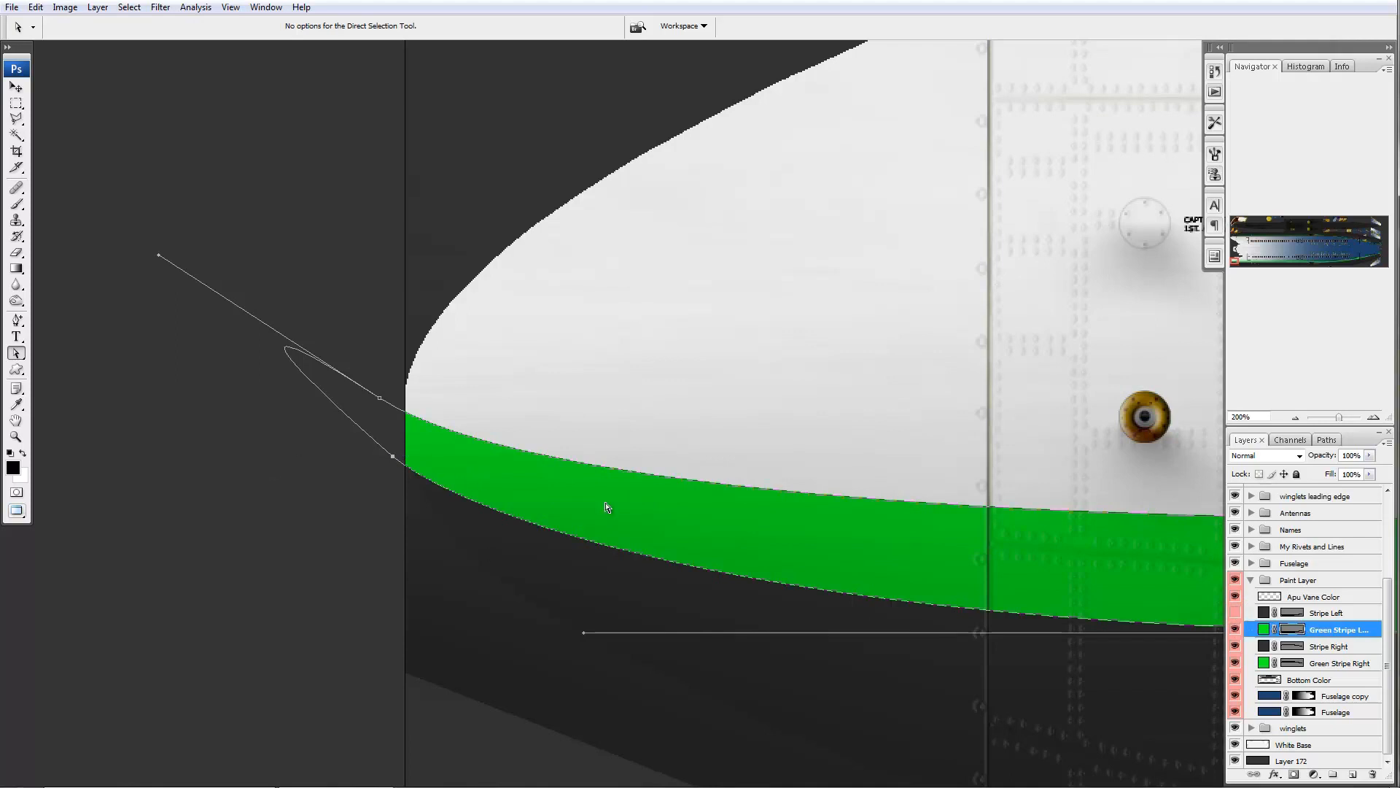
{"action": "left_click", "coordinate": [1235, 614]}
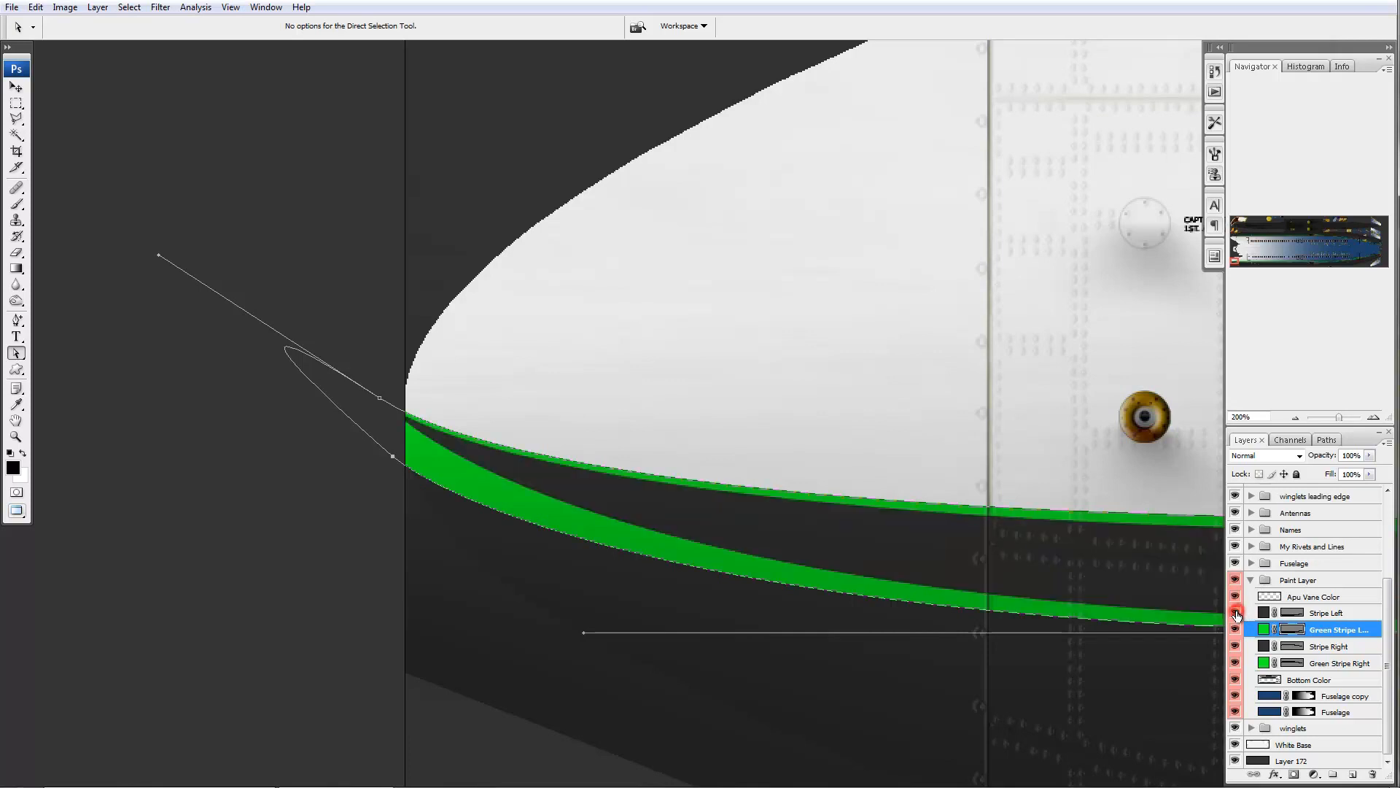
- Move the lower nose anchor of the dark Stripe Left shape down by the same amount, leaving a thin lower green line
{"action": "left_click", "coordinate": [1300, 615]}
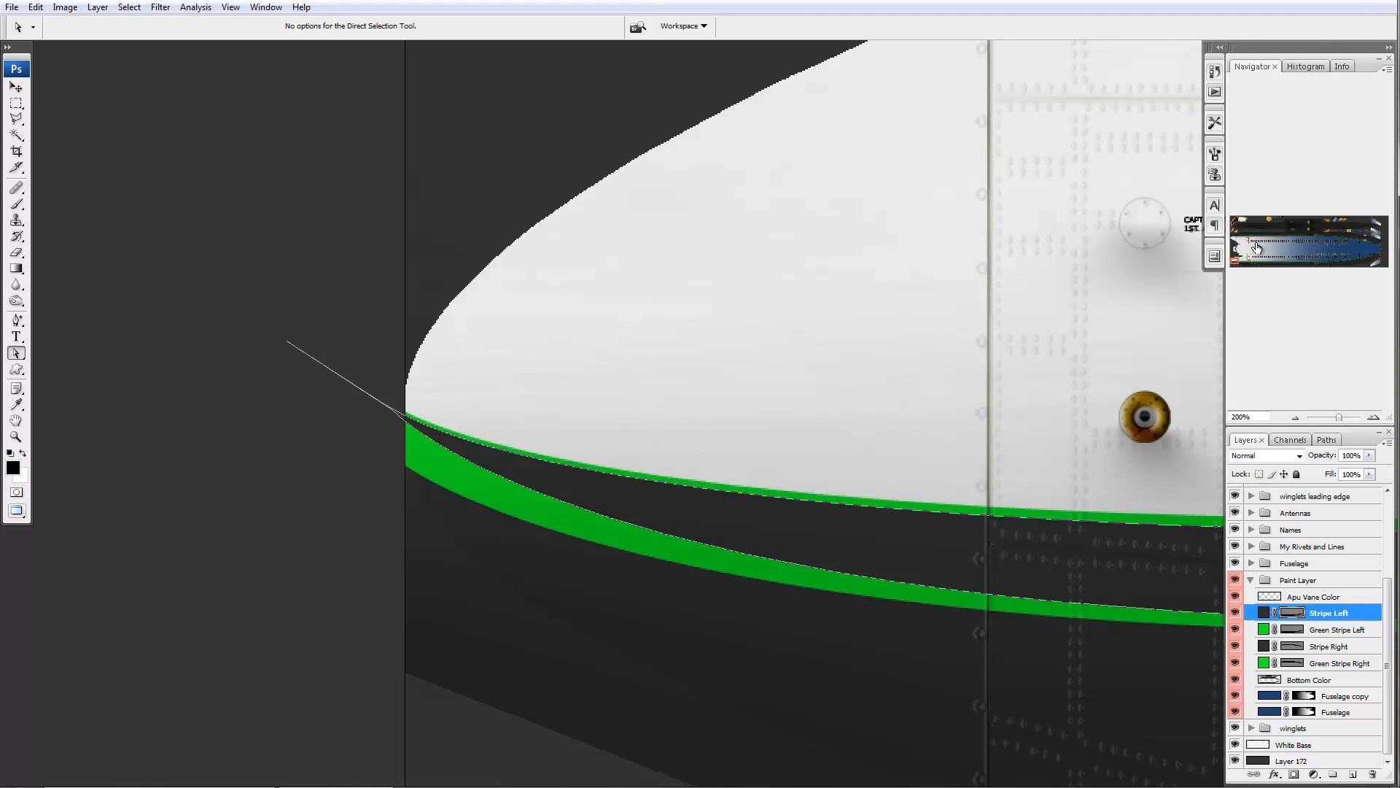
{"action": "left_click", "coordinate": [470, 463]}
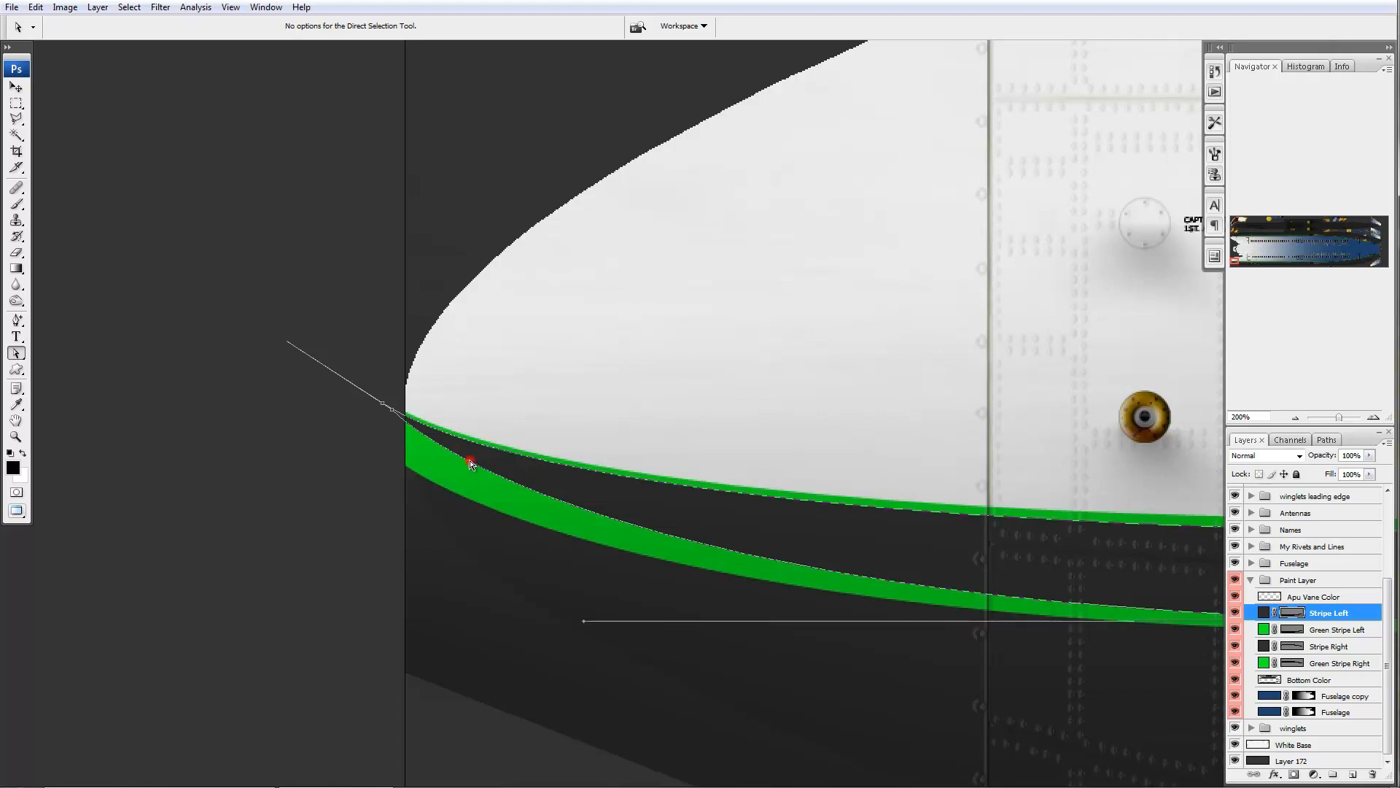
{"action": "left_click", "coordinate": [392, 410]}
{"action": "key", "text": "shift+Down"}
{"action": "key", "text": "shift+Down"}
{"action": "key", "text": "shift+Down"}
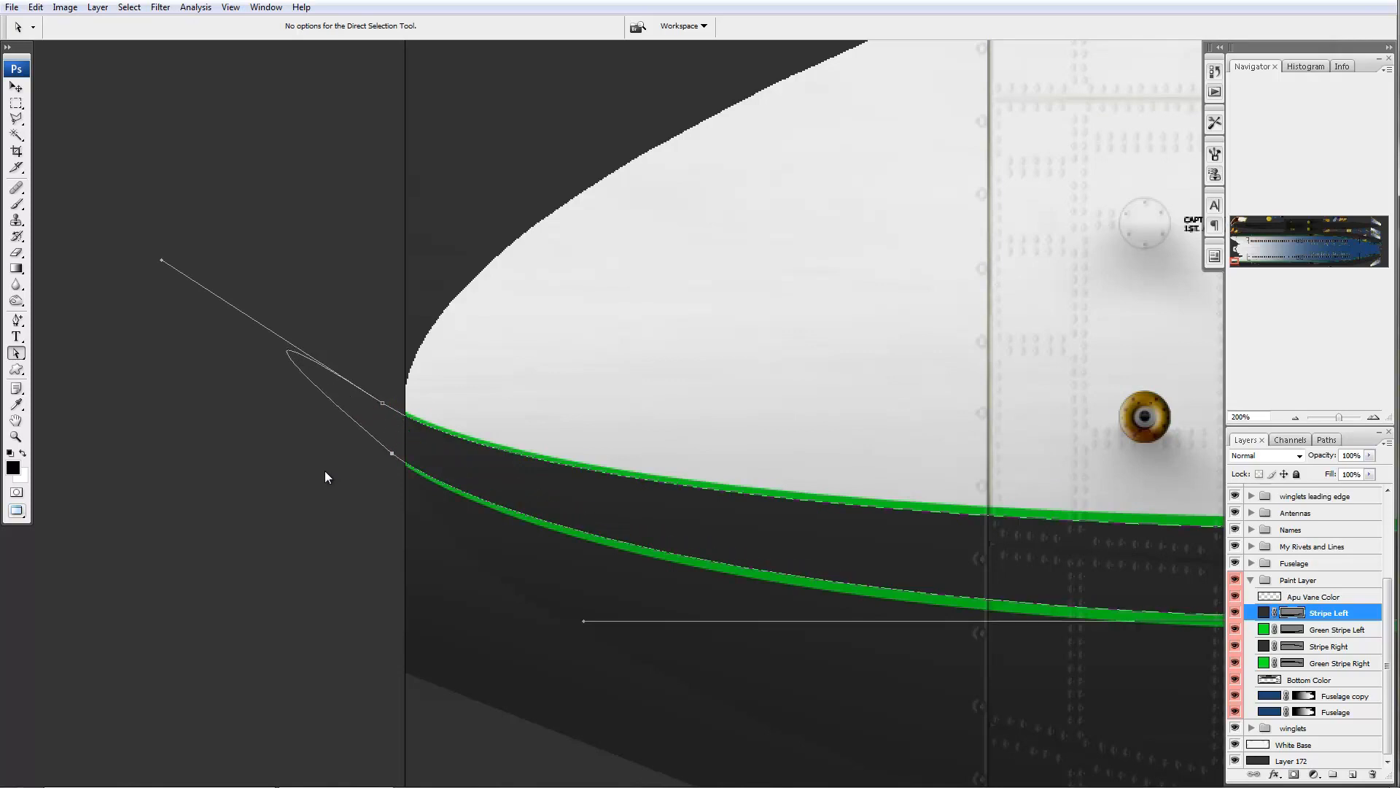
{"action": "left_click", "coordinate": [1323, 647]}
{"action": "left_click_drag", "start_coordinate": [947, 583], "coordinate": [680, 394]}
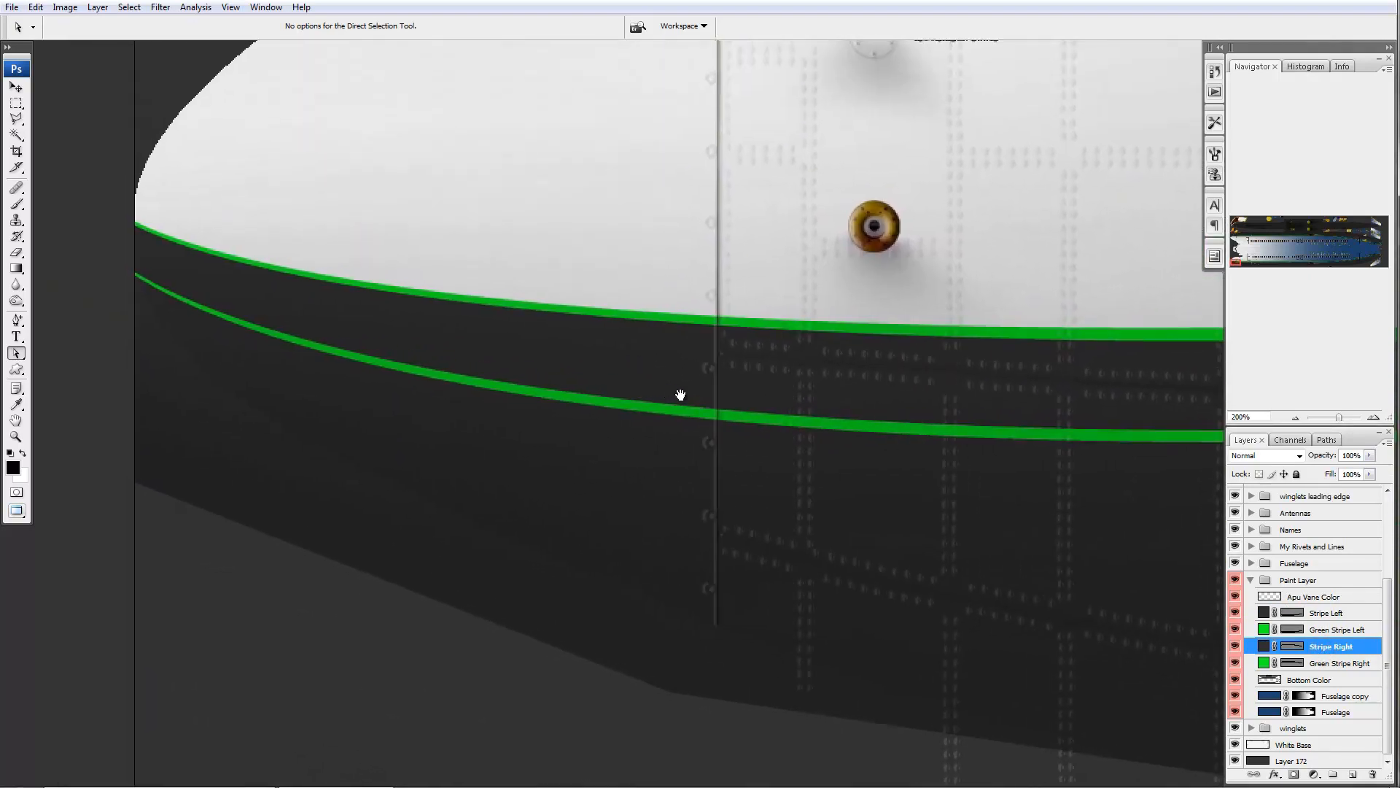
- On the right side's nose, move the upper nose anchor of the Green Stripe Right shape upward to mirror the left side
{"action": "left_click", "coordinate": [1235, 241]}
{"action": "left_click_drag", "start_coordinate": [466, 541], "coordinate": [697, 258]}
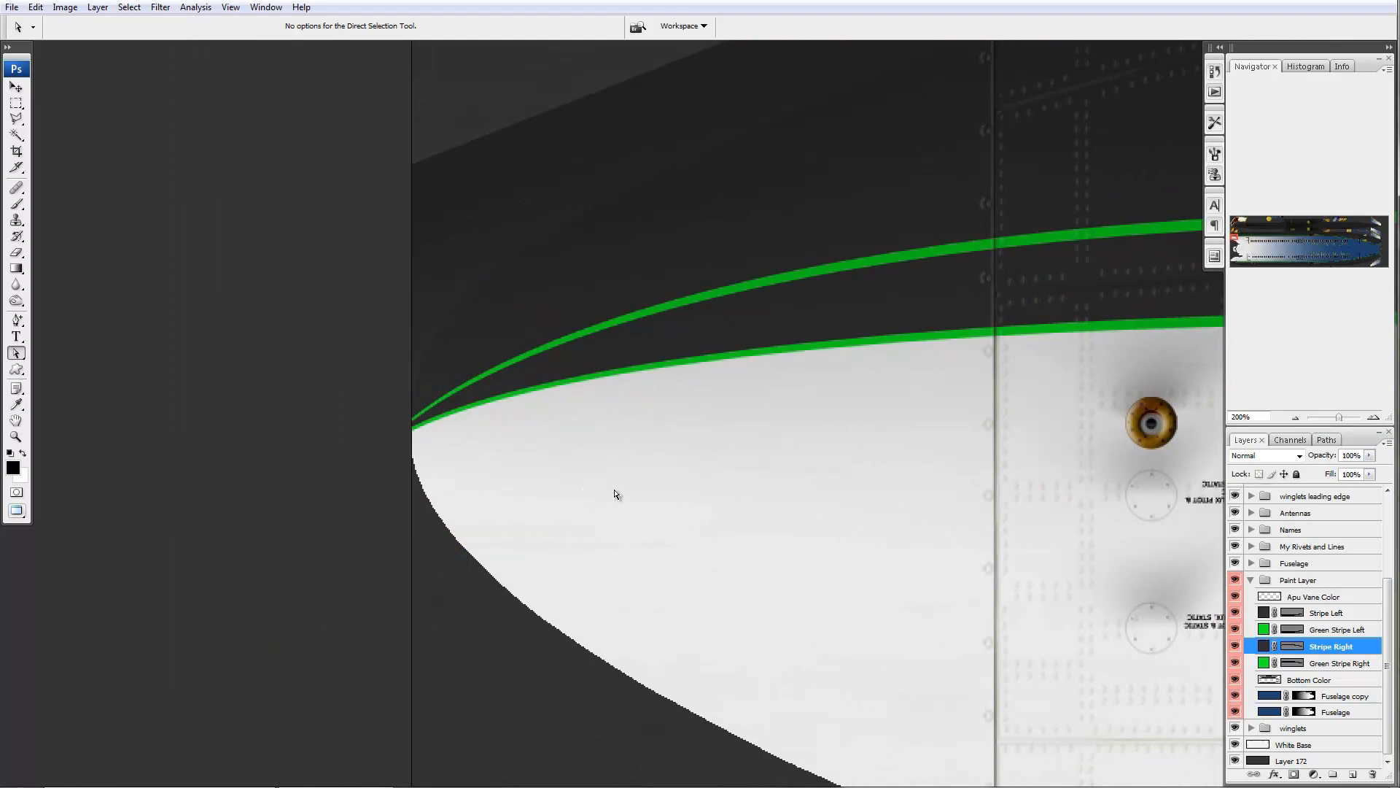
{"action": "left_click", "coordinate": [1297, 665]}
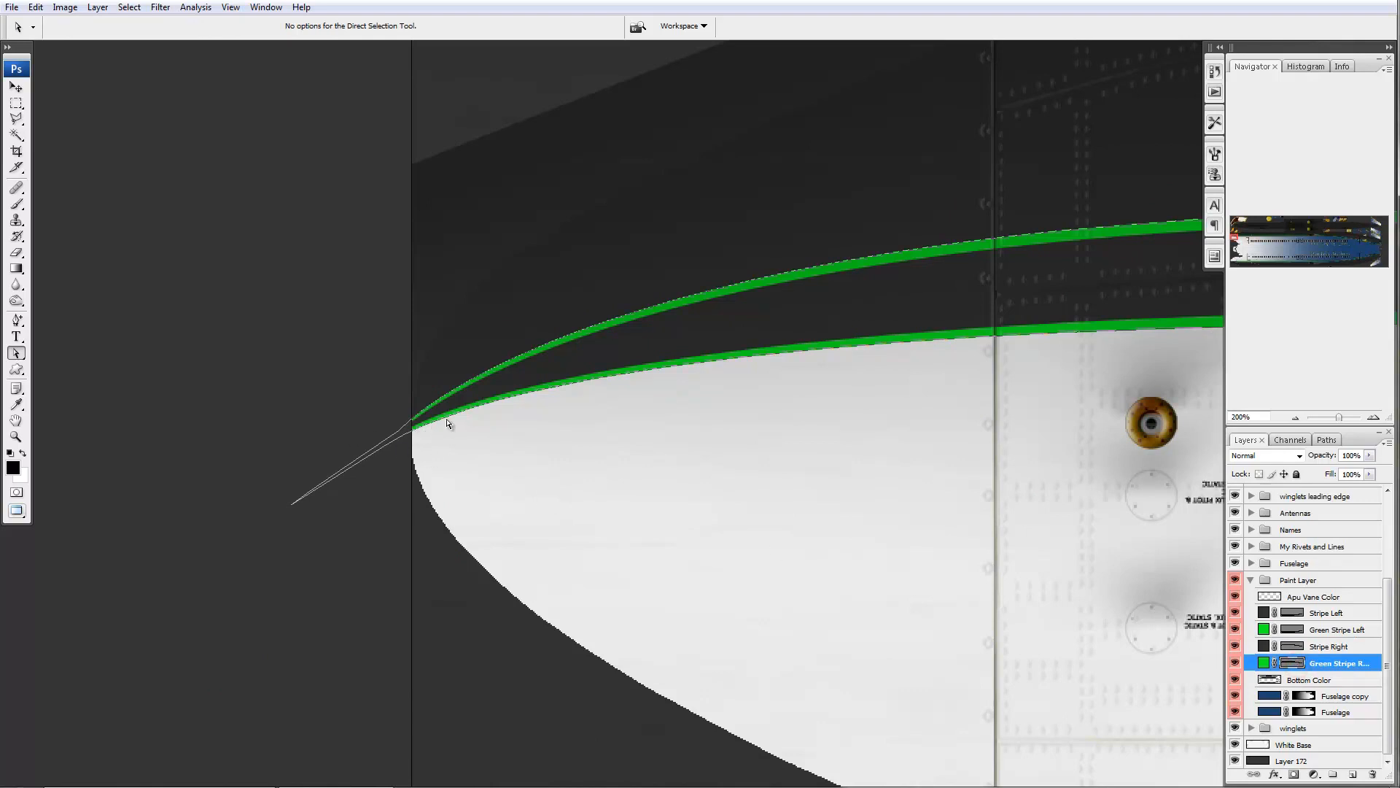
{"action": "left_click", "coordinate": [421, 414]}
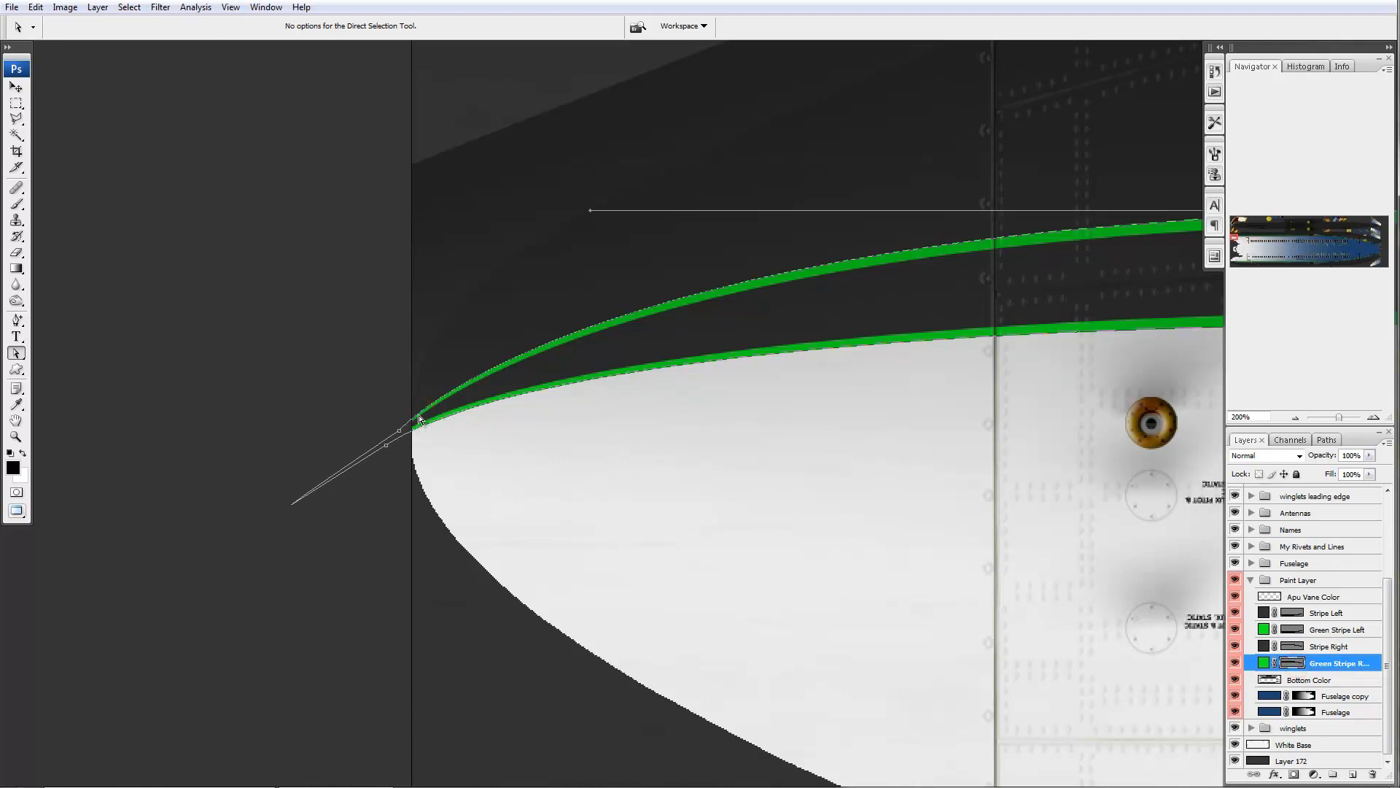
{"action": "left_click", "coordinate": [400, 431]}
{"action": "key", "text": "shift+Up"}
{"action": "key", "text": "shift+Up"}
{"action": "key", "text": "shift+Up"}
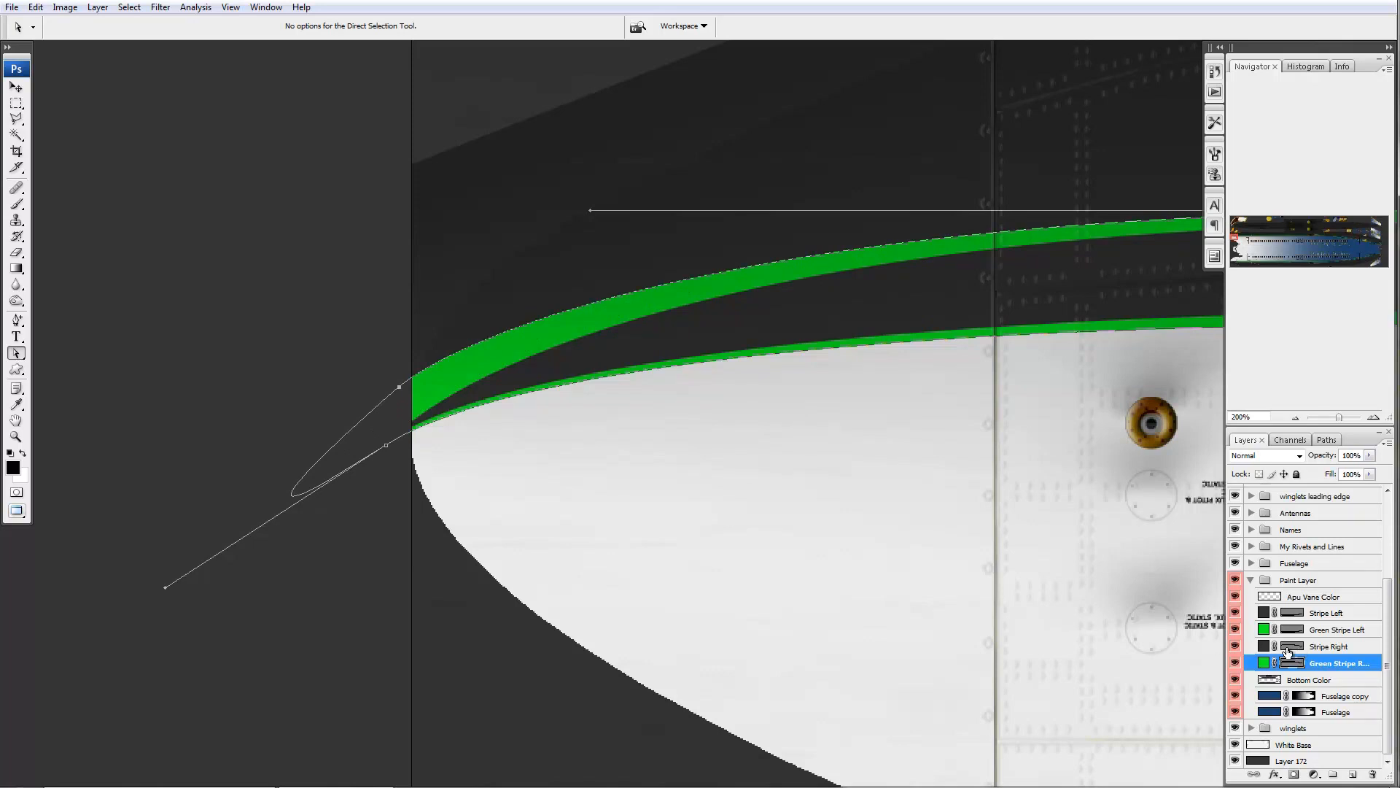
- Move the upper nose anchor of the dark Stripe Right shape up by the same amount, leaving a thin upper green line
{"action": "left_click", "coordinate": [1293, 646]}
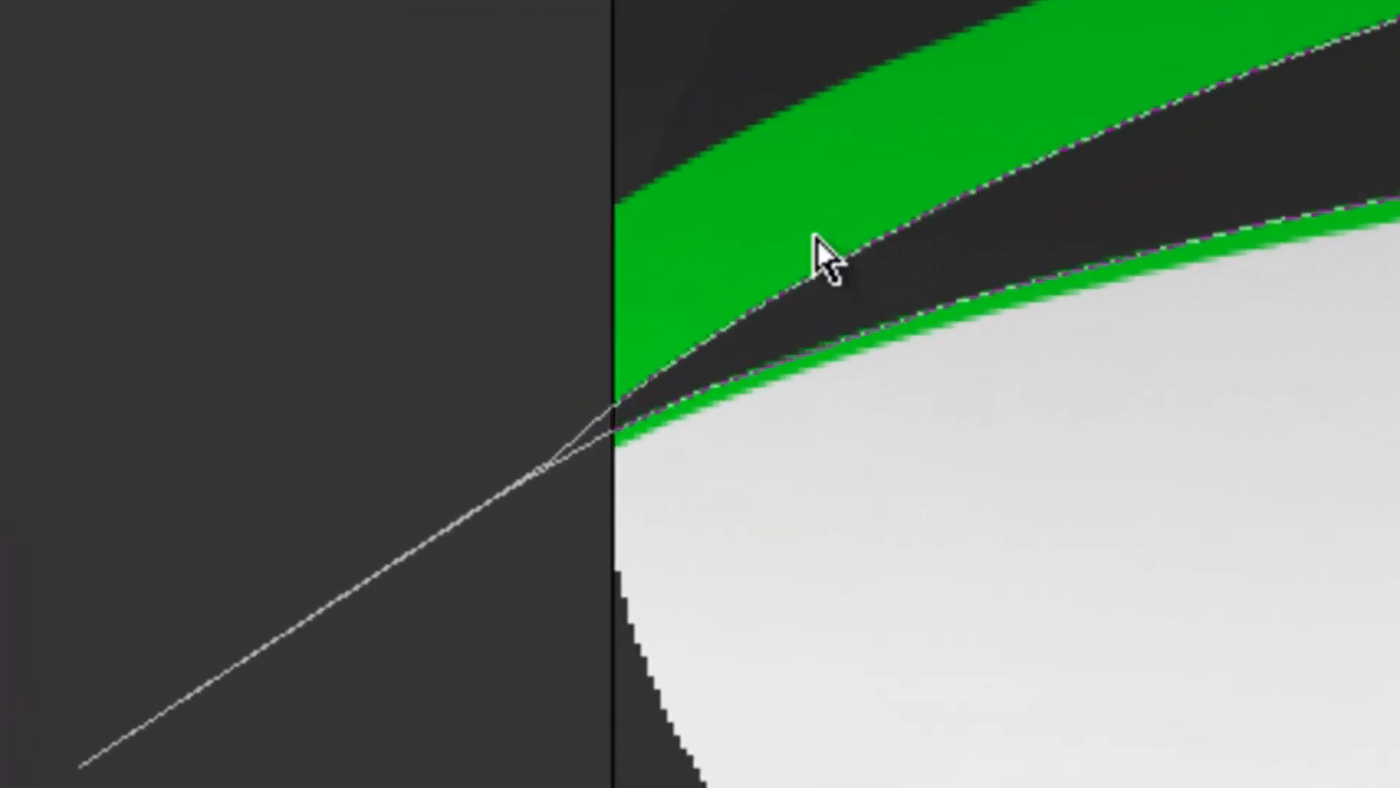
{"action": "left_click", "coordinate": [452, 397]}
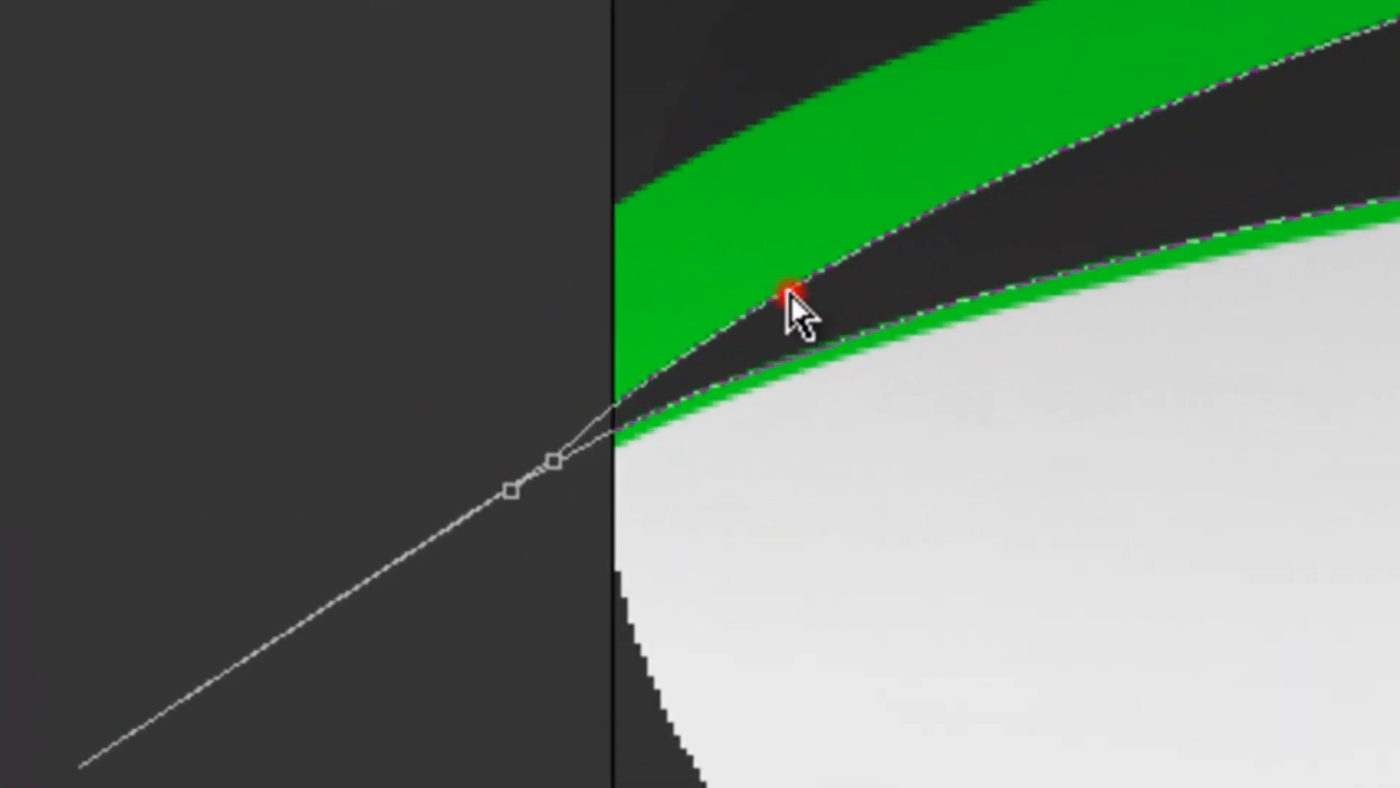
{"action": "left_click", "coordinate": [553, 458]}
{"action": "key", "text": "shift+Up"}
{"action": "key", "text": "shift+Up"}
{"action": "key", "text": "shift+Up"}
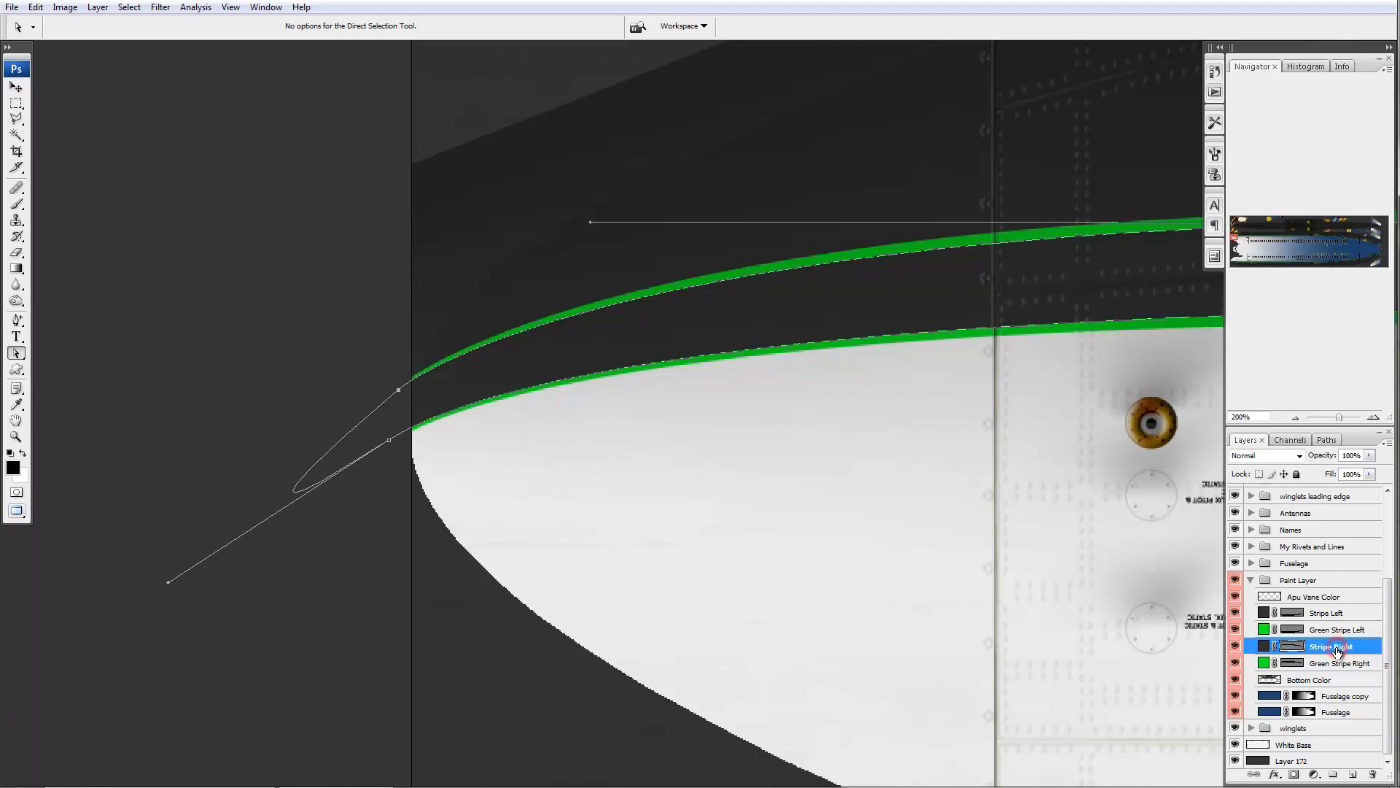
{"action": "left_click", "coordinate": [1313, 663]}
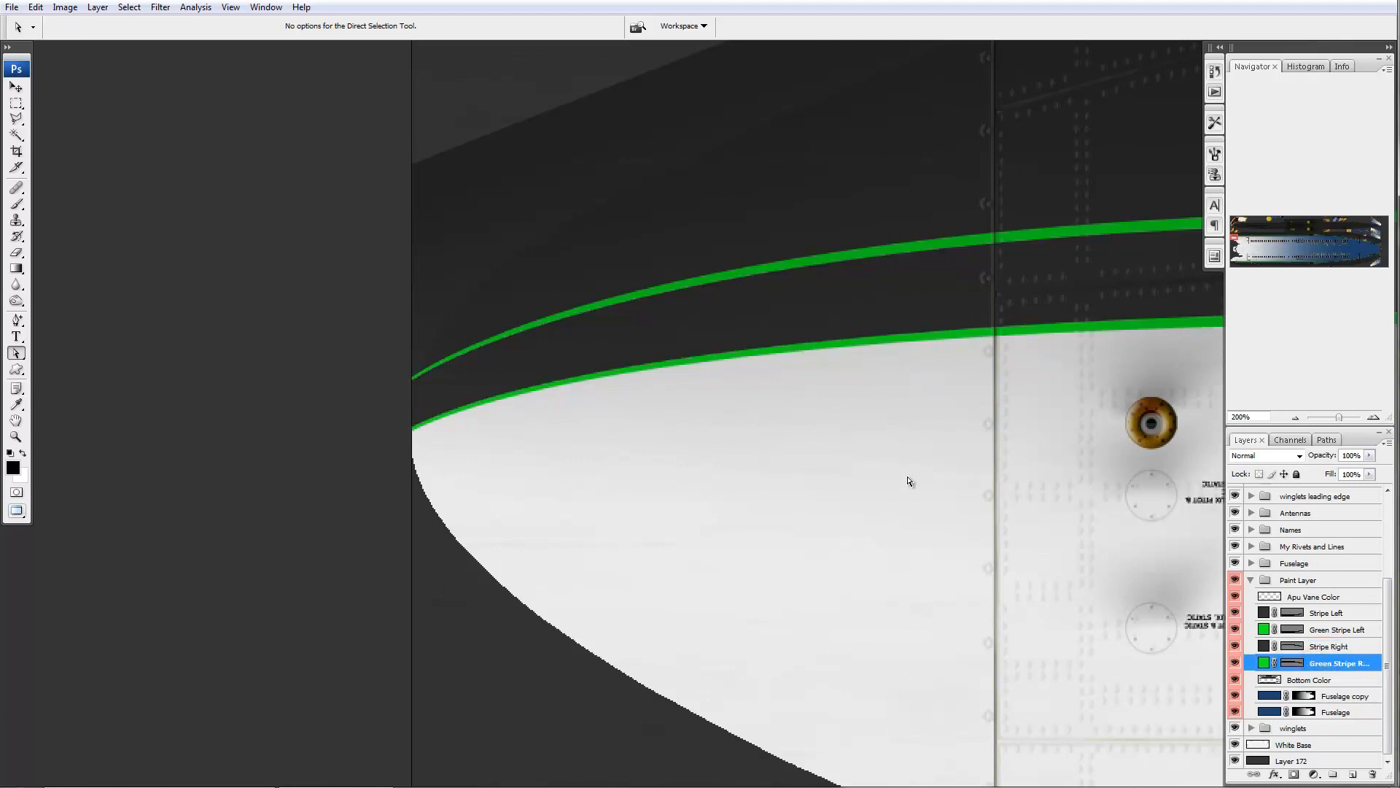
{"action": "left_click_drag", "start_coordinate": [910, 479], "coordinate": [846, 577]}
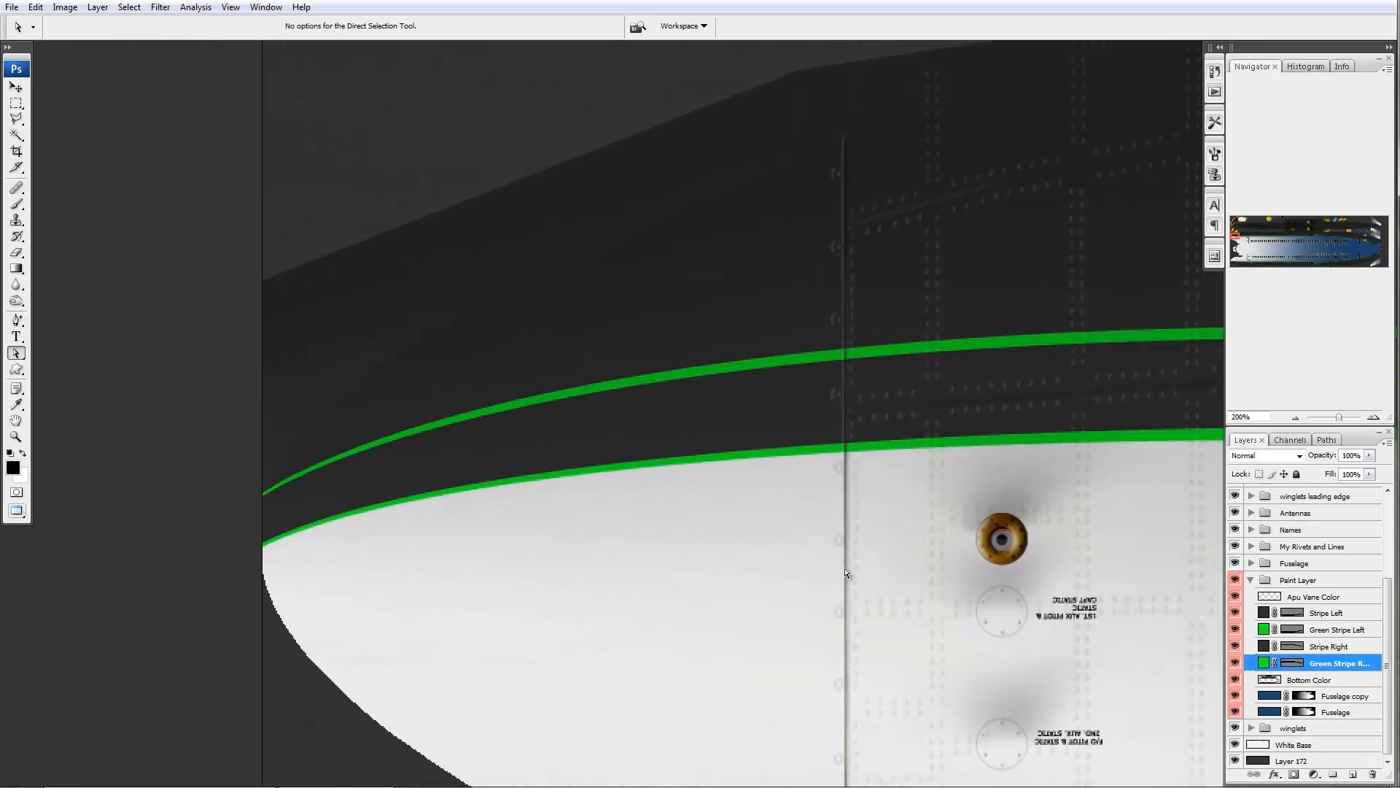
- Return to the windowed view and compare the reshaped nose stripes on both sides, ending with an overview of the fuselage texture
{"action": "key", "text": "f"}
{"action": "key", "text": "f"}
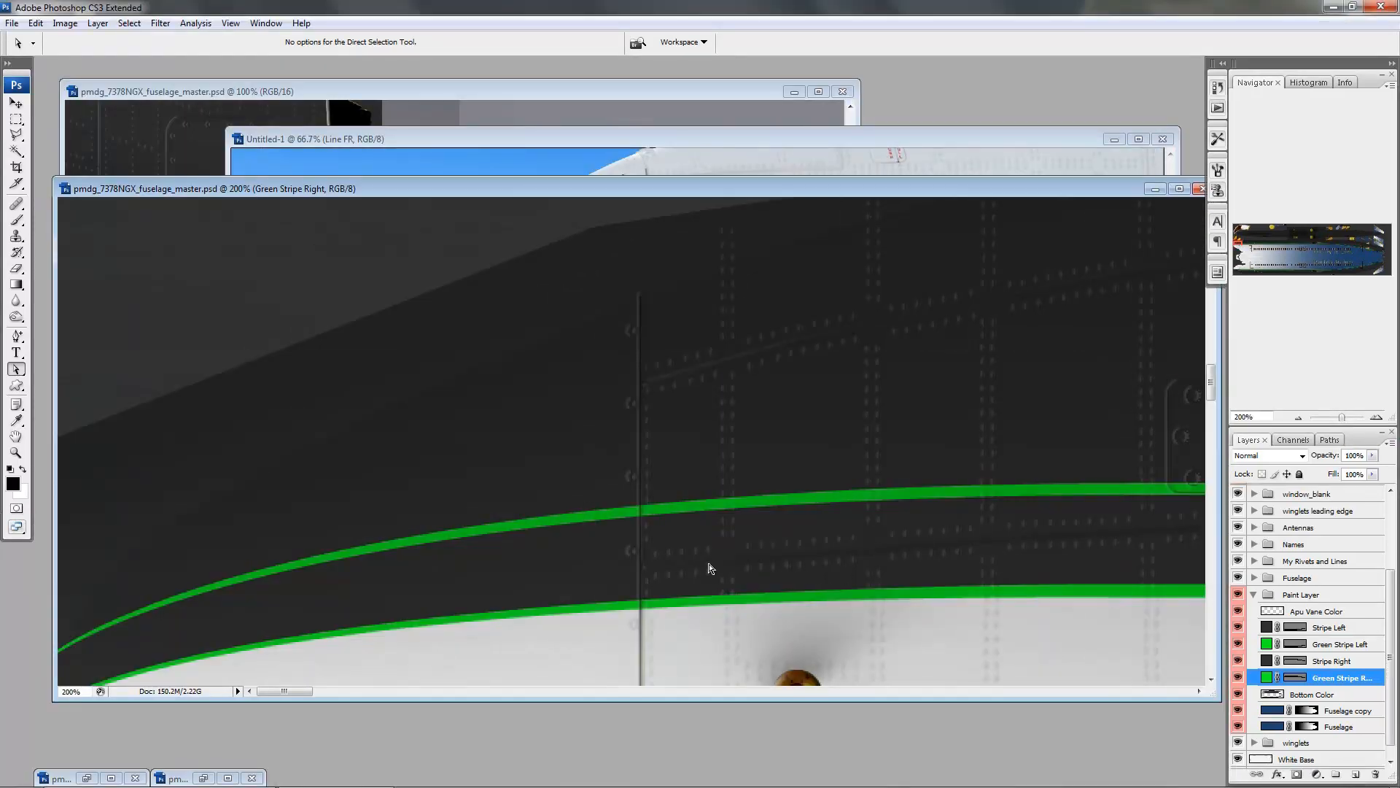
{"action": "left_click", "coordinate": [538, 550], "text": "ctrl+alt"}
{"action": "left_click", "coordinate": [538, 550], "text": "ctrl+alt"}
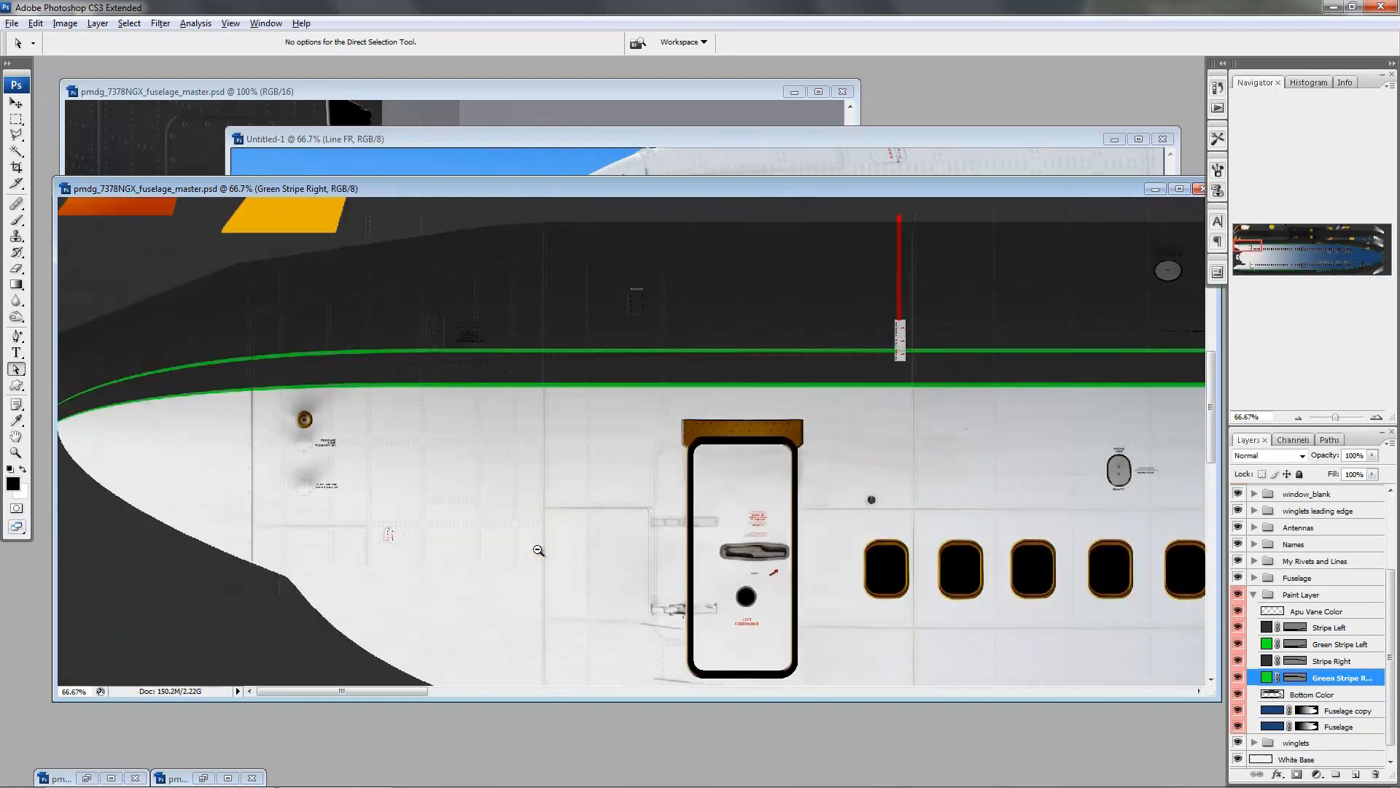
{"action": "left_click", "coordinate": [538, 550], "text": "ctrl+alt"}
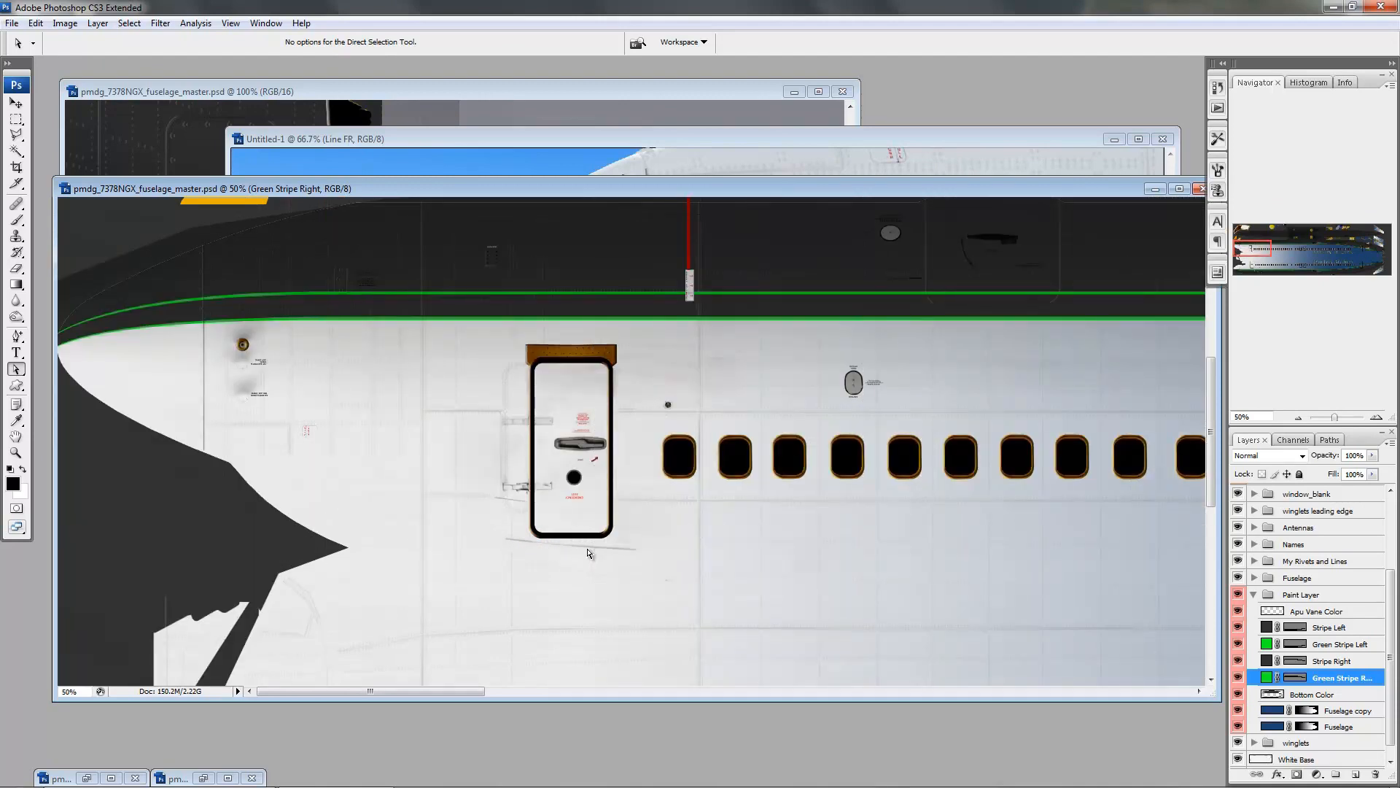
{"action": "left_click_drag", "start_coordinate": [463, 532], "coordinate": [555, 425]}
{"action": "left_click_drag", "start_coordinate": [497, 568], "coordinate": [497, 458]}
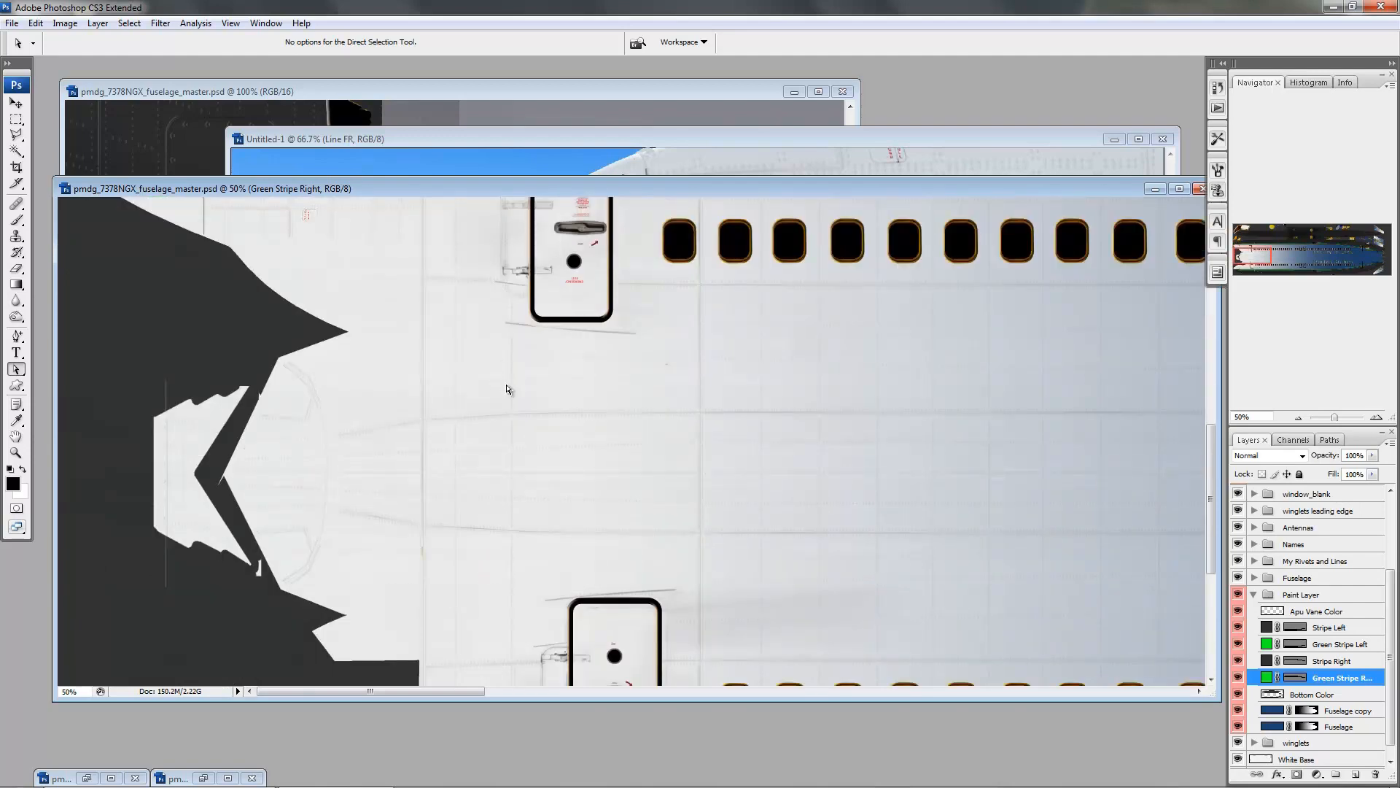
{"action": "left_click_drag", "start_coordinate": [418, 496], "coordinate": [458, 331]}
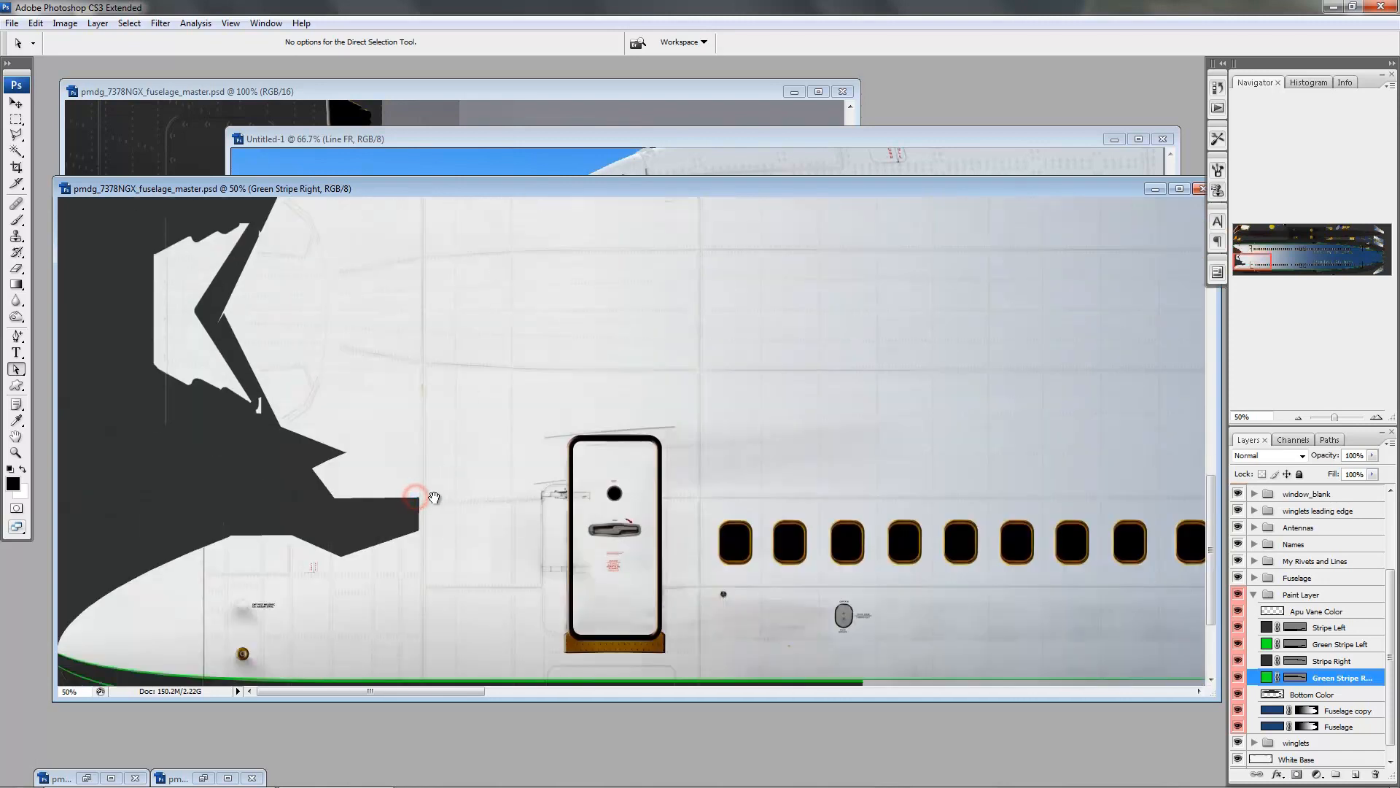
{"action": "left_click_drag", "start_coordinate": [429, 572], "coordinate": [429, 503]}
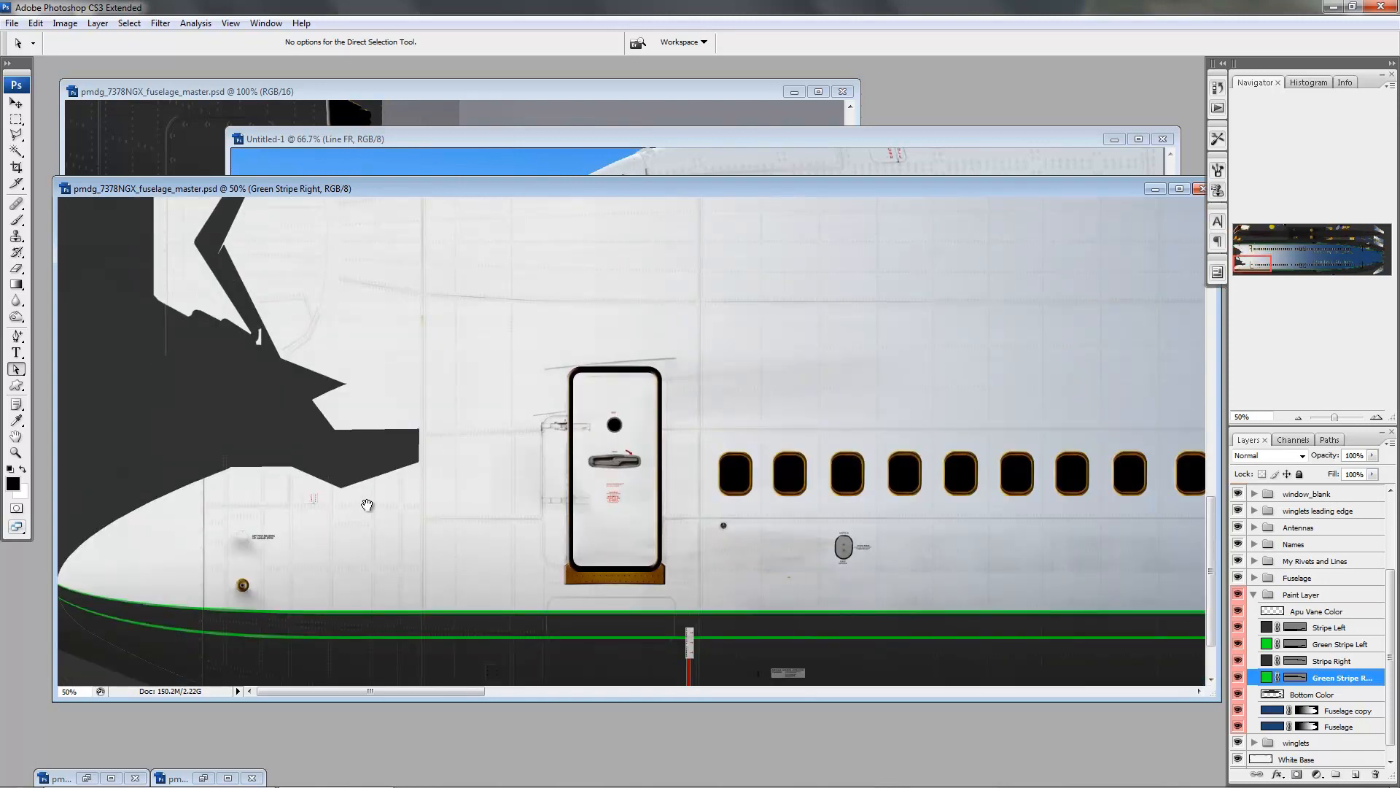
{"action": "left_click_drag", "start_coordinate": [357, 310], "coordinate": [405, 451]}
{"action": "left_click_drag", "start_coordinate": [400, 319], "coordinate": [417, 538]}
{"action": "left_click_drag", "start_coordinate": [337, 347], "coordinate": [396, 449]}
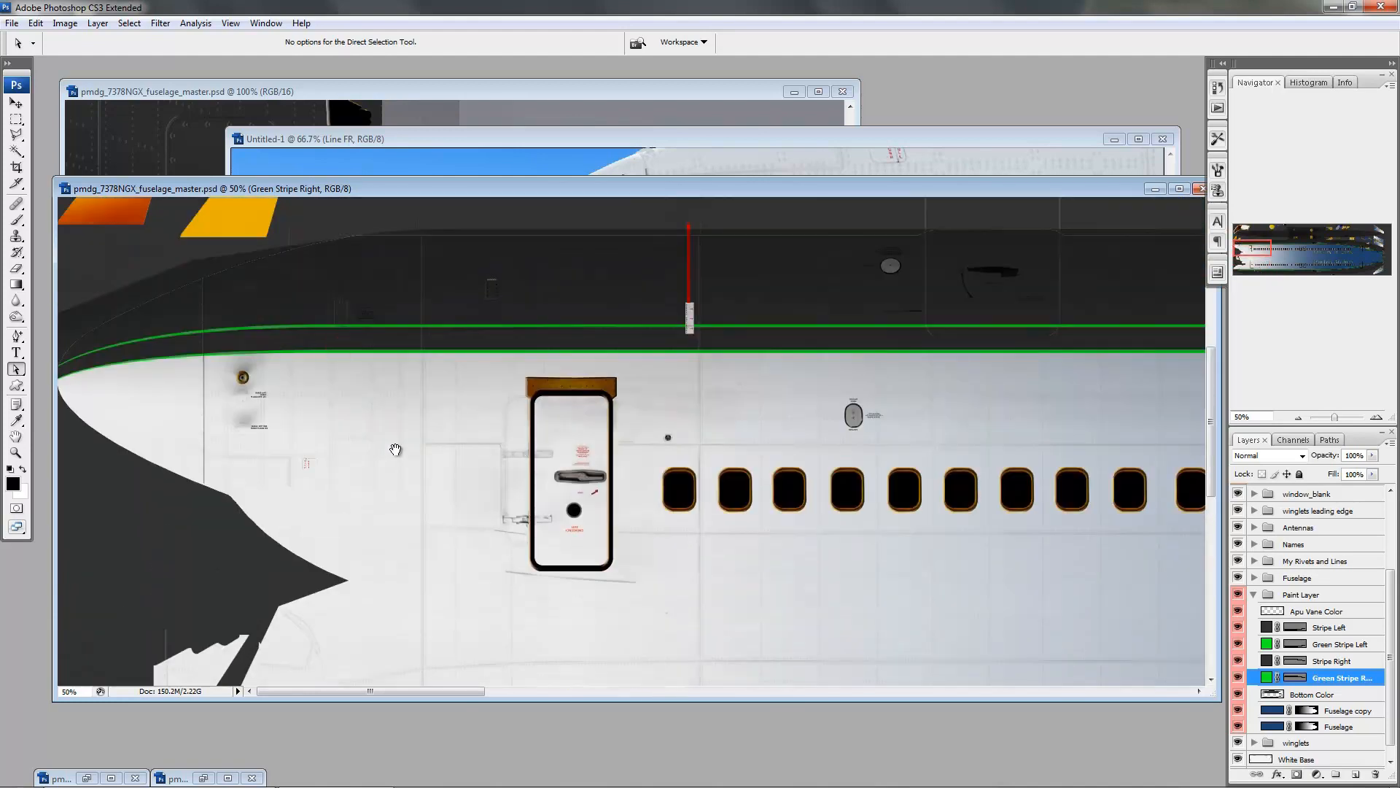
{"action": "left_click_drag", "start_coordinate": [361, 336], "coordinate": [363, 421]}
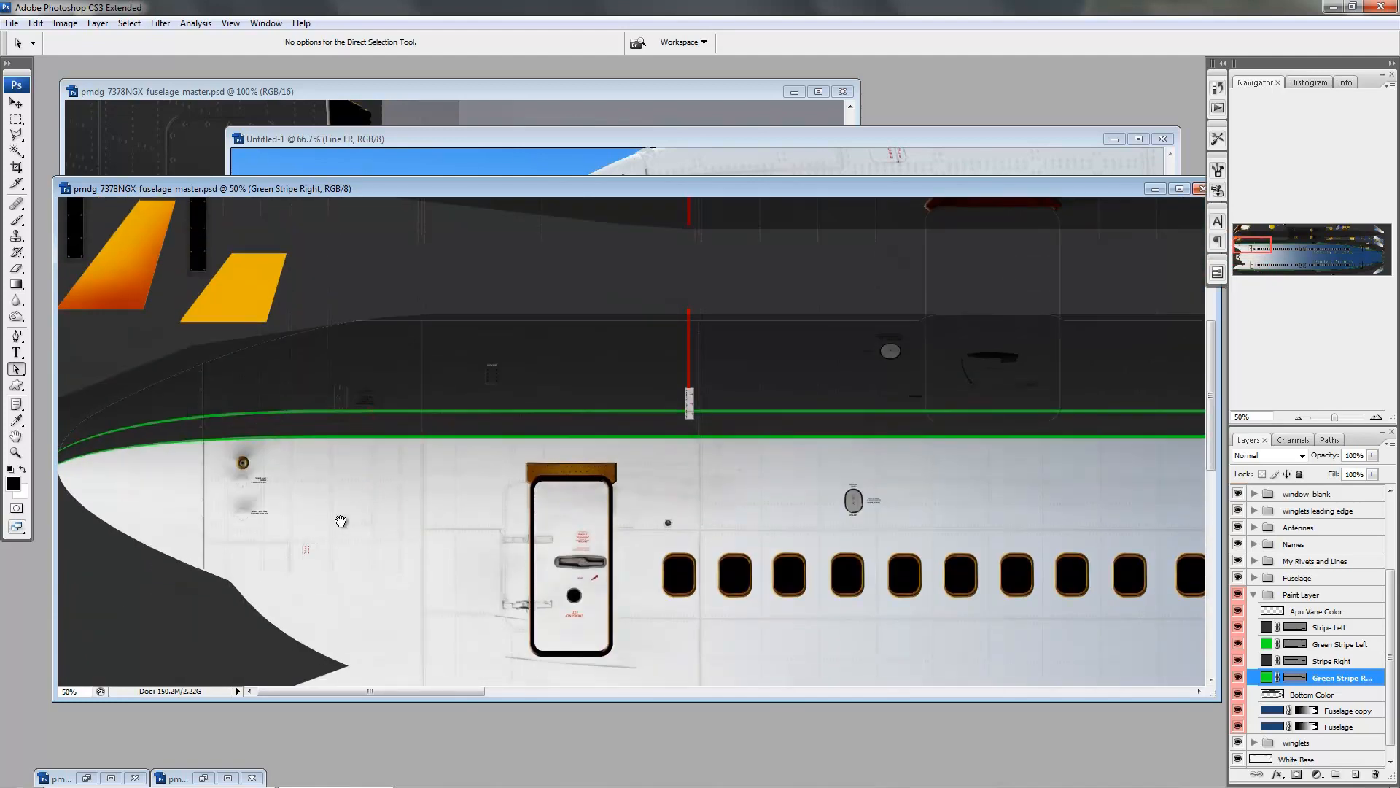
{"action": "left_click", "coordinate": [299, 516], "text": "alt"}
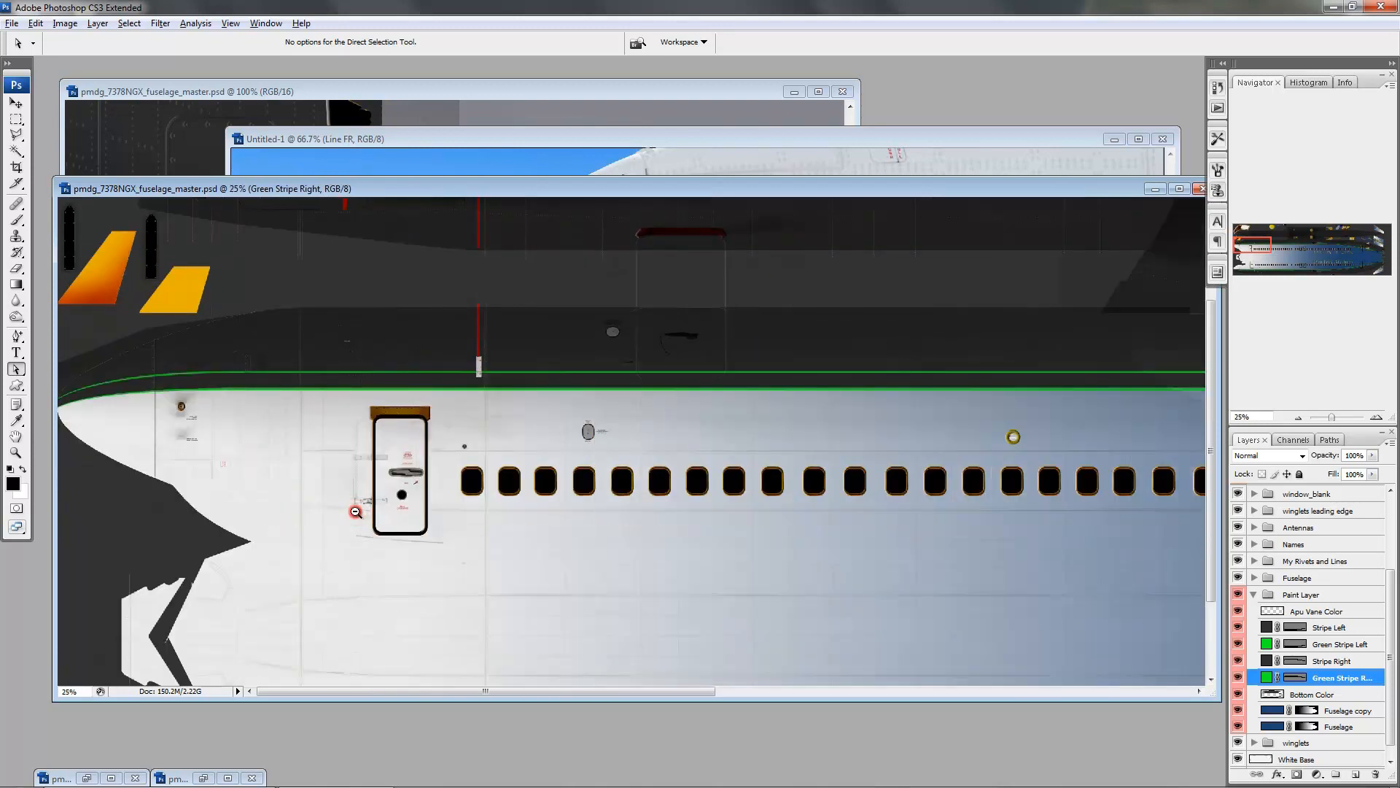
{"action": "left_click", "coordinate": [356, 513], "text": "alt"}
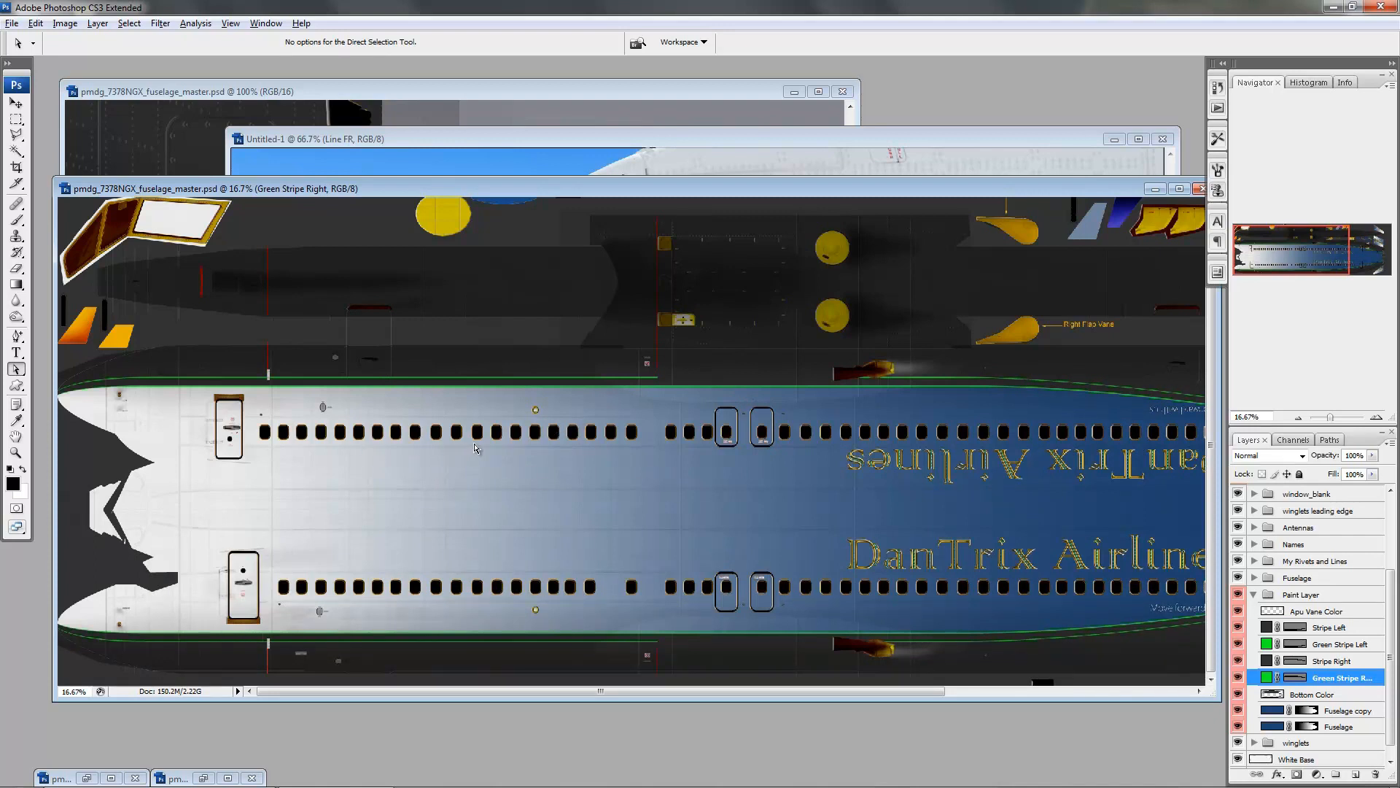
- Save the Untitled-1 reference document as a layered Photoshop file named Cutlist in the DA Clean folder and close it
{"action": "left_click", "coordinate": [618, 428], "text": "alt"}
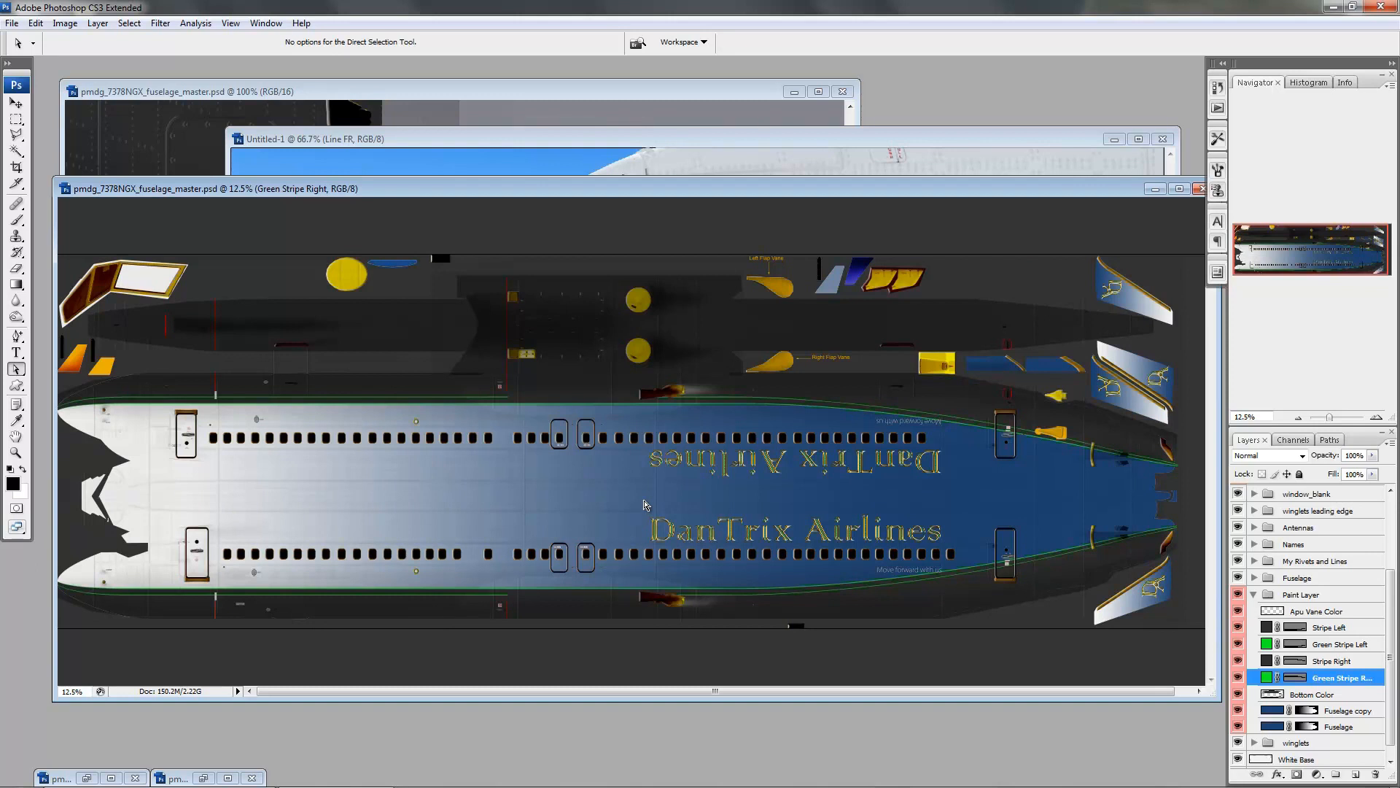
{"action": "left_click", "coordinate": [800, 138]}
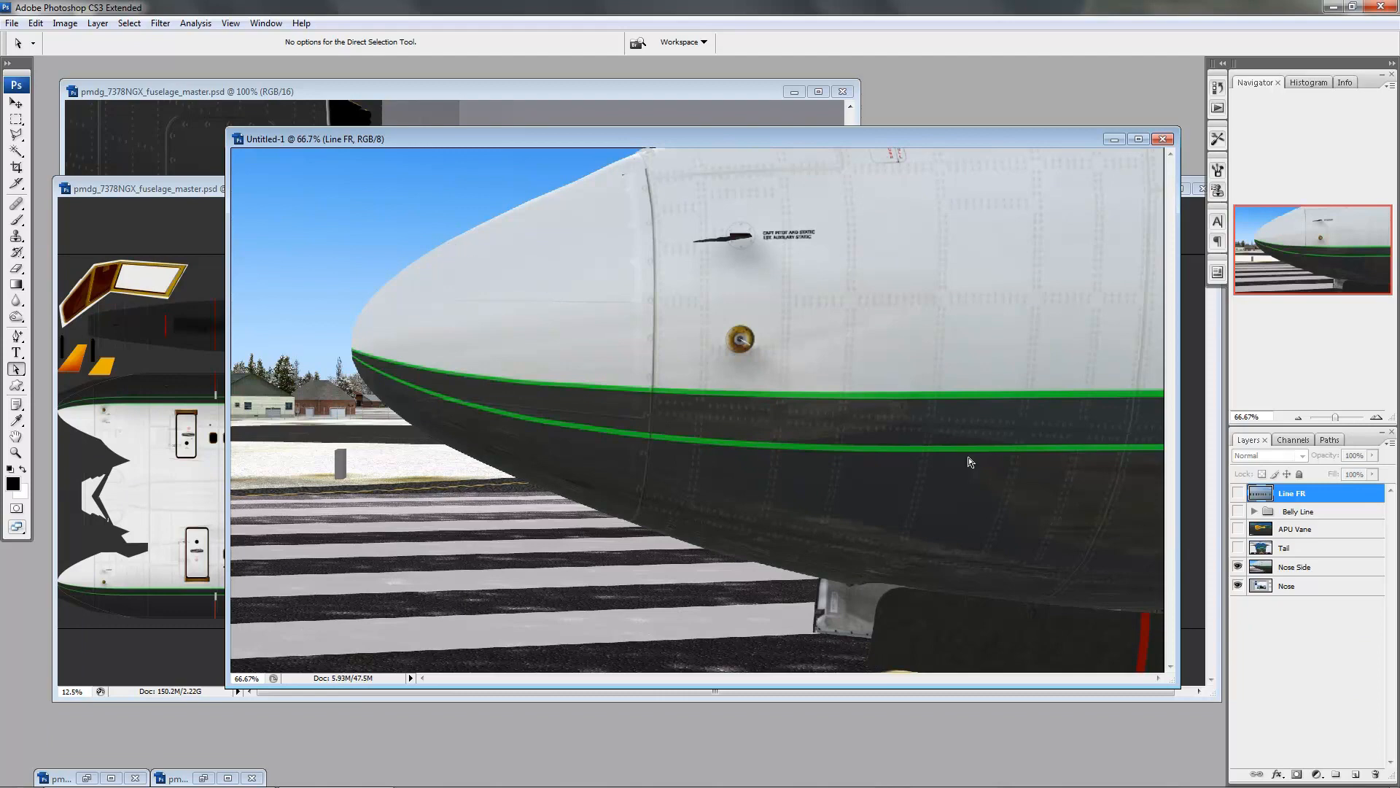
{"action": "left_click", "coordinate": [11, 23]}
{"action": "mouse_move", "coordinate": [12, 23]}
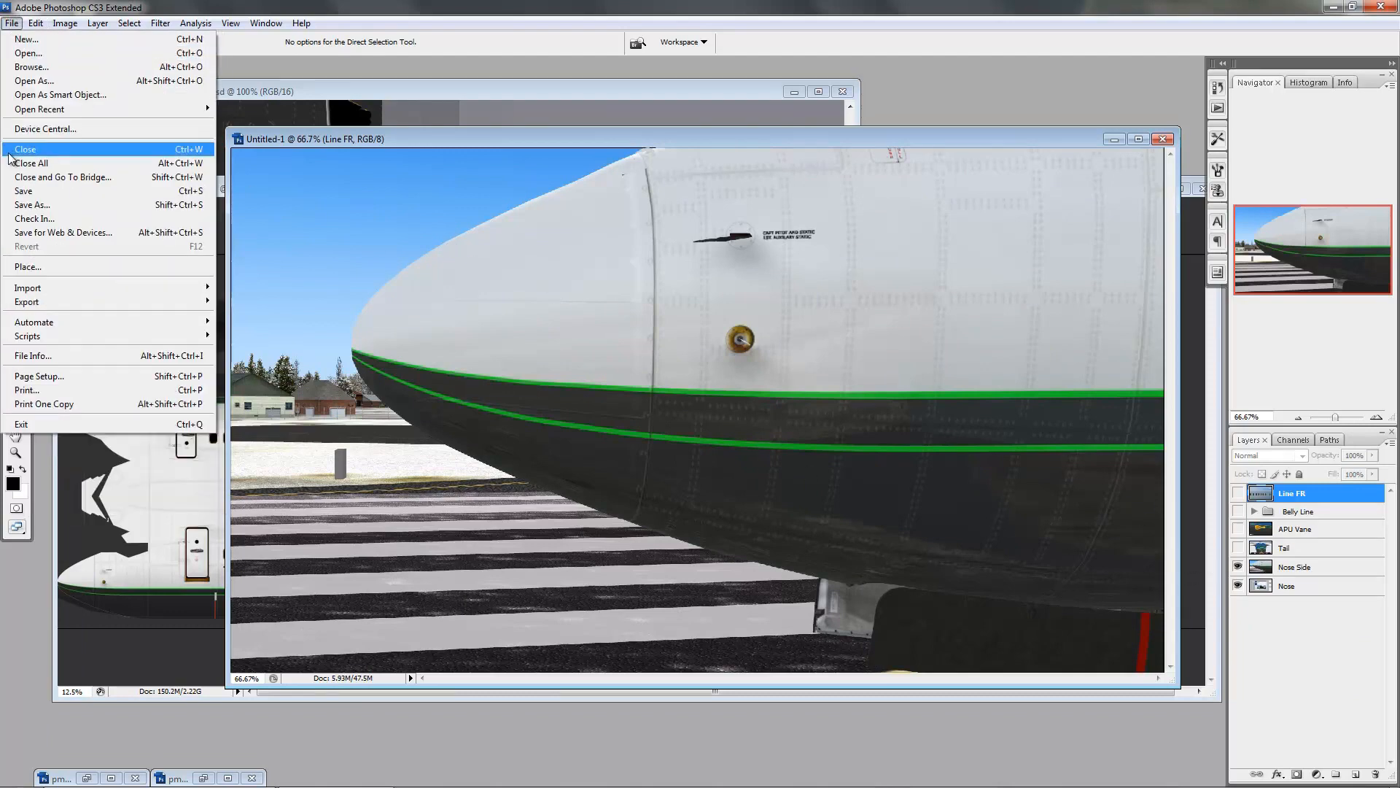
{"action": "left_click", "coordinate": [65, 209]}
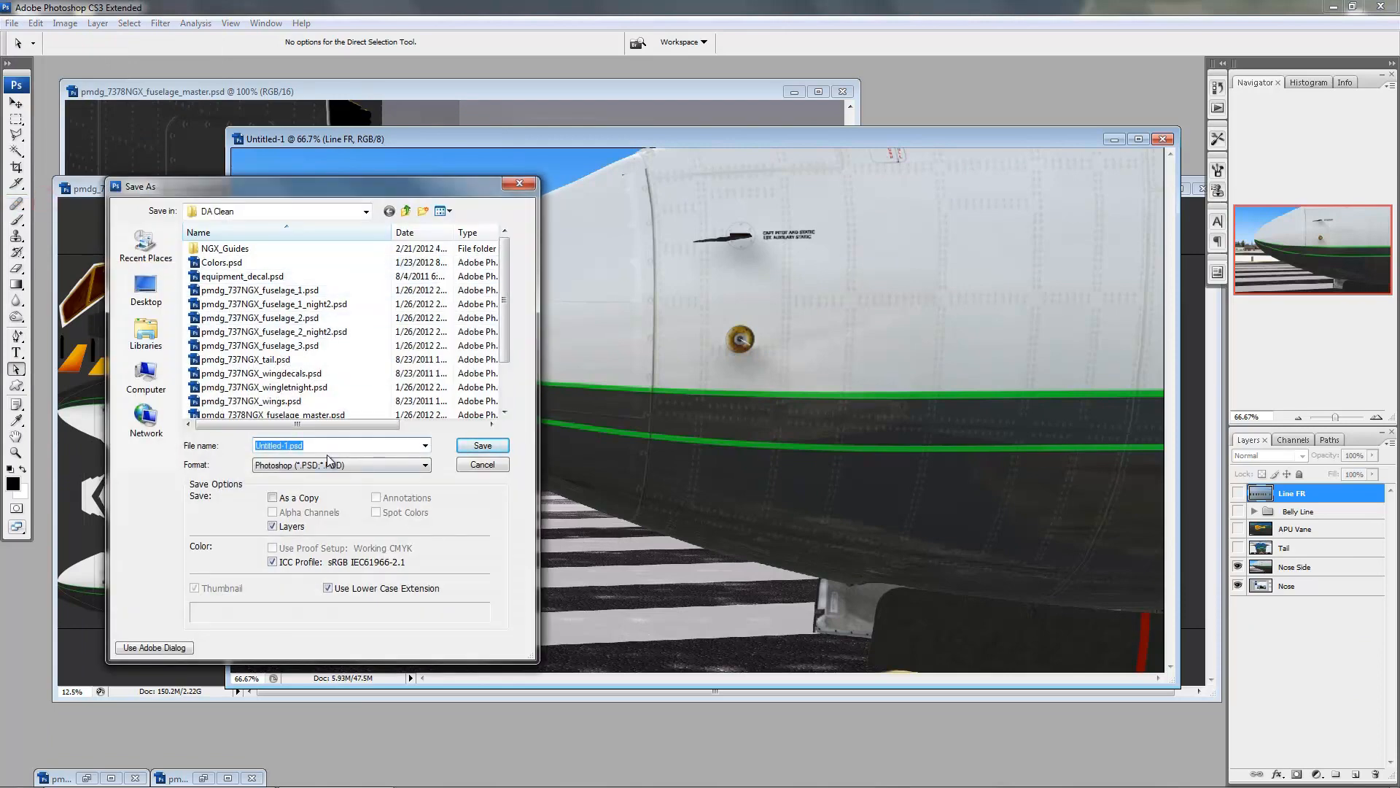
{"action": "type", "text": "Cutlist"}
{"action": "key", "text": "Return"}
{"action": "key", "text": "Return"}
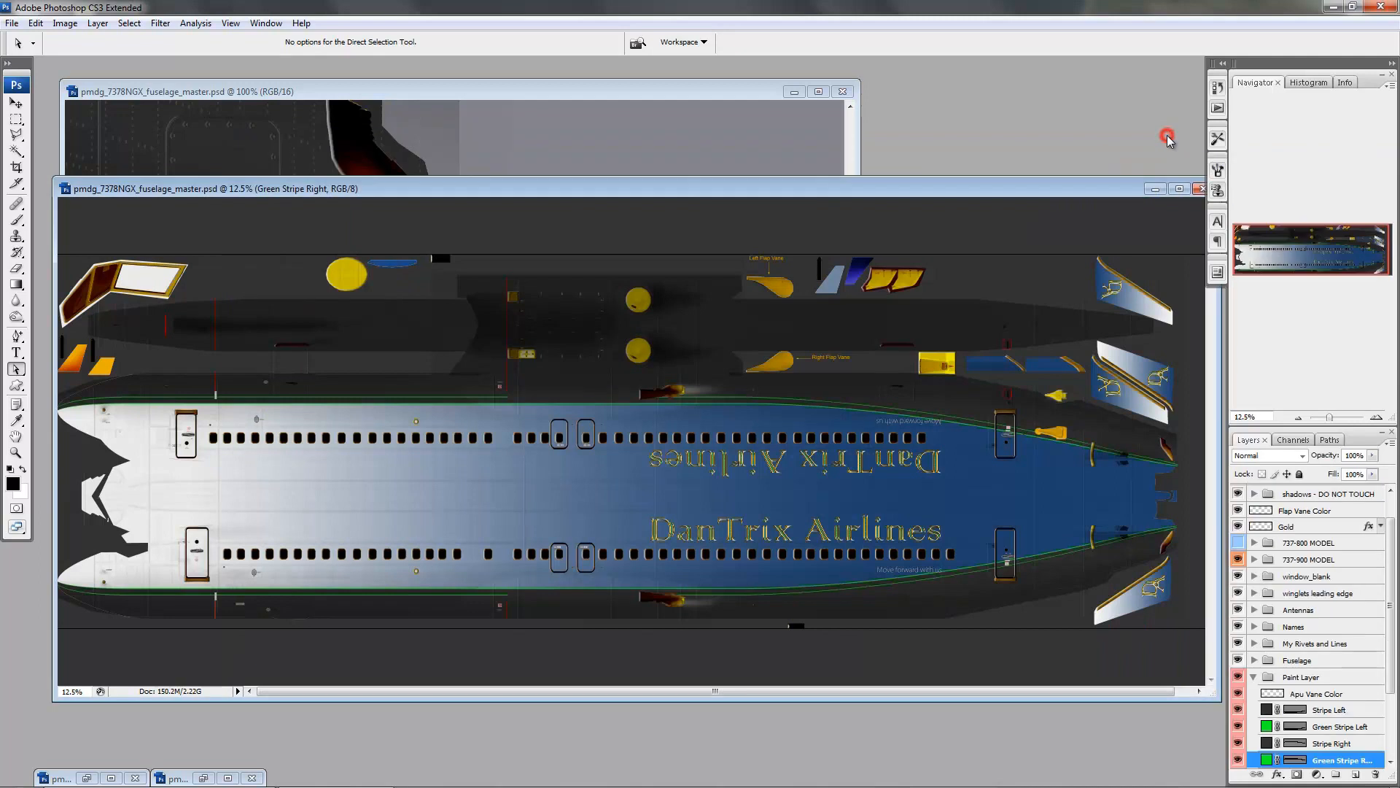
{"action": "left_click", "coordinate": [1164, 139]}
{"action": "left_click_drag", "start_coordinate": [707, 194], "coordinate": [710, 163]}
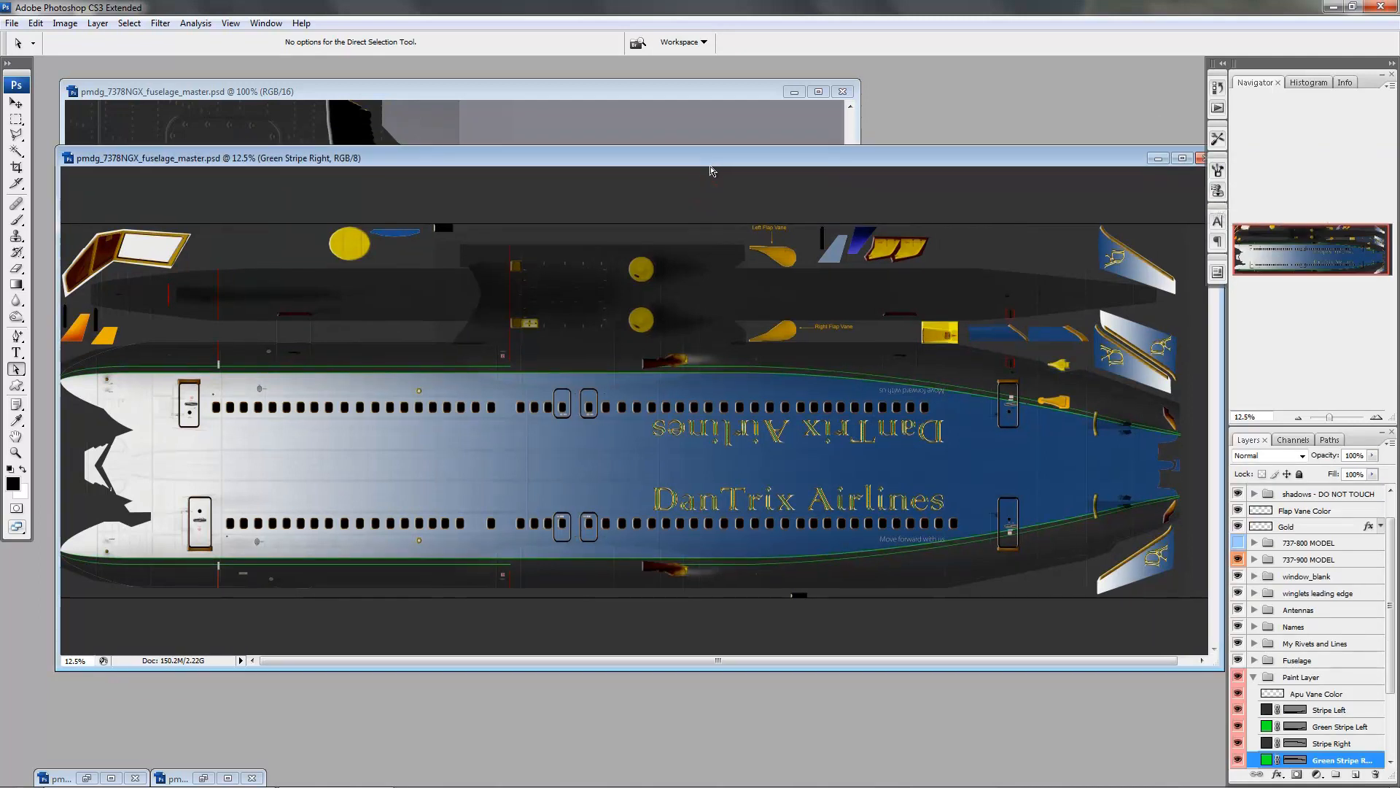